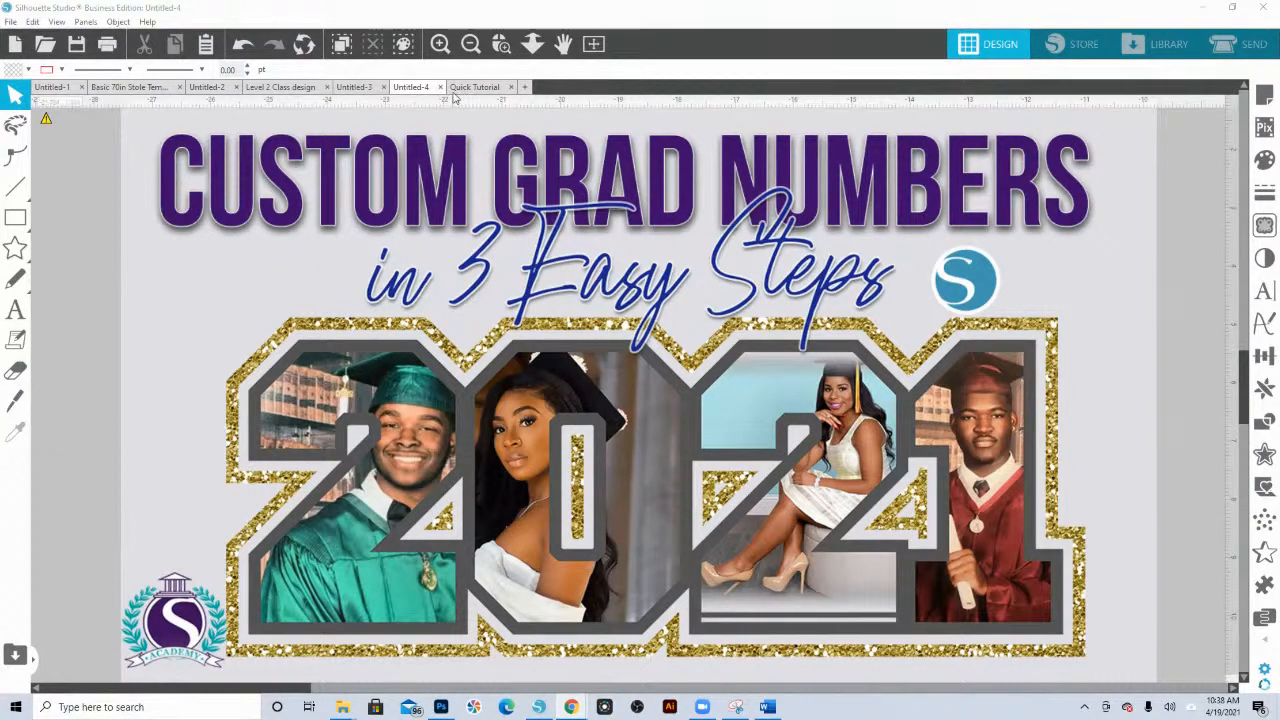
- Add the text "2021" in the empty workspace to the right of the page and the finished sample design
click(593, 43)
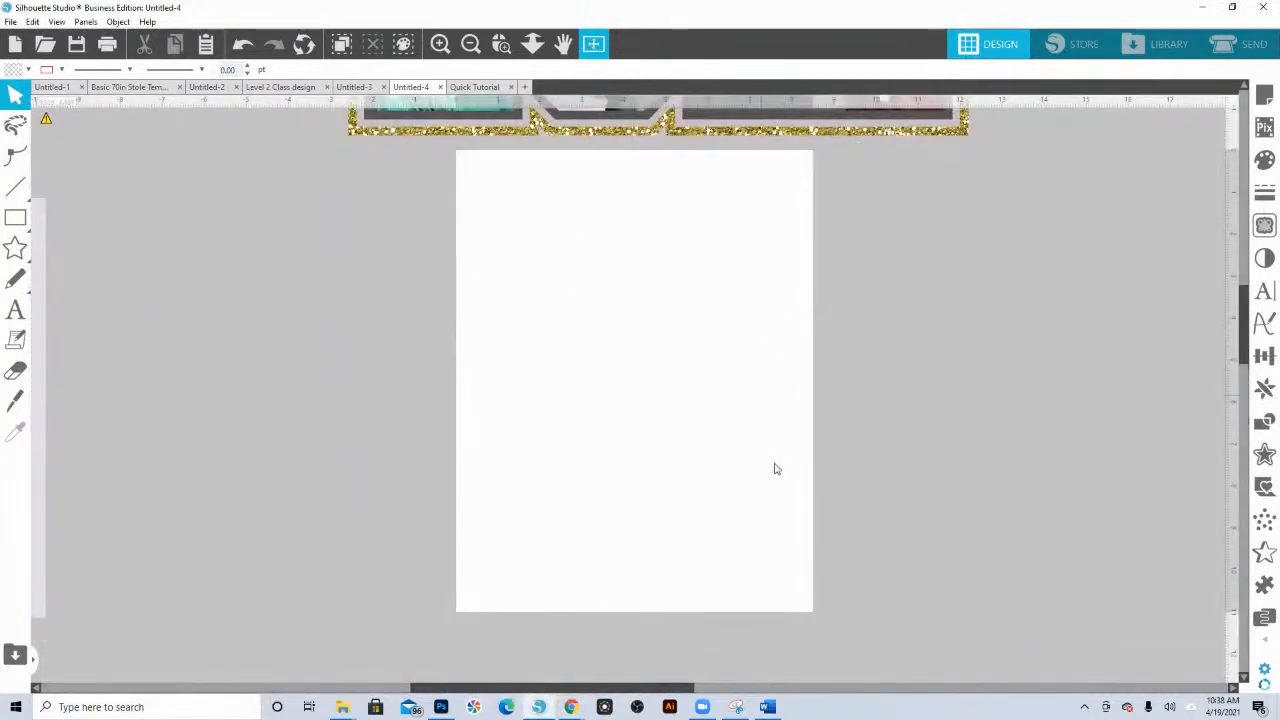
scroll(760, 471, up, 5)
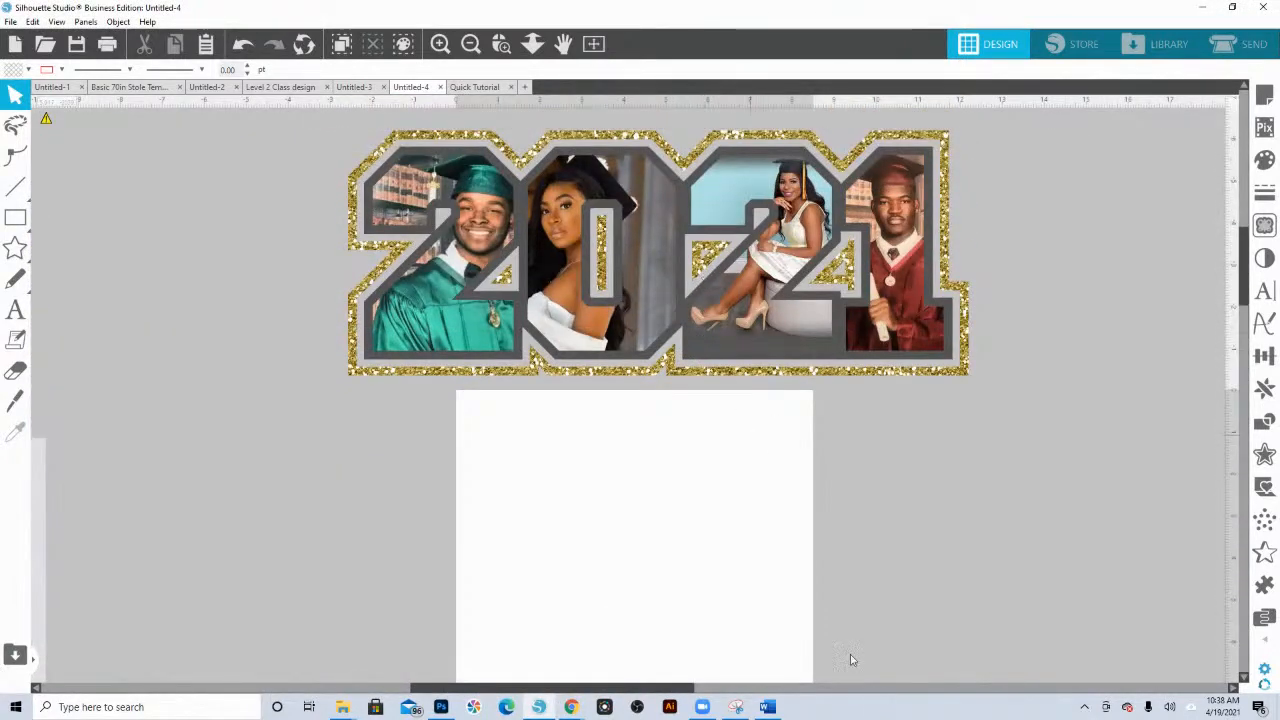
drag(880, 623, 346, 497)
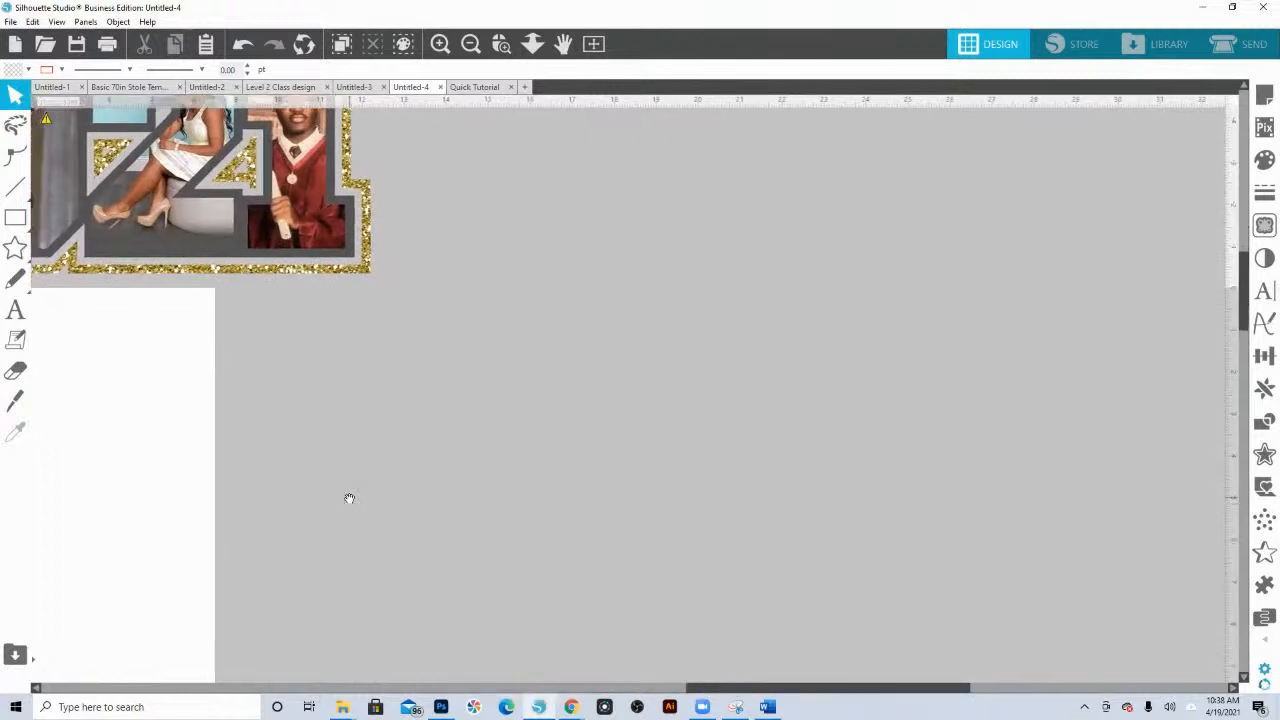
drag(486, 529, 311, 460)
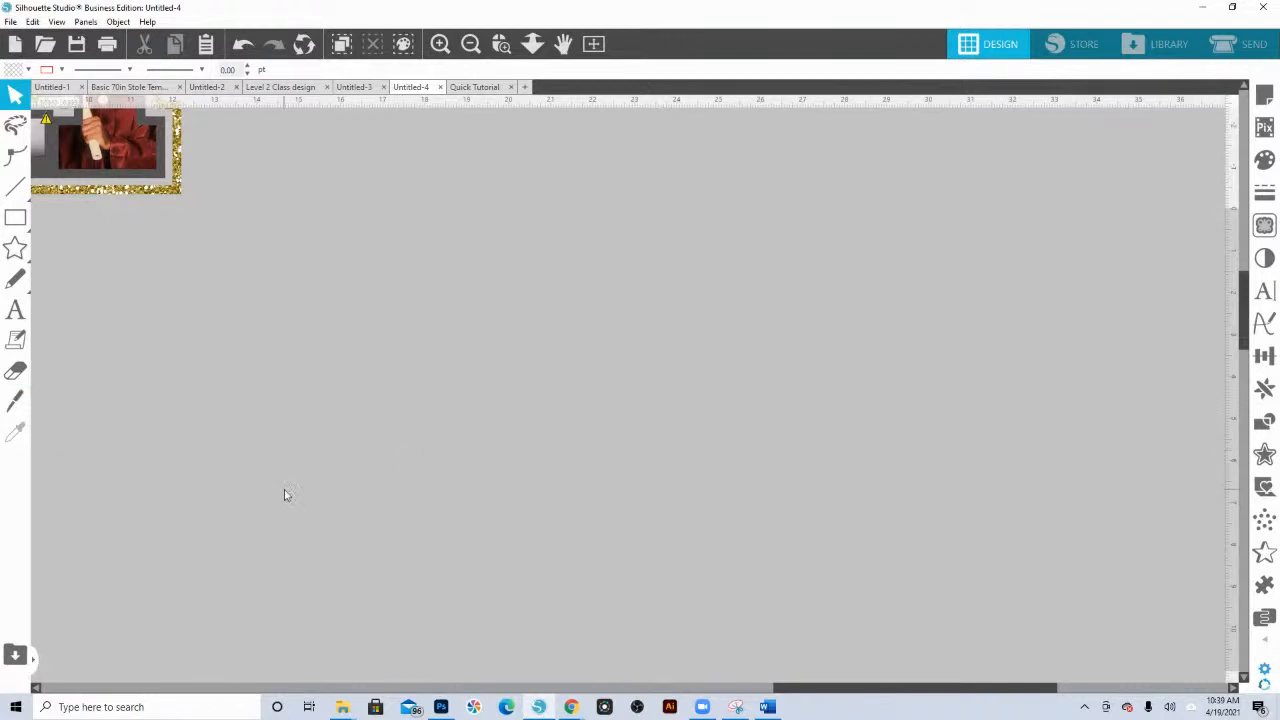
click(18, 313)
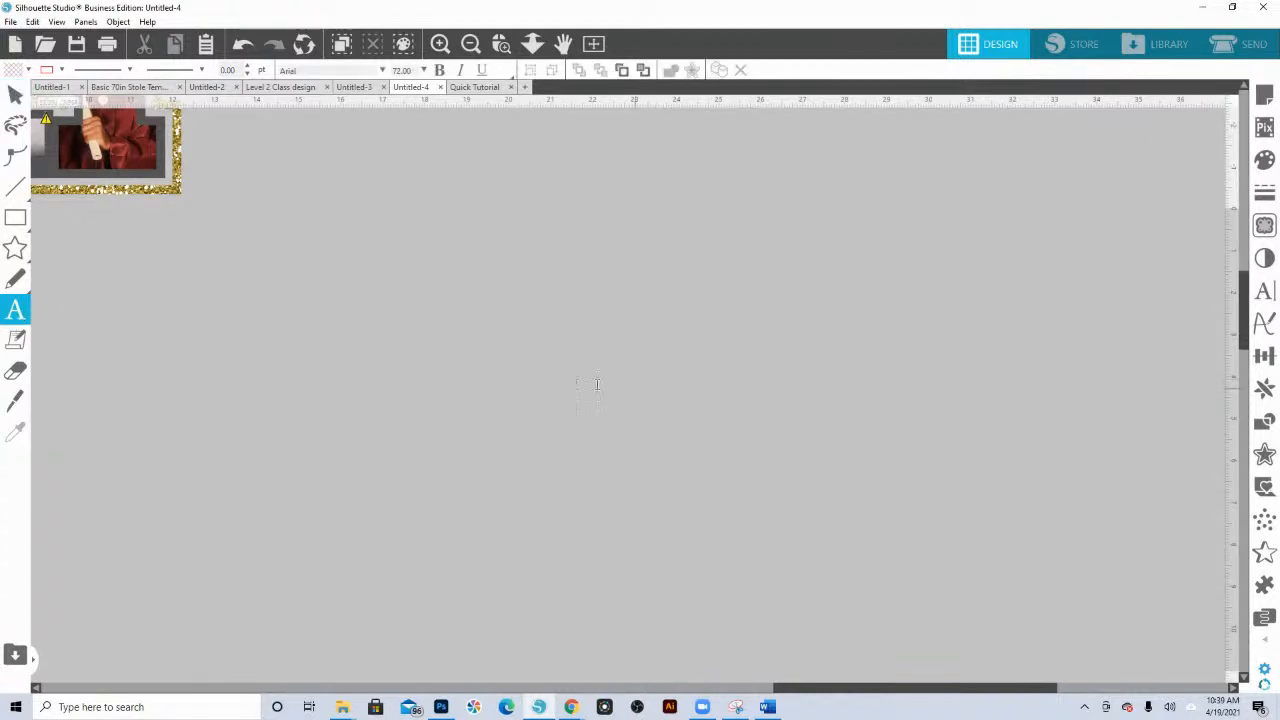
click(406, 357)
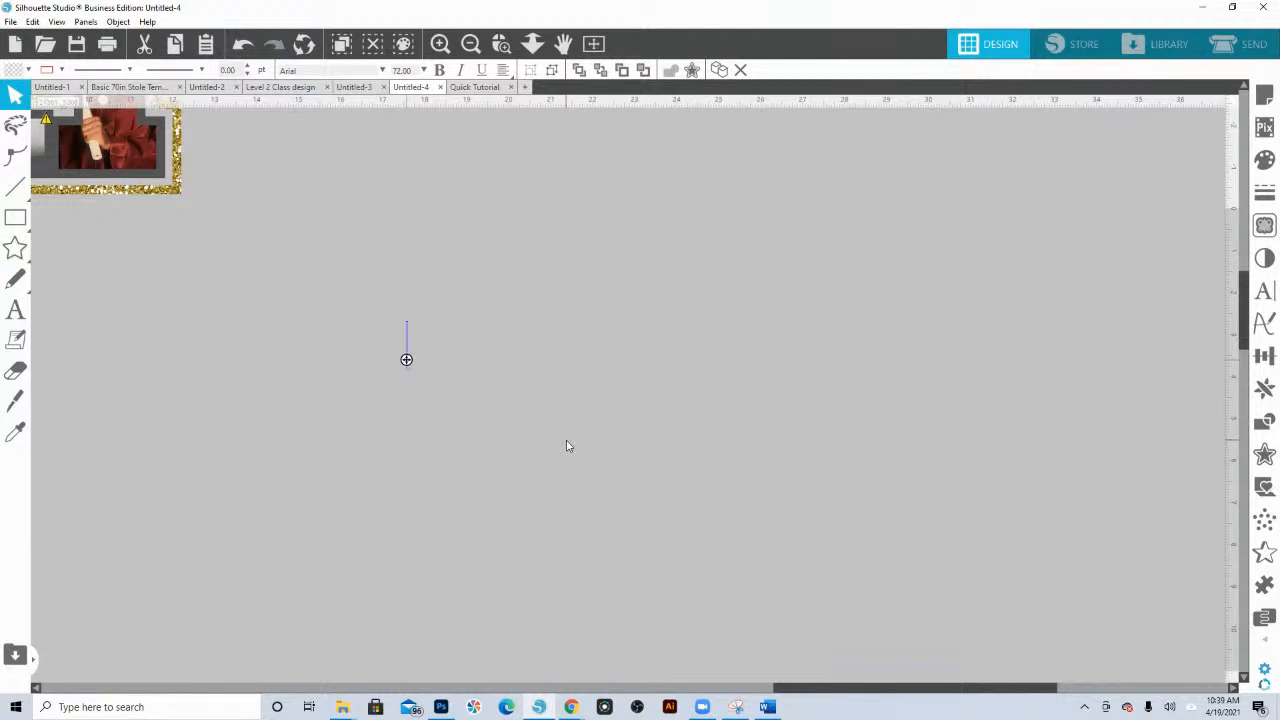
text(2021)
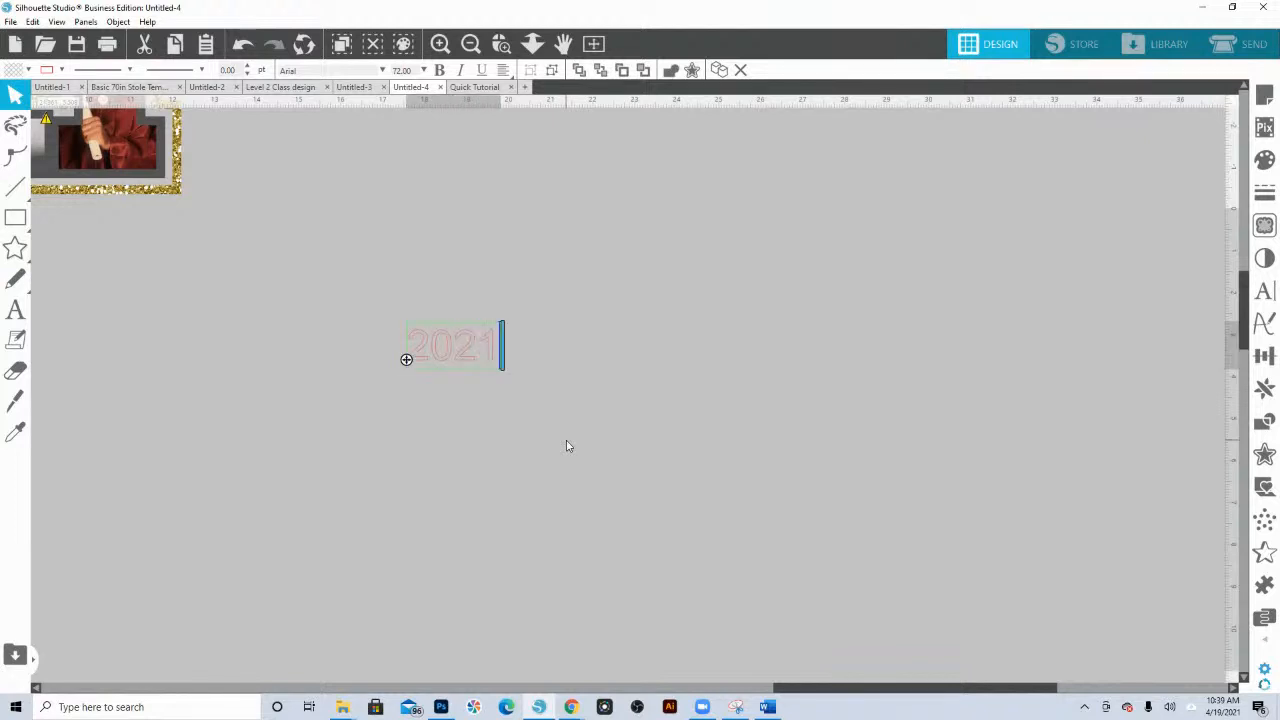
click(524, 416)
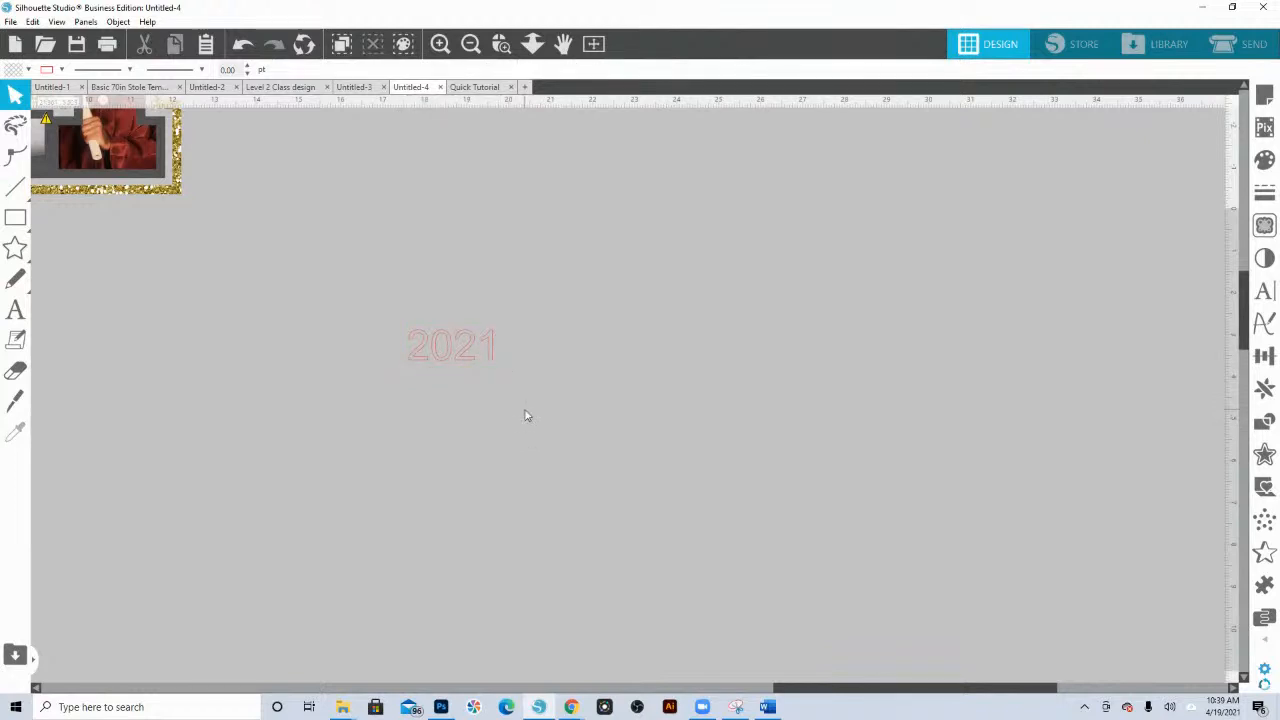
- Enlarge the 2021 text to about 14.3 in wide and set its font to CollegiateBlackFLF
click(488, 357)
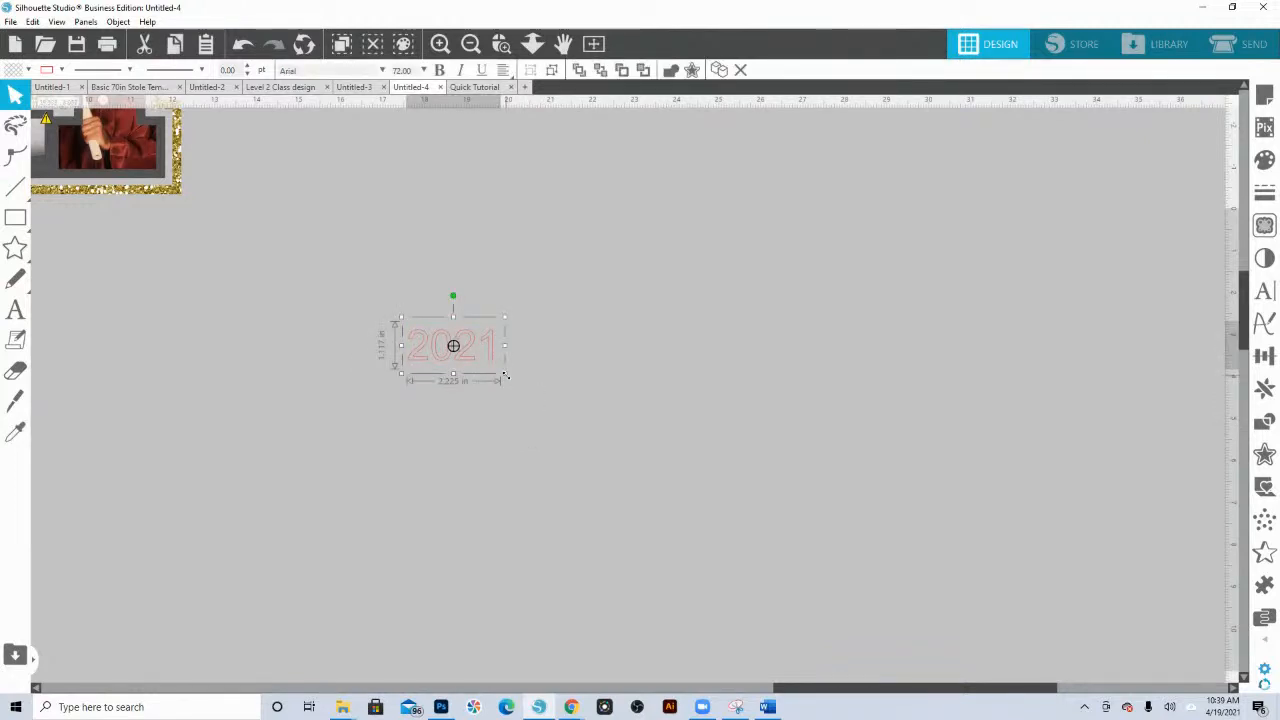
drag(505, 376, 1060, 615)
drag(658, 576, 597, 515)
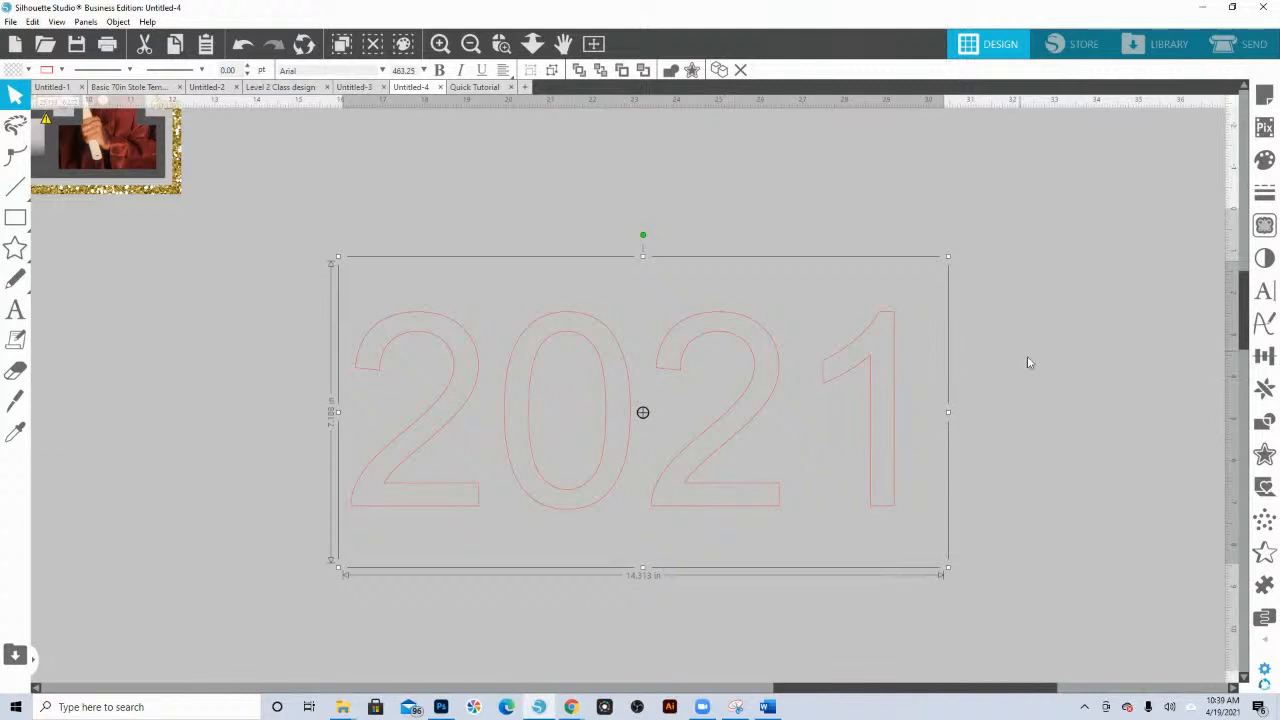
click(1265, 291)
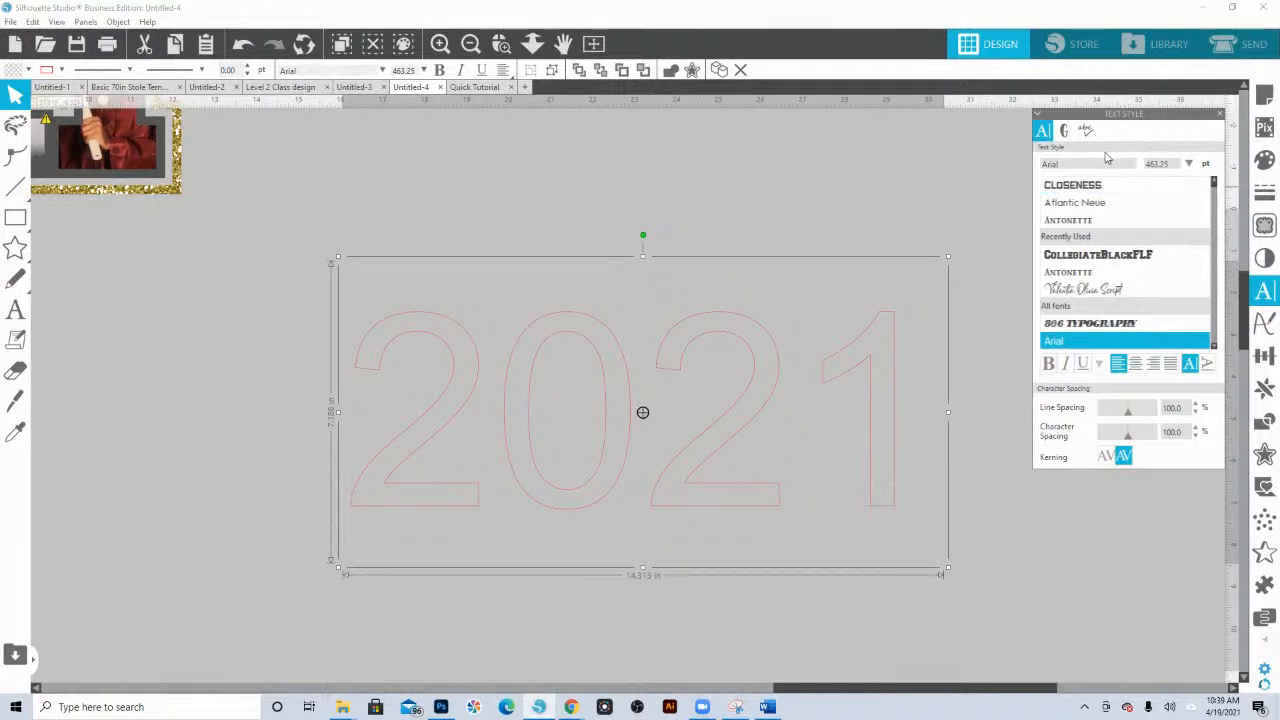
click(1117, 258)
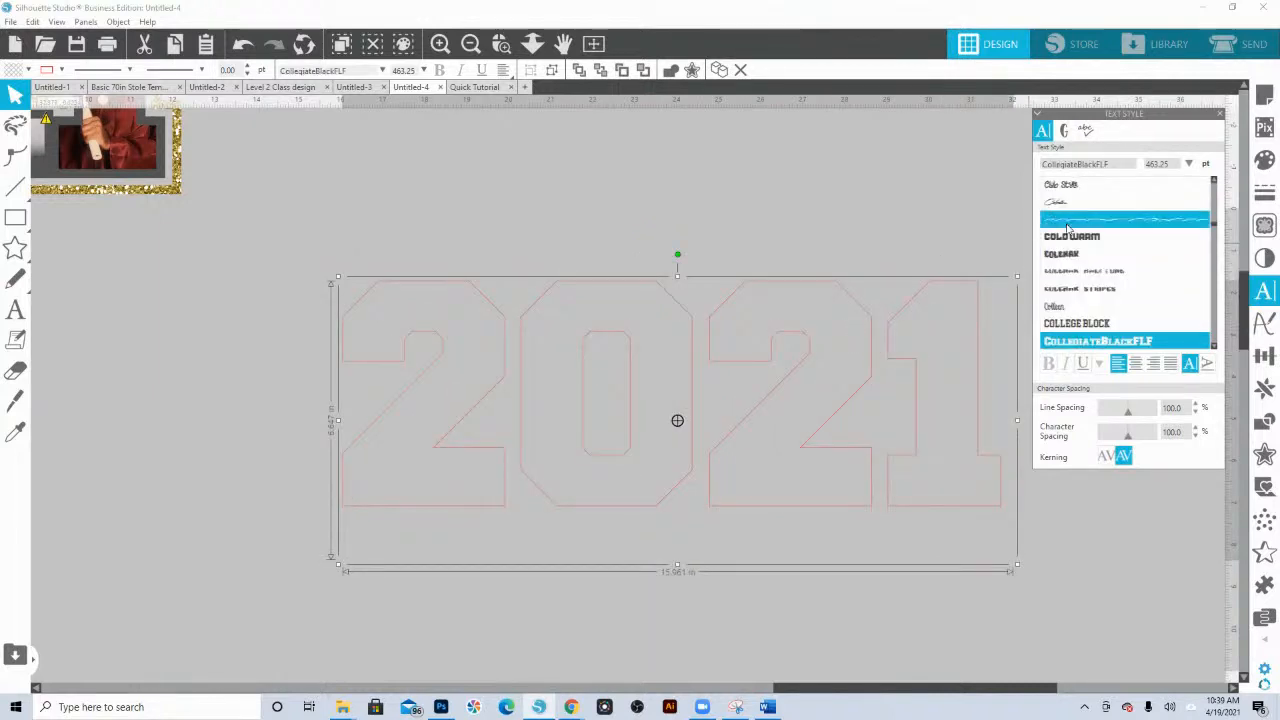
- Try the Varsity Regular, Varsity Team and Typnic Headline Slab fonts on the 2021 text
click(1119, 162)
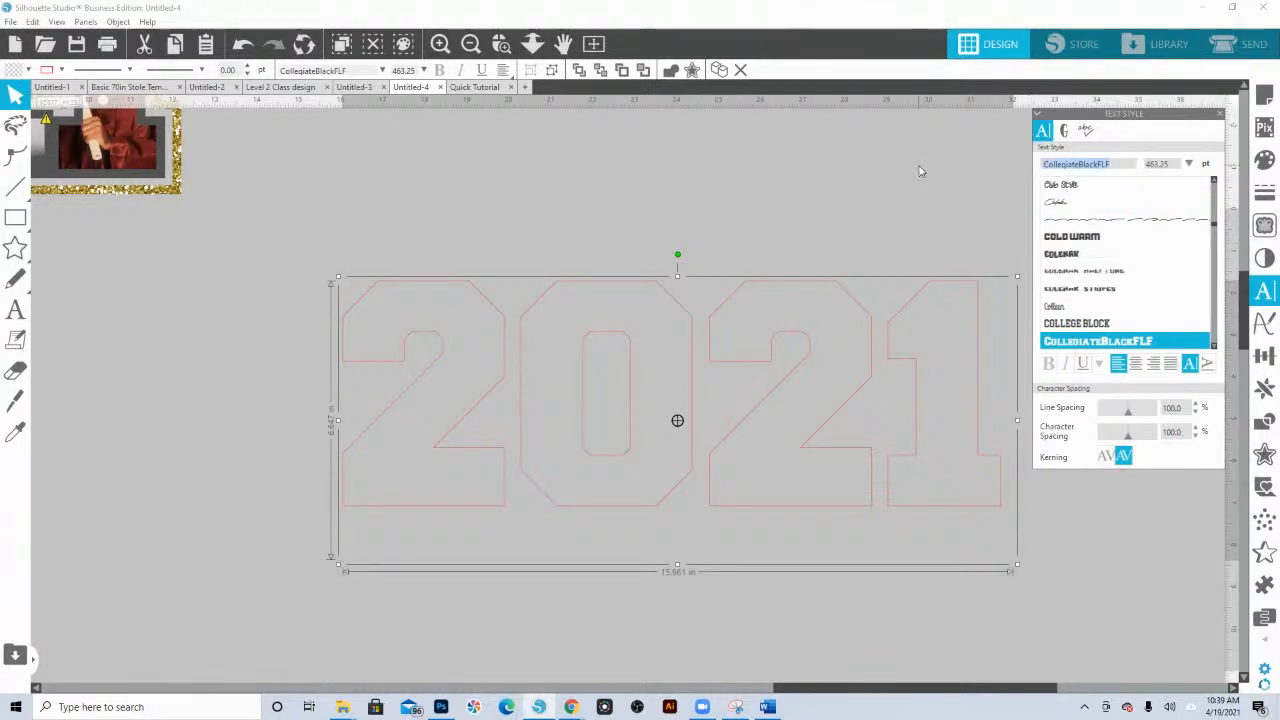
text(varsity Regular)
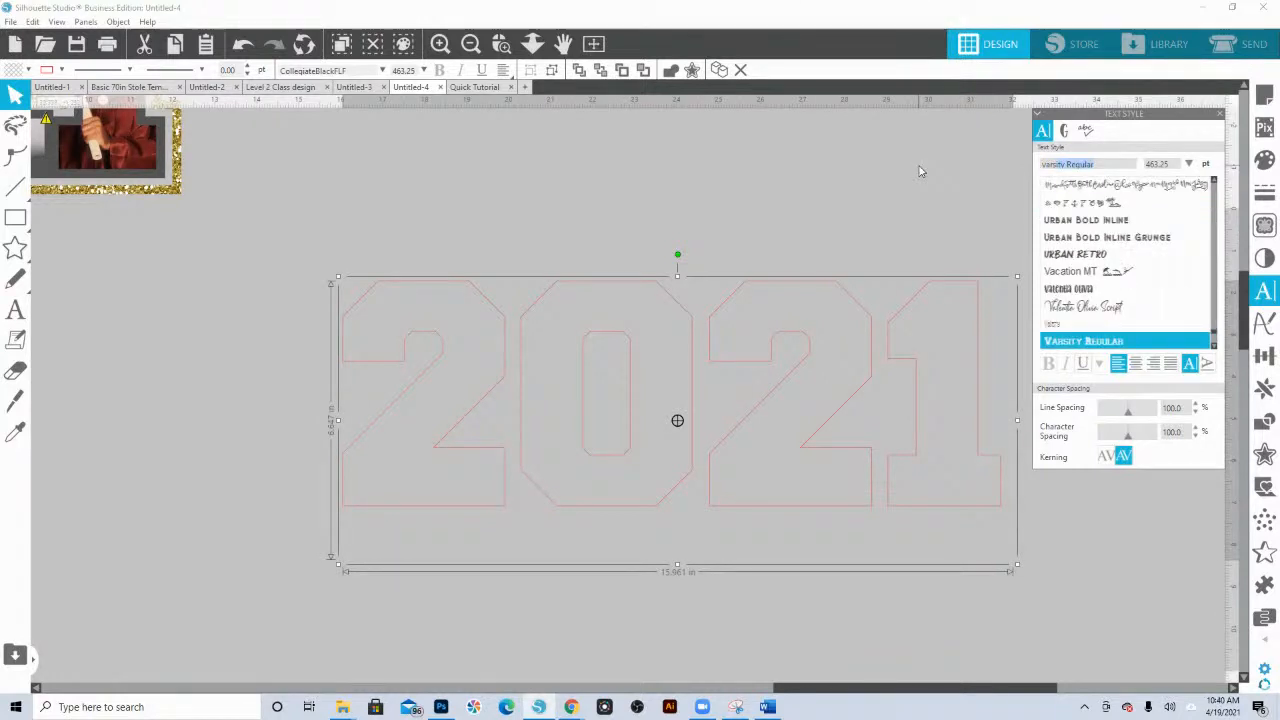
scroll(1077, 340, down, 1)
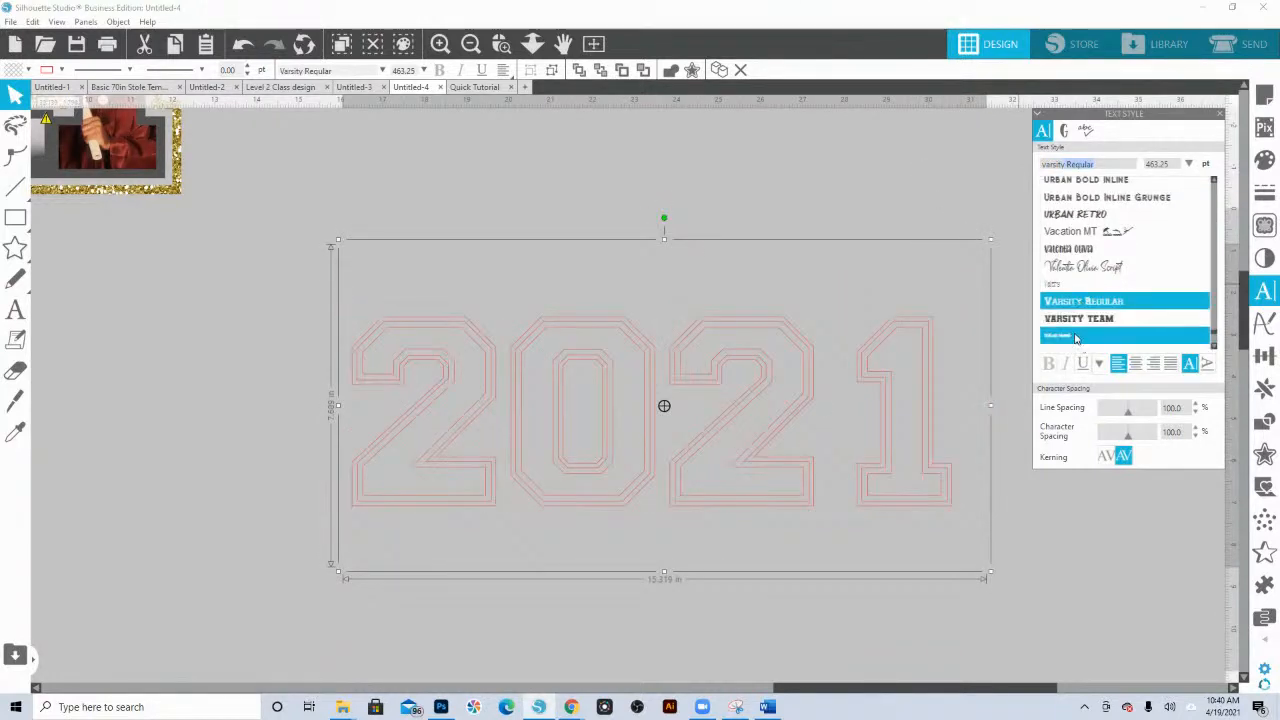
click(1078, 320)
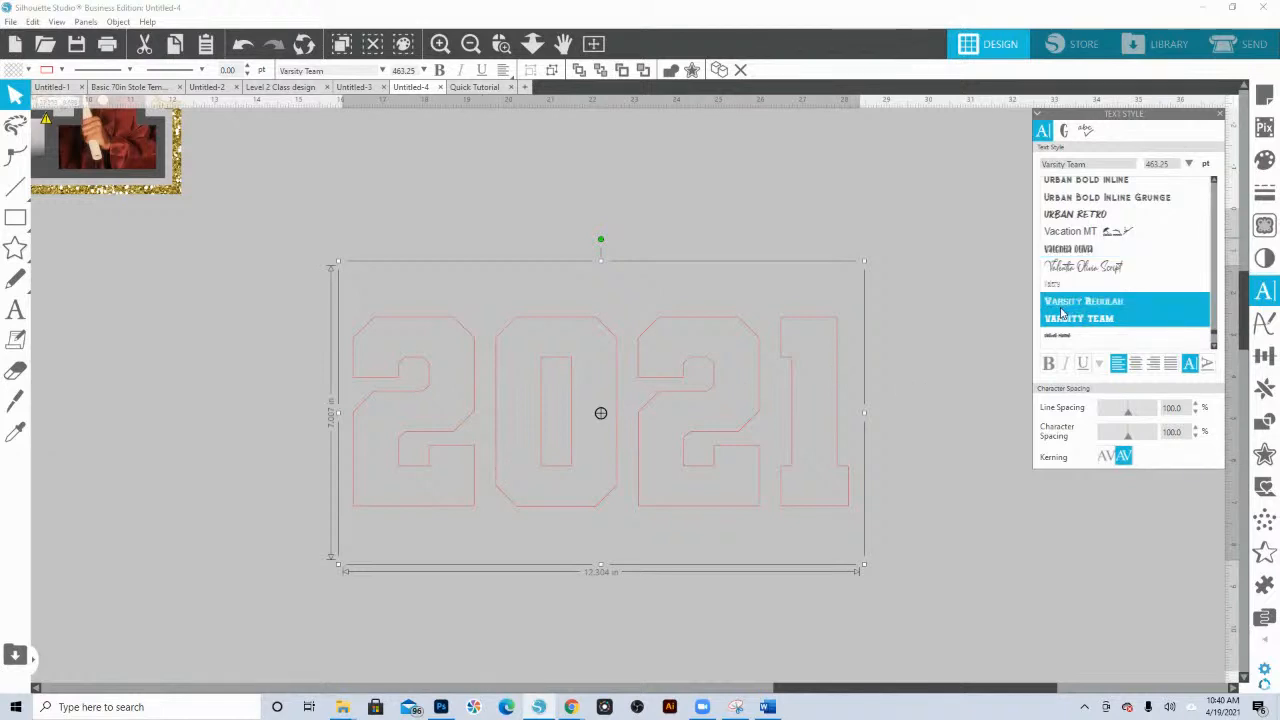
scroll(1068, 302, up, 4)
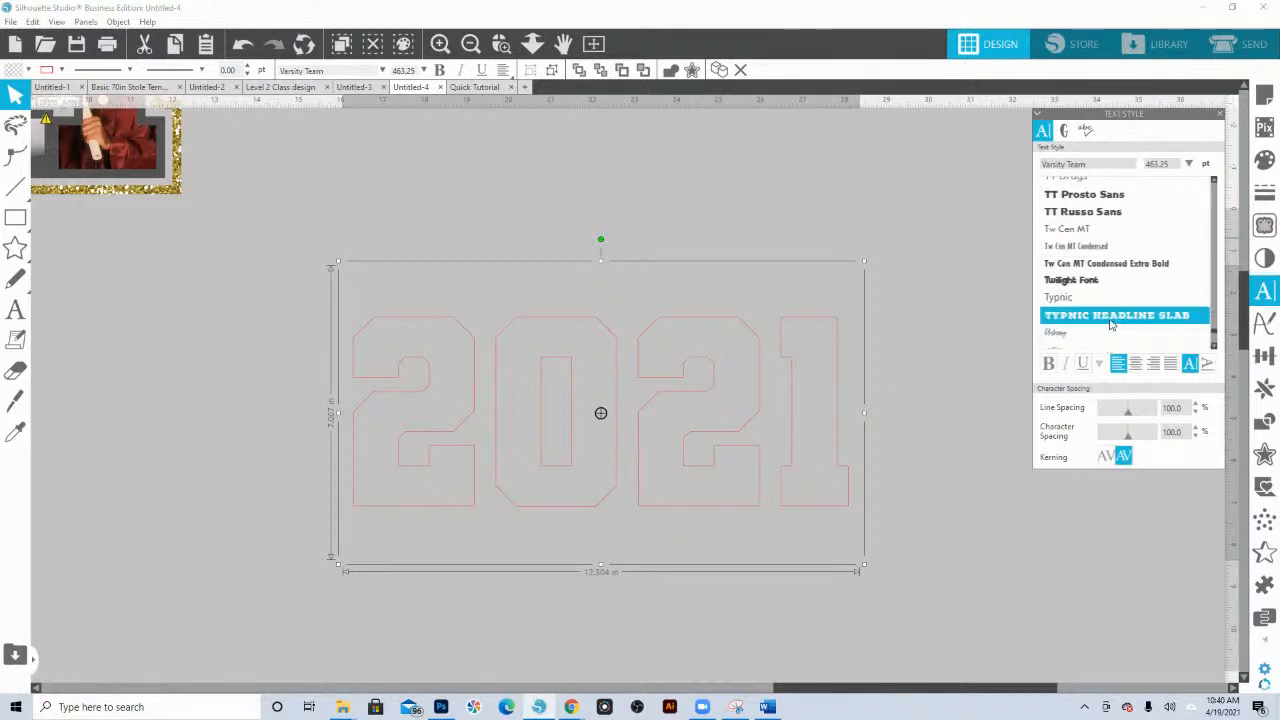
click(1112, 316)
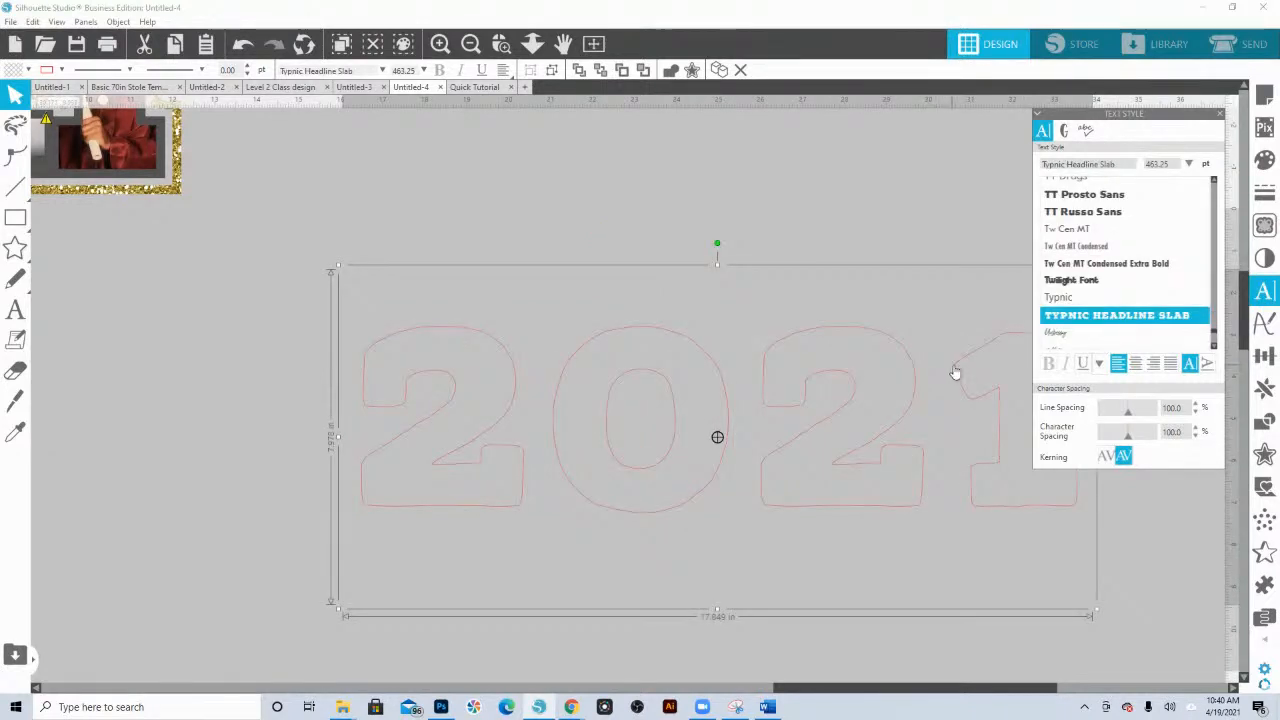
- Find the college-style fonts, try College Block on the 2021 text, and apply CollegiateBlackFLF
scroll(1093, 273, up, 5)
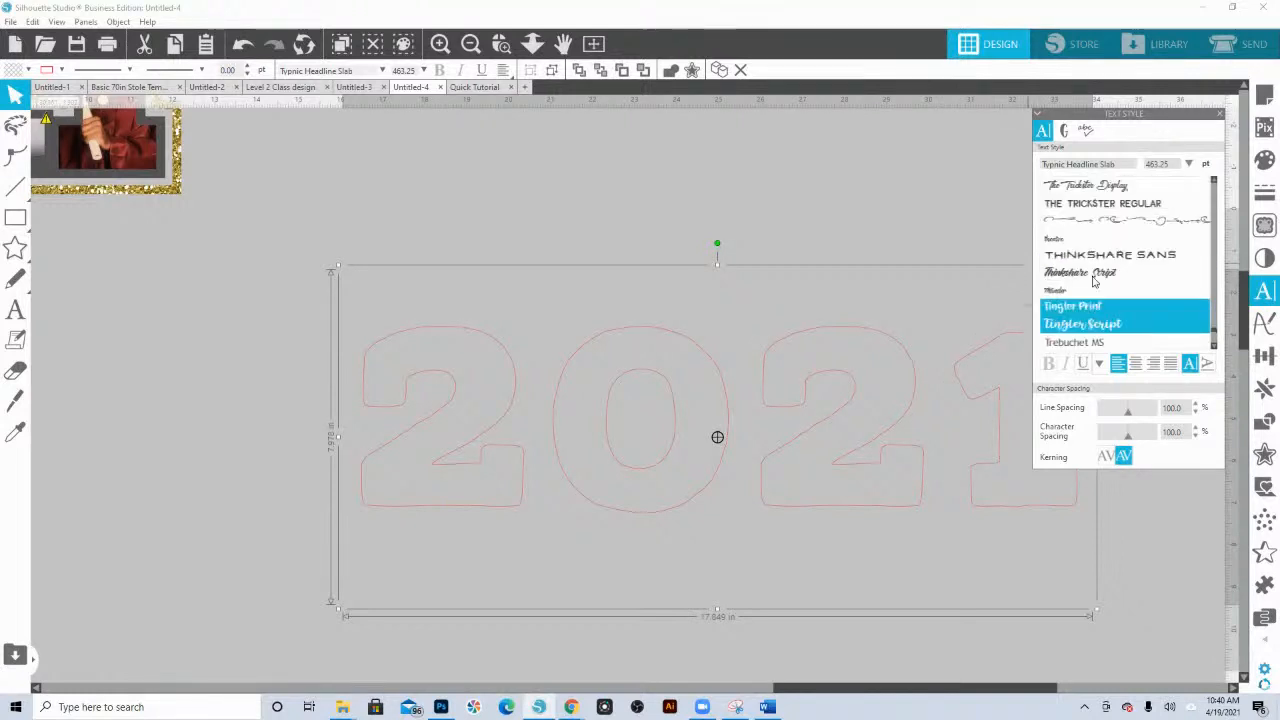
scroll(1088, 266, up, 3)
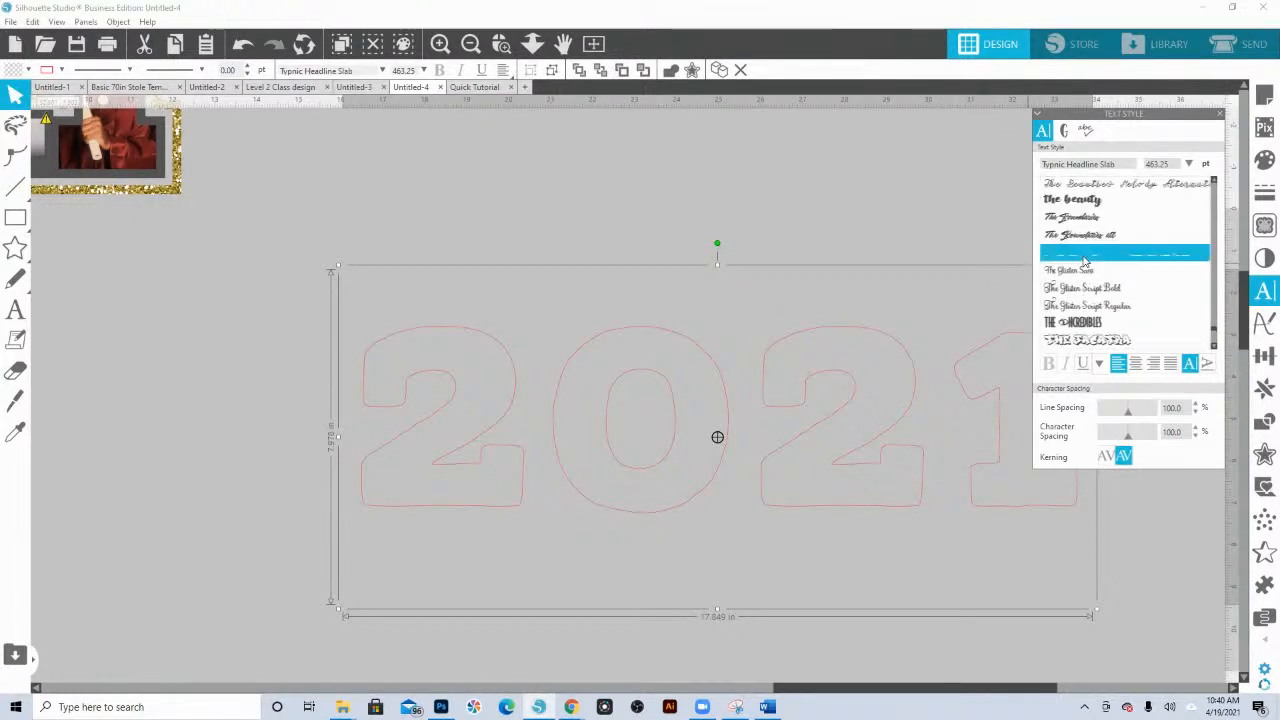
scroll(1088, 262, up, 5)
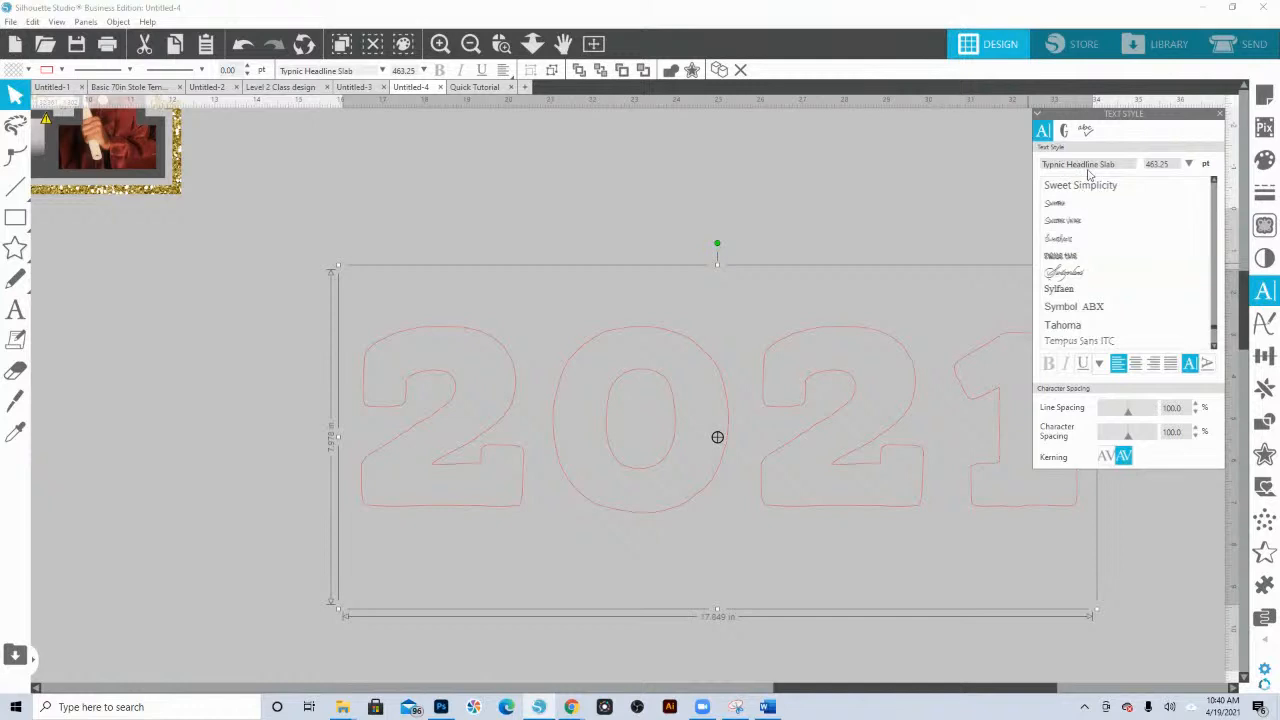
click(1052, 162)
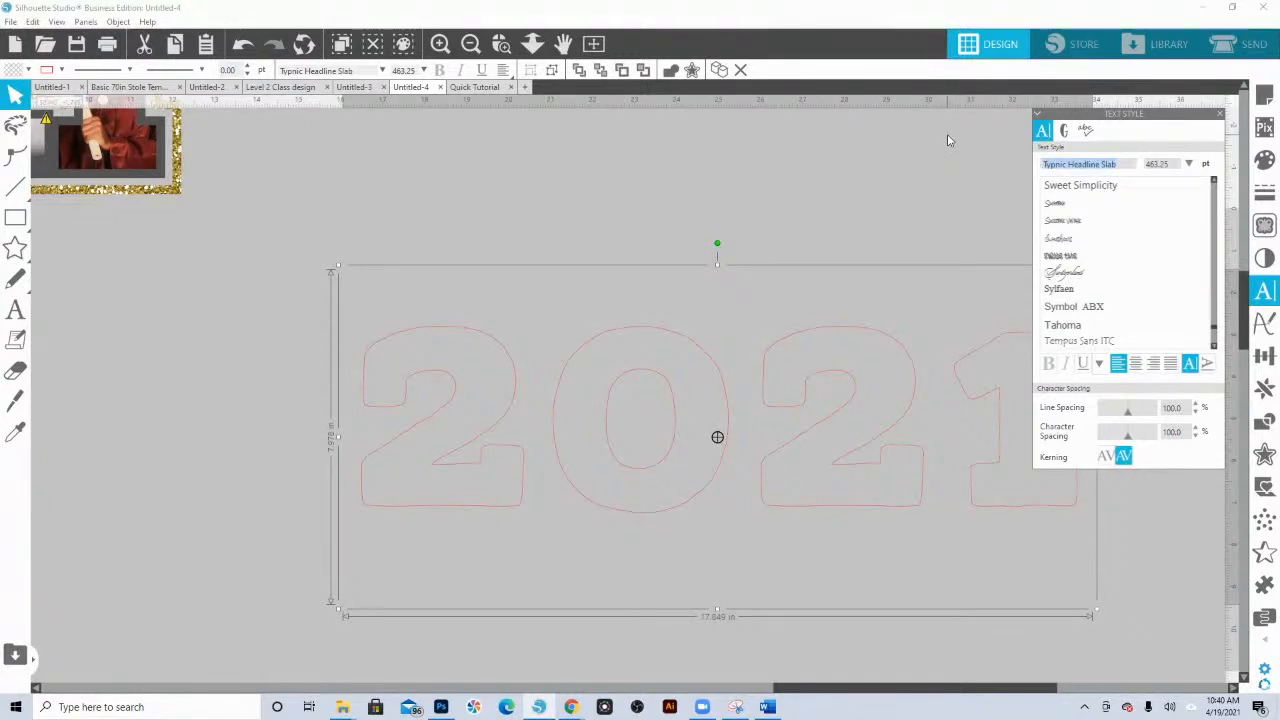
text(colleen)
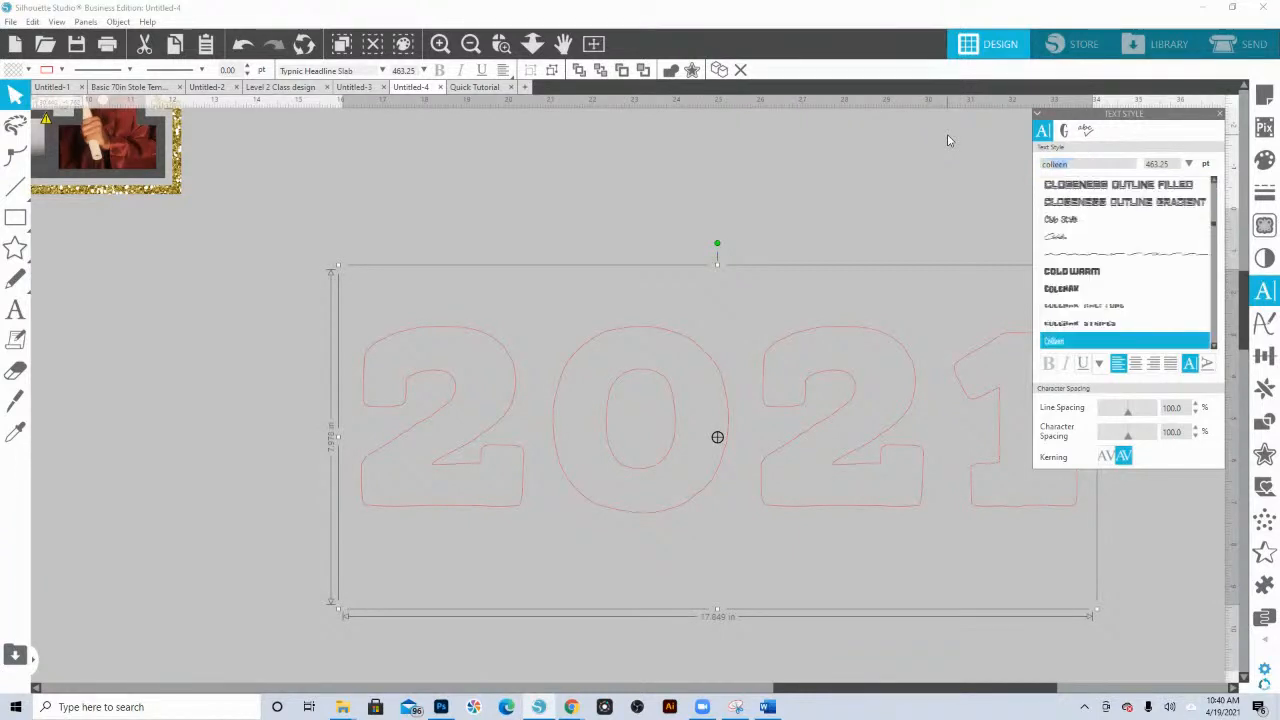
scroll(1110, 286, down, 3)
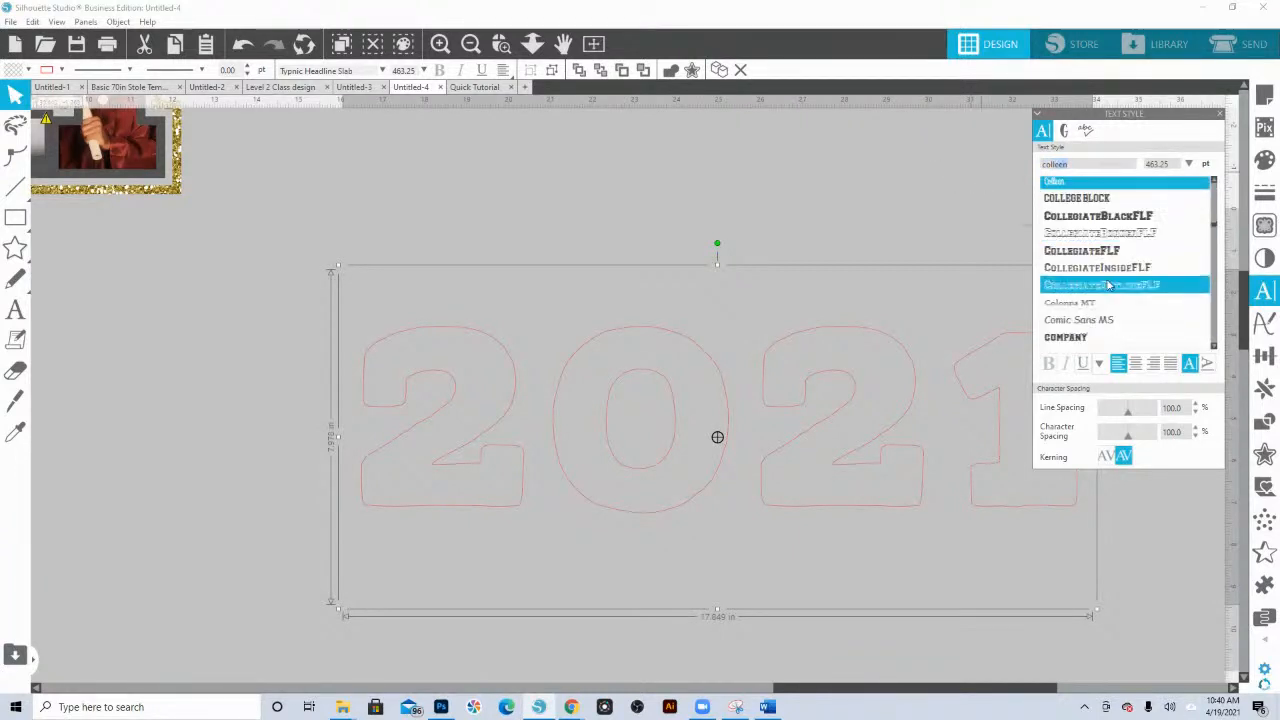
click(1110, 199)
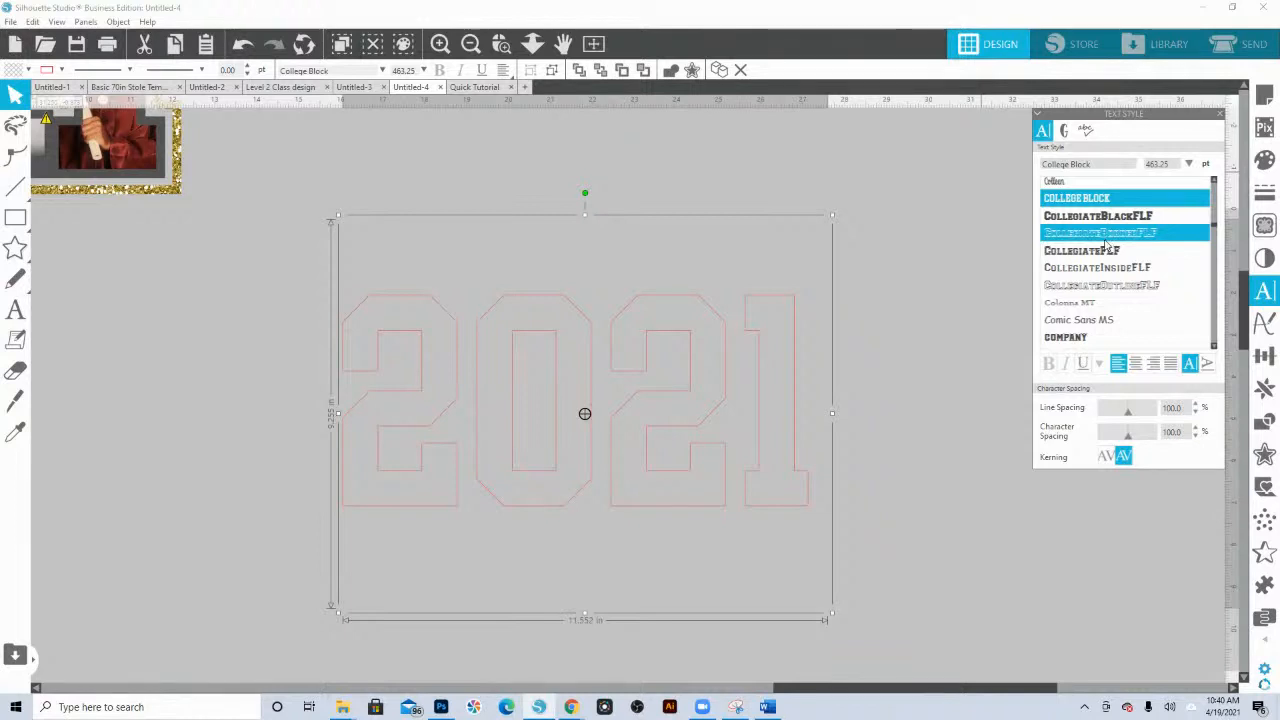
click(1108, 216)
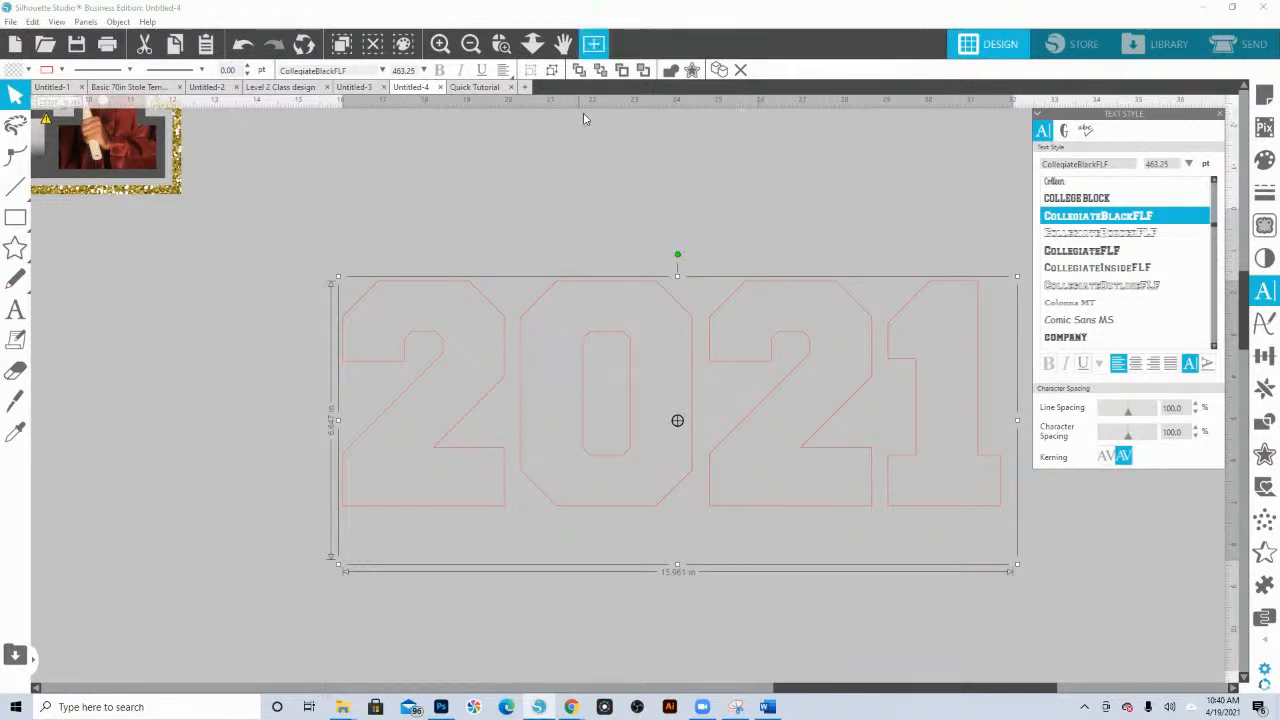
- Ungroup the 2021 text into separate digits and enlarge all four together to about 20 in wide
right_click(710, 509)
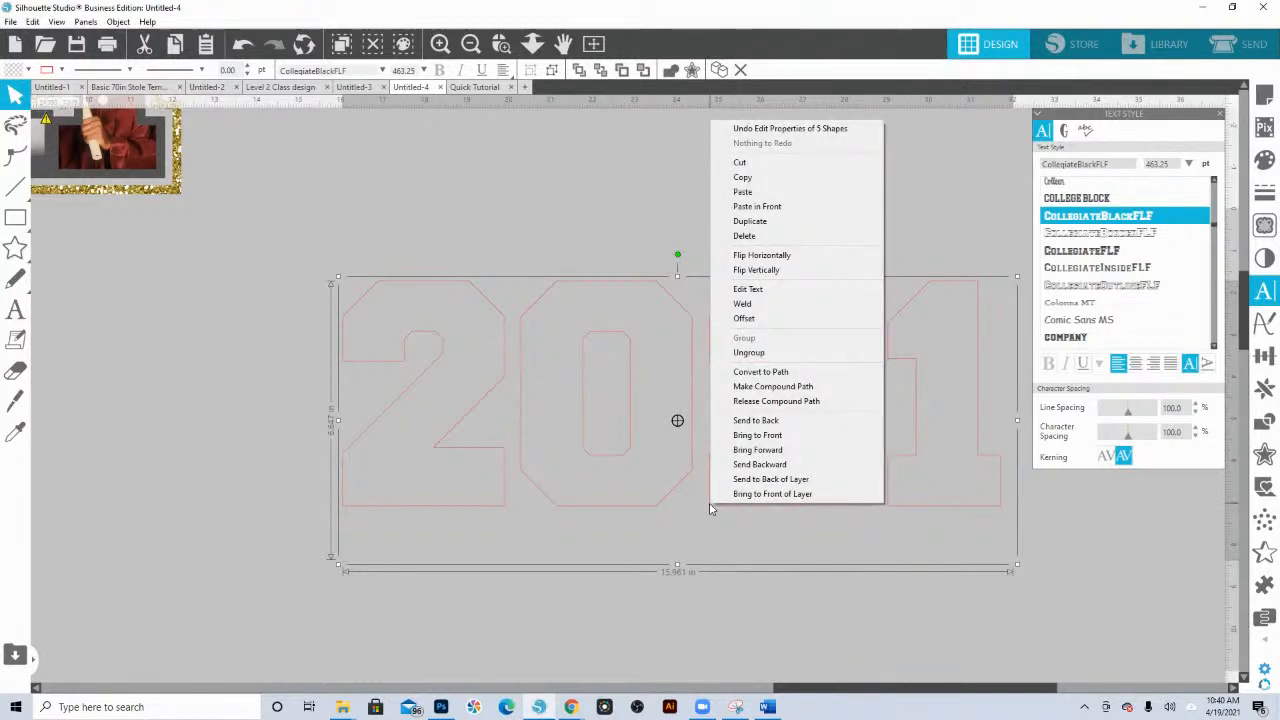
click(749, 353)
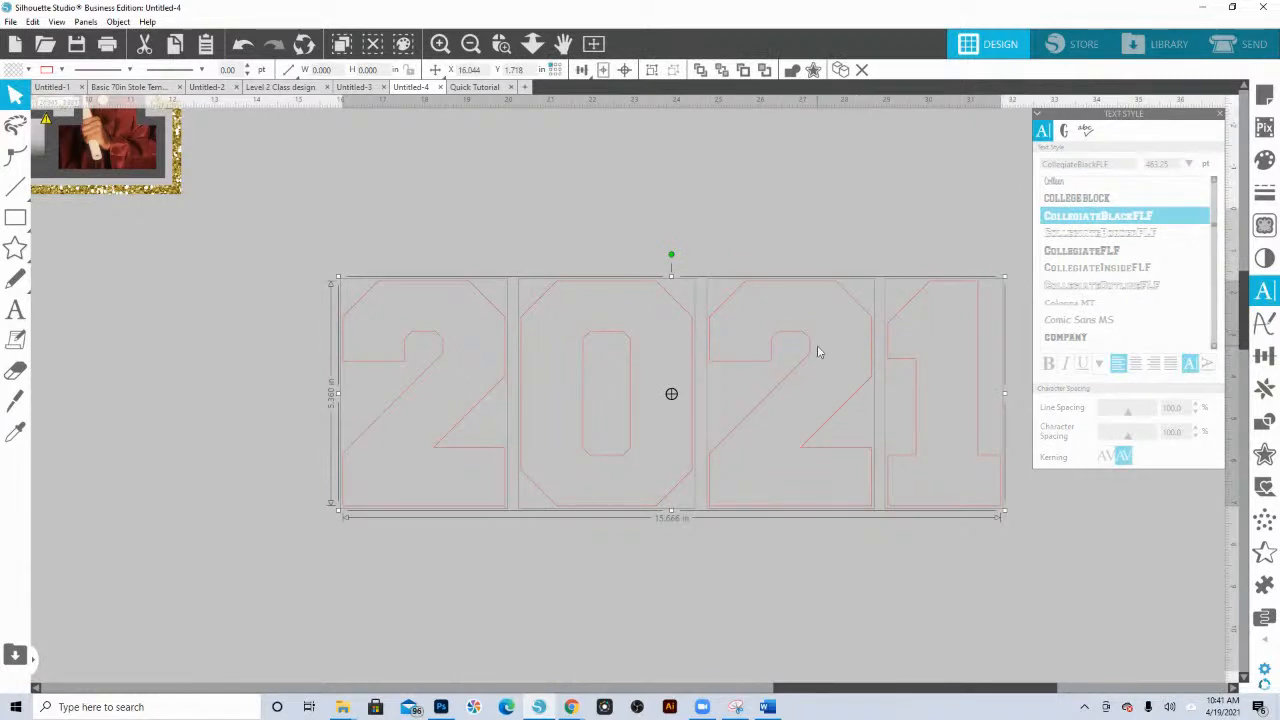
click(705, 220)
drag(285, 262, 983, 562)
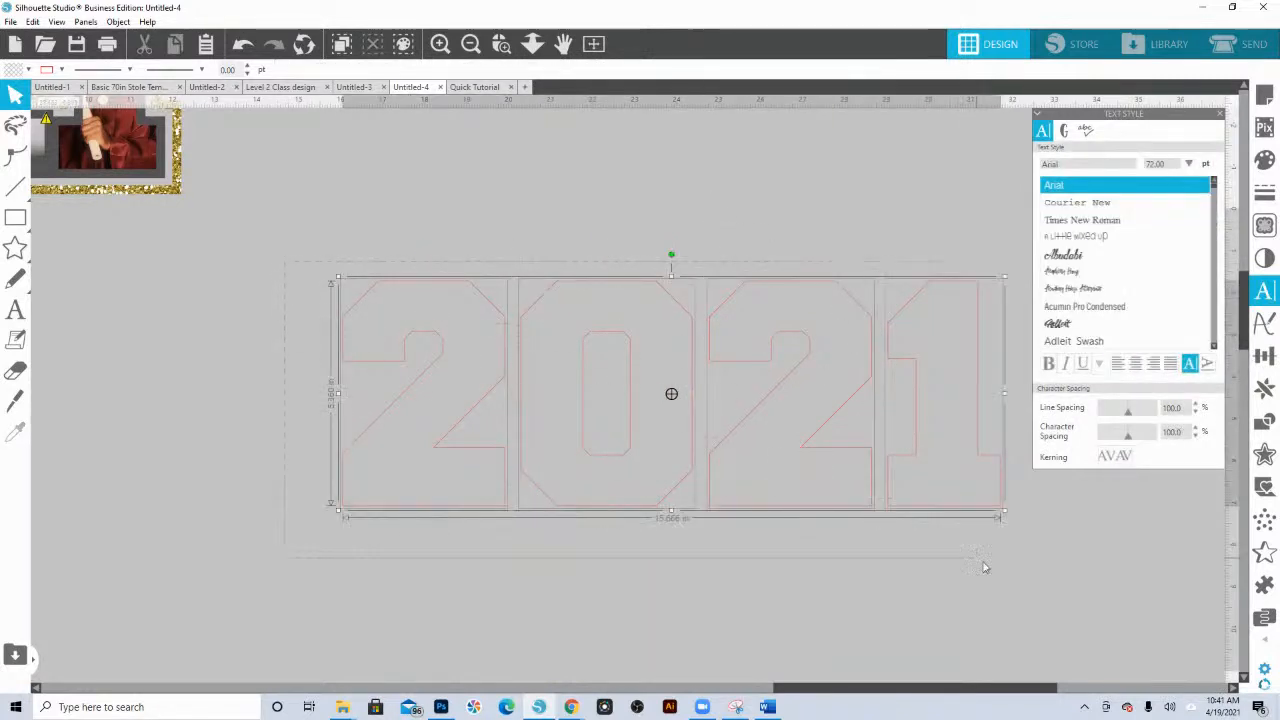
drag(336, 512, 127, 593)
click(580, 211)
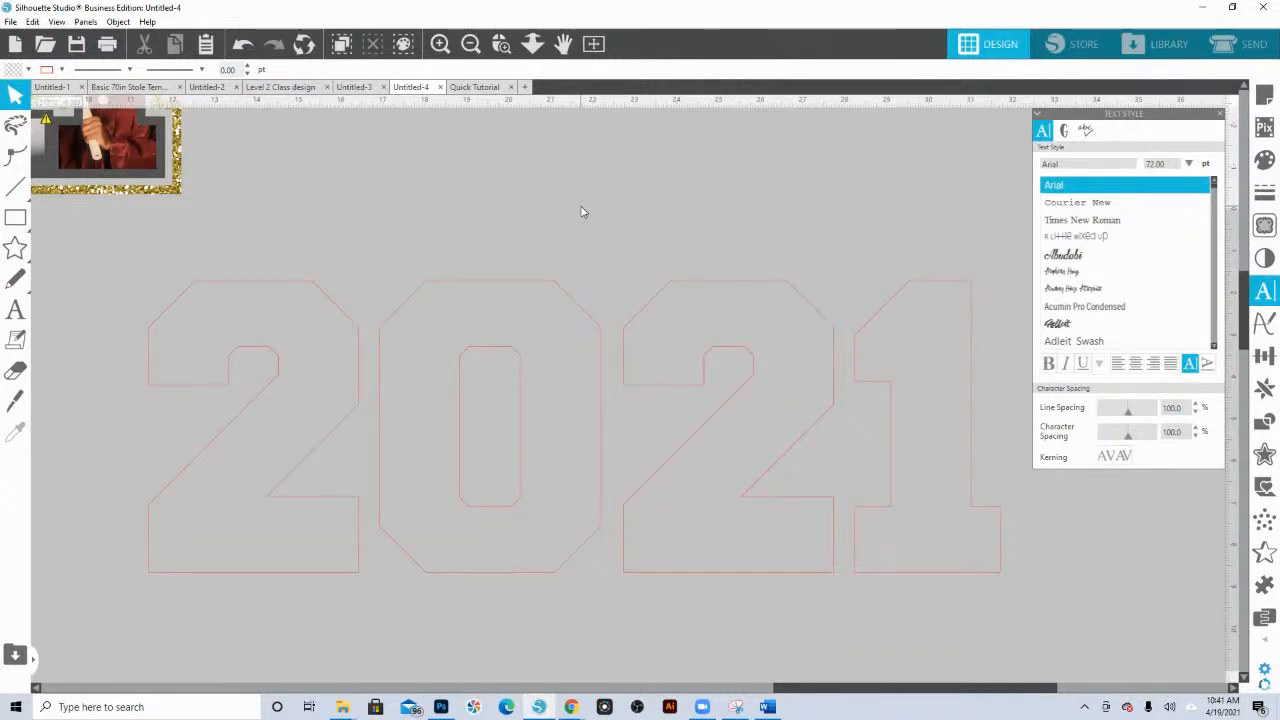
- Start merging a file into the design and browse to the Grad Pic Tutorial folder on the SILaholicsAcademy (Z:) drive
click(10, 22)
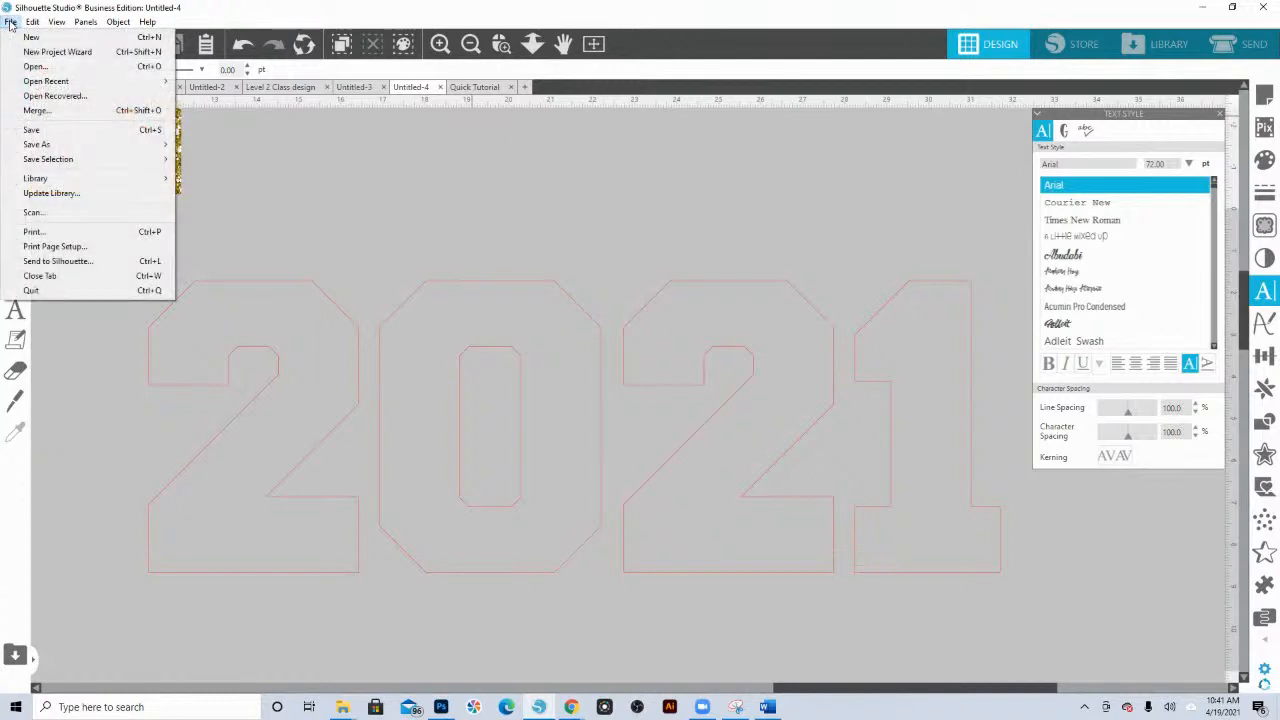
click(33, 111)
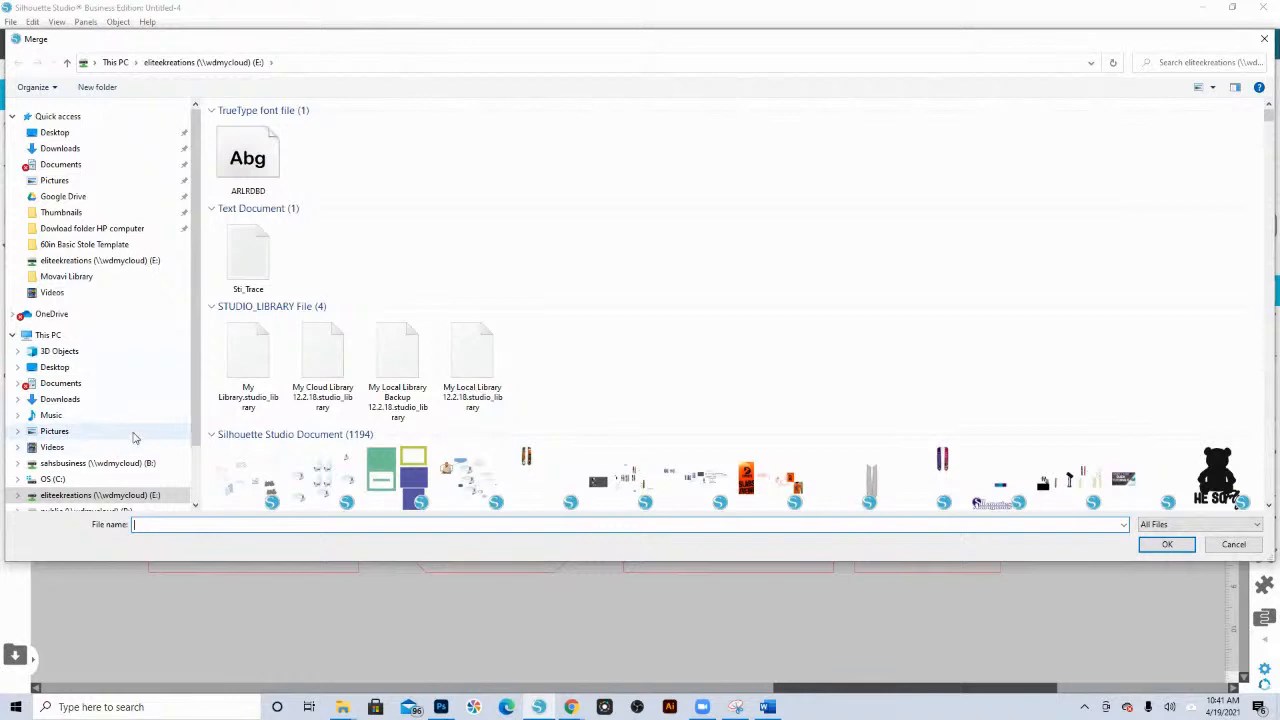
scroll(100, 470, down, 1)
click(95, 469)
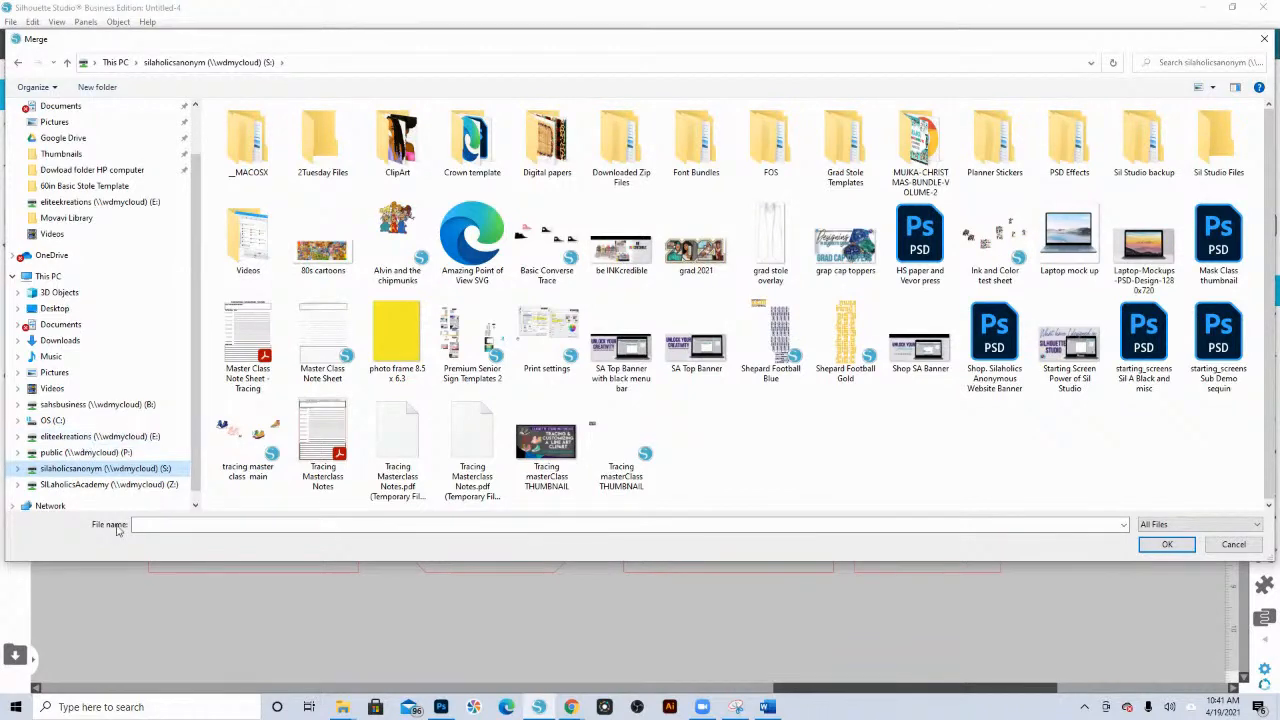
click(112, 485)
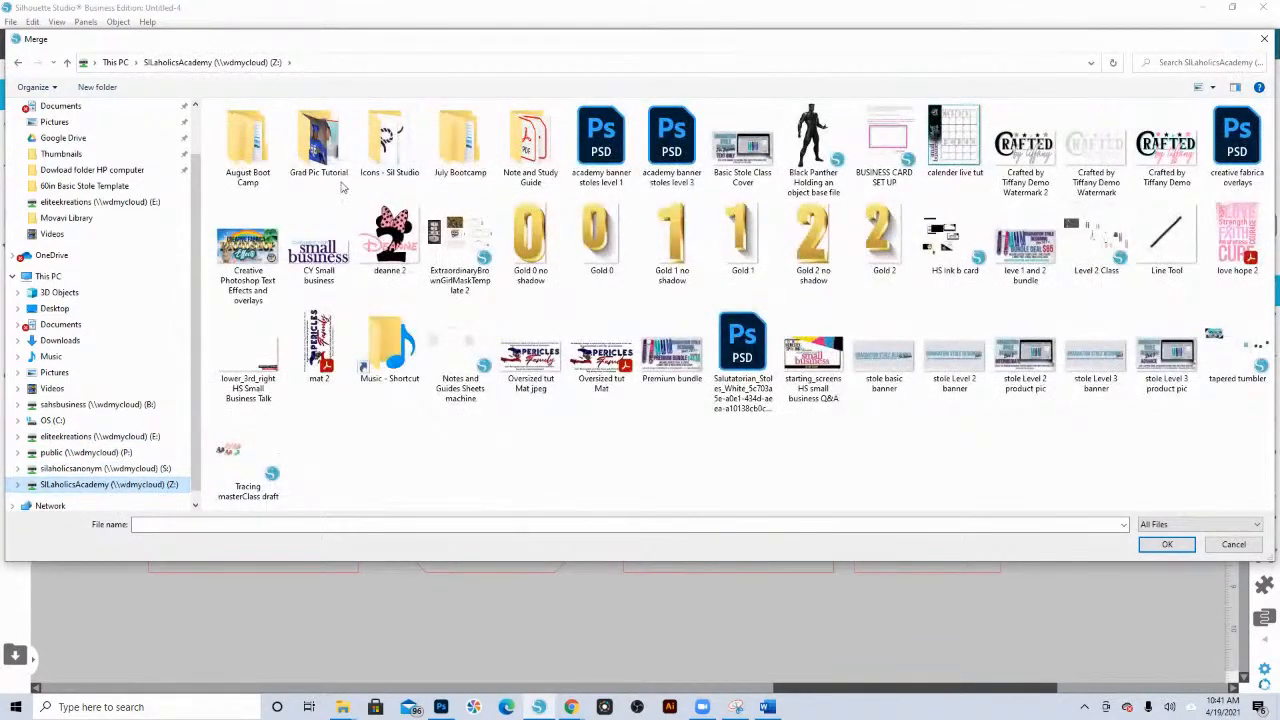
double_click(318, 145)
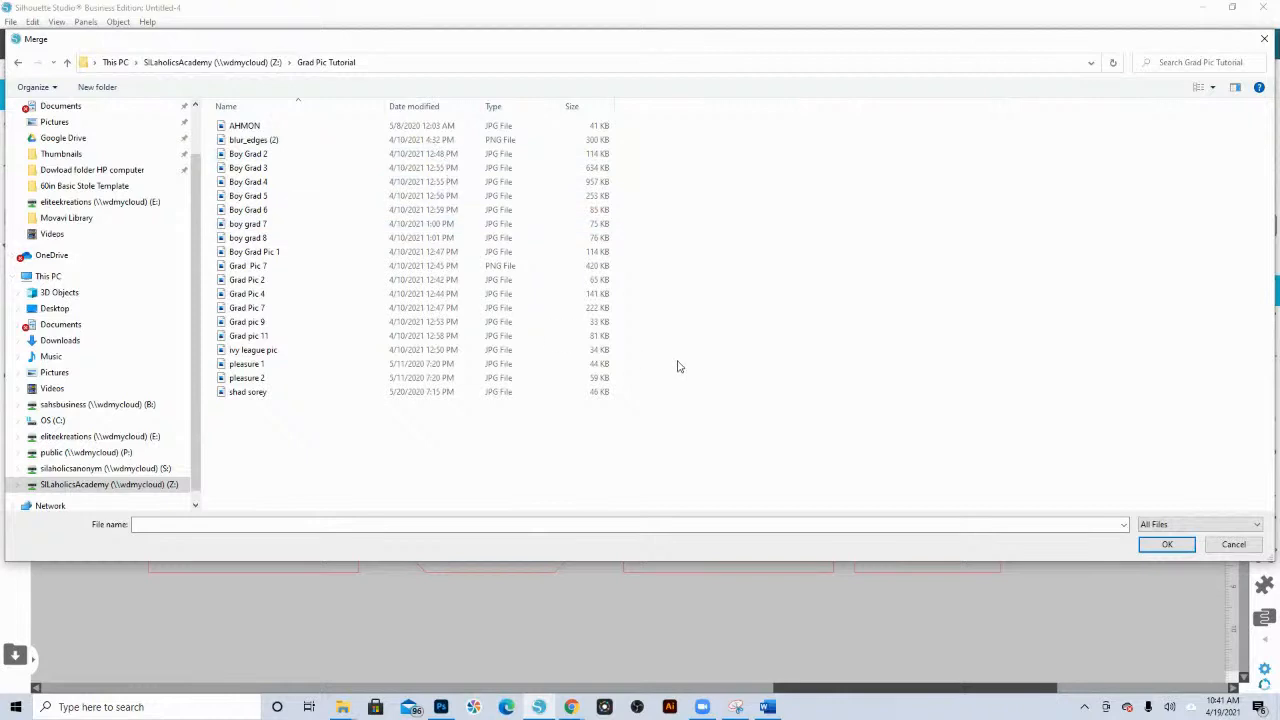
- Show the folder's images as extra large icons and merge the photo of the graduate in the maroon gown
right_click(773, 374)
mouse_move(714, 393)
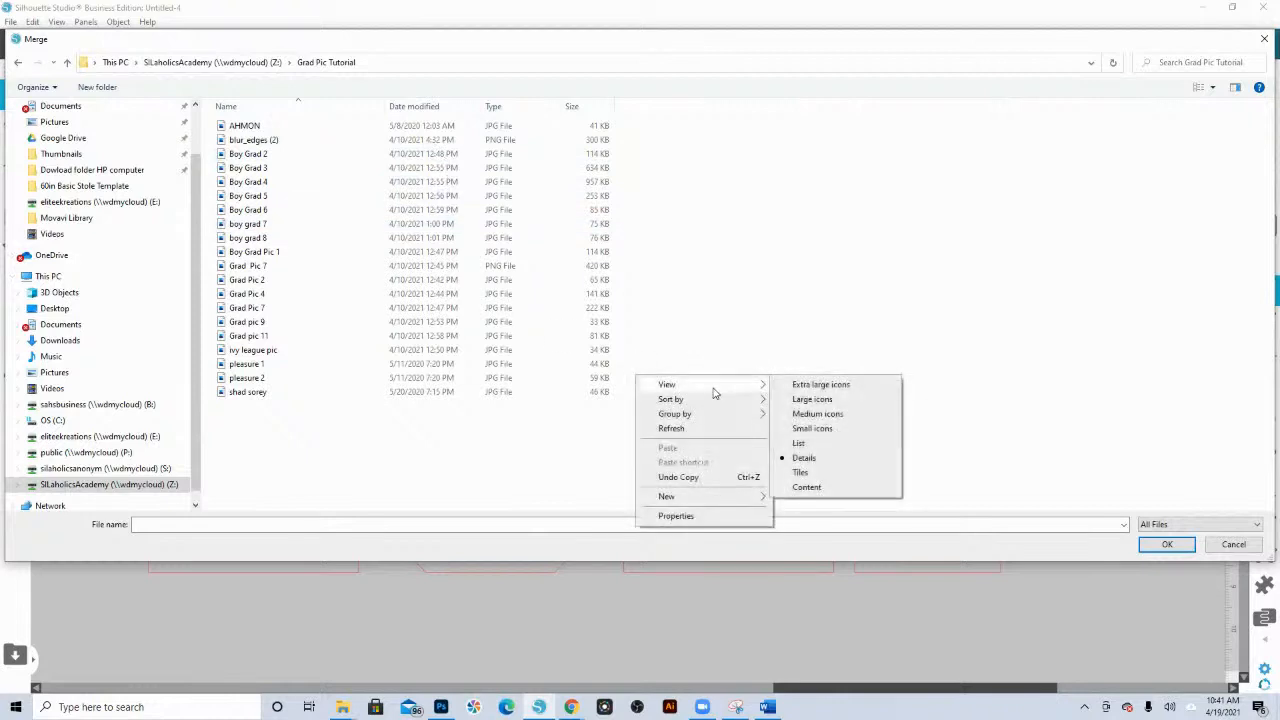
click(825, 389)
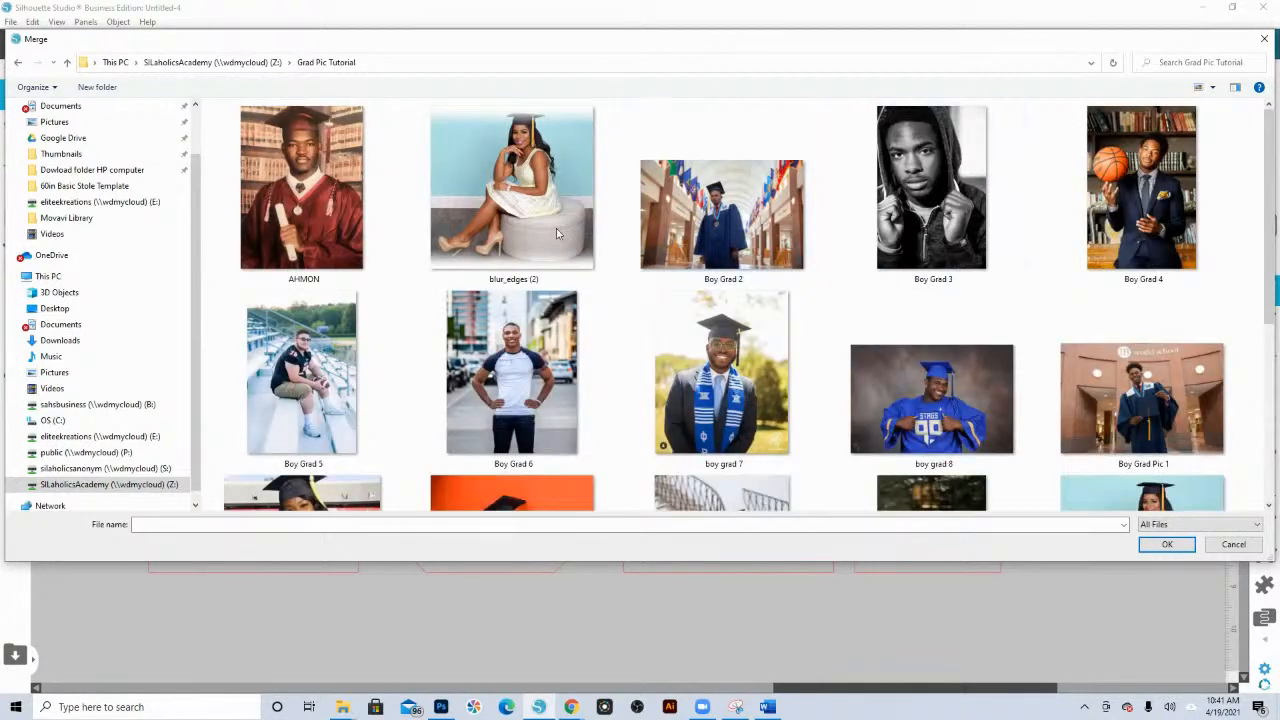
double_click(318, 180)
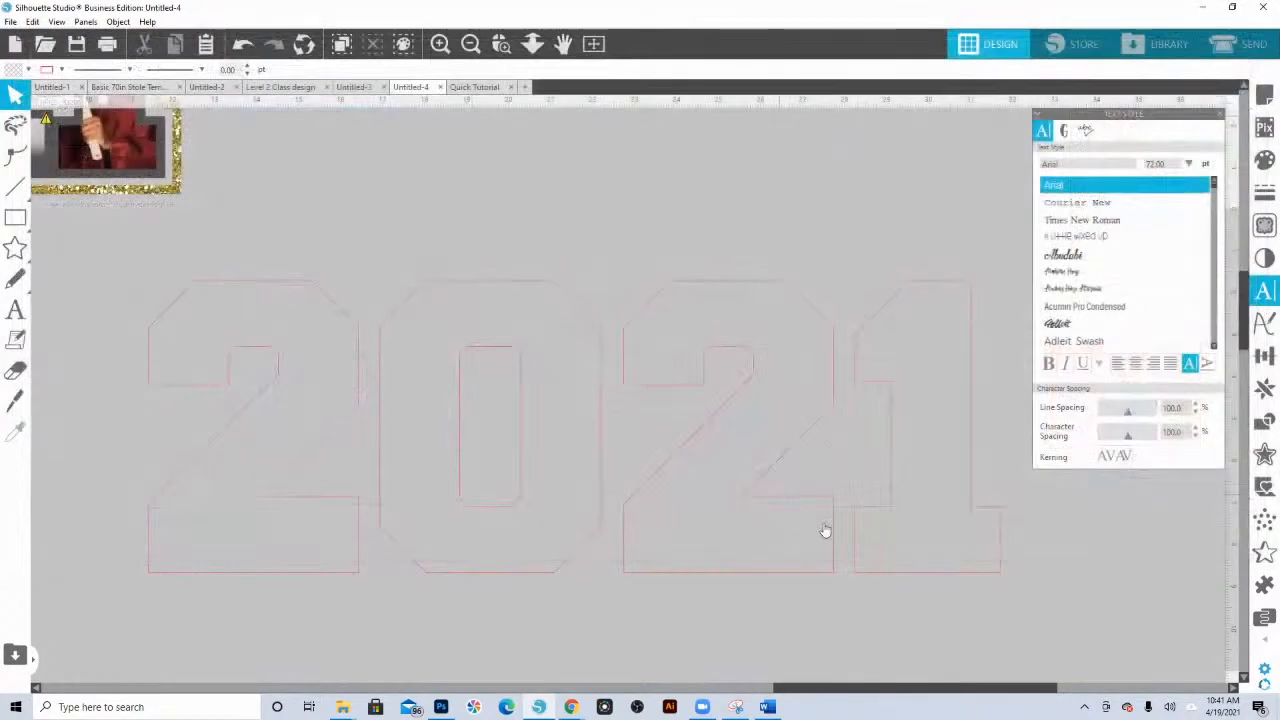
- Switch to File Explorer over the 2021 digits, open the Grad Pic Tutorial folder and show its photos as large icons
click(532, 44)
drag(437, 328, 772, 476)
click(523, 206)
click(501, 44)
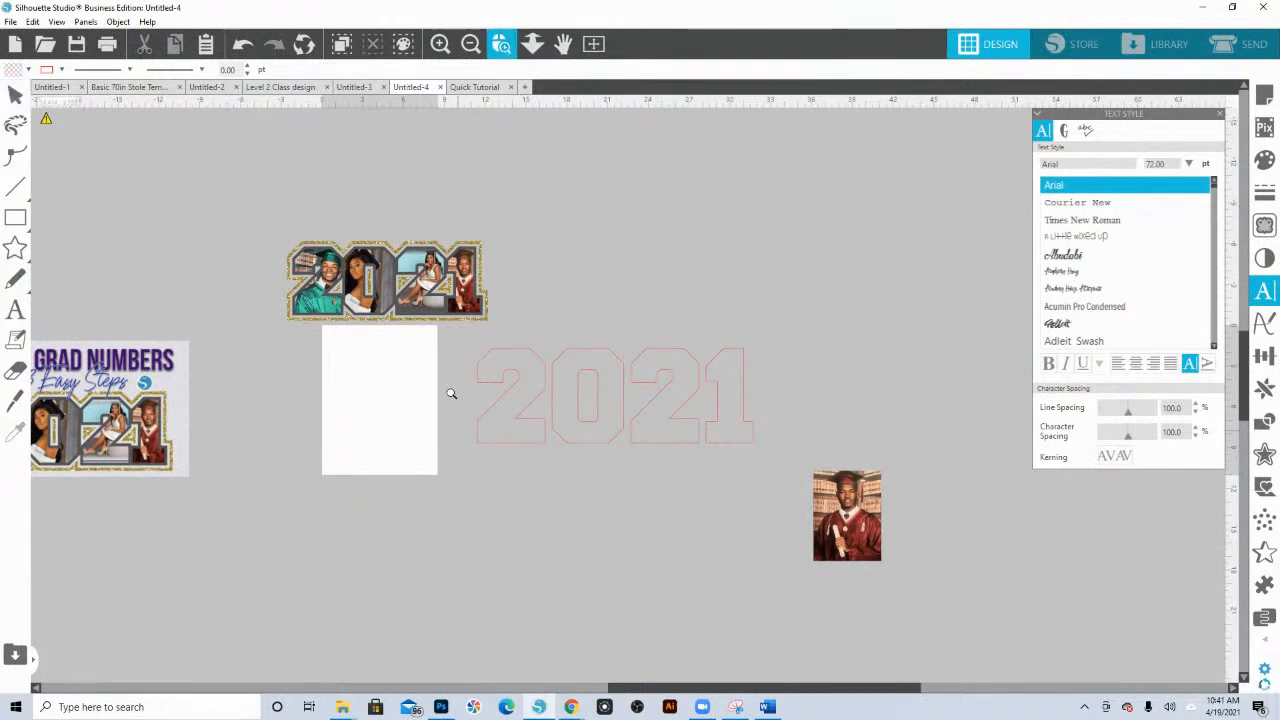
drag(447, 337, 782, 416)
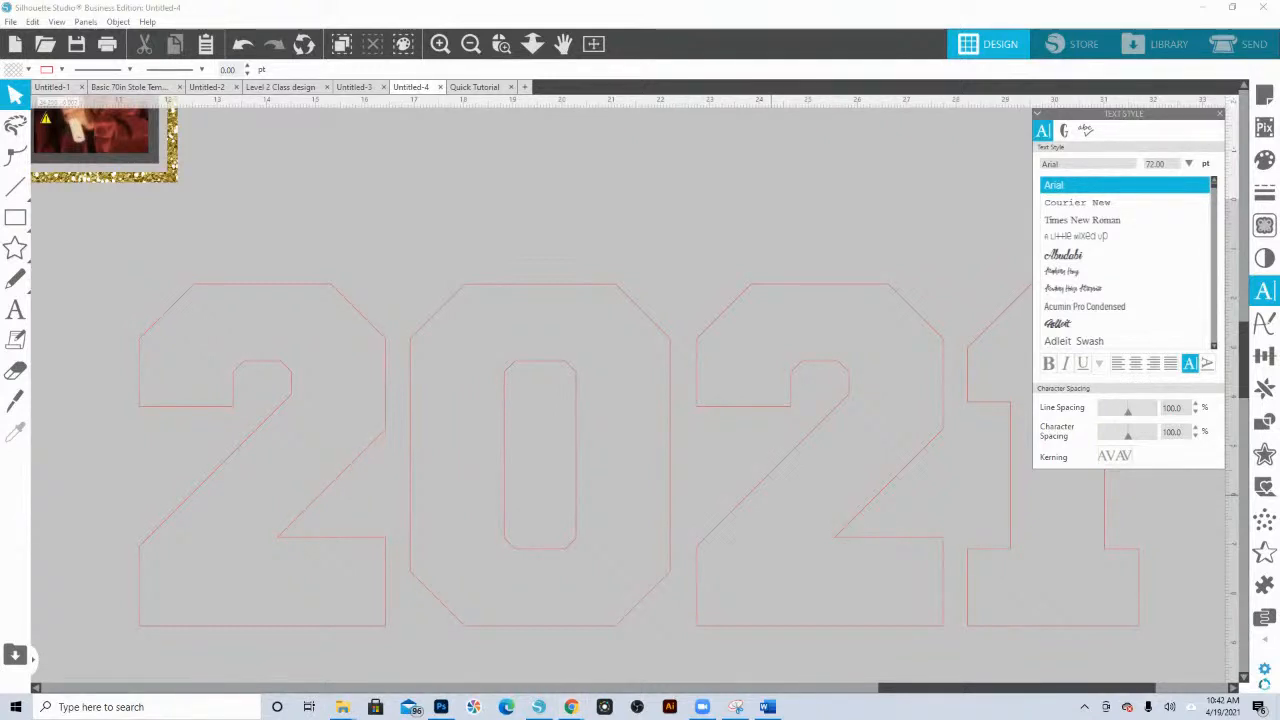
drag(1279, 40, 648, 22)
double_click(390, 244)
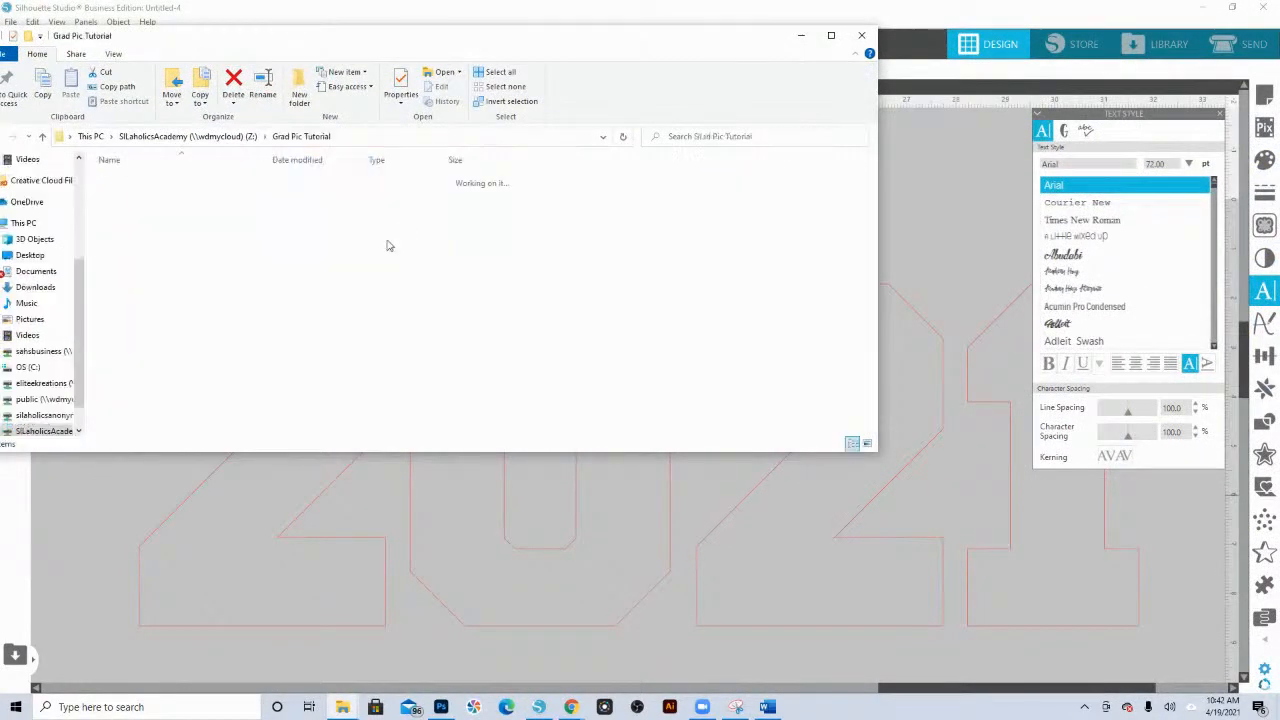
right_click(626, 272)
mouse_move(600, 281)
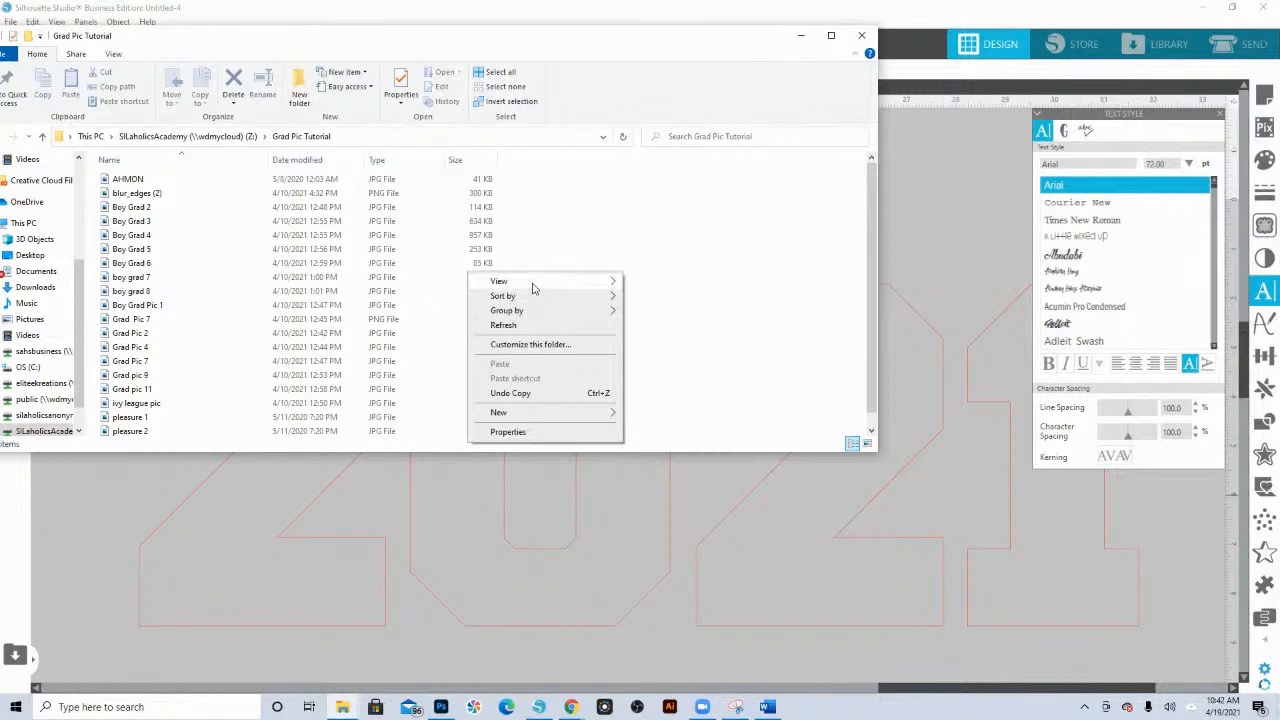
click(650, 298)
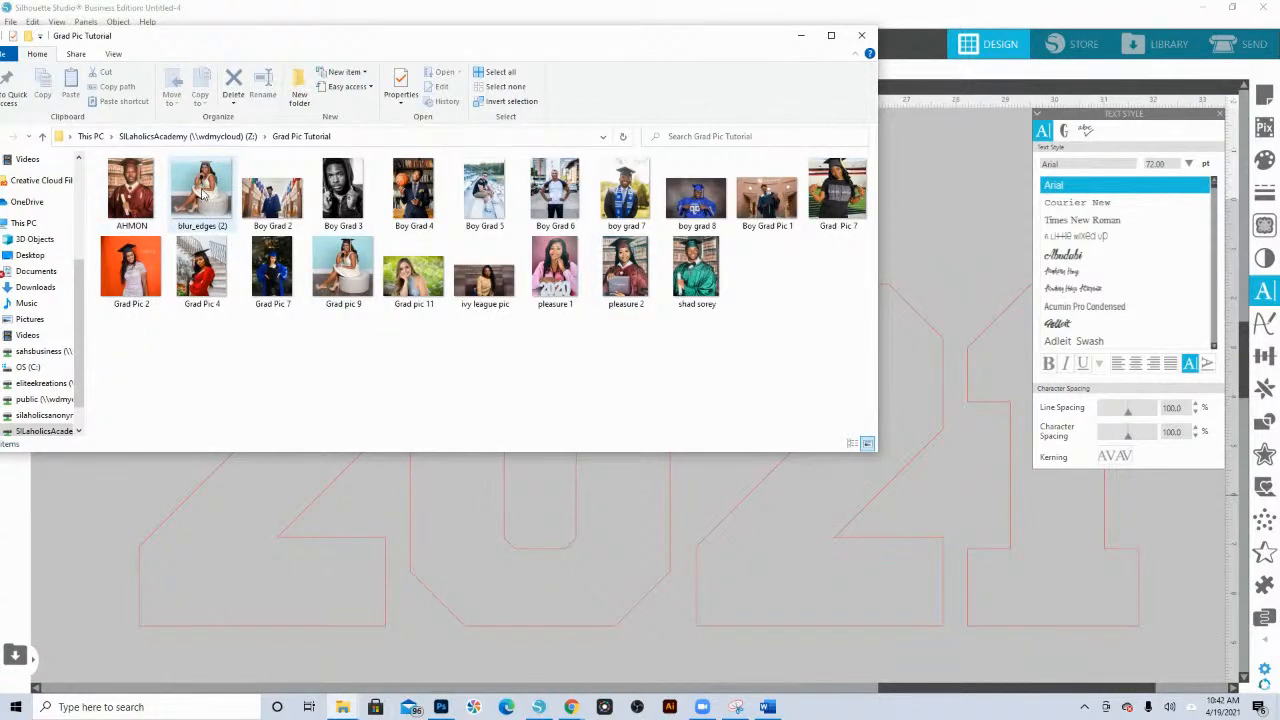
- Place the blur_edges (2) photo beside the first 2 and the Boy Grad 2 photo above the digits
click(203, 195)
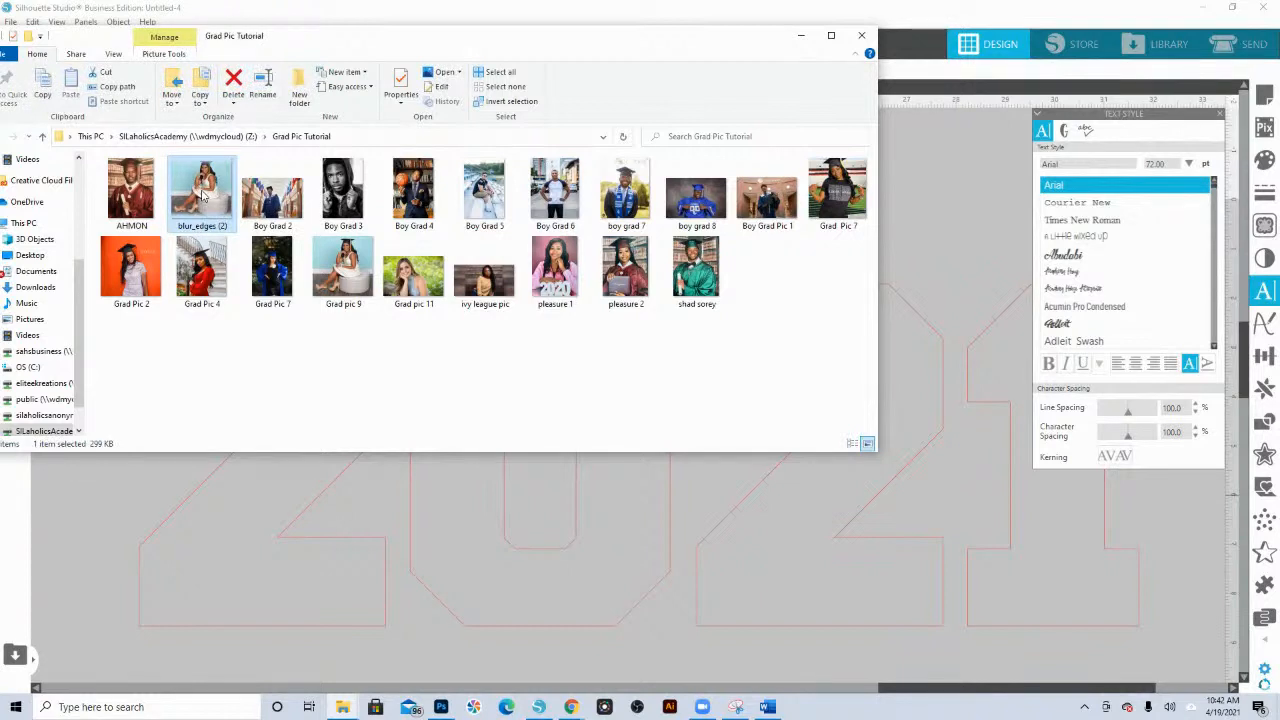
drag(203, 195, 78, 513)
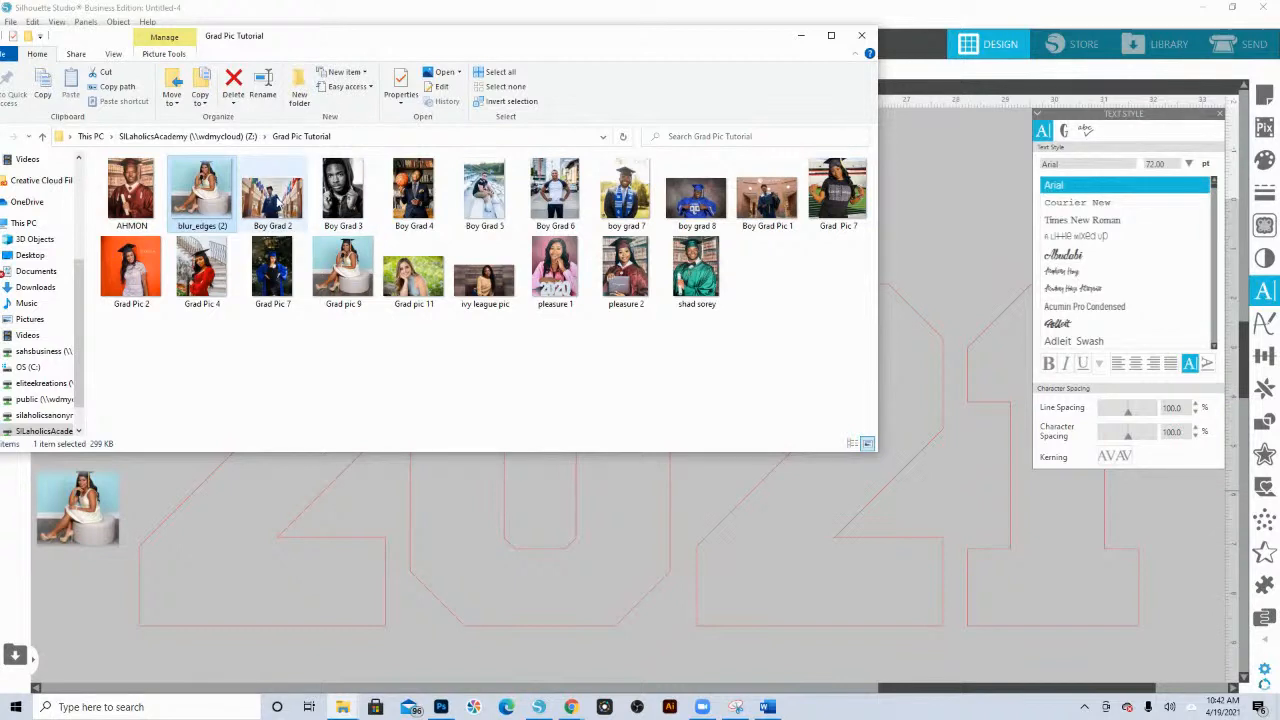
click(283, 205)
drag(283, 205, 535, 664)
drag(461, 608, 411, 37)
drag(548, 303, 617, 211)
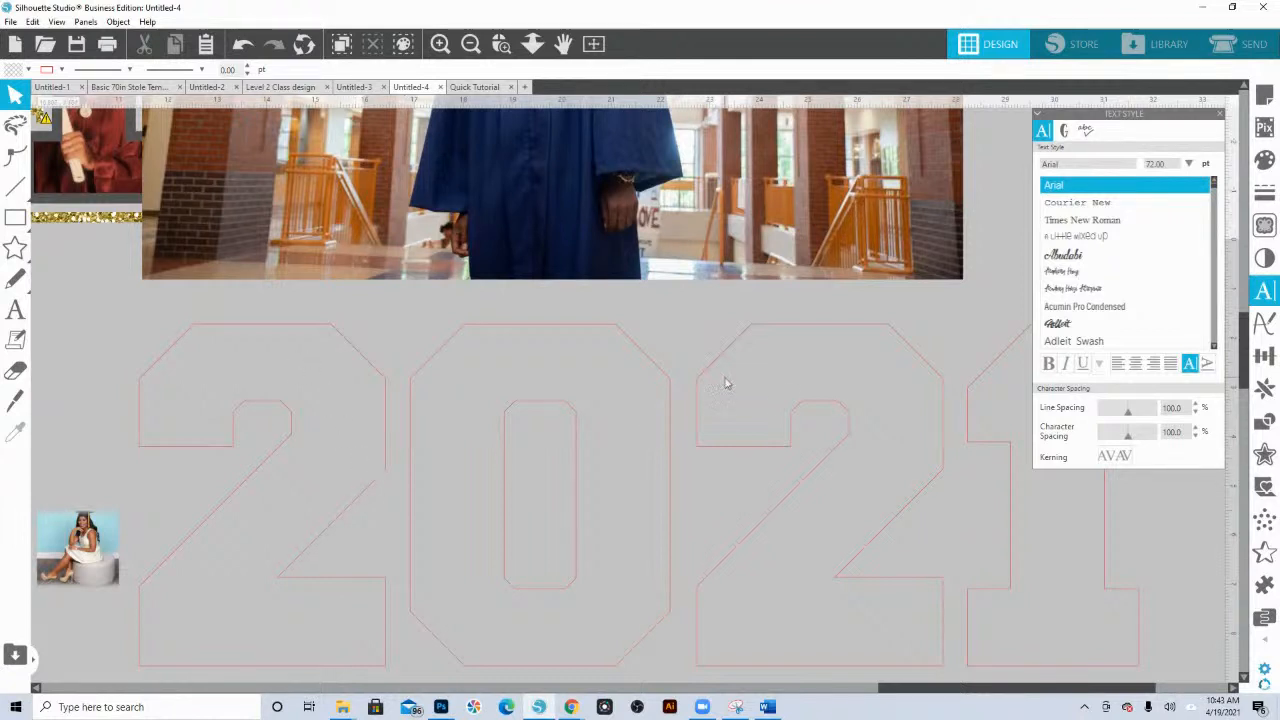
- From File Explorer, fill the second 2 with the green-gown graduate photo, the 0 with Grad Pic 4 and the 1 with Boy Grad 5
click(1219, 113)
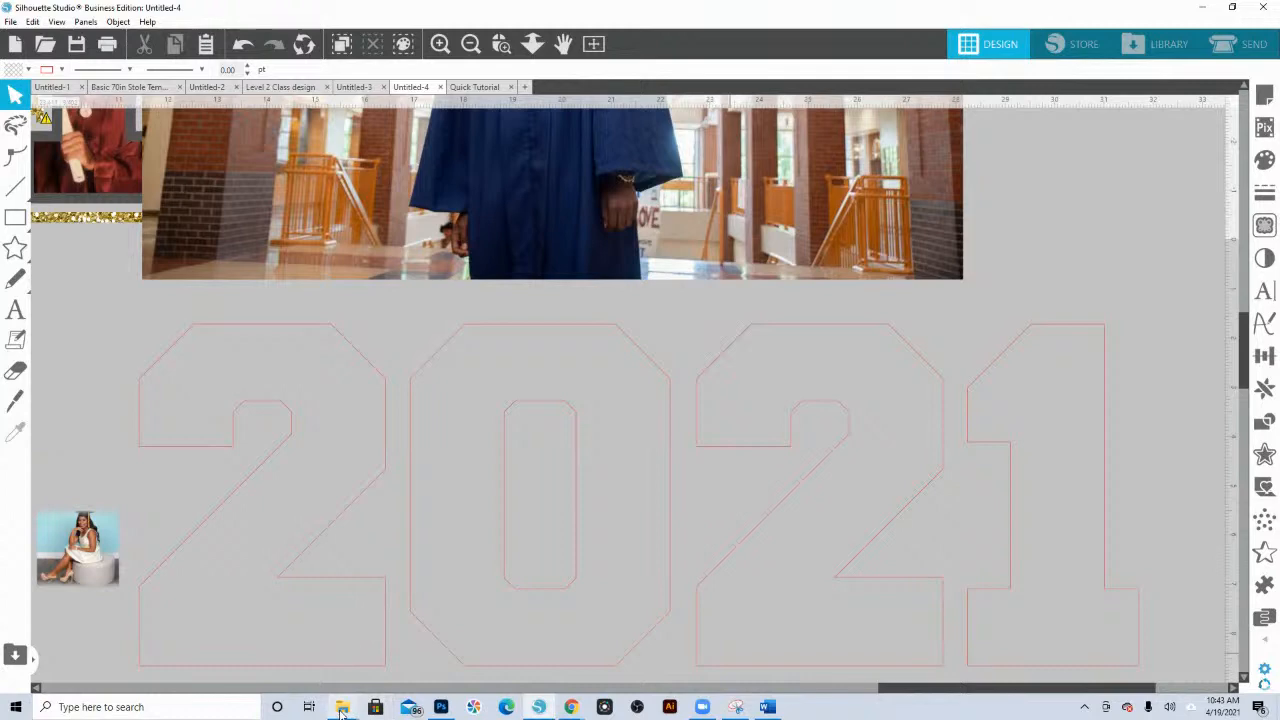
mouse_move(342, 708)
click(388, 606)
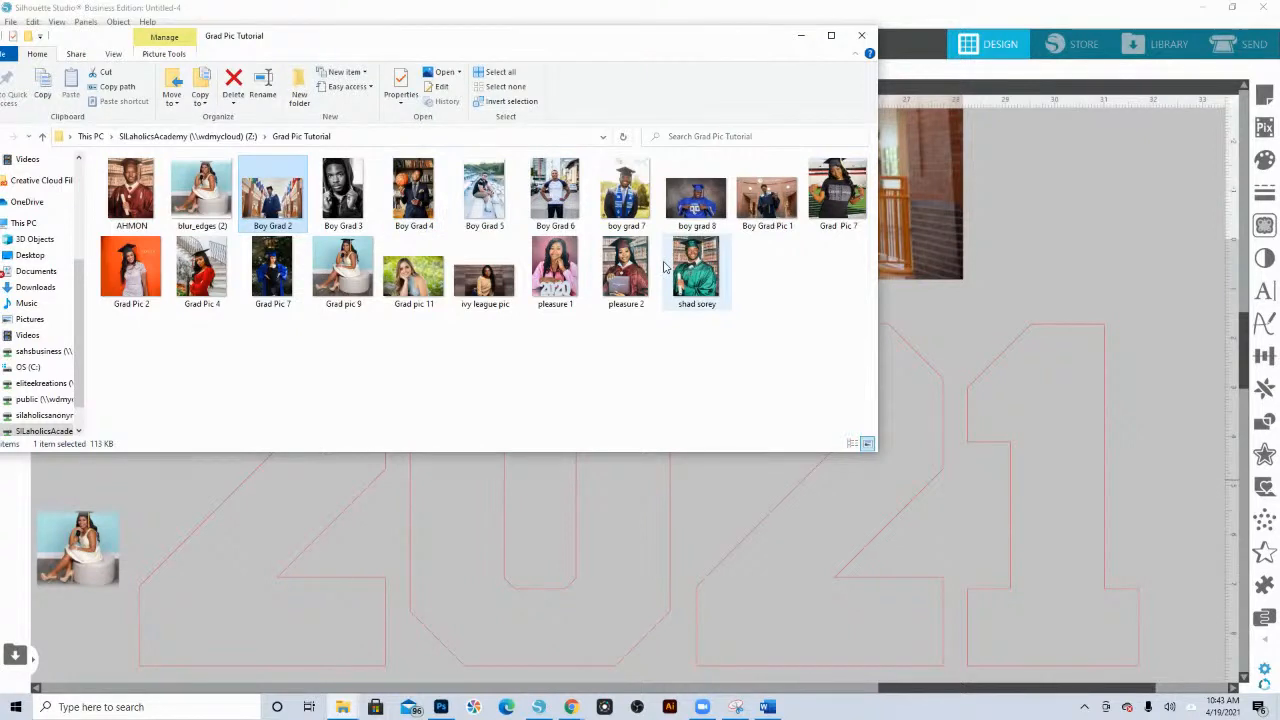
drag(685, 268, 789, 531)
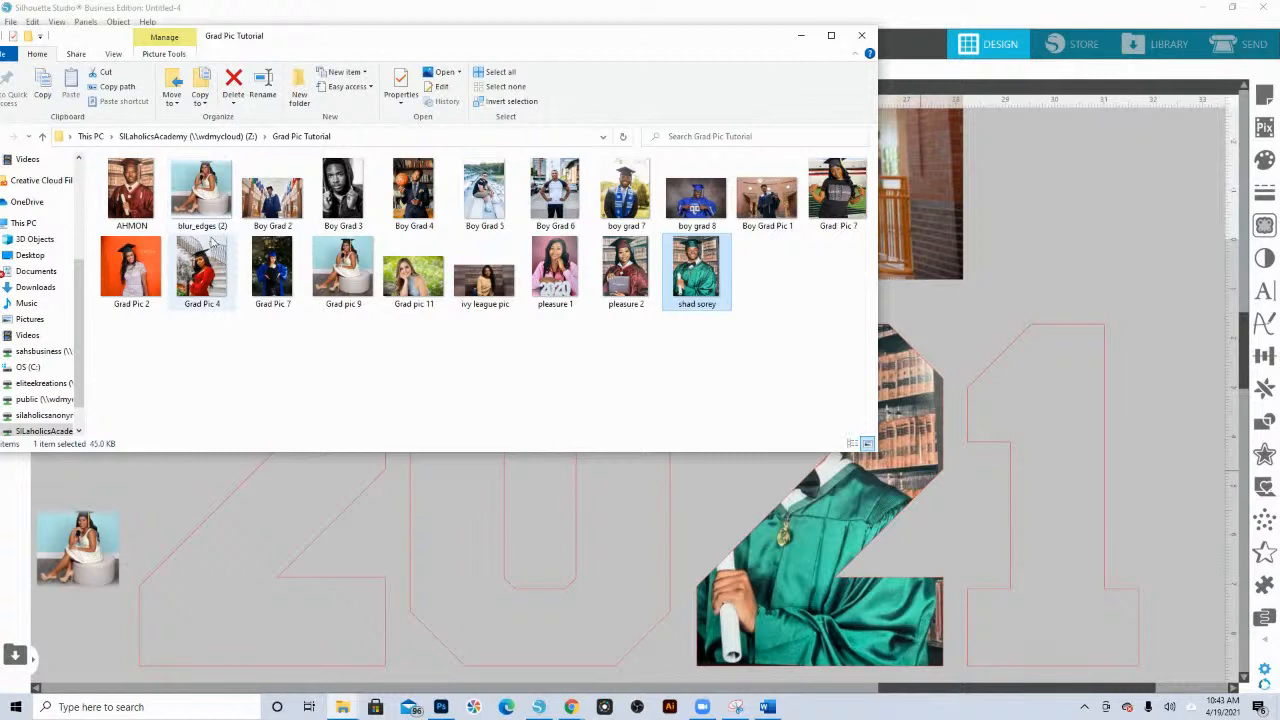
drag(206, 274, 621, 546)
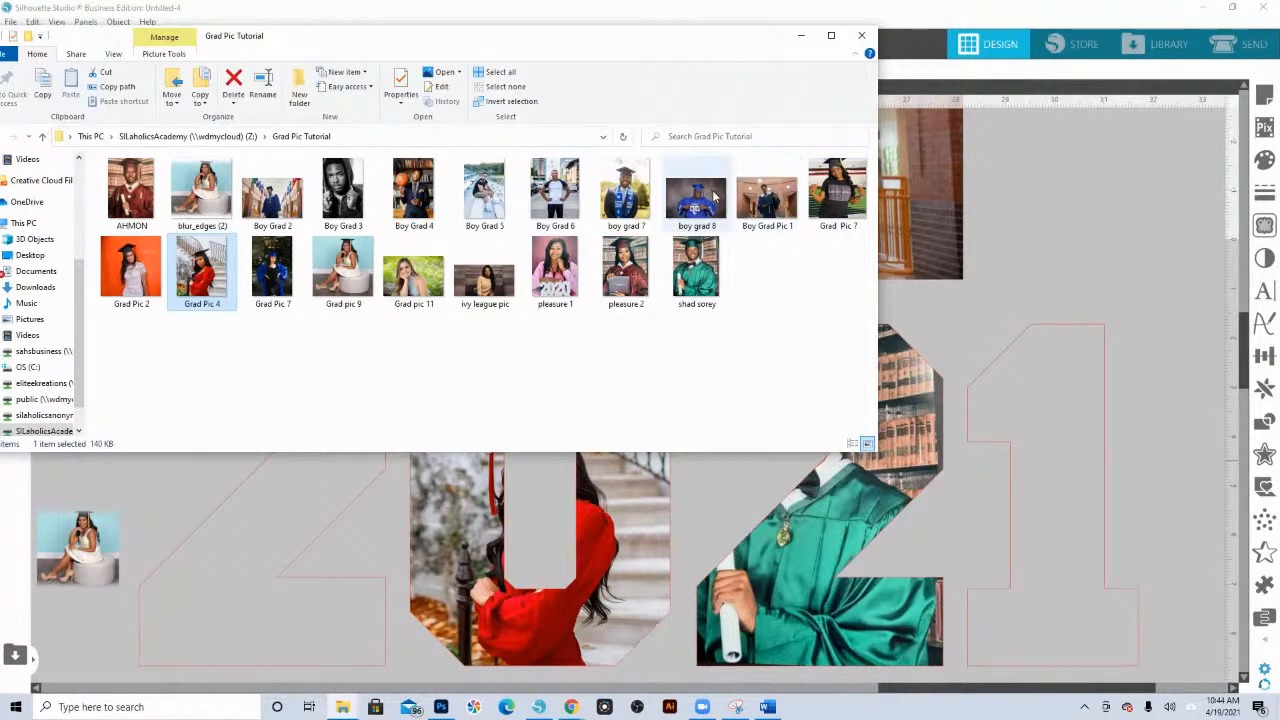
drag(478, 197, 1052, 535)
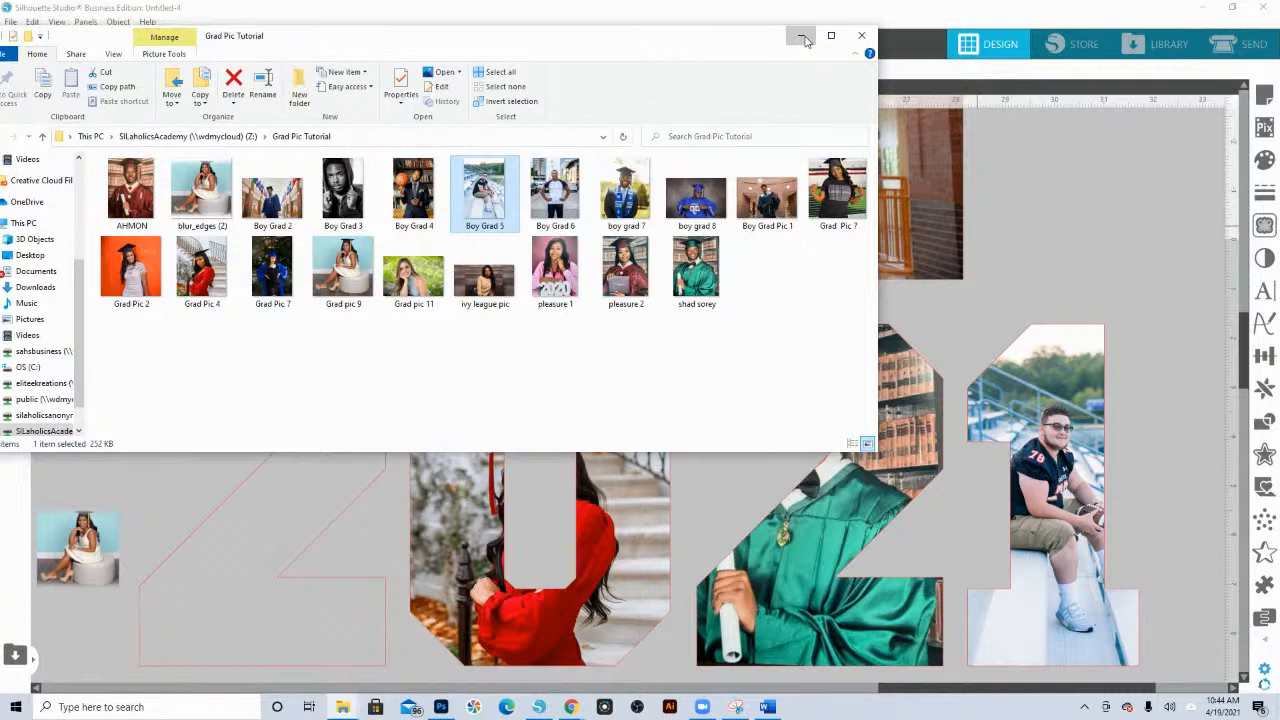
click(805, 40)
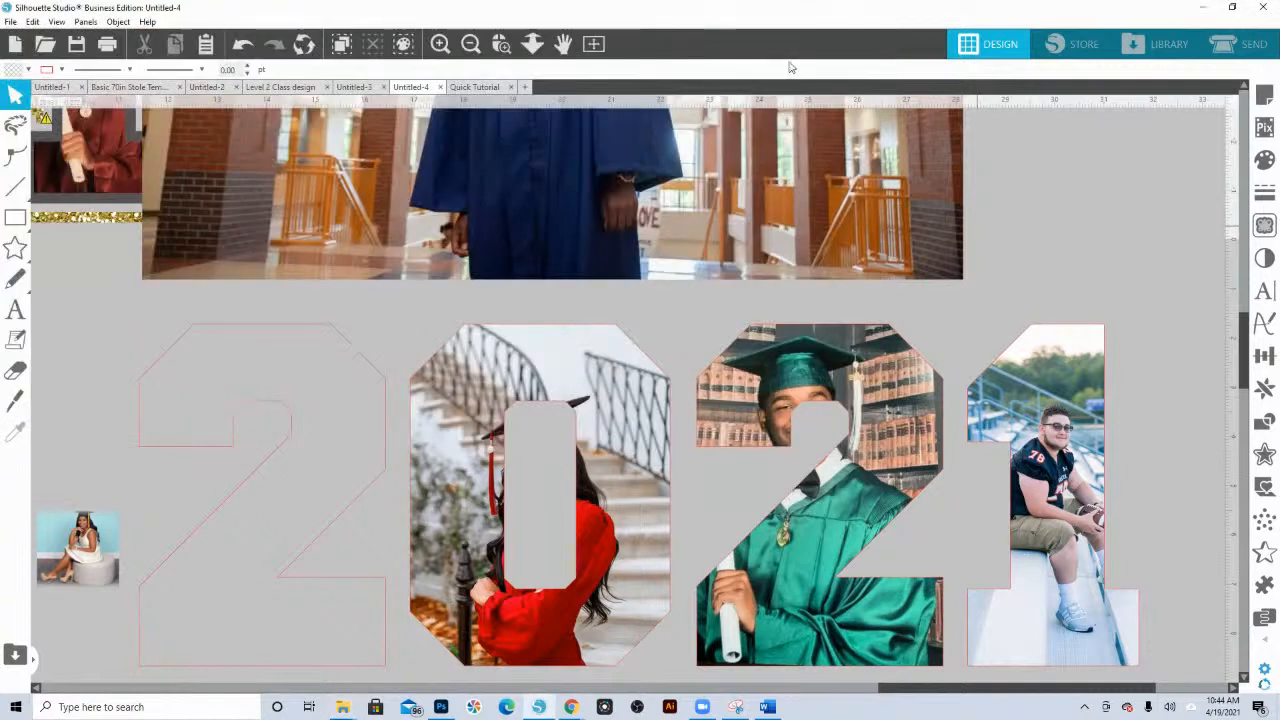
- Open the fill pattern settings with their advanced options for adjusting the photo fills
click(588, 375)
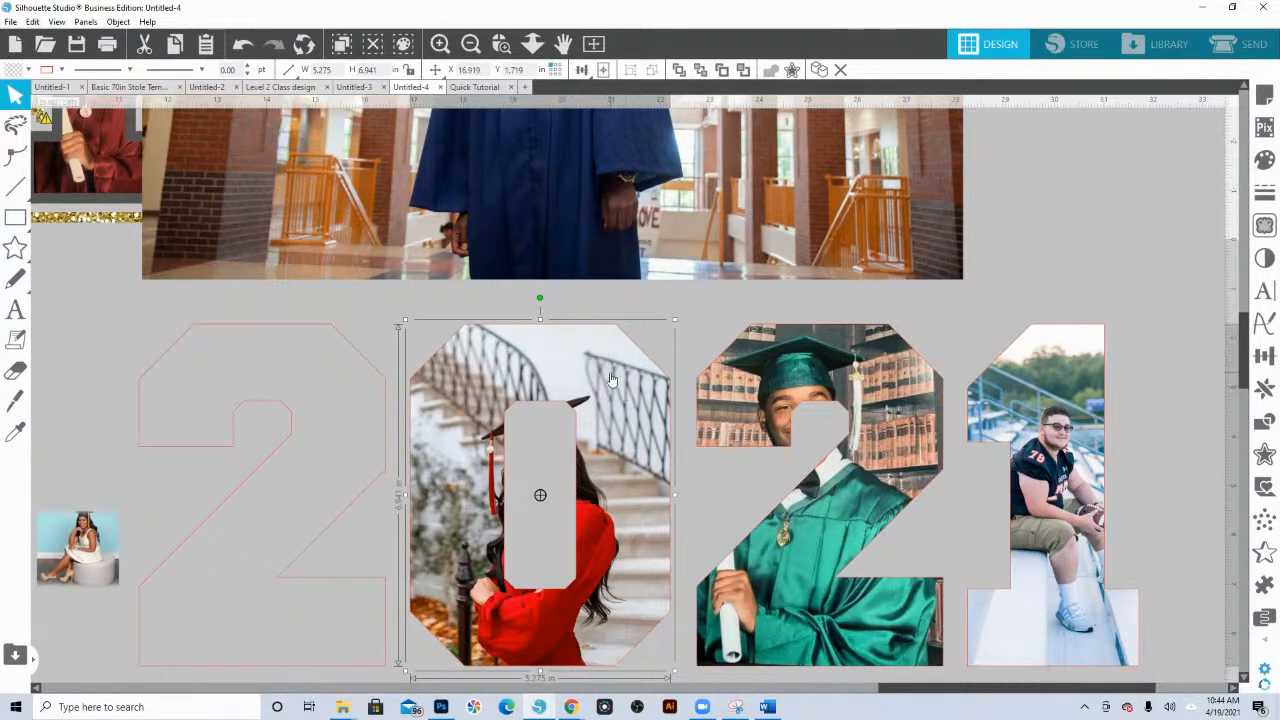
click(703, 313)
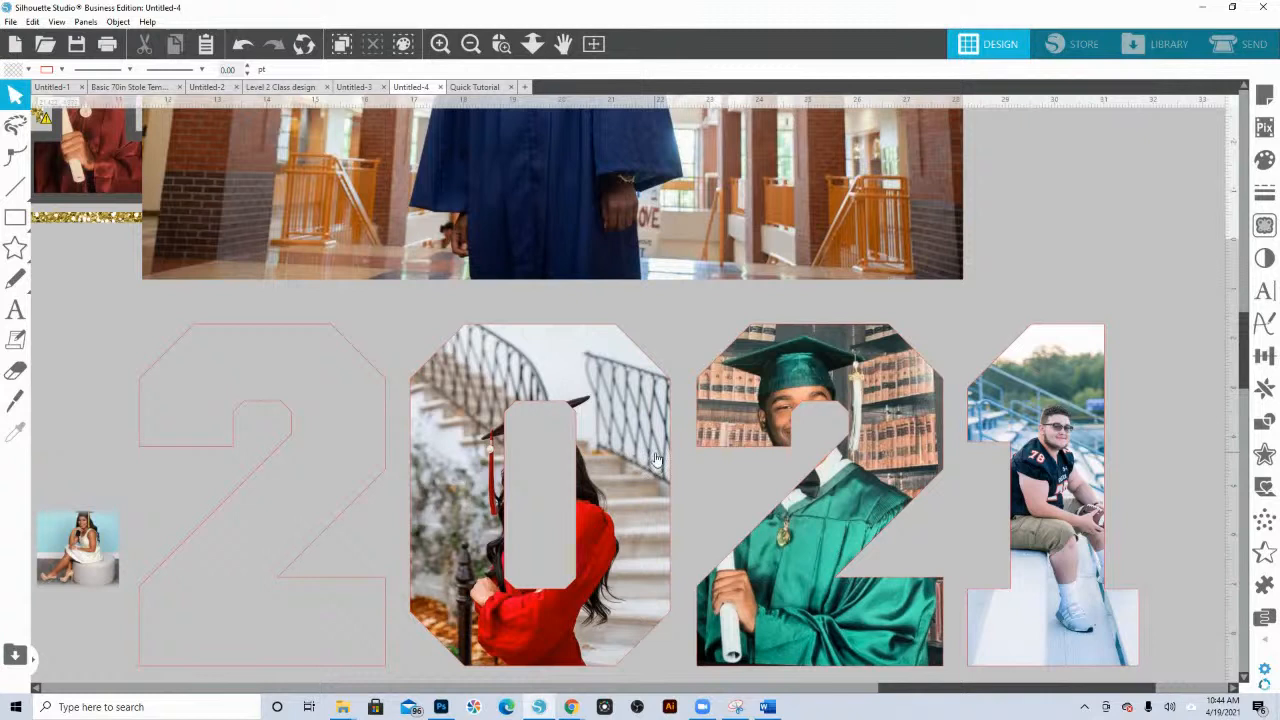
click(1266, 166)
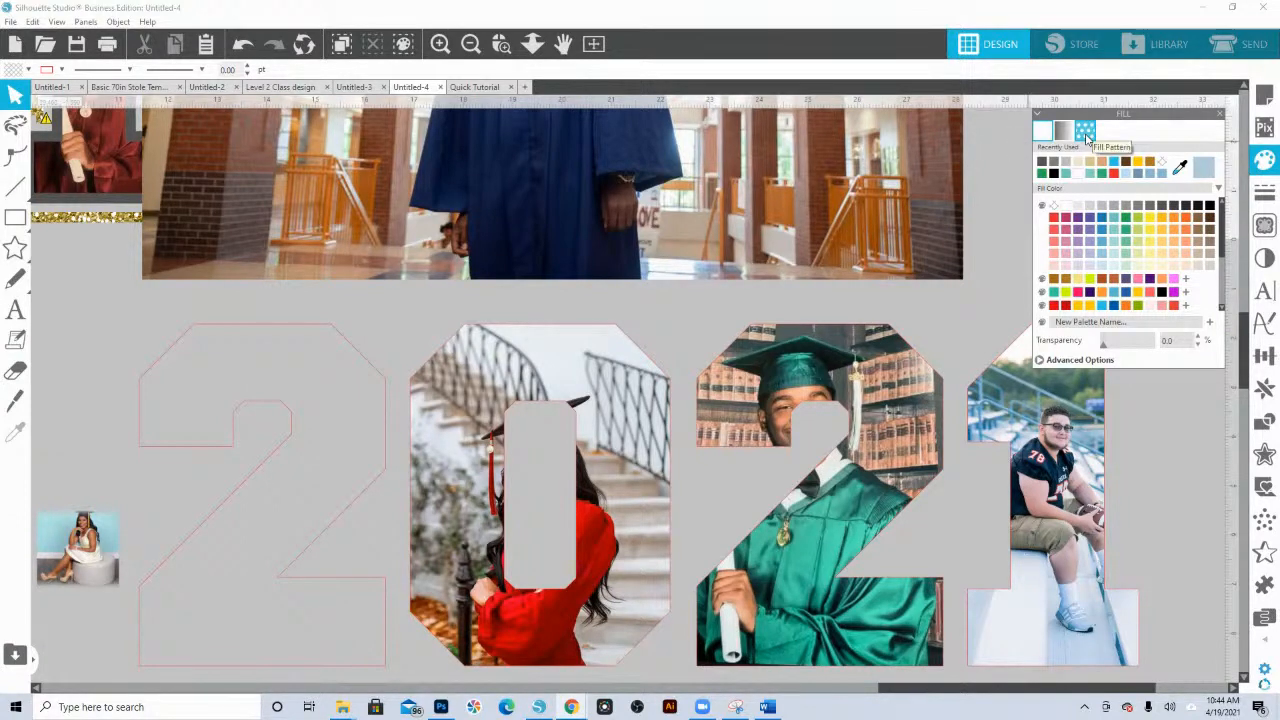
click(1085, 132)
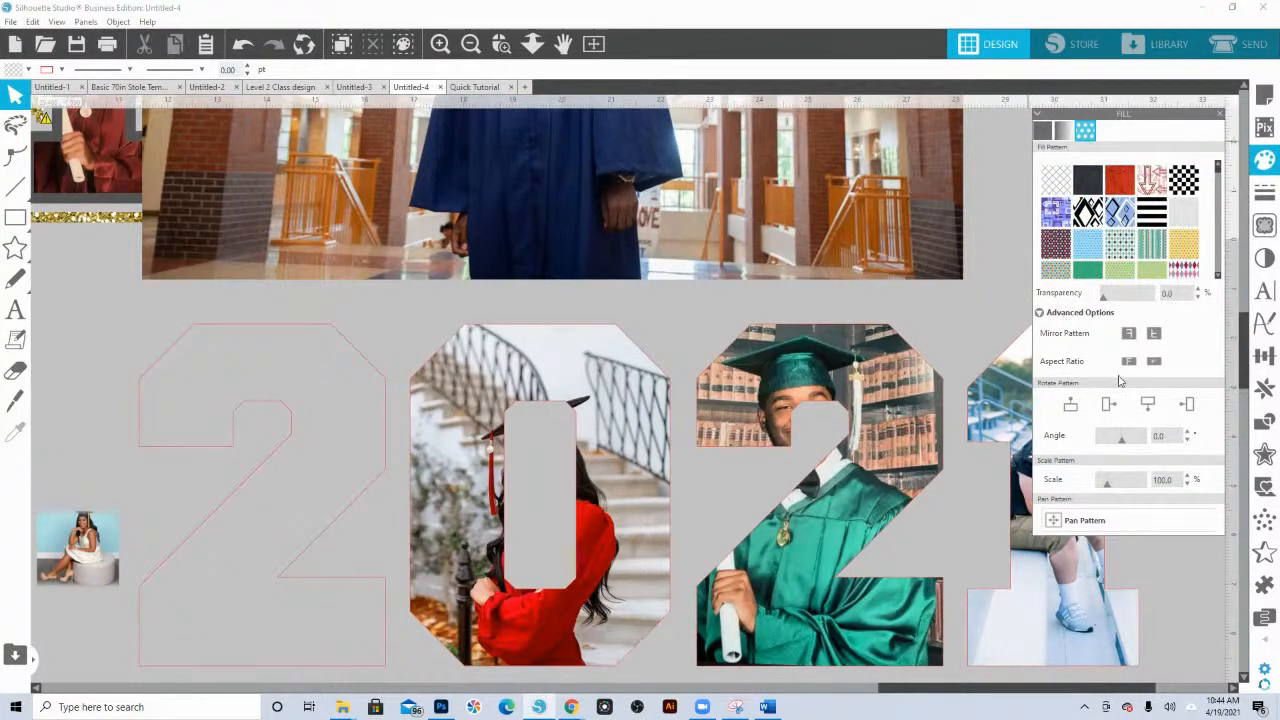
- Pan the photo fill inside the 0 until the graduate's face sits on the digit's left stroke
click(620, 398)
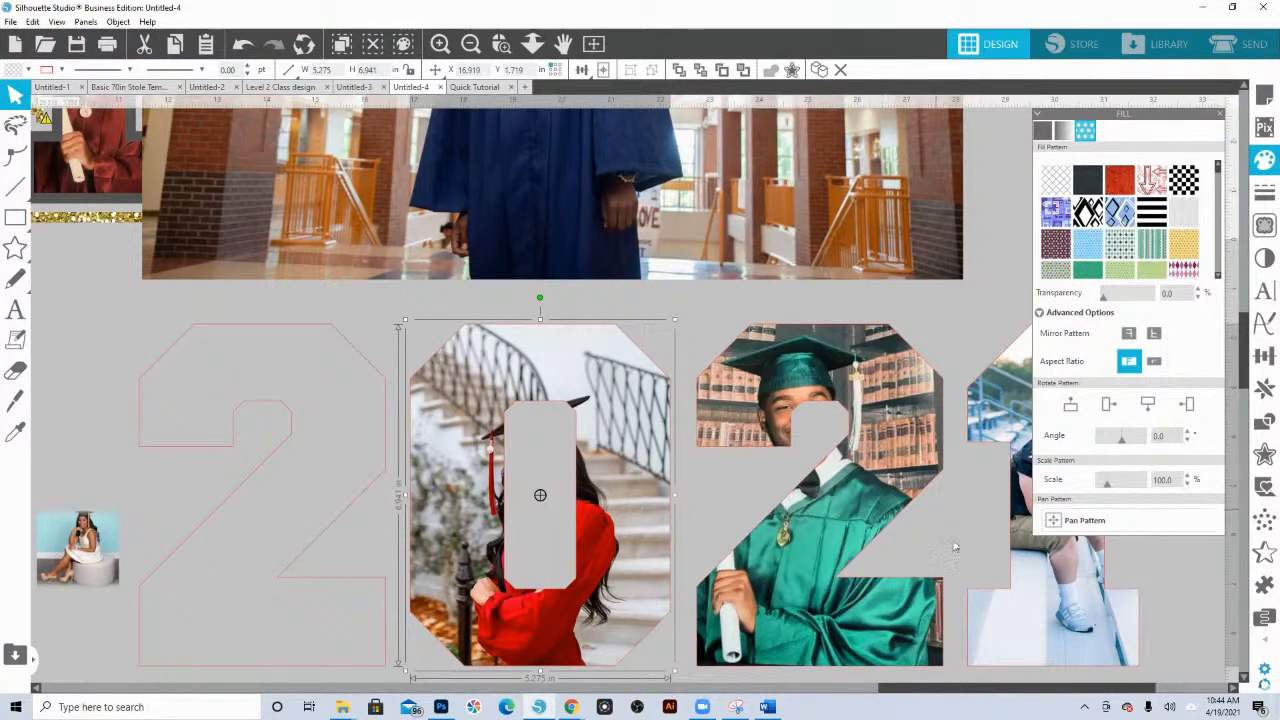
click(1076, 526)
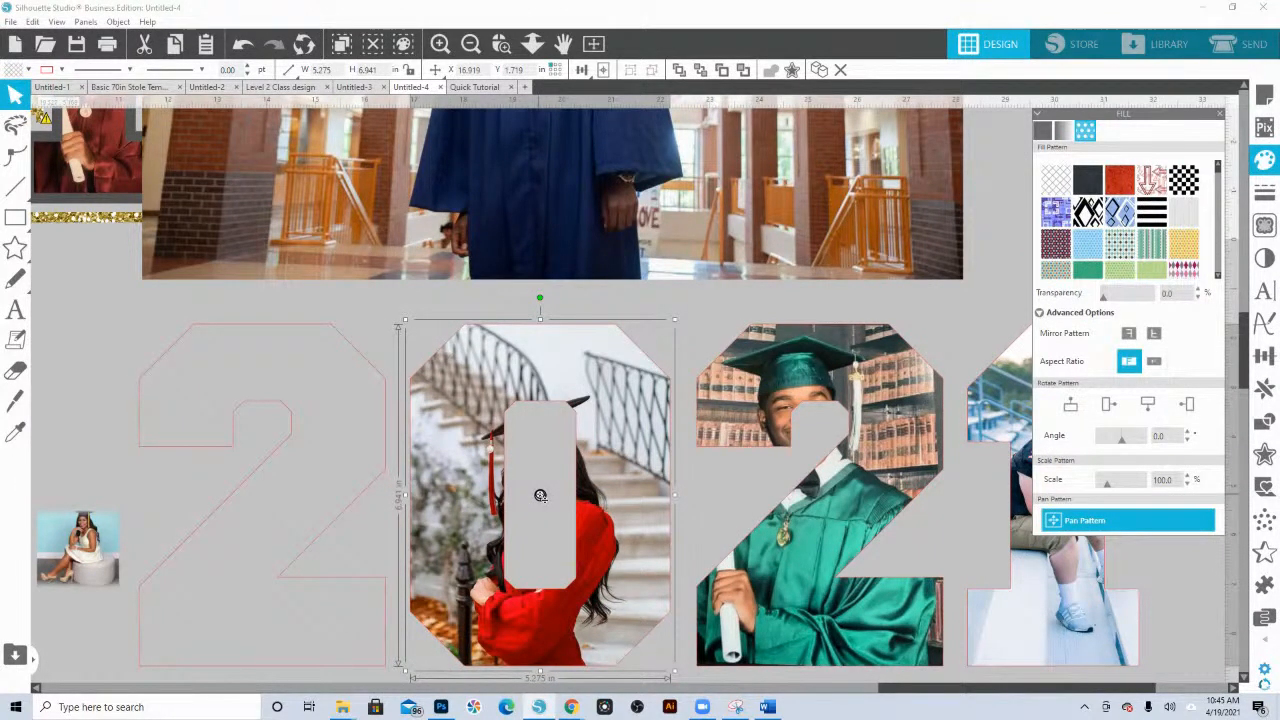
drag(540, 494, 532, 397)
right_click(532, 397)
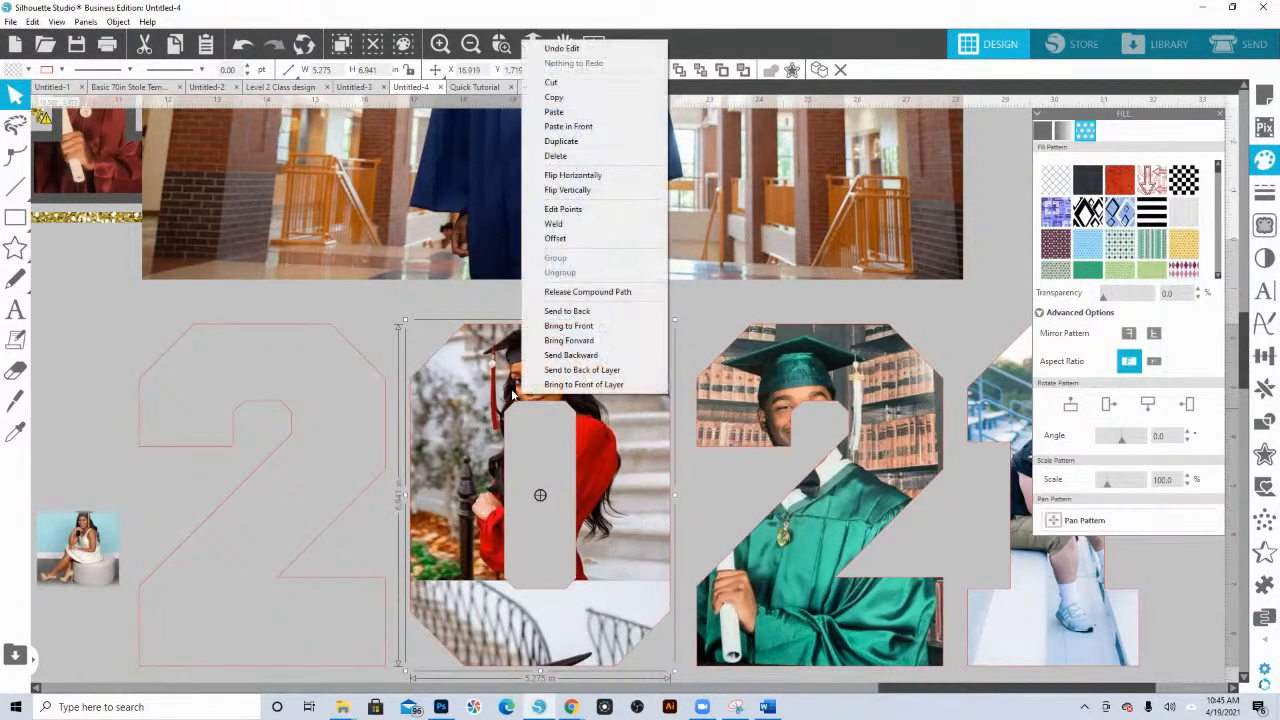
click(405, 331)
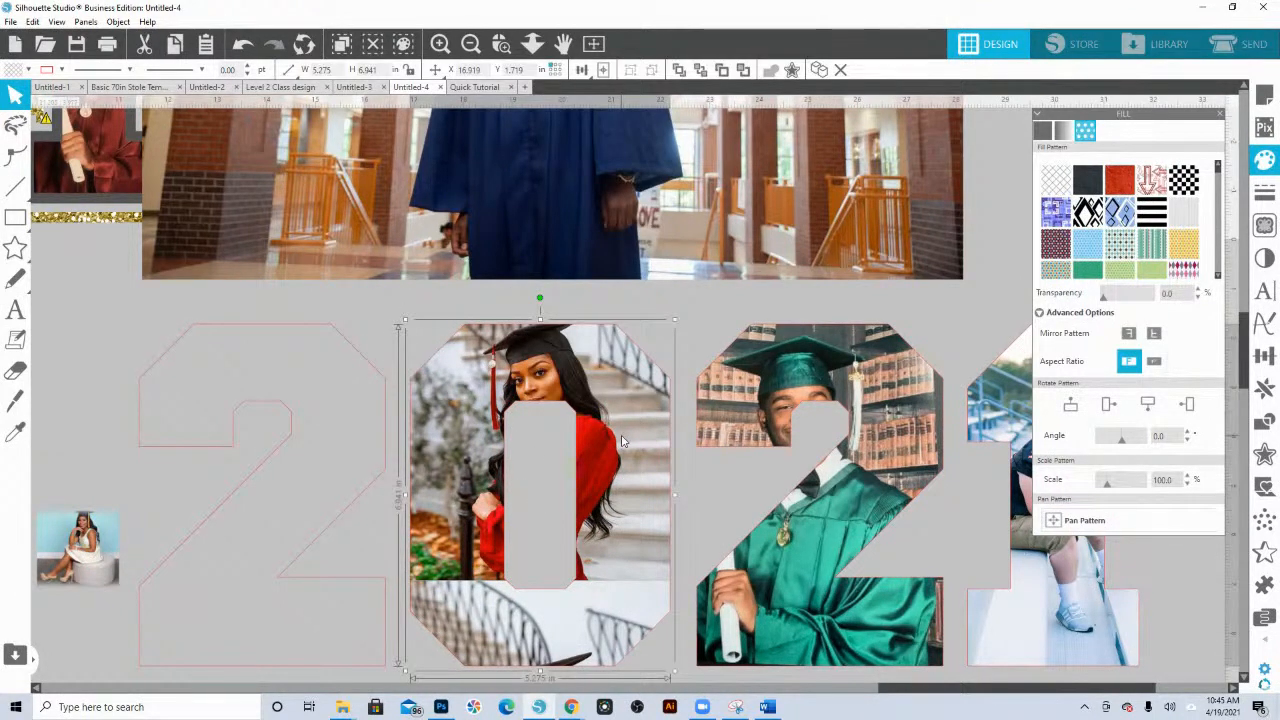
click(1092, 521)
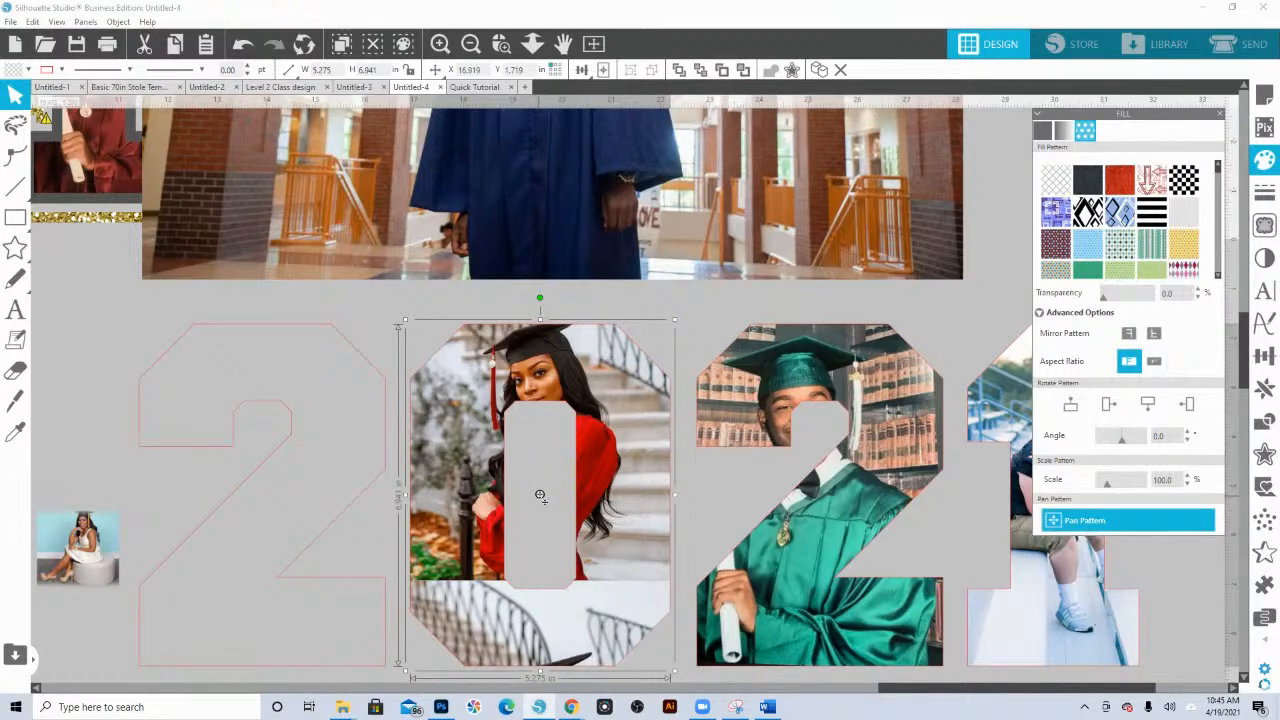
drag(538, 495, 472, 574)
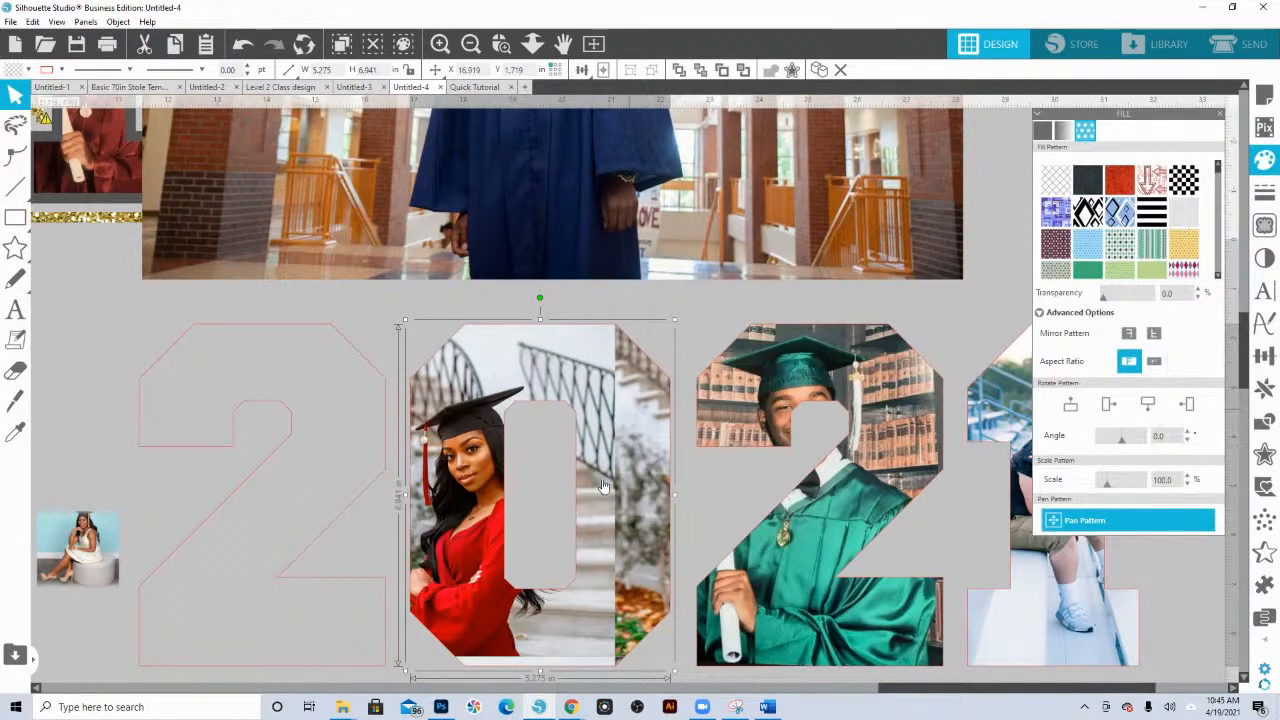
click(600, 558)
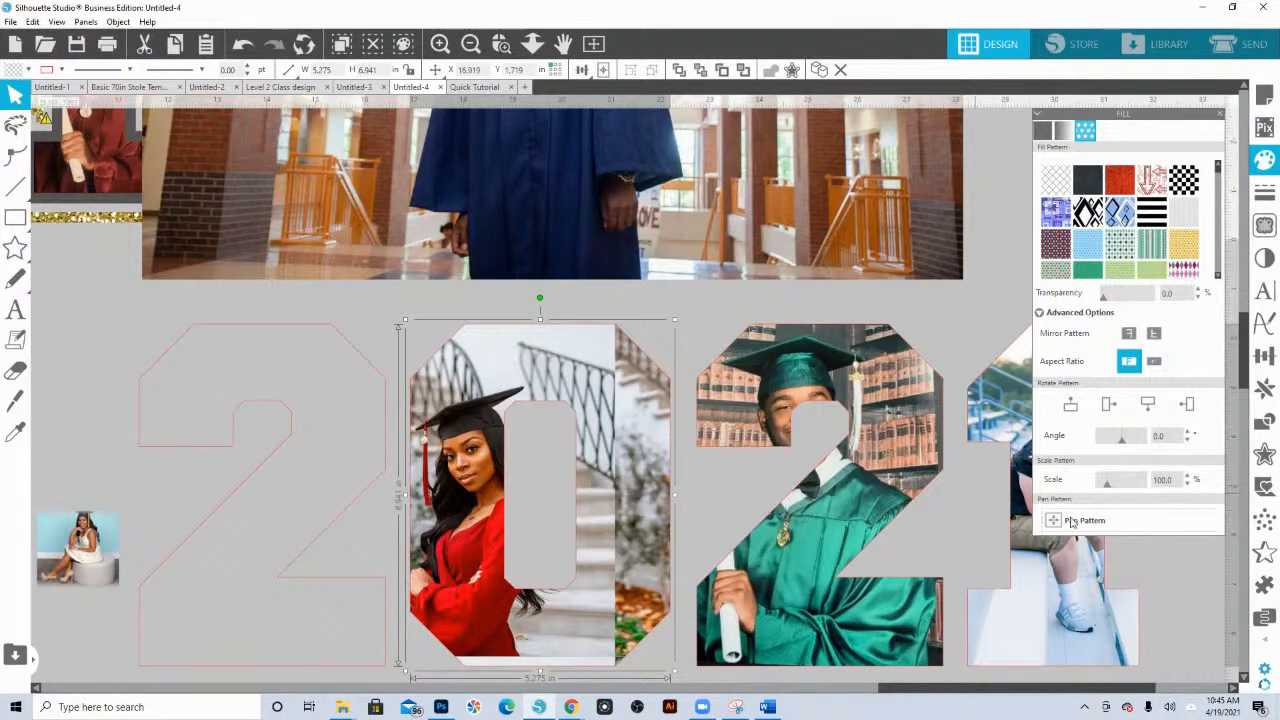
- Scale the photo fill inside the 0 to 161% and pan it until the graduate's face sits on the left stroke
drag(1107, 487, 1115, 487)
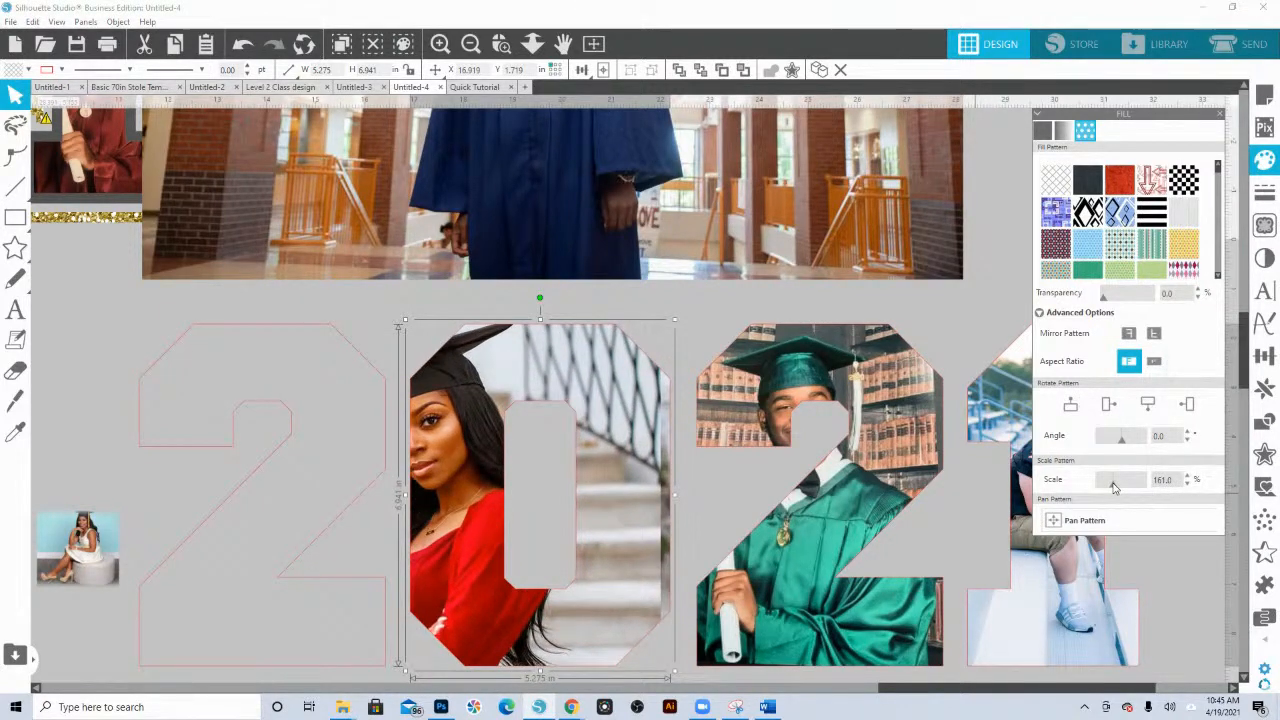
click(1098, 527)
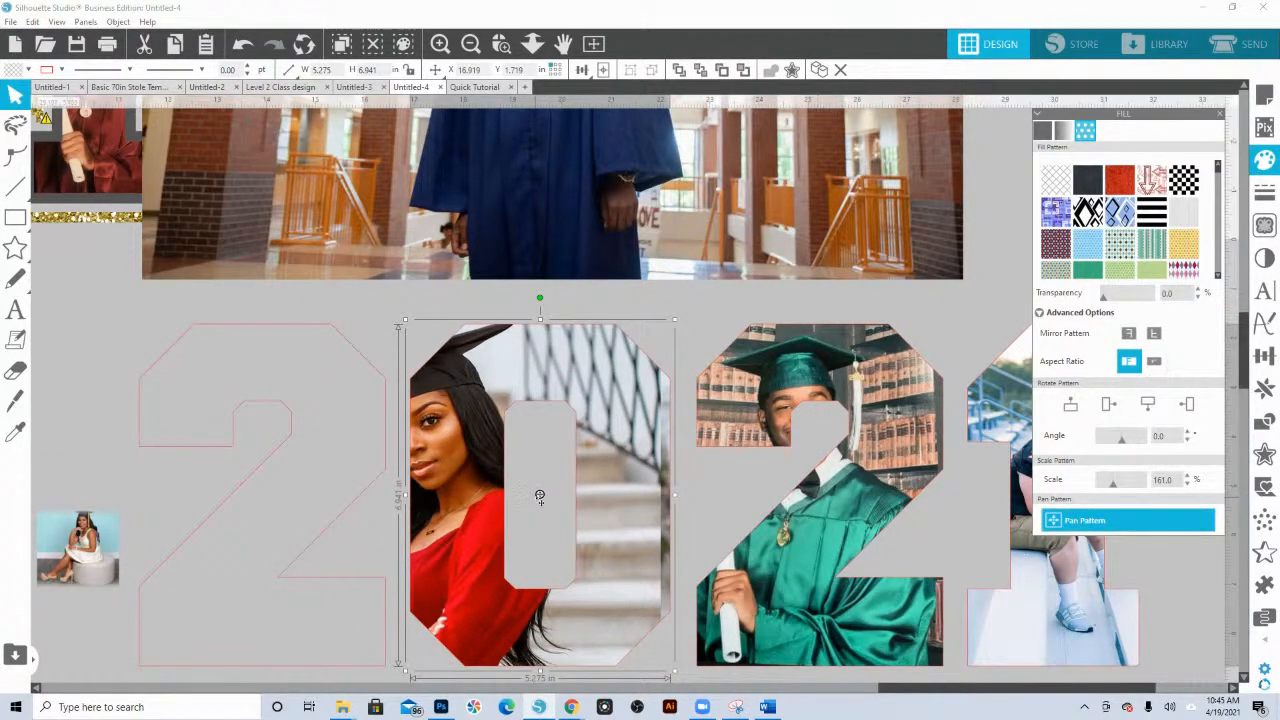
drag(540, 494, 589, 485)
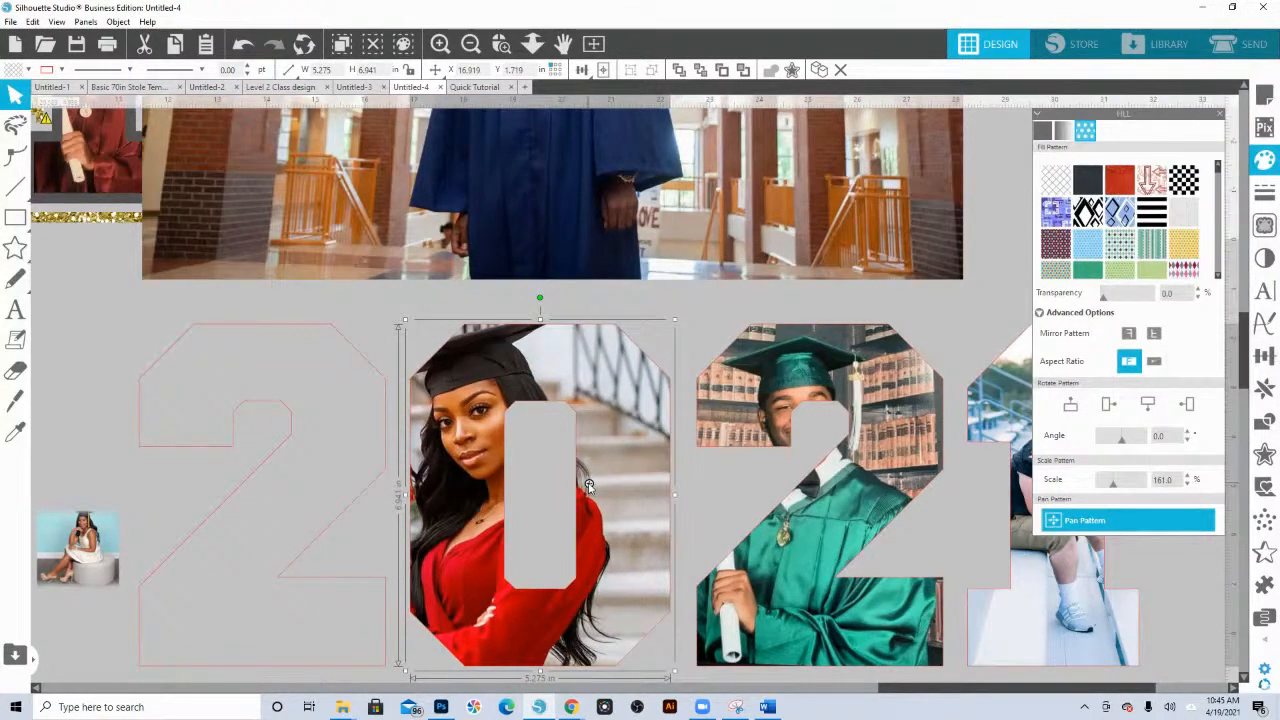
drag(589, 485, 585, 487)
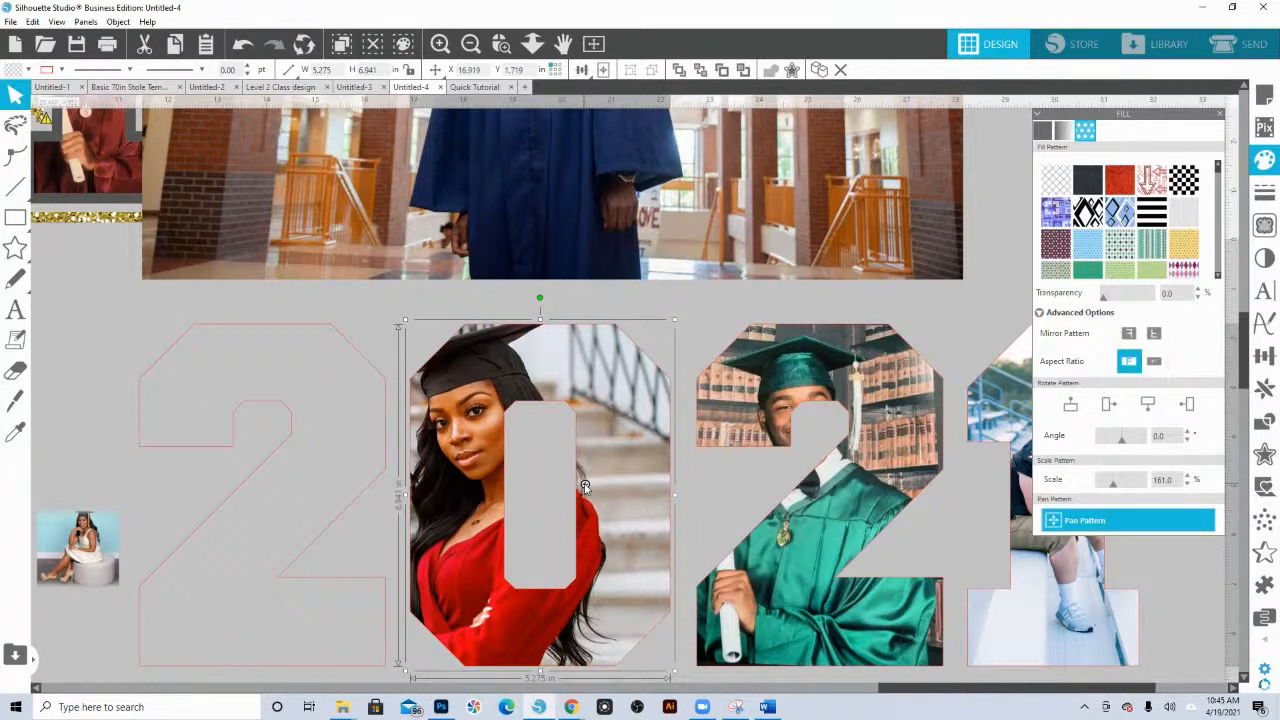
click(555, 431)
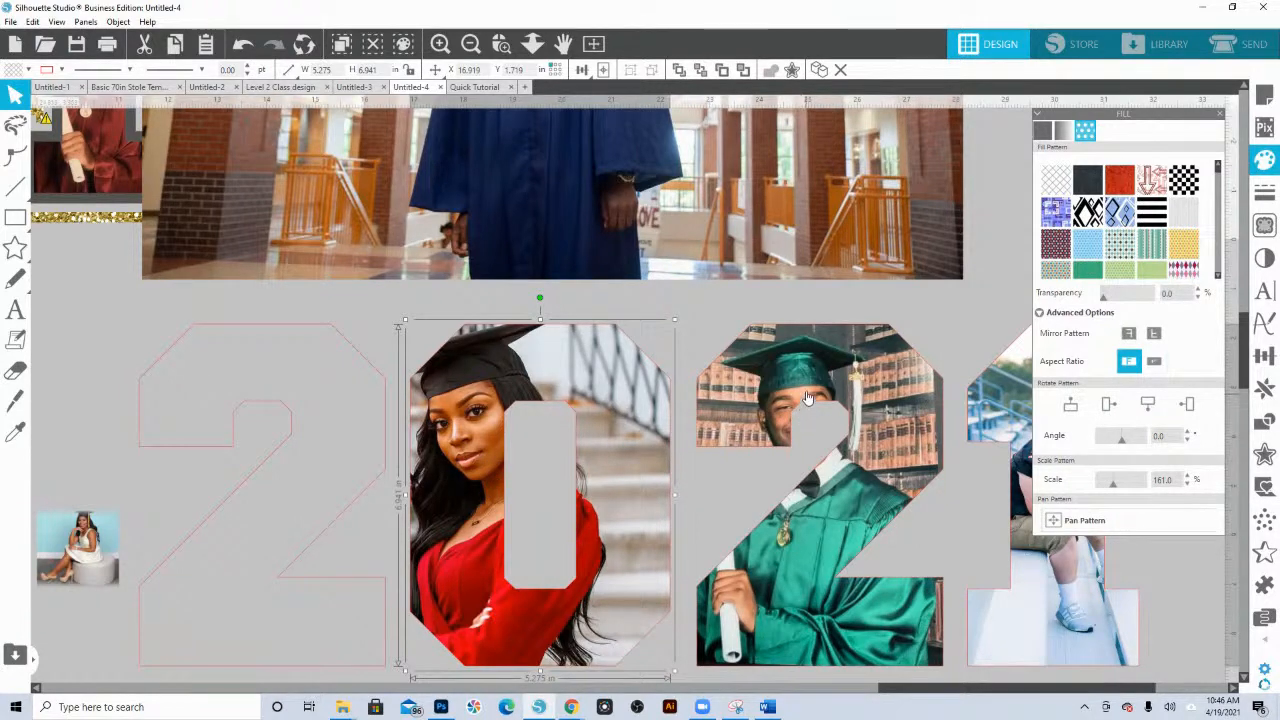
- Mirror the green-gown photo fill in the second 2 horizontally and pan it so the face sits on the upper right curve
click(903, 422)
click(1085, 520)
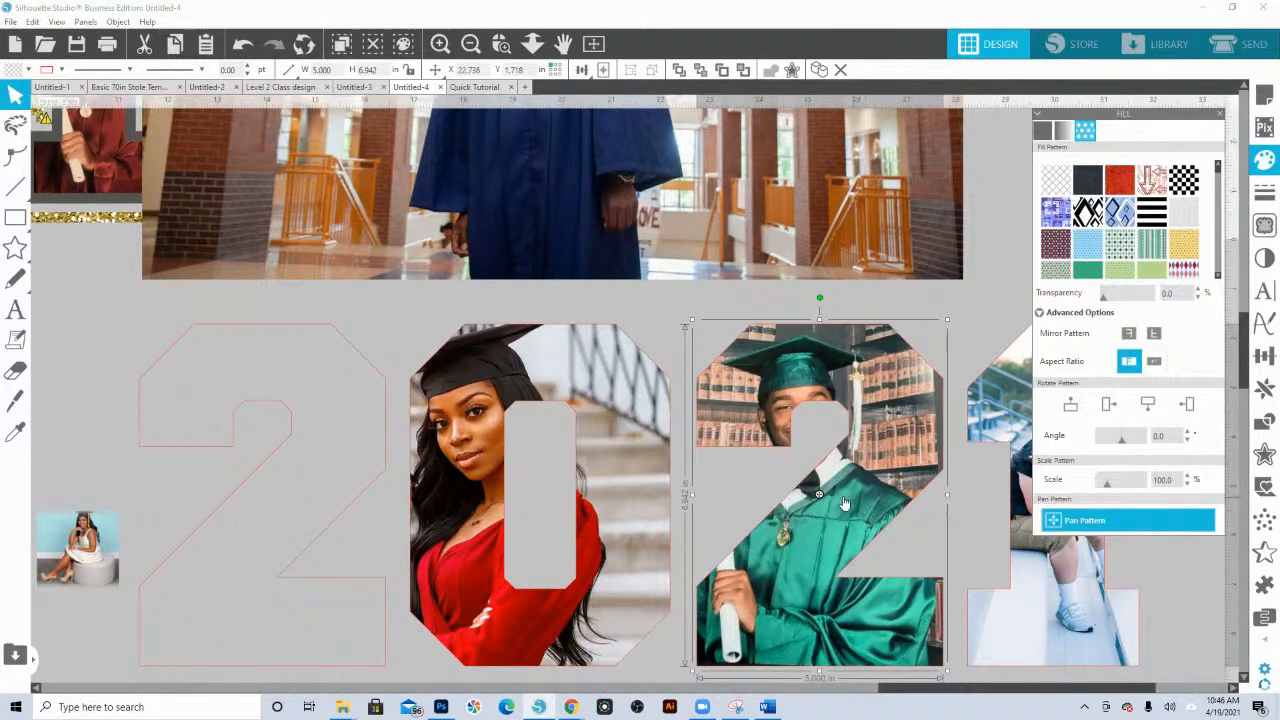
drag(828, 500, 760, 493)
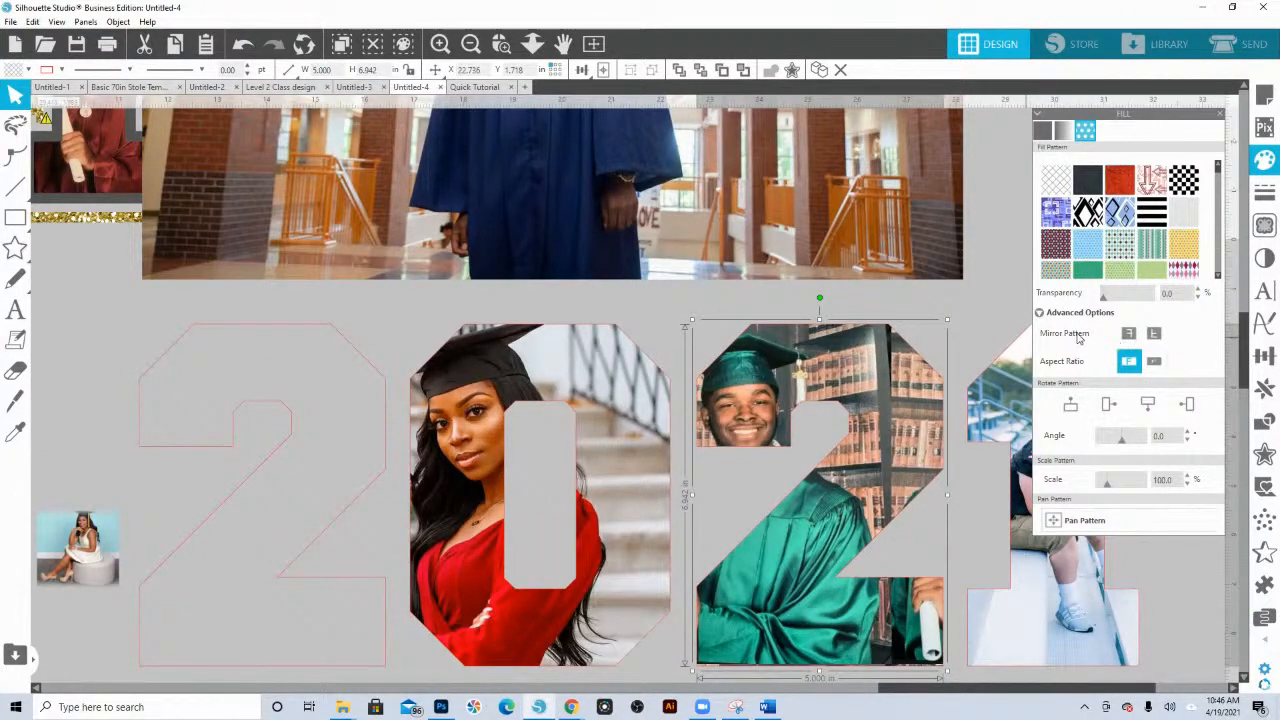
click(1128, 336)
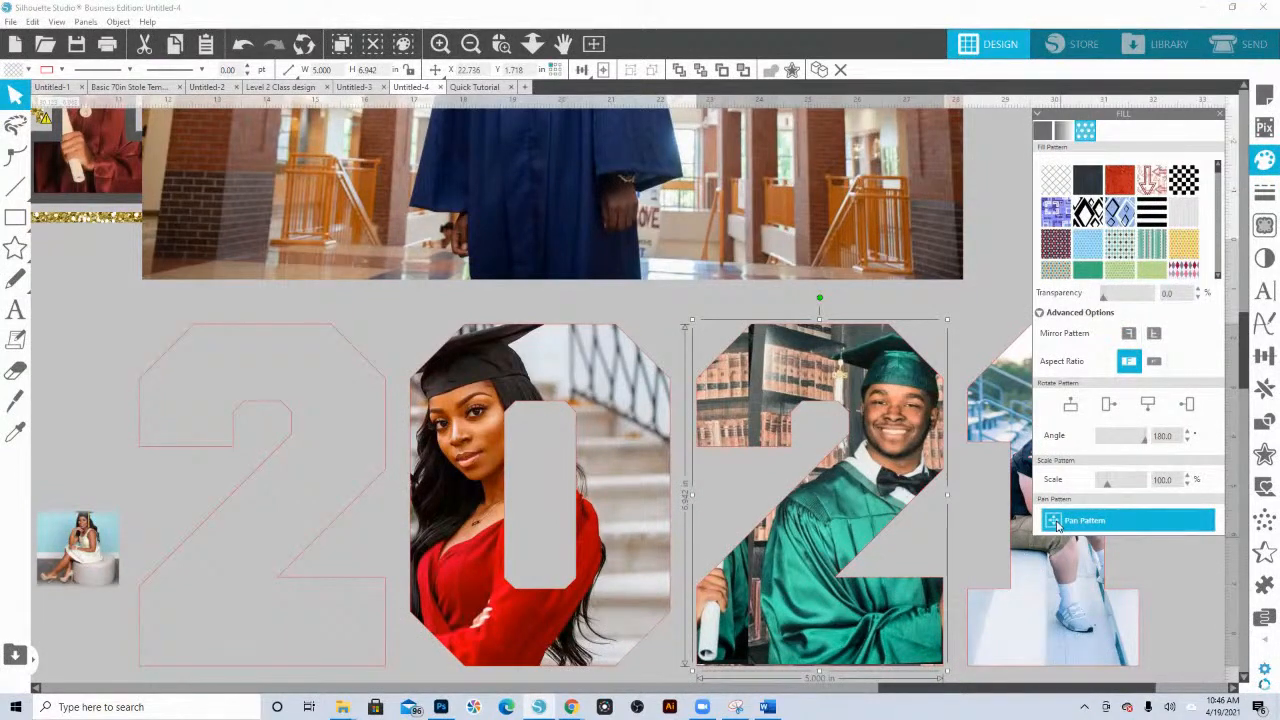
drag(820, 495, 784, 500)
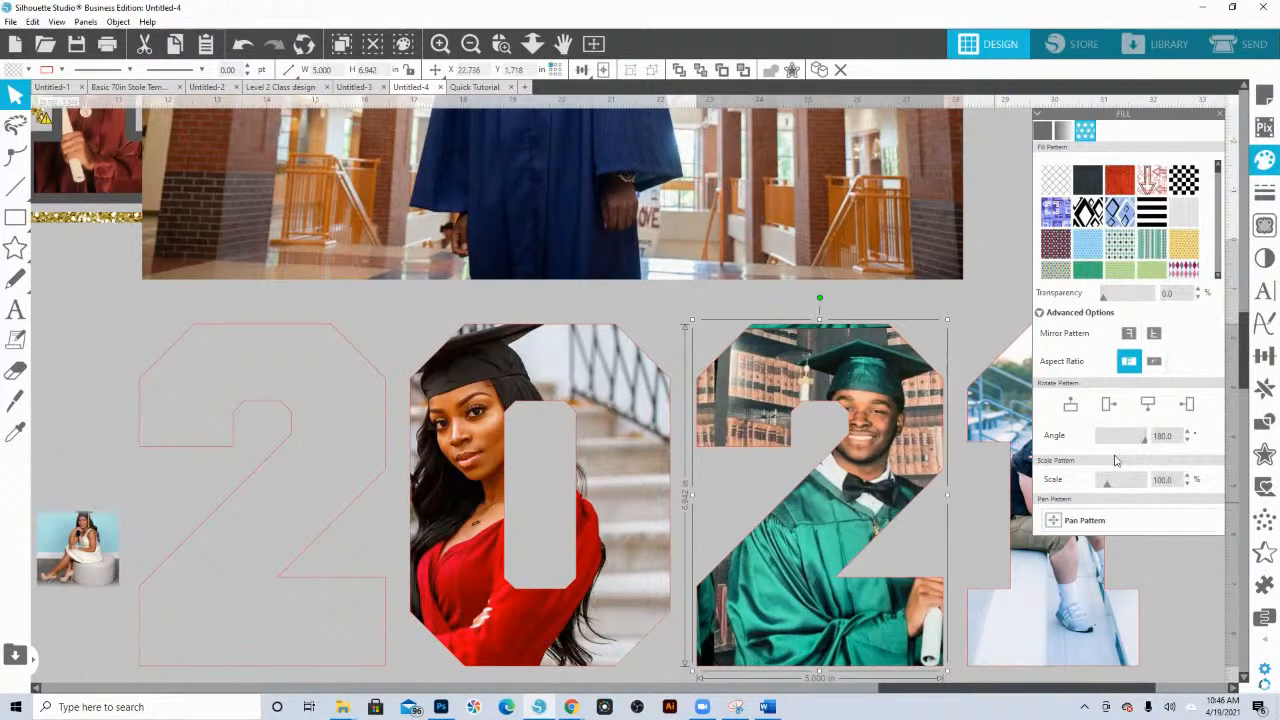
- Scale the second 2's photo fill to 133% and pan it down so the cap and face fit the curve
drag(1108, 487, 1112, 486)
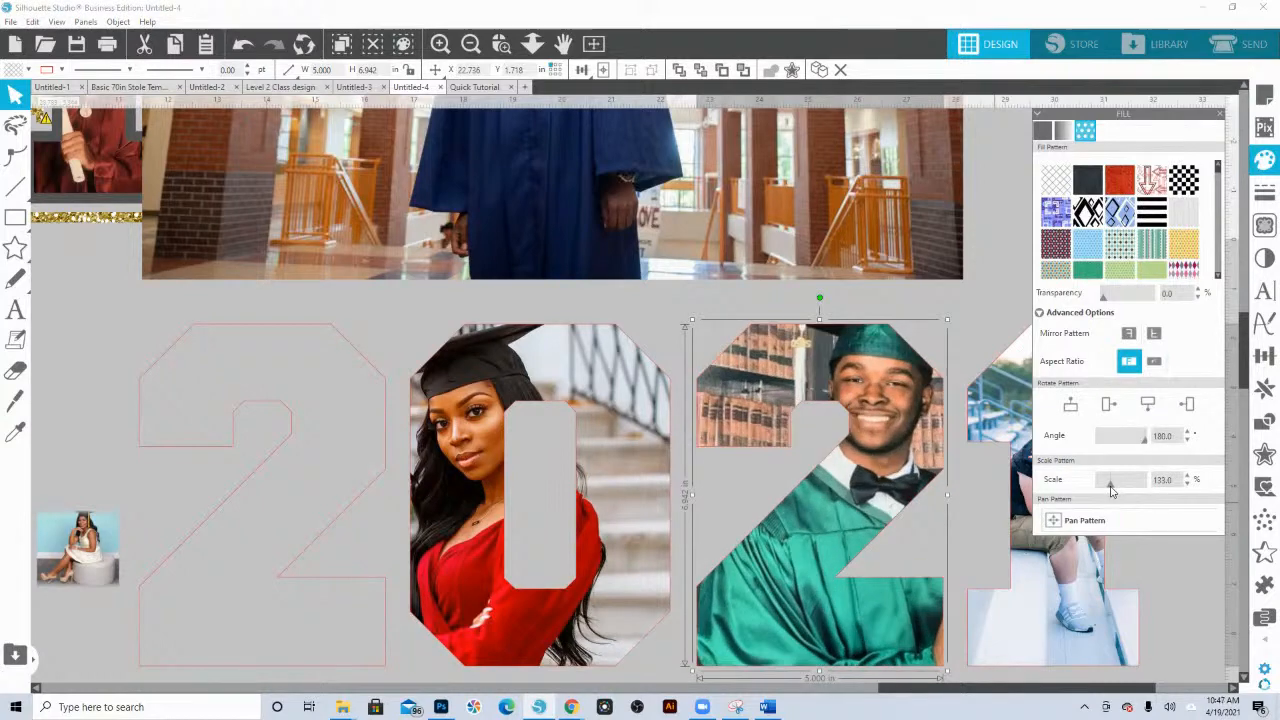
click(1085, 520)
drag(820, 495, 829, 527)
click(856, 450)
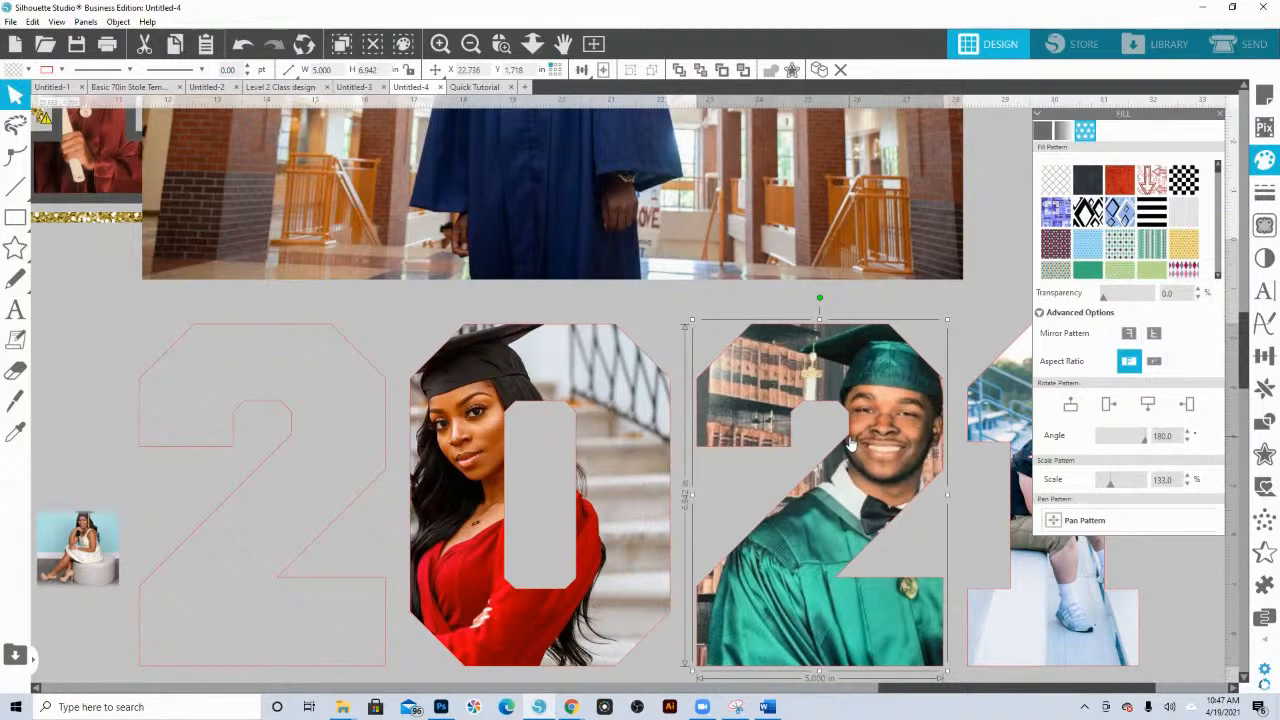
- Scale the 1's photo fill to 196% and pan it slightly down so the athlete's head fits inside the digit
drag(928, 513, 659, 470)
click(780, 456)
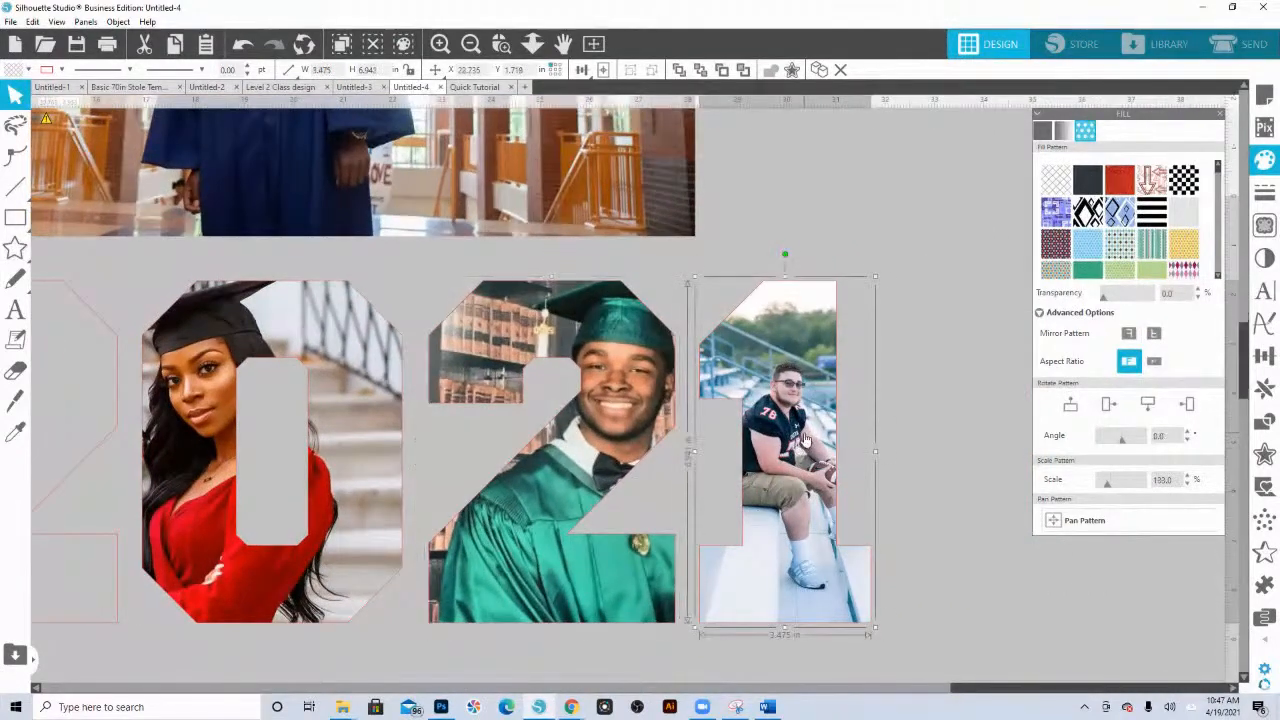
drag(1105, 494, 1113, 490)
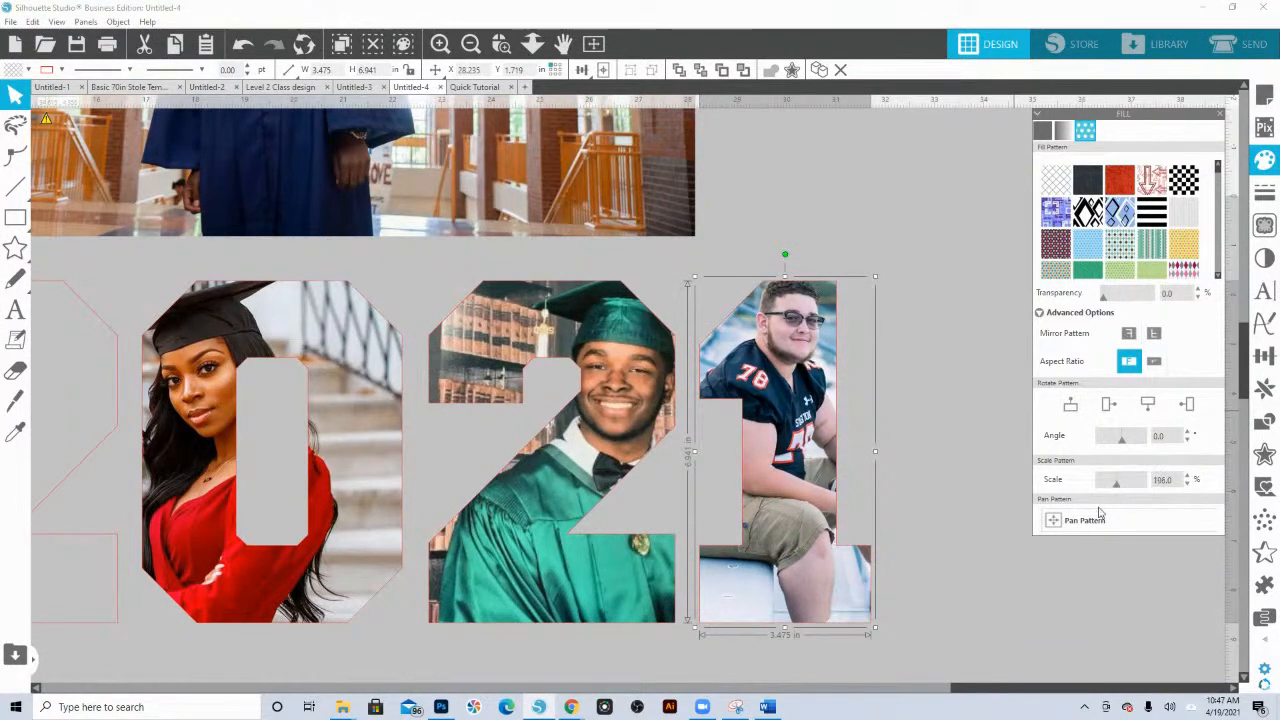
click(1070, 520)
drag(787, 455, 785, 476)
click(859, 486)
- Duplicate all four 2021 digits directly below the original row and clear the fill from the copies
drag(416, 510, 447, 340)
drag(924, 578, 210, 590)
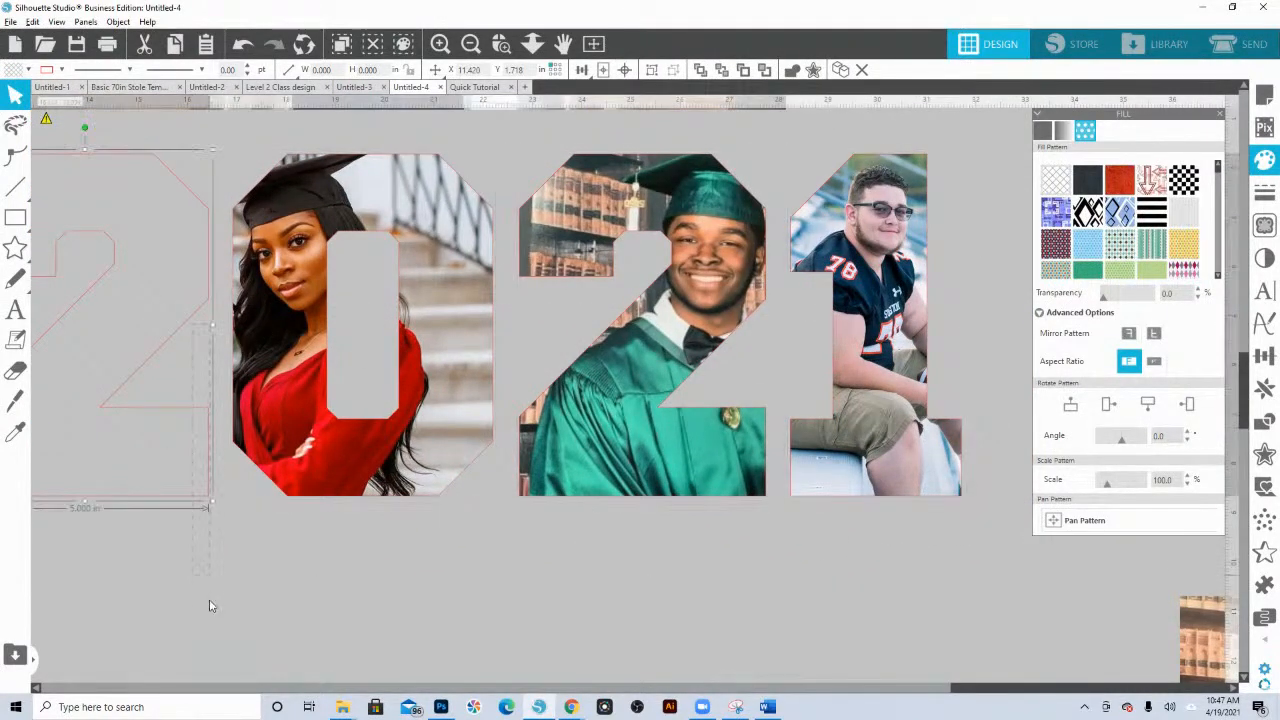
key(ctrl+a)
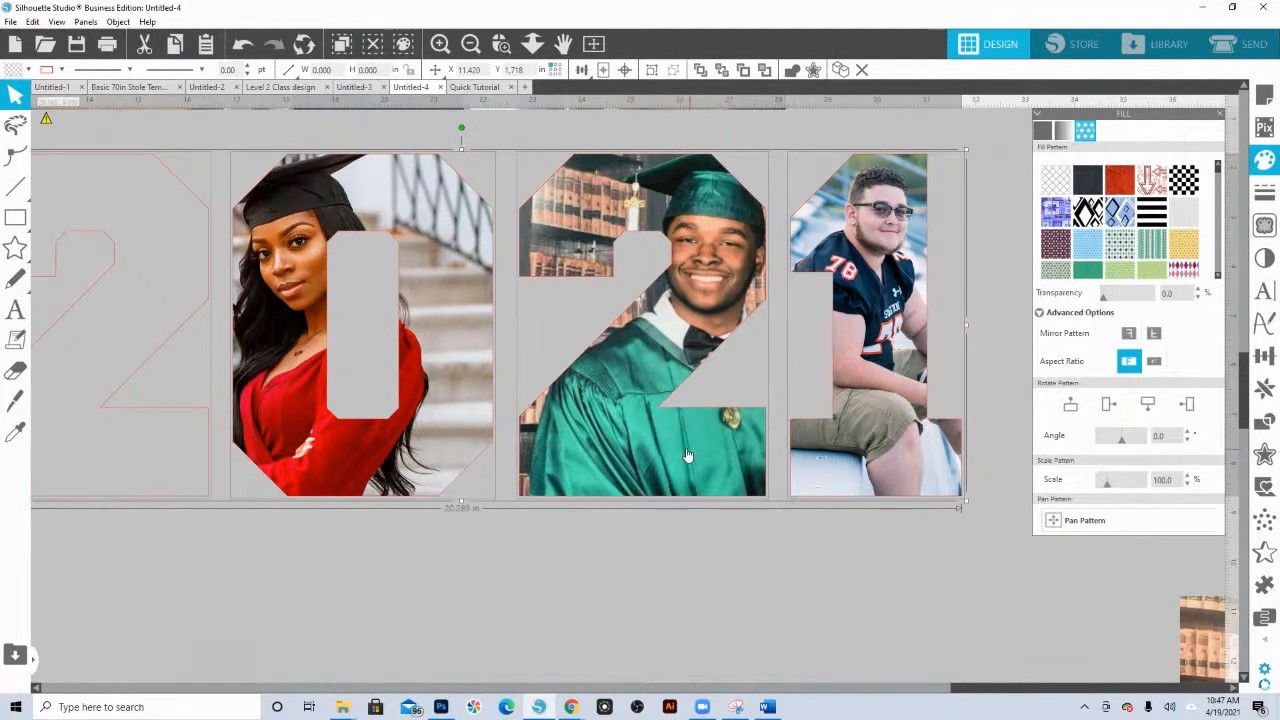
drag(685, 449, 721, 716)
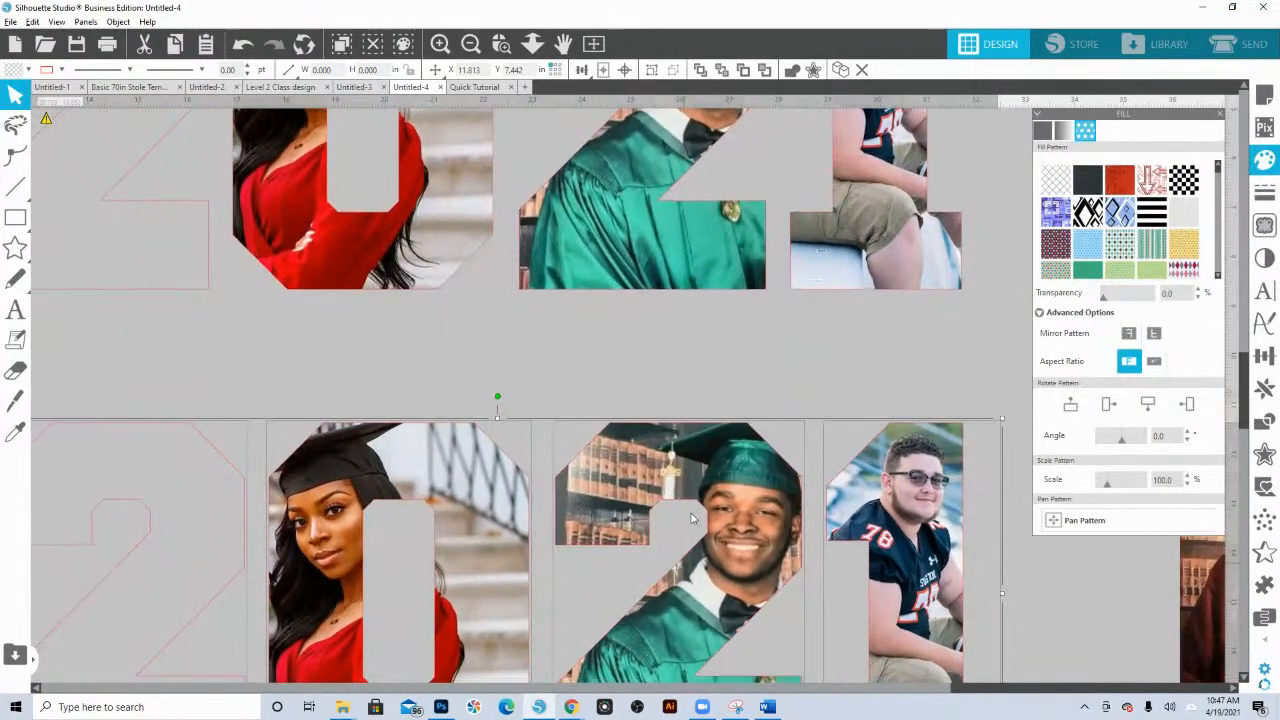
scroll(701, 435, down, 2)
scroll(701, 435, down, 1)
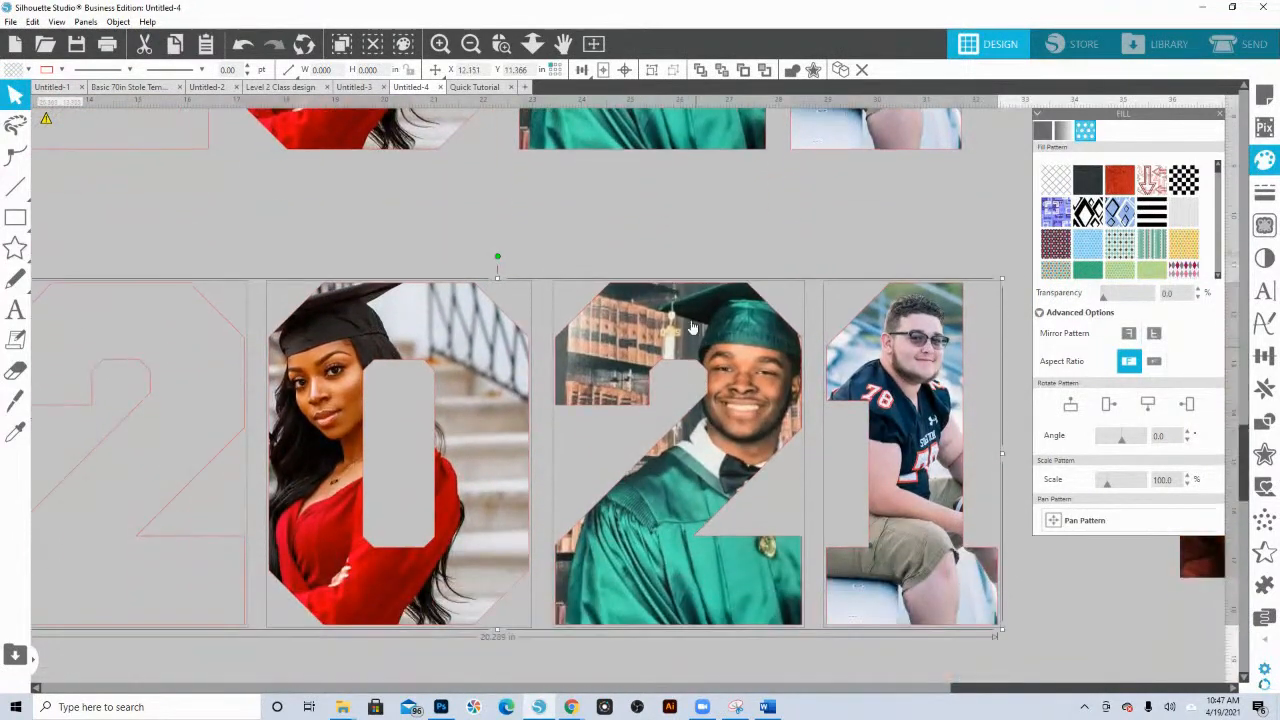
click(1052, 182)
- From File Explorer, fill the first 2 of the upper row with the blue-gown photo Grad Pic 7
click(533, 43)
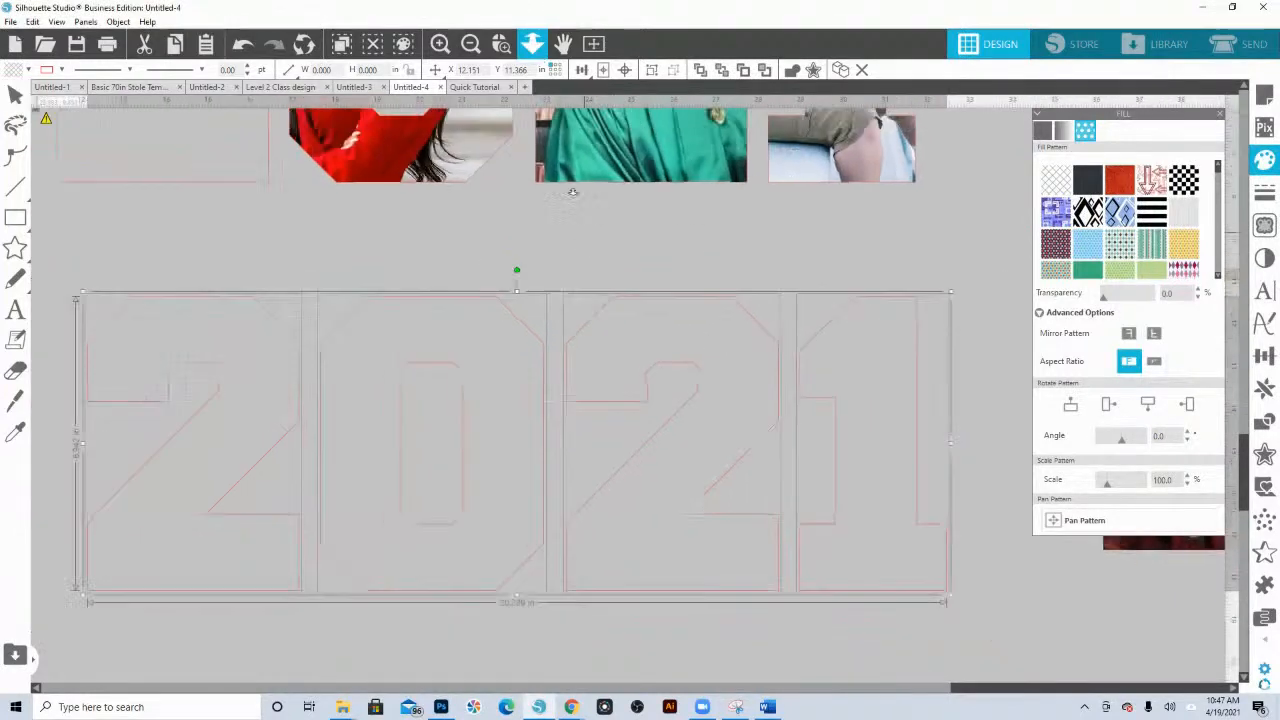
click(562, 364)
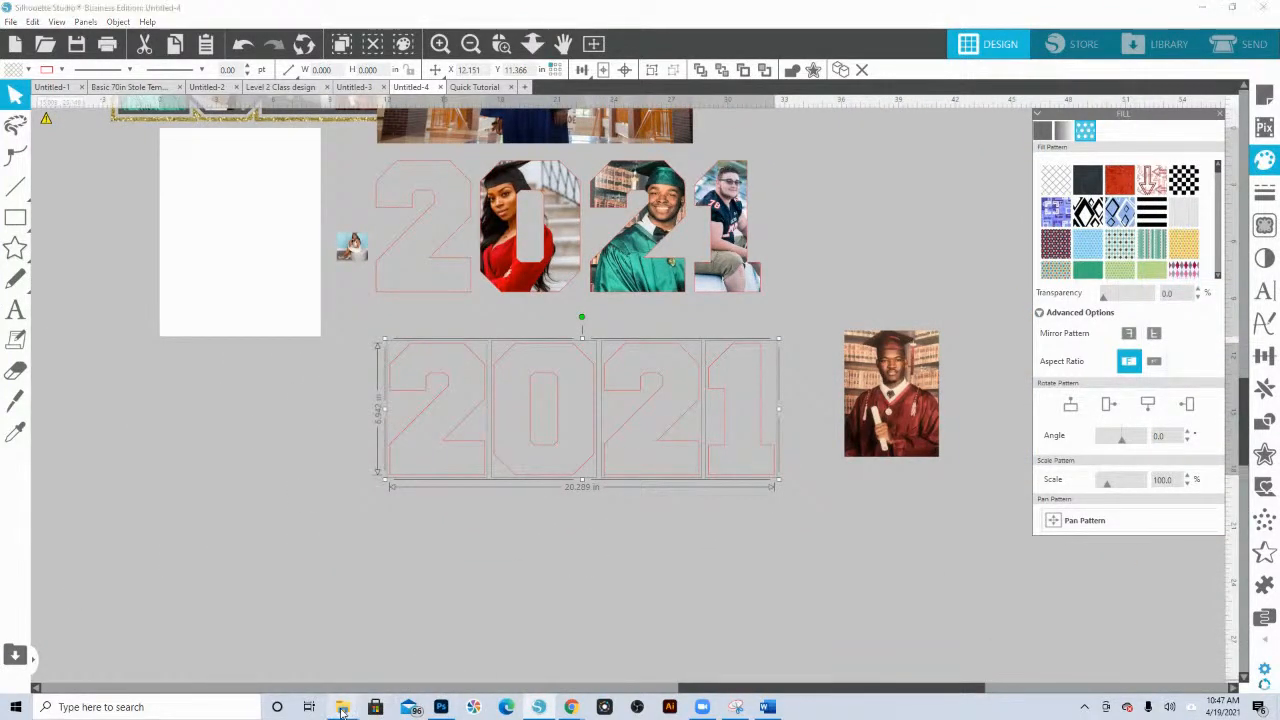
mouse_move(342, 705)
click(420, 605)
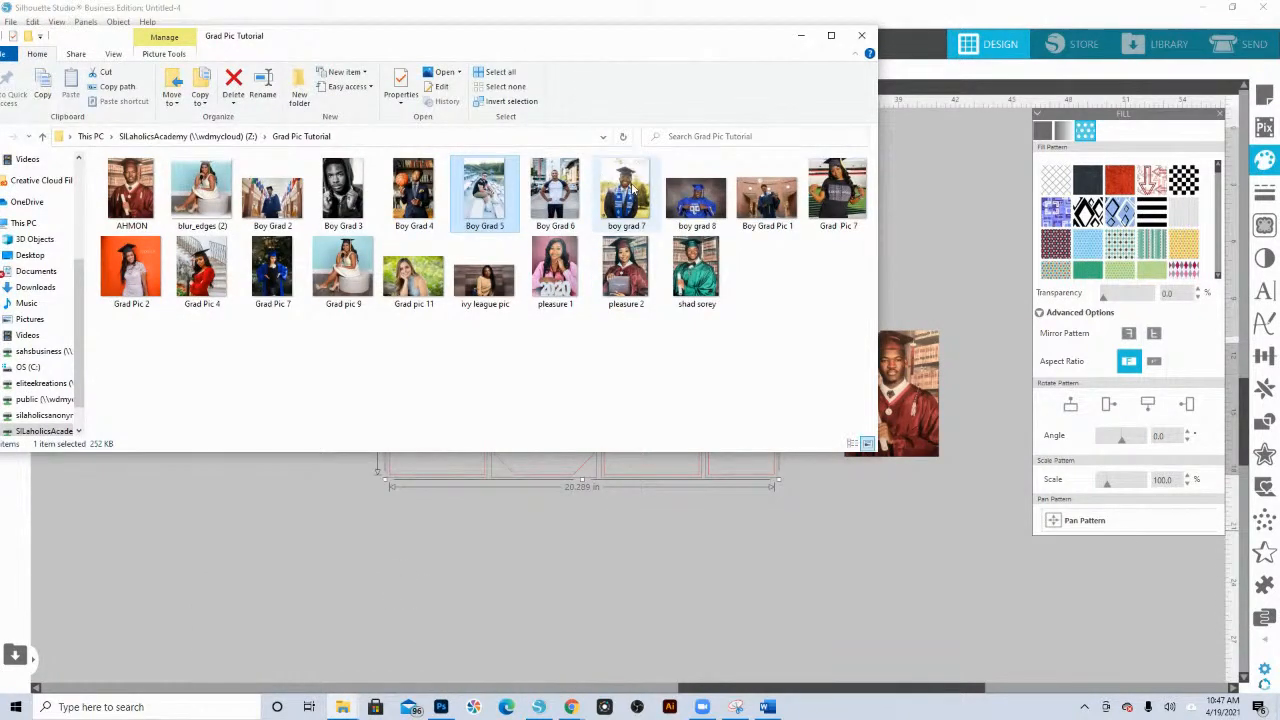
drag(606, 43, 648, 387)
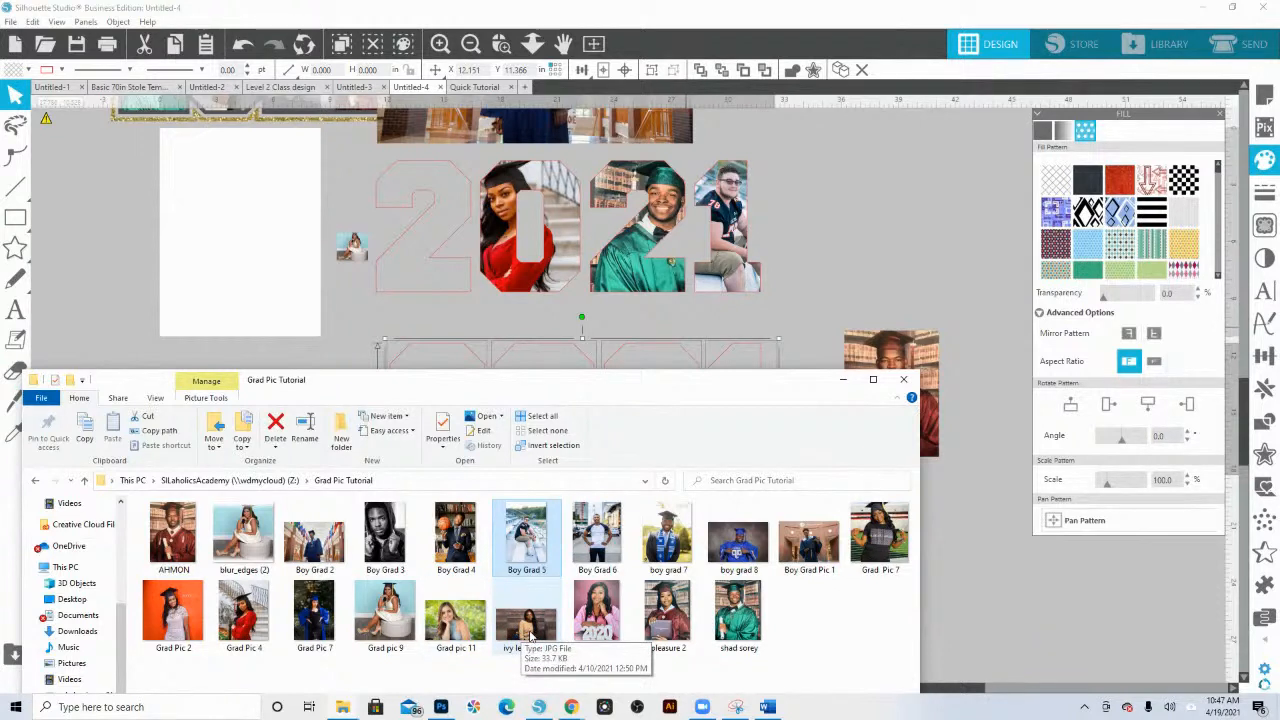
drag(314, 612, 420, 280)
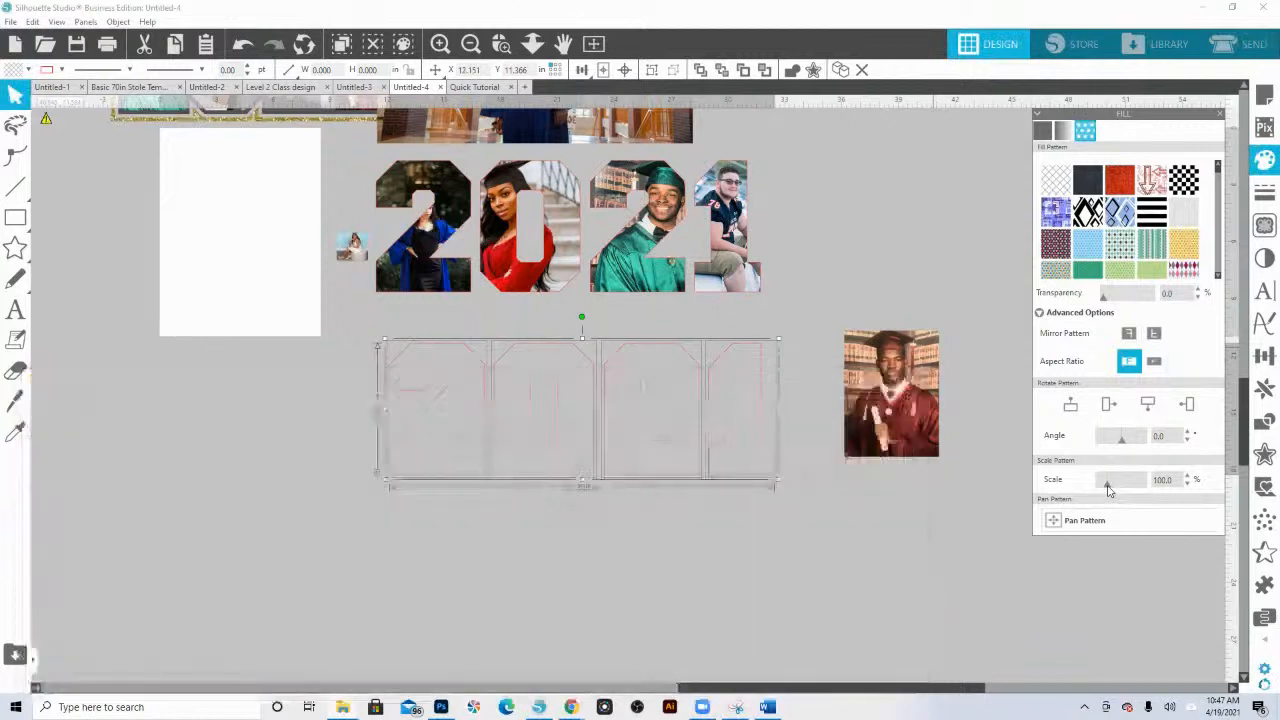
- Scale the first 2's photo fill to 133% and pan it until the graduate's face shows on the digit's upper right curve
click(1106, 483)
click(420, 230)
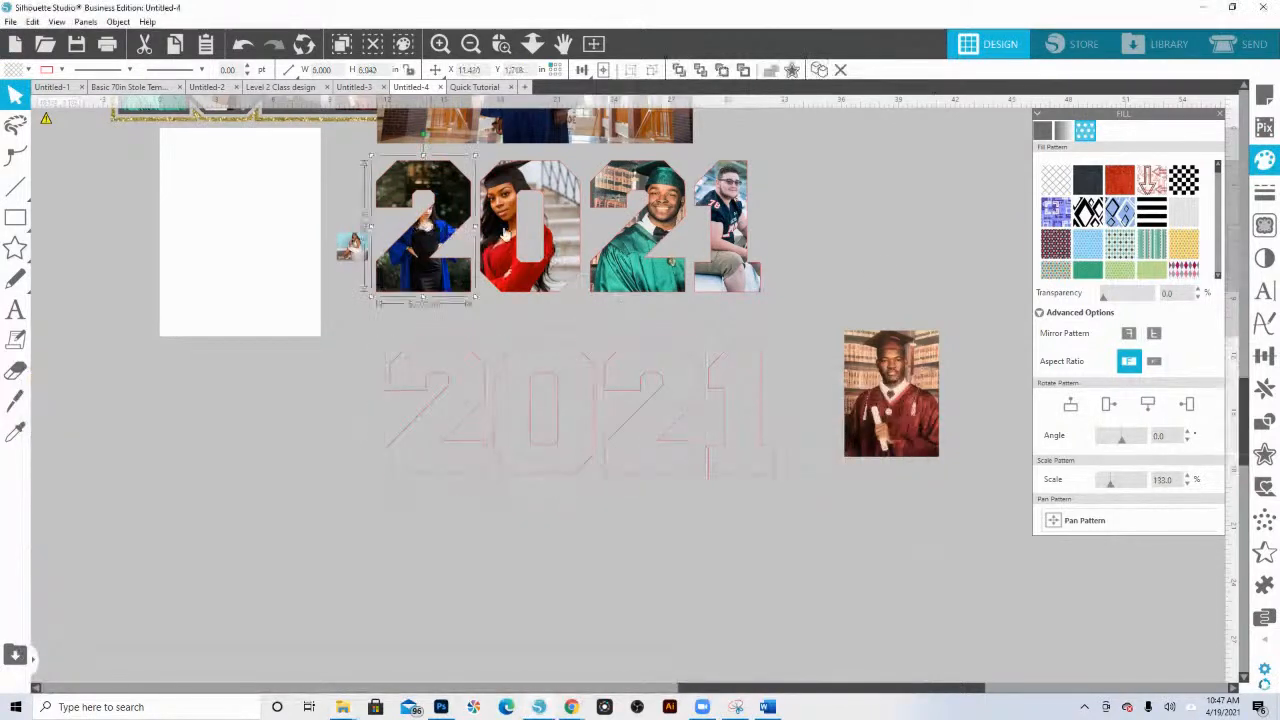
drag(1106, 487, 1110, 486)
click(1045, 524)
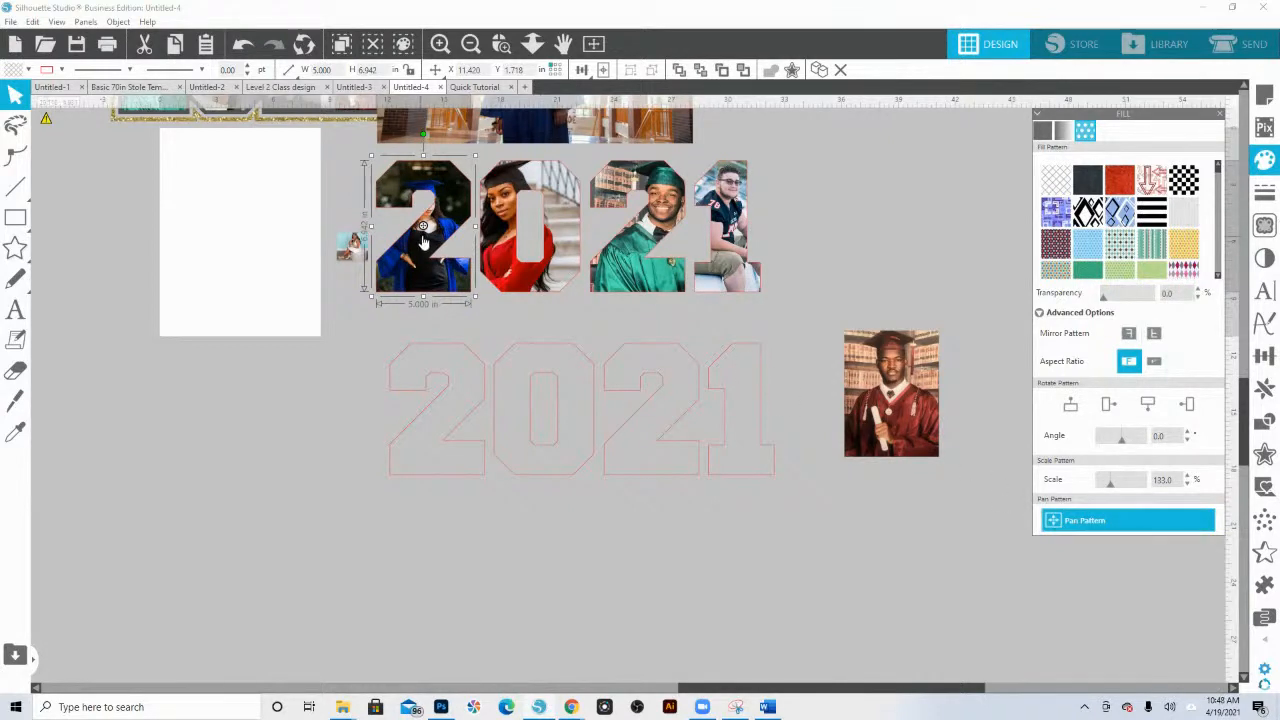
drag(423, 228, 440, 225)
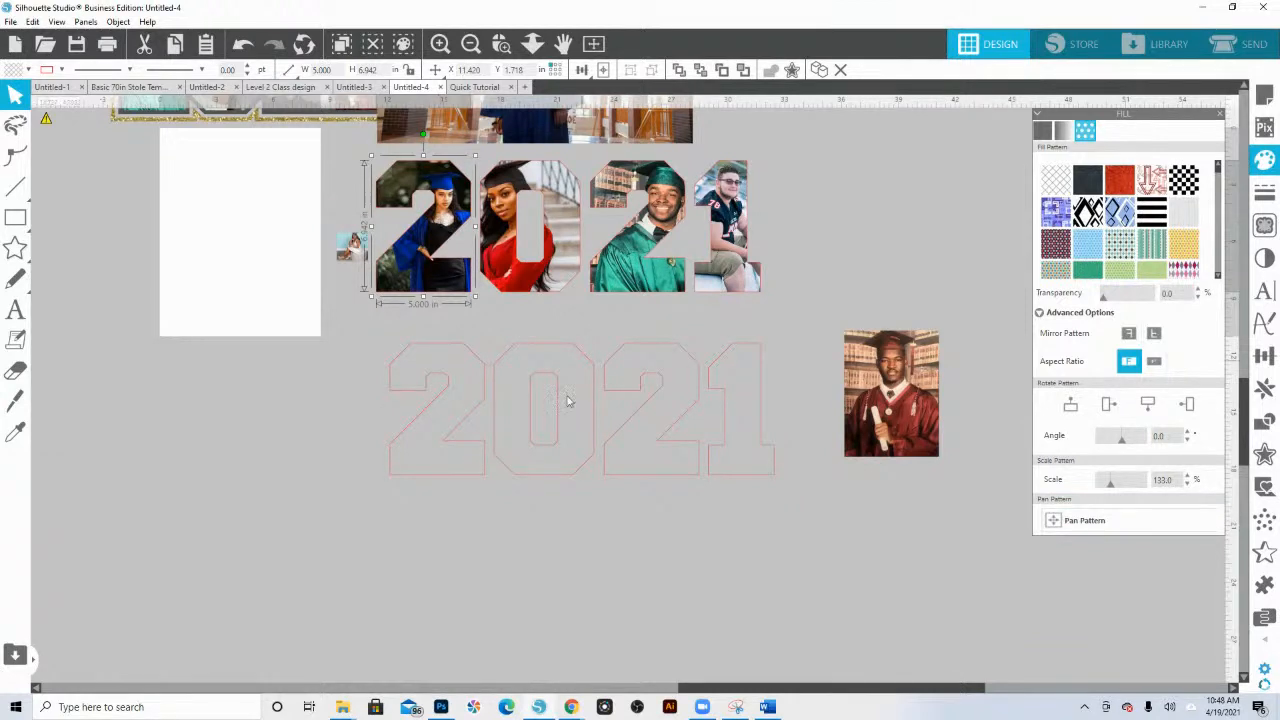
click(570, 562)
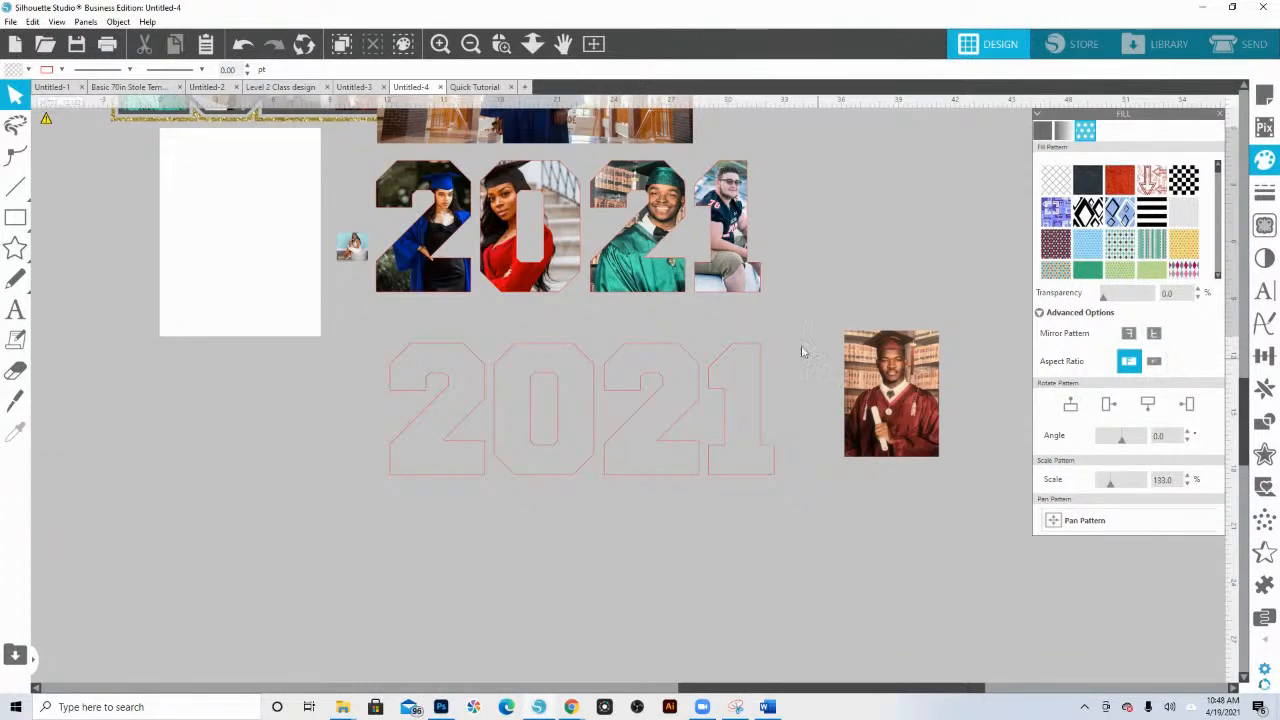
- Move the large Boy Grad 2 photo to the right, clear of the finished 2021 sample
scroll(573, 317, up, 2)
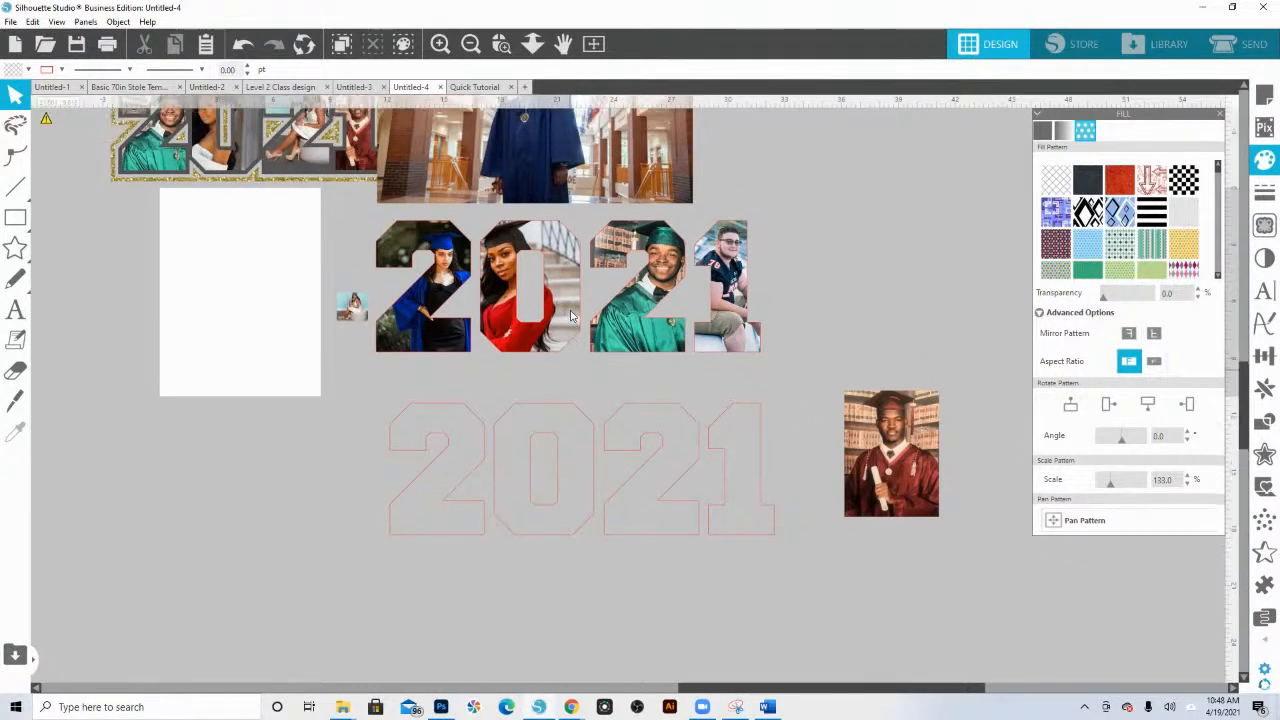
scroll(510, 320, up, 2)
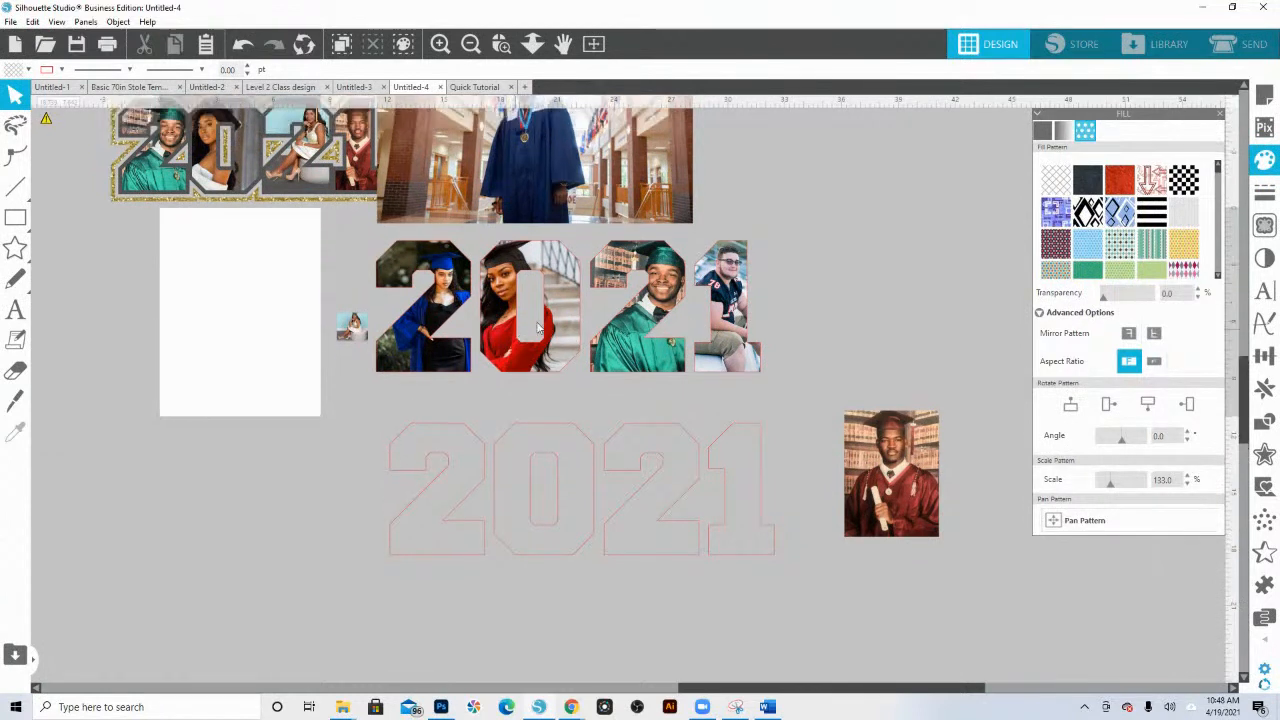
drag(537, 214, 717, 223)
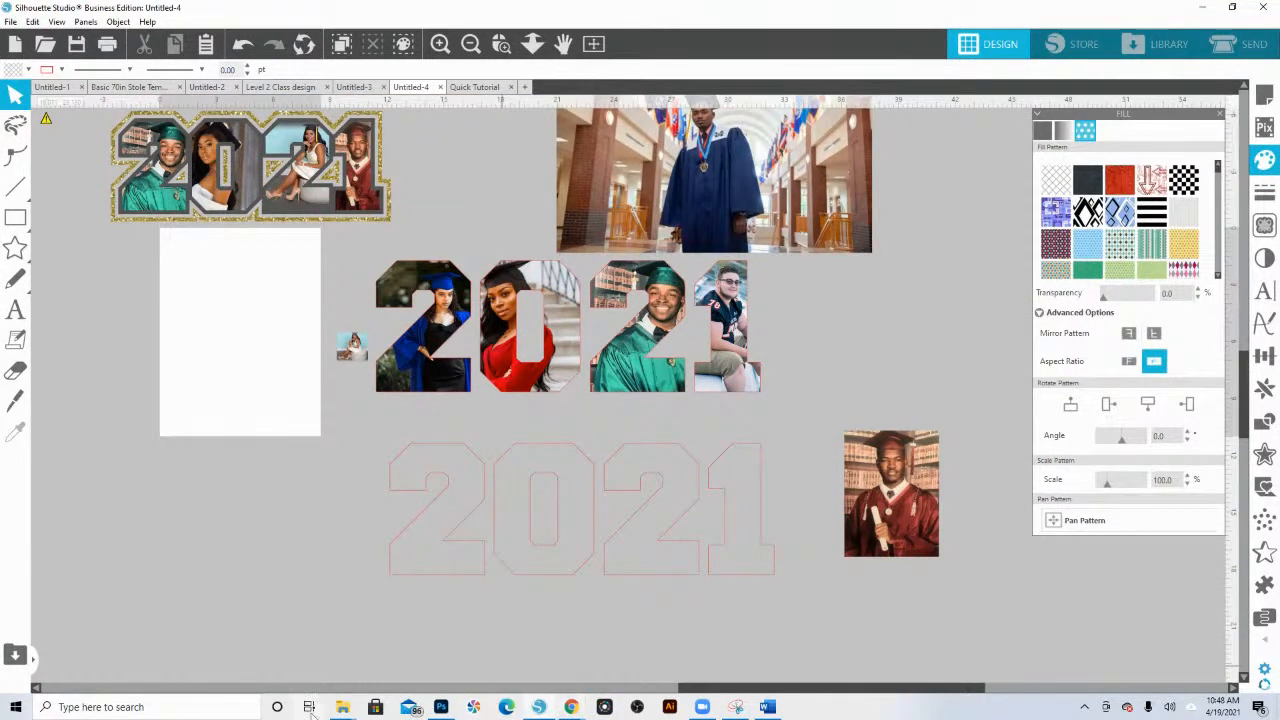
- From File Explorer, place Grad Pic 4, the green-gown graduate photo, boy grad 7 and Grad pic 11 on empty canvas as separate images
click(380, 612)
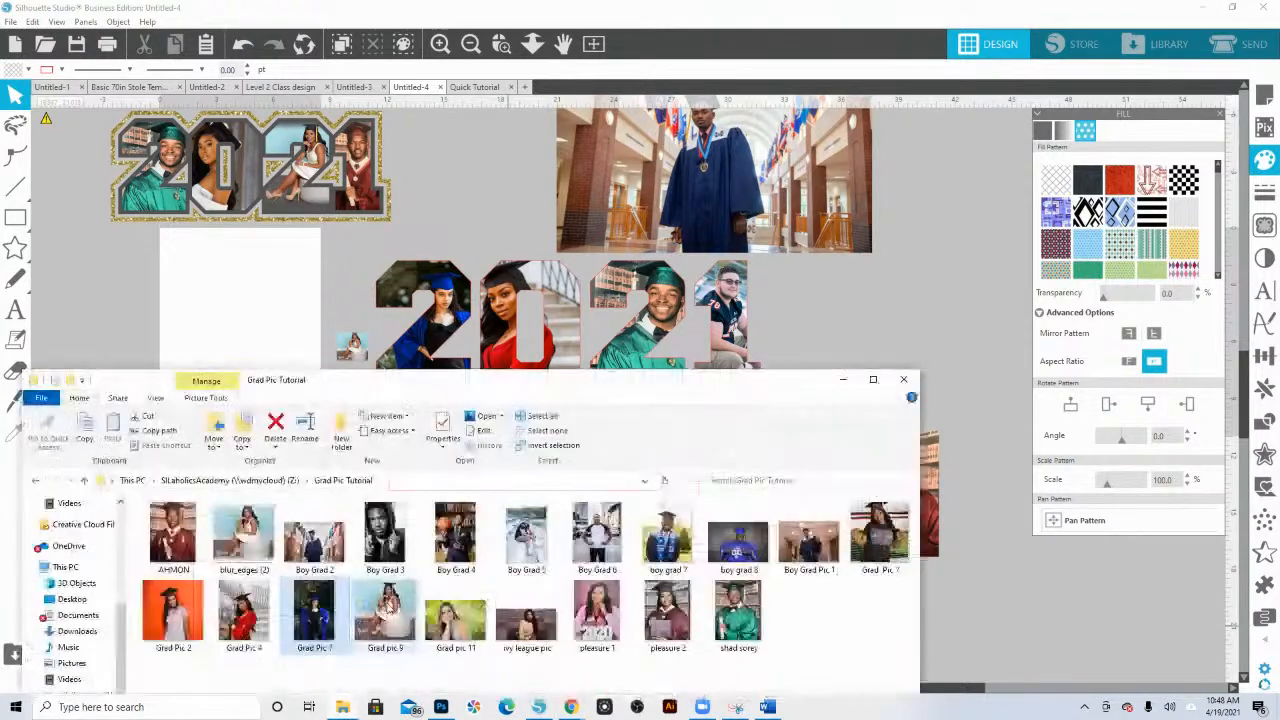
drag(236, 603, 1000, 600)
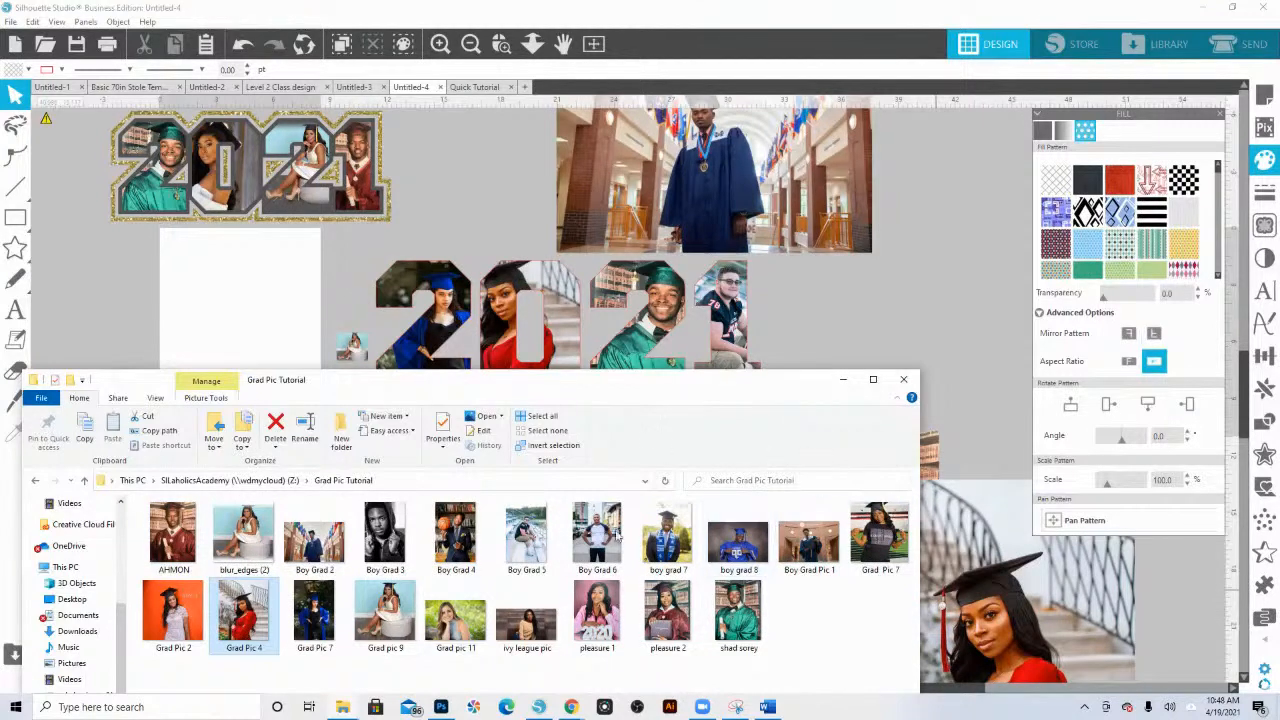
drag(738, 612, 940, 295)
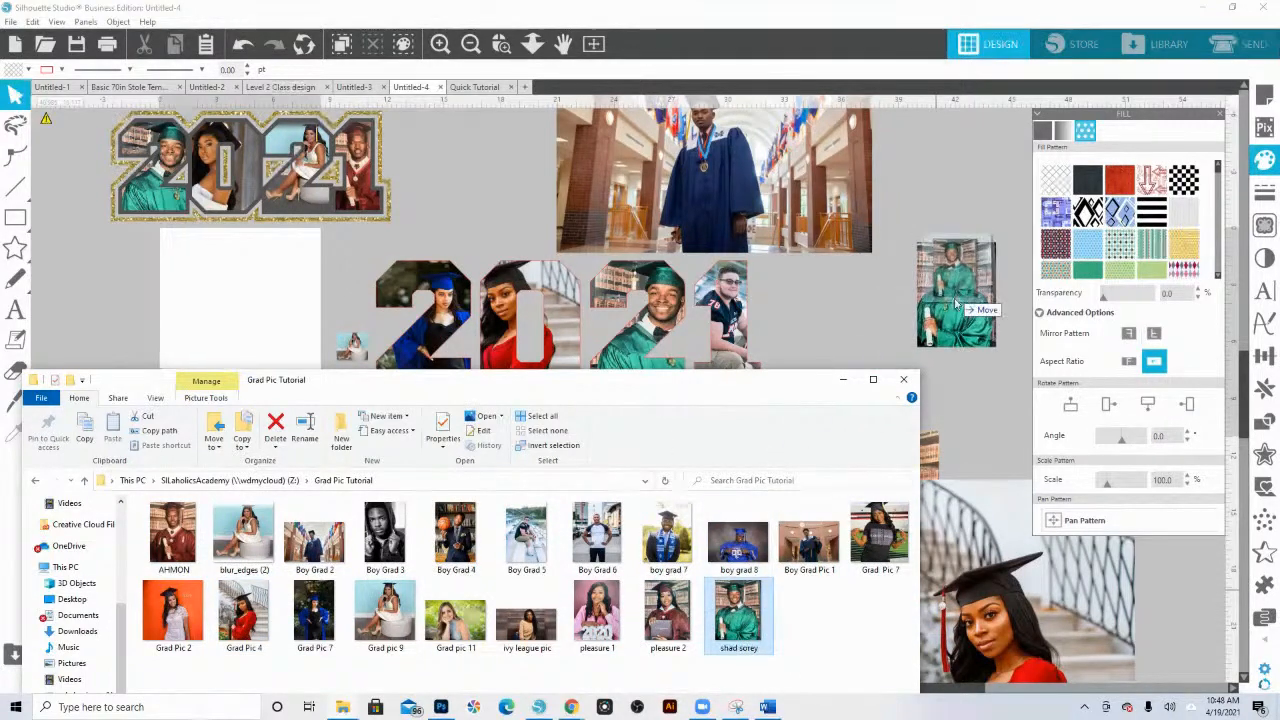
drag(660, 548, 1008, 430)
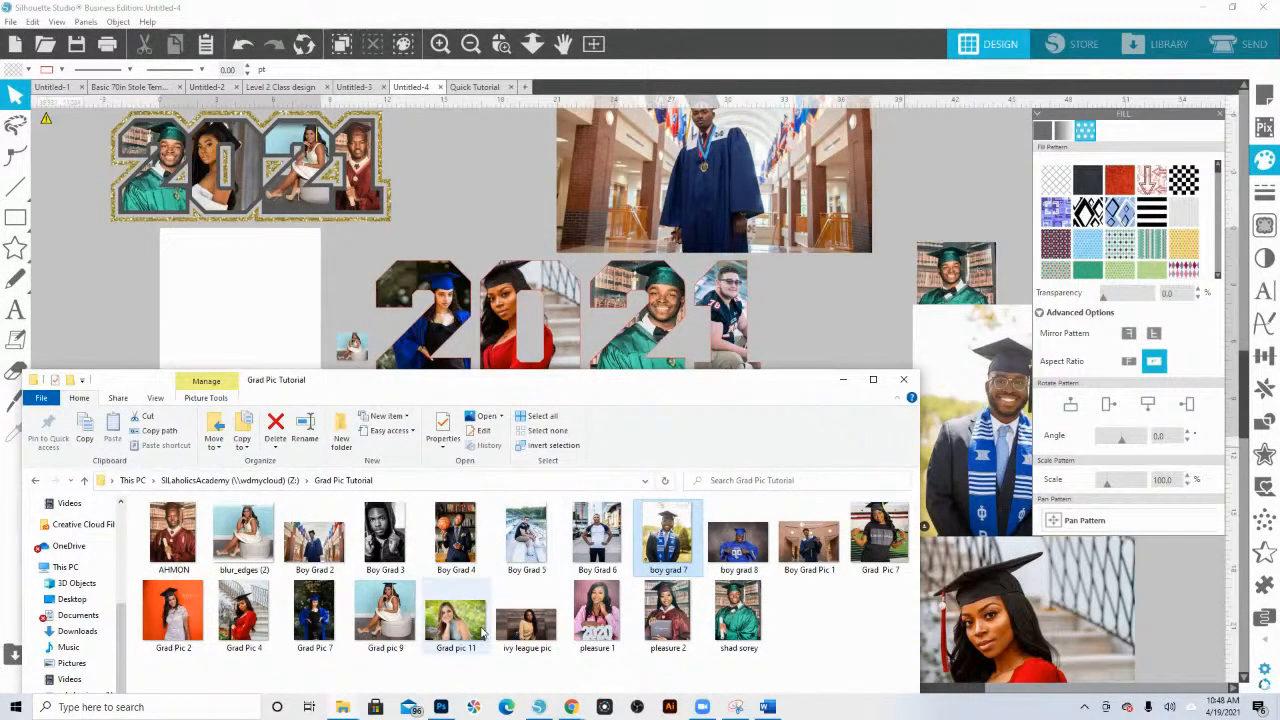
drag(474, 628, 200, 349)
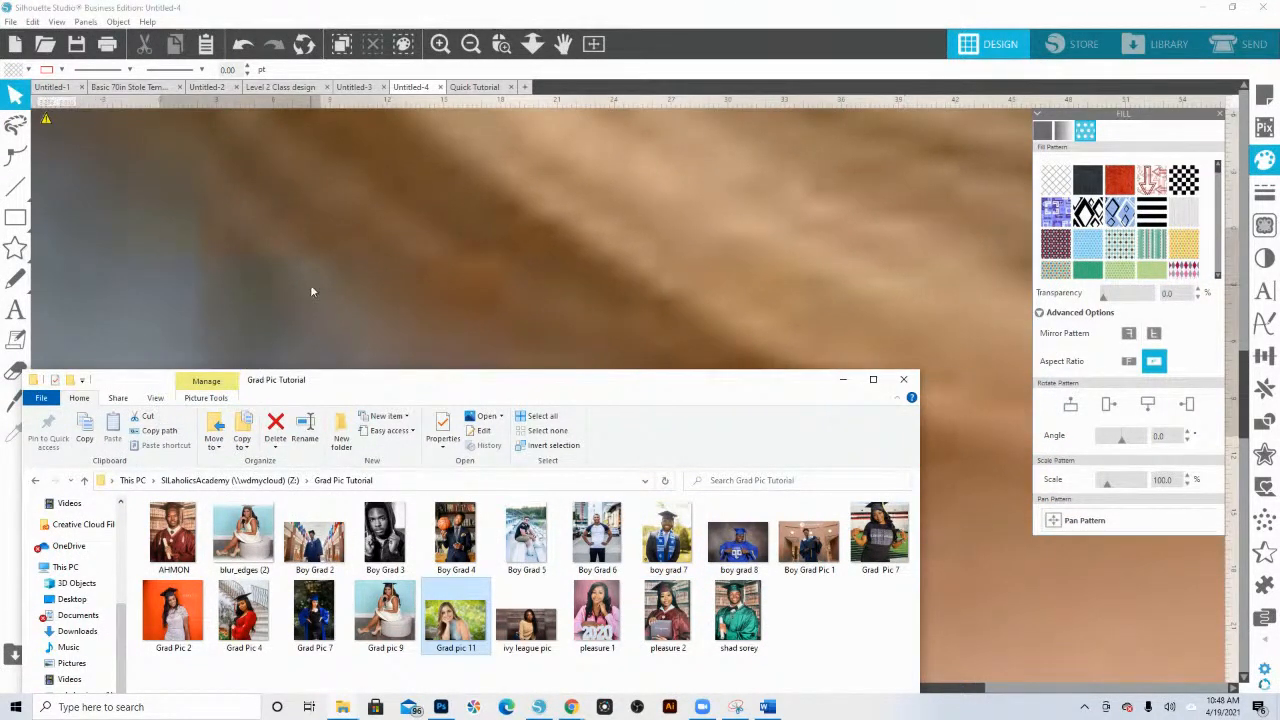
click(533, 44)
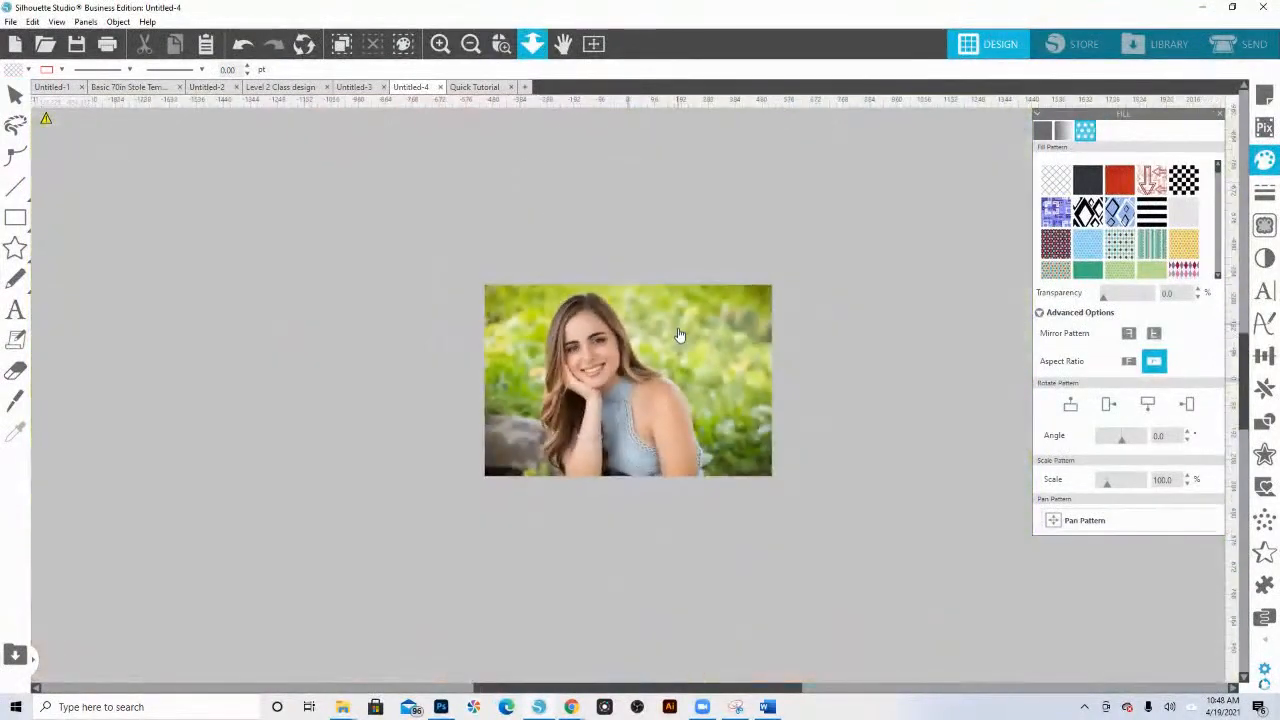
- Scale the oversized photo of the woman in the blue halter top down to about 7.7 in wide
click(684, 336)
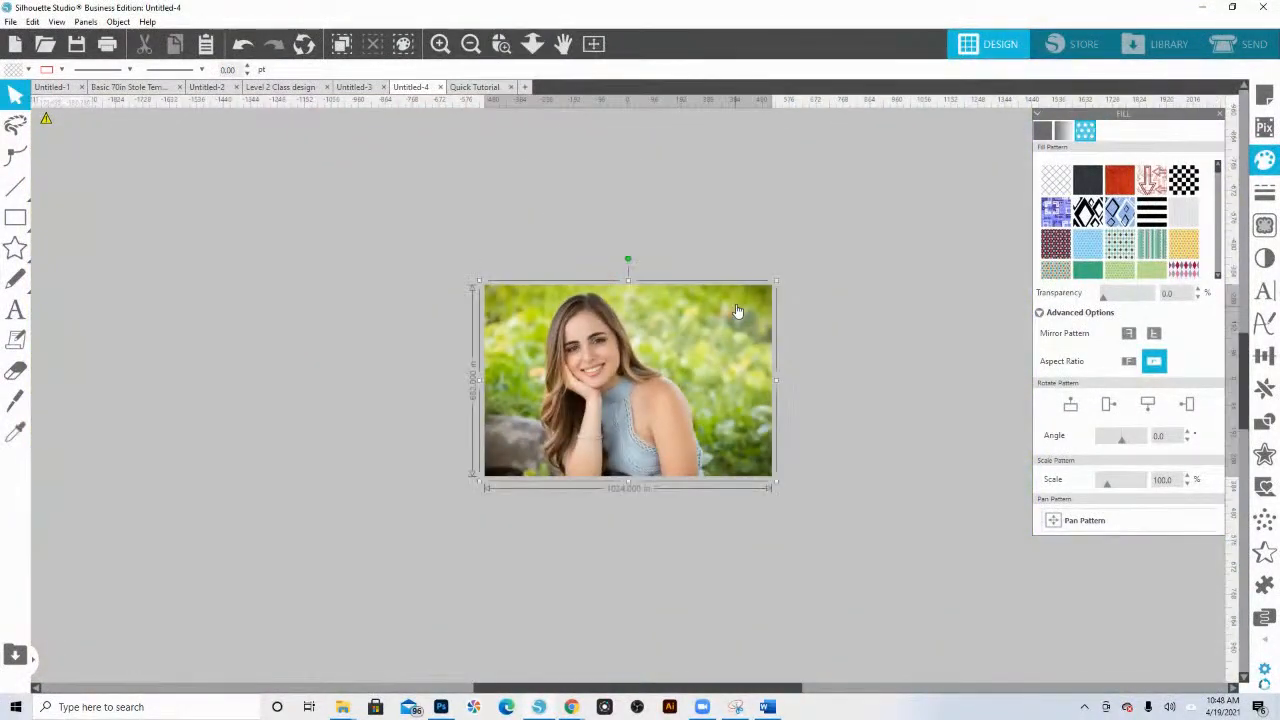
drag(773, 285, 639, 387)
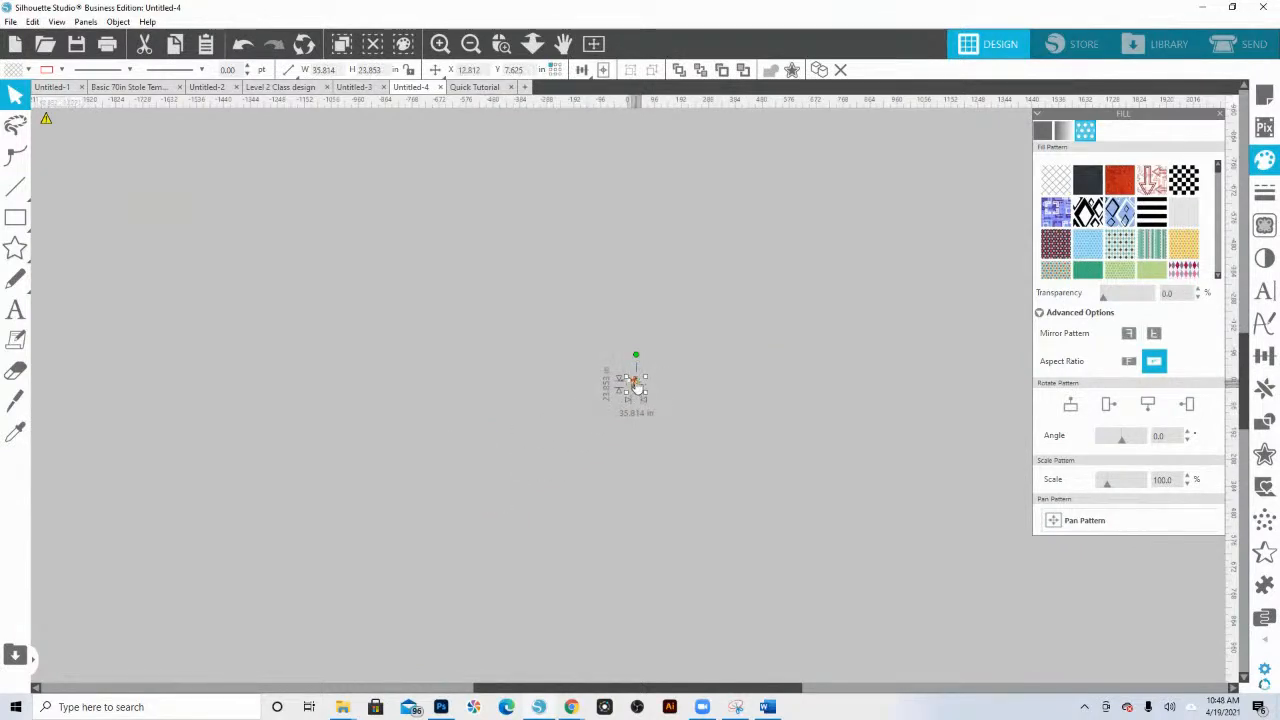
key(z)
drag(590, 352, 683, 438)
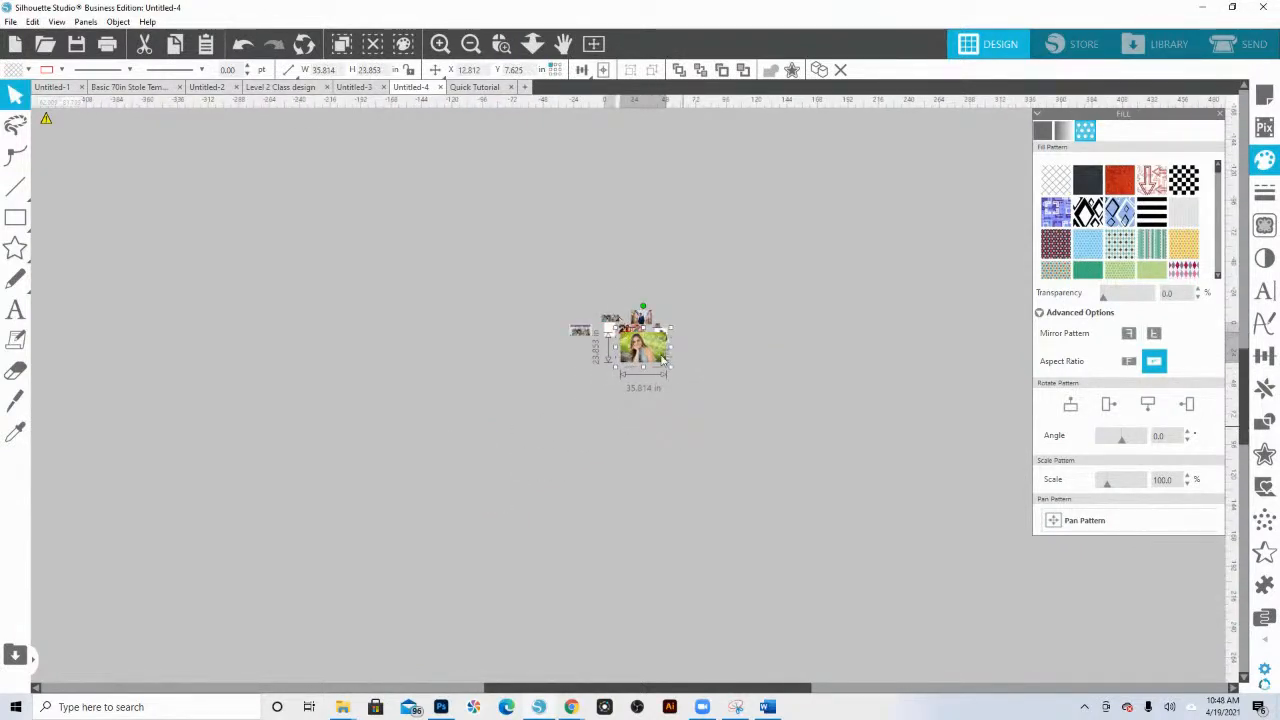
scroll(667, 367, up, 2)
drag(862, 591, 683, 510)
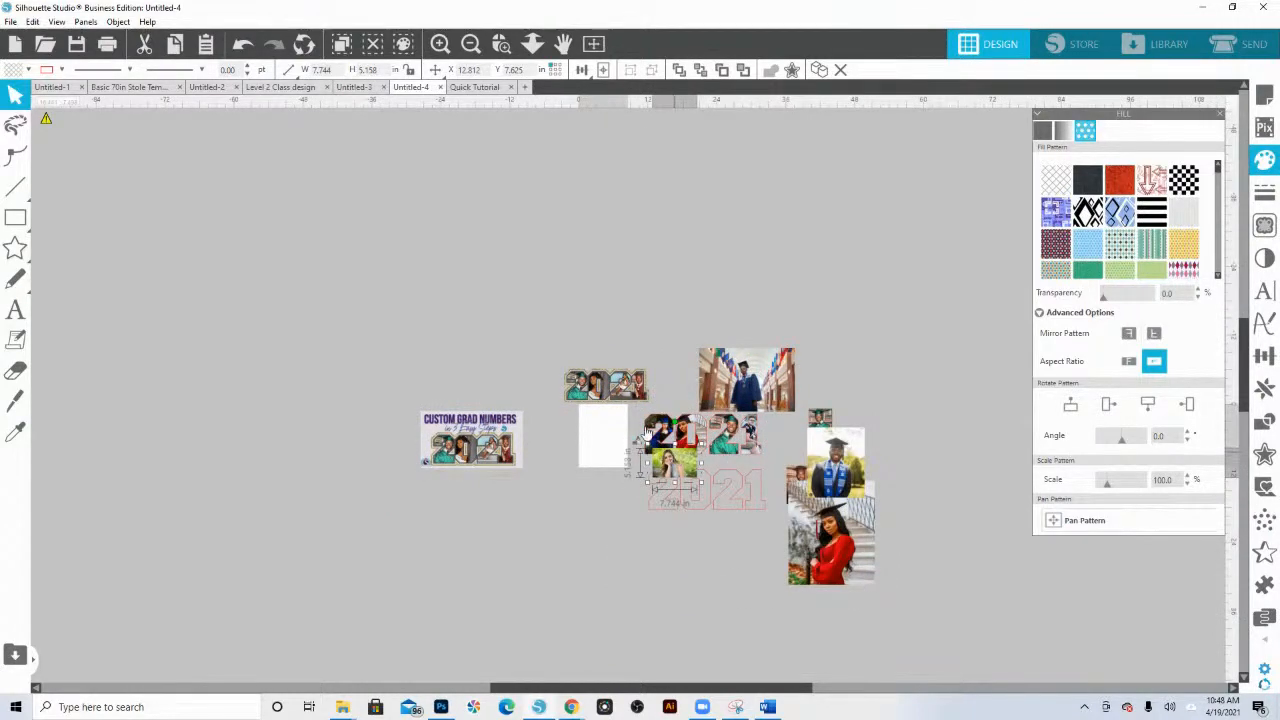
- Move the blue-top photo to the empty canvas below the blank 2021's final digit and close the fill settings
key(z)
drag(648, 395, 816, 588)
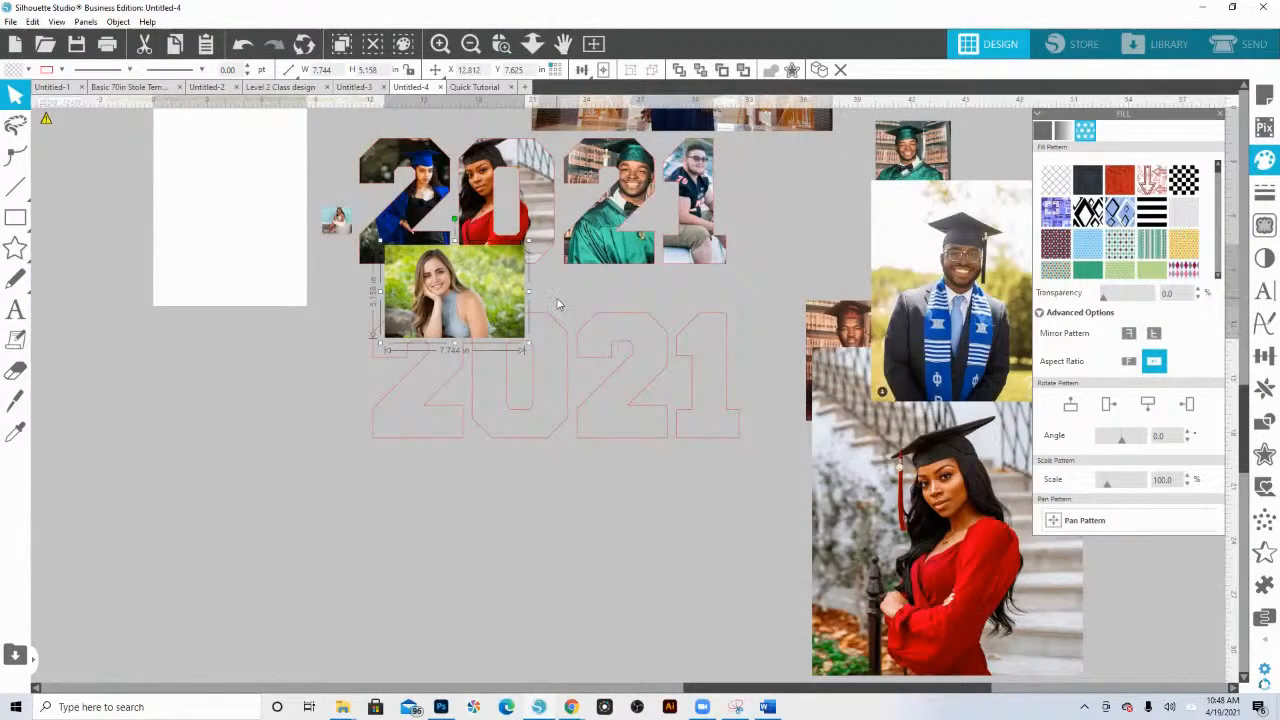
drag(479, 303, 773, 556)
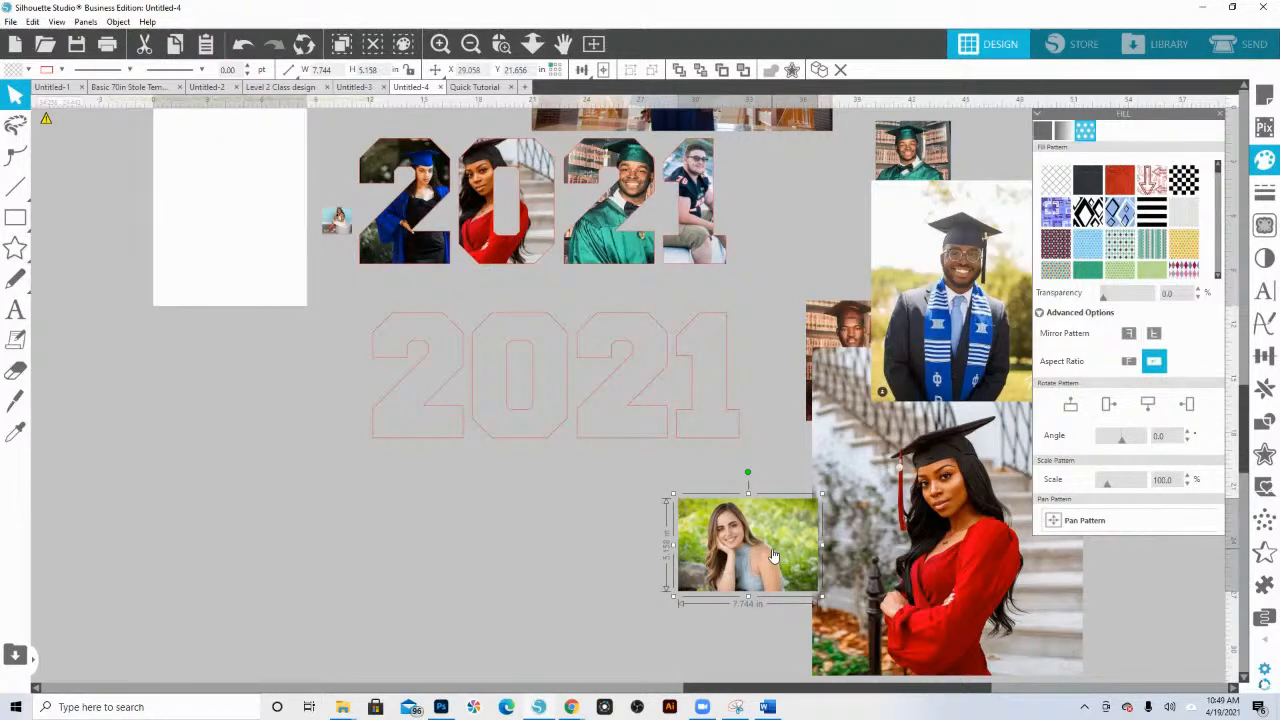
click(1222, 116)
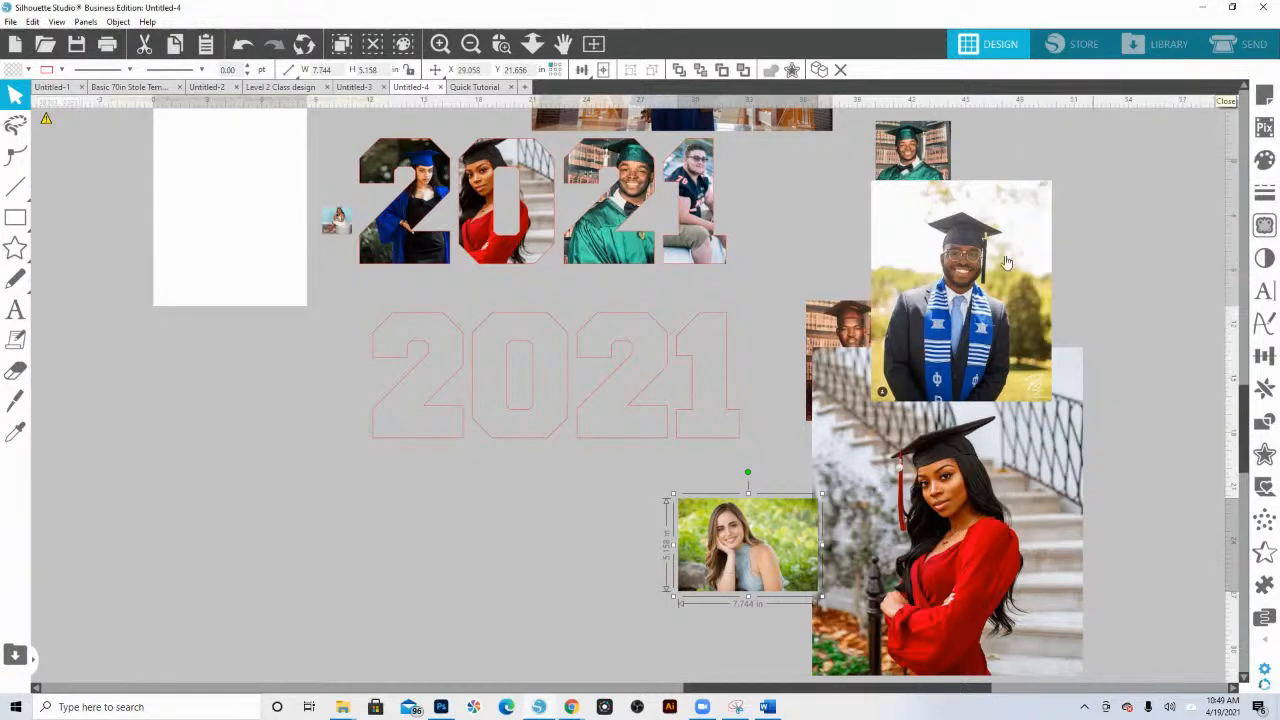
- Select all the loose graduate photos together and send them to the back, behind the digit outlines
click(980, 533)
drag(979, 528, 792, 157)
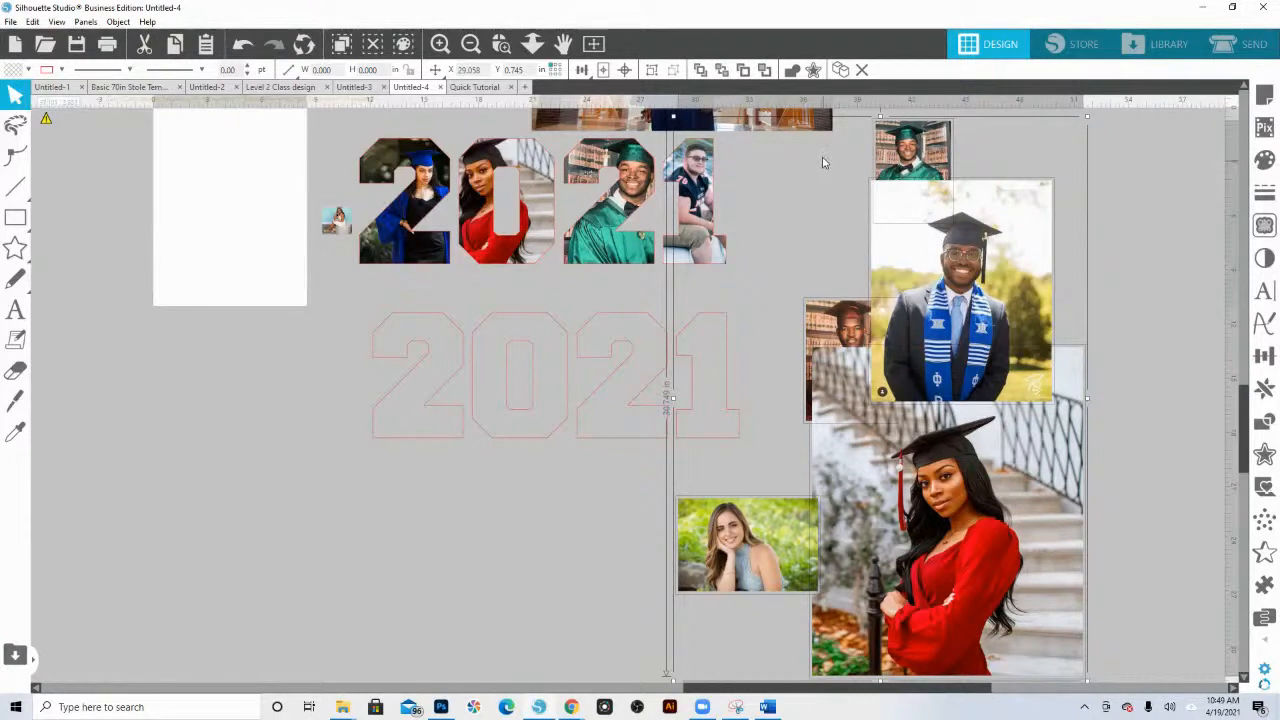
shift+click(821, 130)
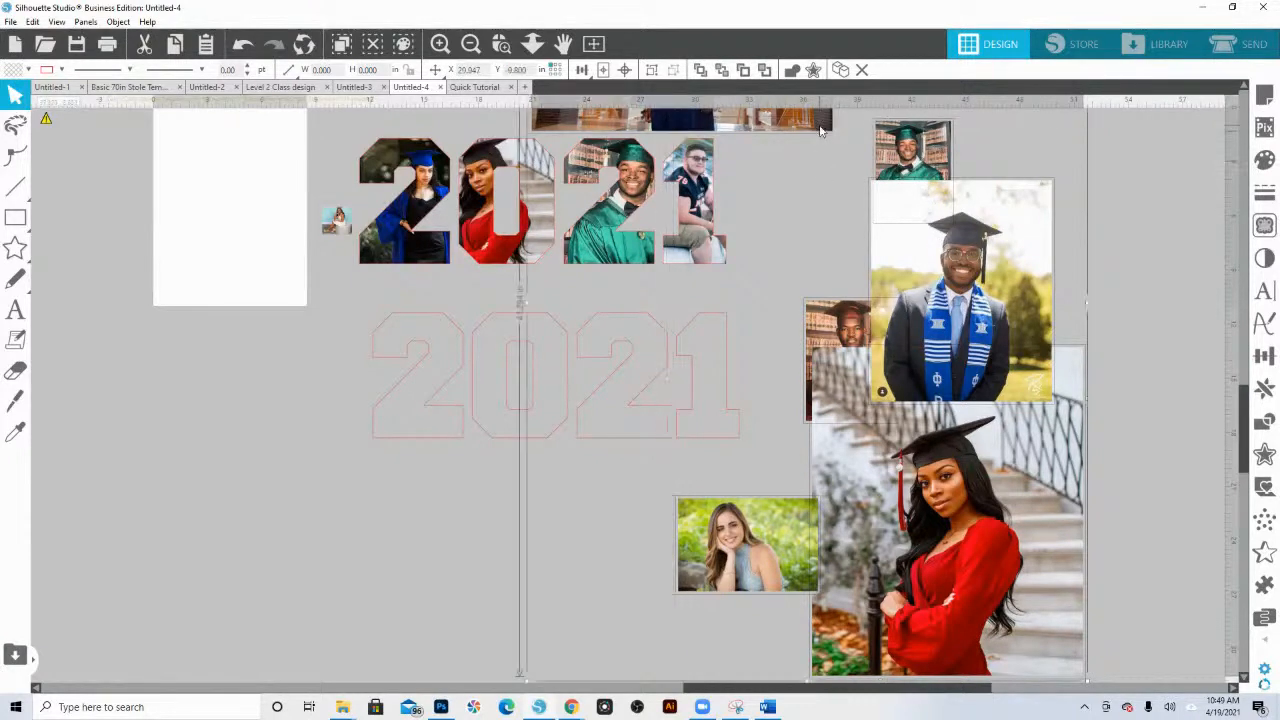
right_click(938, 323)
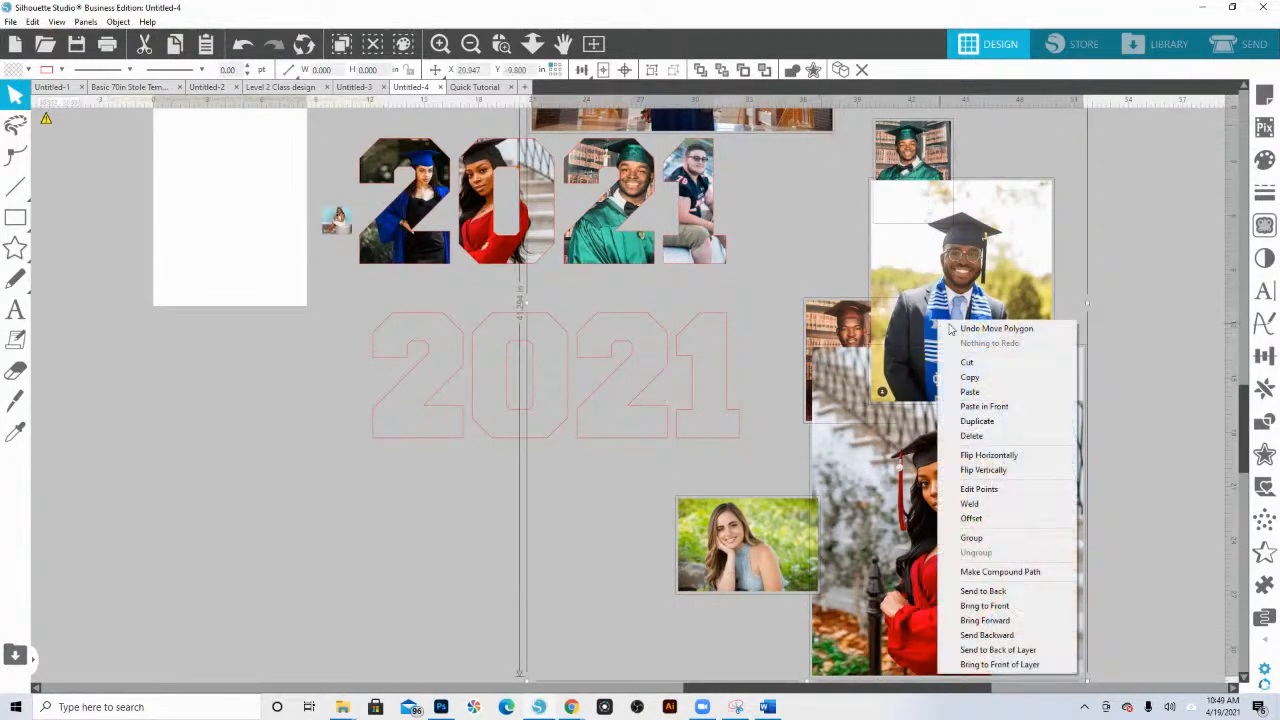
click(1001, 593)
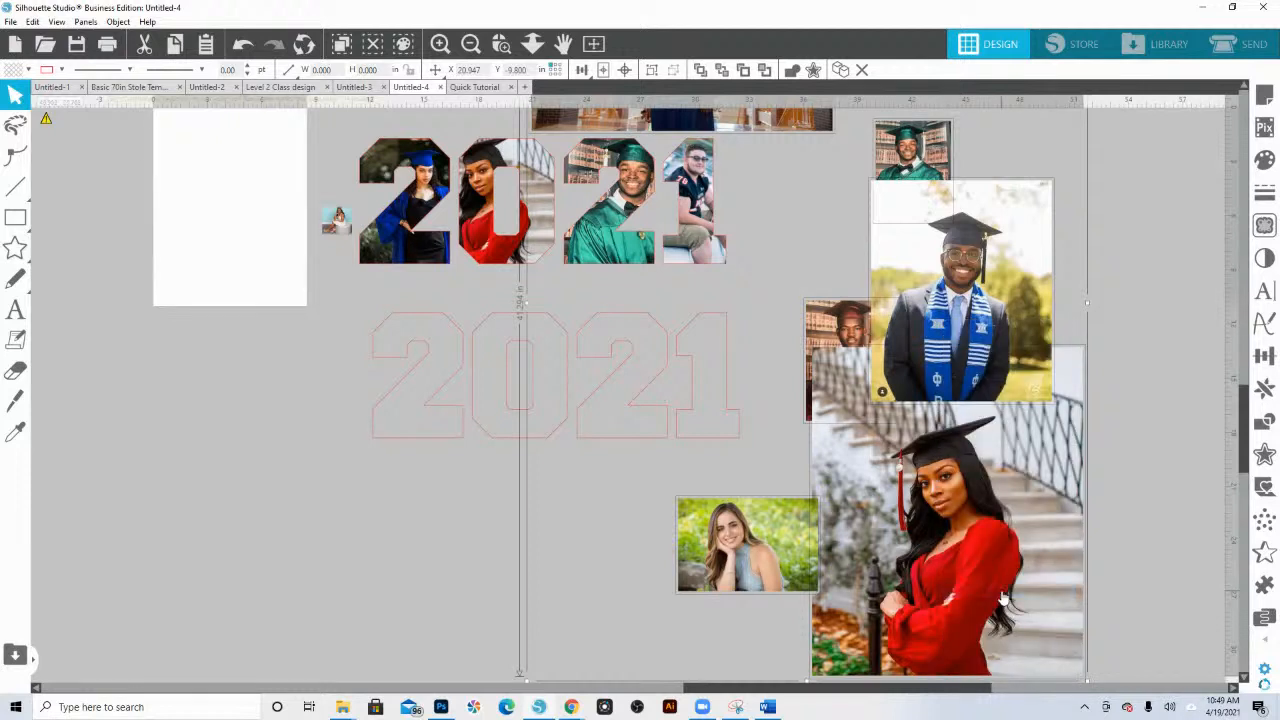
- Move the red-dress photo onto the blank 0 of the lower 2021 and scale it down to about 6.45 in wide
drag(952, 595, 542, 485)
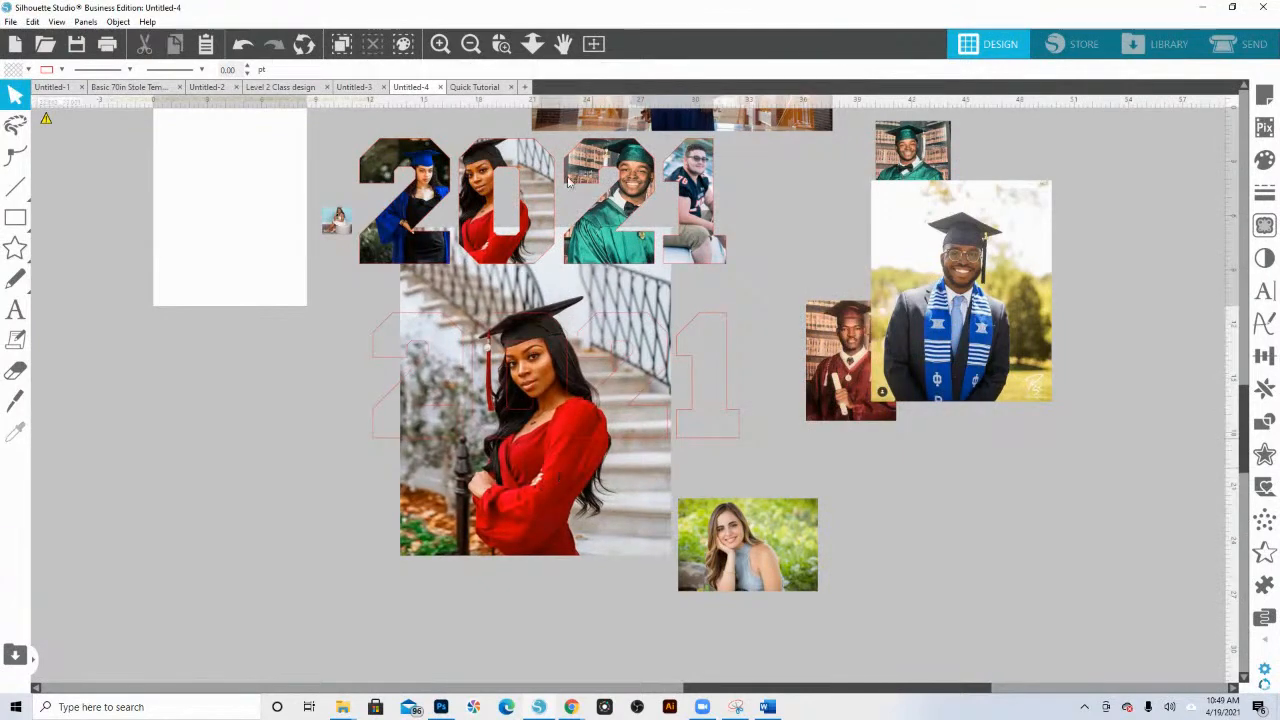
click(501, 43)
drag(476, 349, 637, 495)
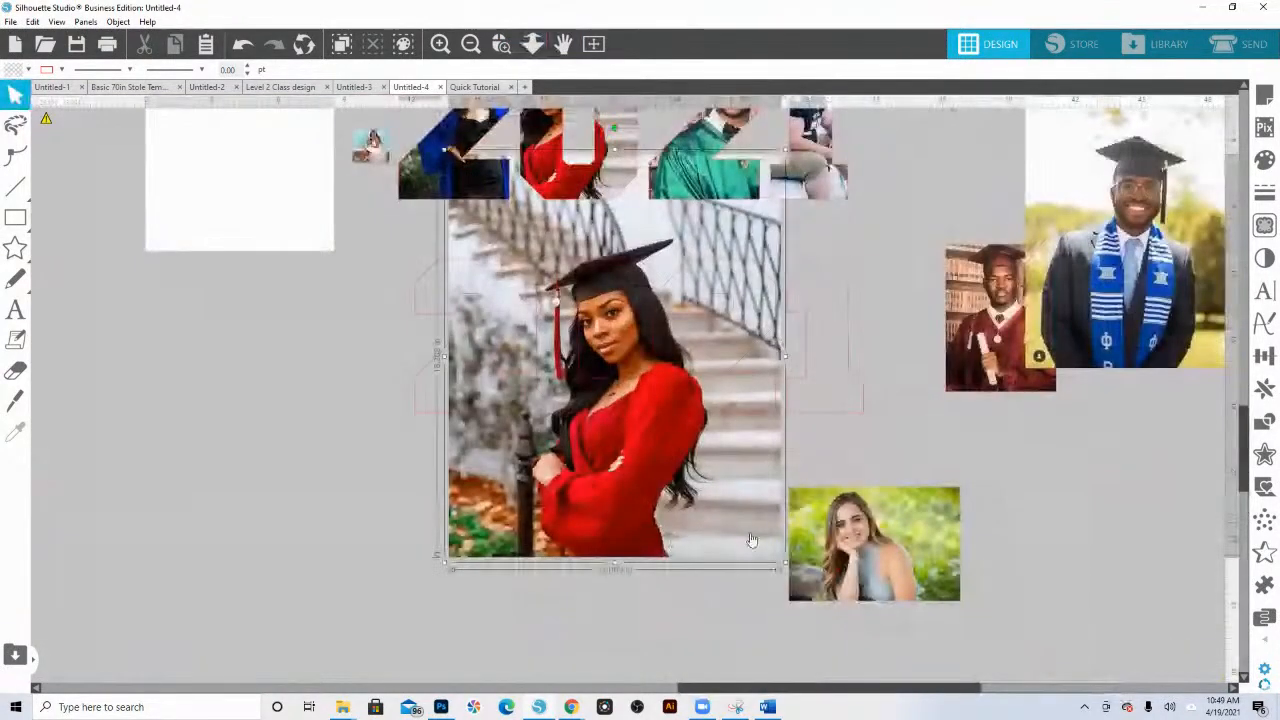
drag(784, 562, 557, 360)
drag(531, 254, 594, 334)
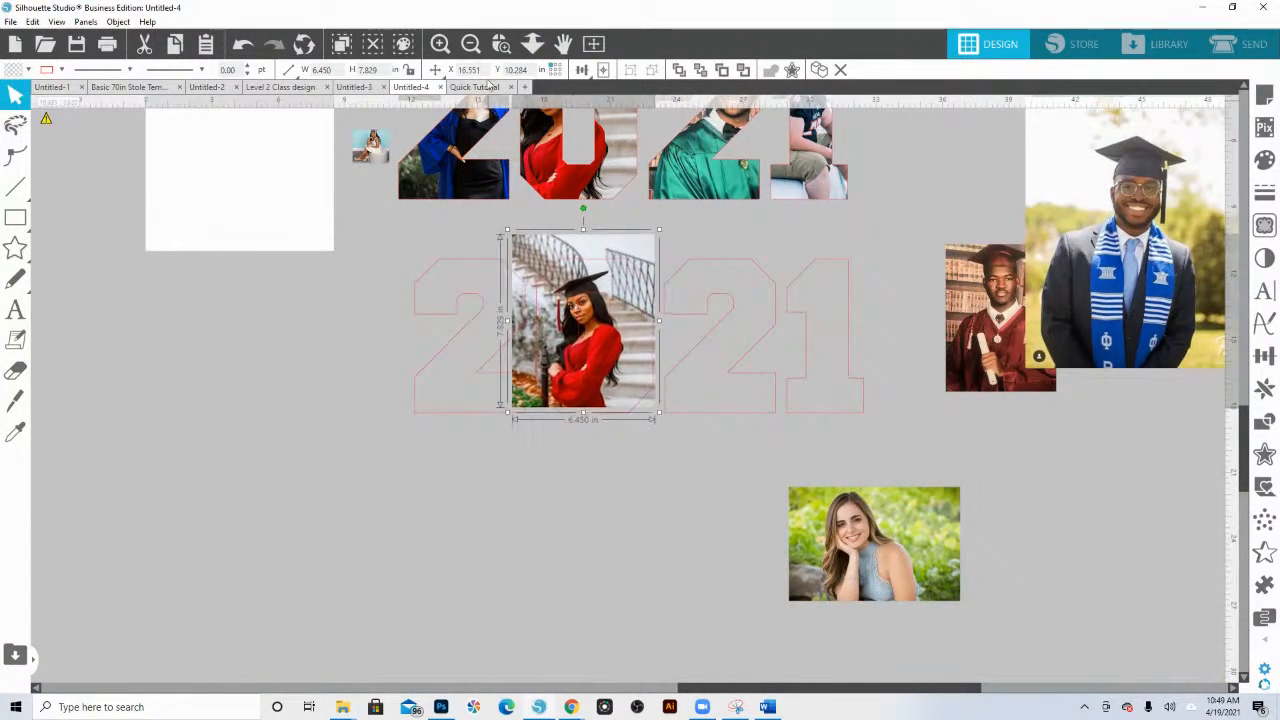
- Shift the red-dress photo down over the blank 0 and enlarge it to about 7.6 in wide
click(502, 46)
click(693, 522)
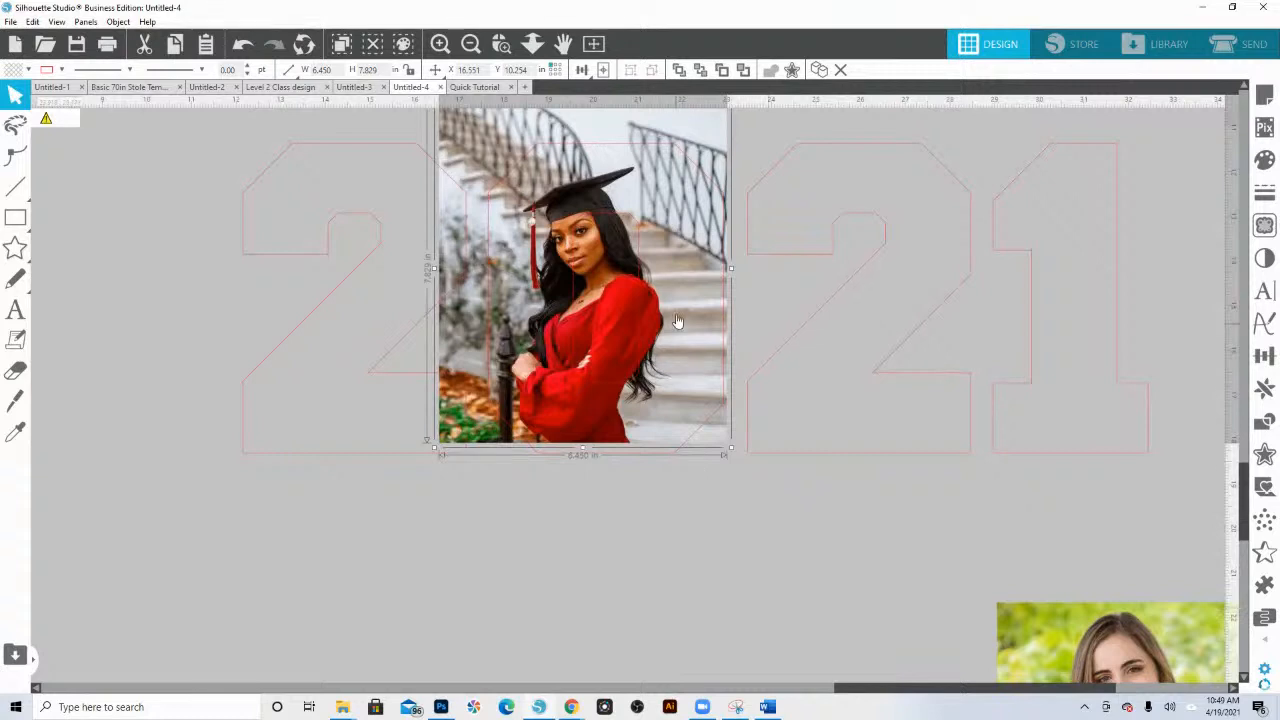
mouse_move(679, 347)
mouse_down()
mouse_move(655, 330)
mouse_move(671, 333)
mouse_up()
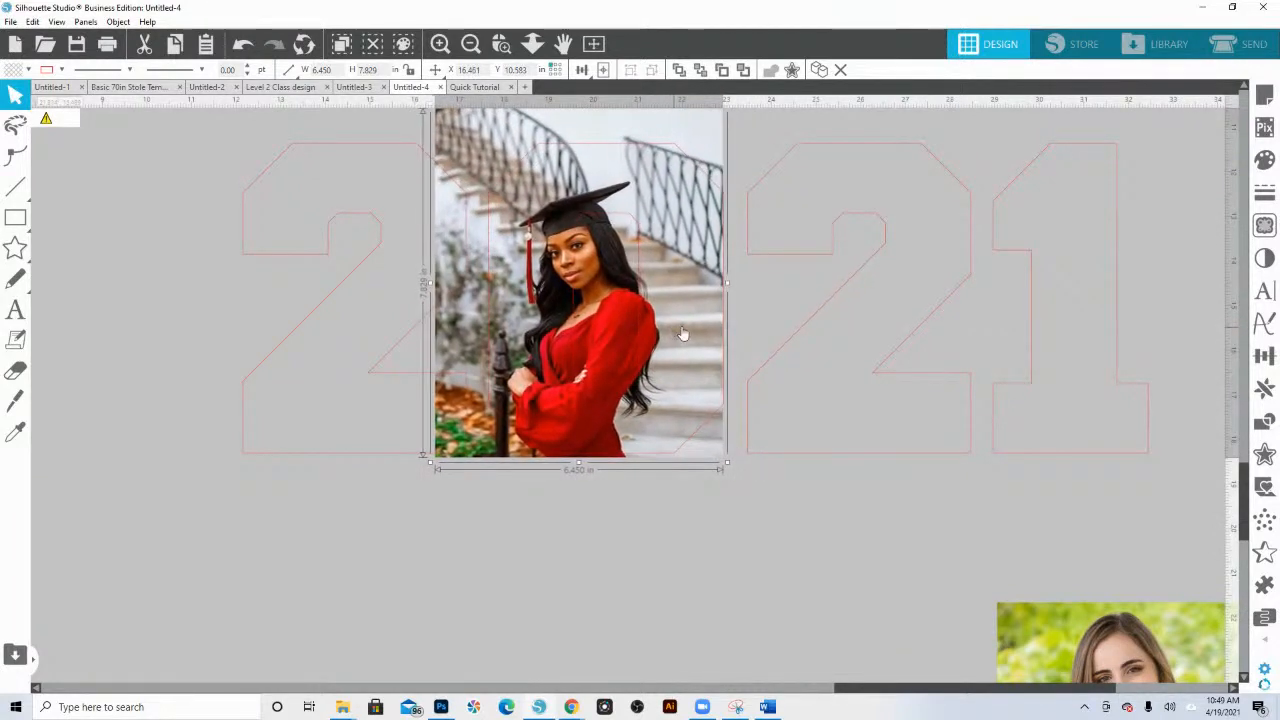
drag(726, 466, 686, 471)
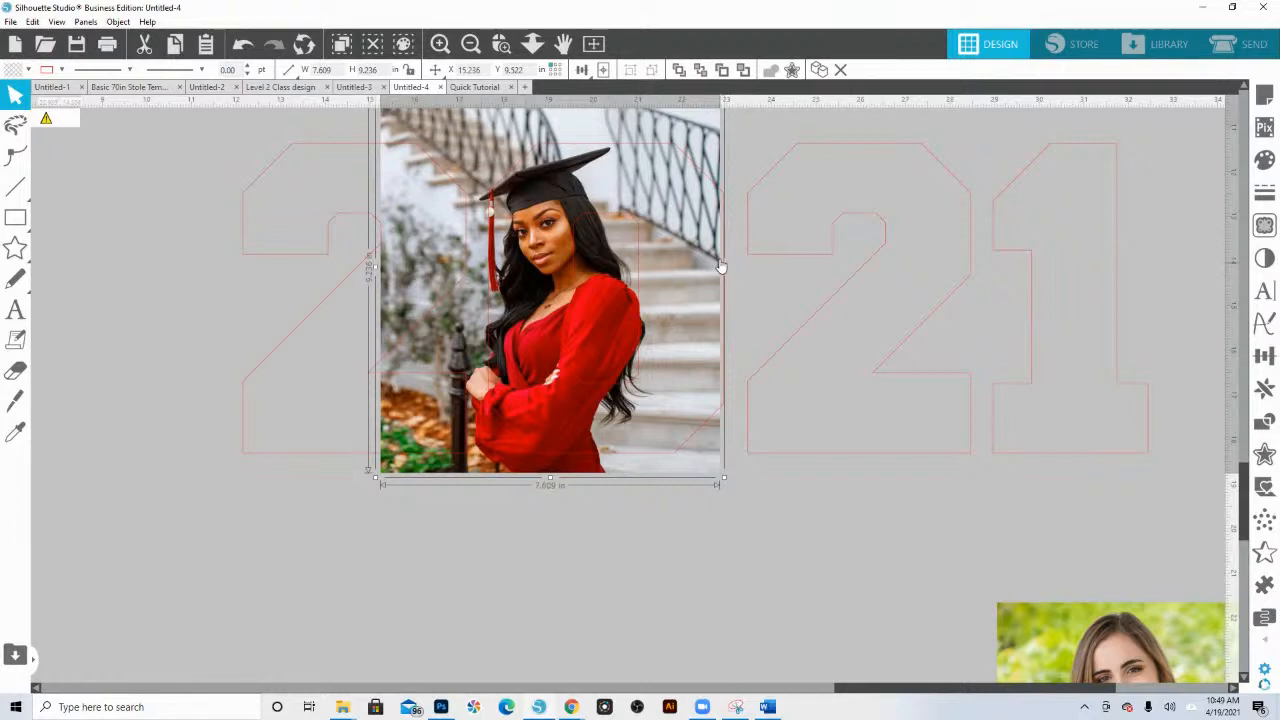
- Resize the red-dress photo to about 7.7 in wide and align it so it fully covers the 0 outline, including its right edge
click(502, 44)
drag(468, 170, 757, 402)
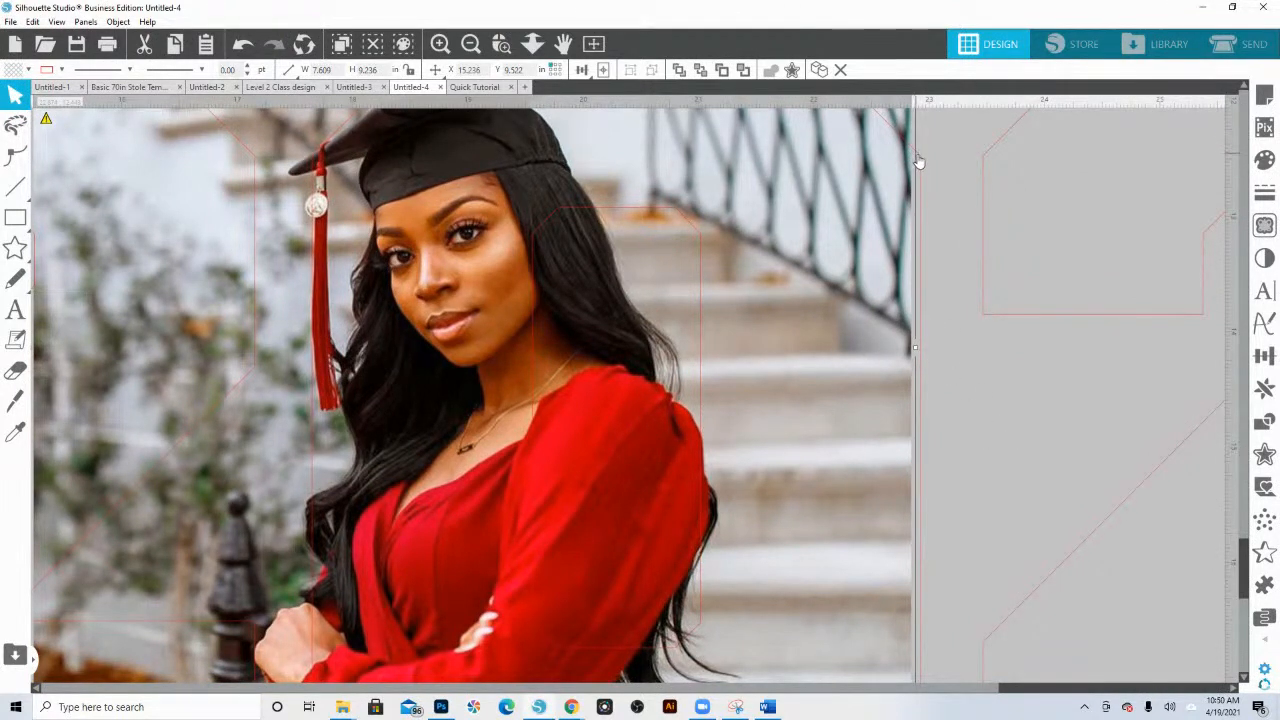
click(928, 156)
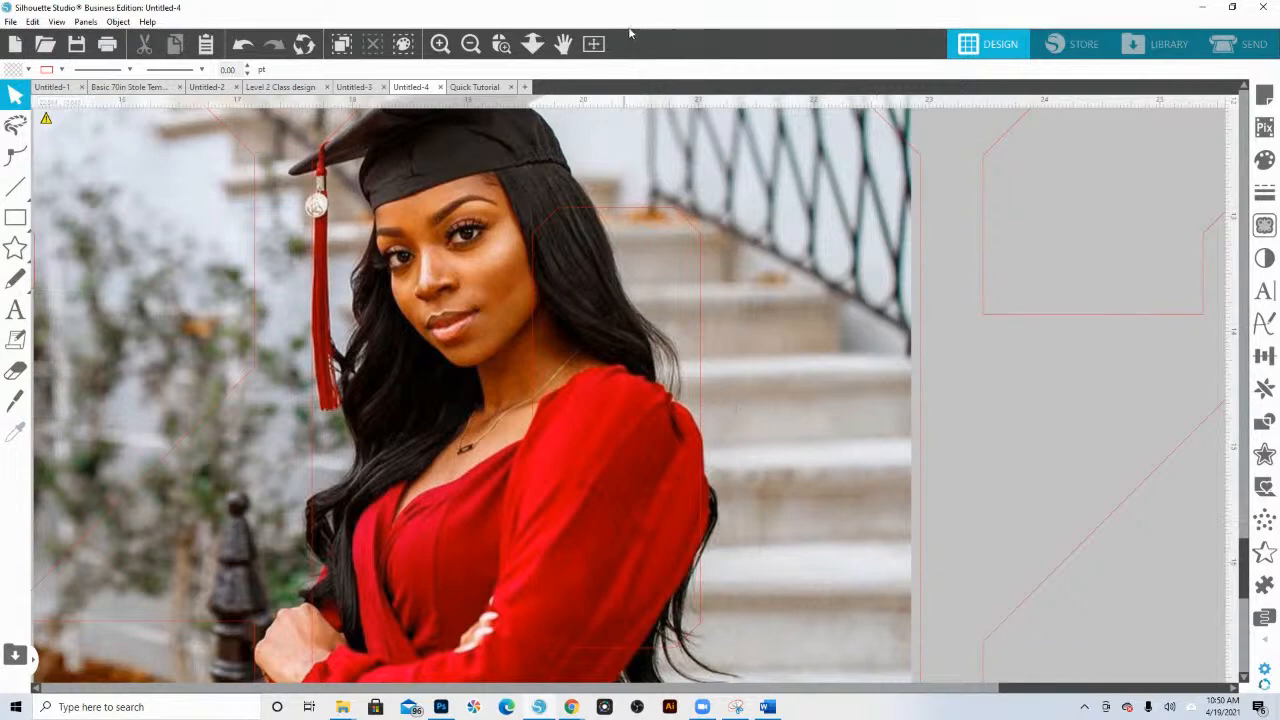
click(532, 43)
drag(748, 245, 761, 252)
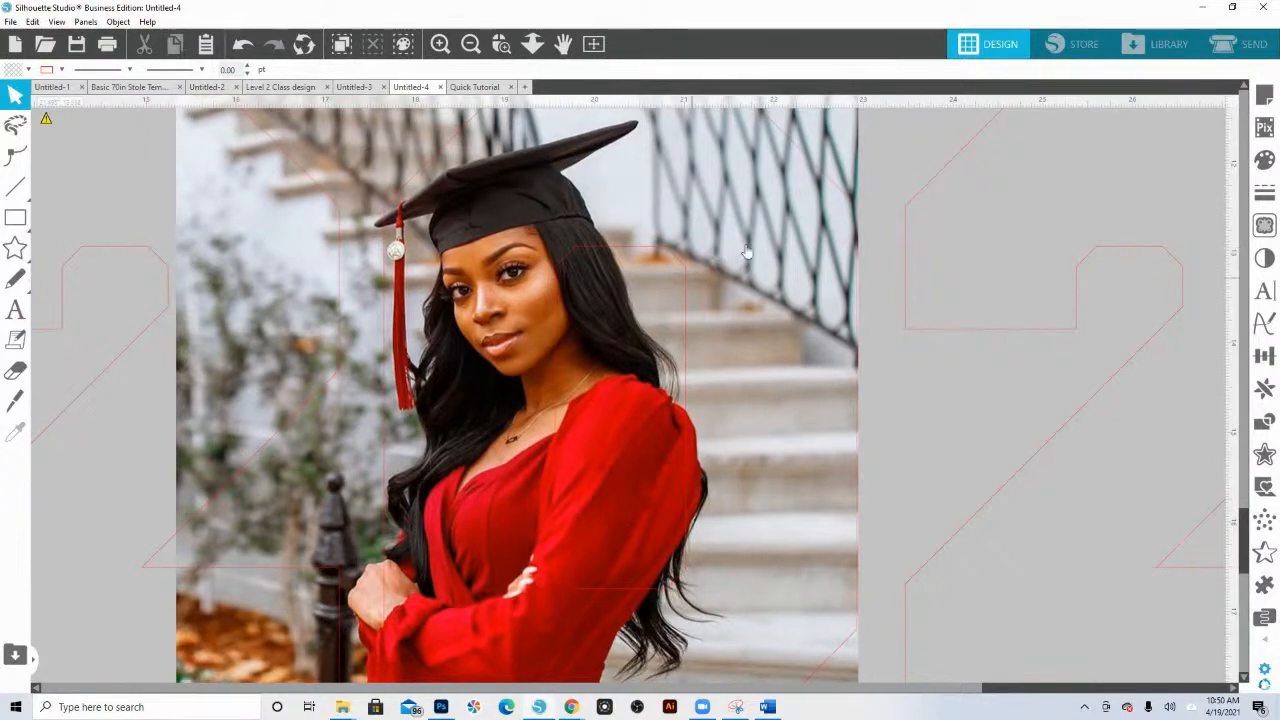
click(532, 43)
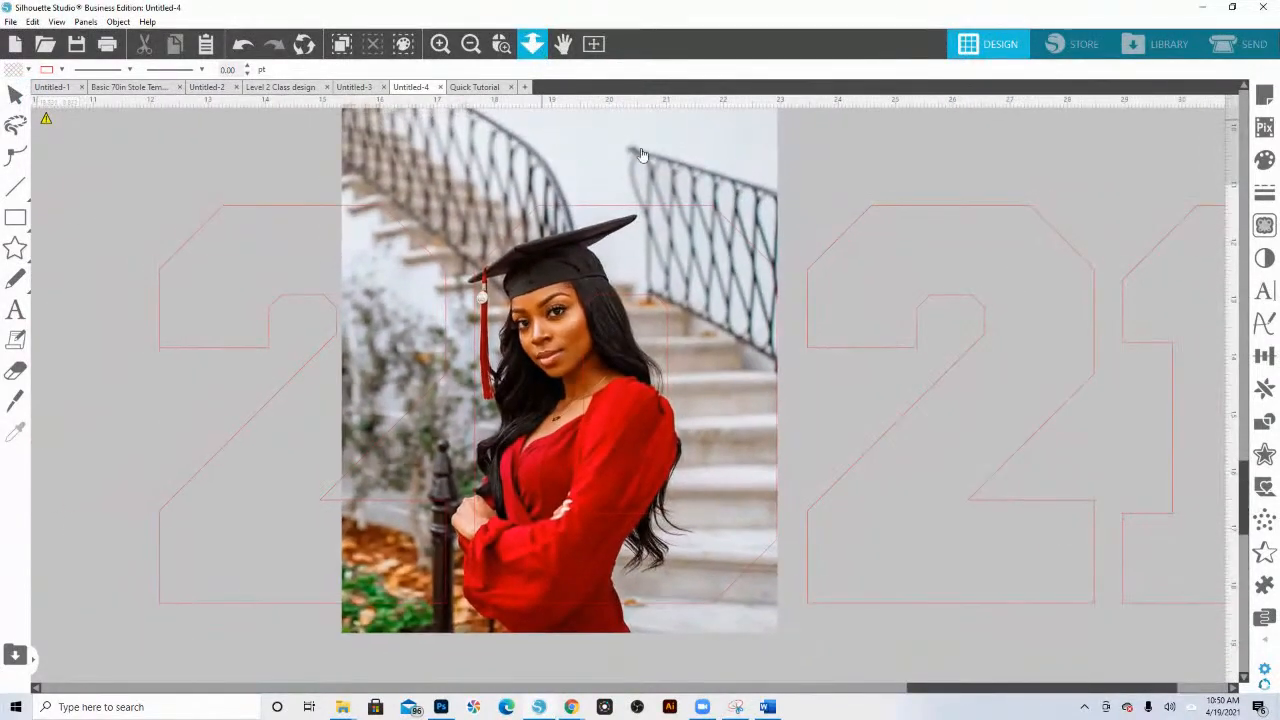
click(571, 137)
click(784, 630)
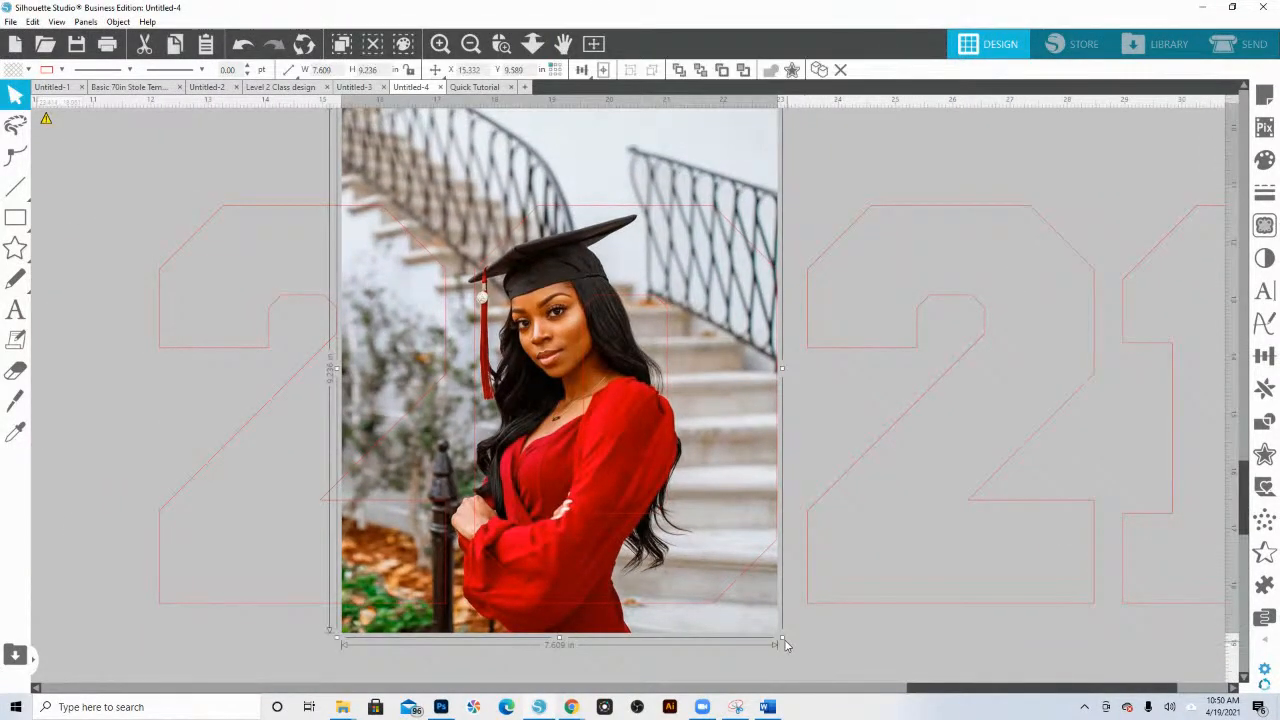
drag(782, 644, 749, 619)
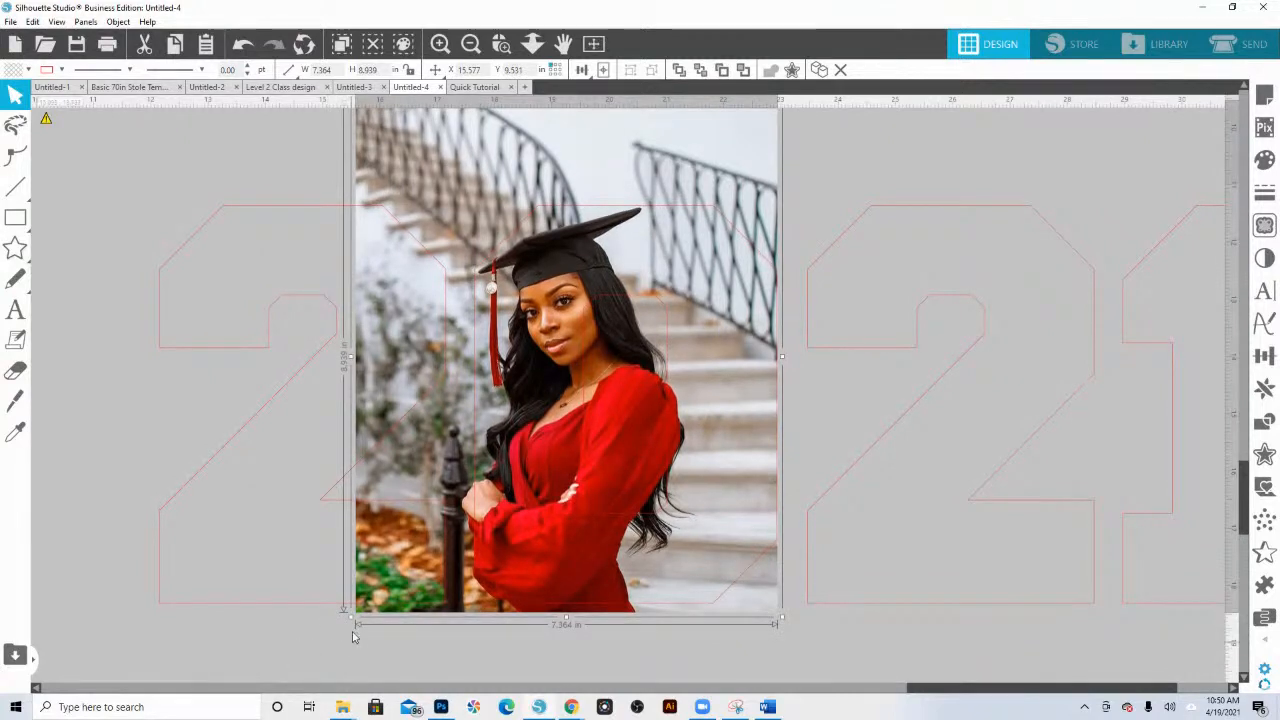
drag(348, 617, 330, 637)
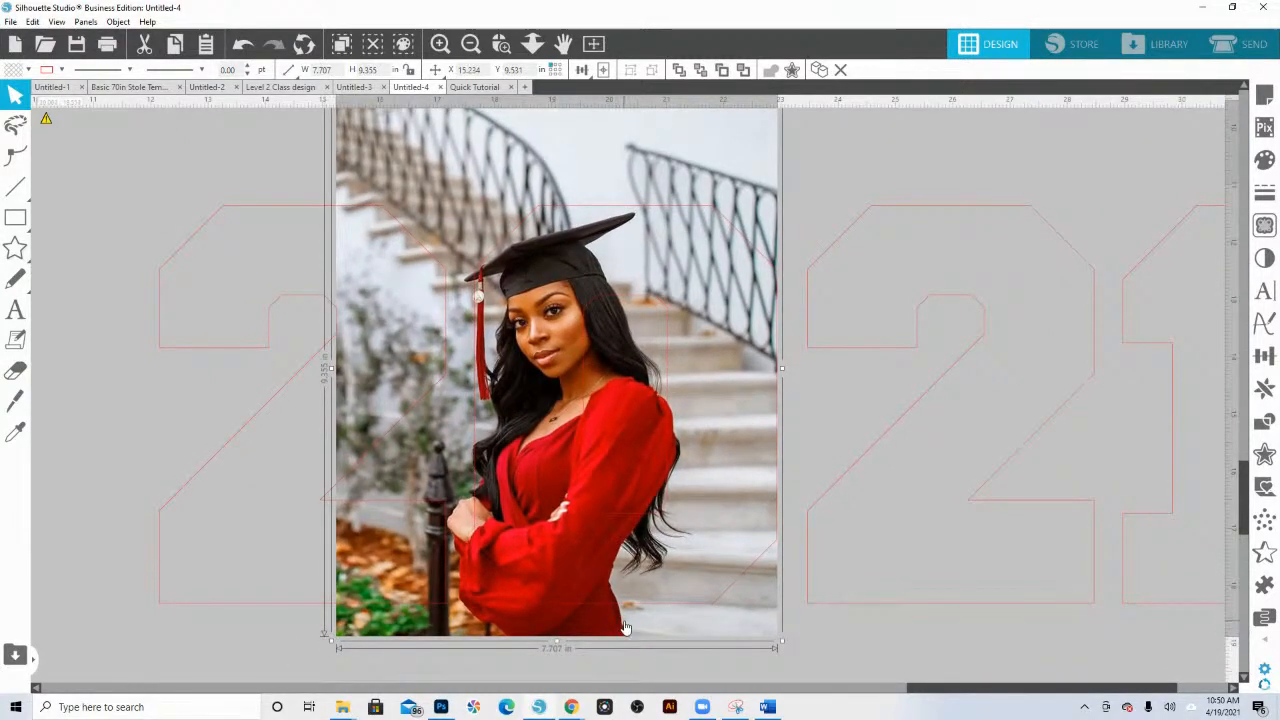
drag(624, 620, 625, 618)
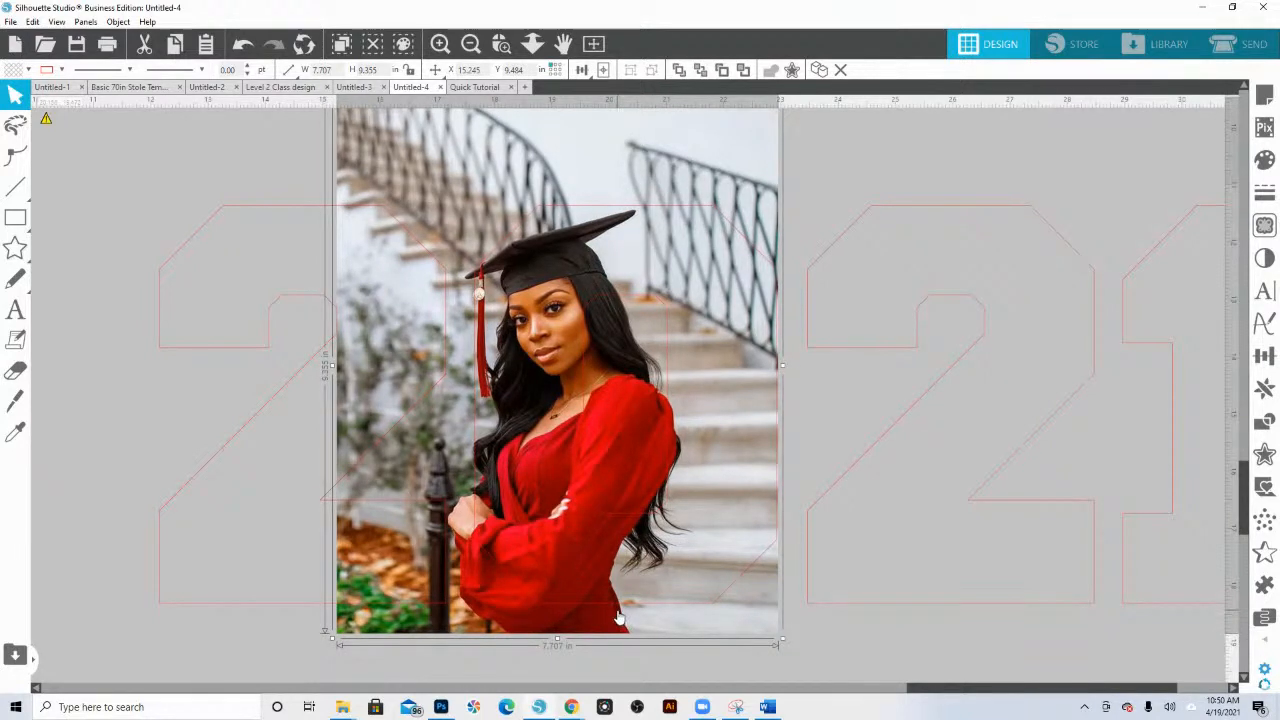
- Select the red-dress photo together with the 0 outline and crop the photo to the digit's shape
click(635, 678)
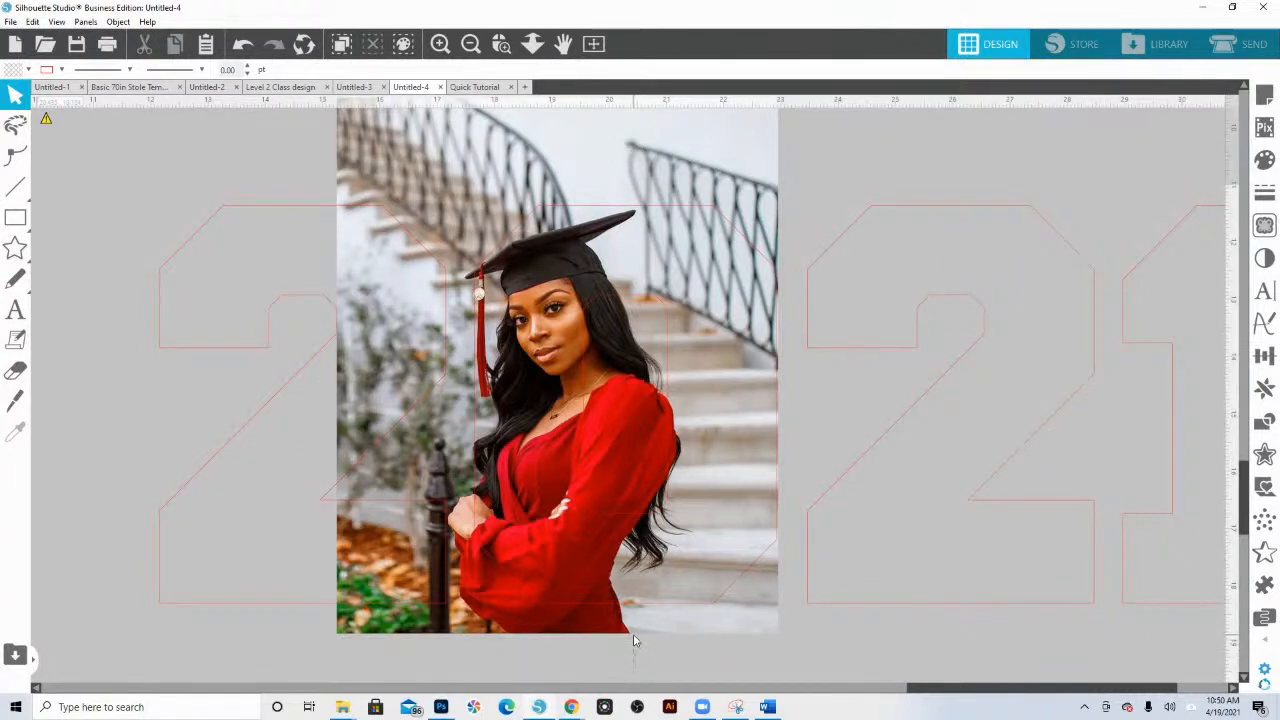
click(636, 628)
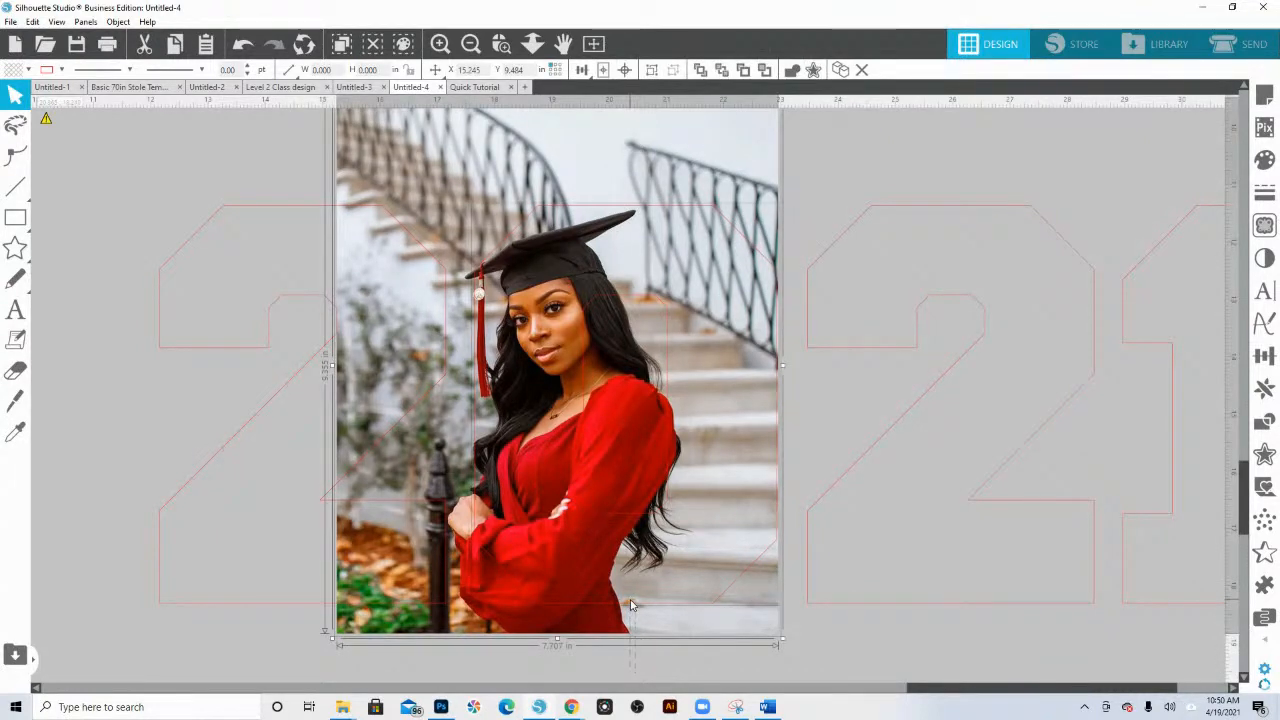
click(1264, 426)
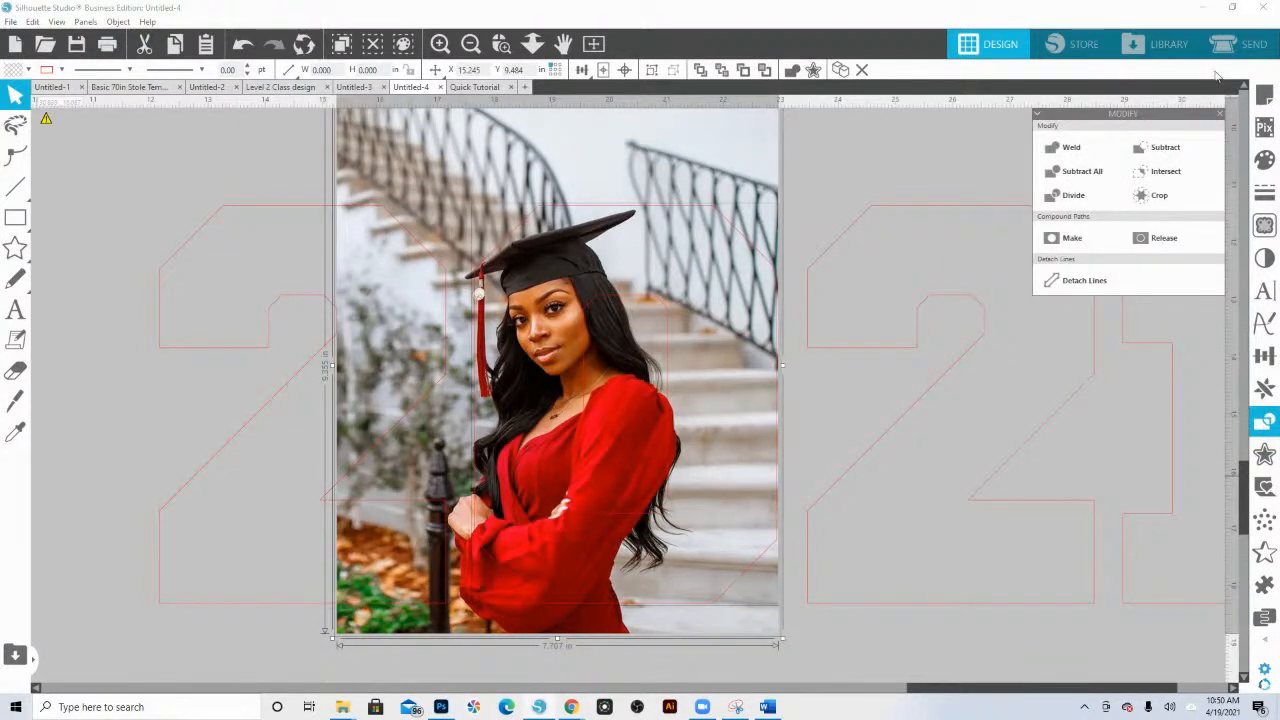
click(1160, 198)
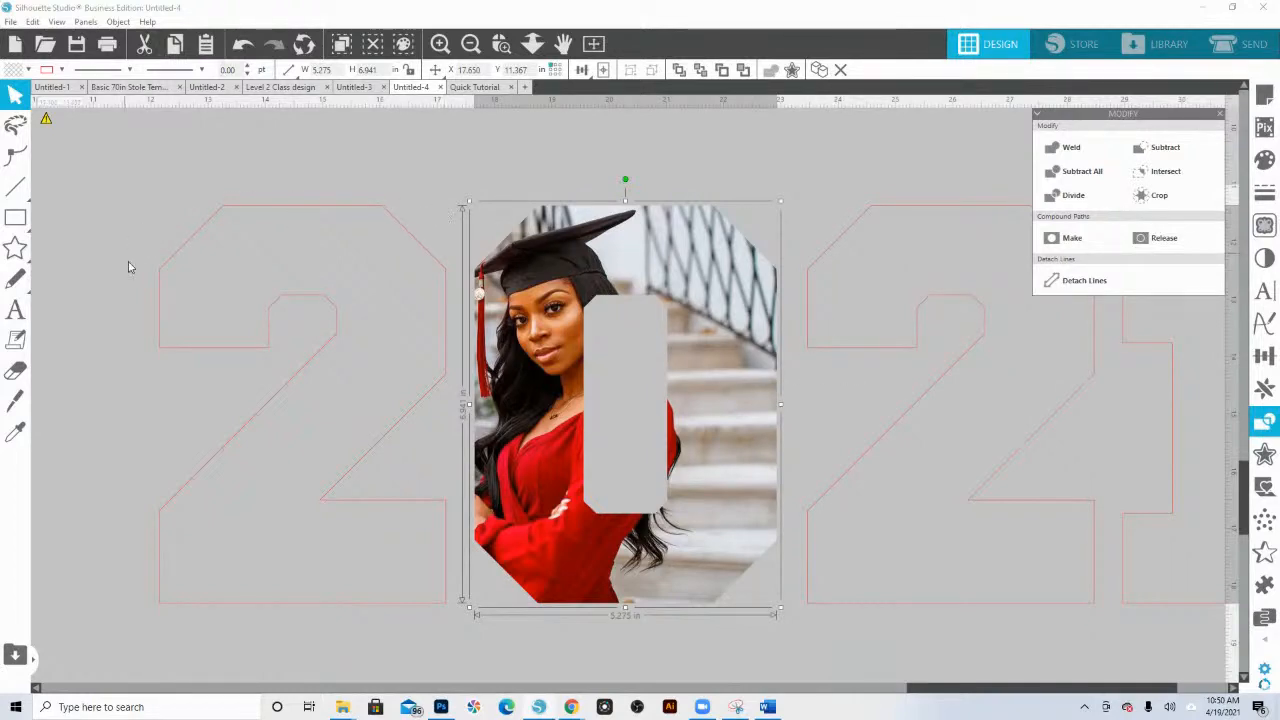
- Move the blue-top photo over the second 2 of the lower 2021 and enlarge it to about 10.5 in wide
click(532, 43)
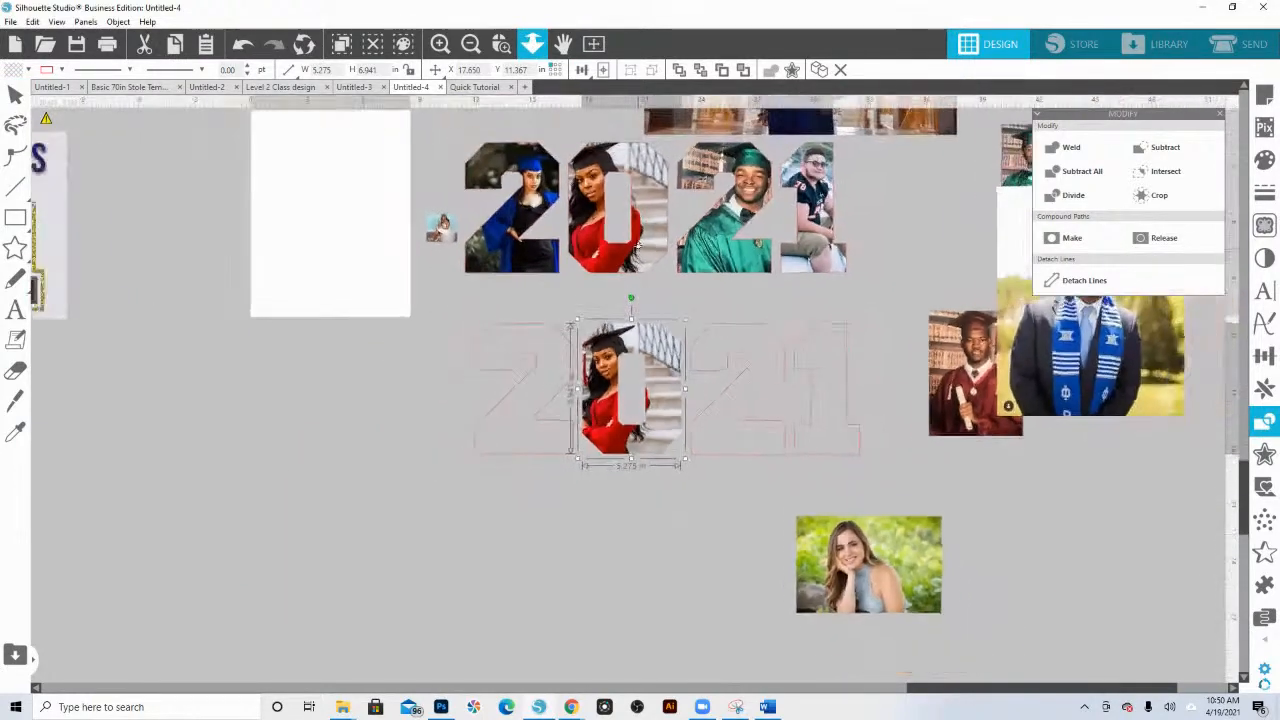
drag(859, 579, 736, 415)
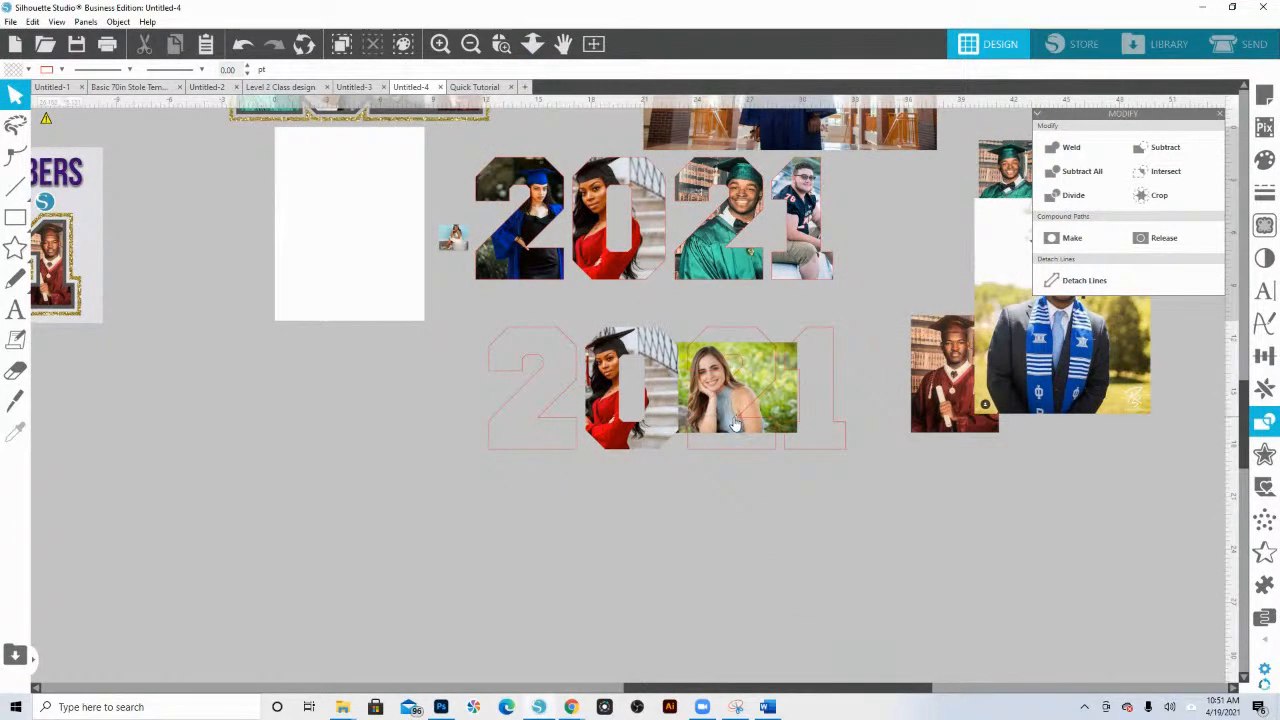
click(790, 389)
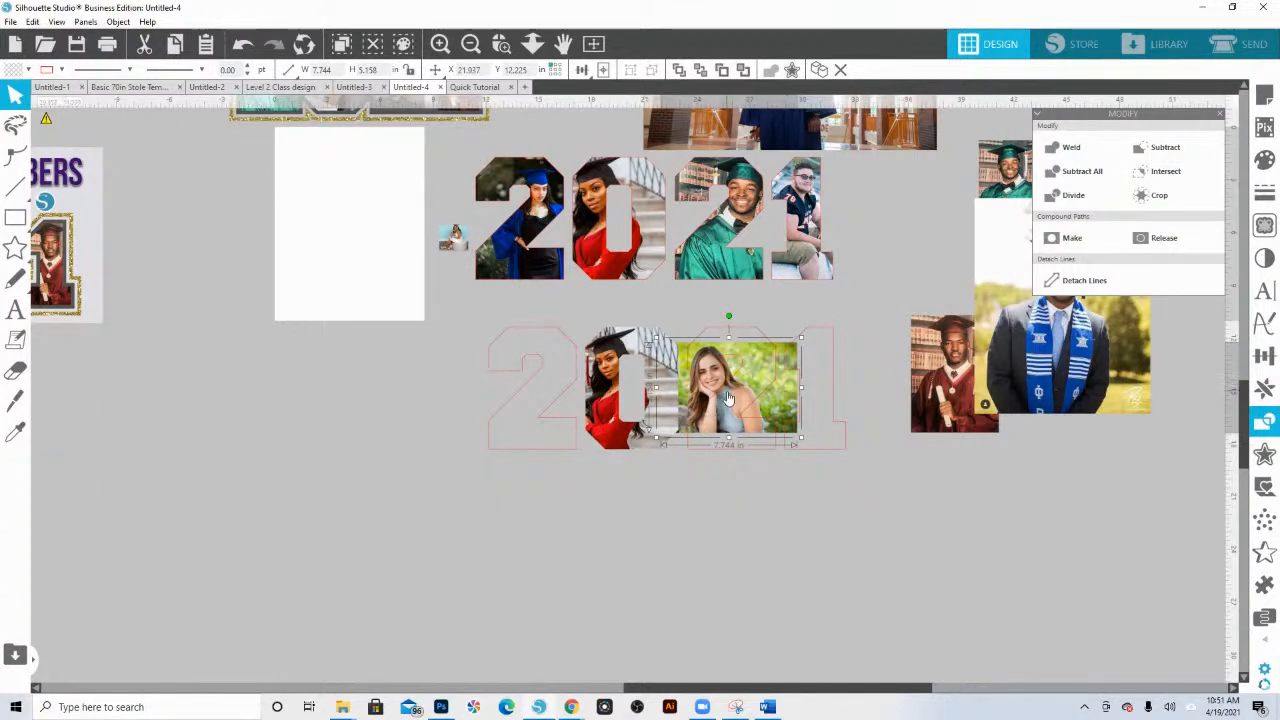
drag(801, 345, 849, 306)
drag(778, 331, 785, 345)
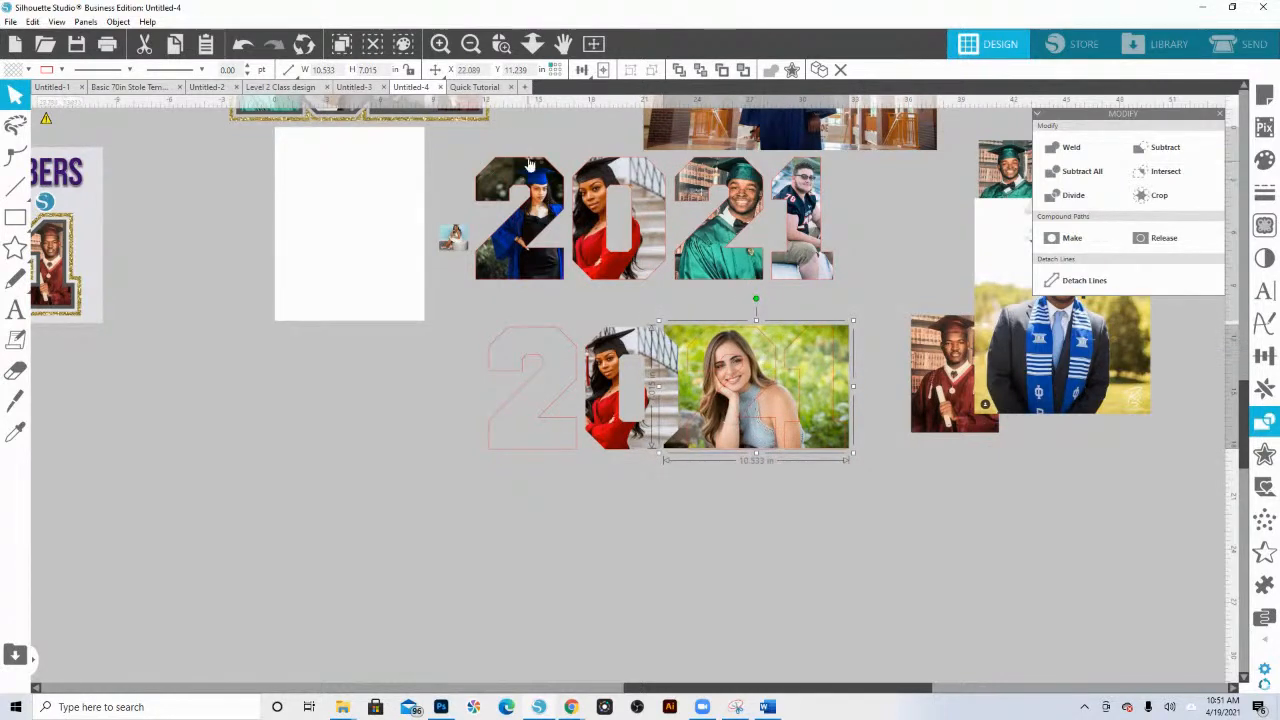
- Nudge the blue-top photo slightly down and right to adjust the face within the second 2's outline
click(501, 43)
drag(812, 415, 902, 508)
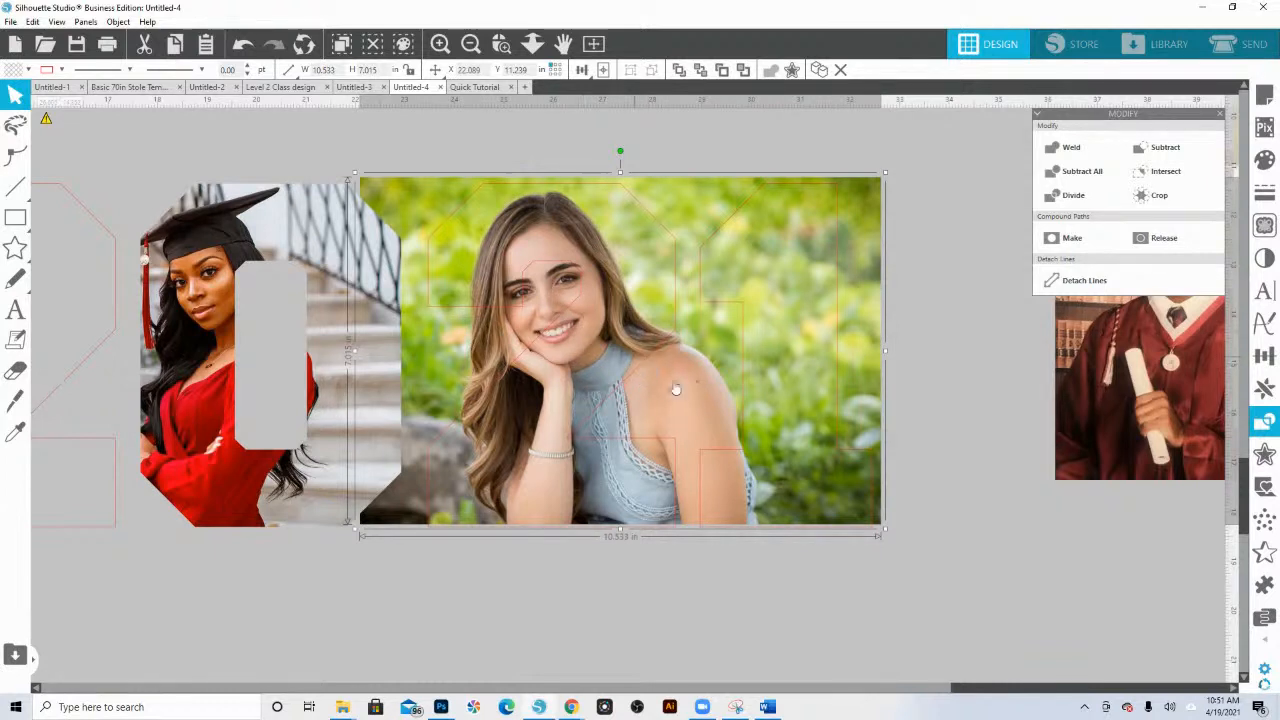
drag(688, 384, 691, 392)
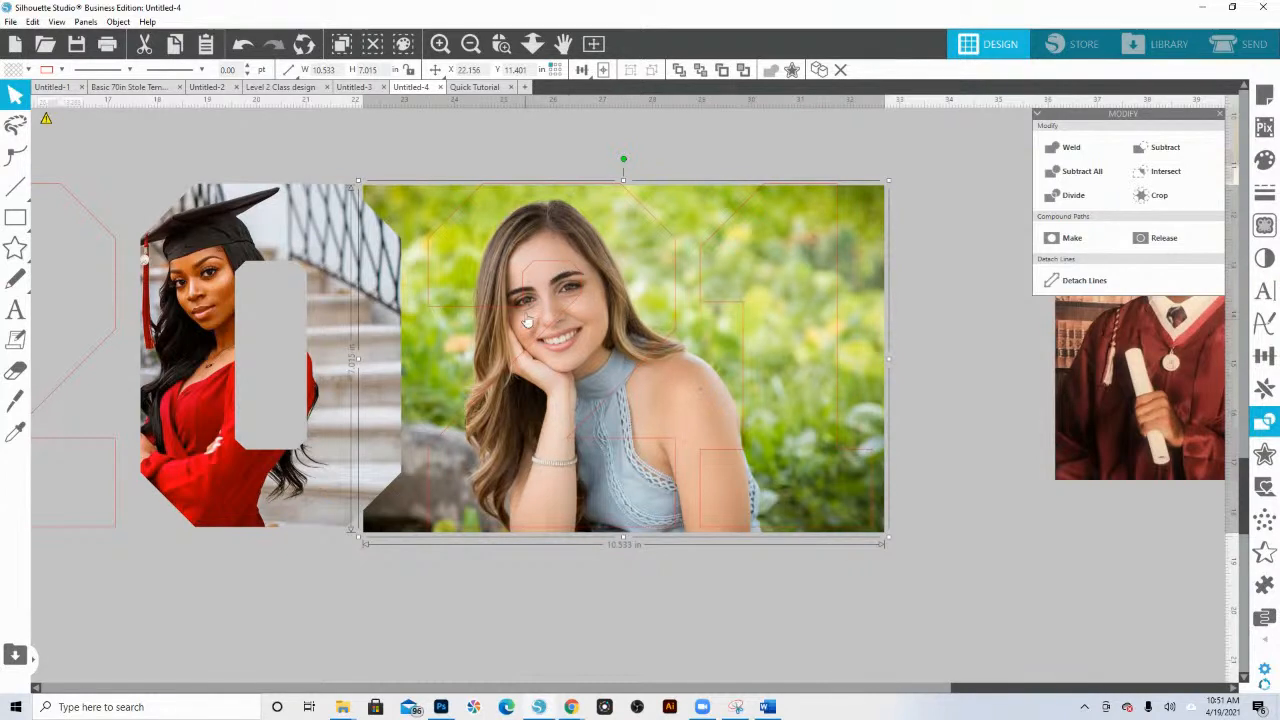
- Try the blue-top photo in different positions over the second 2 and the 1 of the lower 2021
drag(631, 405, 712, 410)
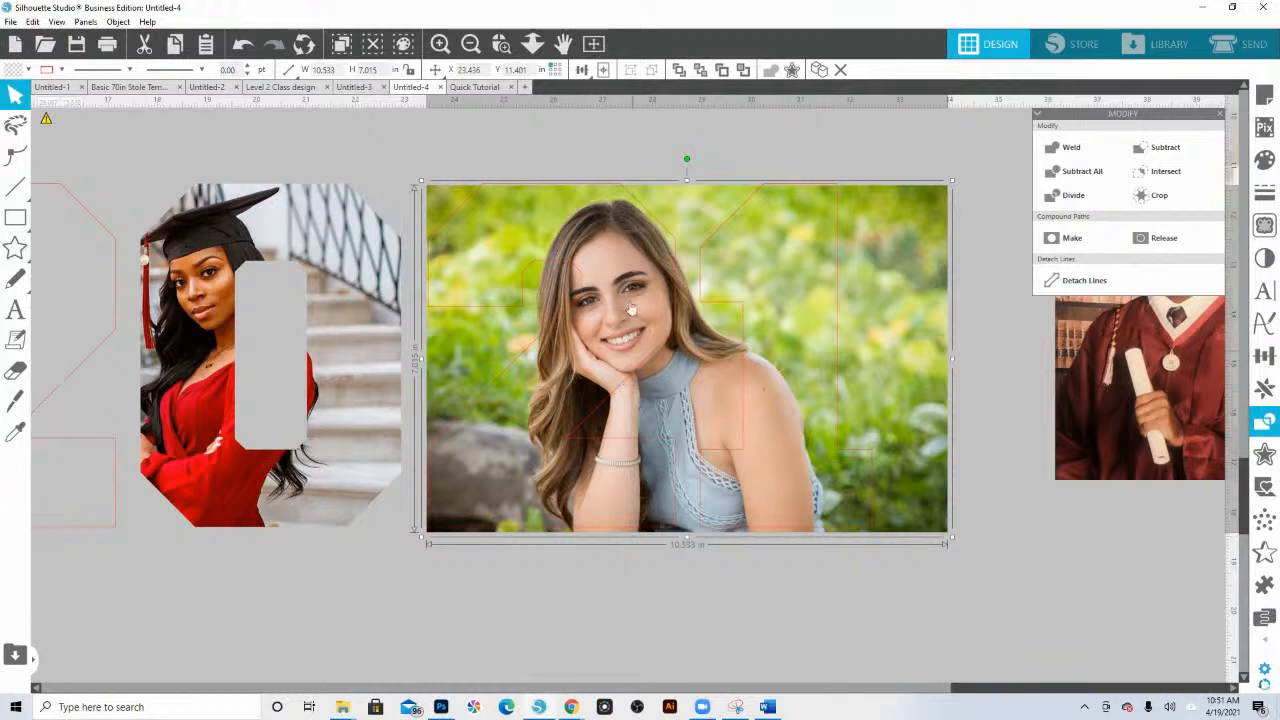
drag(676, 222, 677, 219)
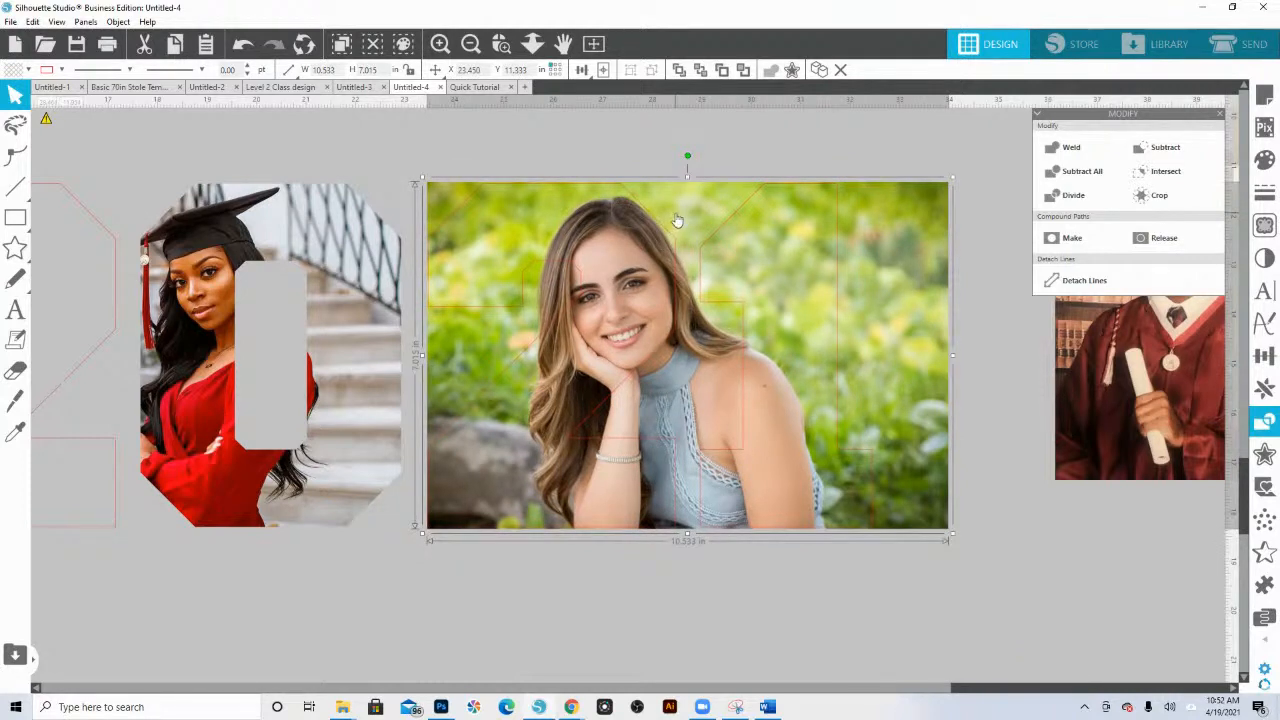
drag(673, 216, 848, 210)
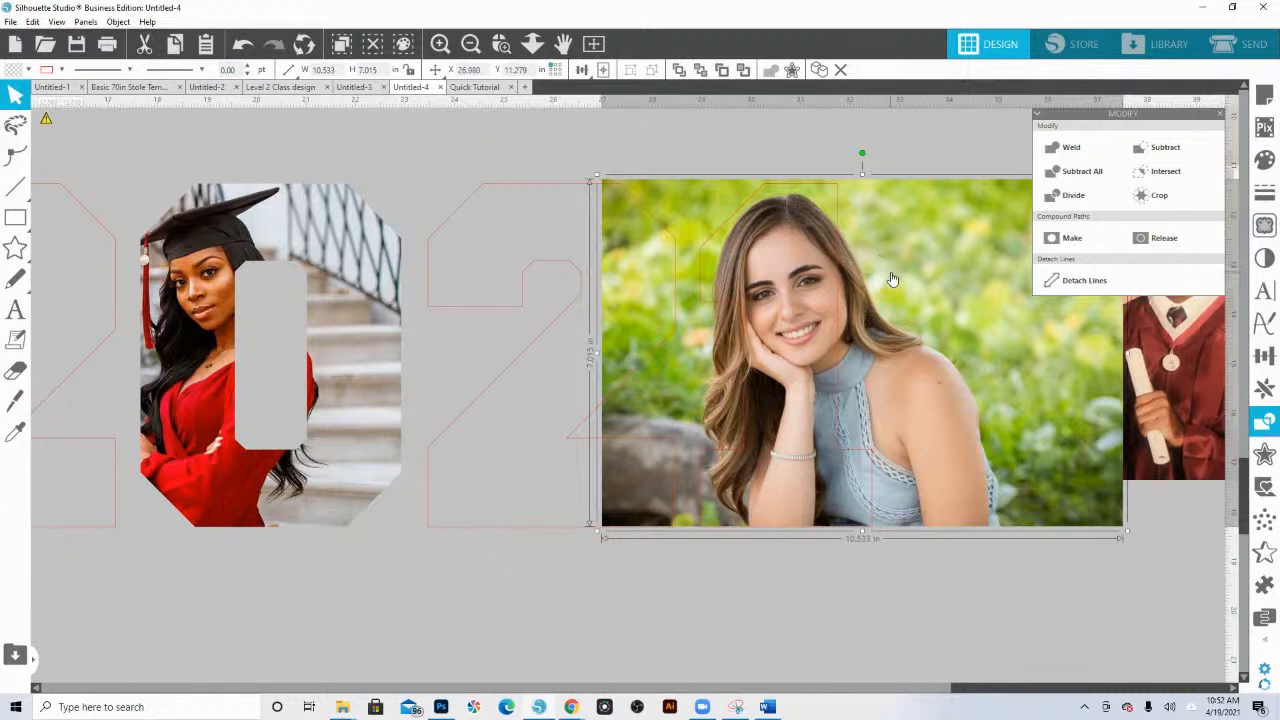
drag(926, 286, 930, 290)
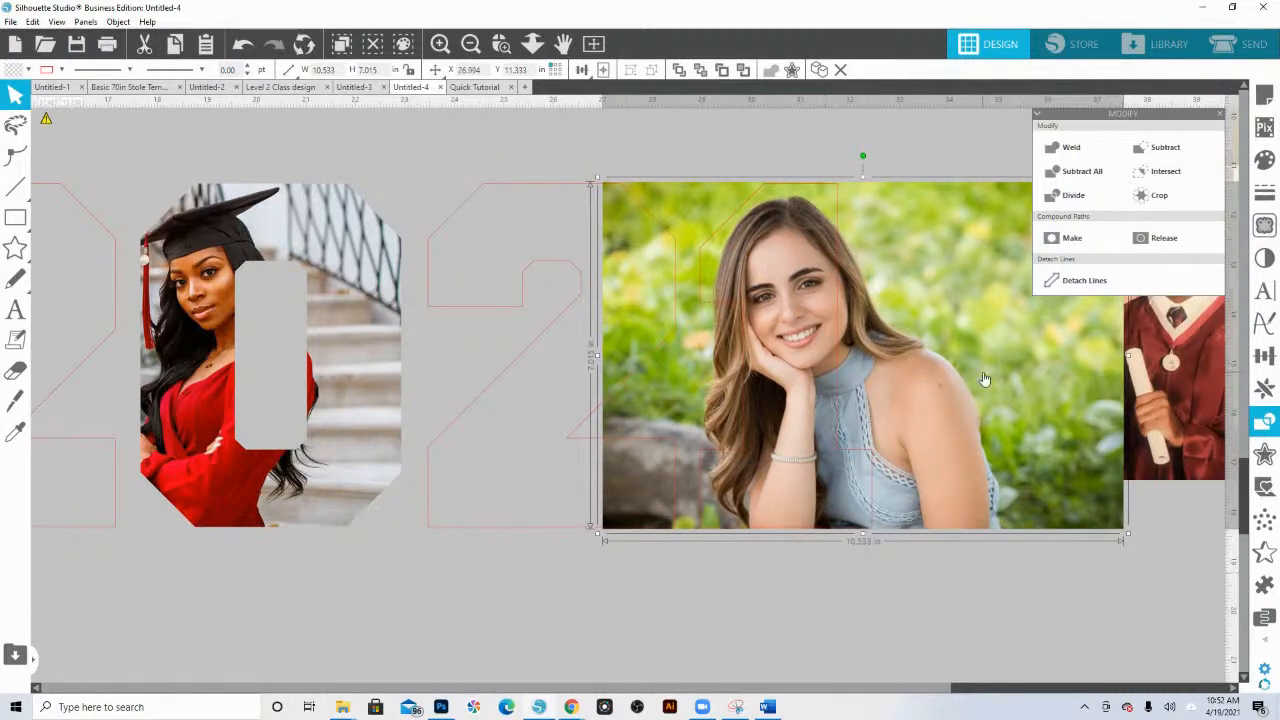
- Move the blue-top photo over the first 2 of the lower 2021, flip it horizontally, and align the face within the outline
drag(1025, 428, 388, 410)
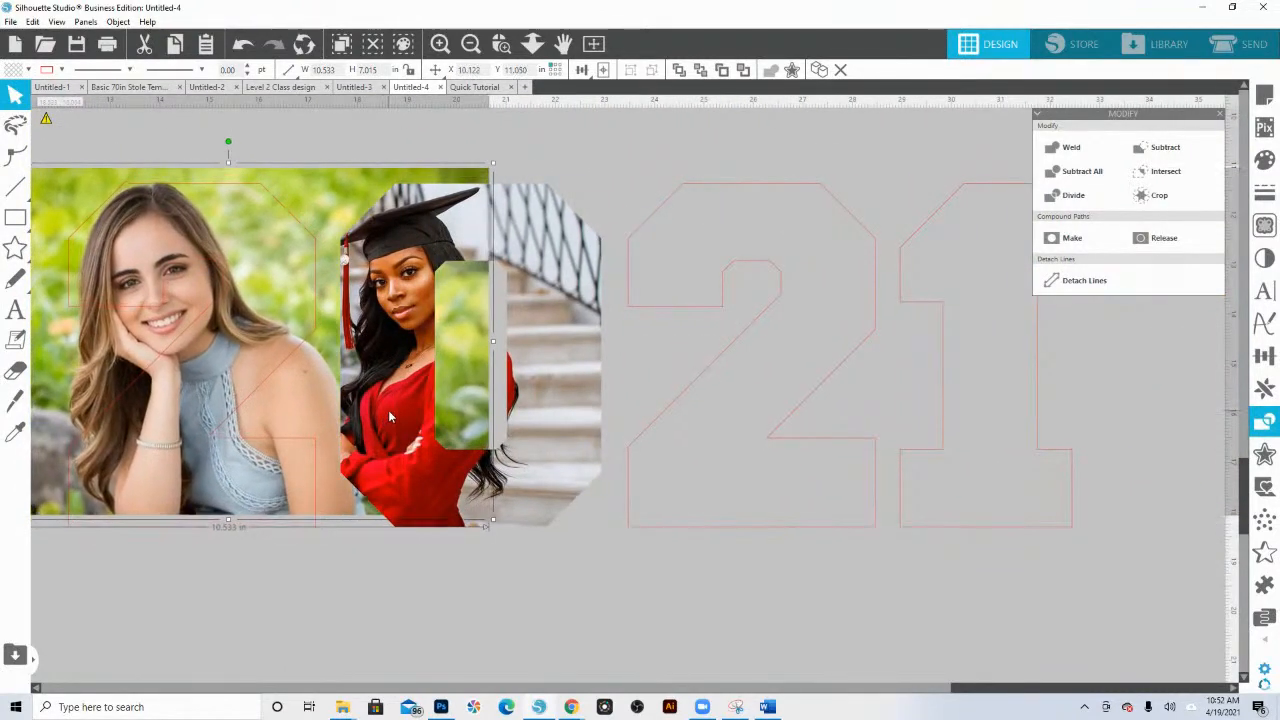
right_click(340, 205)
click(365, 332)
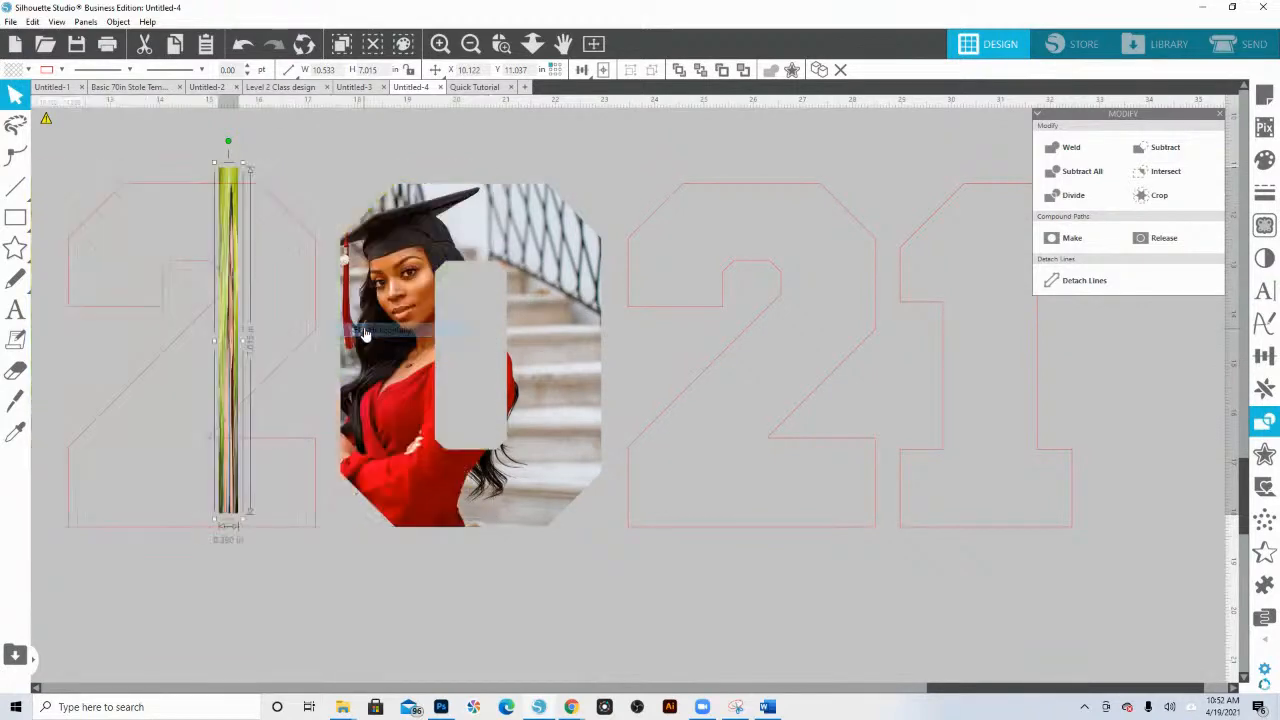
drag(330, 188, 263, 185)
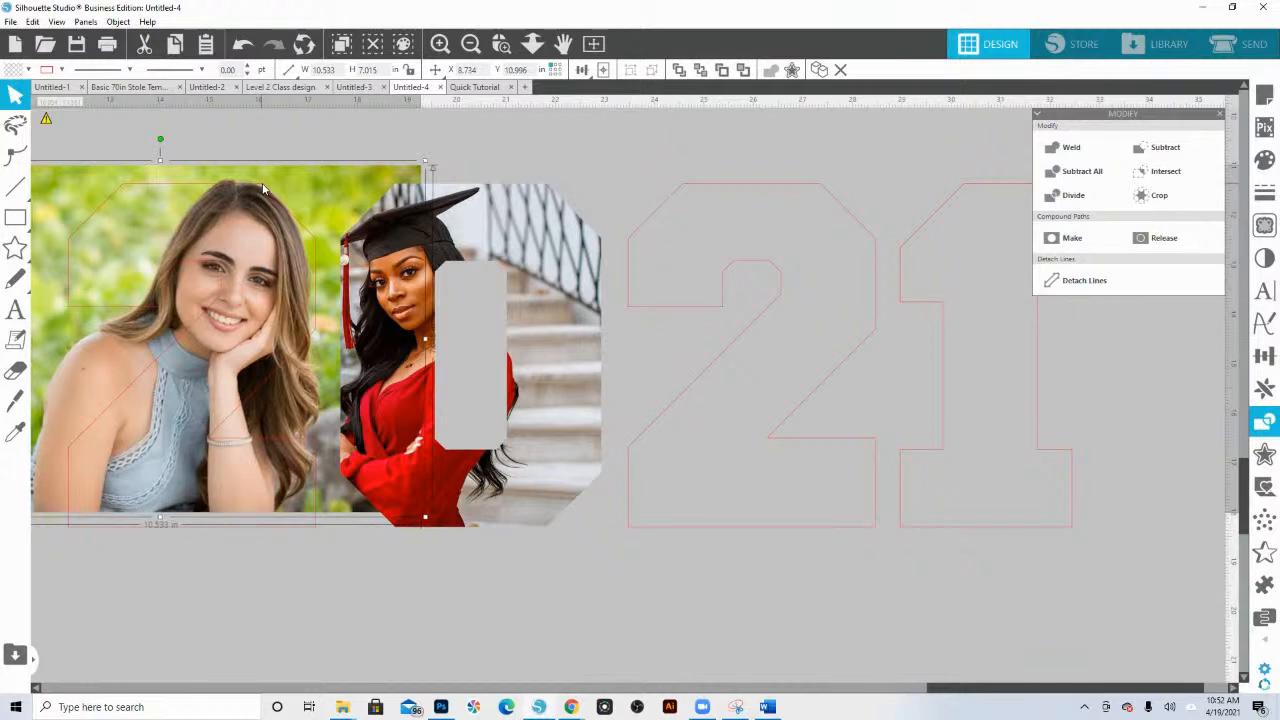
click(501, 43)
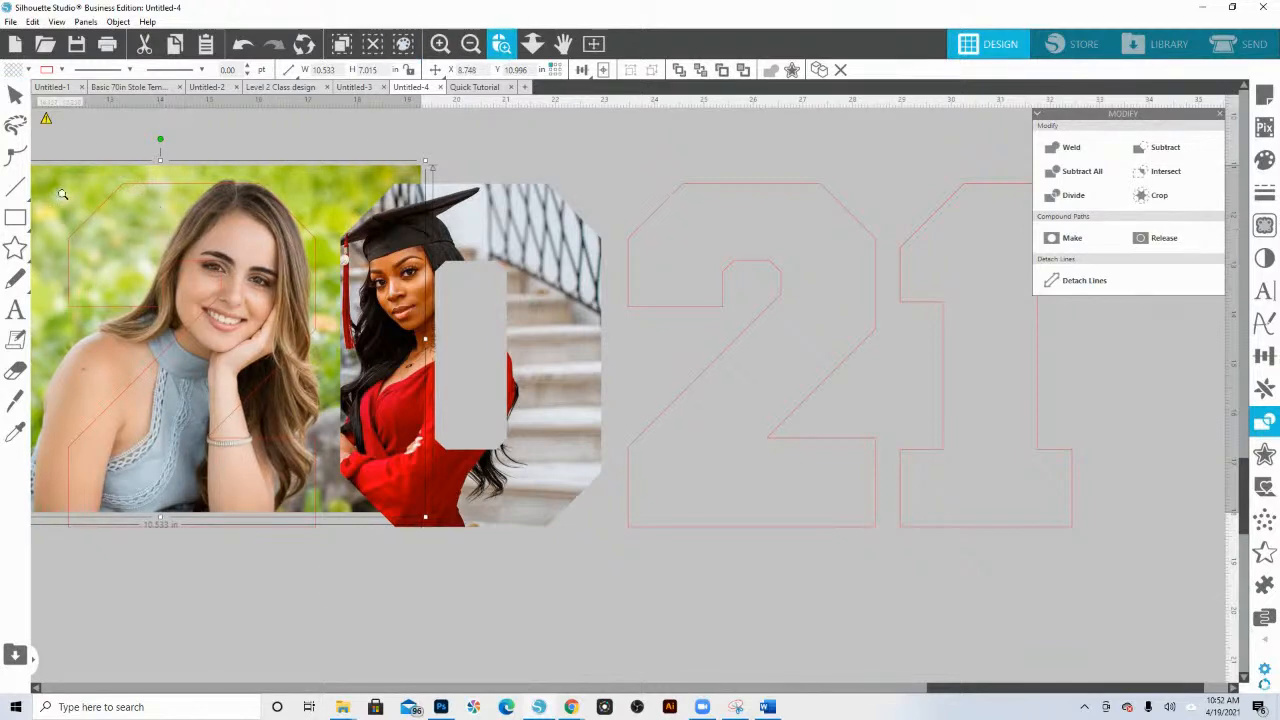
drag(62, 194, 423, 633)
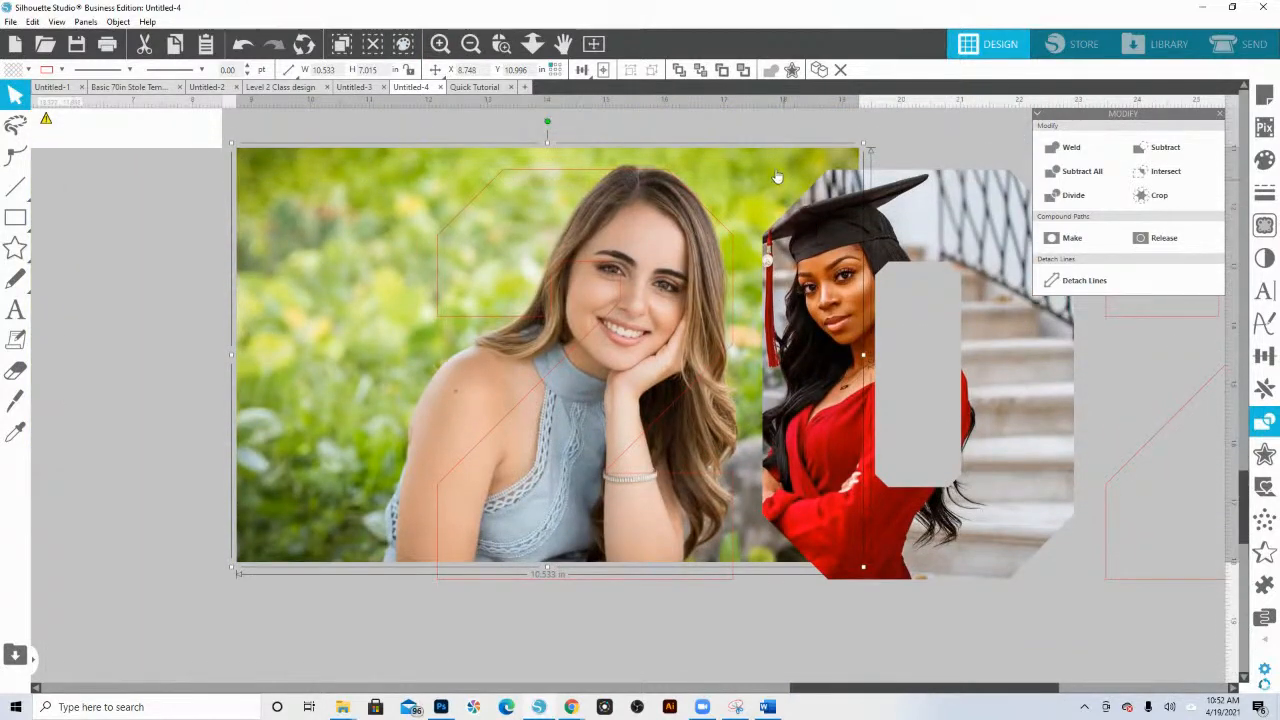
drag(717, 196, 749, 214)
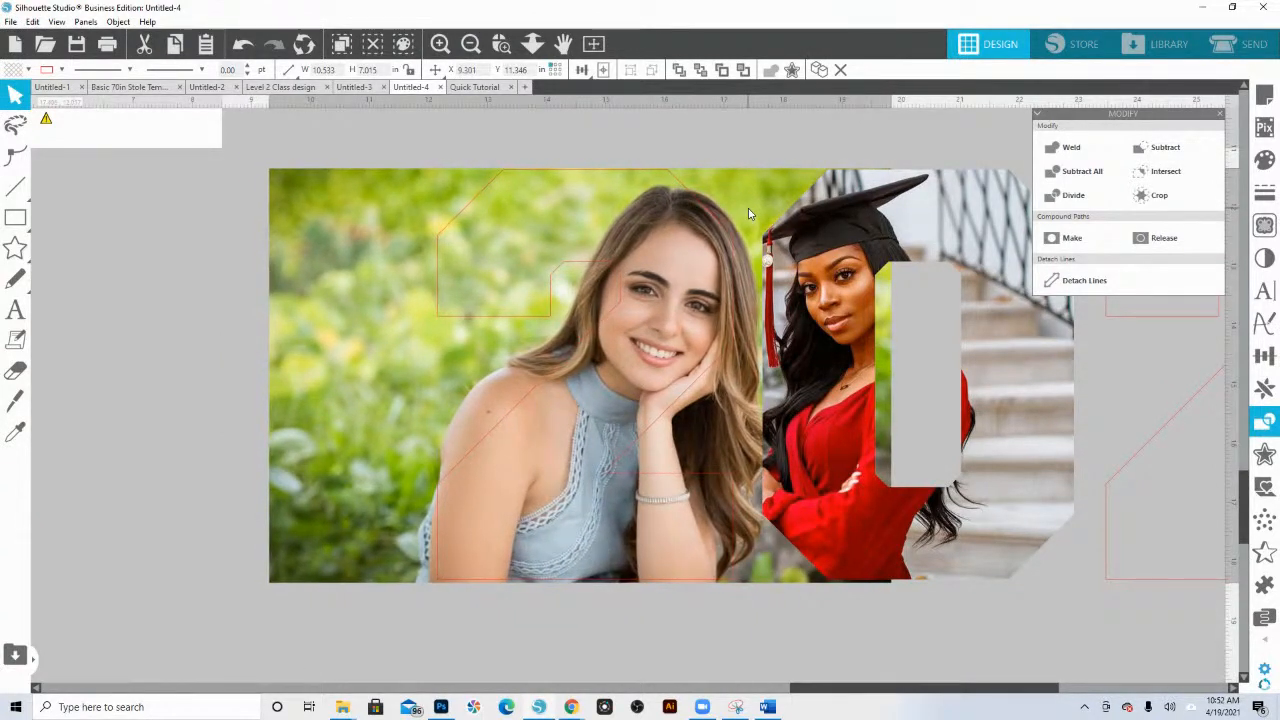
- Set a copy of the blue-top photo aside near the second 2, then crop the original to the first 2's outline
click(237, 391)
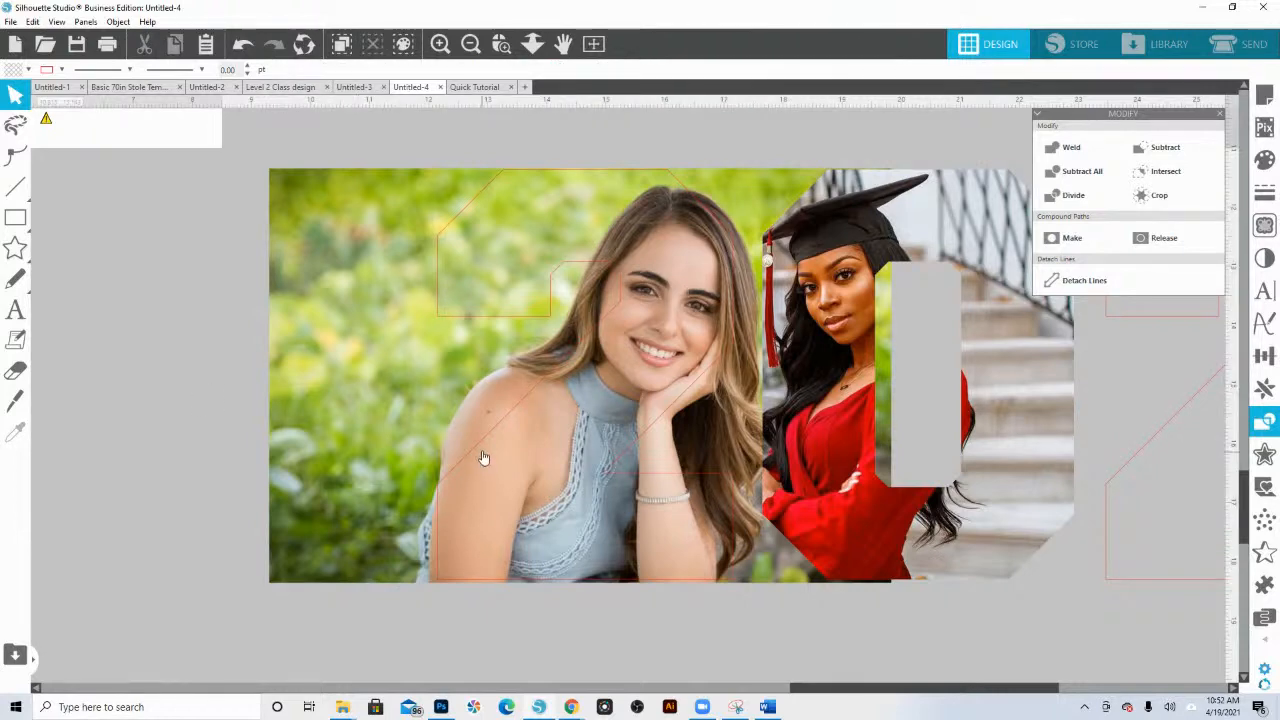
click(366, 503)
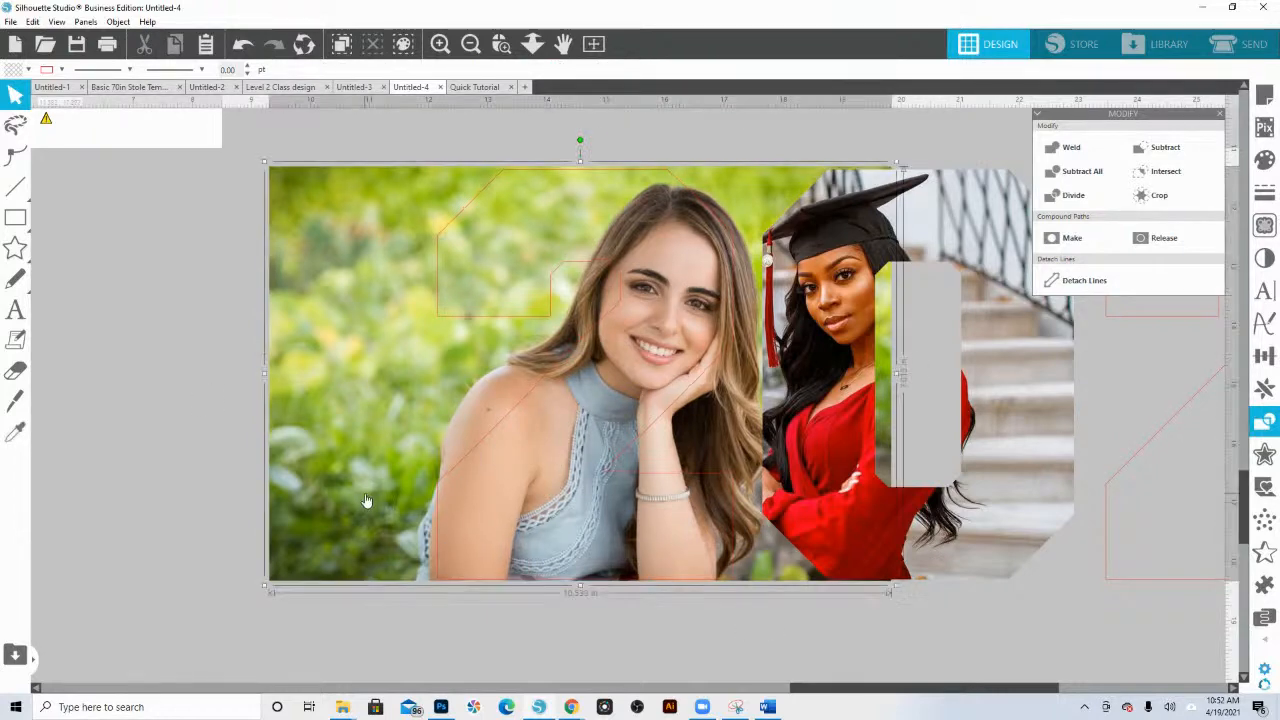
drag(366, 503, 1222, 690)
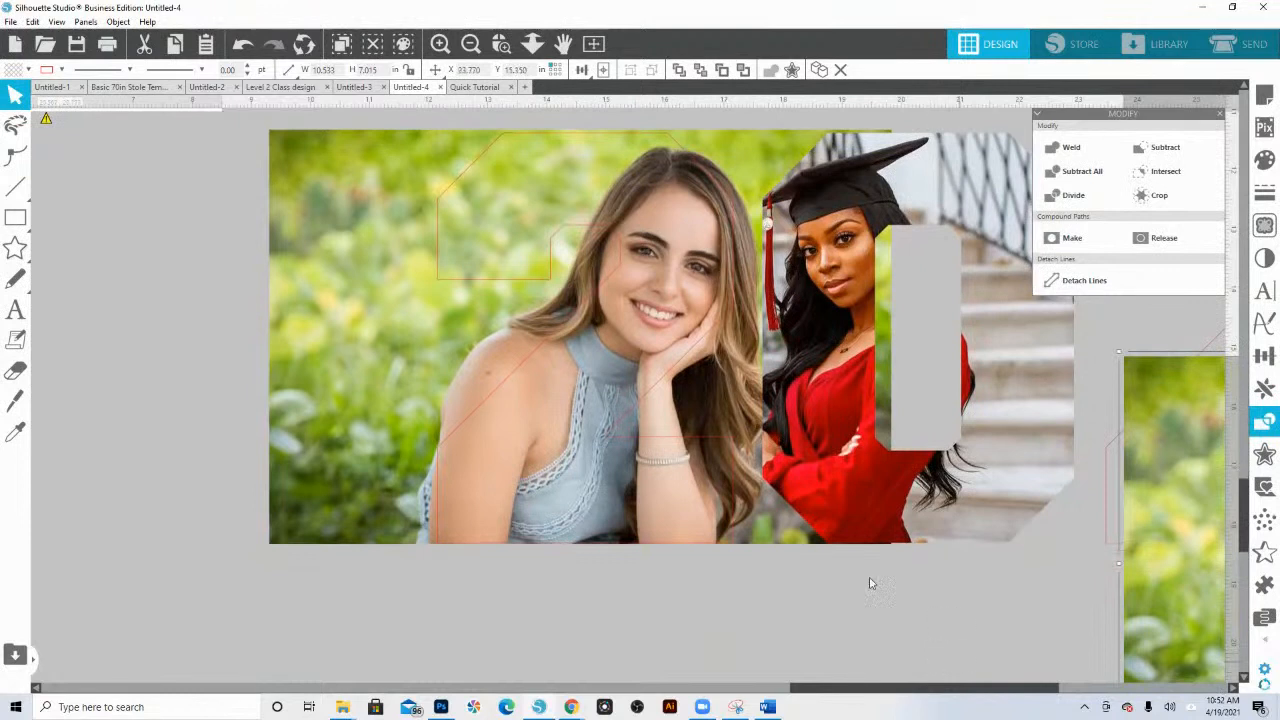
click(507, 496)
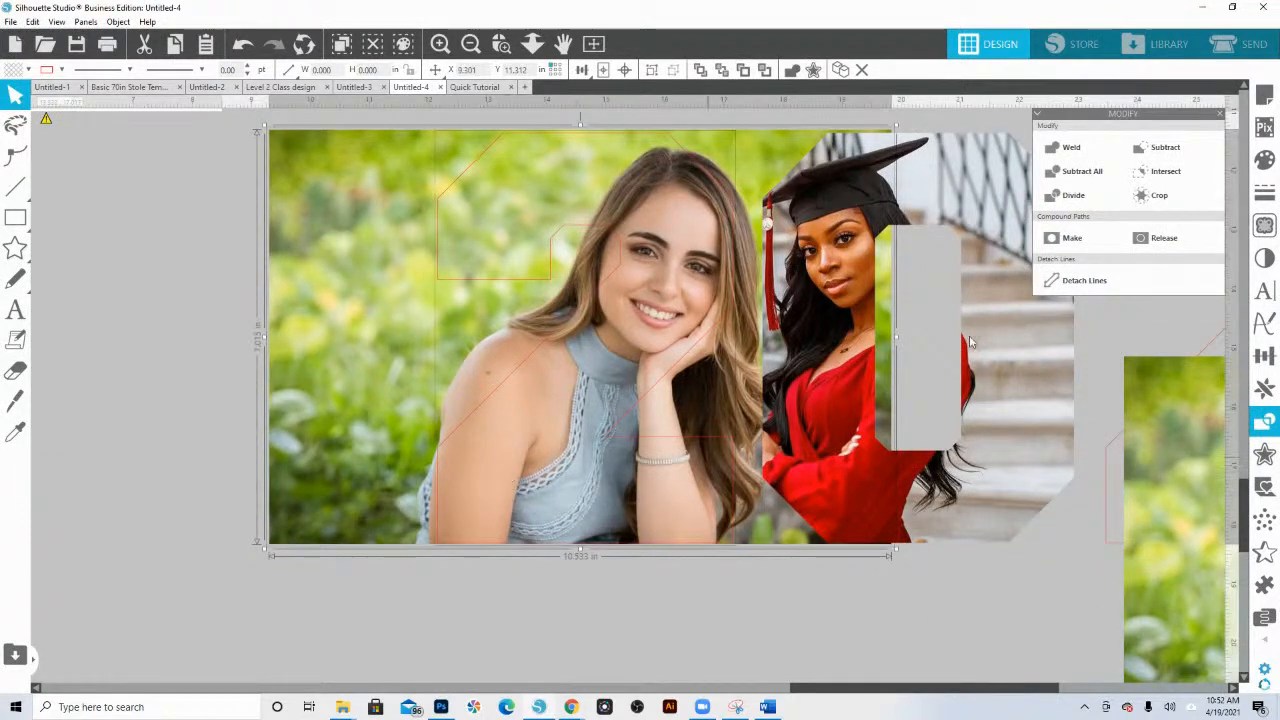
click(1152, 201)
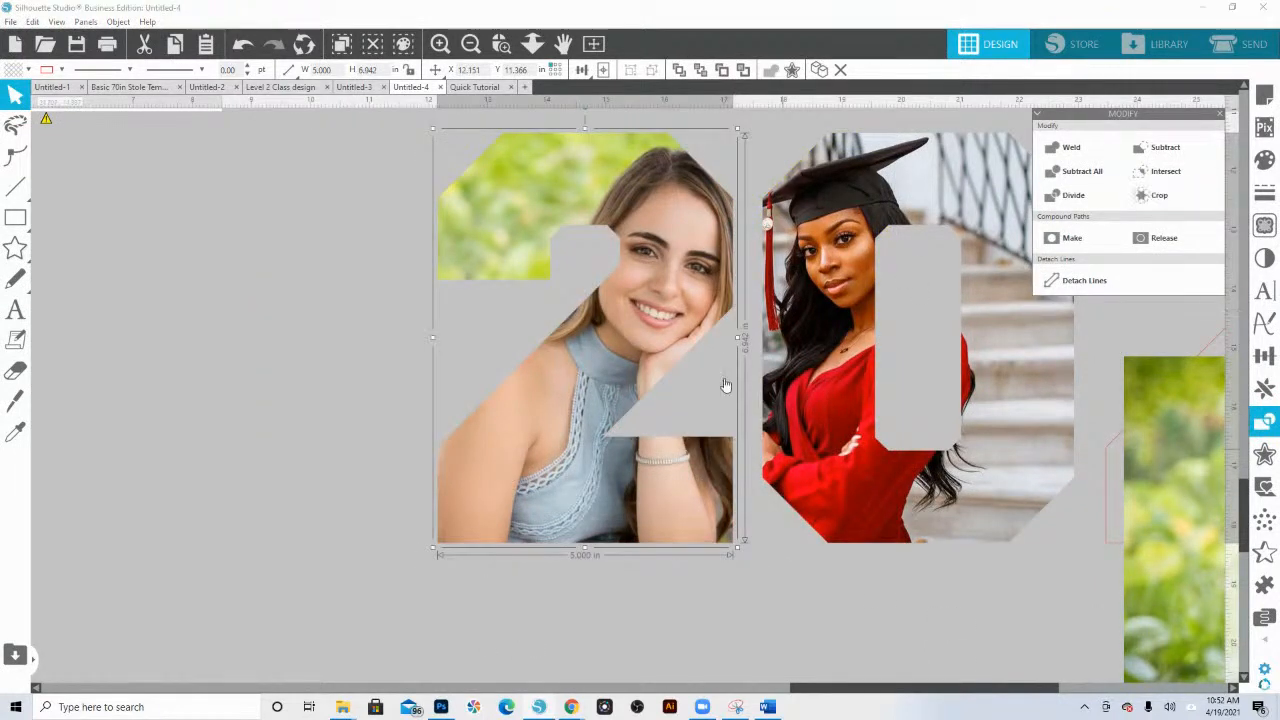
- Send the copied blue-top photo behind the remaining outlines and align it so the face falls within the 1
drag(929, 620, 351, 549)
drag(886, 418, 880, 256)
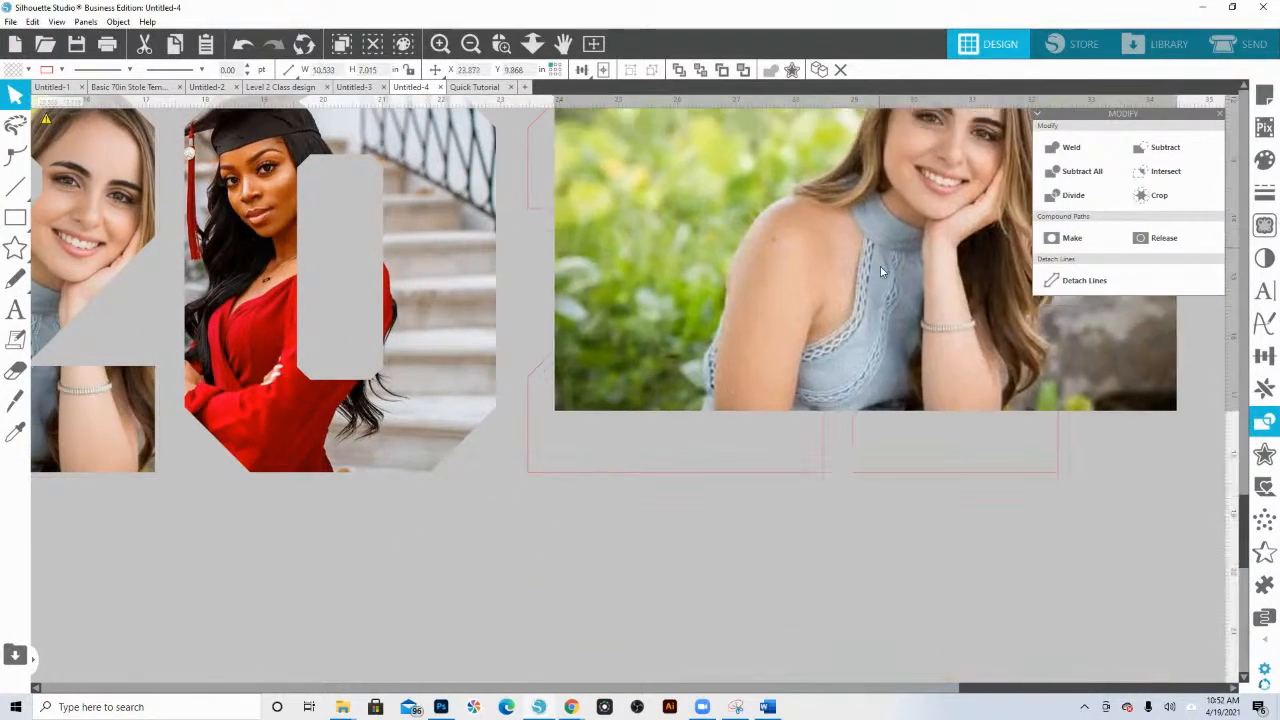
right_click(1022, 348)
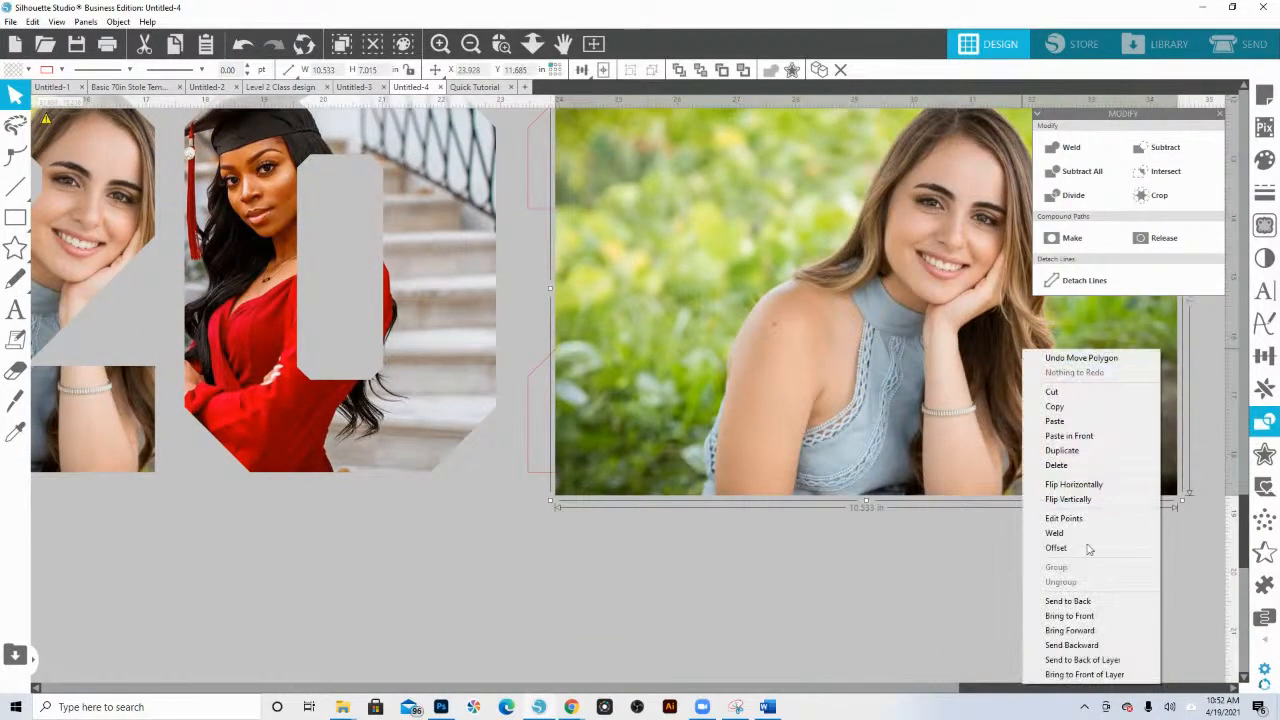
click(1084, 602)
scroll(1050, 587, up, 3)
mouse_move(1094, 445)
mouse_down()
mouse_move(1080, 415)
mouse_move(1092, 425)
mouse_up()
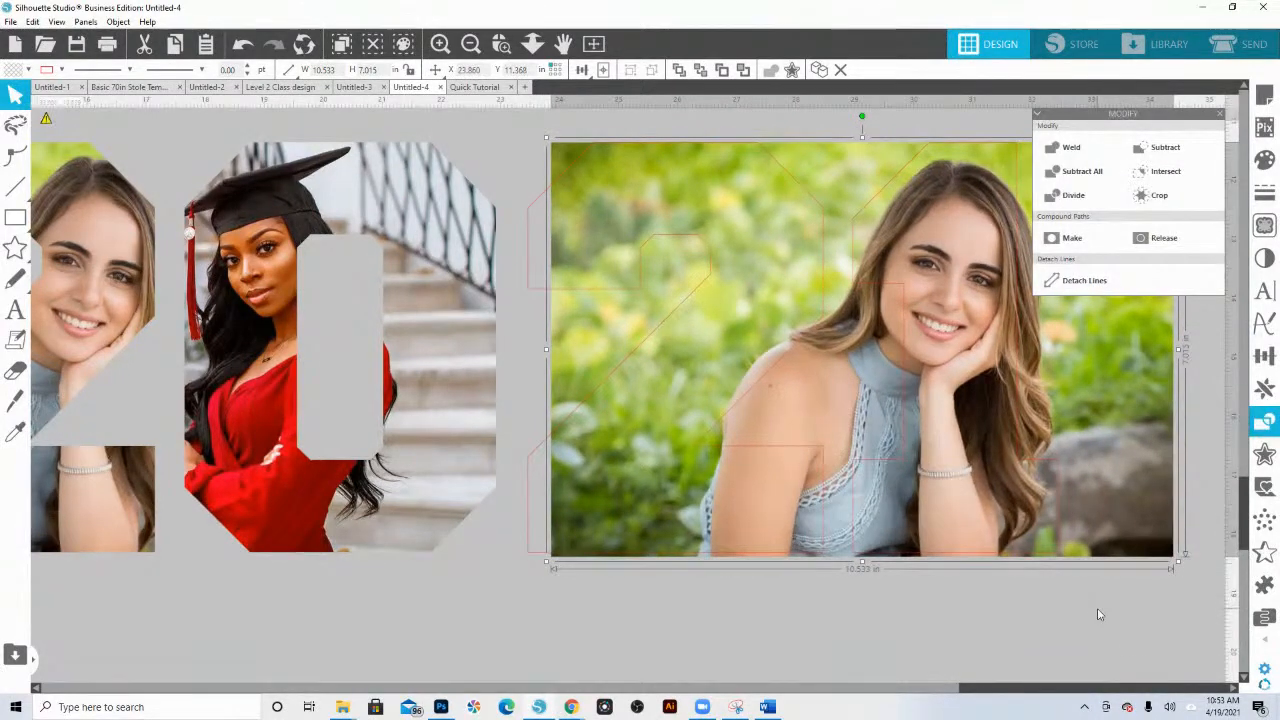
- Place another copy of the blue-top photo below the digits and crop the aligned one to the 1's outline
drag(1112, 504, 904, 714)
drag(1086, 551, 1050, 423)
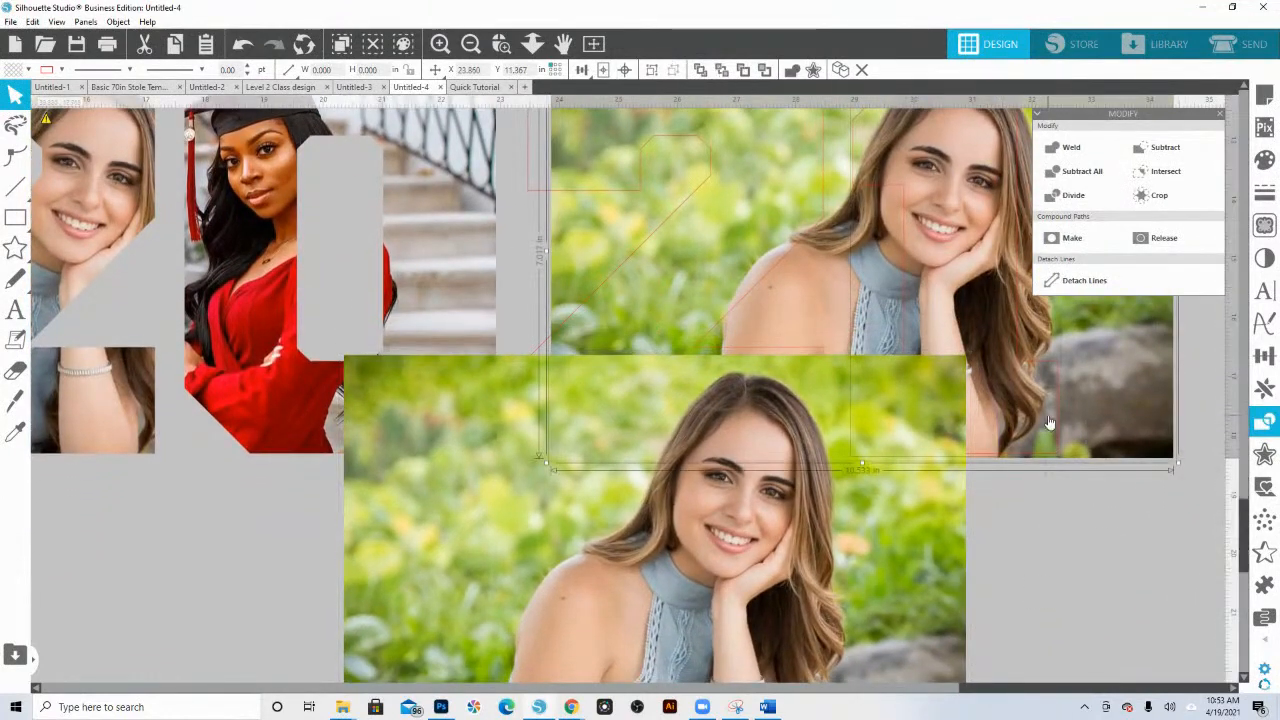
click(1155, 195)
- Flip the spare blue-top photo horizontally, move it over the second 2, and send it to the back
scroll(1120, 385, up, 1)
click(655, 640)
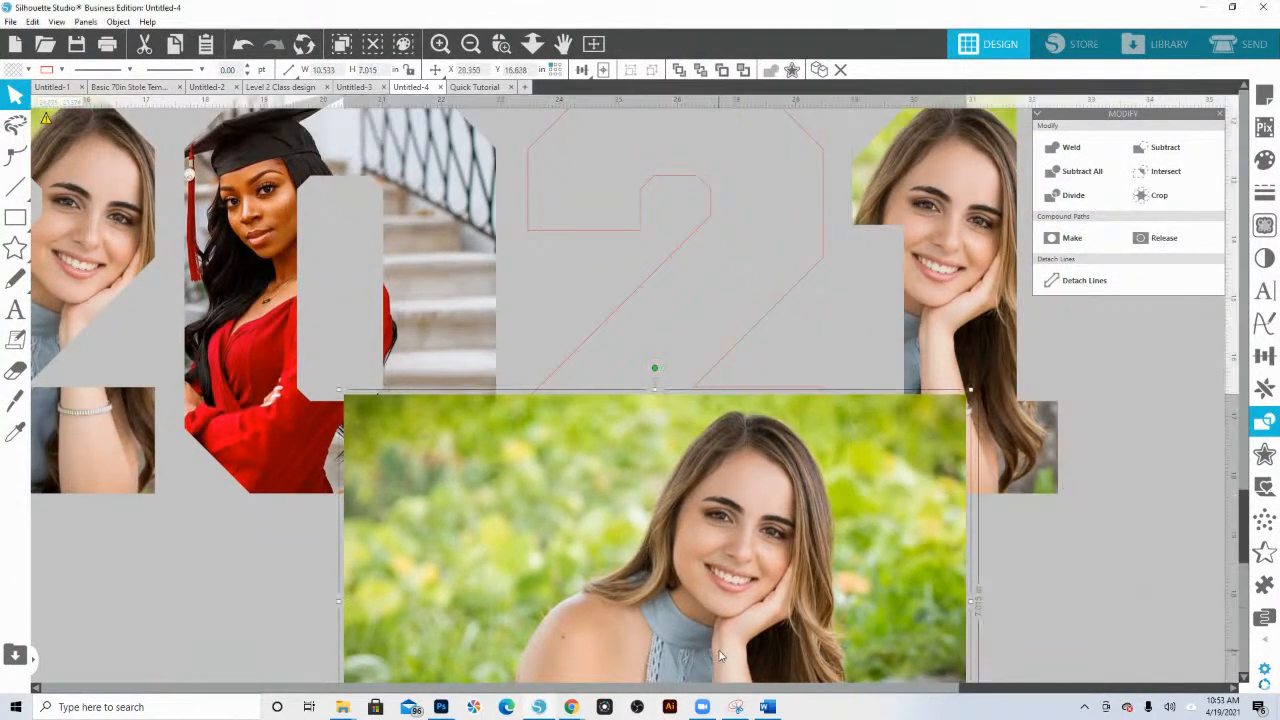
right_click(815, 600)
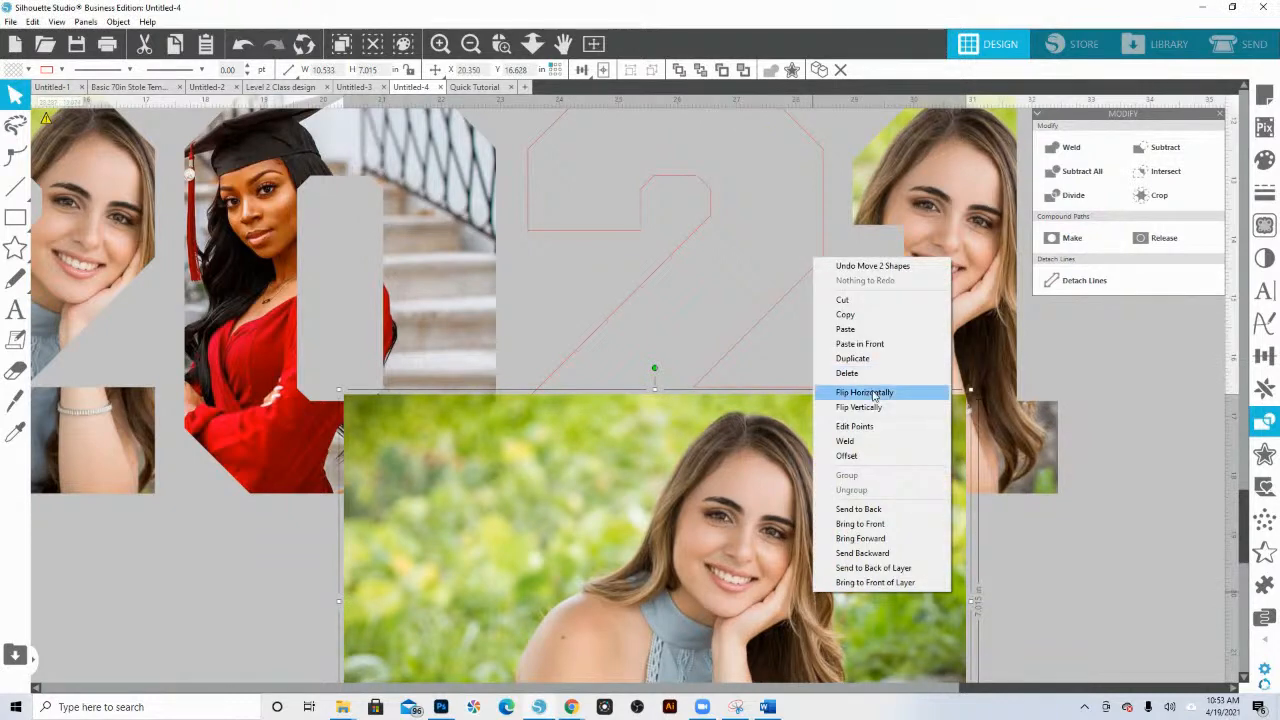
click(840, 391)
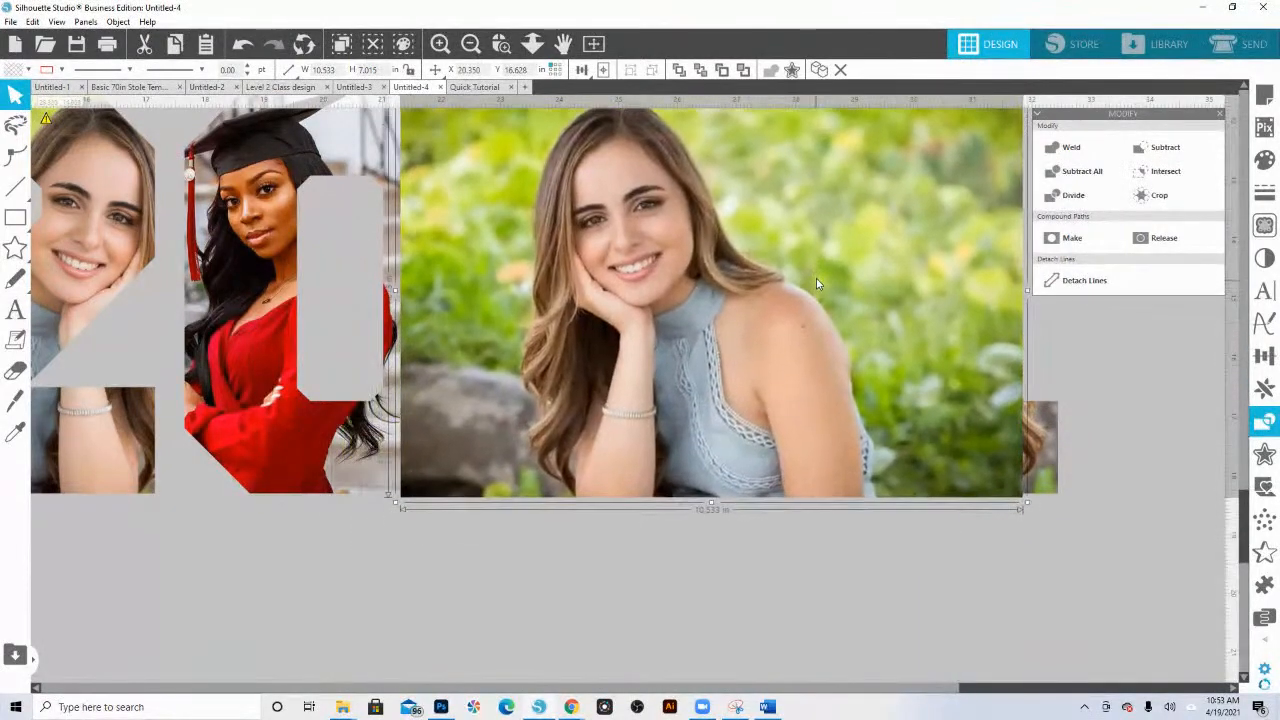
right_click(815, 420)
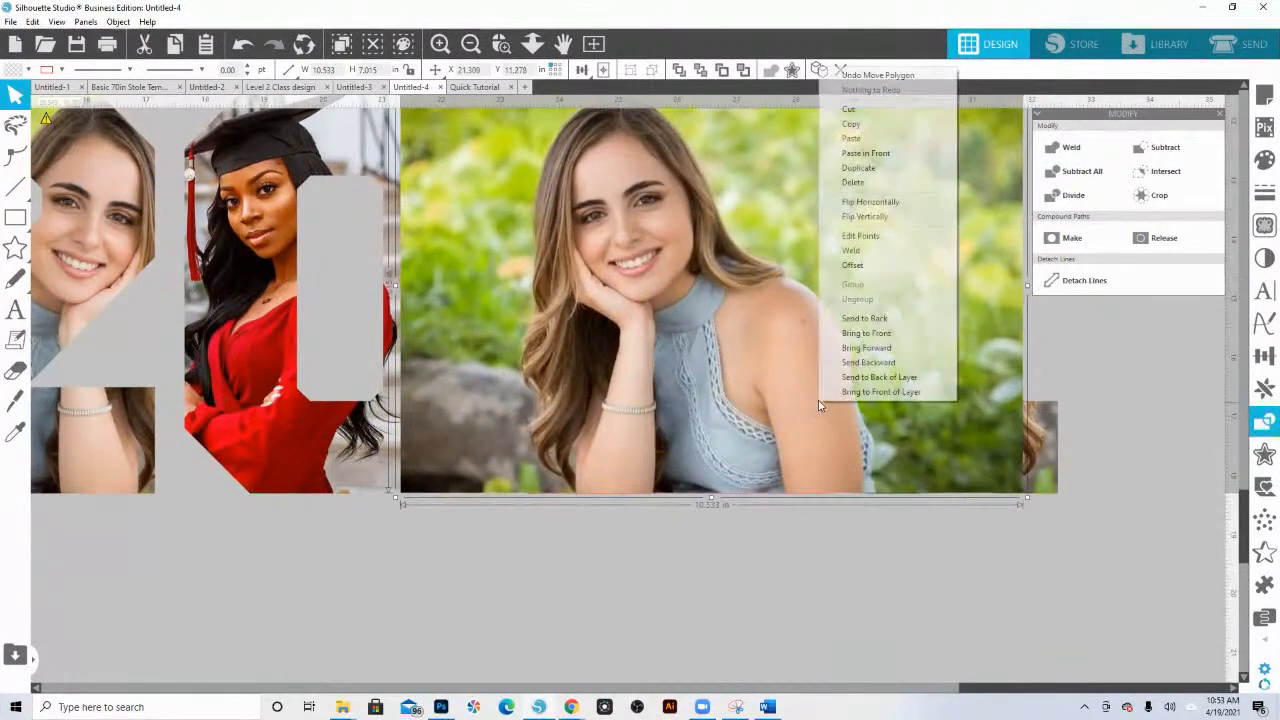
click(873, 319)
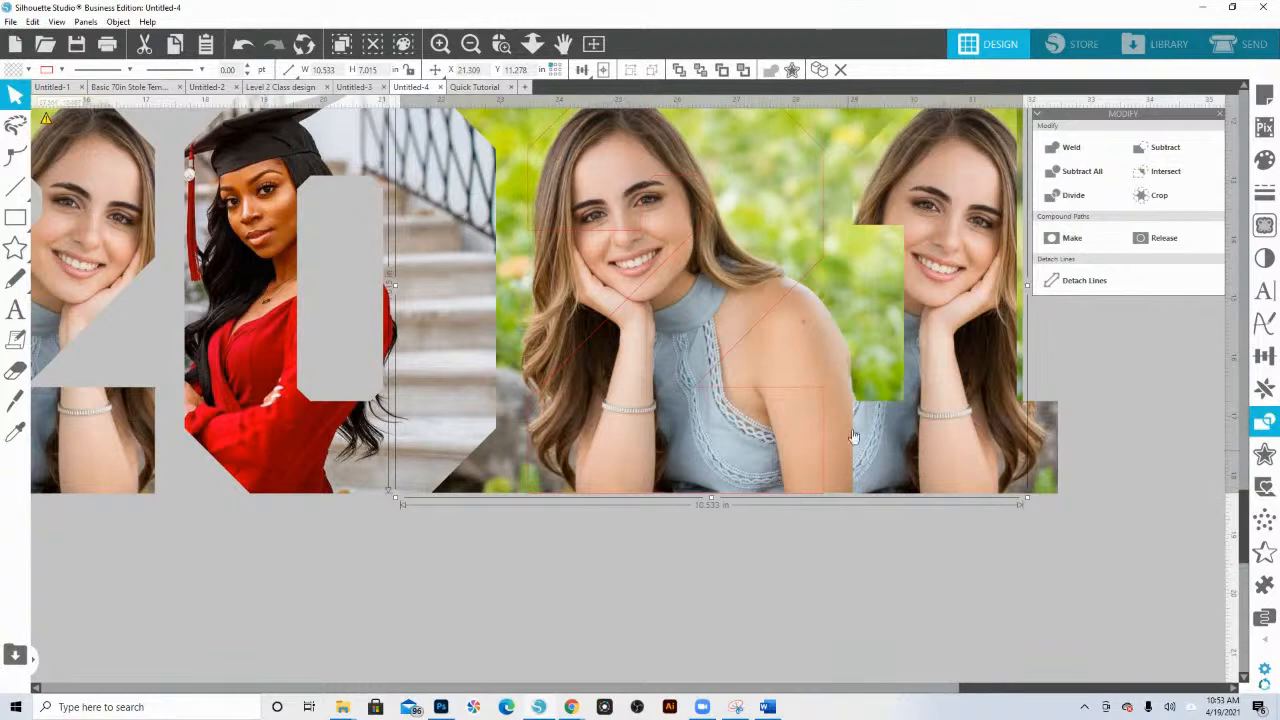
- Align the flipped blue-top photo so the face sits in the second 2's right side, and crop it to that outline
mouse_move(858, 351)
mouse_down()
mouse_move(843, 323)
mouse_move(840, 364)
mouse_up()
right_click(840, 365)
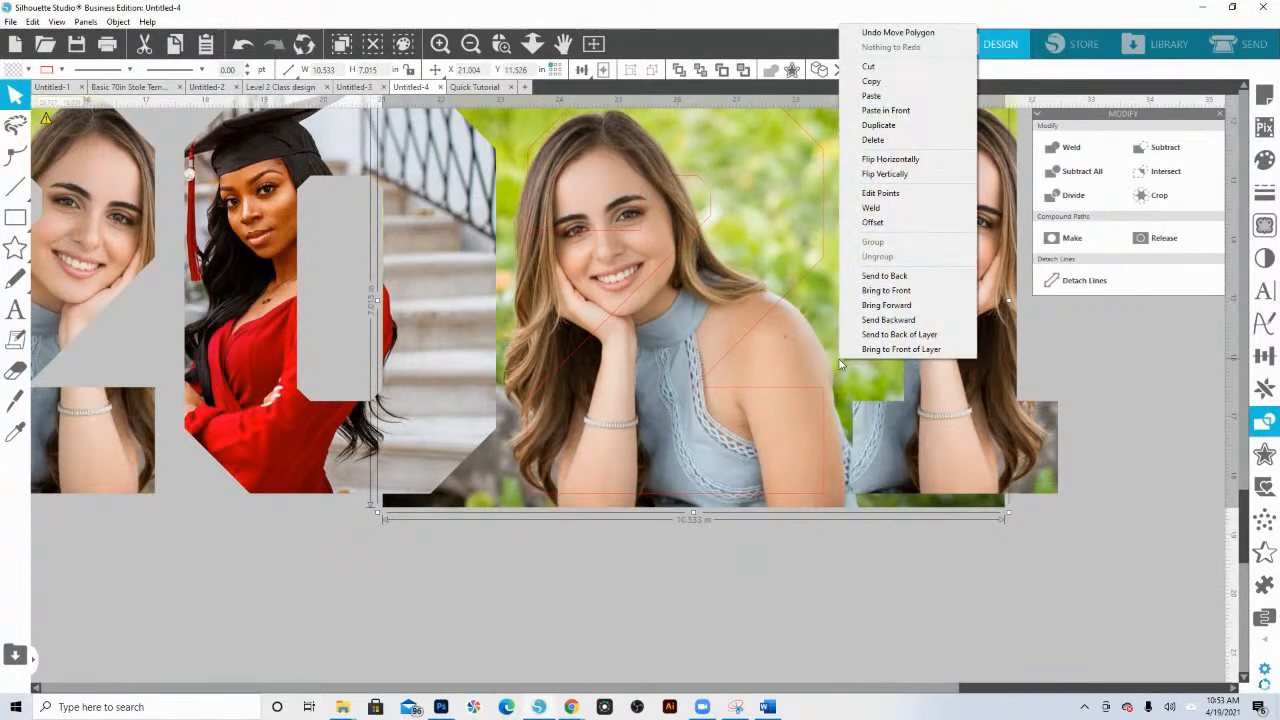
drag(792, 589, 770, 639)
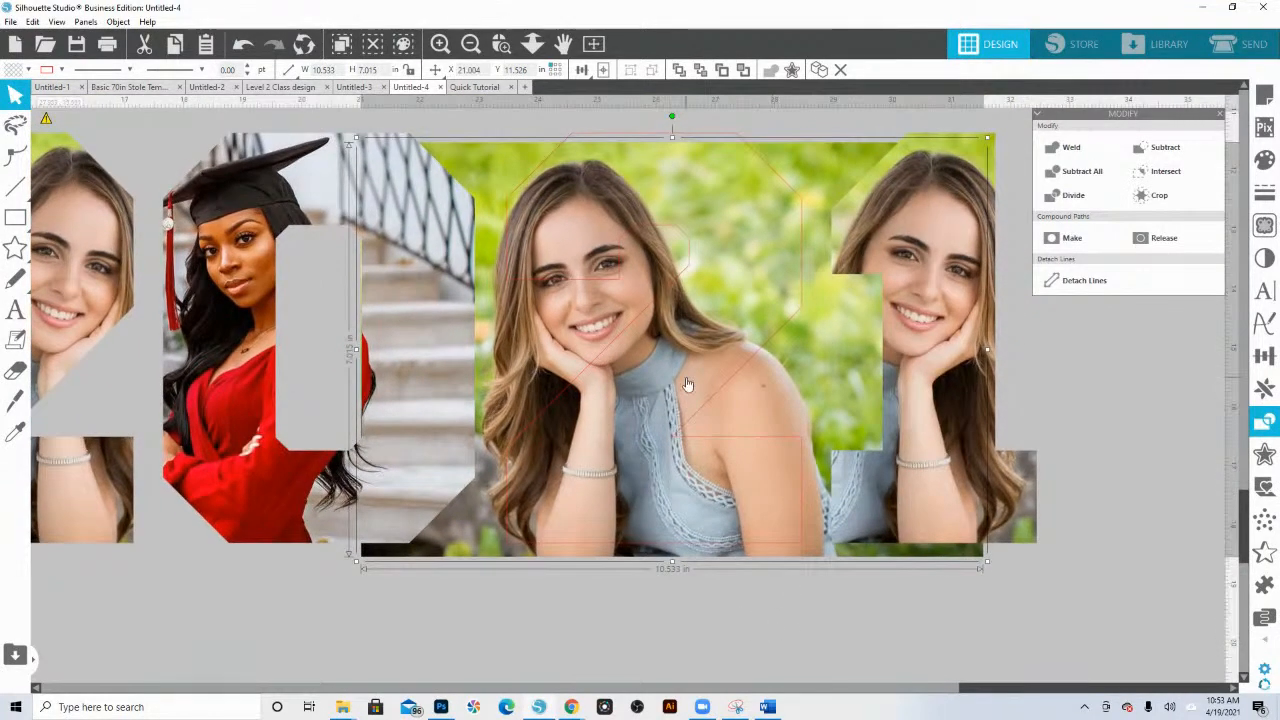
drag(790, 382, 934, 371)
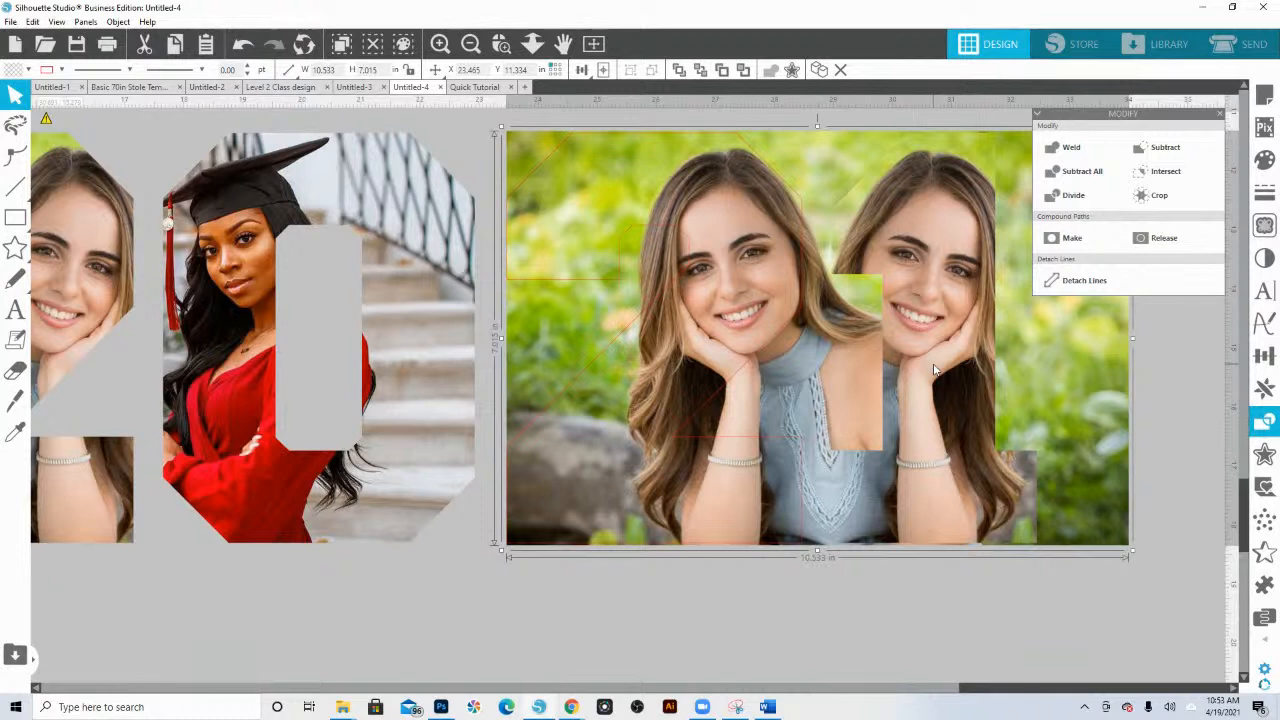
drag(505, 602, 574, 470)
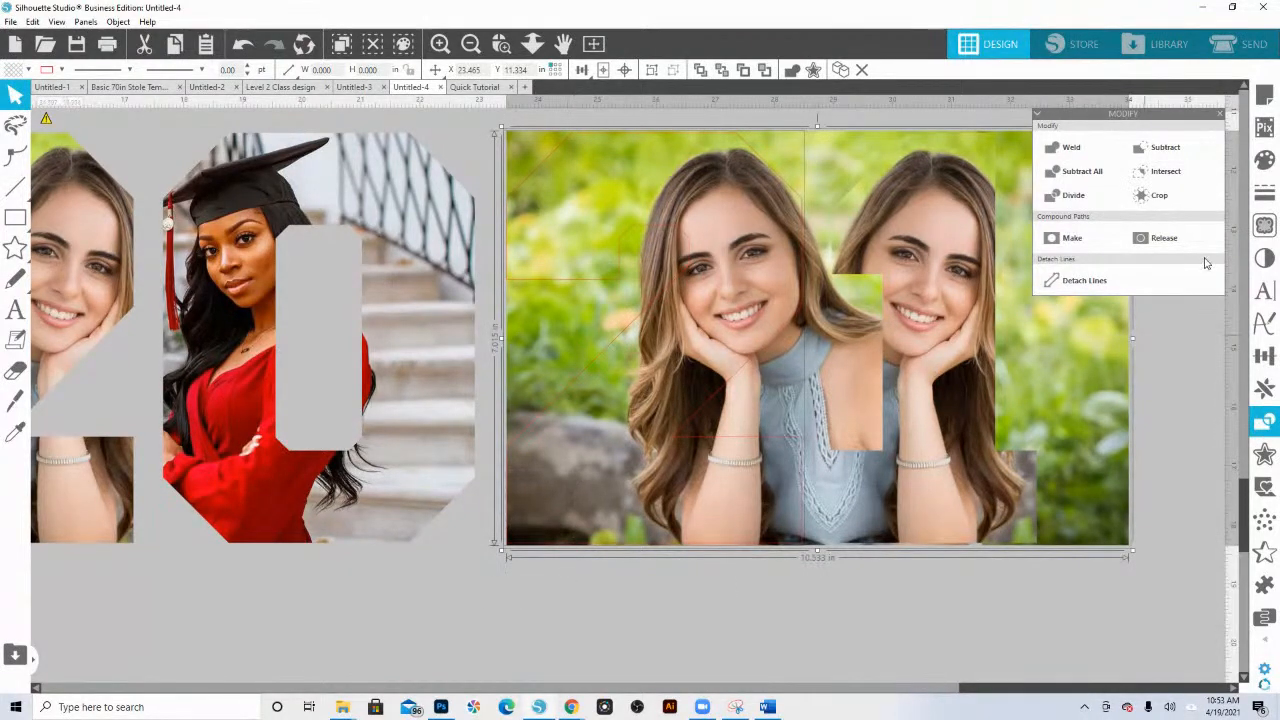
click(1162, 195)
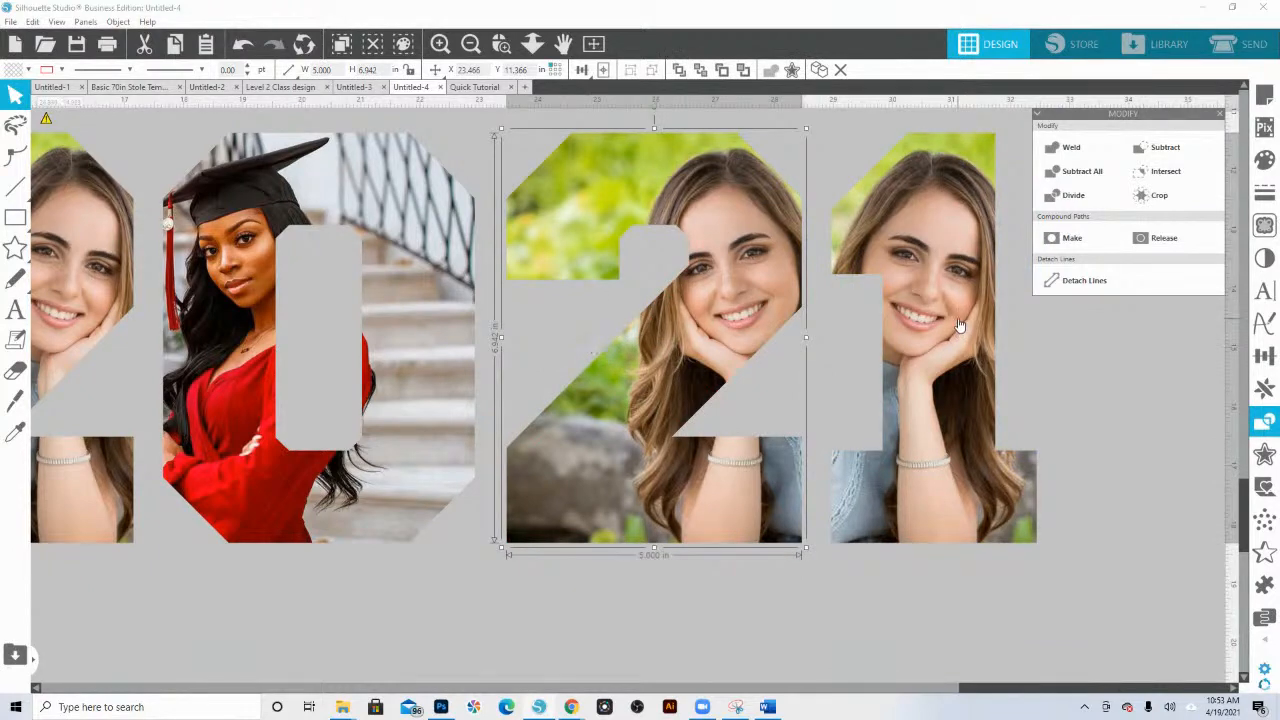
- Clear the photo fill from the second row's second 2 and 1, and give both digit outlines a red line color
drag(768, 538, 1018, 578)
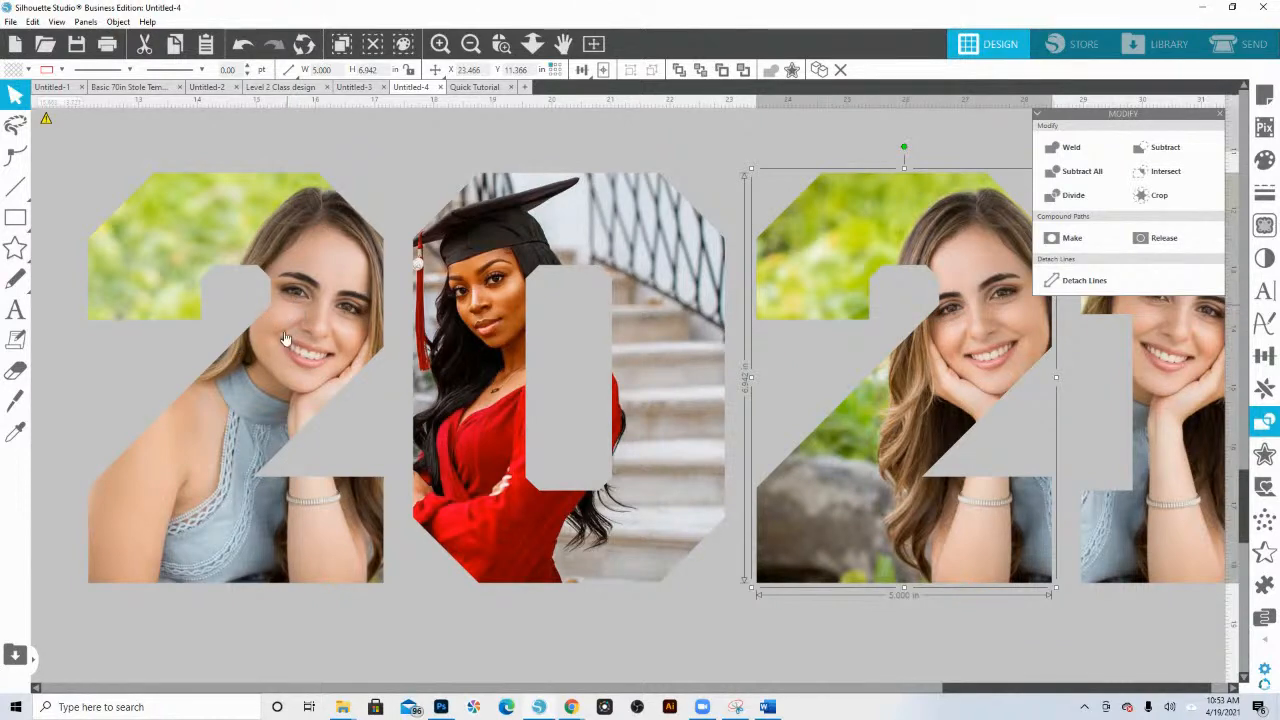
scroll(688, 538, right, 5)
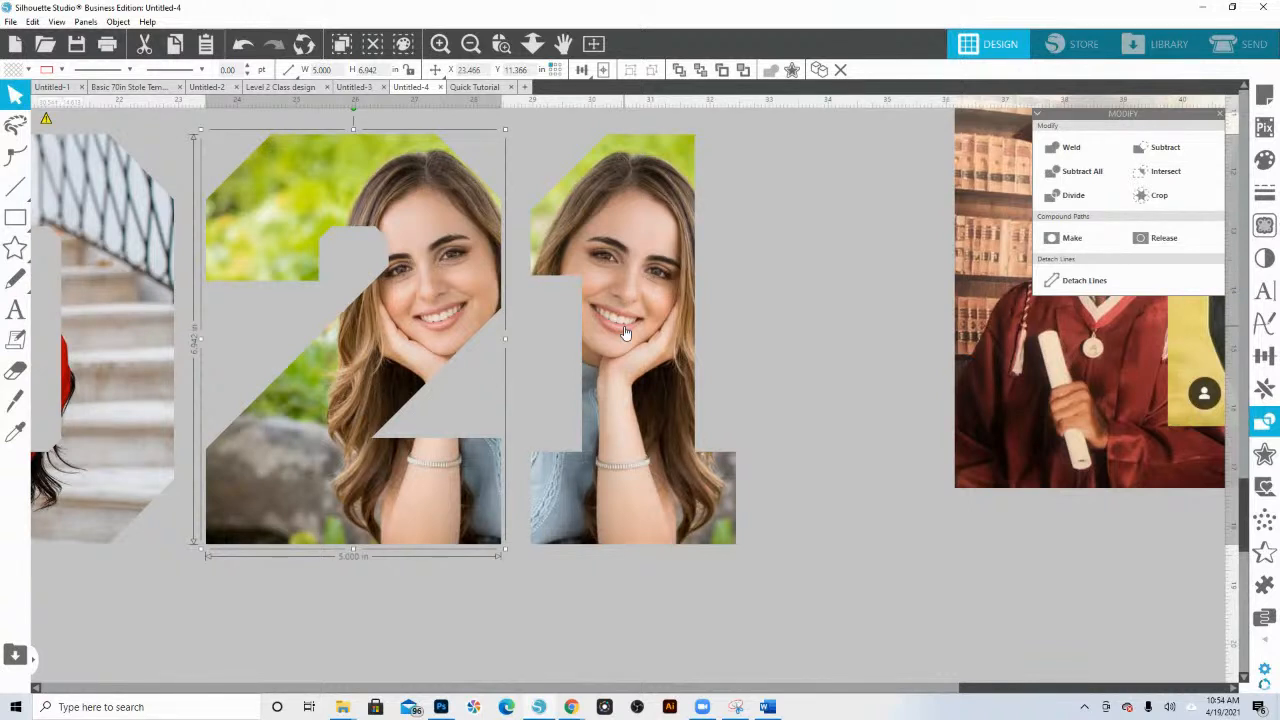
click(532, 45)
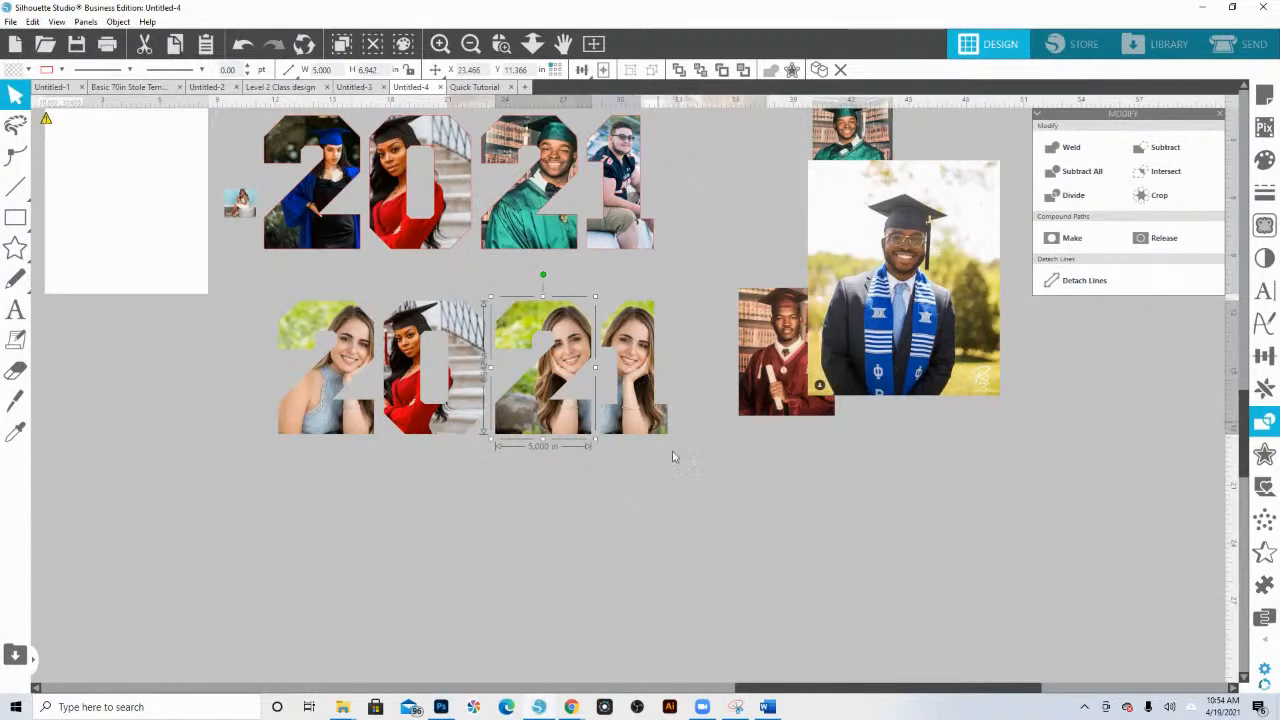
drag(689, 469, 548, 402)
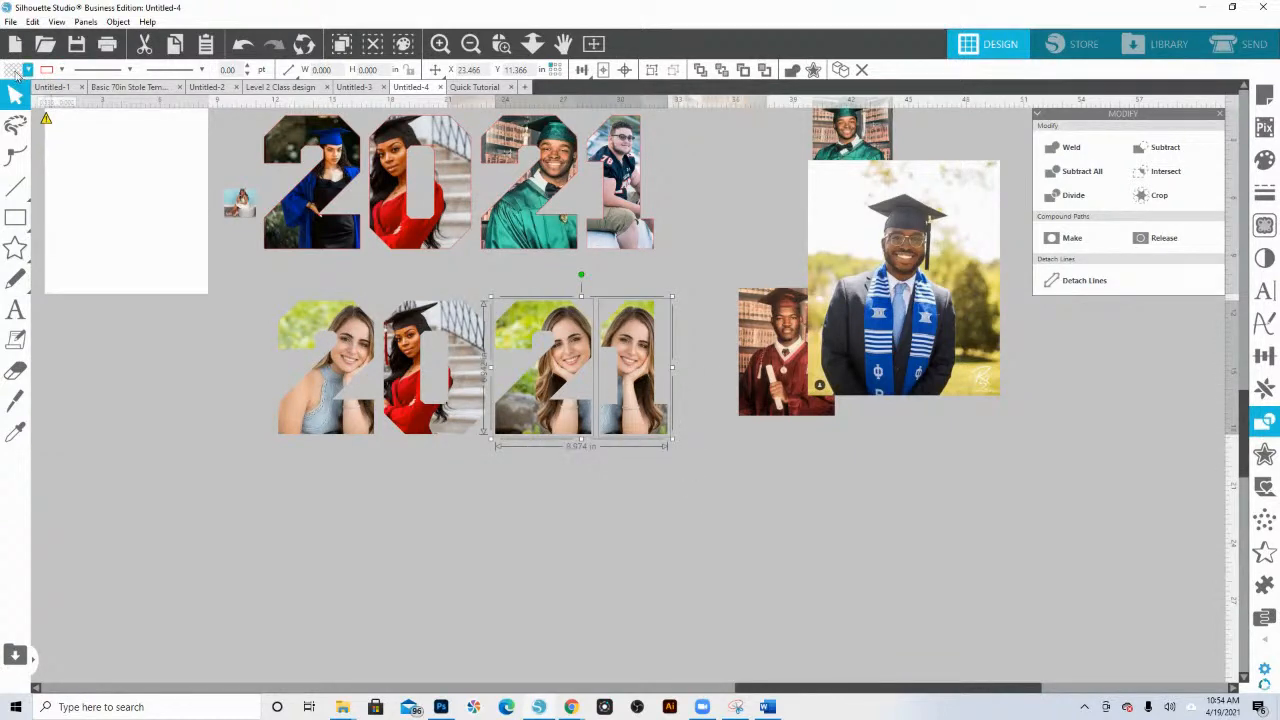
click(46, 69)
click(24, 72)
click(30, 131)
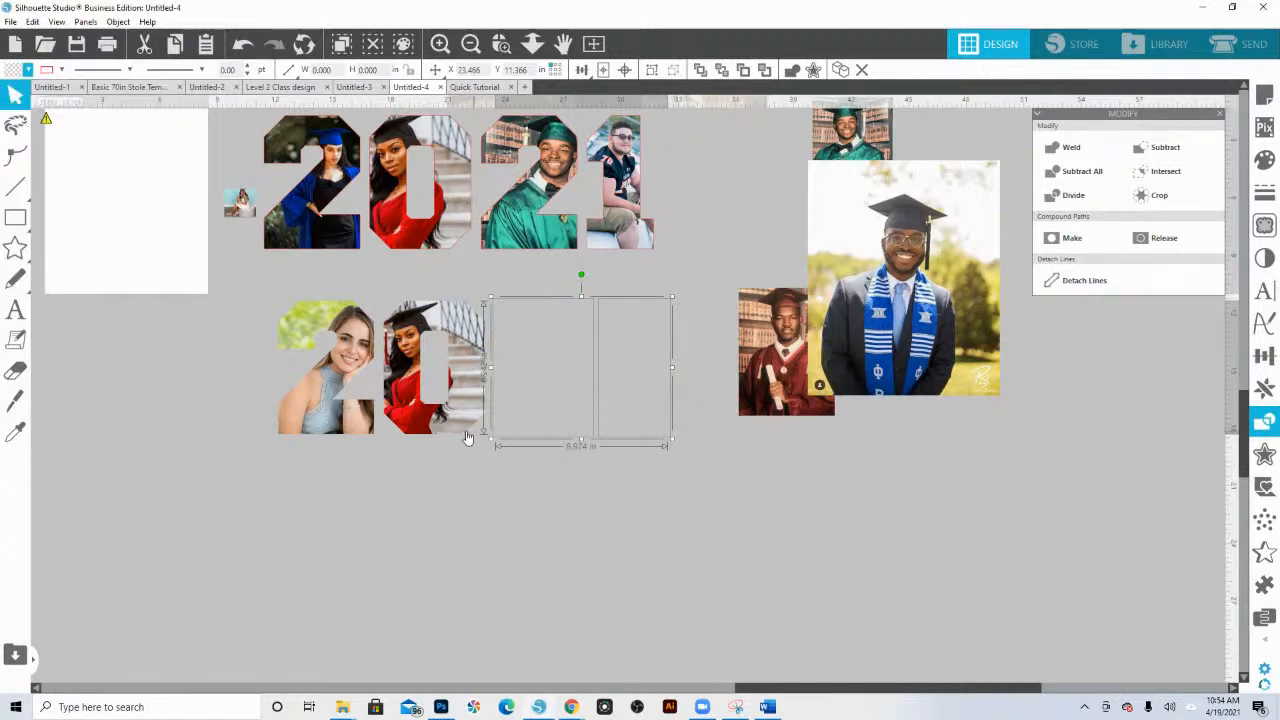
click(61, 69)
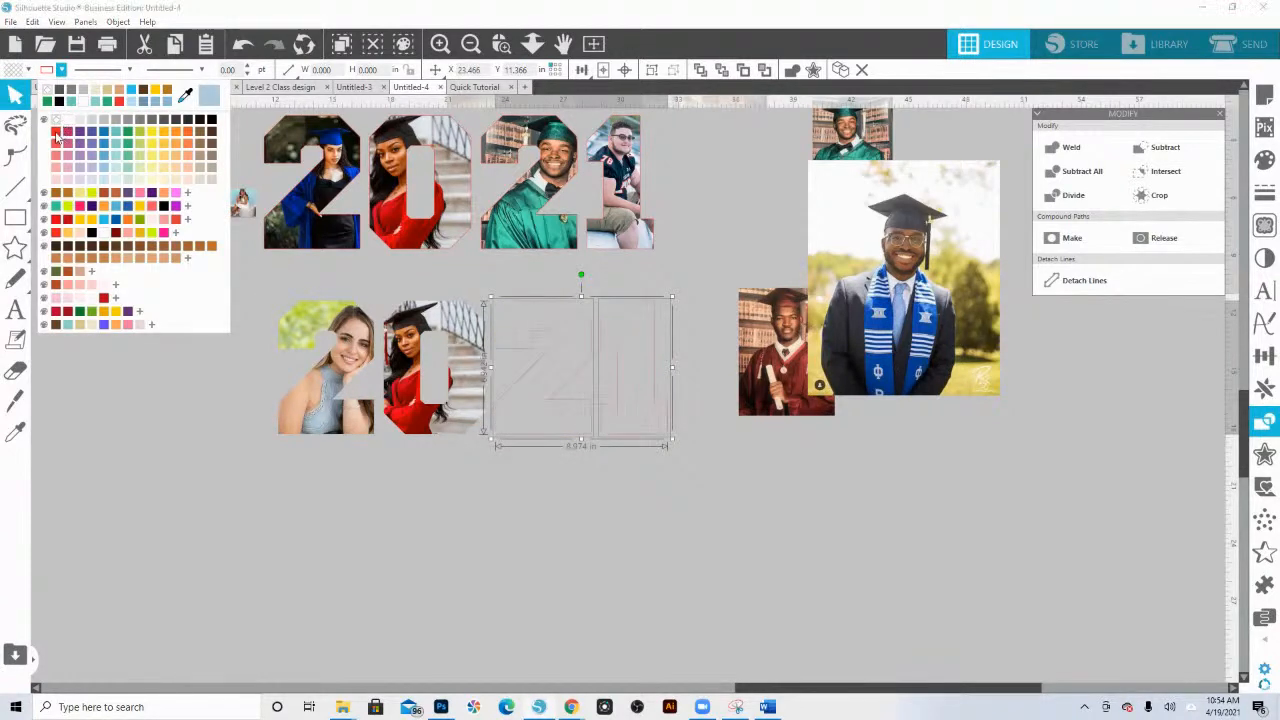
click(64, 140)
- Move the blue-stole graduate photo over the empty second 2 and scale it proportionally to about 7.68 × 9.42 in
drag(936, 310, 653, 405)
double_click(653, 405)
drag(585, 299, 749, 500)
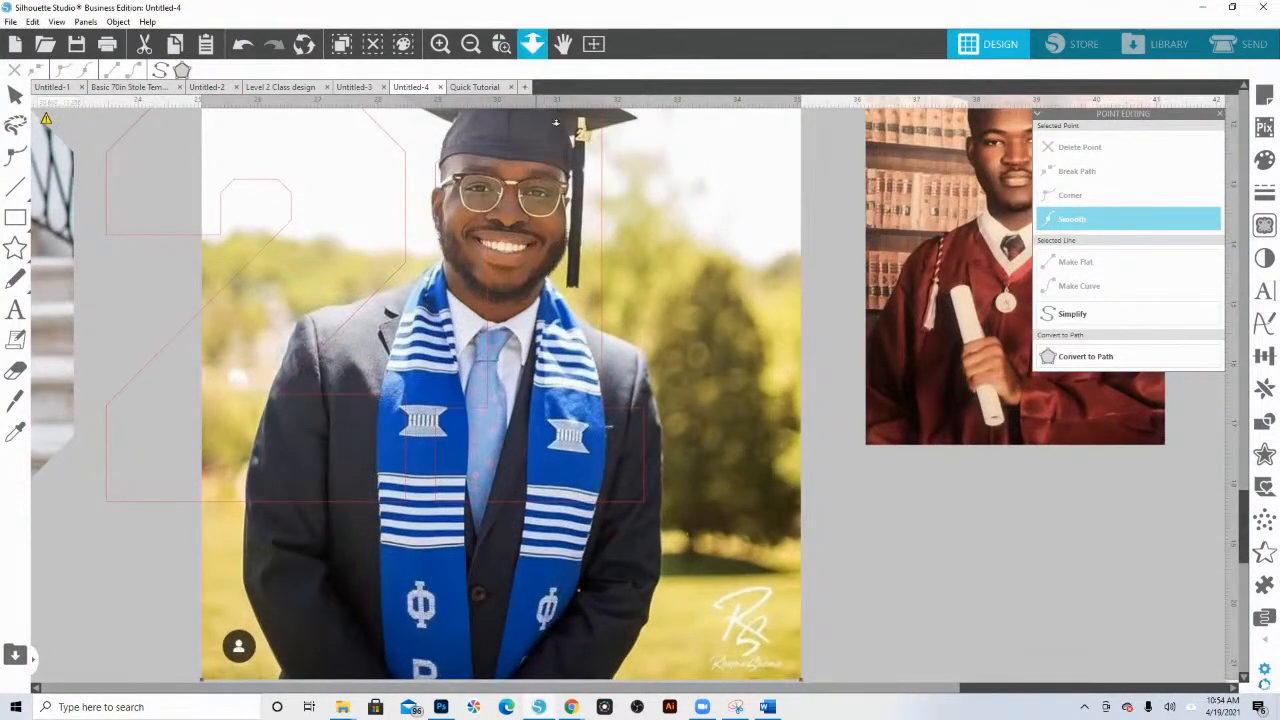
click(533, 44)
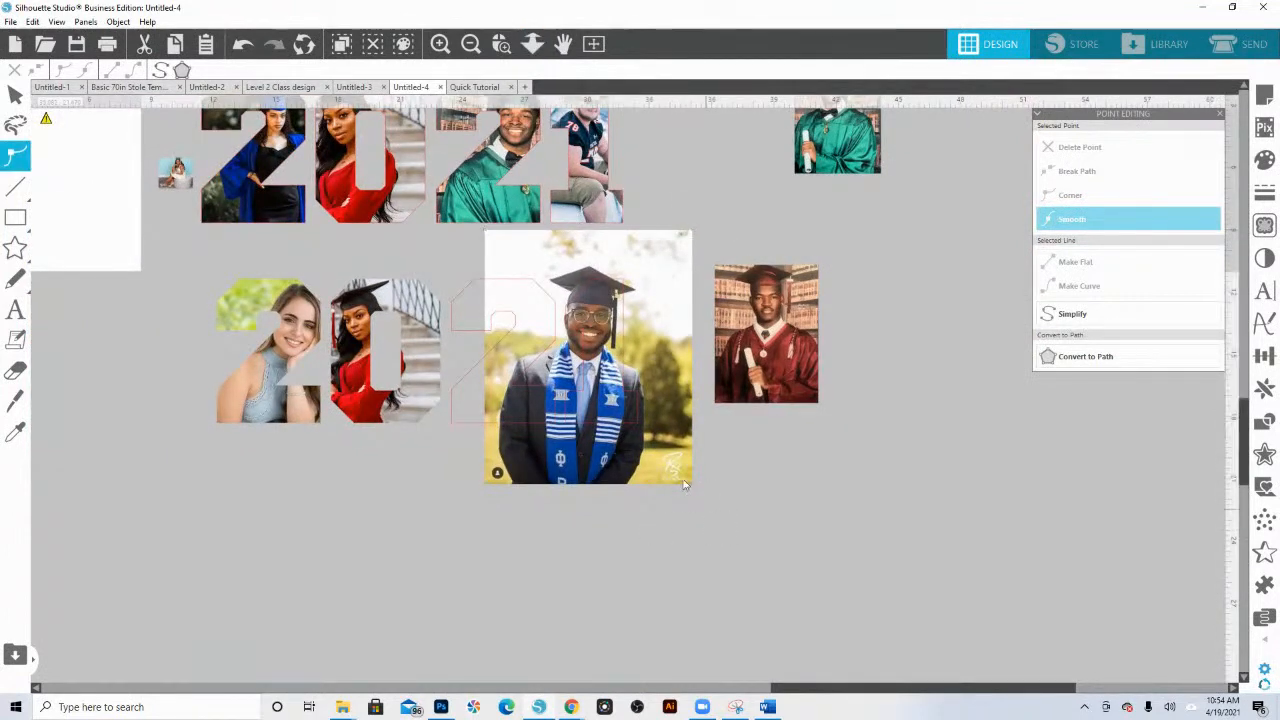
click(709, 513)
drag(696, 490, 648, 432)
drag(632, 263, 572, 282)
scroll(660, 245, up, 3)
drag(688, 309, 741, 327)
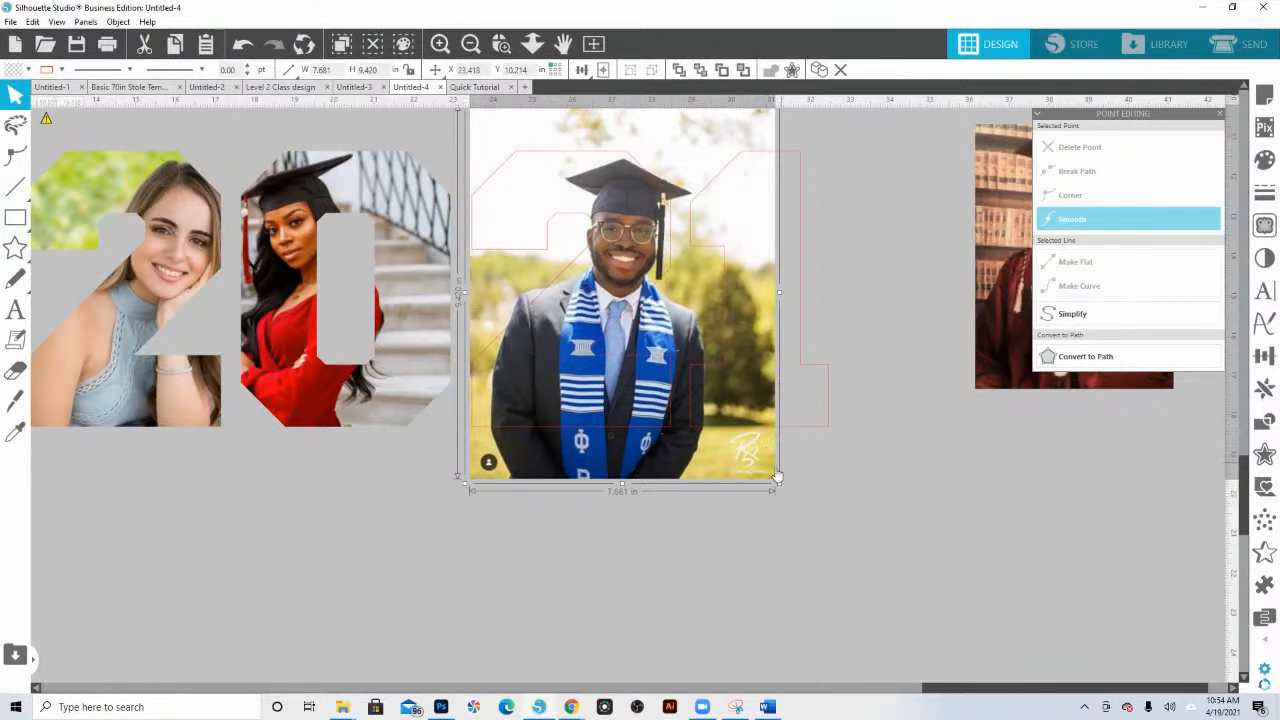
- Scale the blue-stole photo proportionally to about 6.33 × 7.76 in and try different face positions within the second 2
drag(779, 485, 724, 417)
drag(688, 322, 689, 334)
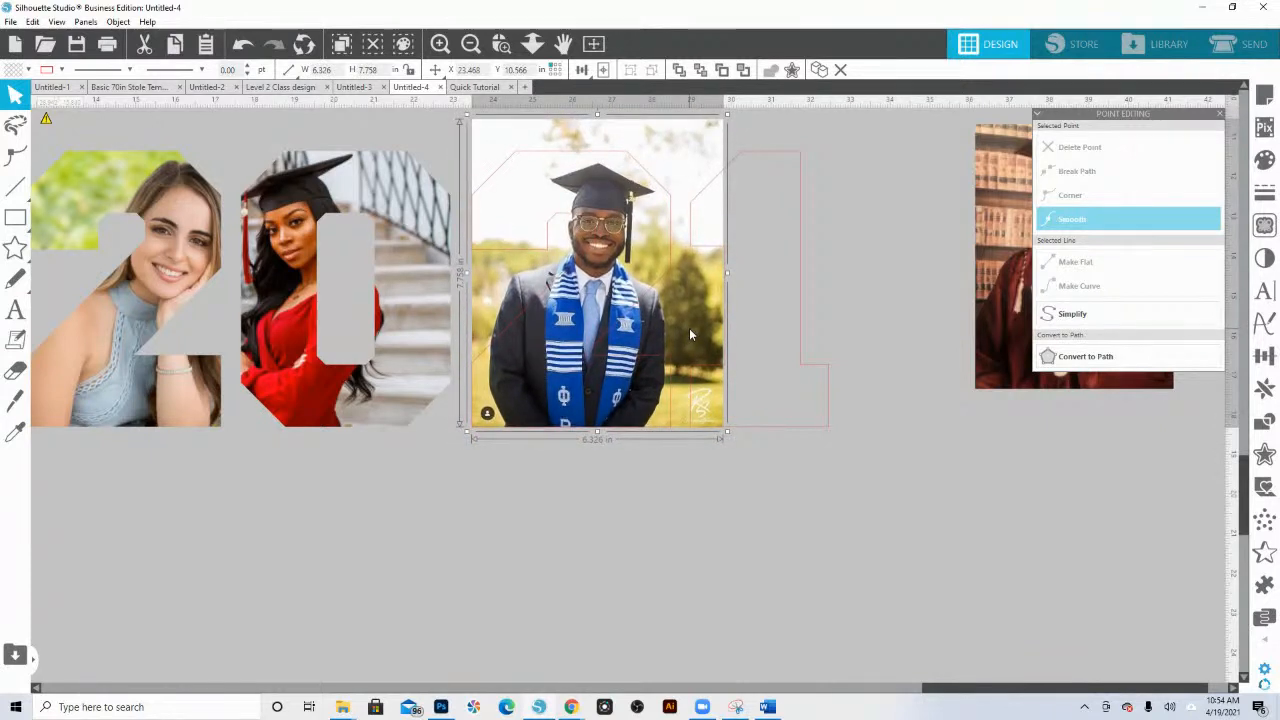
drag(689, 330, 688, 331)
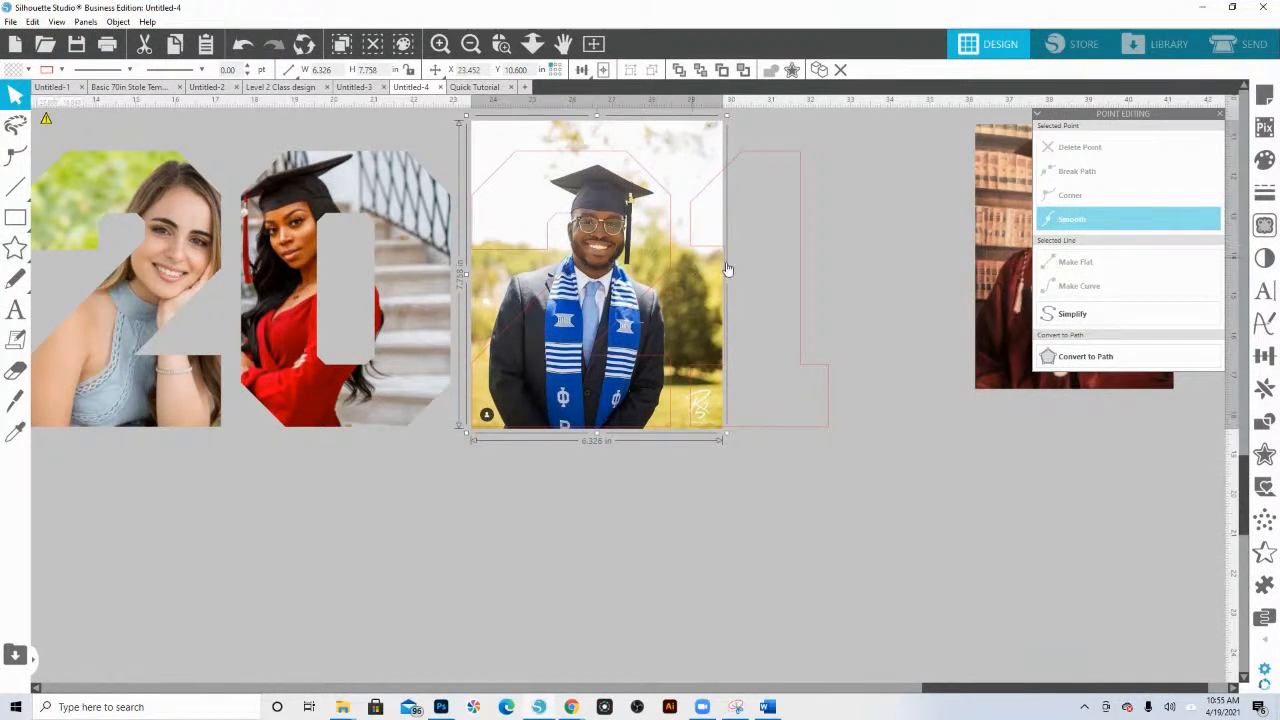
drag(706, 301, 727, 301)
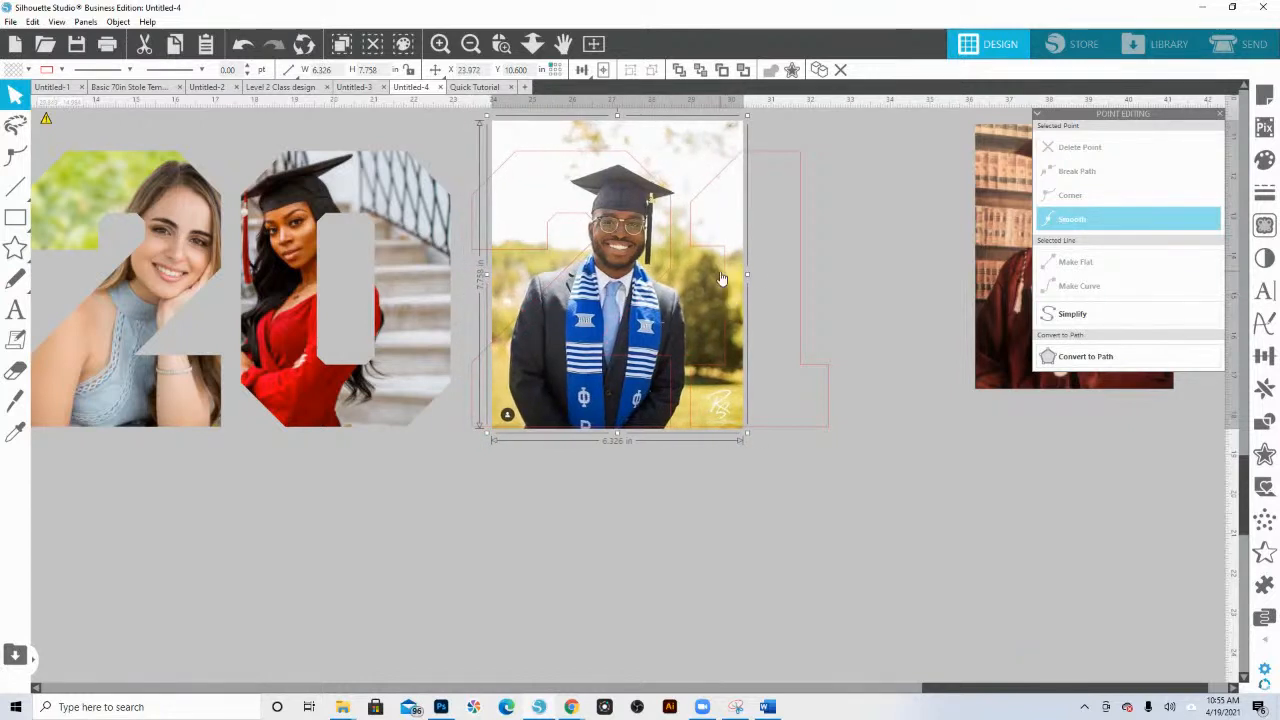
drag(700, 298, 713, 298)
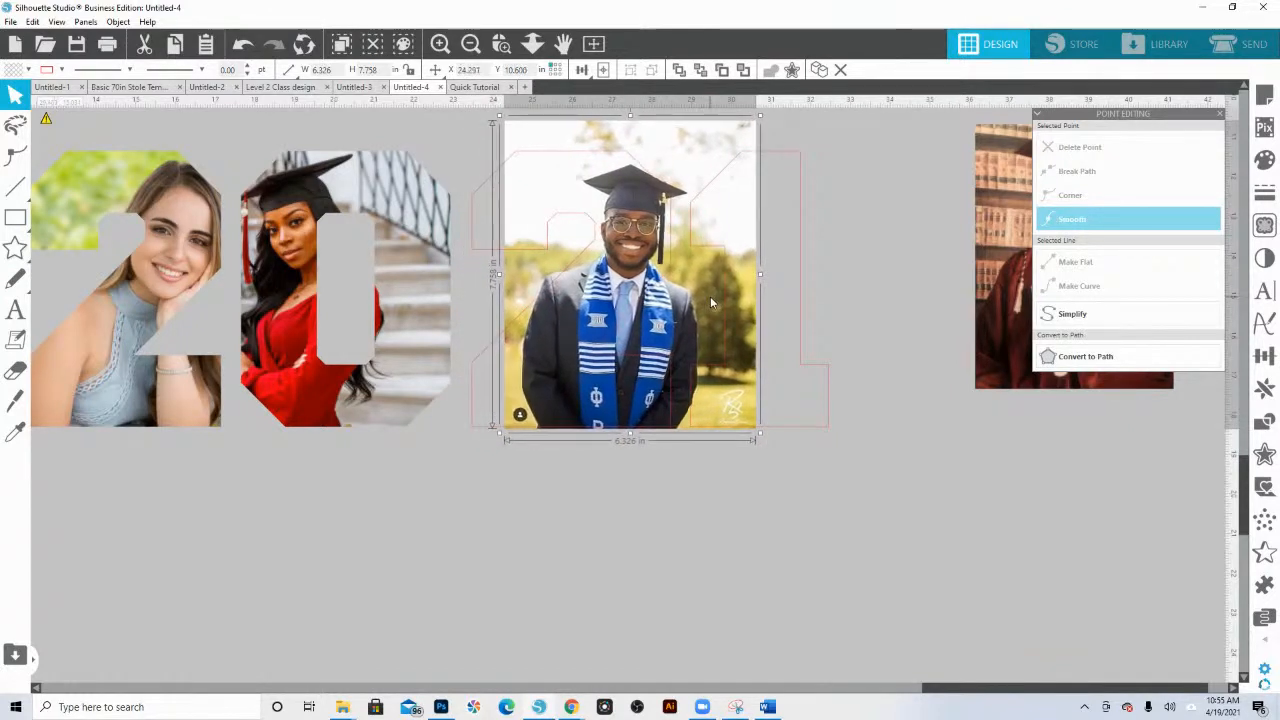
- Stretch the blue-stole photo horizontally to about 7.60 in wide, realign it with the 2's outline, and copy it
drag(500, 276, 456, 272)
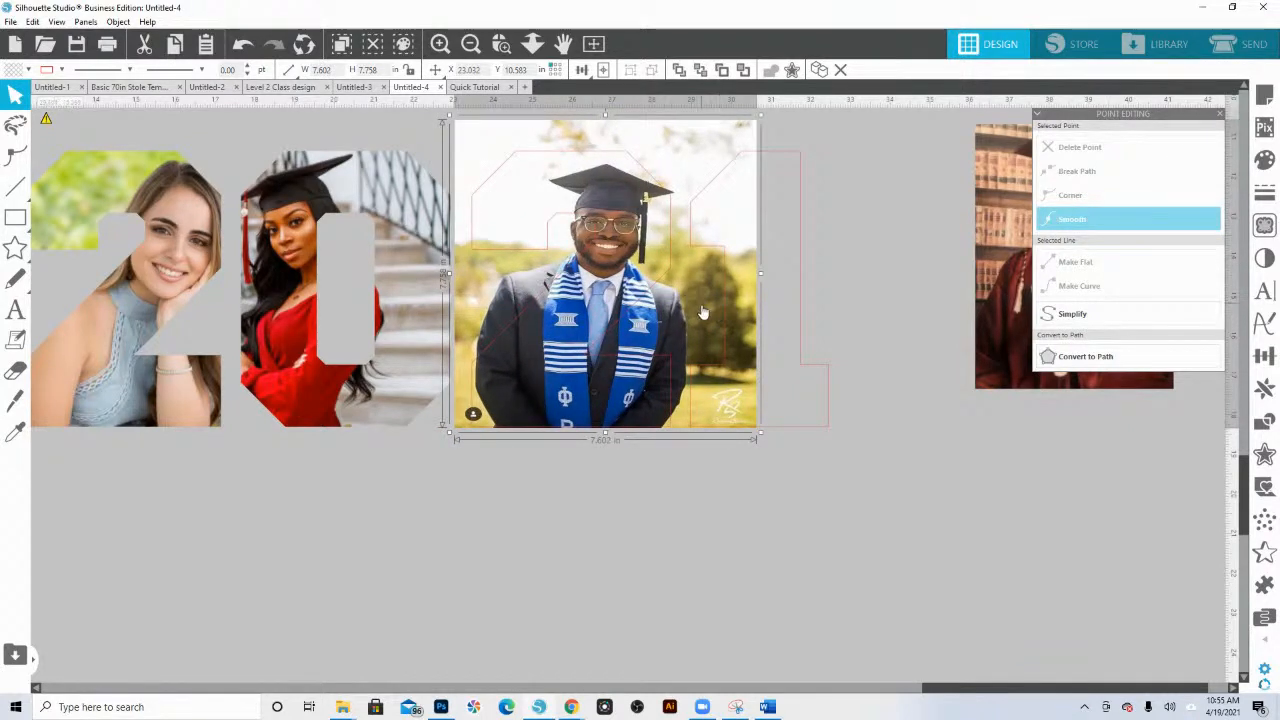
drag(701, 312, 714, 309)
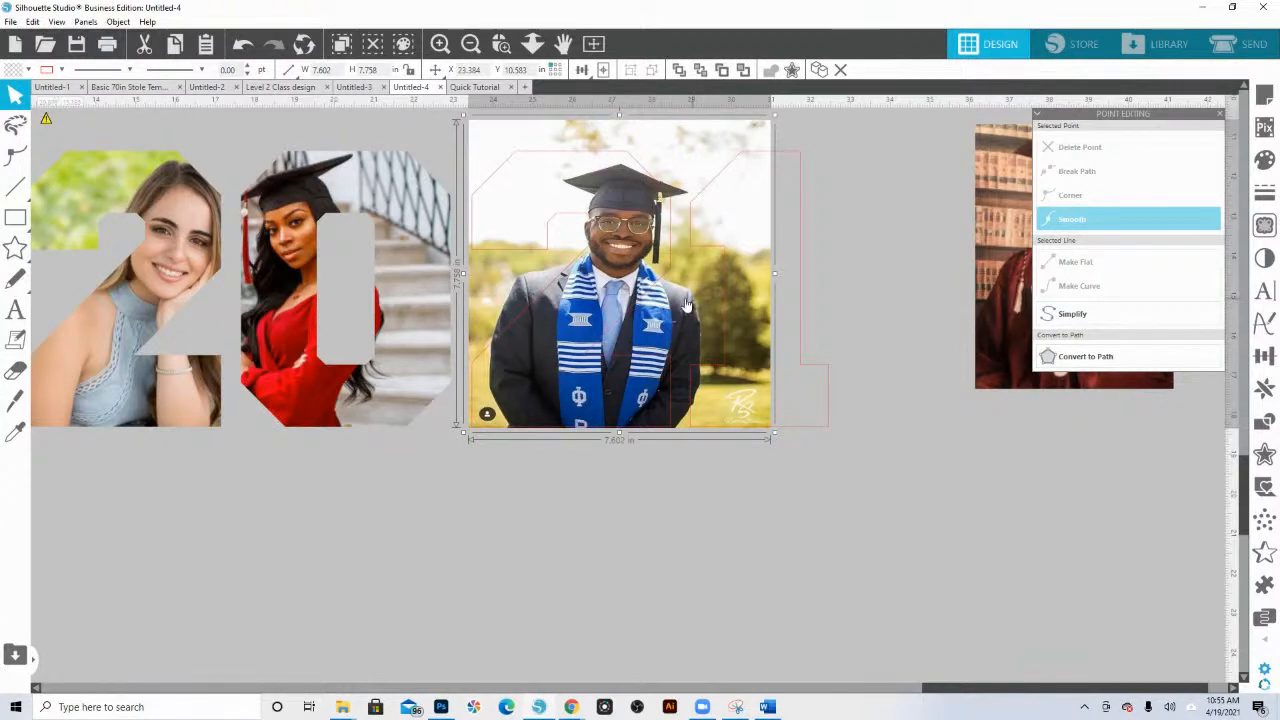
key(i)
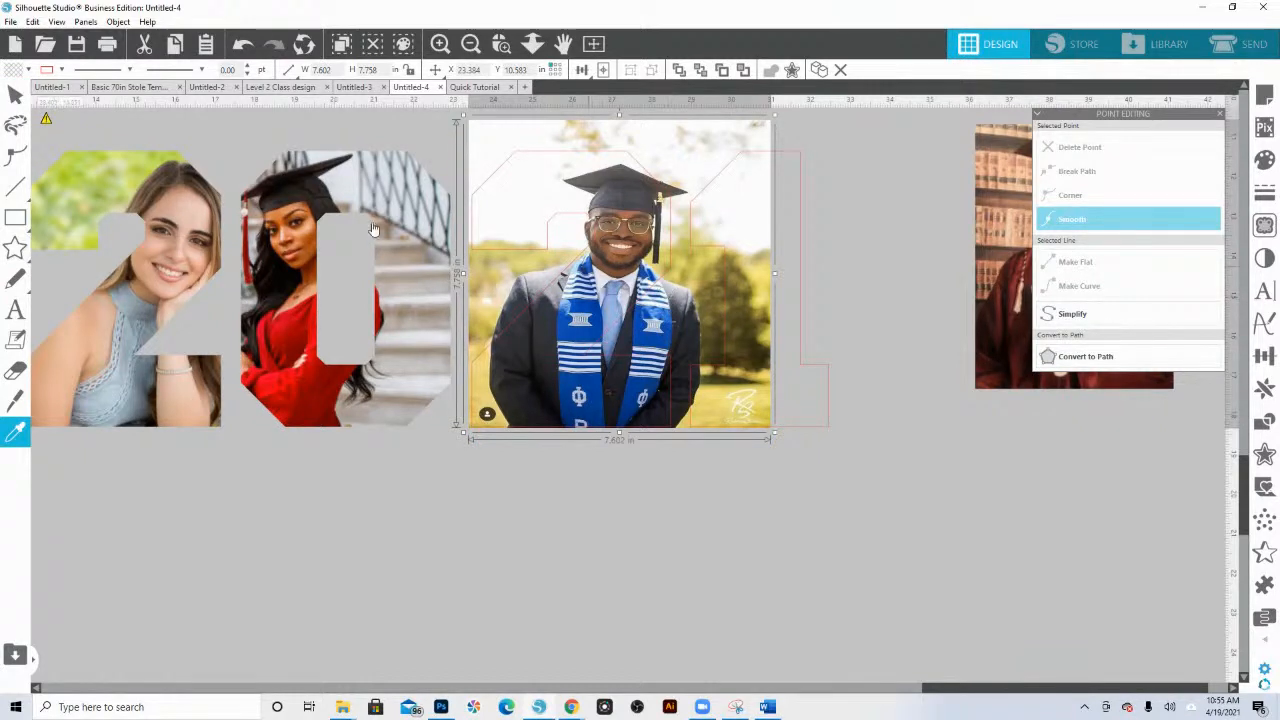
key(v)
- Undo the horizontal stretch and the recent photo moves, and paste the copied stretched version
click(244, 45)
click(244, 45)
click(244, 45)
click(244, 45)
click(244, 45)
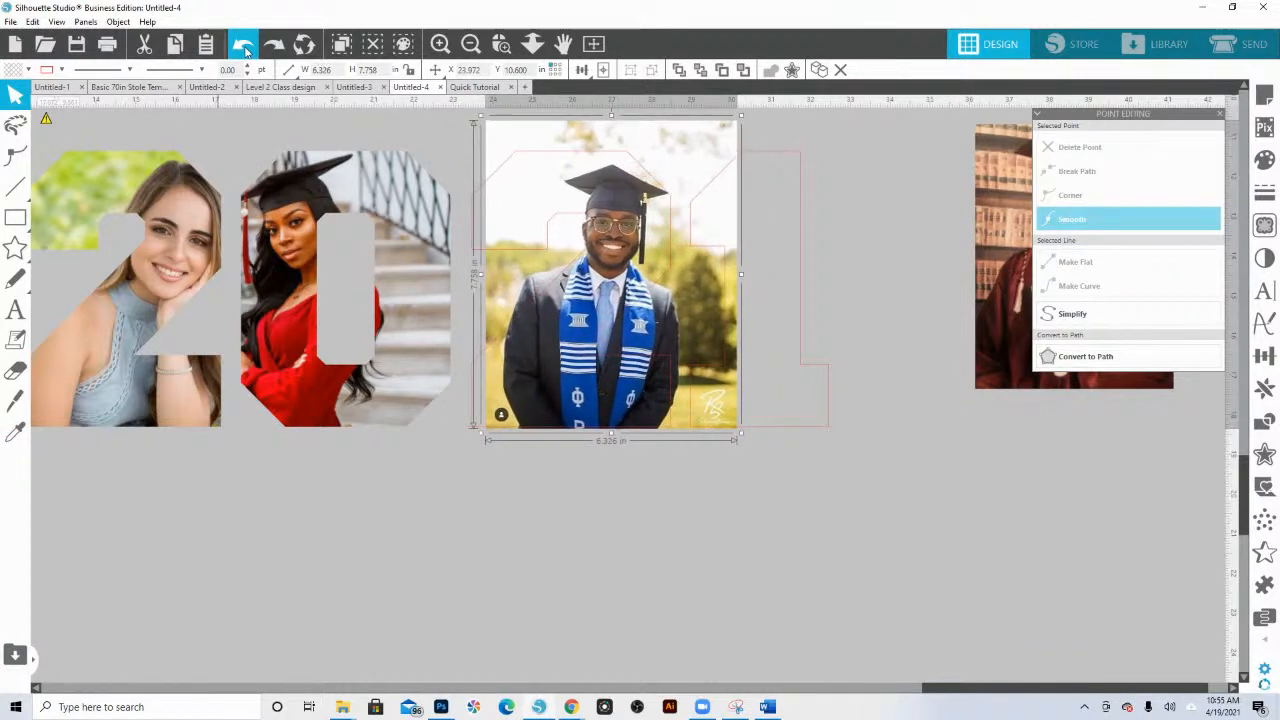
click(244, 45)
key(ctrl+v)
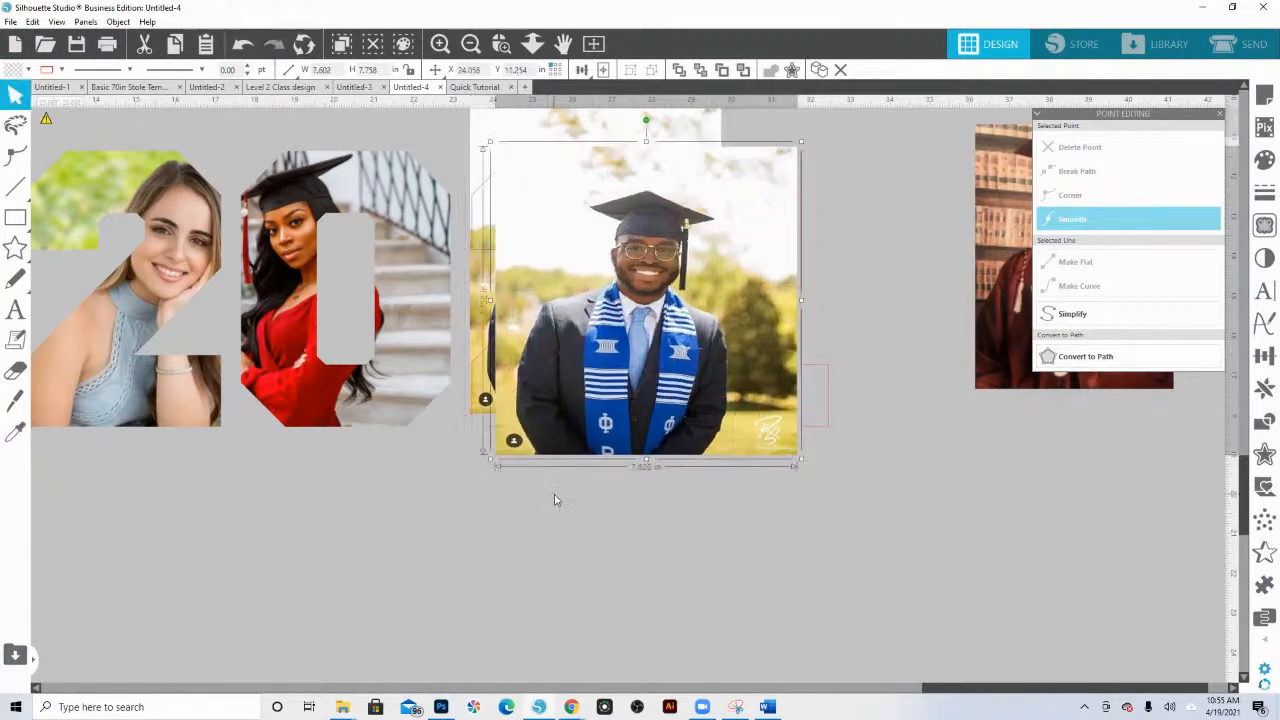
- Set the stretched copy beside the proportional photo, move both below the digits, and compare them up close
drag(652, 368, 830, 335)
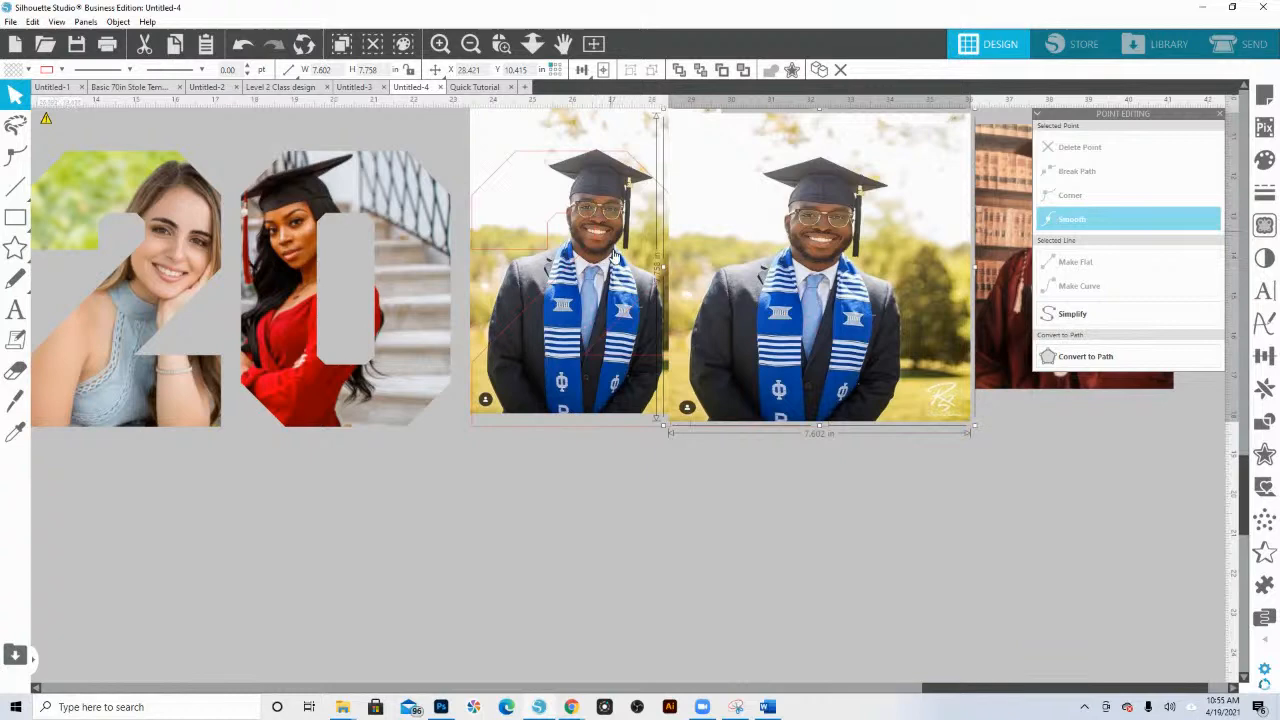
click(622, 285)
shift+click(823, 280)
drag(823, 280, 833, 604)
scroll(943, 479, down, 2)
scroll(943, 479, down, 1)
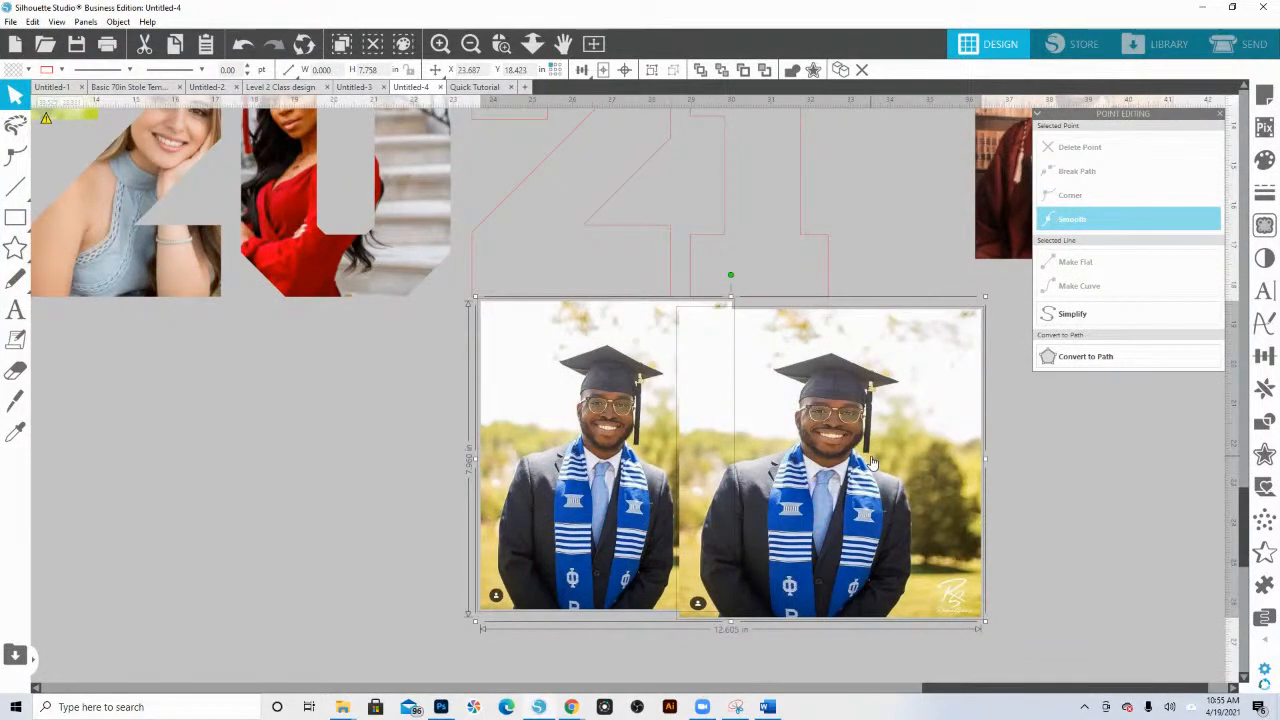
click(501, 43)
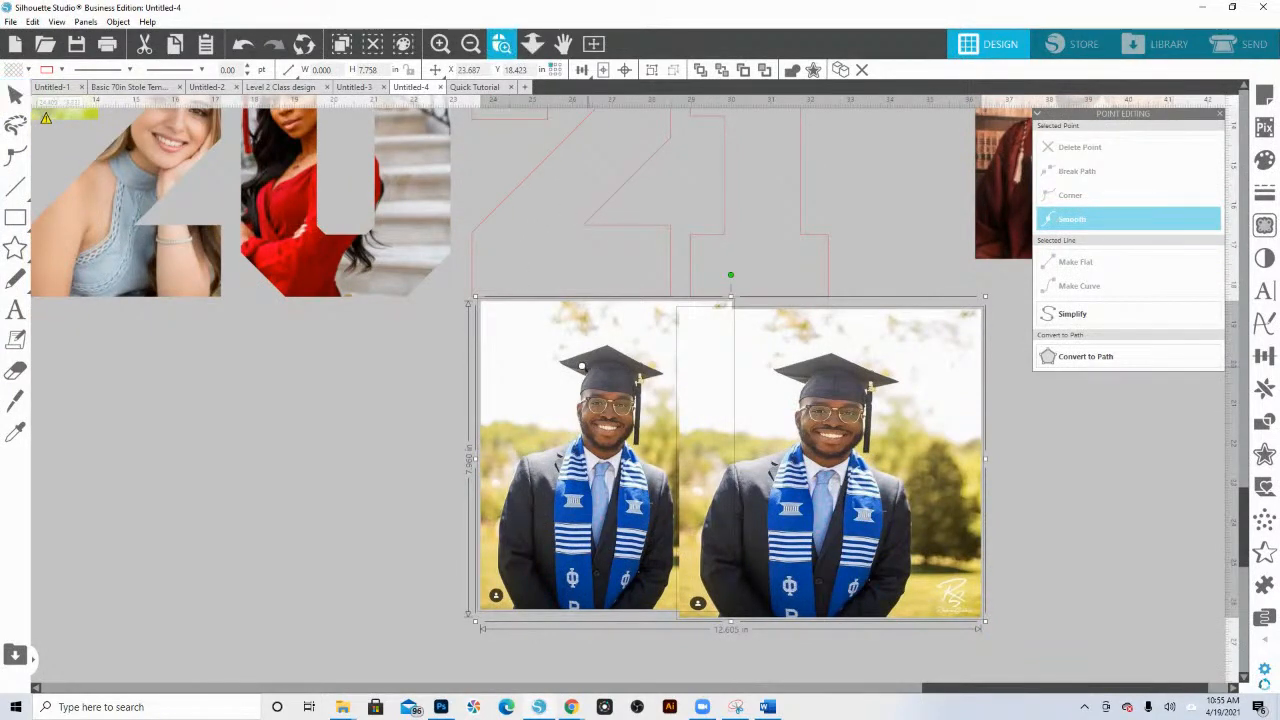
drag(966, 639, 966, 639)
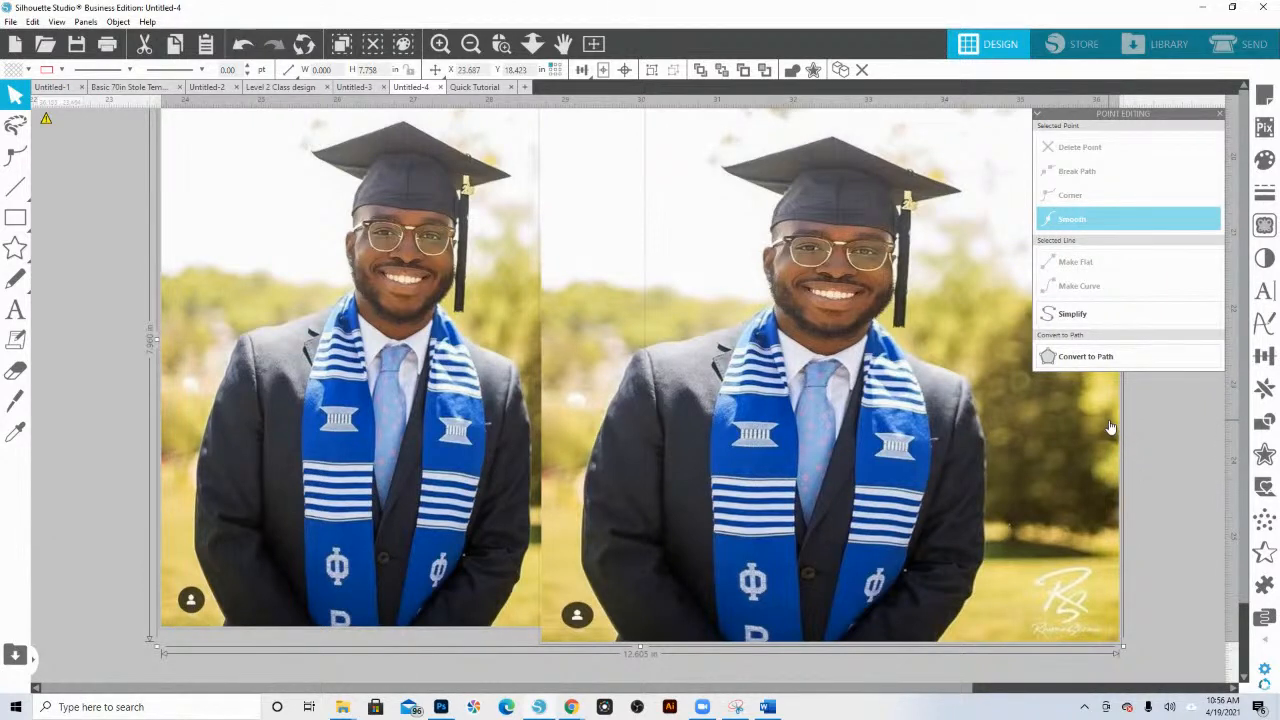
click(532, 43)
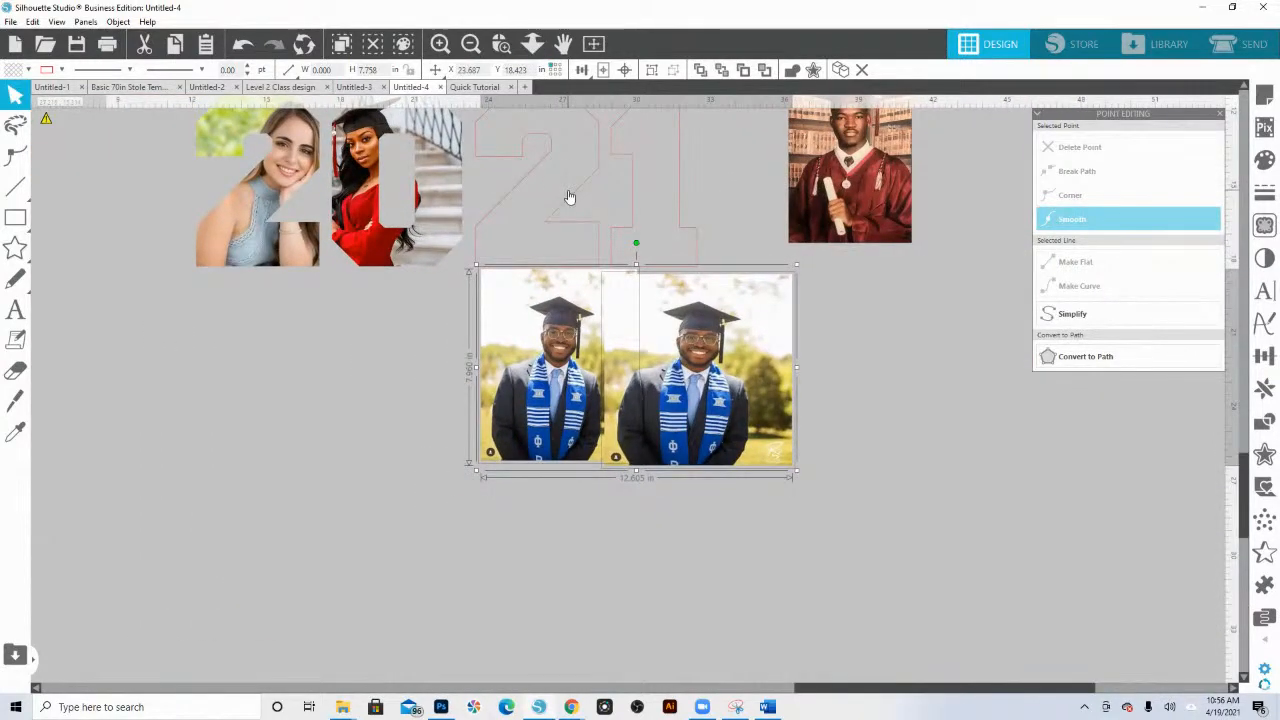
- Move the proportional blue-stole photo back over the second 2's outline, leaving the stretched copy below the digits
click(624, 554)
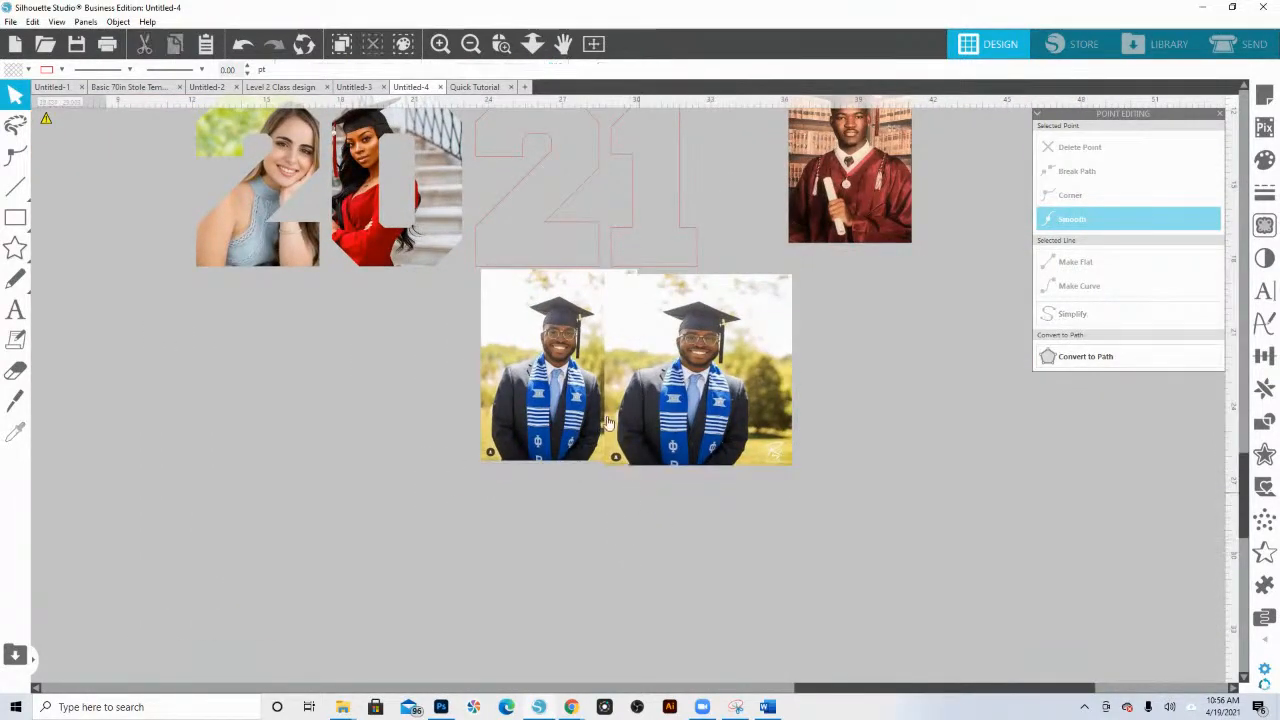
drag(563, 388, 560, 225)
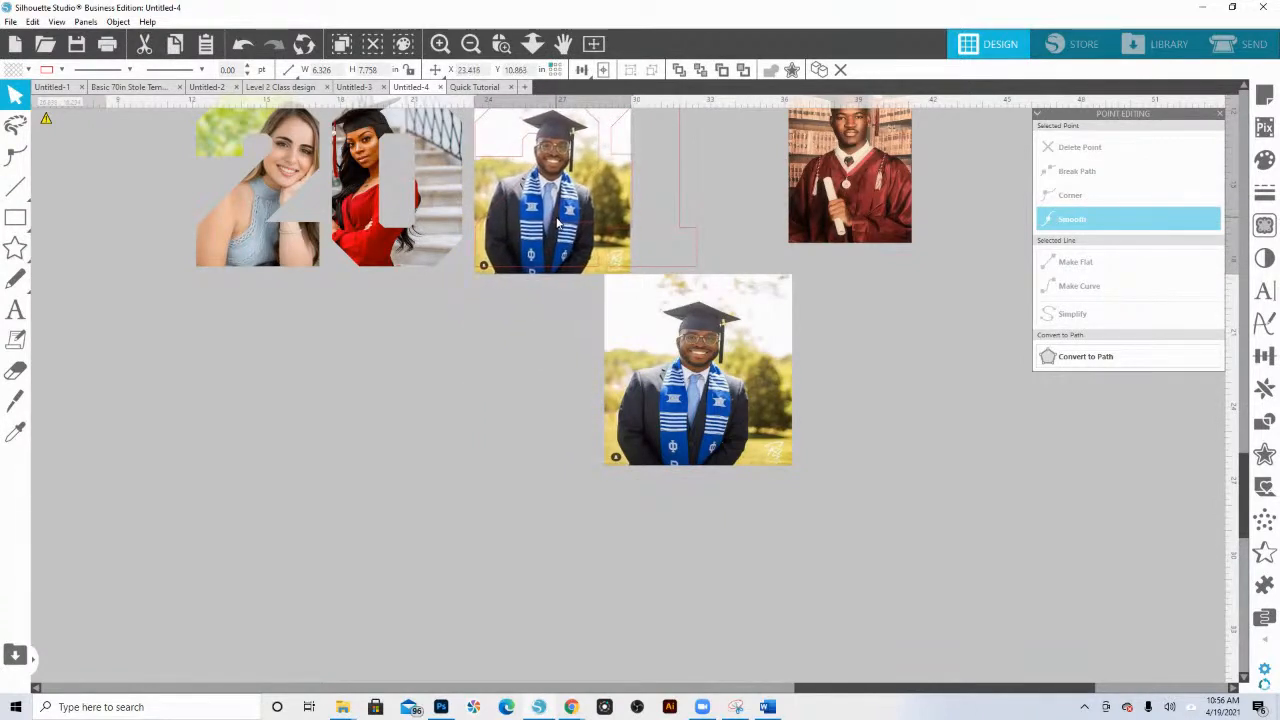
click(669, 233)
click(502, 45)
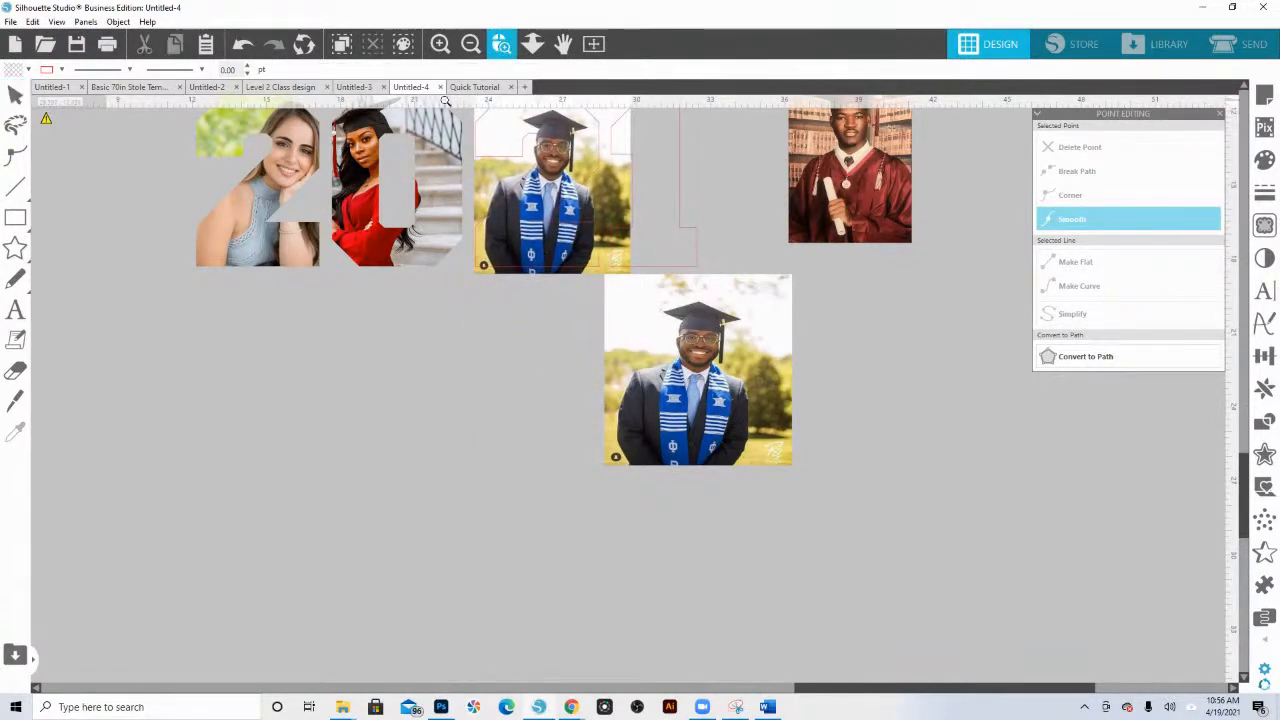
drag(447, 103, 692, 363)
scroll(762, 319, up, 3)
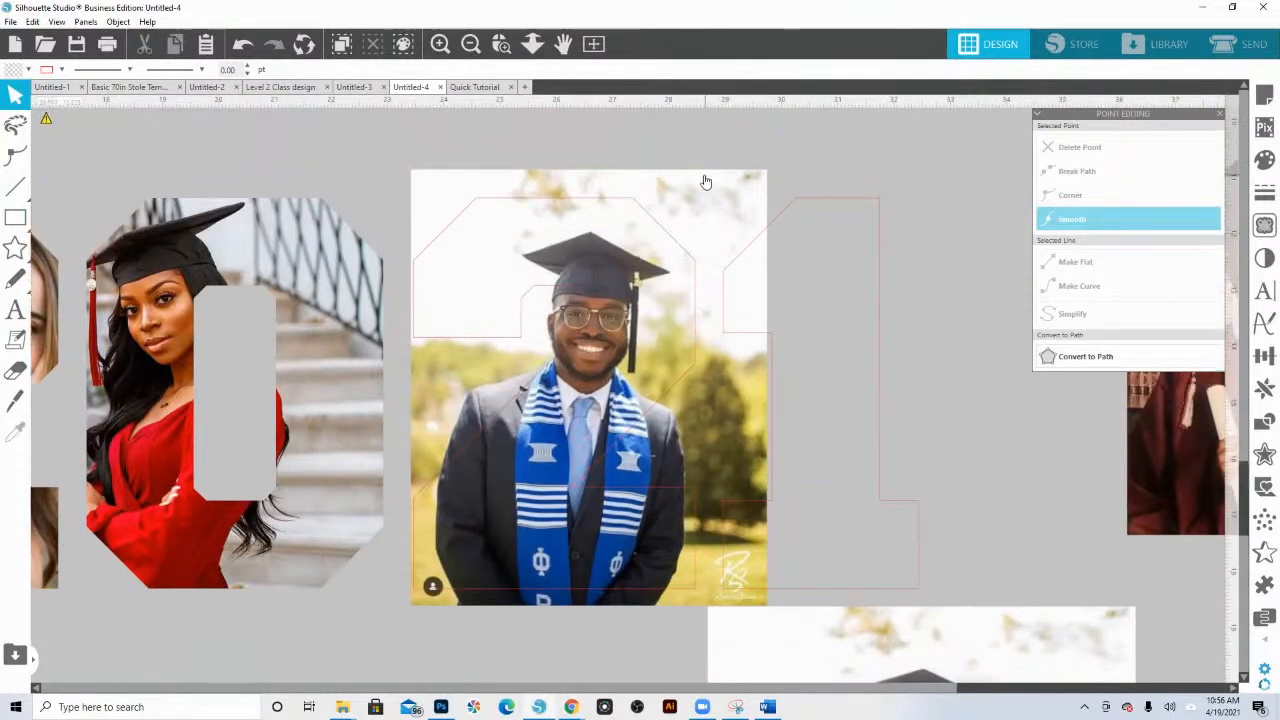
- Enlarge the blue-stole photo proportionally to about 7.36 × 9.02 in and align the face with the 2's curve
click(706, 180)
drag(773, 165, 796, 142)
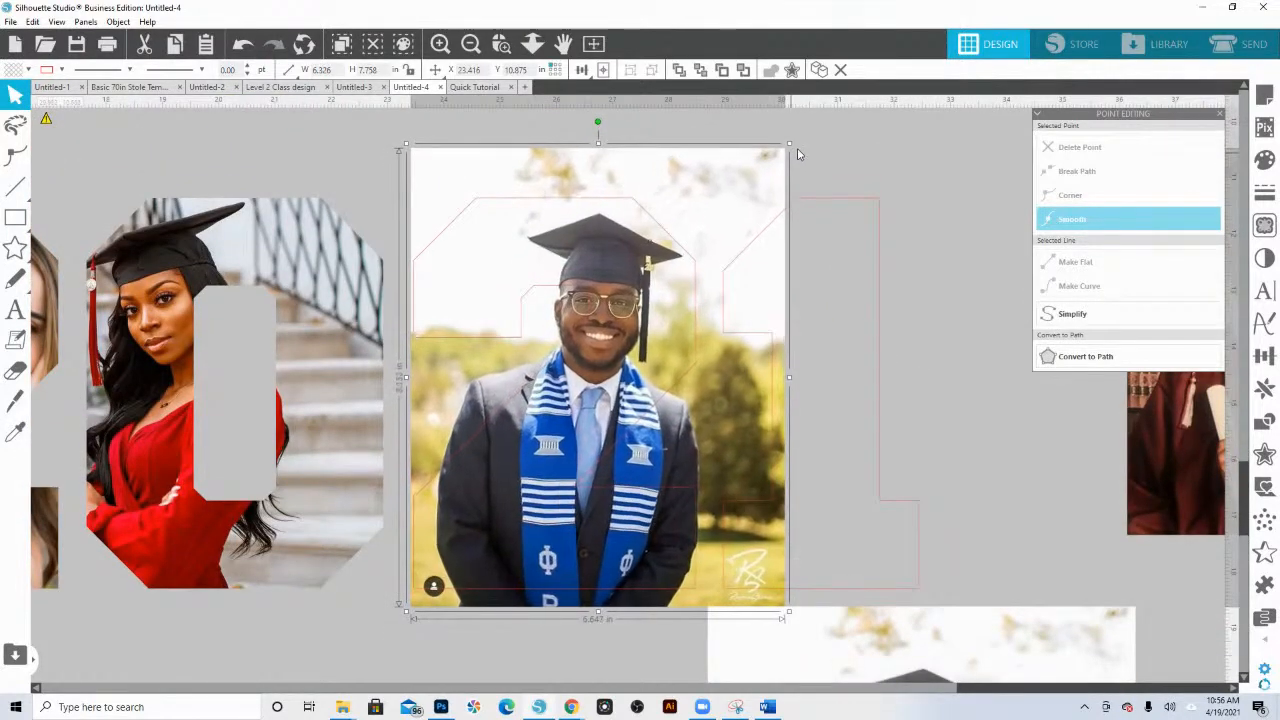
drag(755, 190, 756, 218)
drag(798, 175, 843, 134)
drag(713, 229, 709, 217)
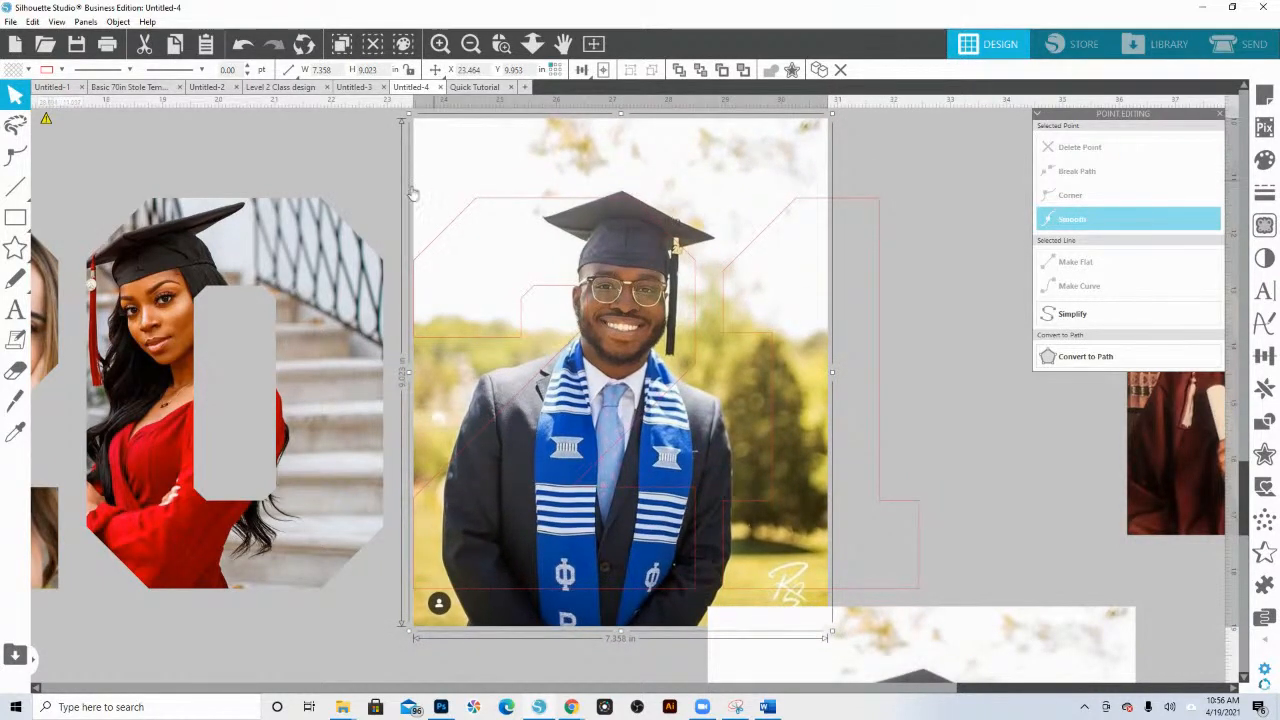
drag(455, 206, 453, 206)
- Crop the blue-stole photo to the second 2's outline
drag(484, 655, 485, 578)
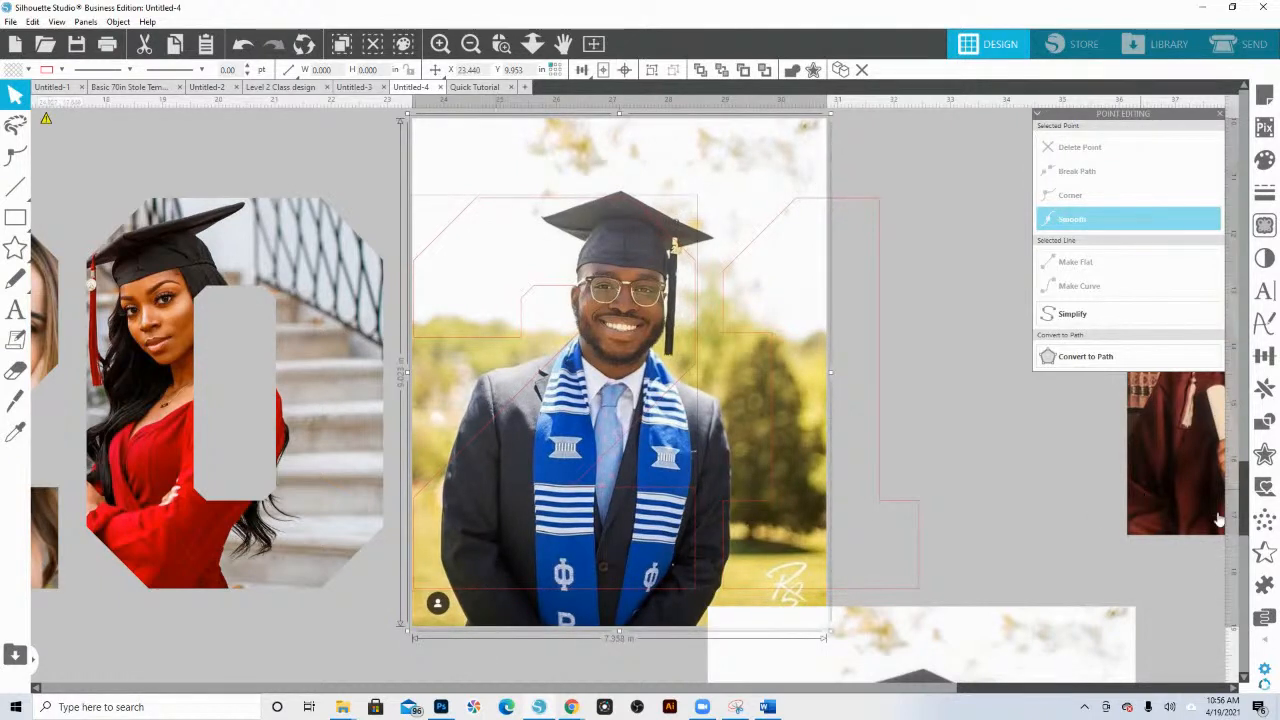
click(1265, 424)
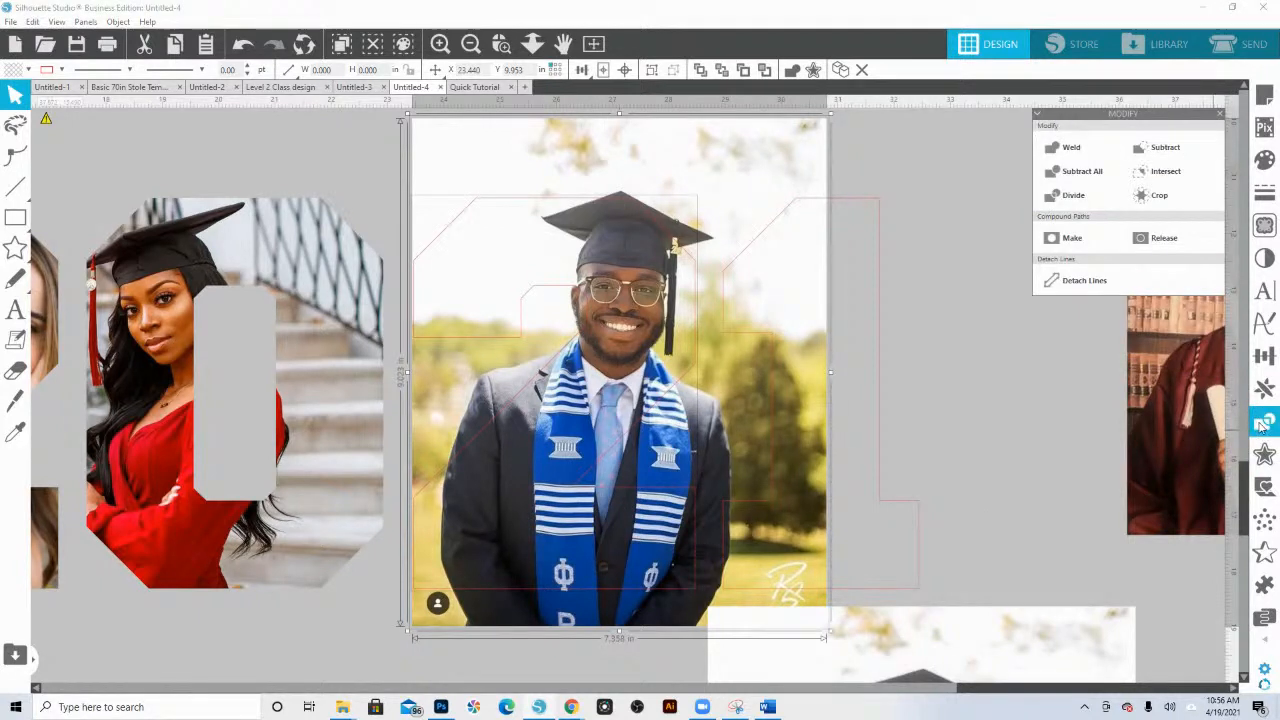
click(1155, 202)
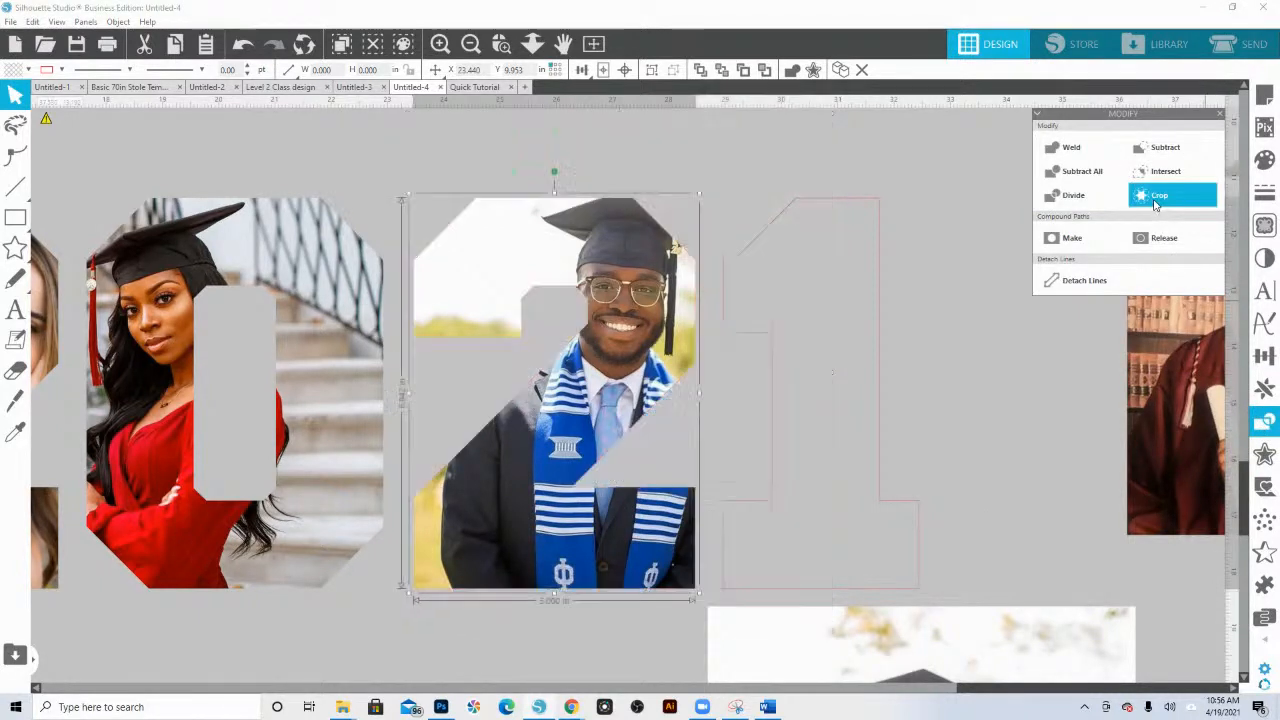
- Move the stretched blue-stole photo farther below and away from the digit row
click(532, 45)
drag(745, 400, 784, 616)
drag(703, 571, 811, 633)
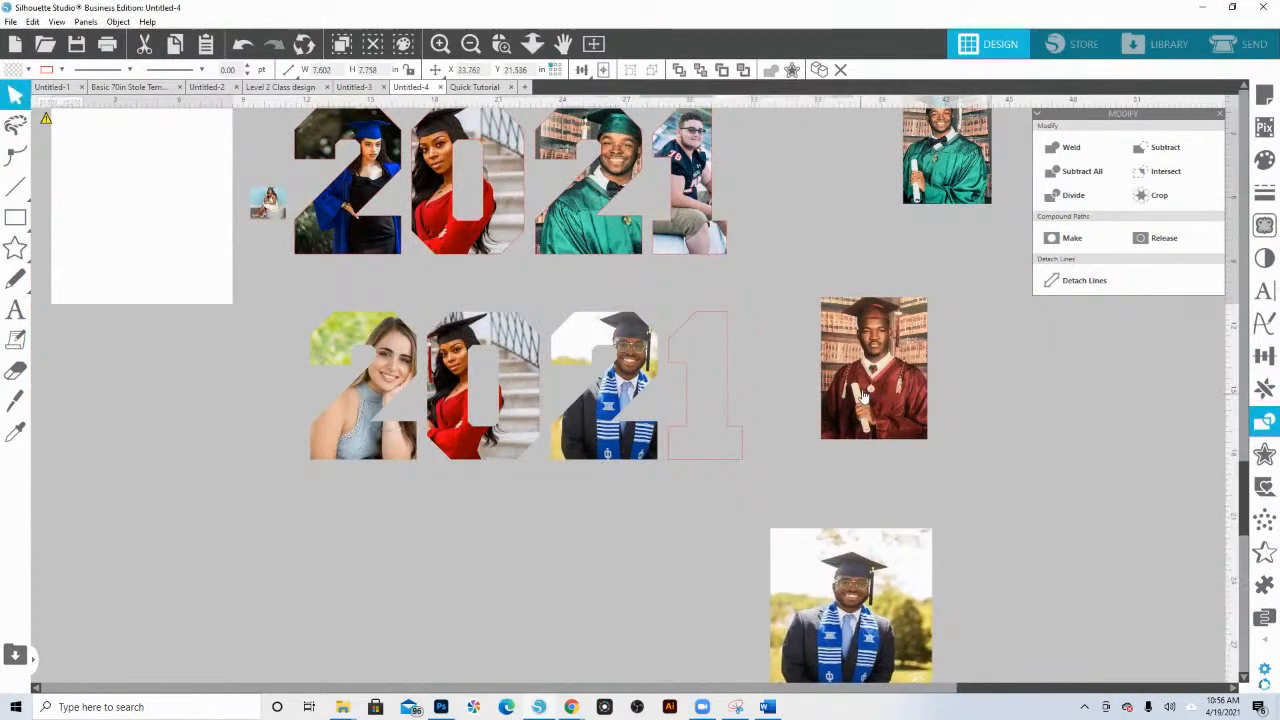
- Position the maroon-gown photo over the final 1's outline and scale it proportionally to about 4.78 × 6.37 in
drag(863, 385, 691, 408)
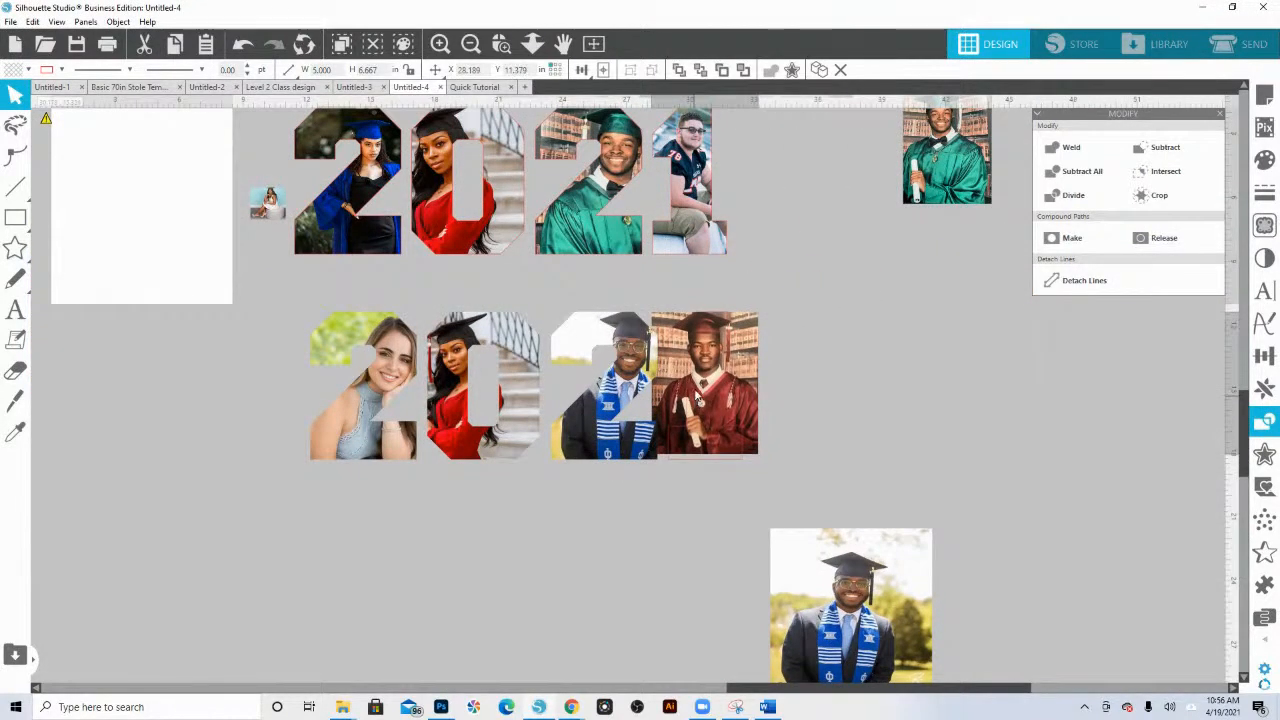
click(502, 45)
drag(663, 294, 756, 481)
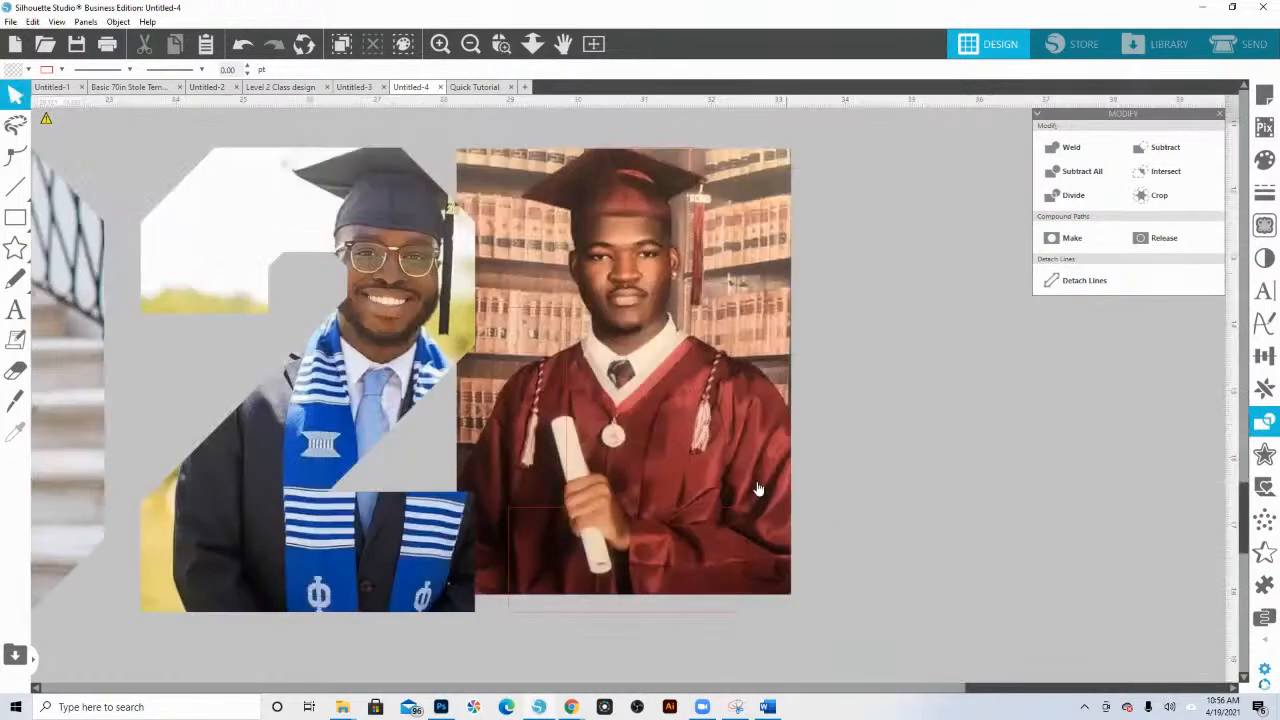
drag(795, 601, 776, 576)
click(710, 553)
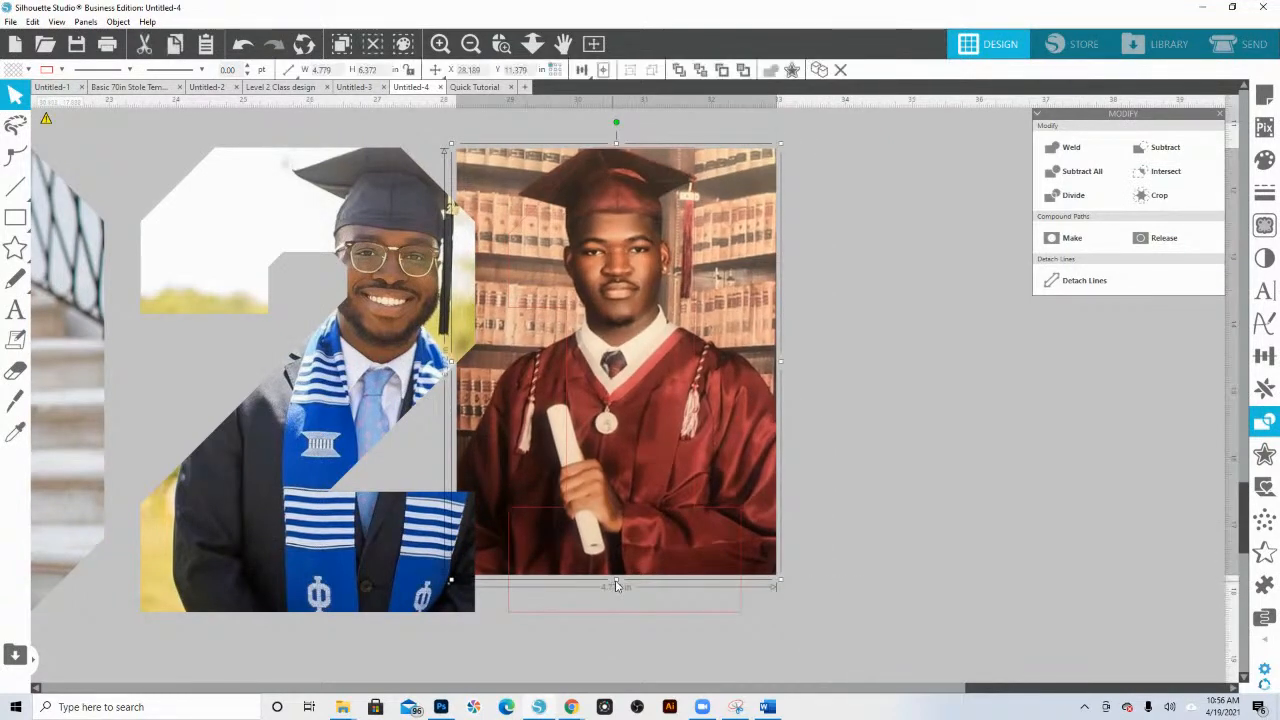
- Try stretching only the height of the maroon-gown photo to about 7.59 in, and undo the stretch
drag(616, 581, 622, 664)
key(z)
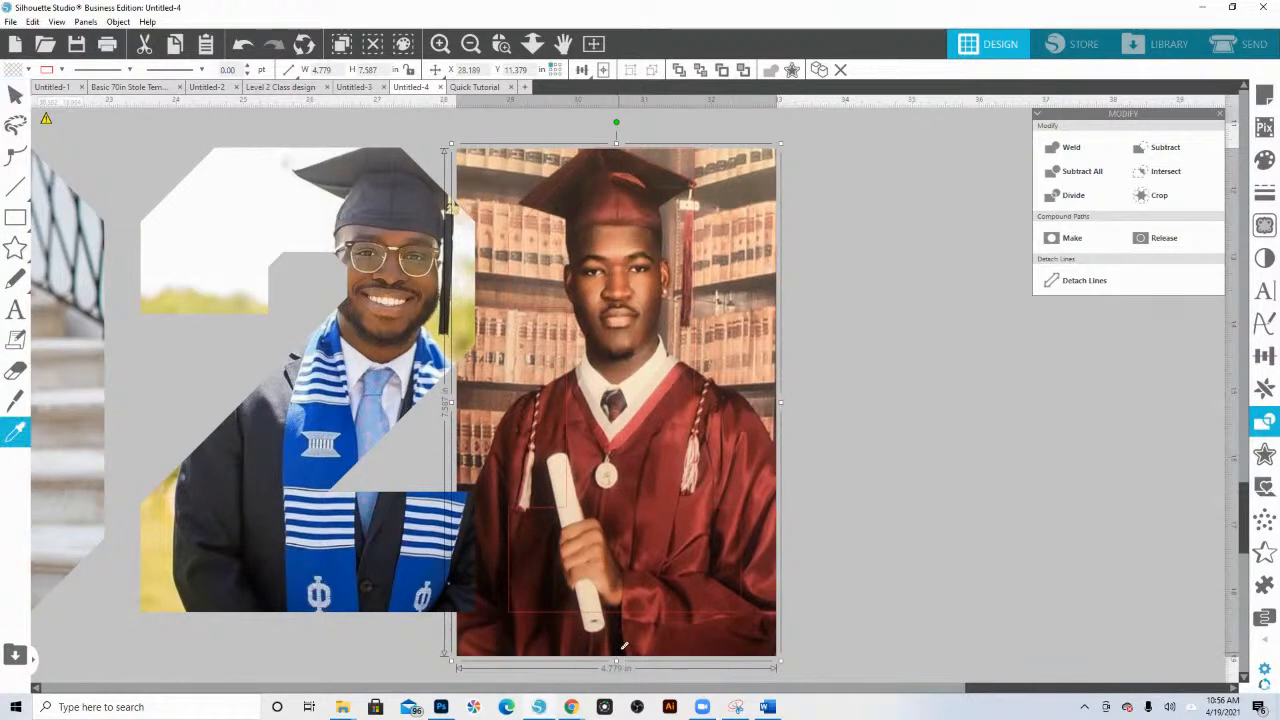
key(ctrl+z)
key(v)
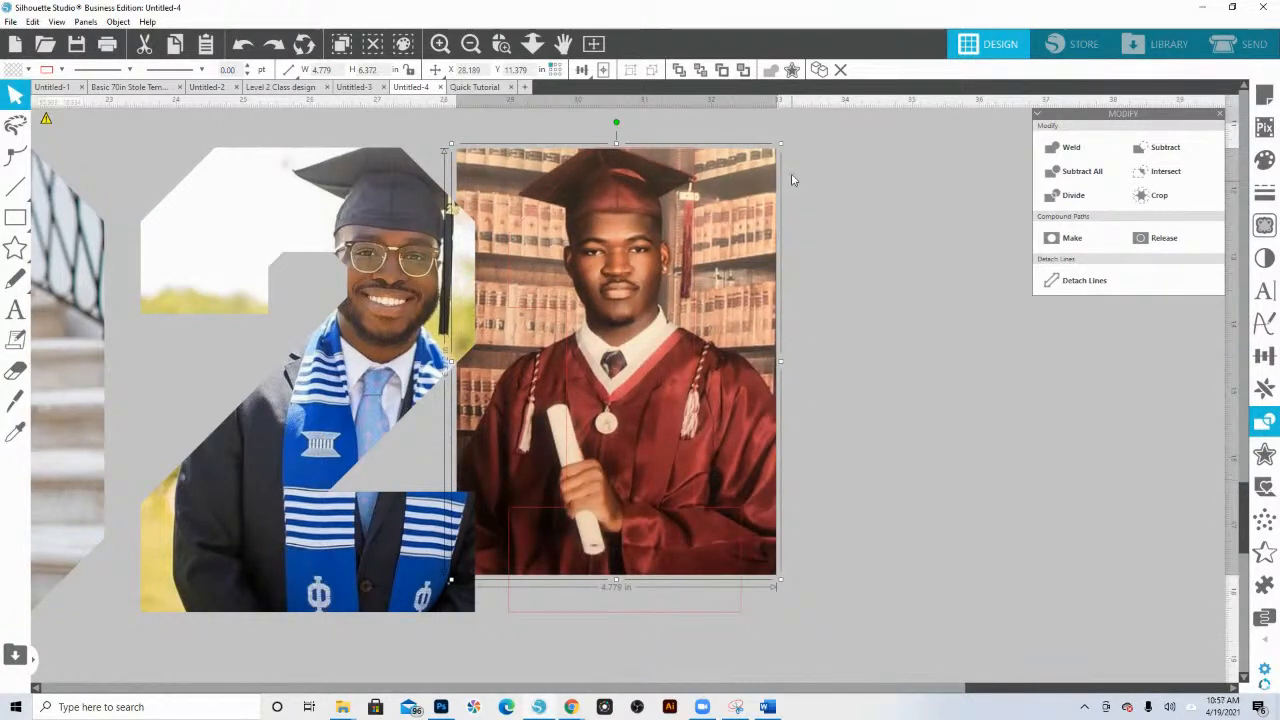
- Enlarge the maroon-gown photo proportionally to about 5.61 × 7.49 in and align the face with the 1's stem
drag(784, 149, 804, 116)
drag(805, 581, 833, 622)
drag(763, 336, 746, 359)
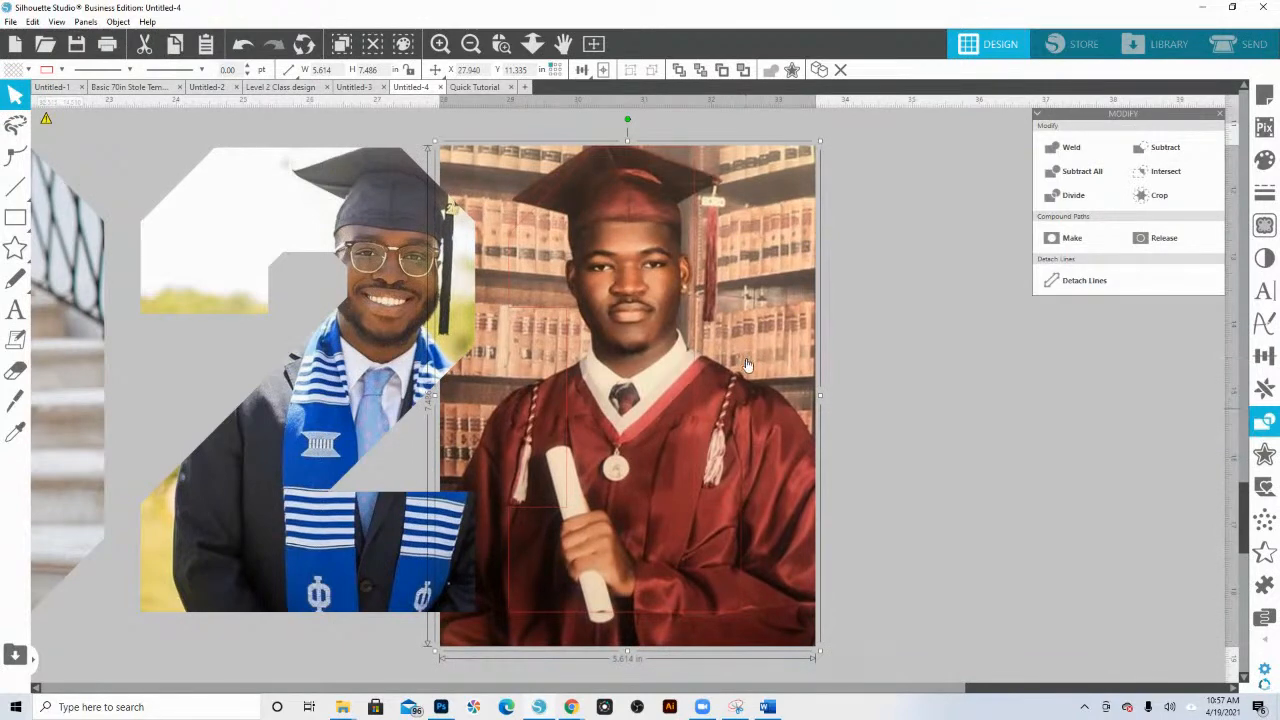
- Crop the maroon-gown photo to the 1's outline
right_click(746, 358)
click(960, 249)
click(1165, 195)
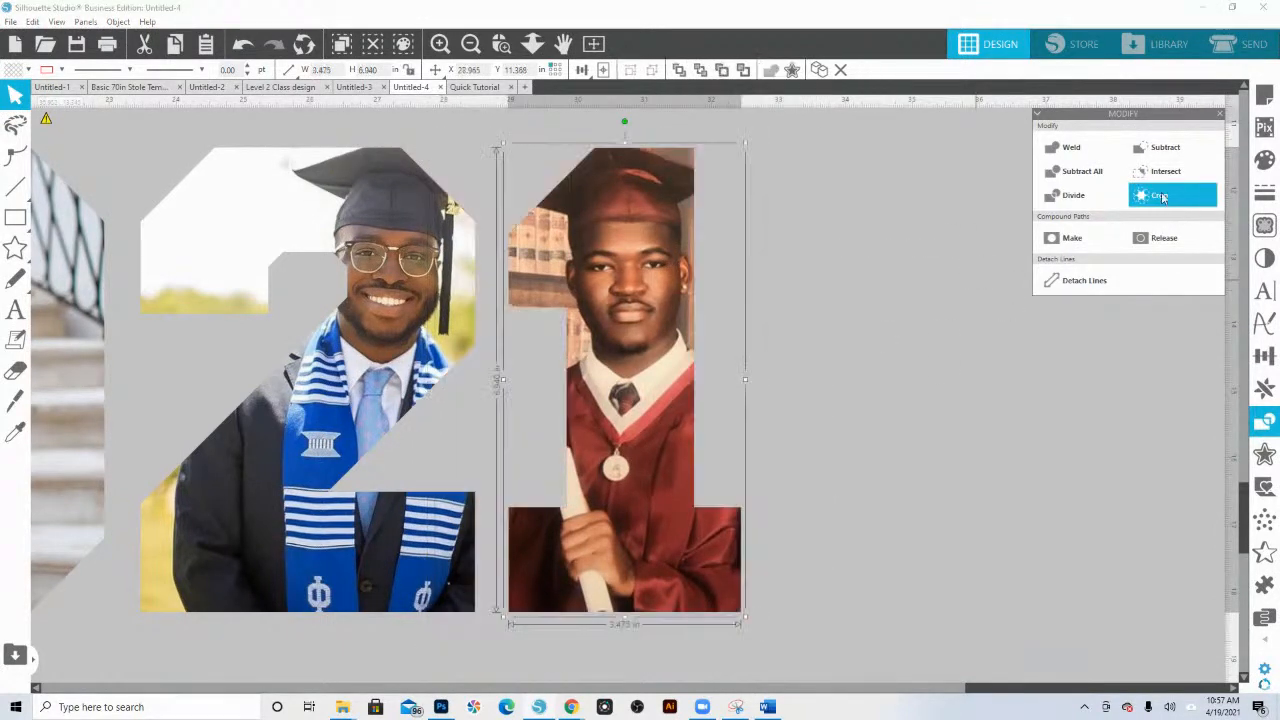
click(532, 43)
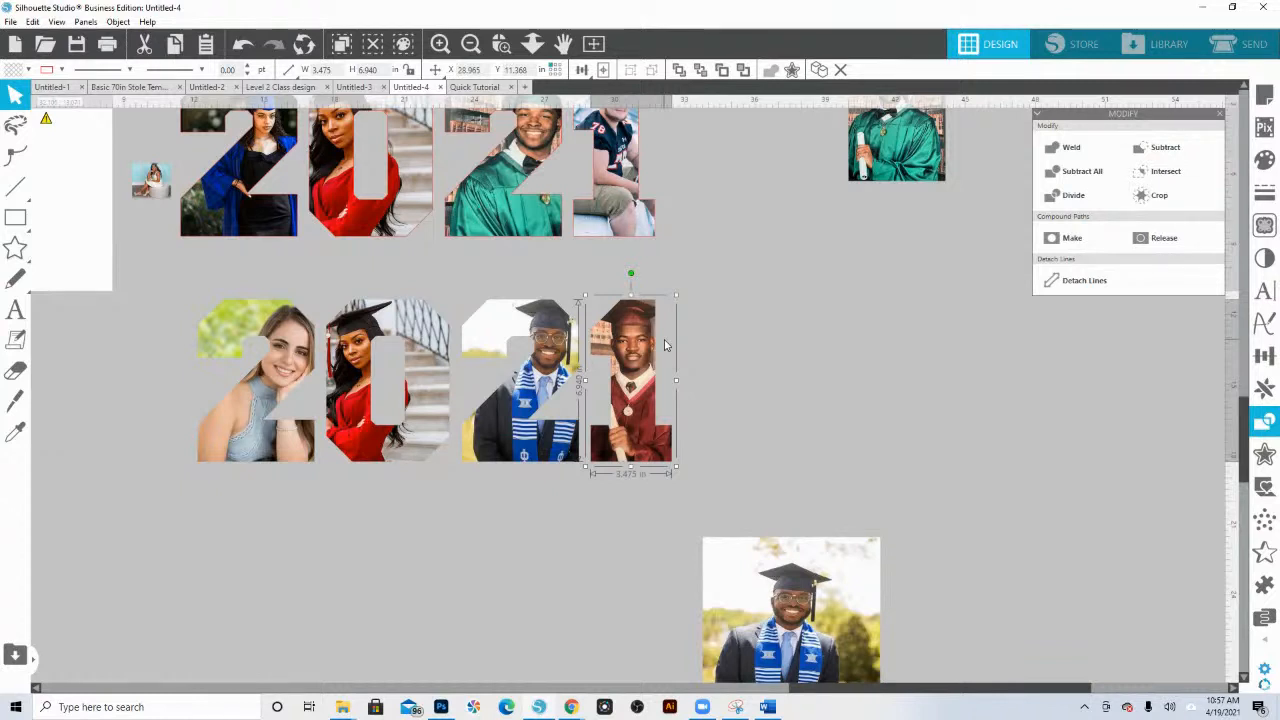
drag(120, 342, 674, 386)
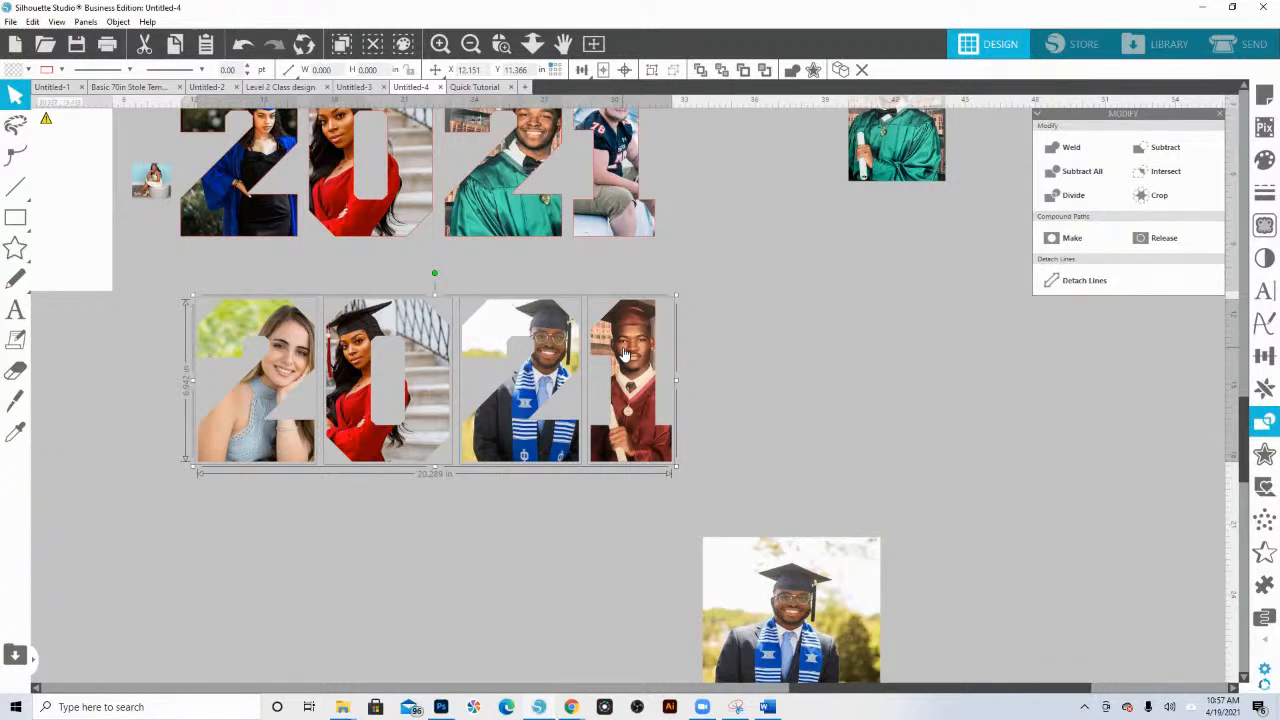
click(1265, 455)
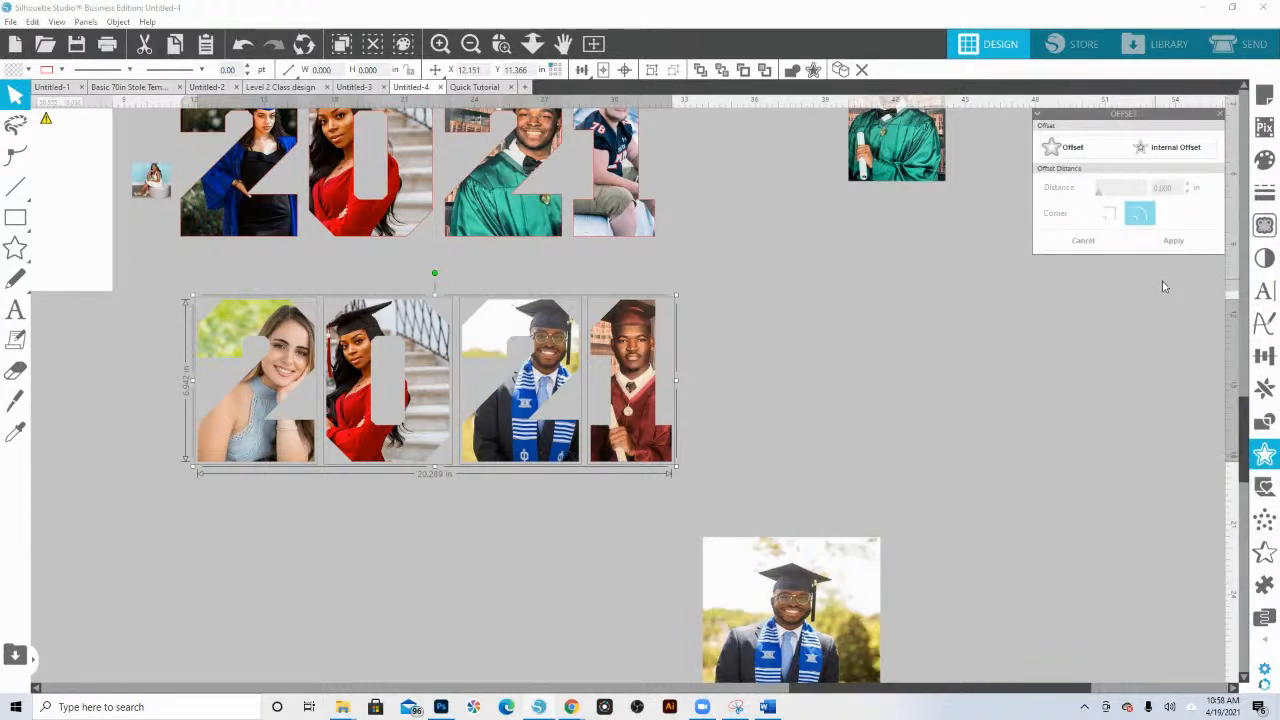
click(1069, 150)
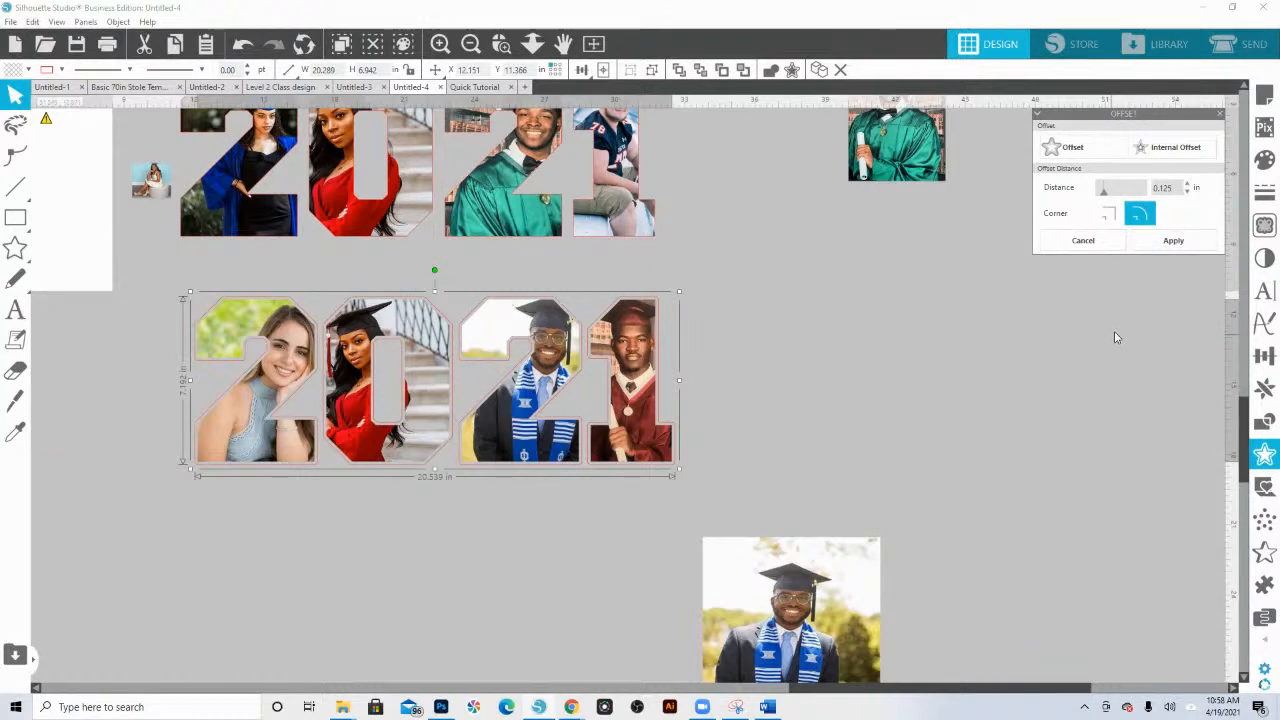
mouse_move(1106, 195)
mouse_down()
mouse_move(1127, 192)
mouse_move(1109, 193)
mouse_up()
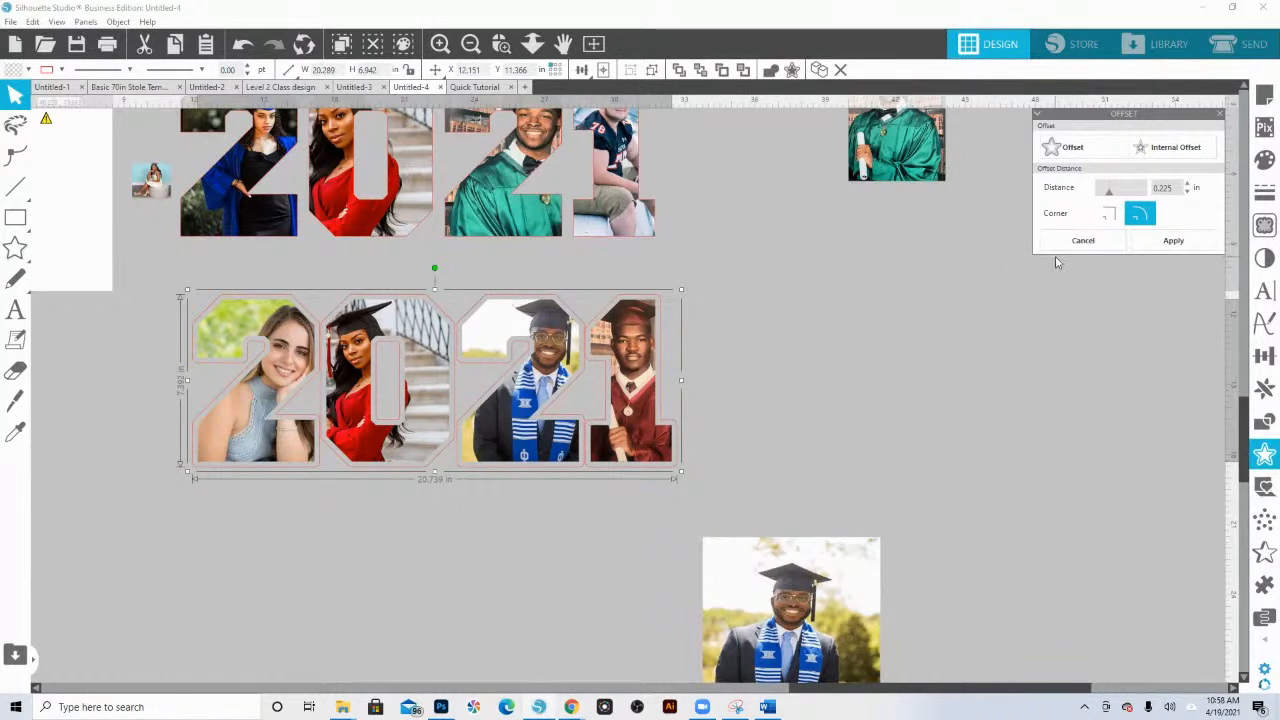
click(1084, 240)
- Apply a rounded-corner offset of 0.280 in around all four photo digits of the lower 2021
click(501, 43)
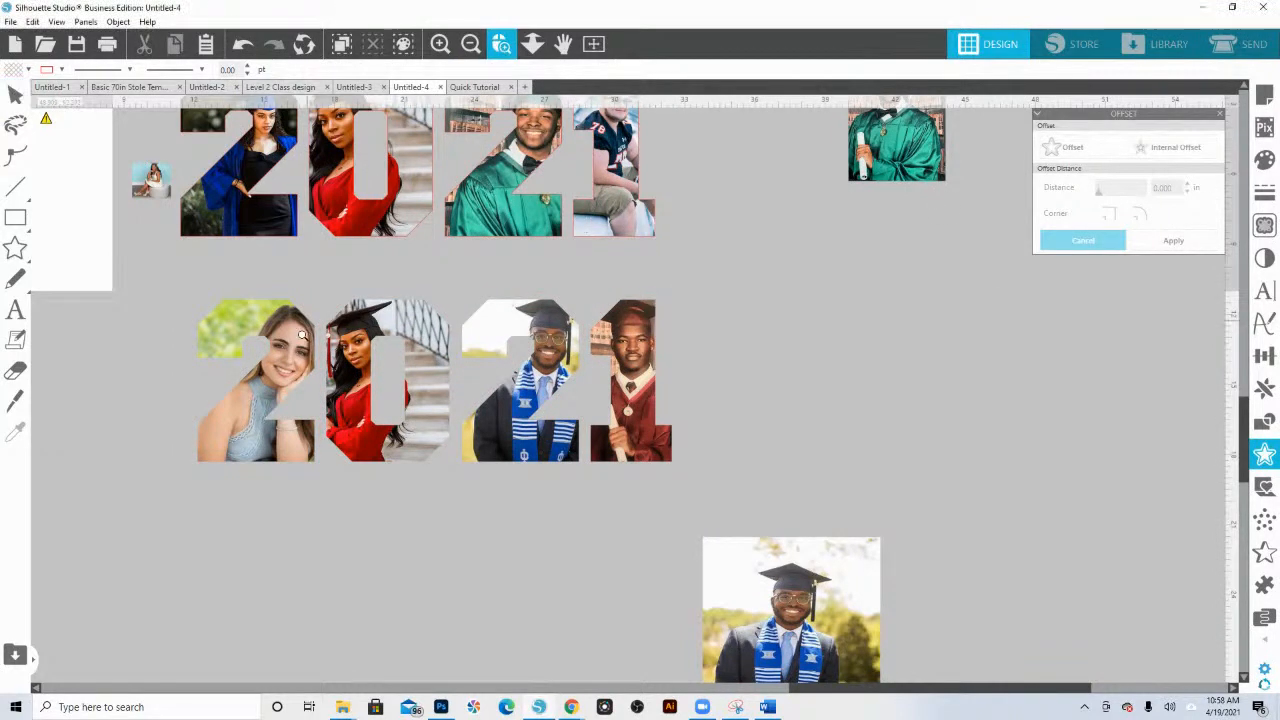
drag(751, 491, 751, 493)
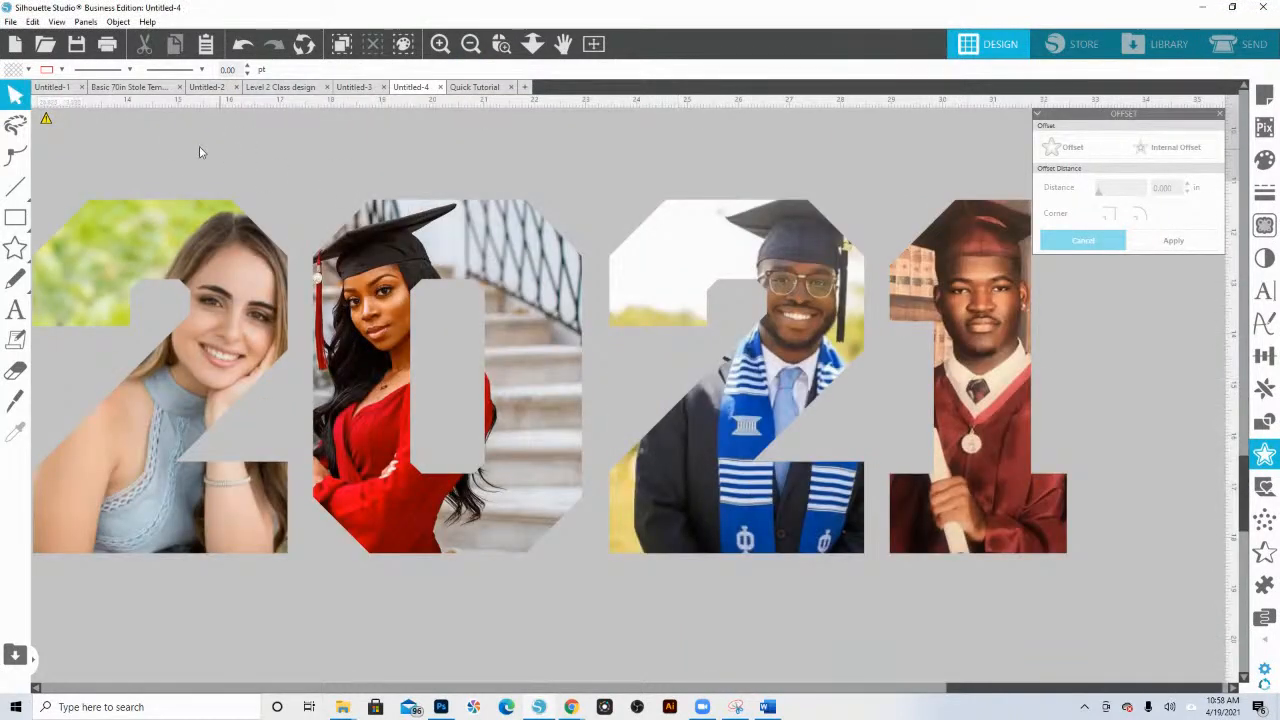
drag(200, 148, 990, 330)
click(1070, 146)
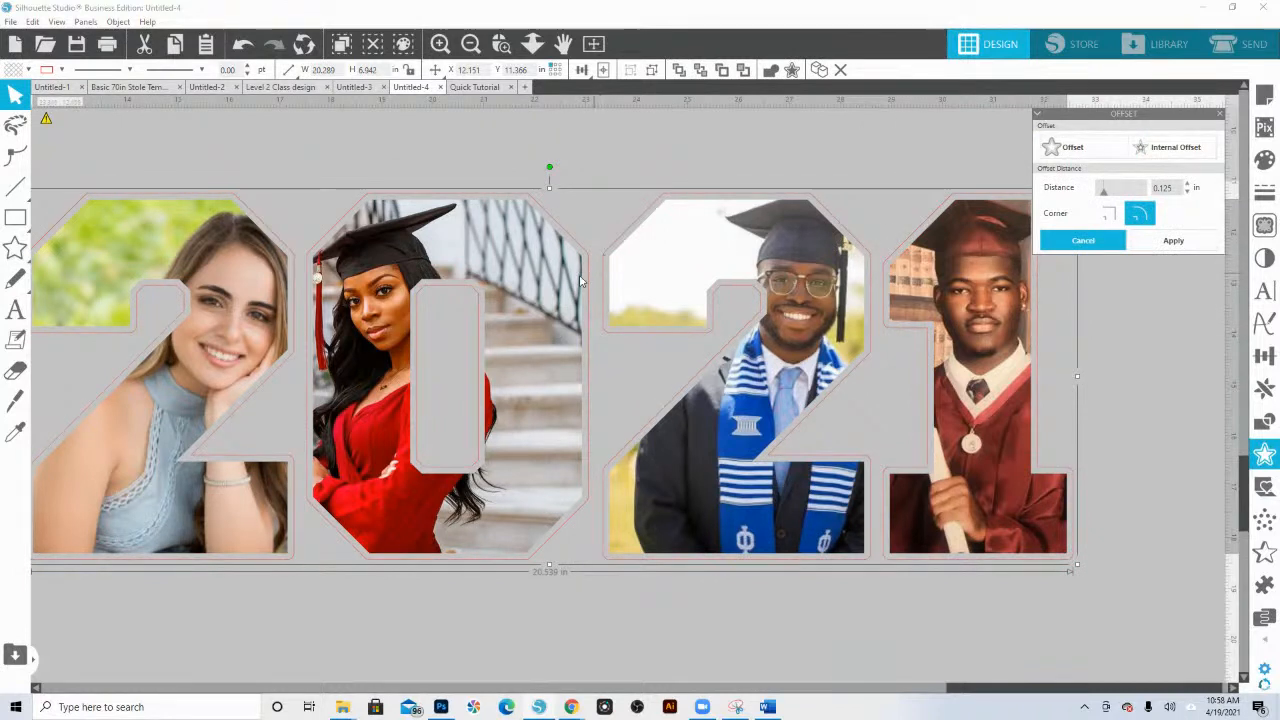
drag(1106, 191, 1112, 194)
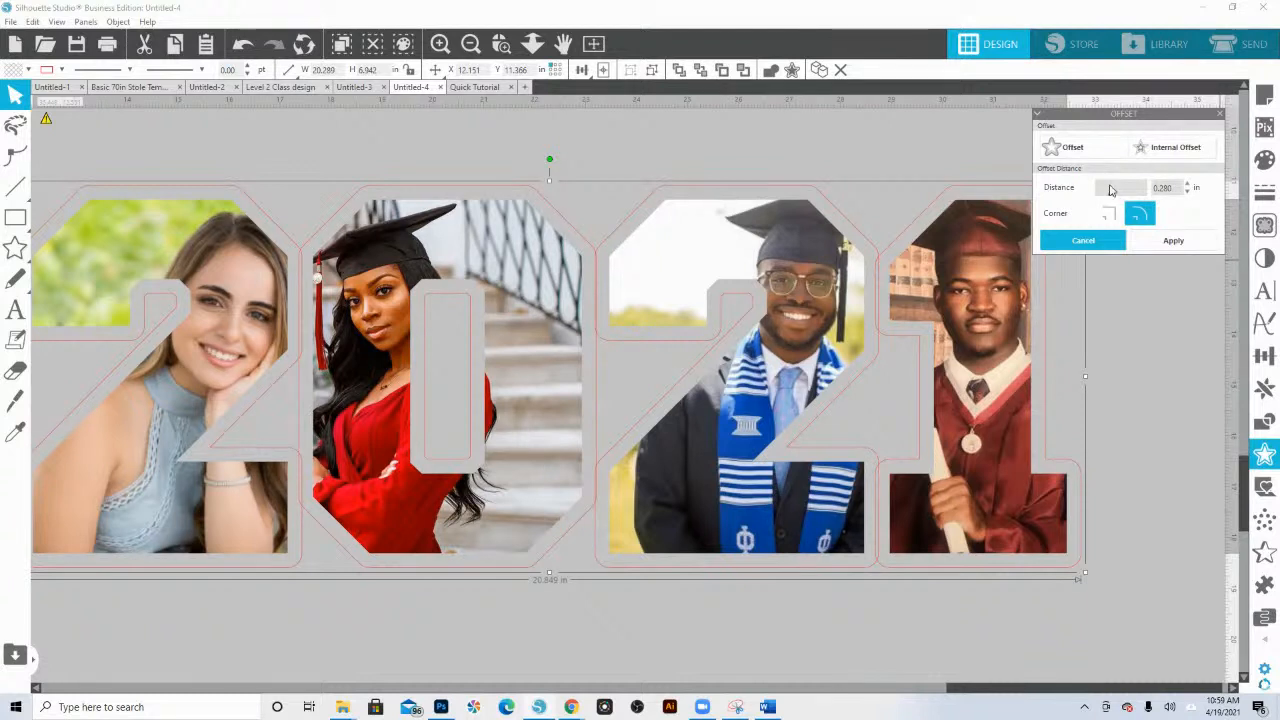
click(1174, 241)
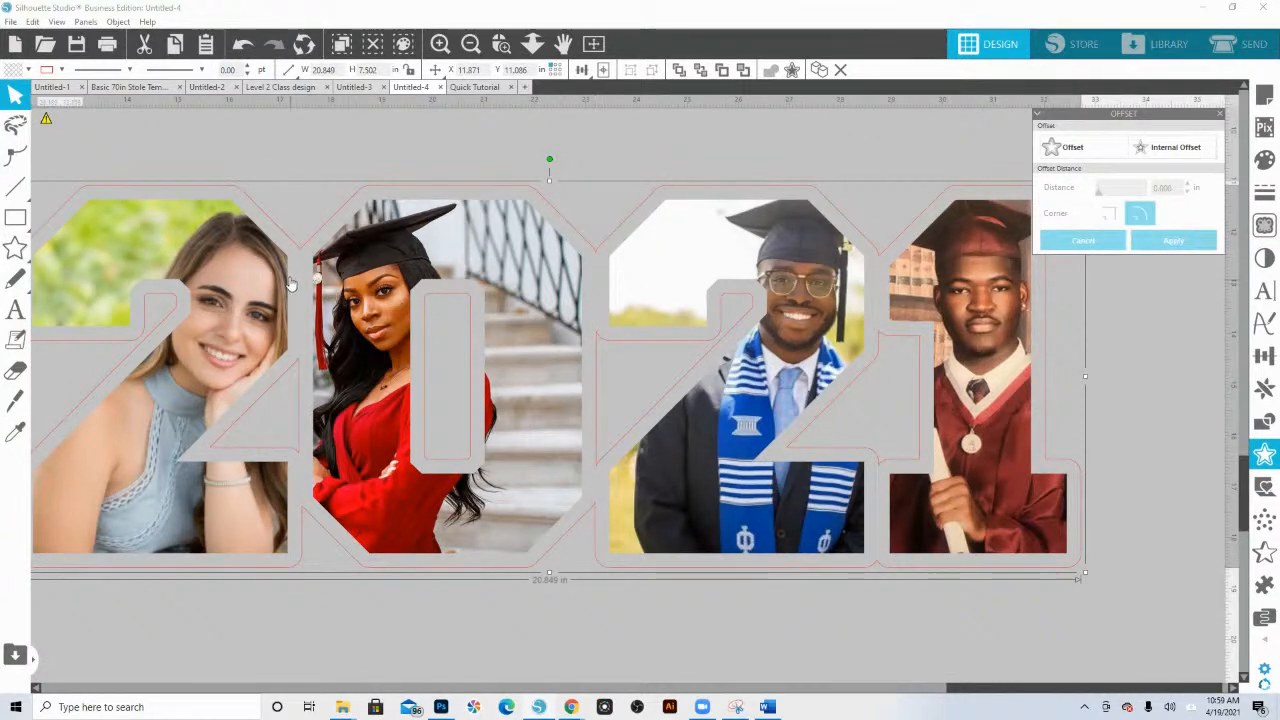
- Fill the offset border around the lower 2021 with black
click(28, 69)
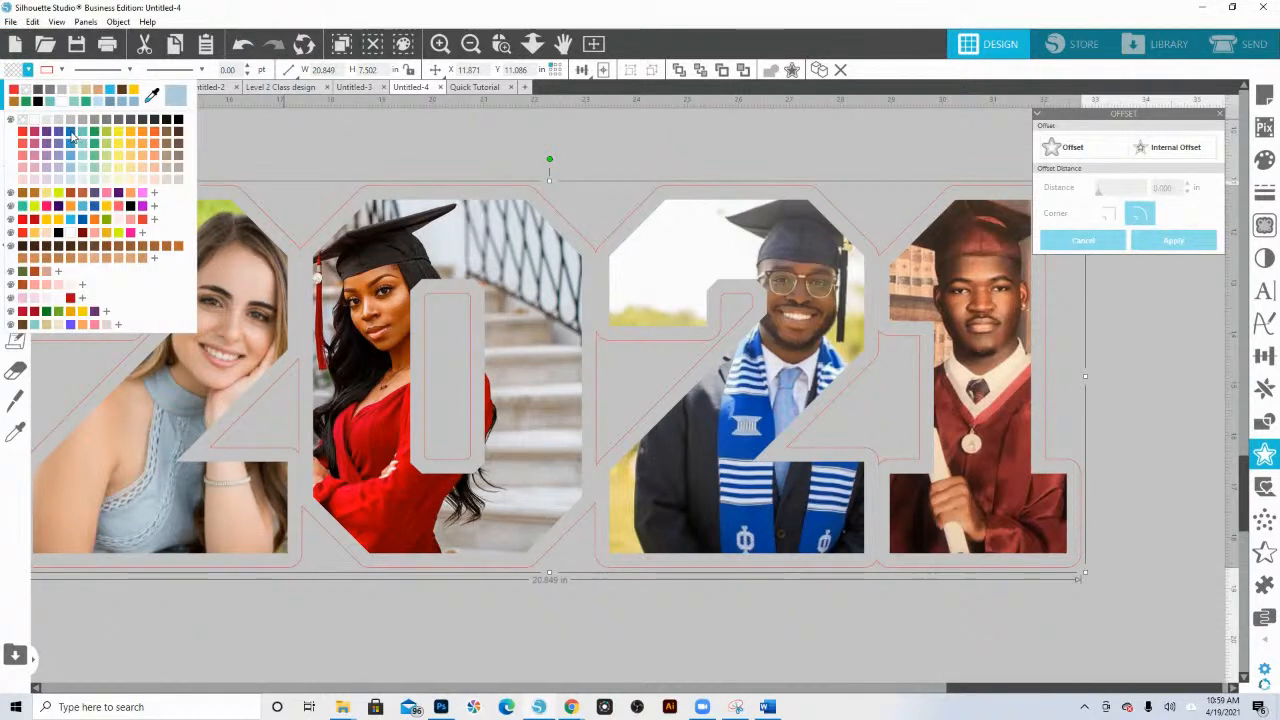
click(178, 119)
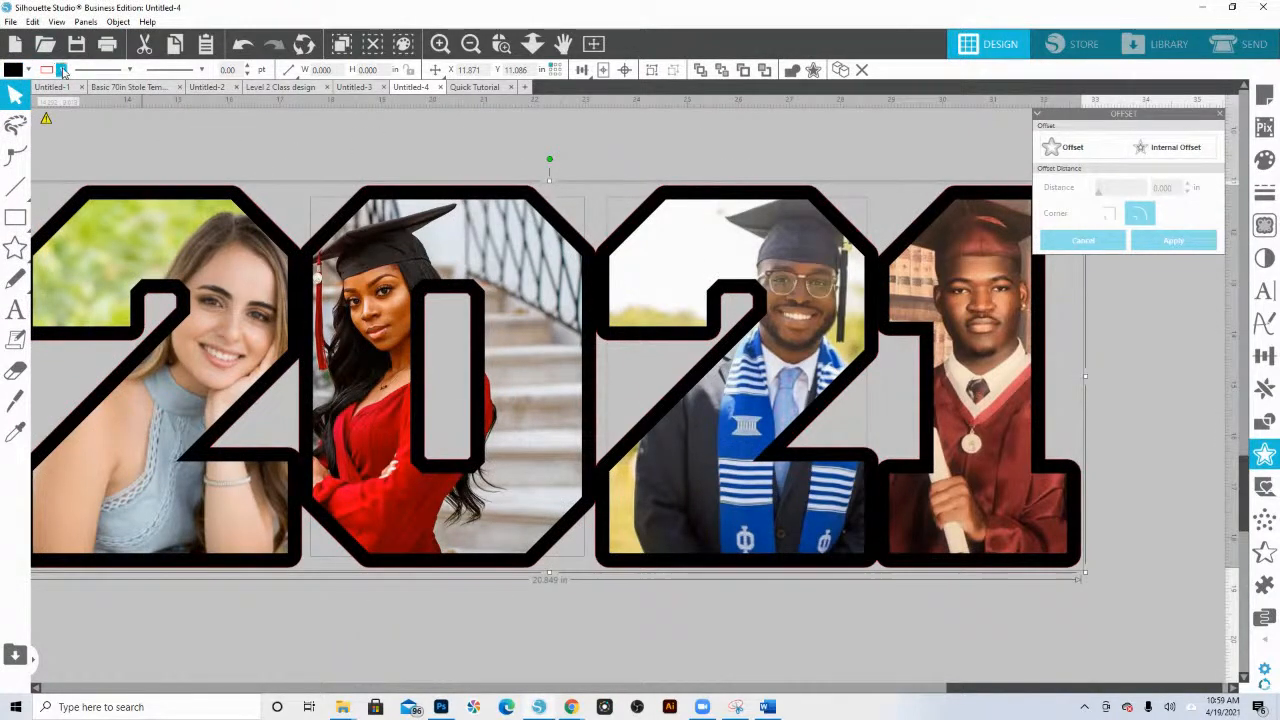
click(61, 69)
click(57, 121)
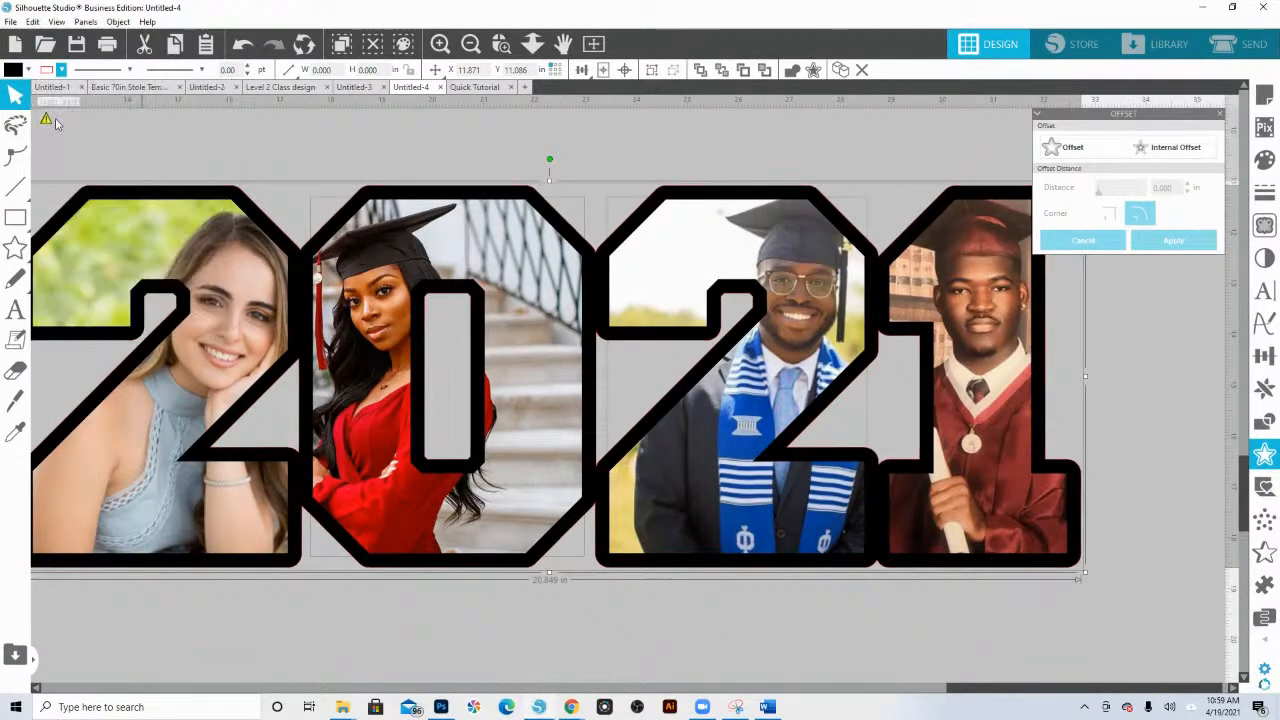
click(533, 44)
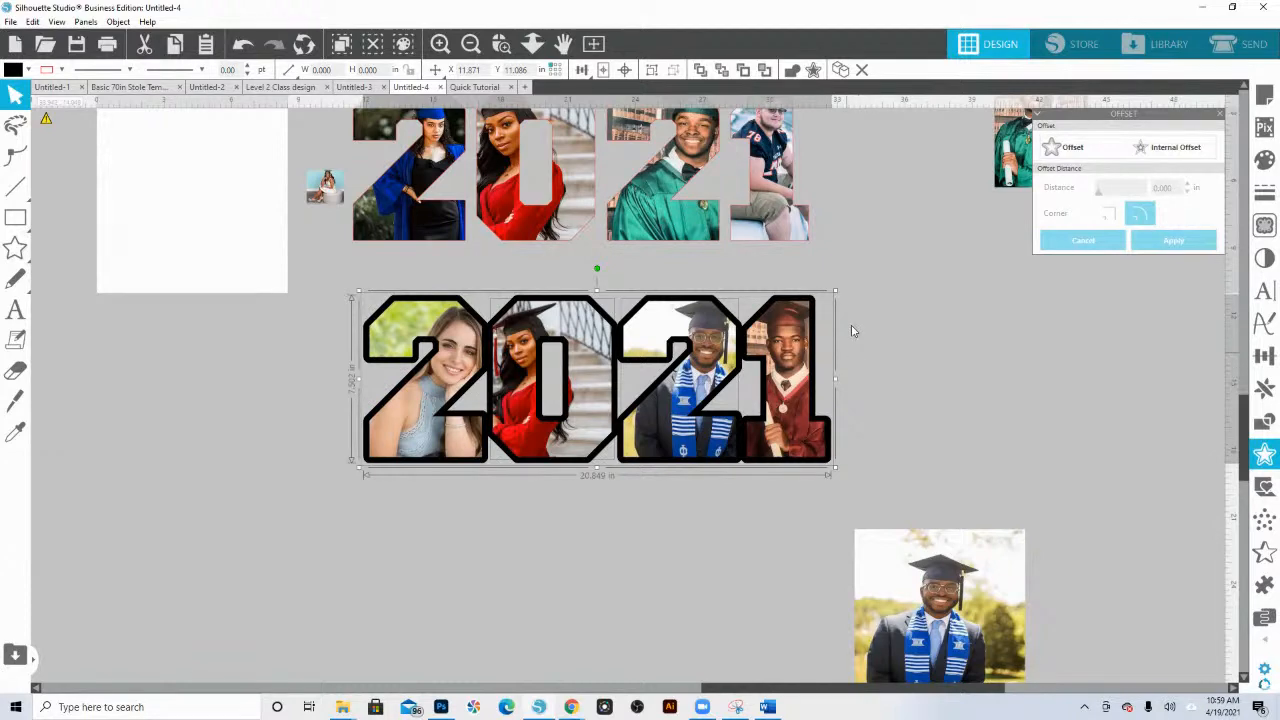
drag(405, 193, 660, 541)
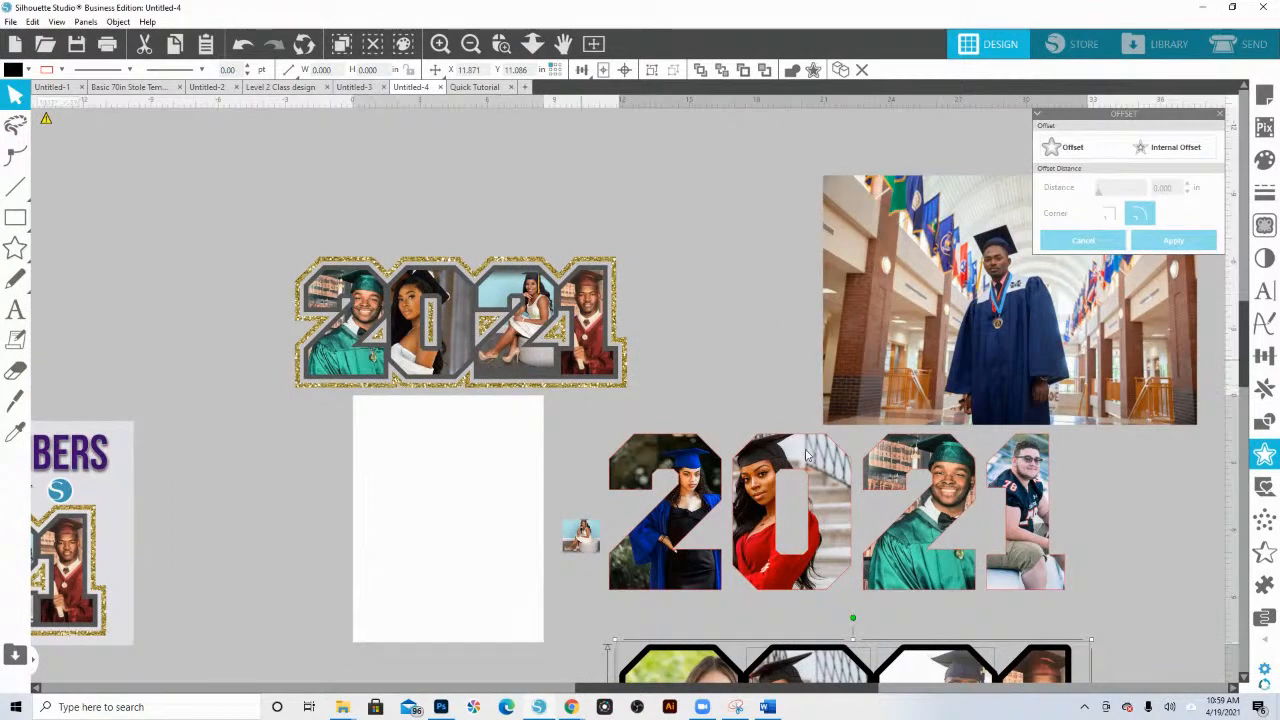
- Offset the black outline of the lower 2021 photo design by 0.125 in with rounded corners
drag(866, 611, 673, 281)
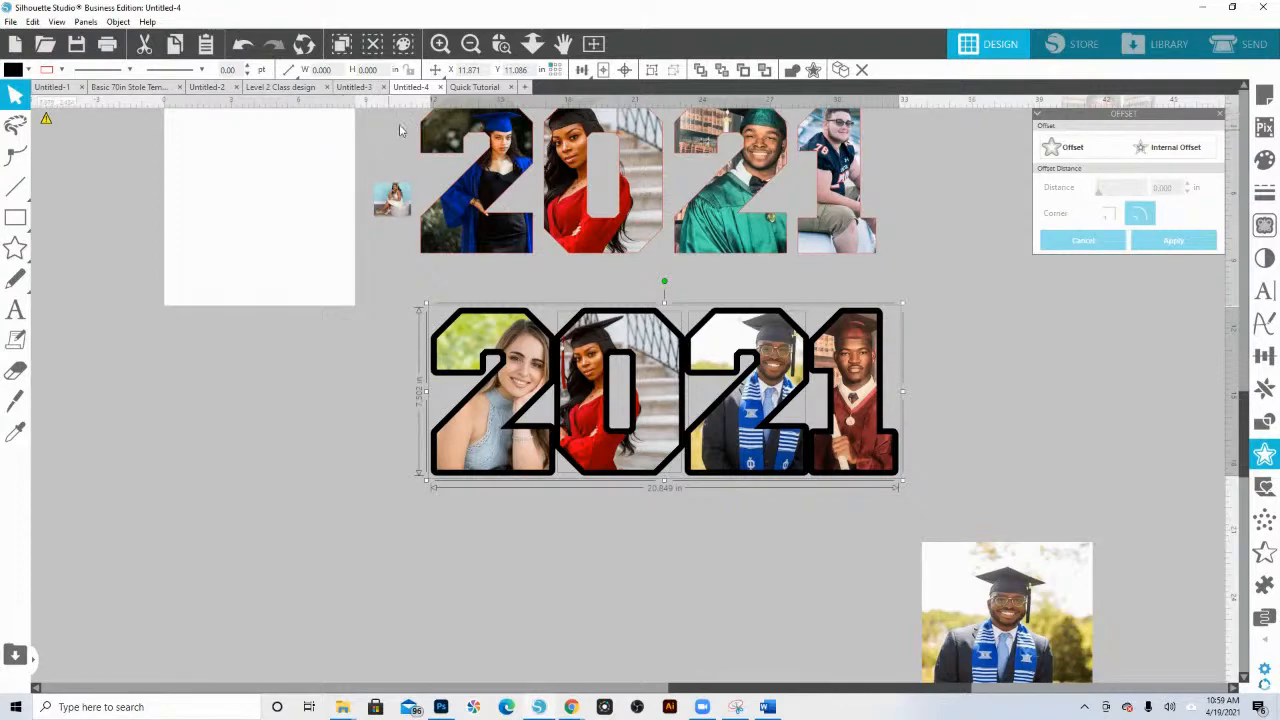
click(532, 44)
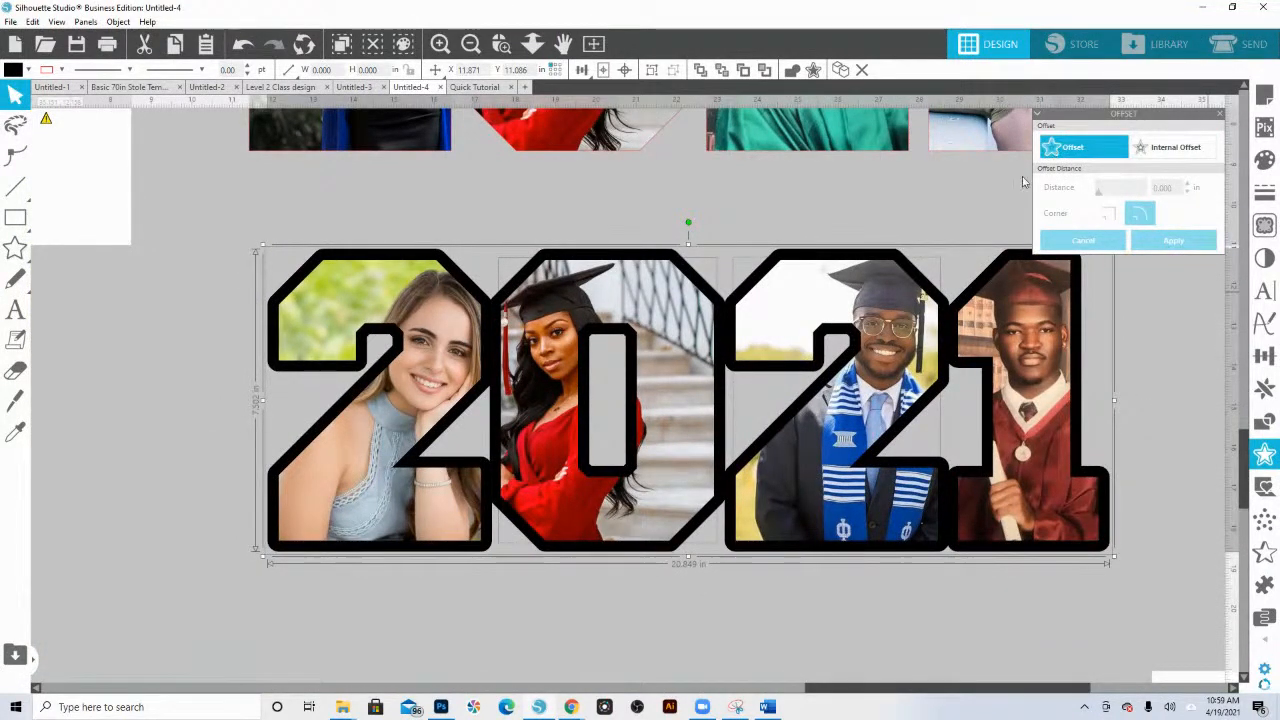
click(855, 237)
click(848, 254)
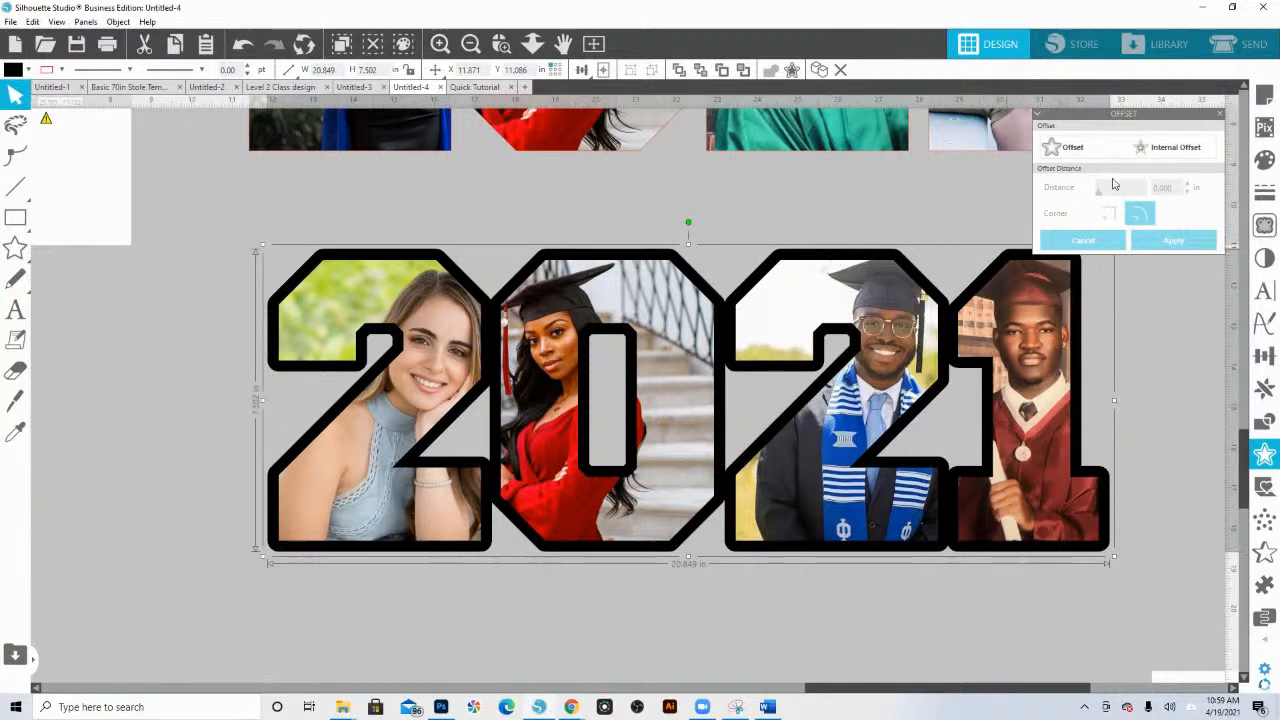
click(1080, 150)
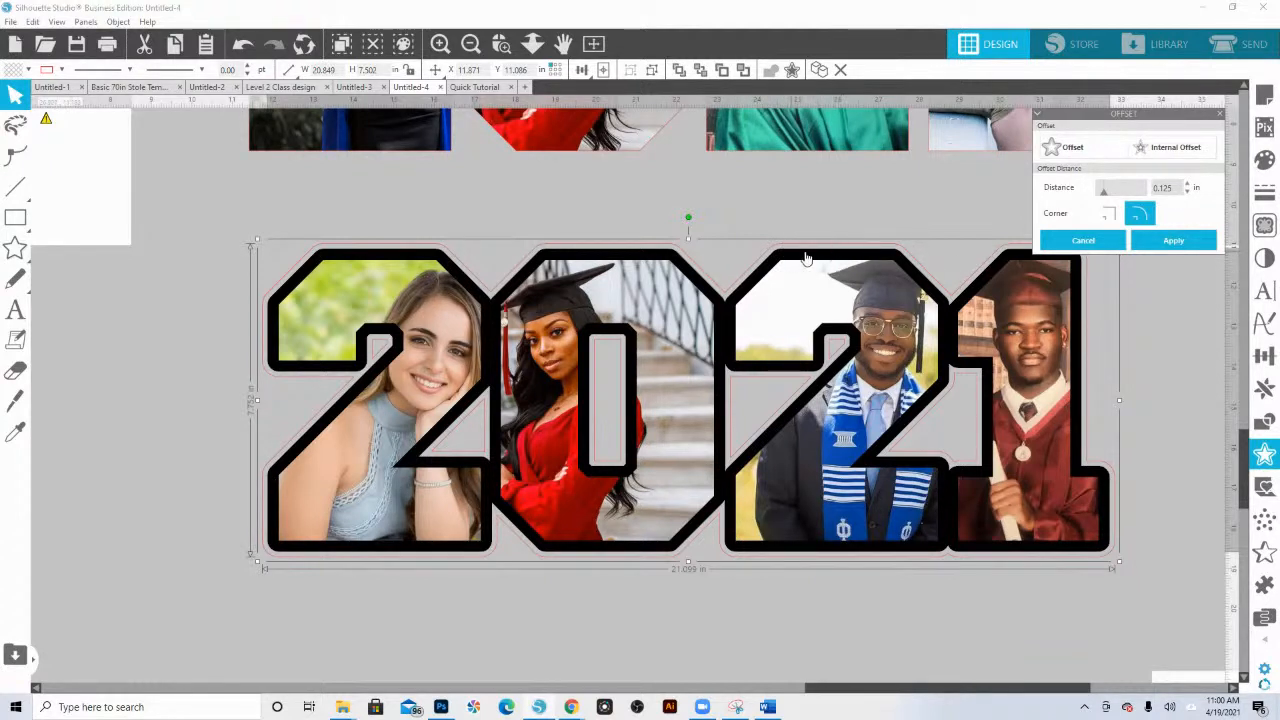
click(1143, 244)
- Add a second, outer offset of 0.255 in around the newly made outline of the lower 2021
click(1080, 156)
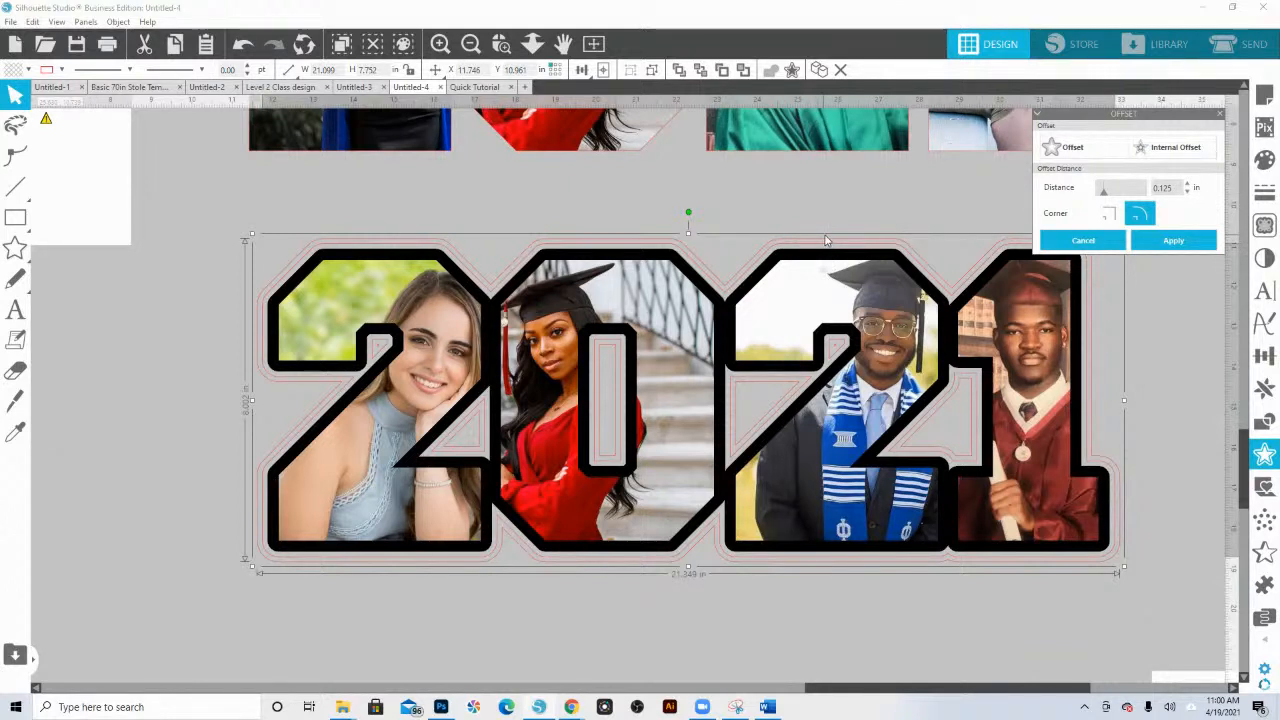
drag(1106, 198, 1110, 195)
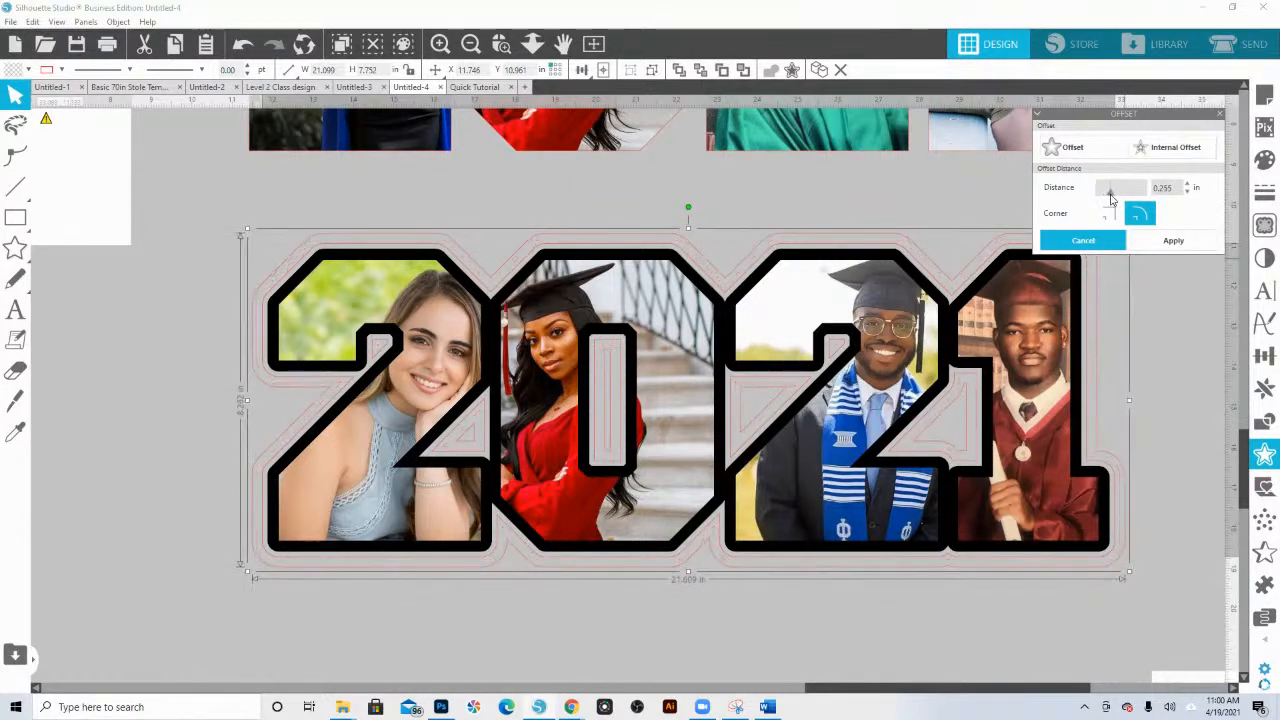
click(1176, 241)
- Fill both new offset outlines around the lower 2021 with green
click(368, 212)
click(369, 234)
shift+click(369, 244)
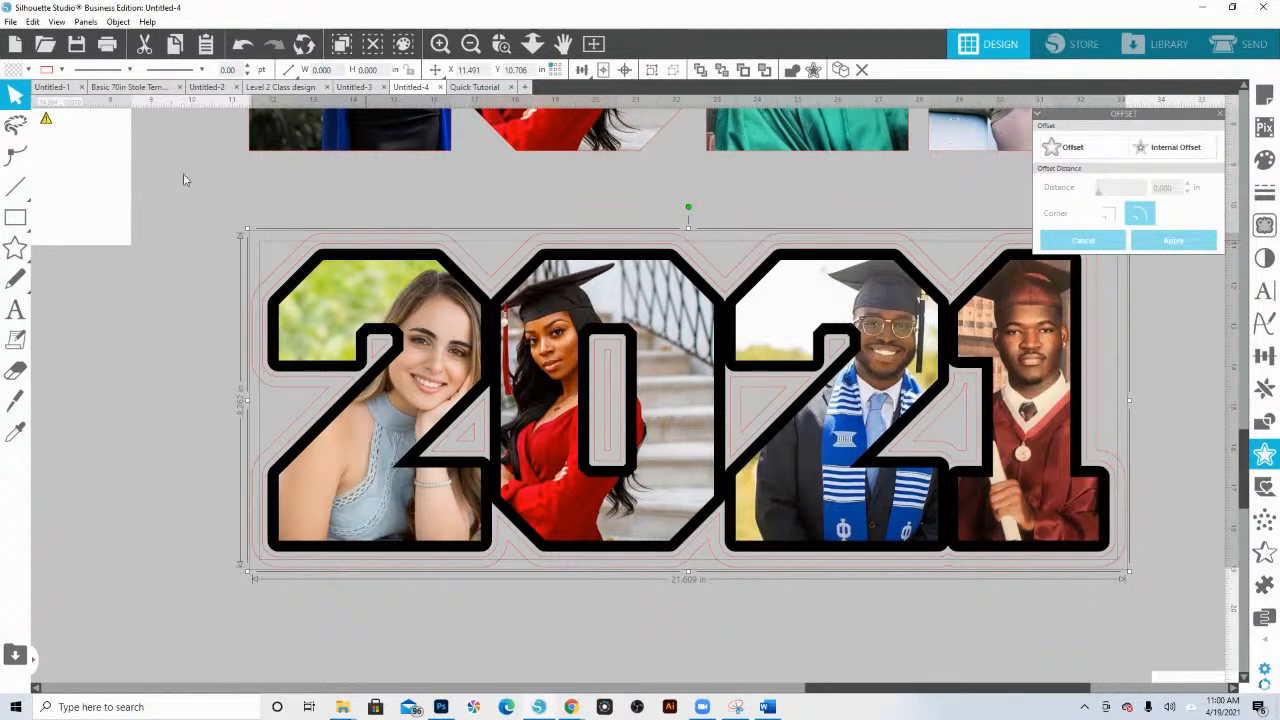
click(18, 70)
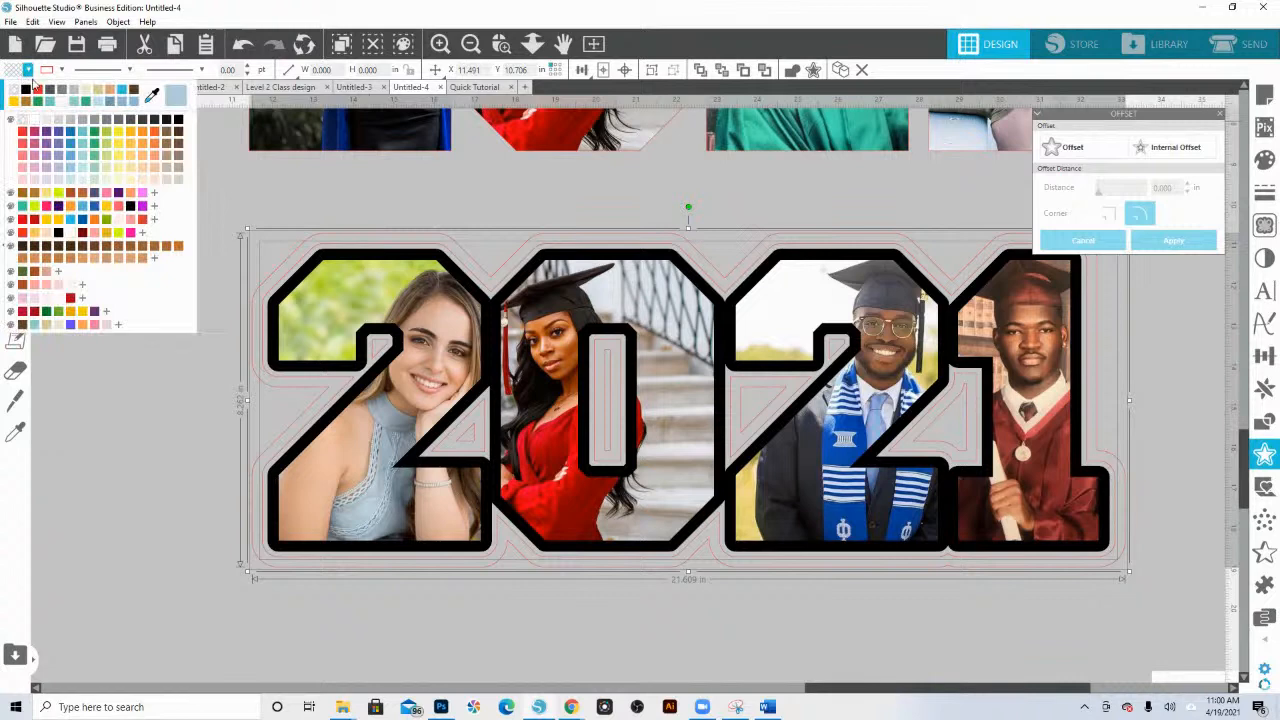
click(93, 152)
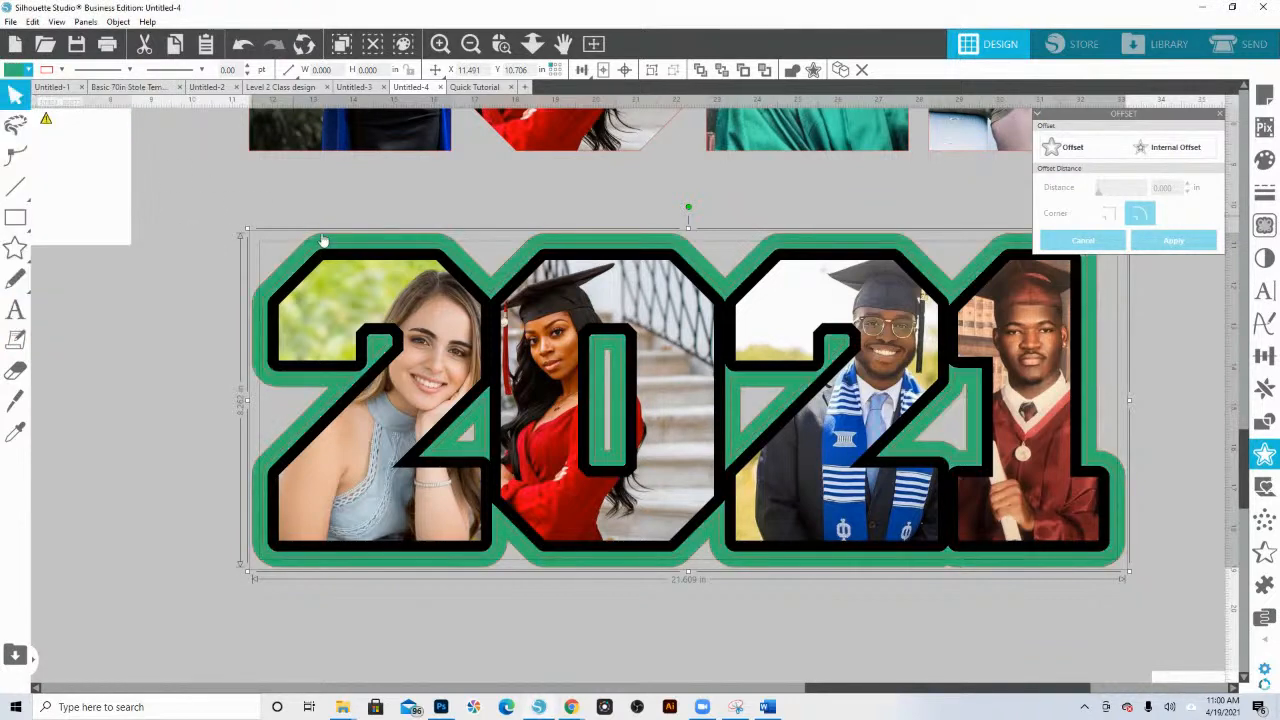
- Fill only the outermost offset outline of the lower 2021 with blue
click(392, 253)
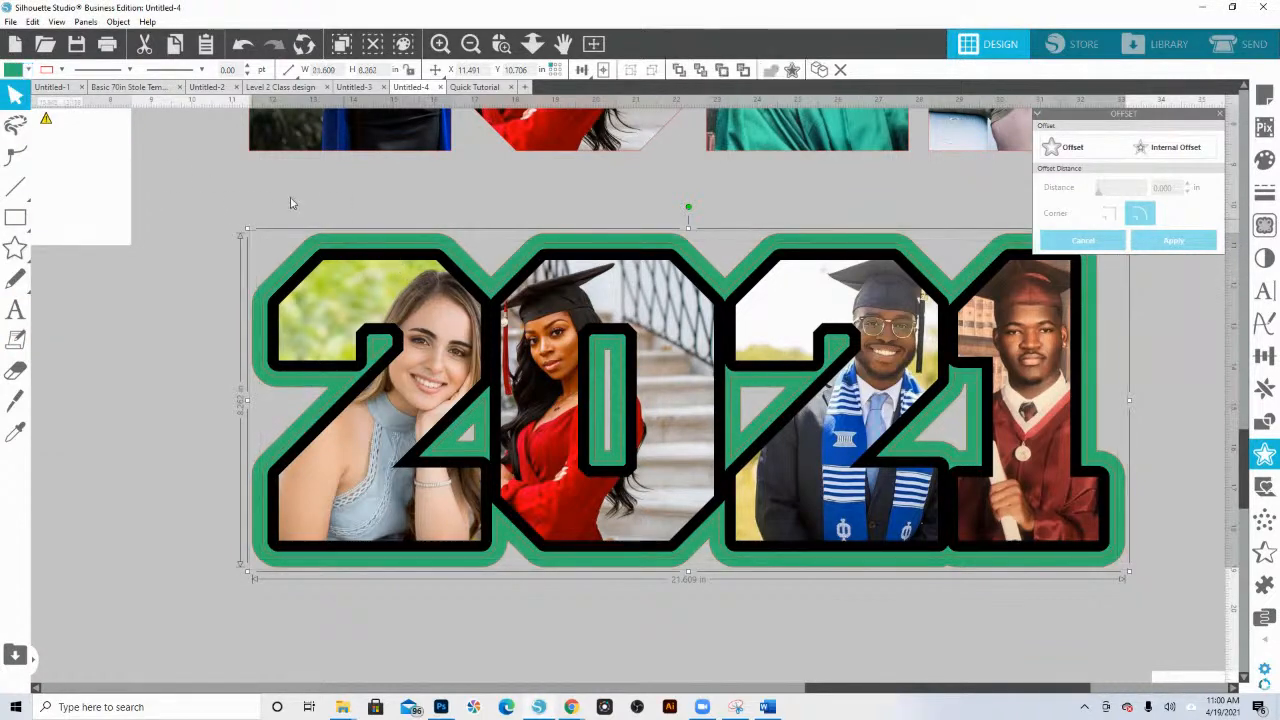
click(18, 70)
click(81, 145)
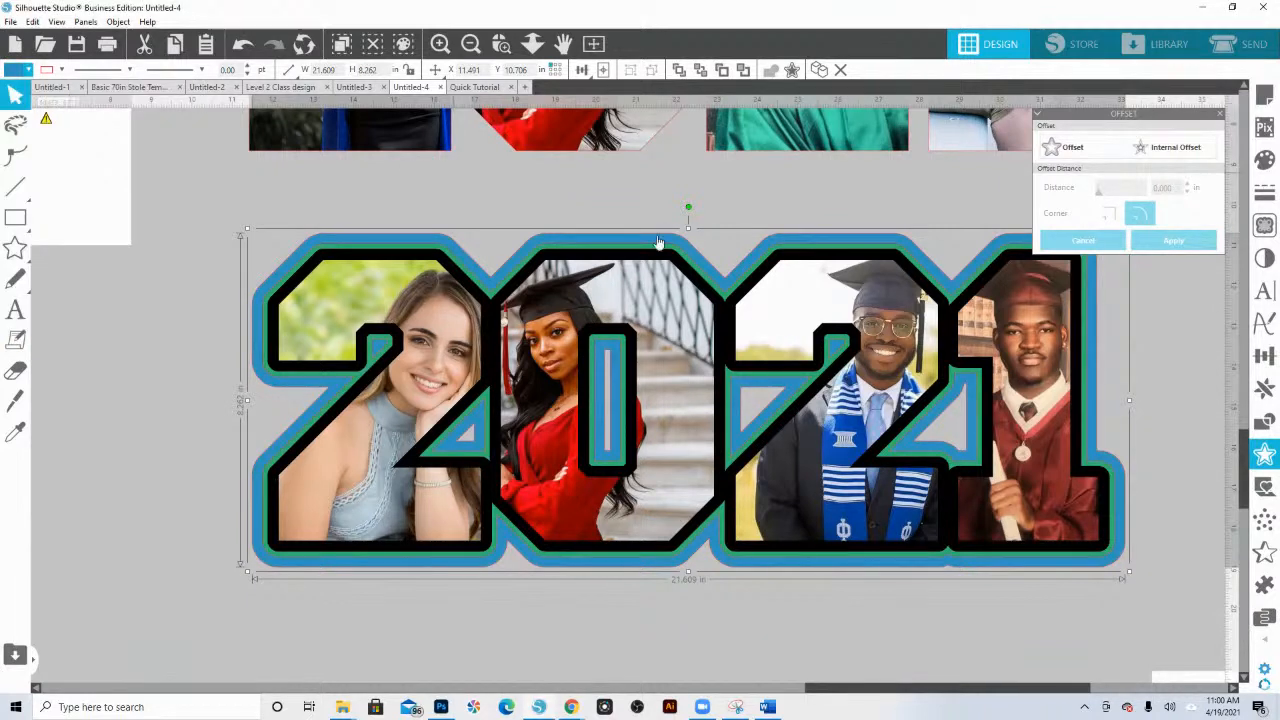
- Make a compound path from the blue and green offset outlines so the inner shape is cut out of the outer one
click(533, 213)
click(532, 43)
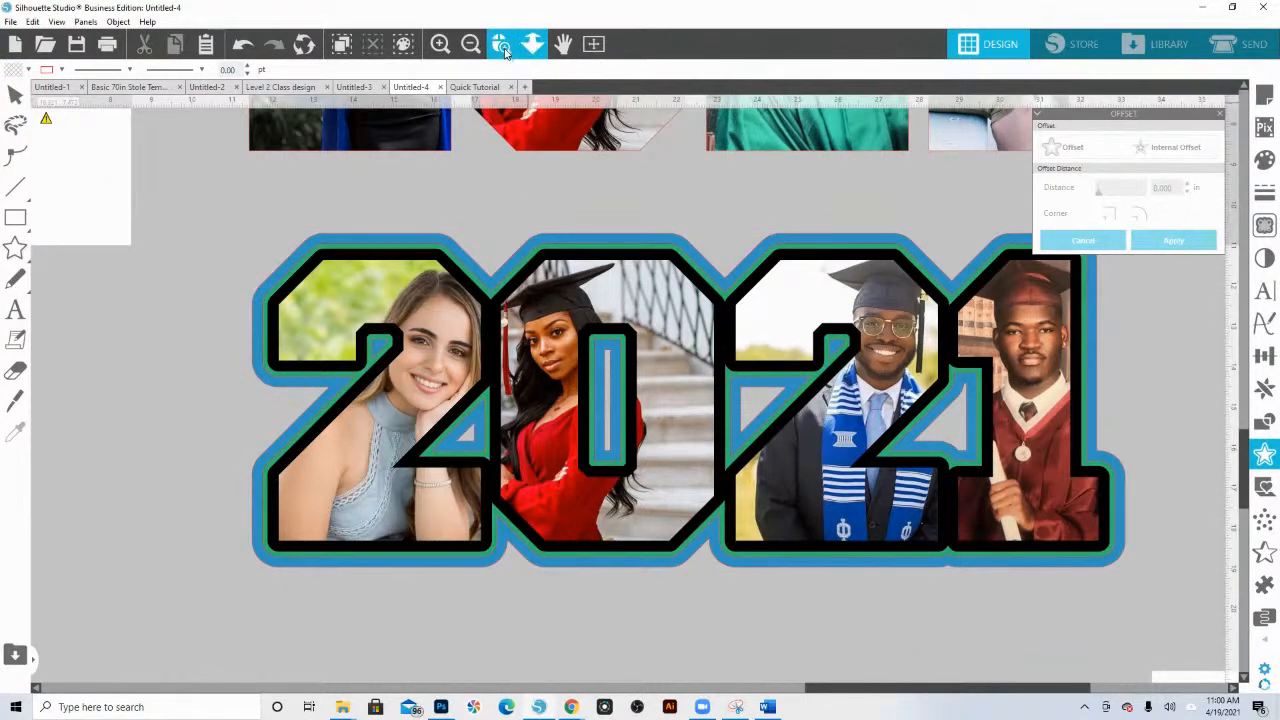
drag(625, 300, 709, 187)
click(712, 188)
scroll(717, 200, up, 2)
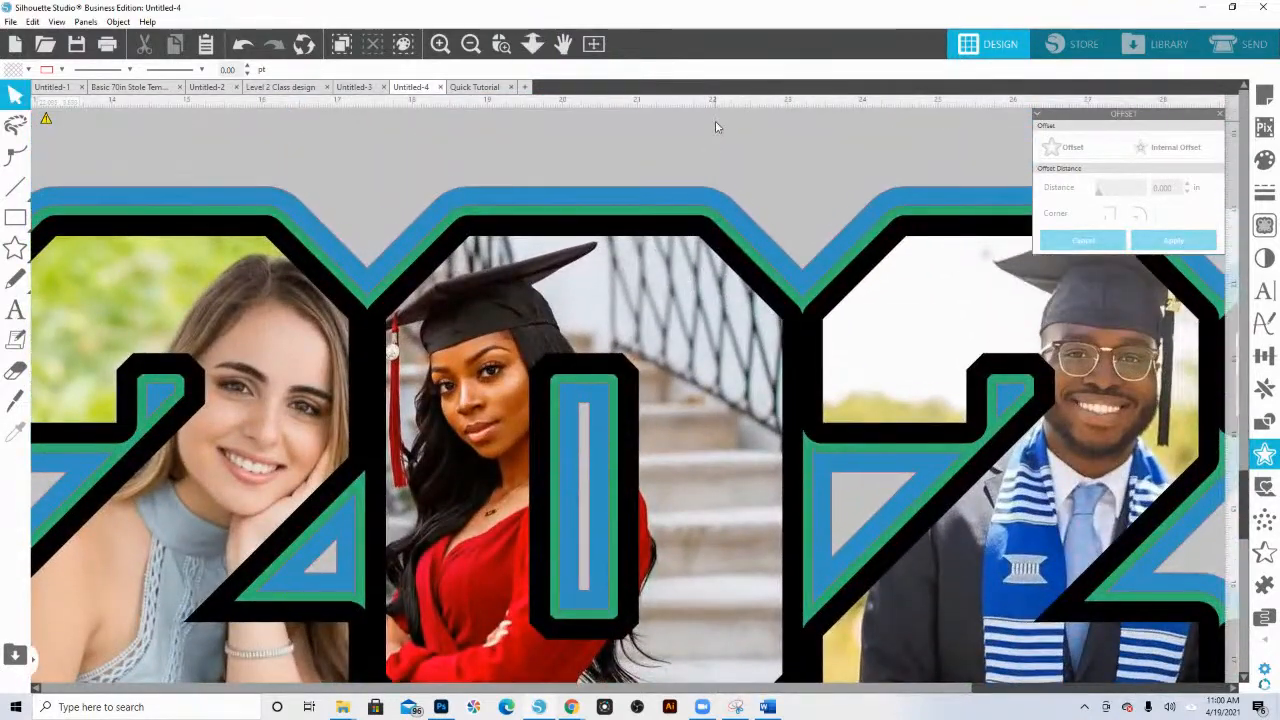
click(656, 213)
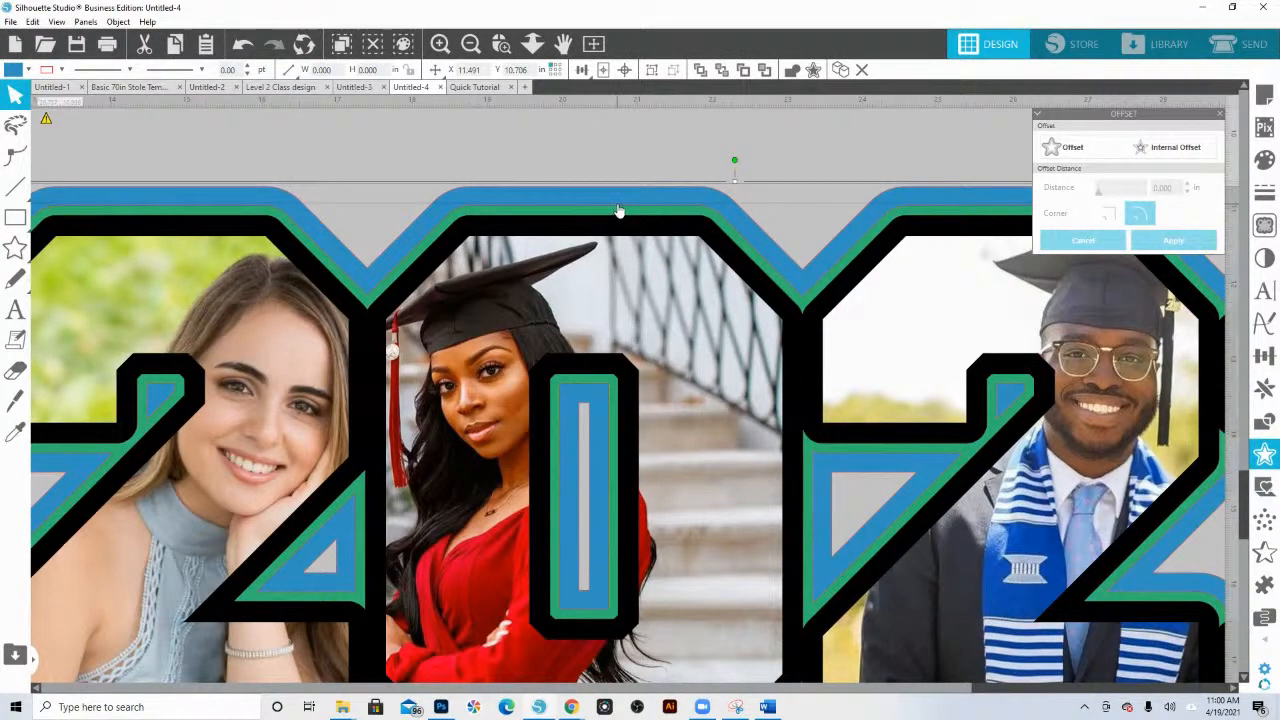
right_click(619, 211)
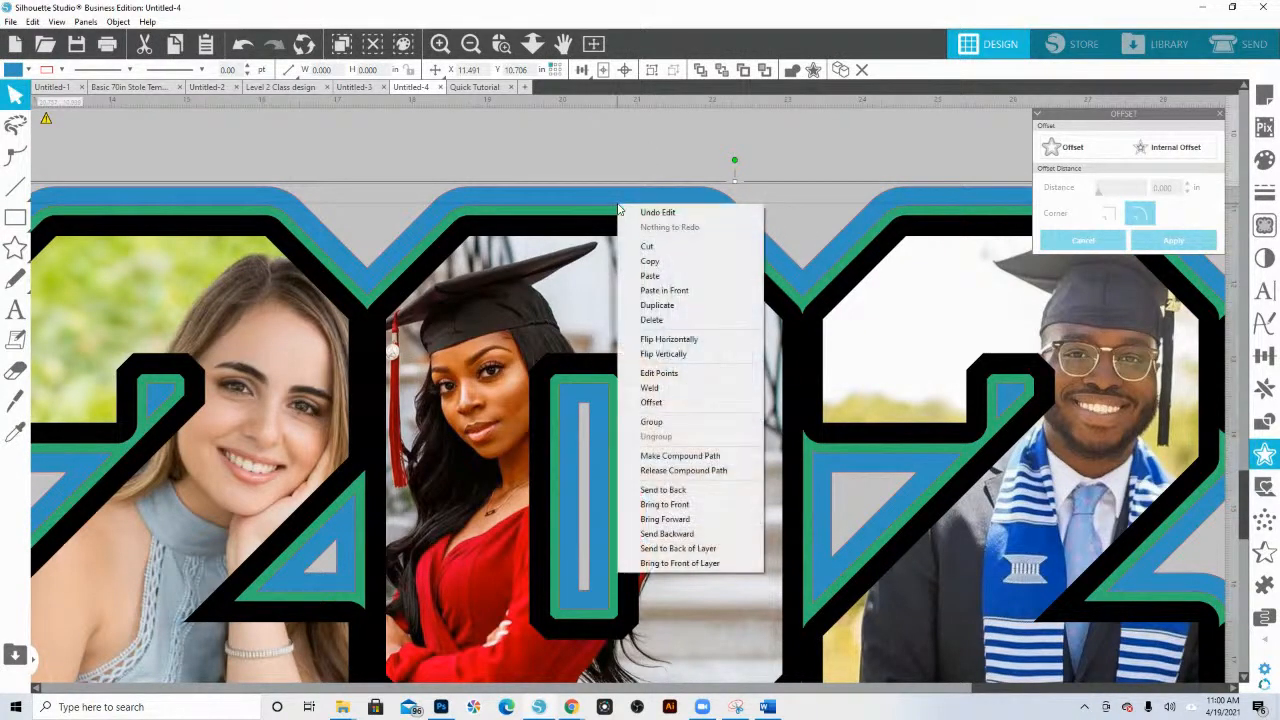
click(685, 456)
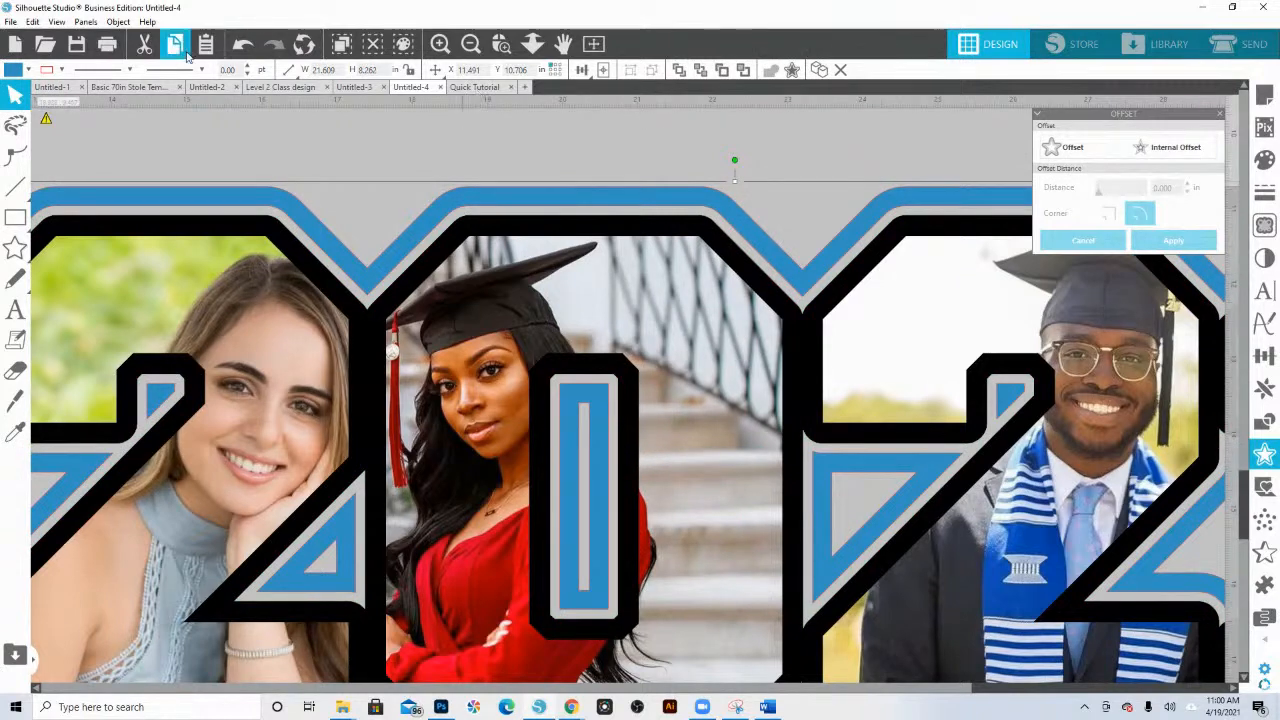
- Remove the line color from the blue compound outline around the lower 2021
click(47, 72)
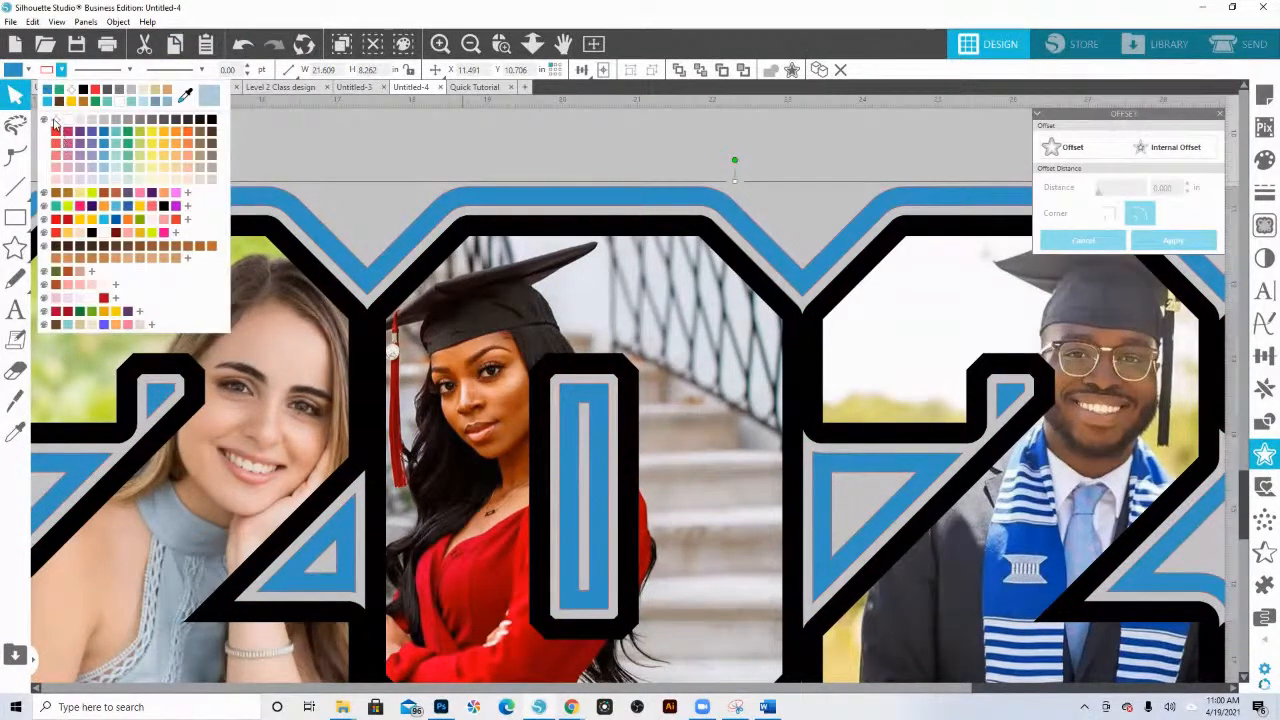
click(532, 43)
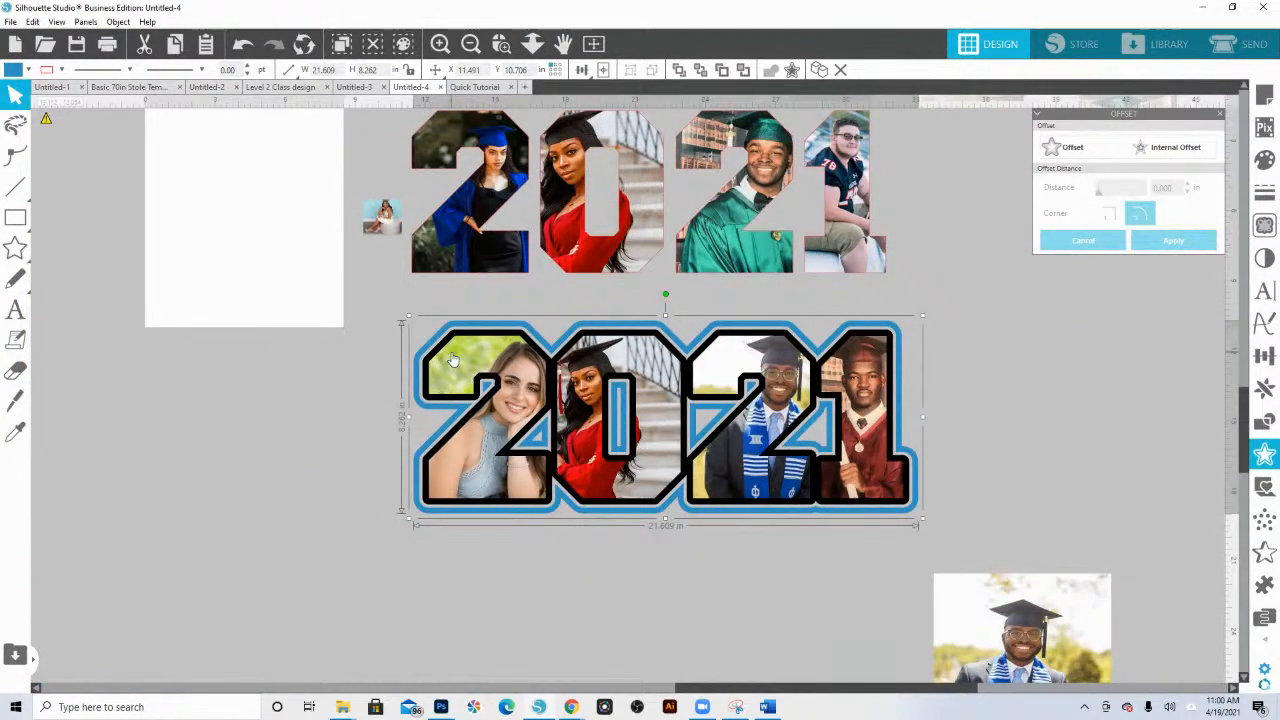
click(648, 386)
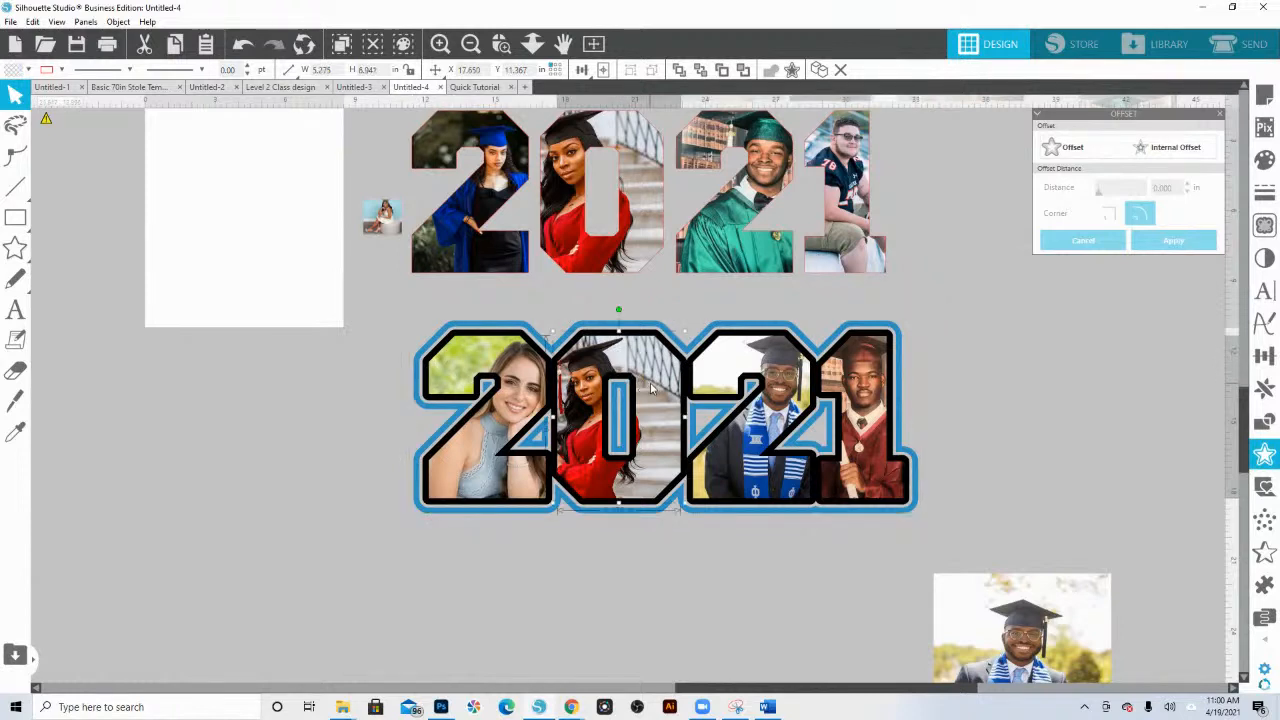
- Move the small photo beside the upper 2021 onto the white page
scroll(603, 304, up, 2)
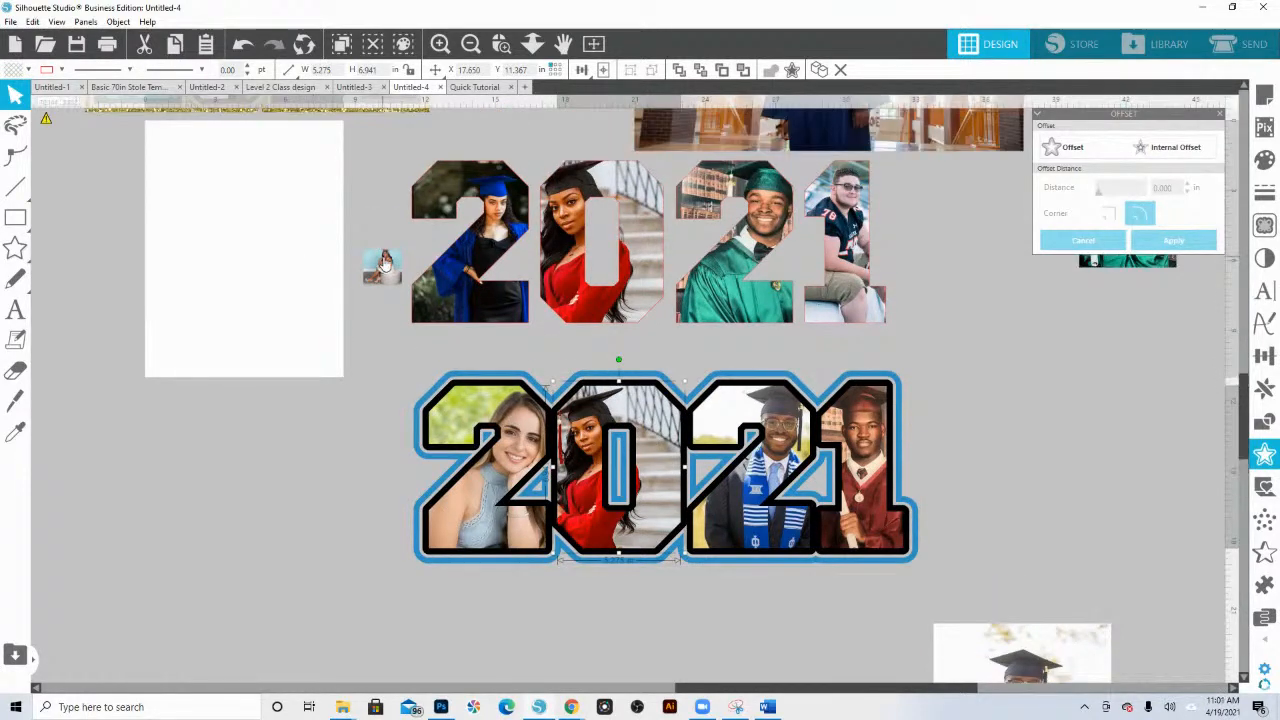
drag(384, 269, 206, 310)
click(342, 283)
- Offset all four photo digits of the upper 2021 by 0.125 in with square corners
scroll(640, 180, up, 2)
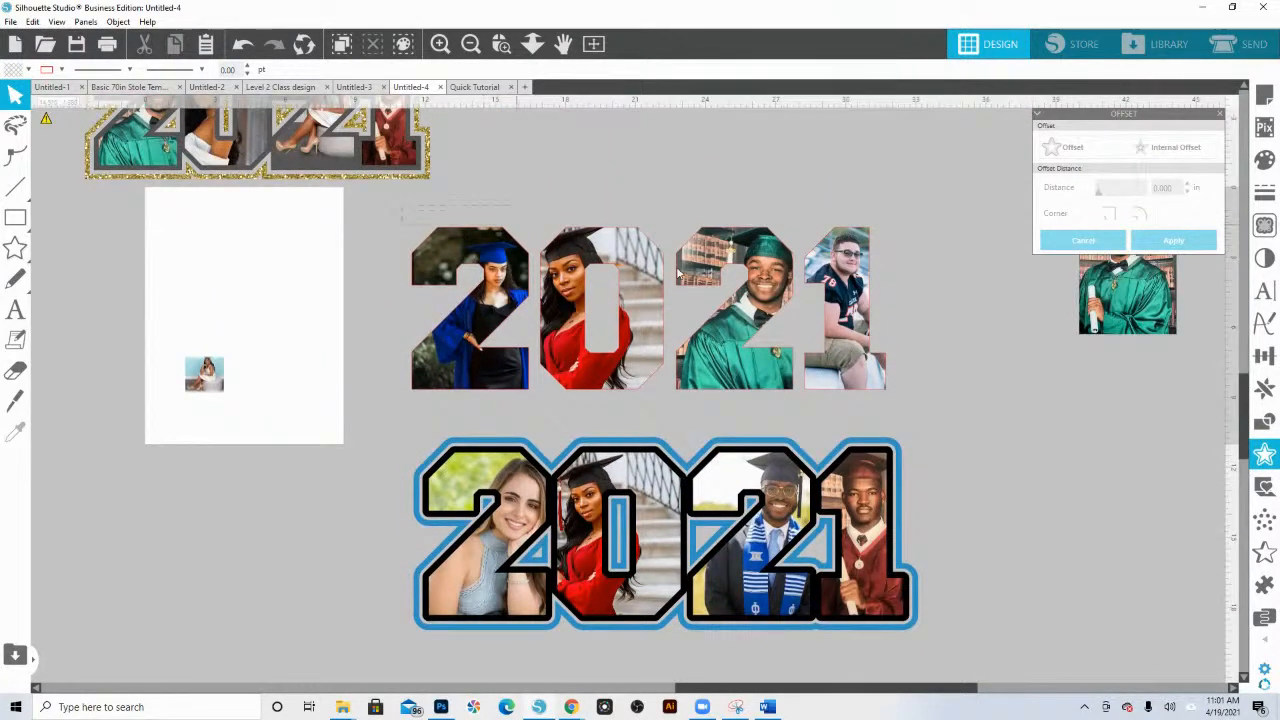
drag(494, 218, 910, 356)
click(1072, 152)
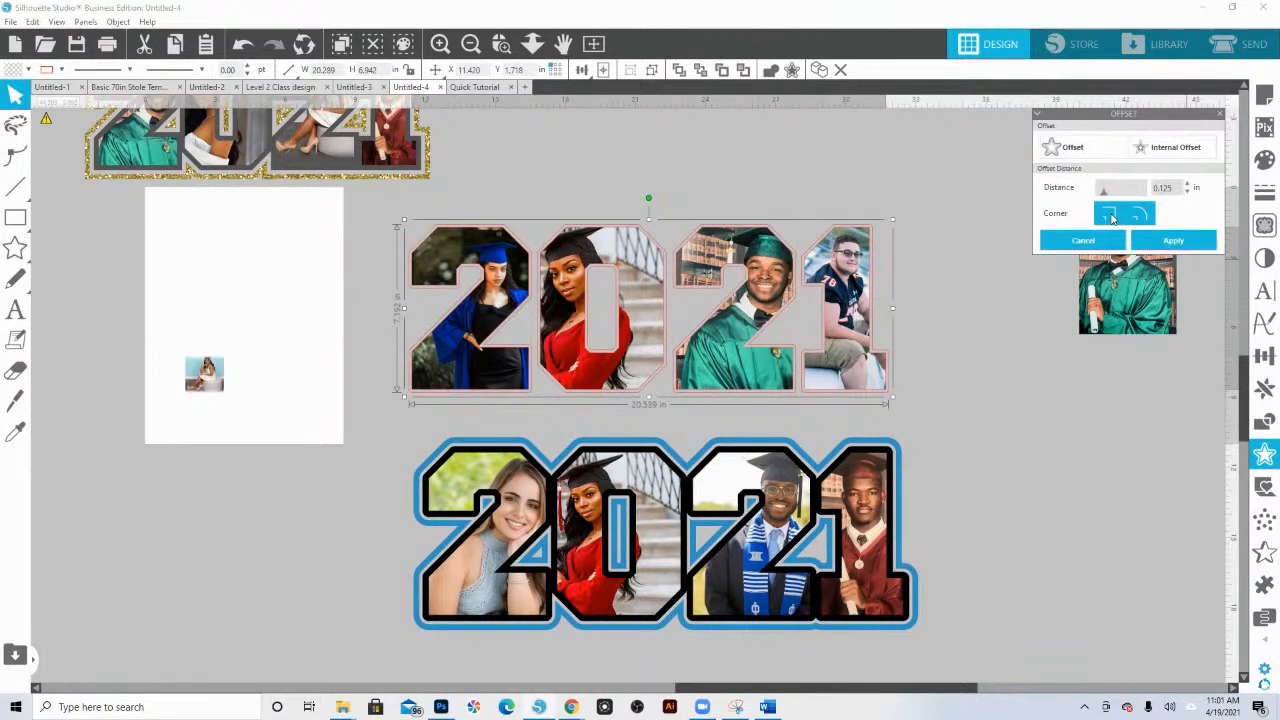
click(1110, 216)
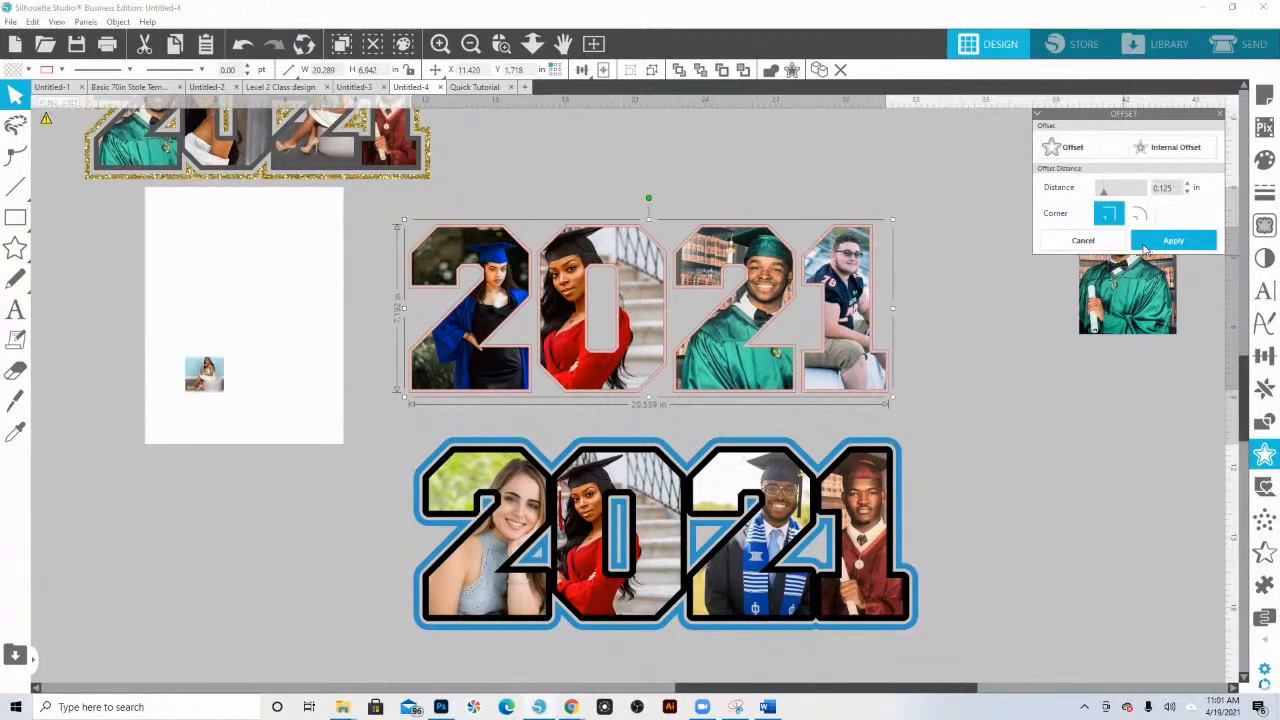
click(1150, 248)
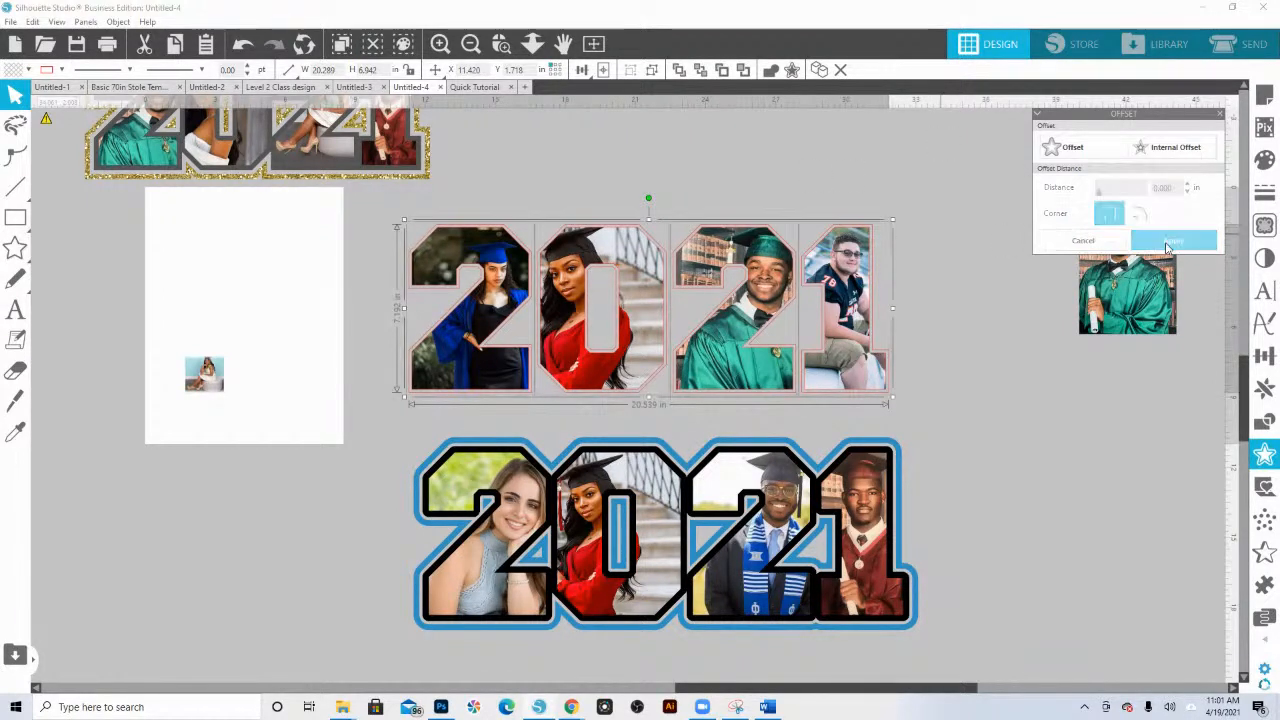
- Fill the offset outlines of the upper 2021 with near-black and try to make their line color transparent
click(28, 69)
click(163, 119)
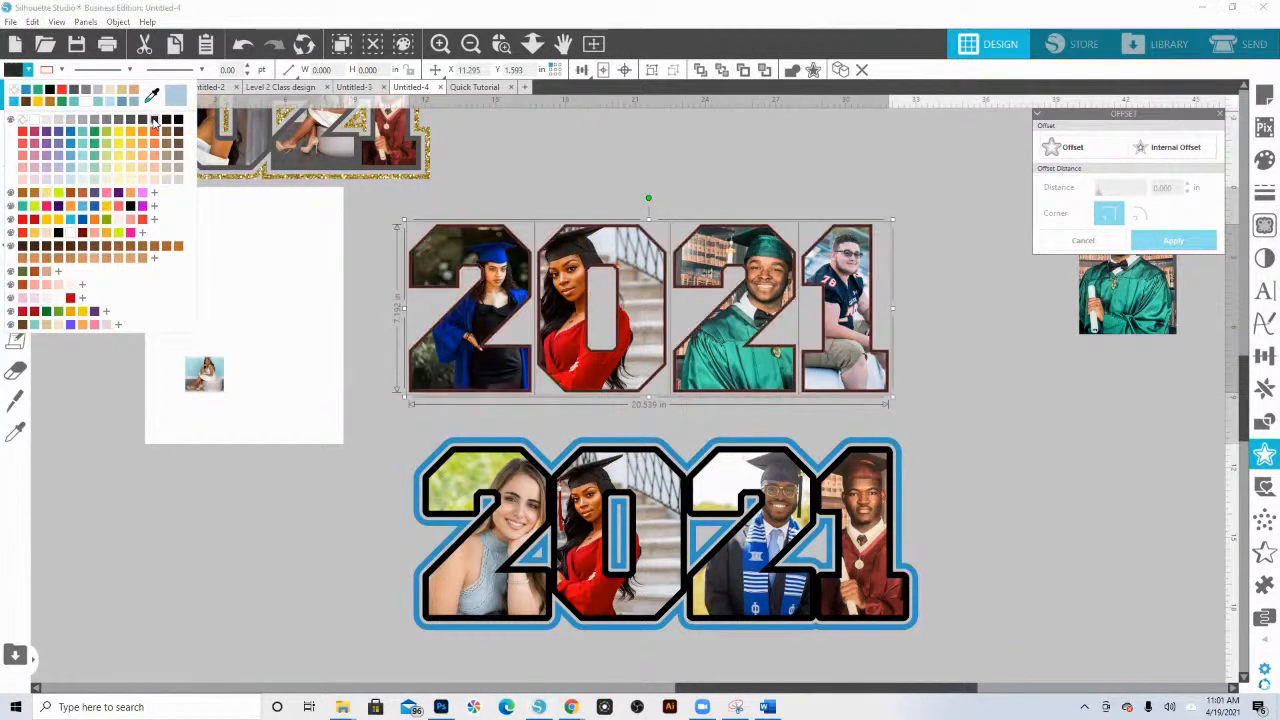
click(62, 69)
click(56, 119)
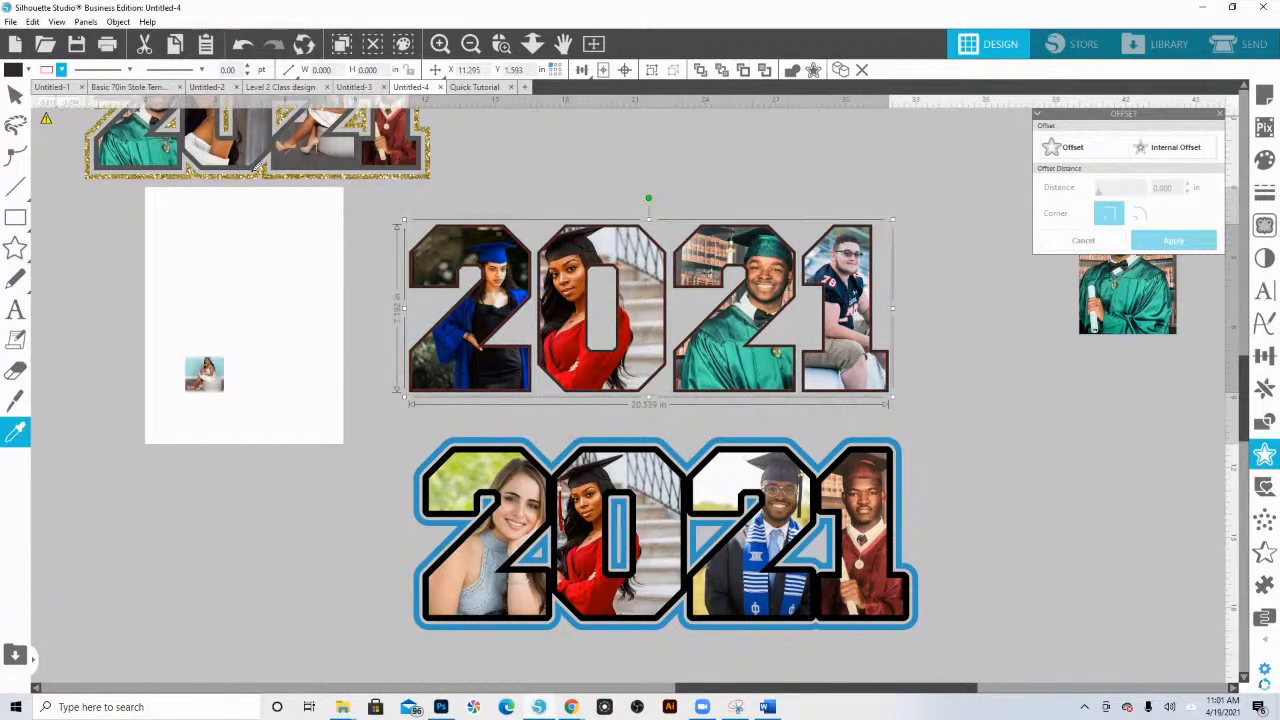
click(254, 184)
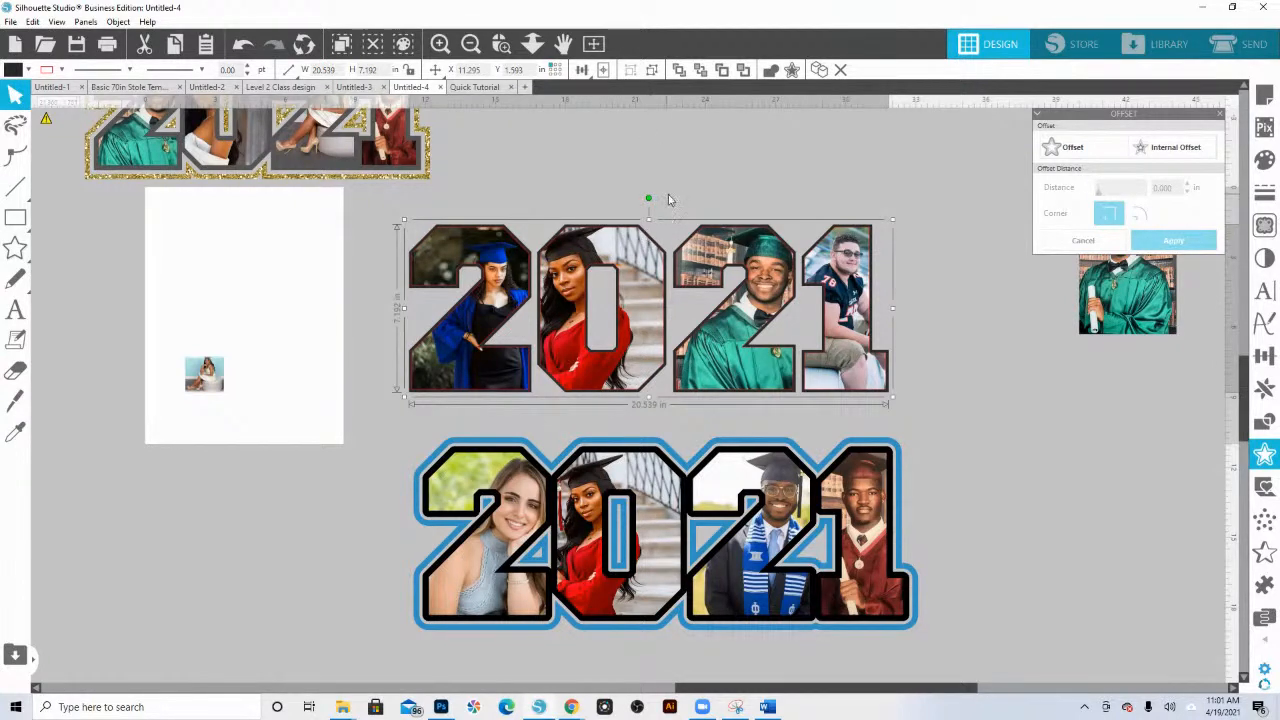
- Ungroup the dark outlines of the upper 2021 and set their line color to transparent
key(ctrl+shift+g)
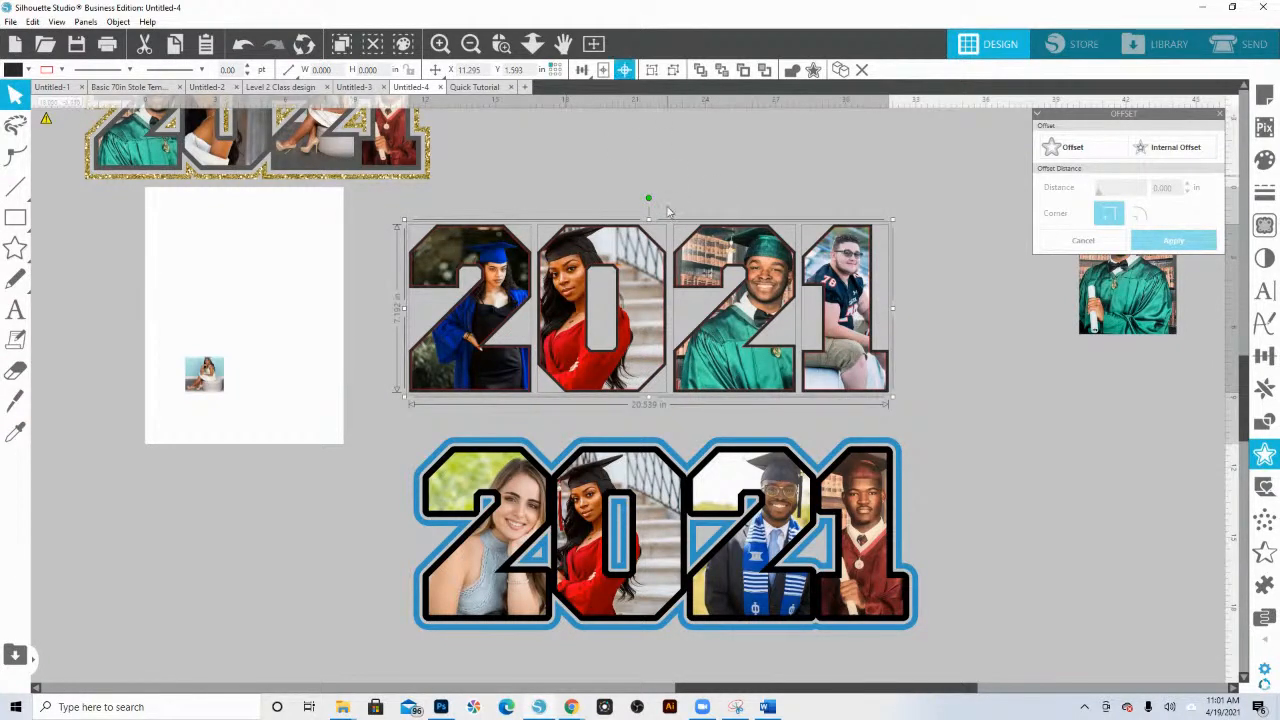
click(61, 70)
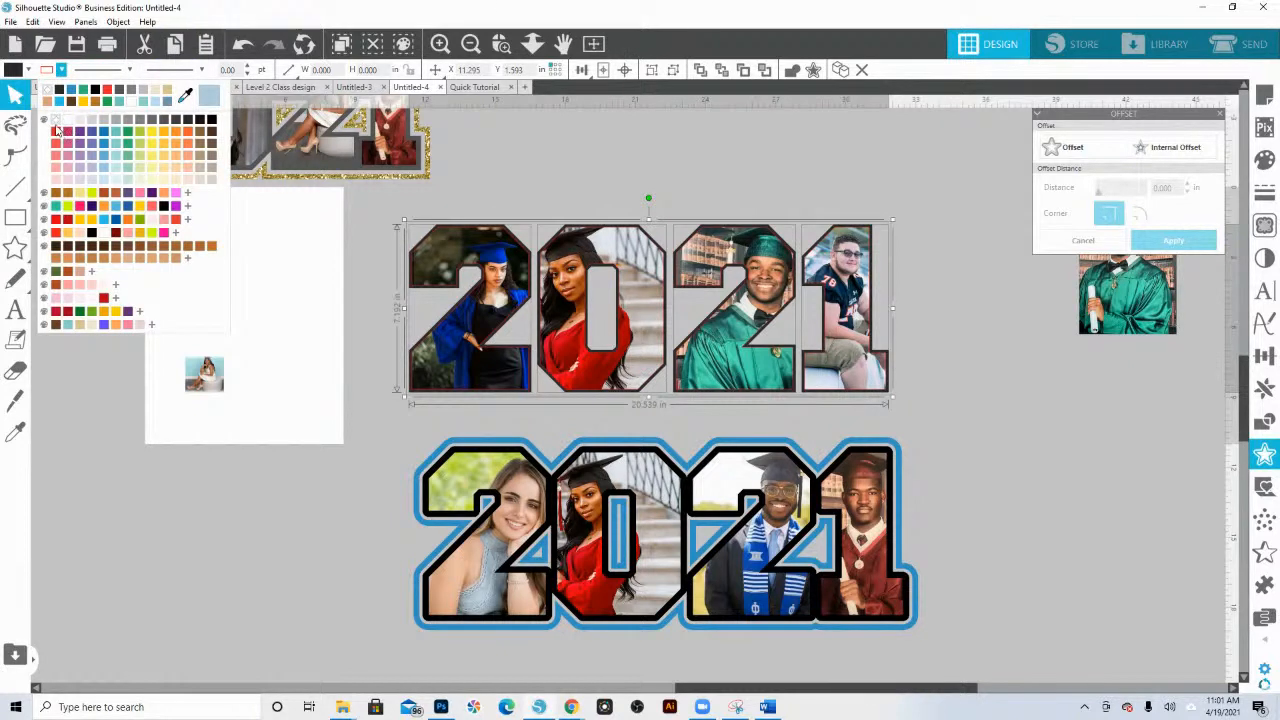
click(56, 119)
click(661, 172)
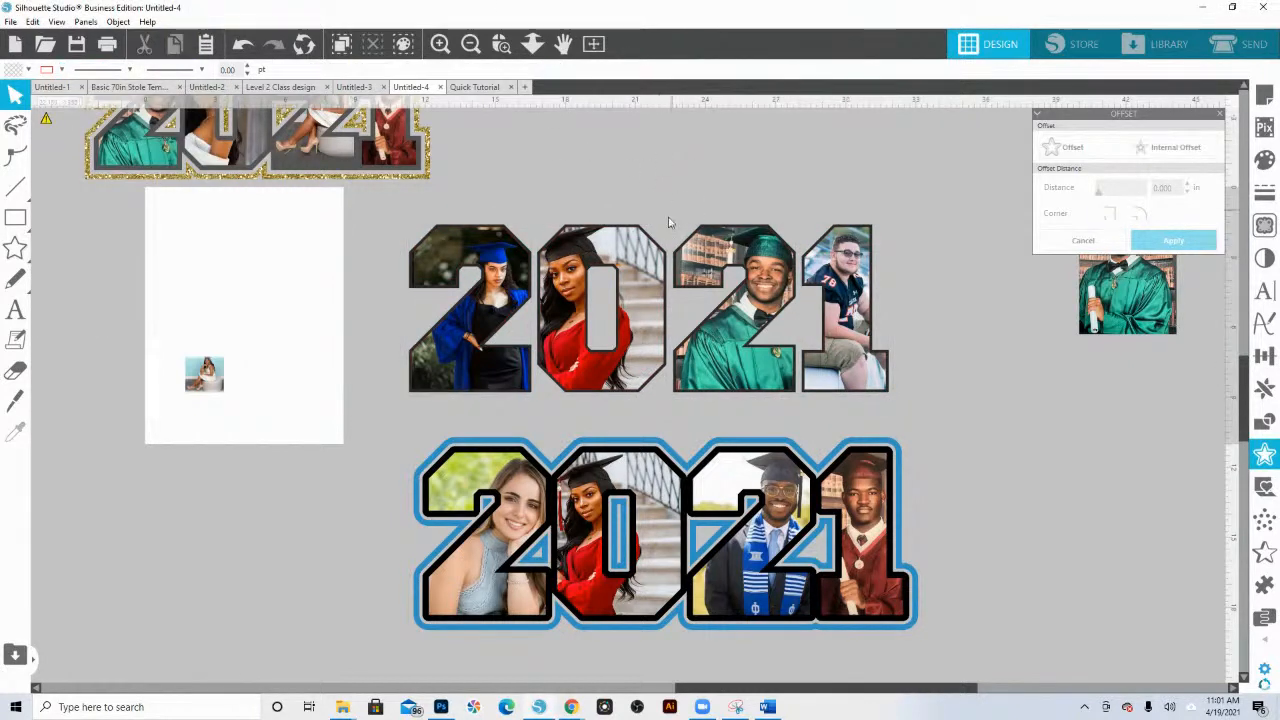
- Offset the dark outline of the upper 2021 by 0.155 in with square corners
click(502, 44)
drag(442, 184, 963, 275)
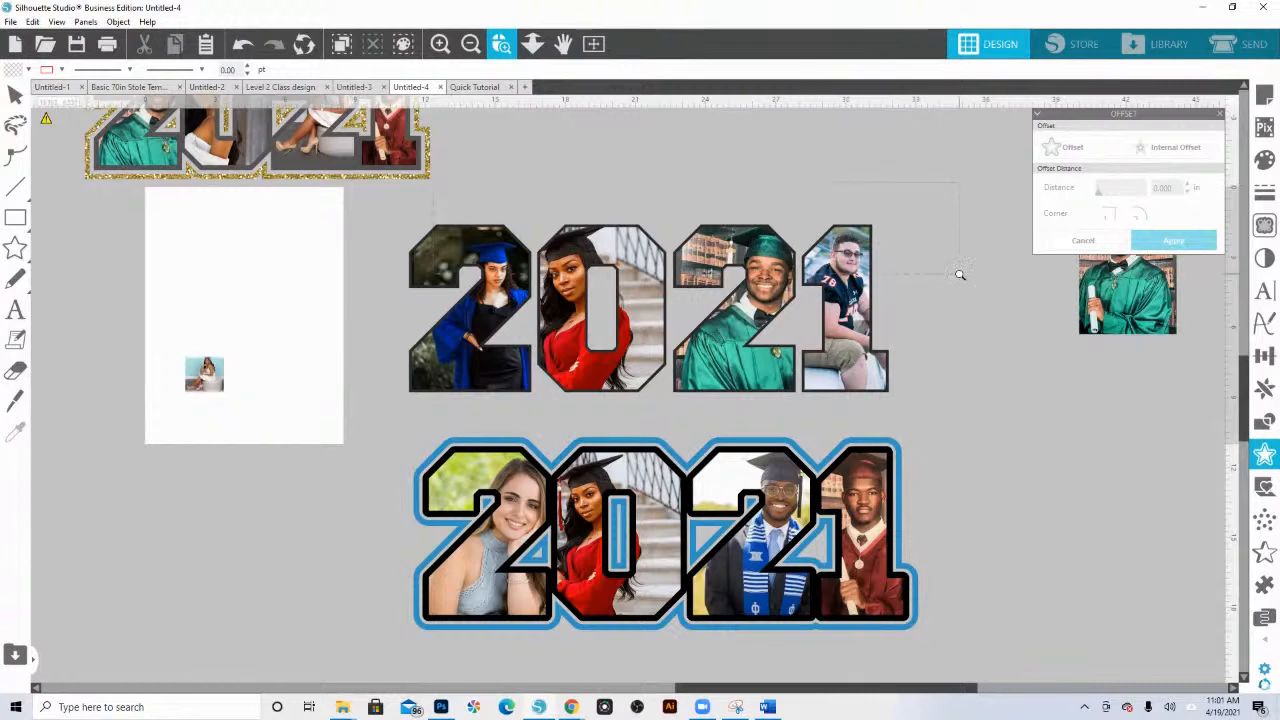
click(791, 378)
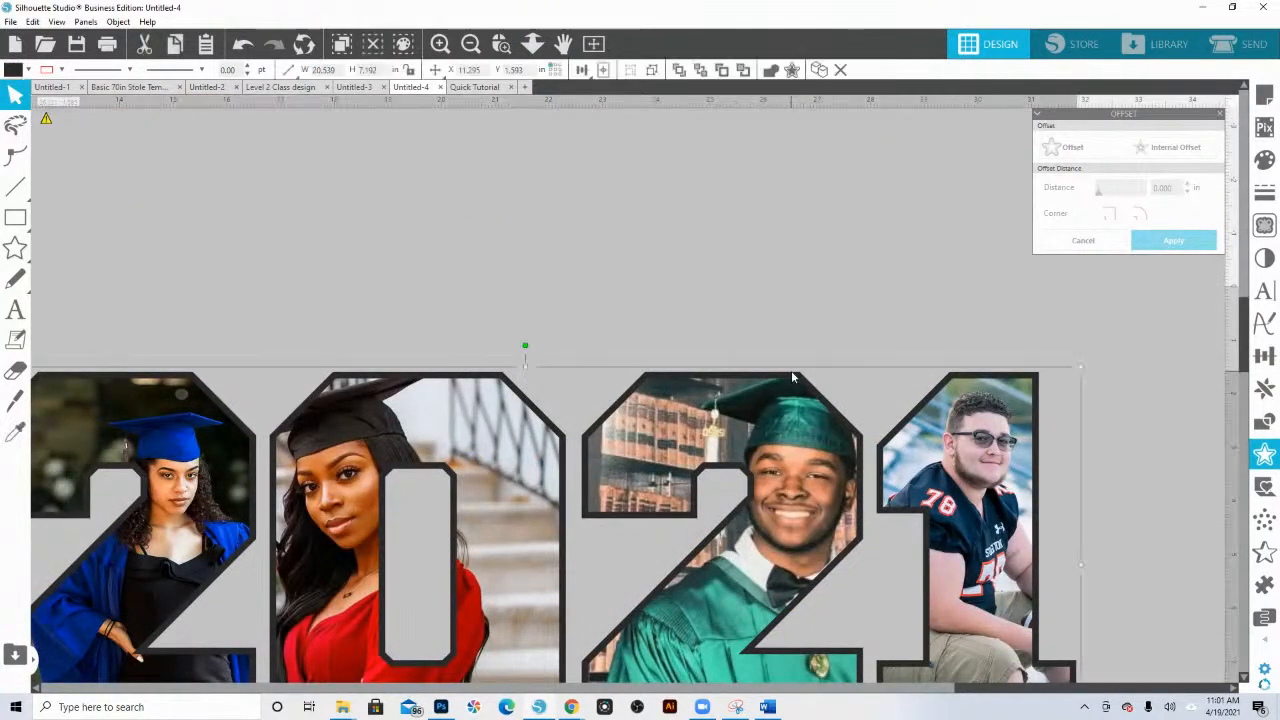
click(1066, 150)
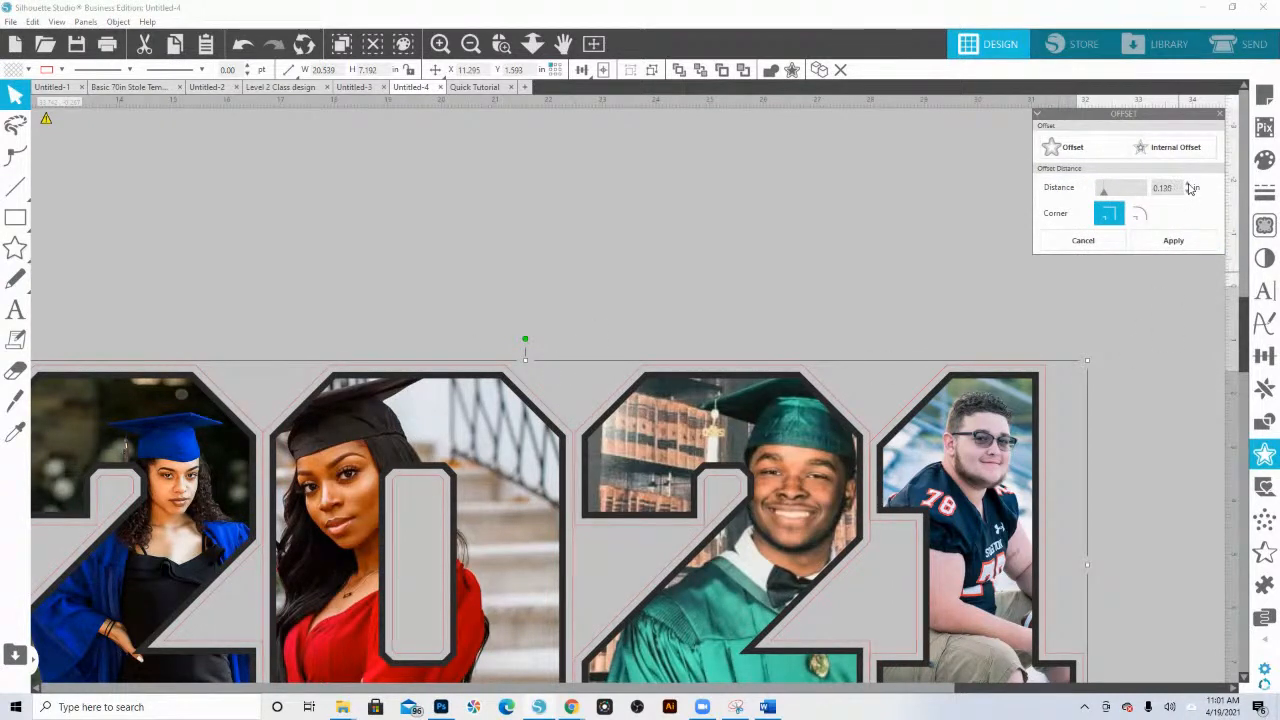
click(1189, 185)
click(1189, 186)
click(1189, 186)
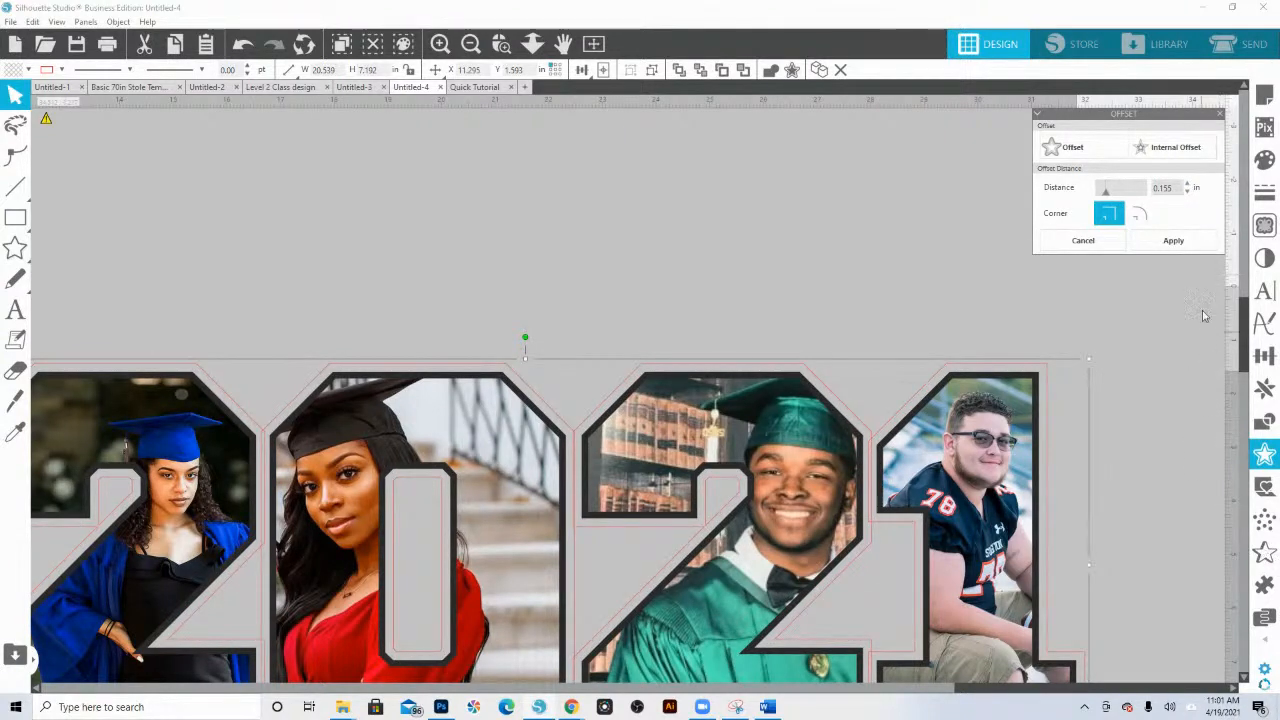
click(1173, 241)
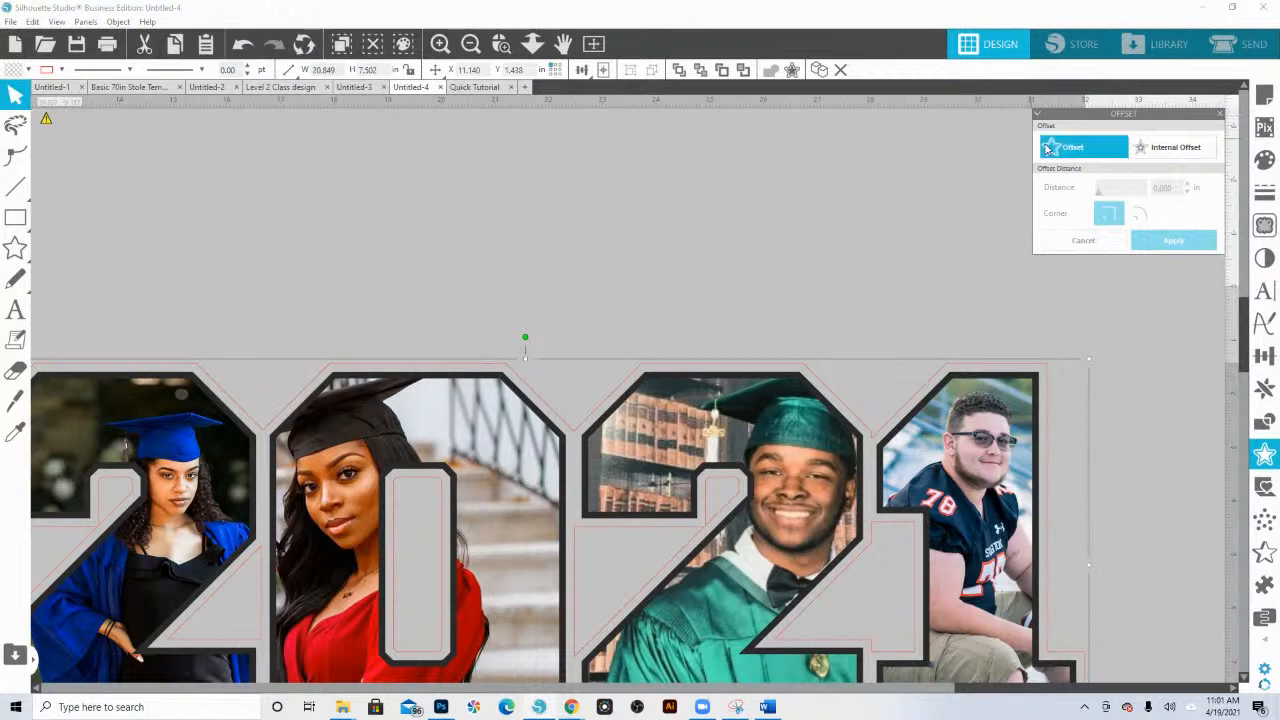
- Offset the outer outline of the upper 2021 by 0.350 in with square corners
click(1082, 158)
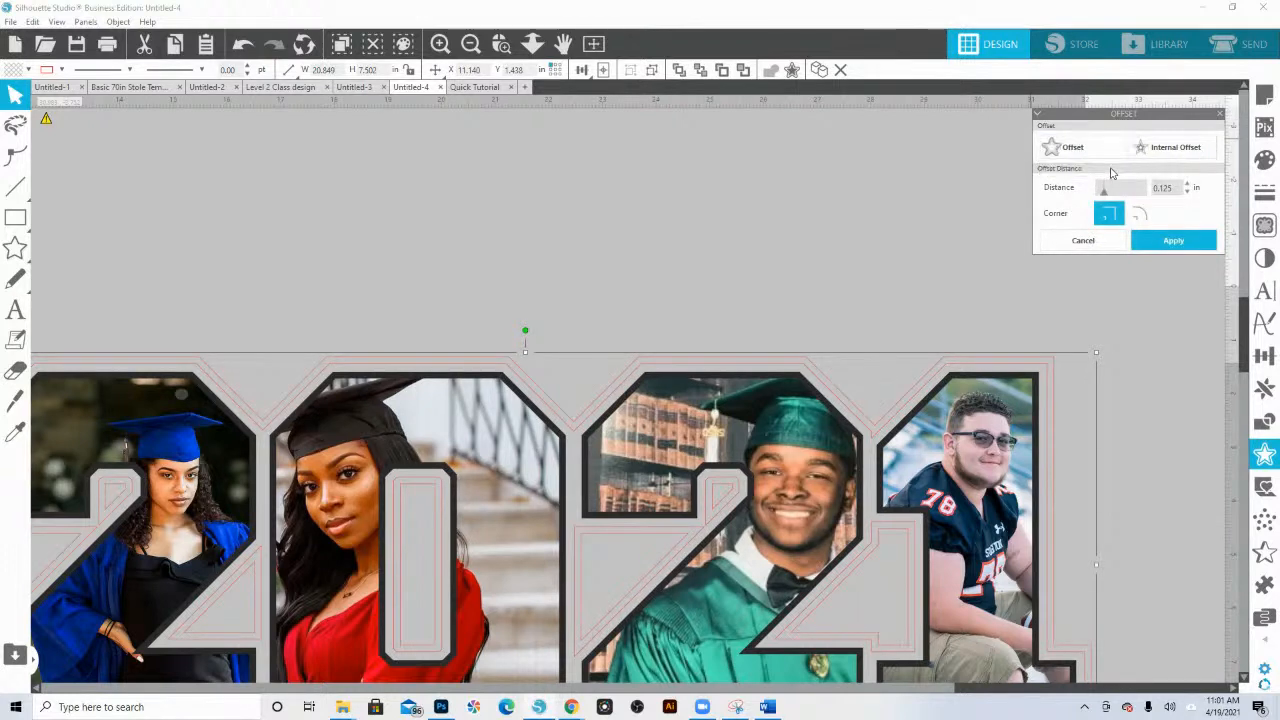
drag(1107, 197, 1115, 195)
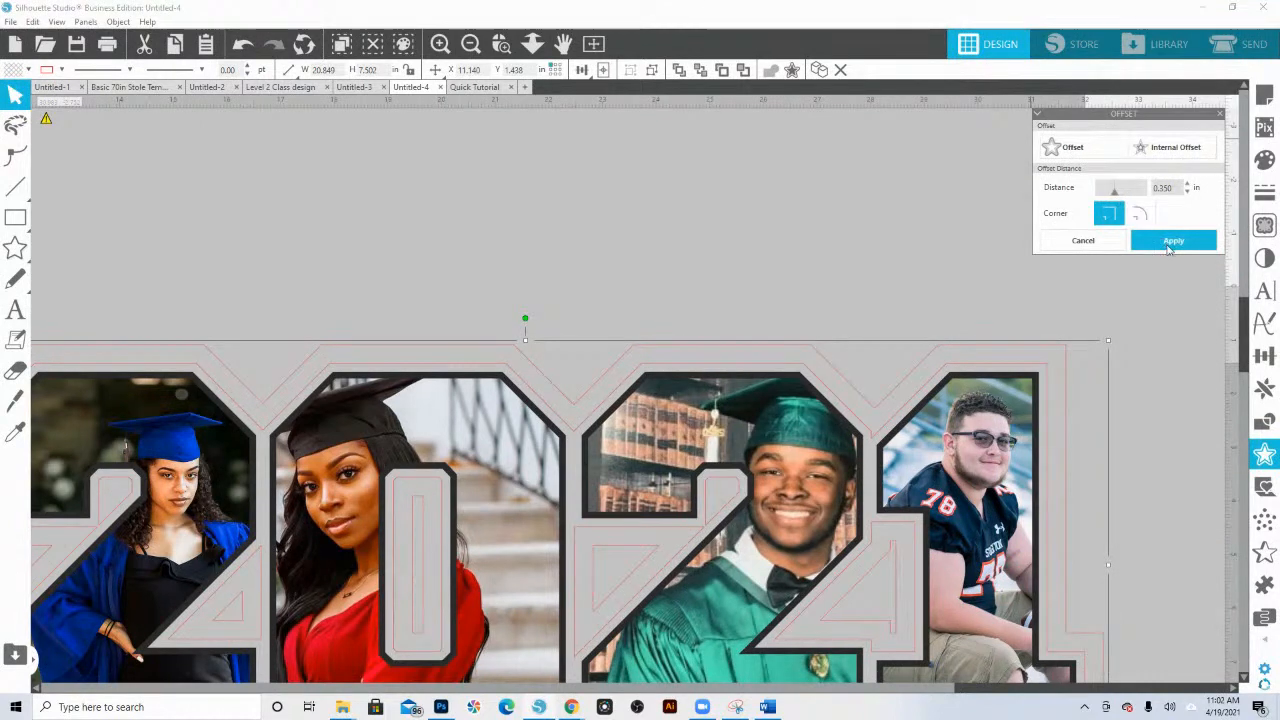
click(1167, 246)
- Combine the two outermost offset outlines of the upper 2021 into a compound path
drag(704, 166, 724, 280)
drag(728, 345, 728, 345)
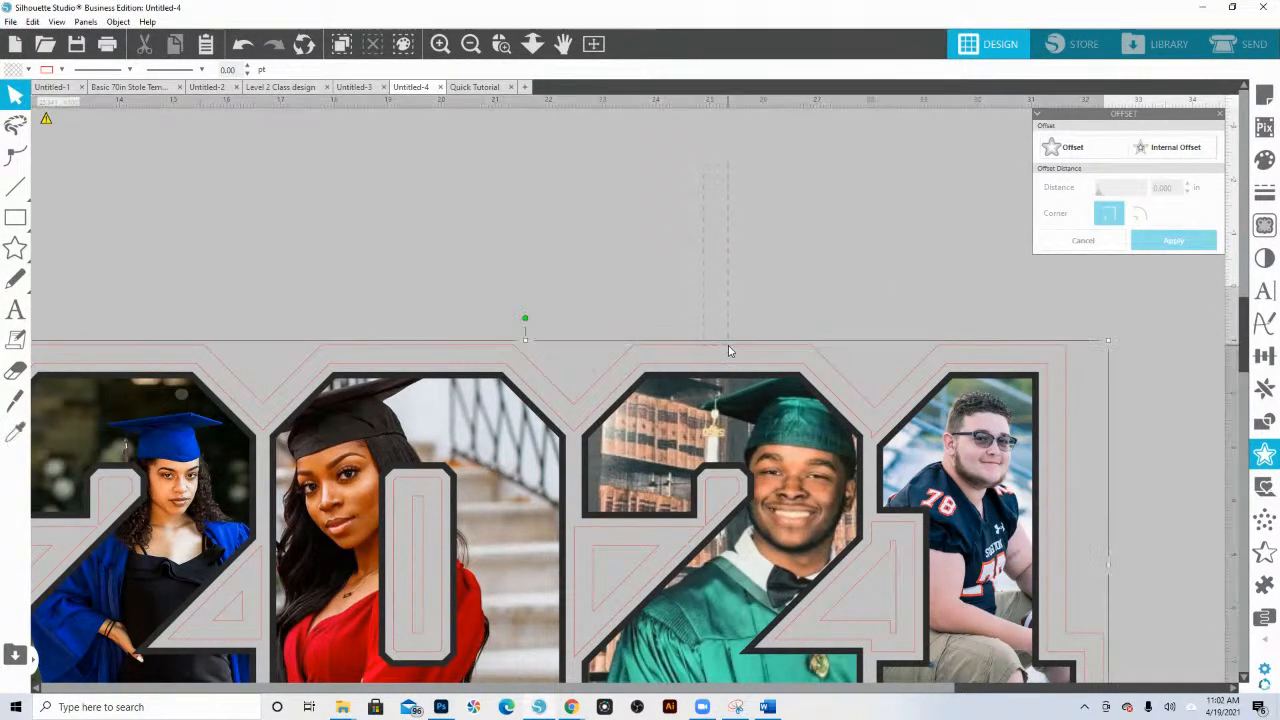
right_click(730, 374)
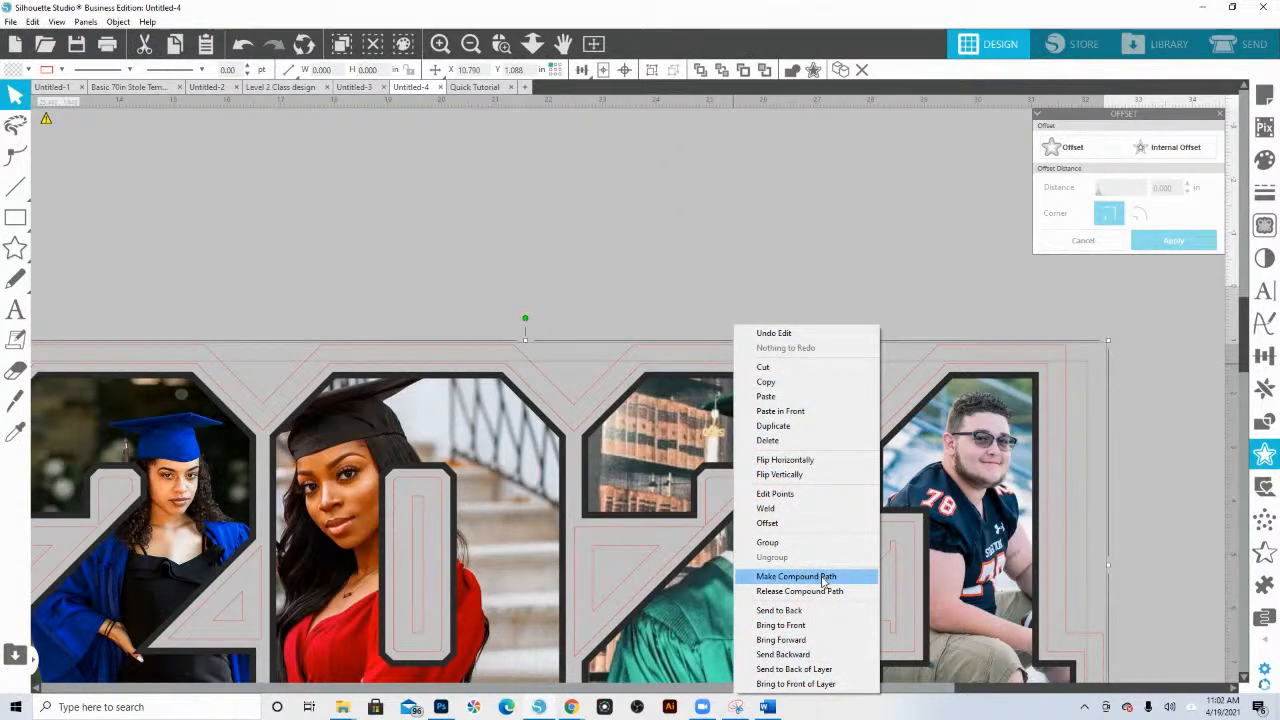
click(823, 580)
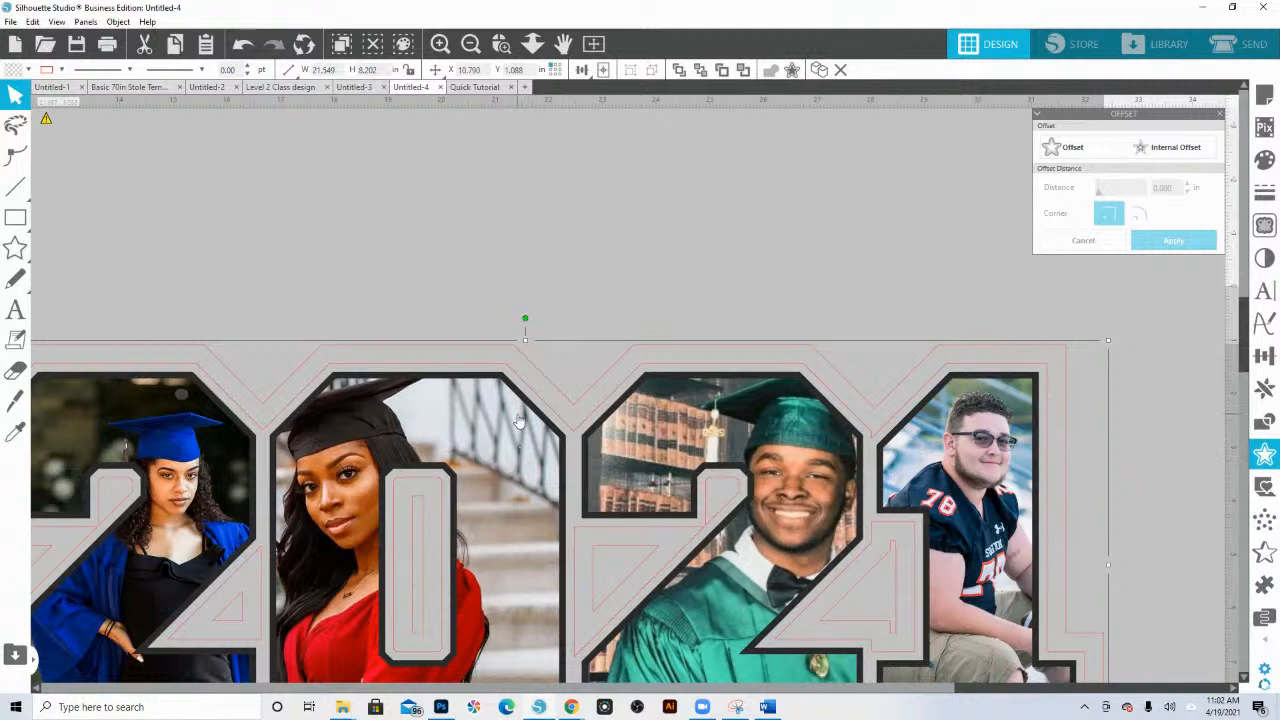
- Fill the compound path border of the upper 2021 with medium blue
click(20, 70)
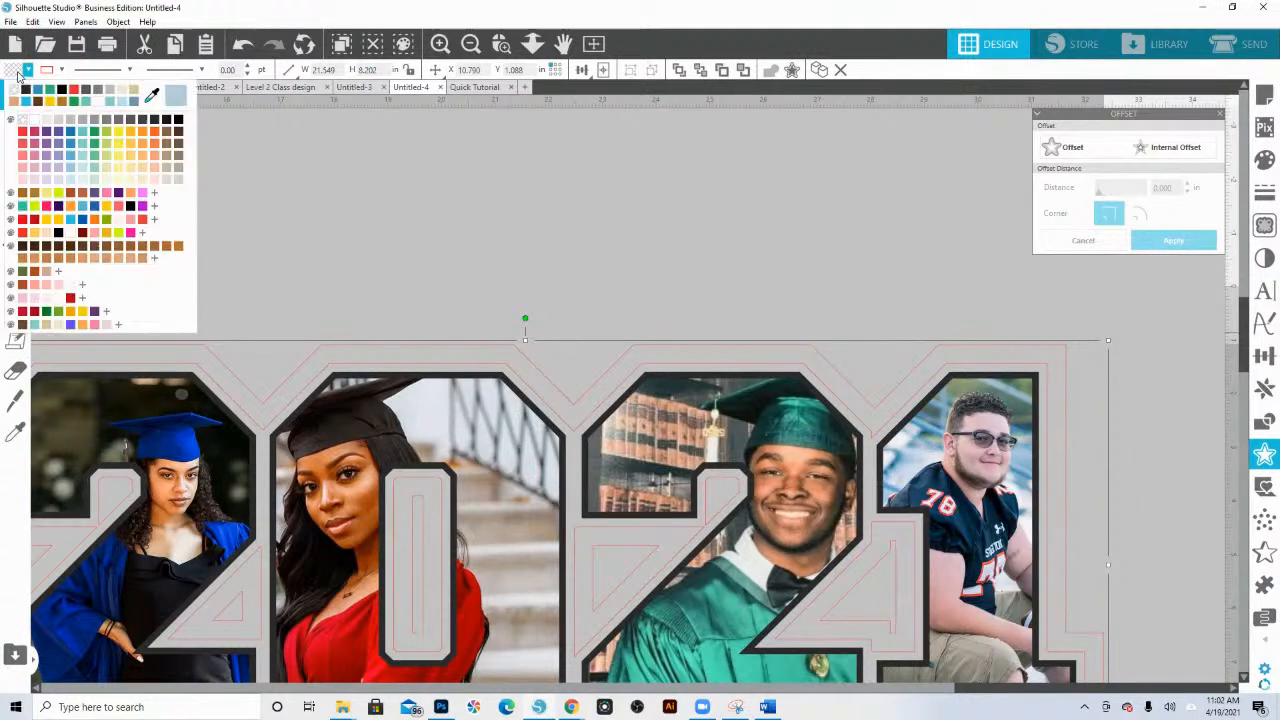
click(71, 150)
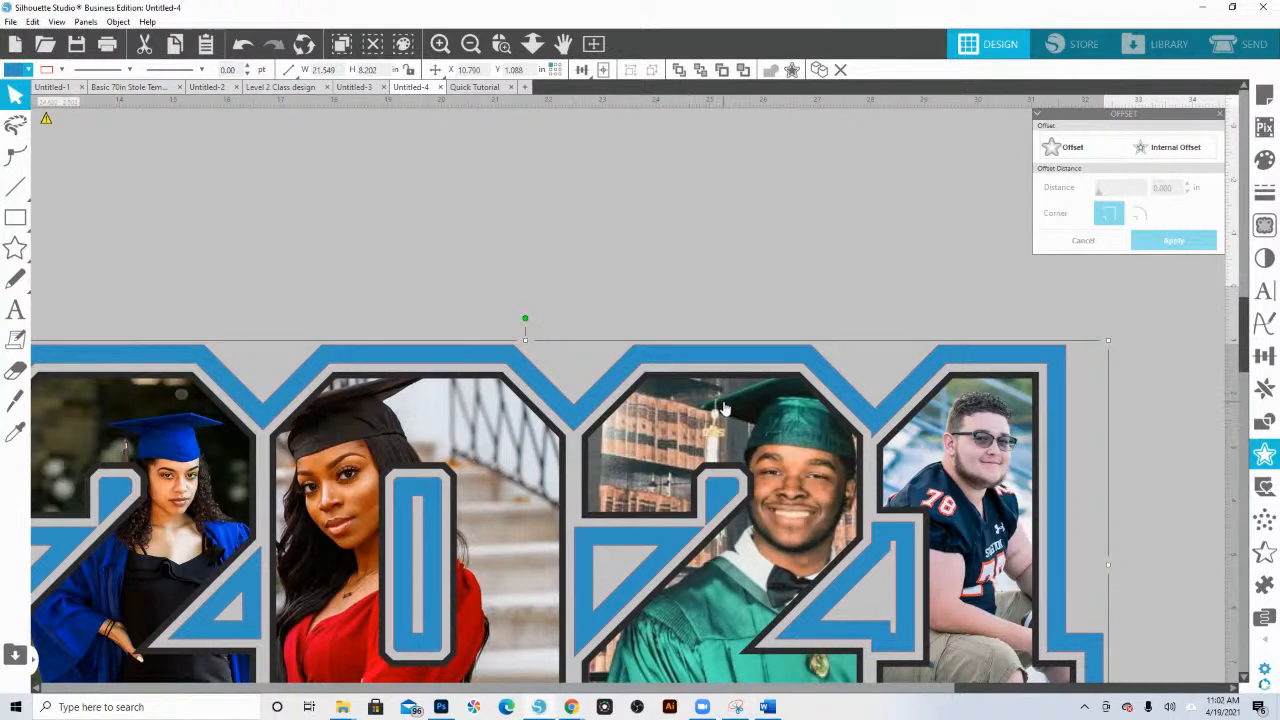
click(702, 306)
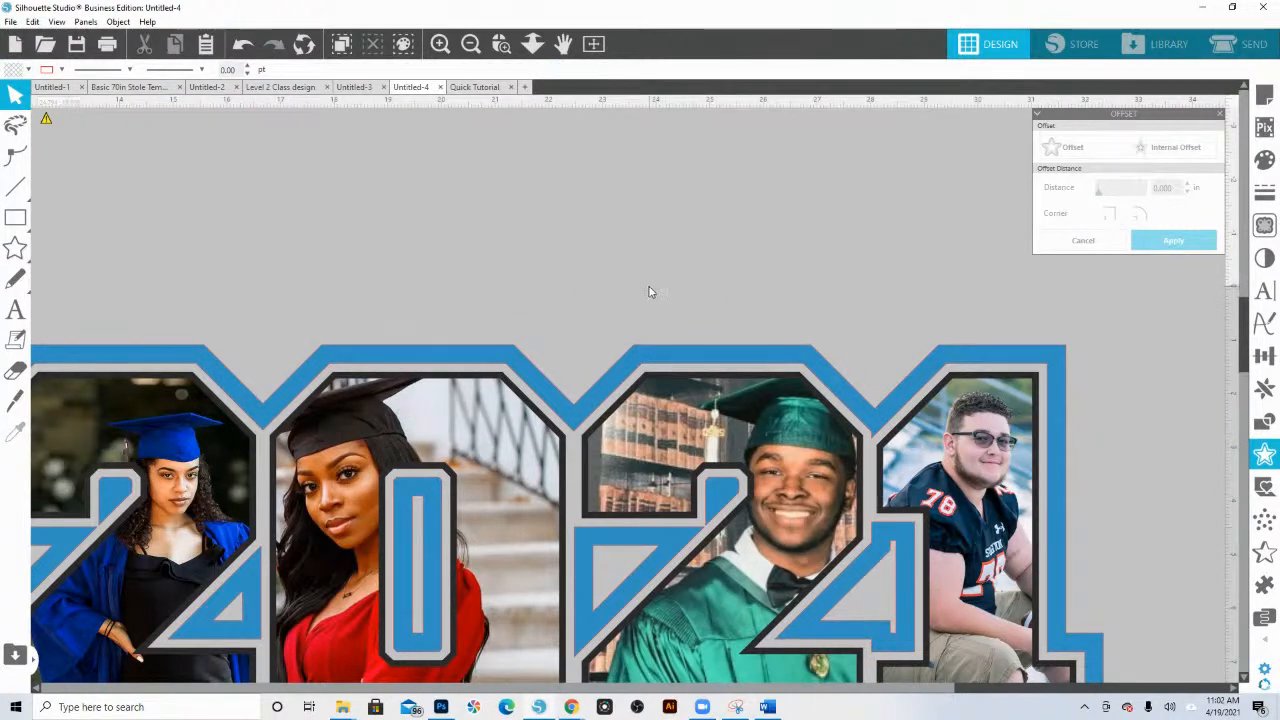
- Try a light teal fill on the inner outline of the upper 2021, replacing it with dark blue
click(502, 380)
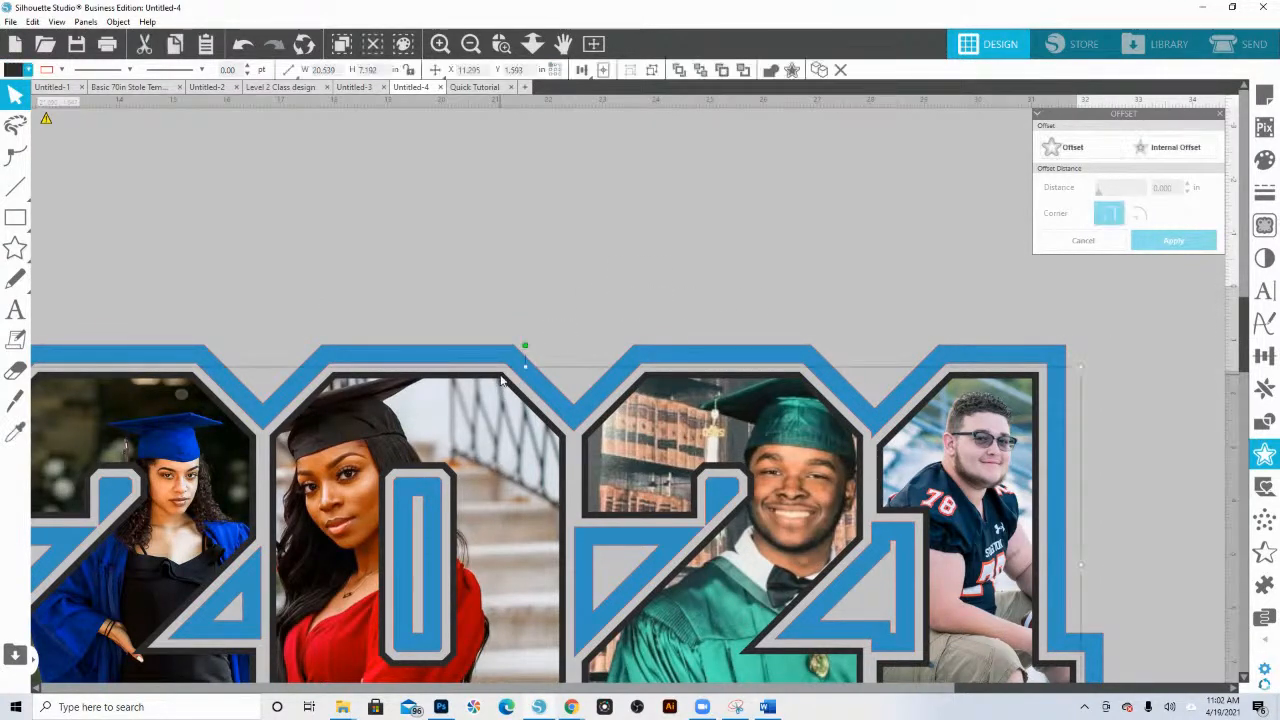
click(28, 69)
click(86, 150)
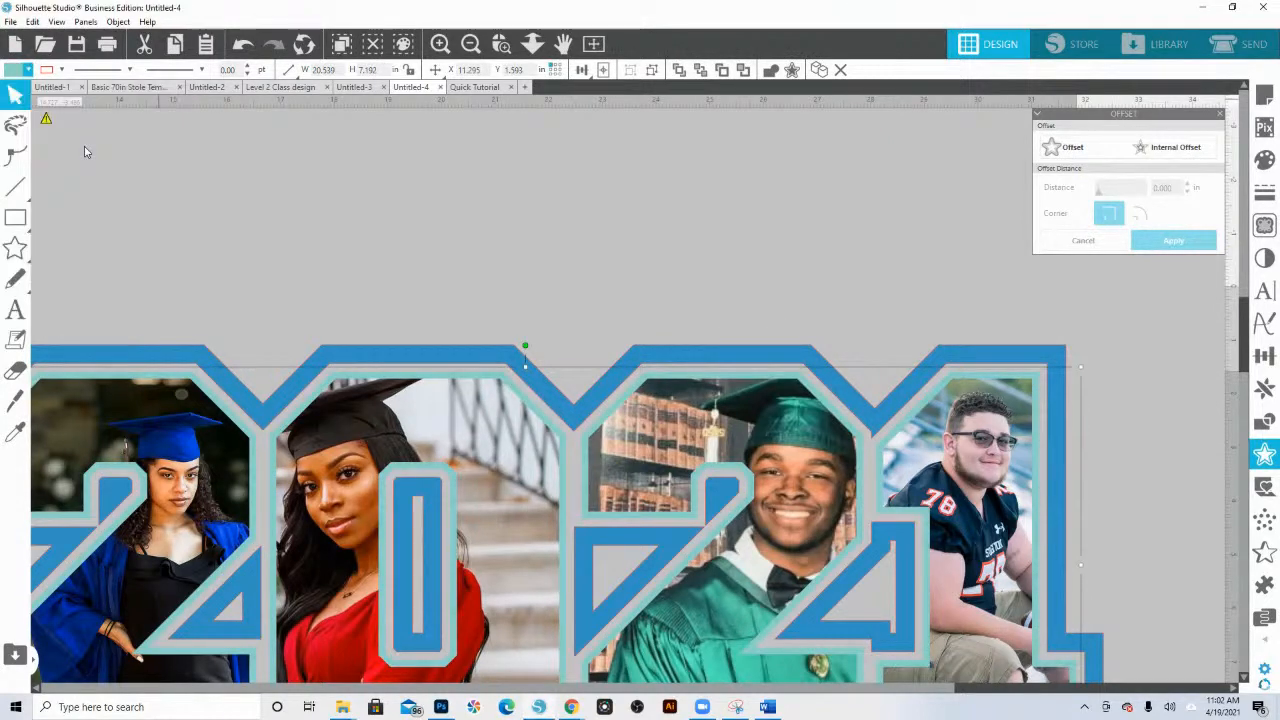
click(28, 70)
click(95, 205)
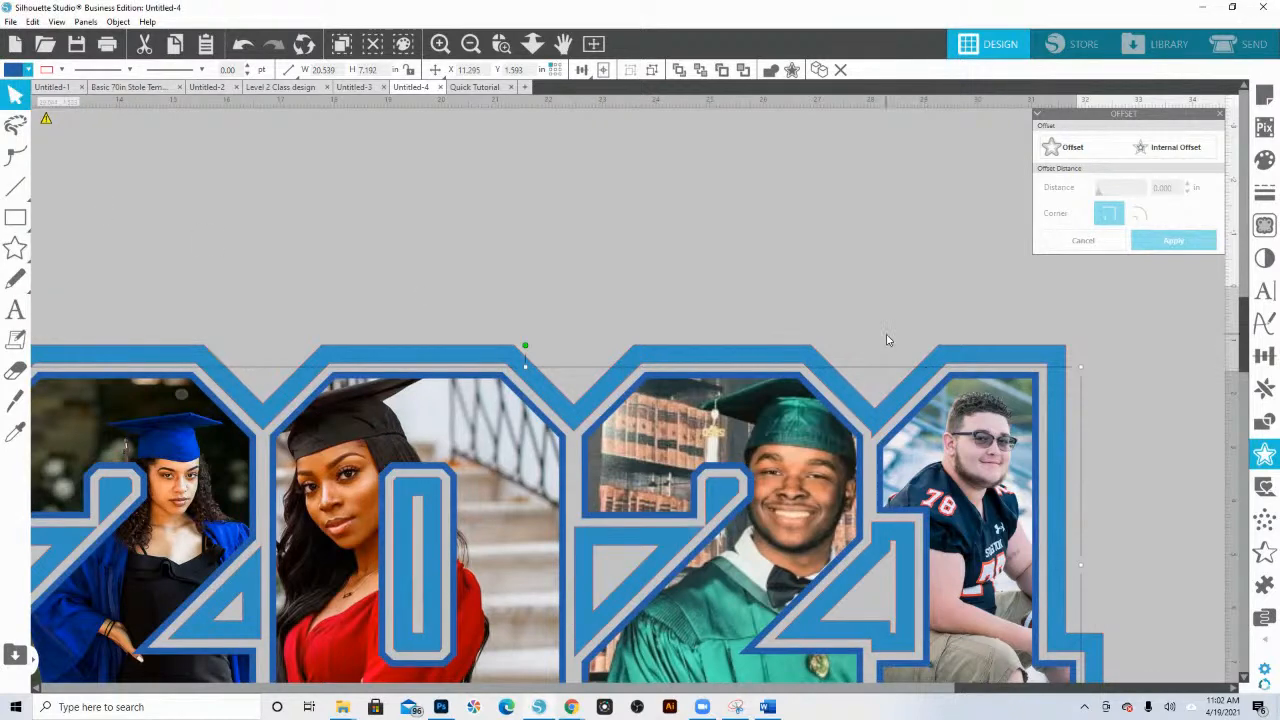
scroll(766, 246, down, 2)
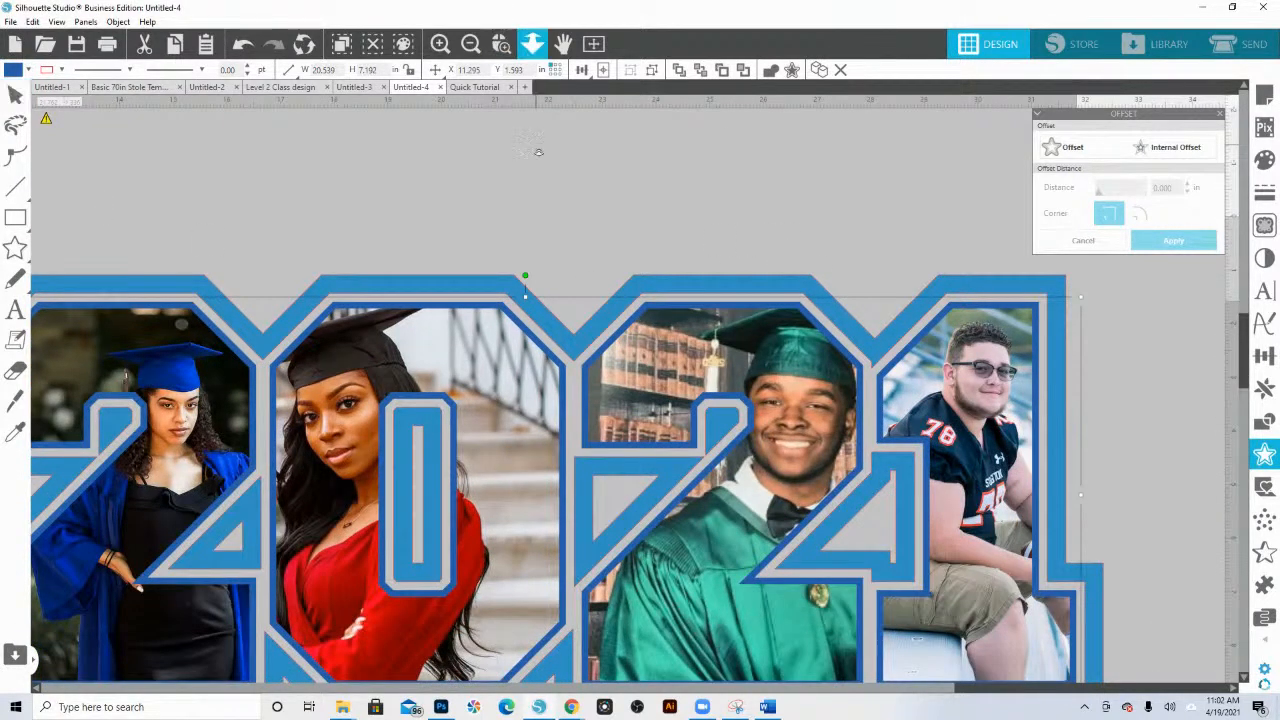
click(532, 44)
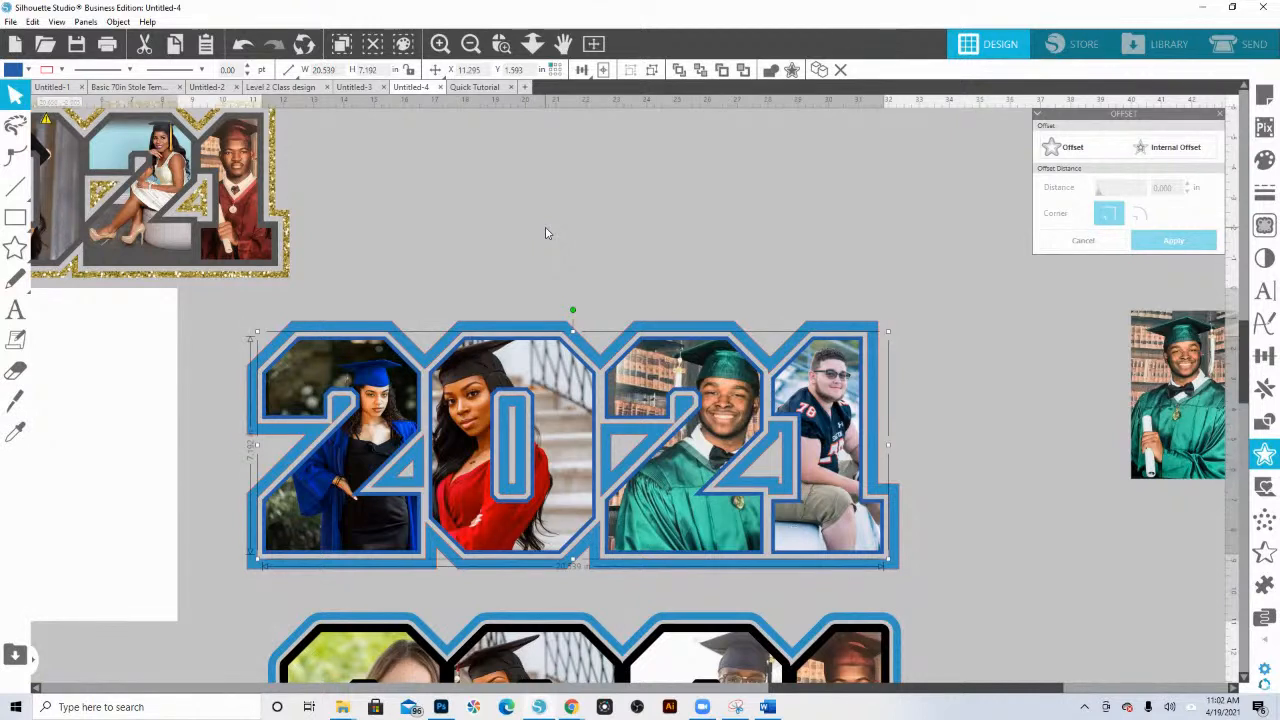
- Replace the photo fills in all four digits of the upper 2021 with medium-dark gray
click(386, 426)
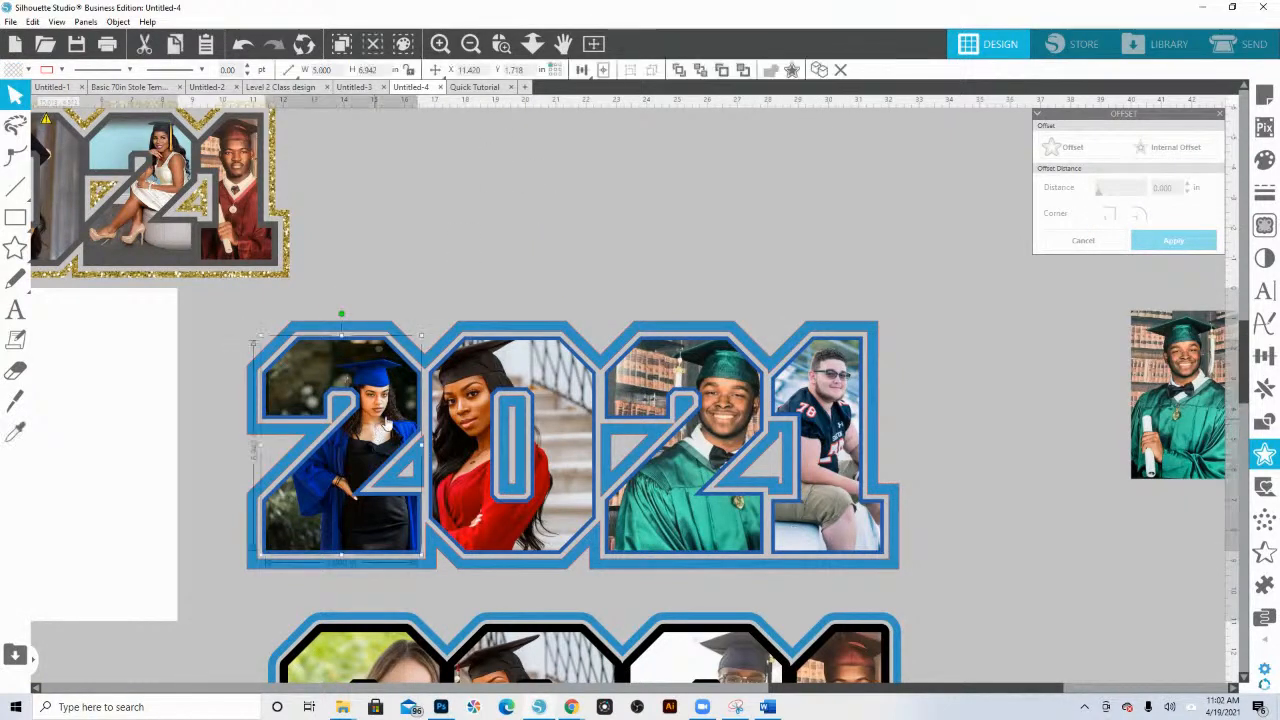
shift+click(573, 421)
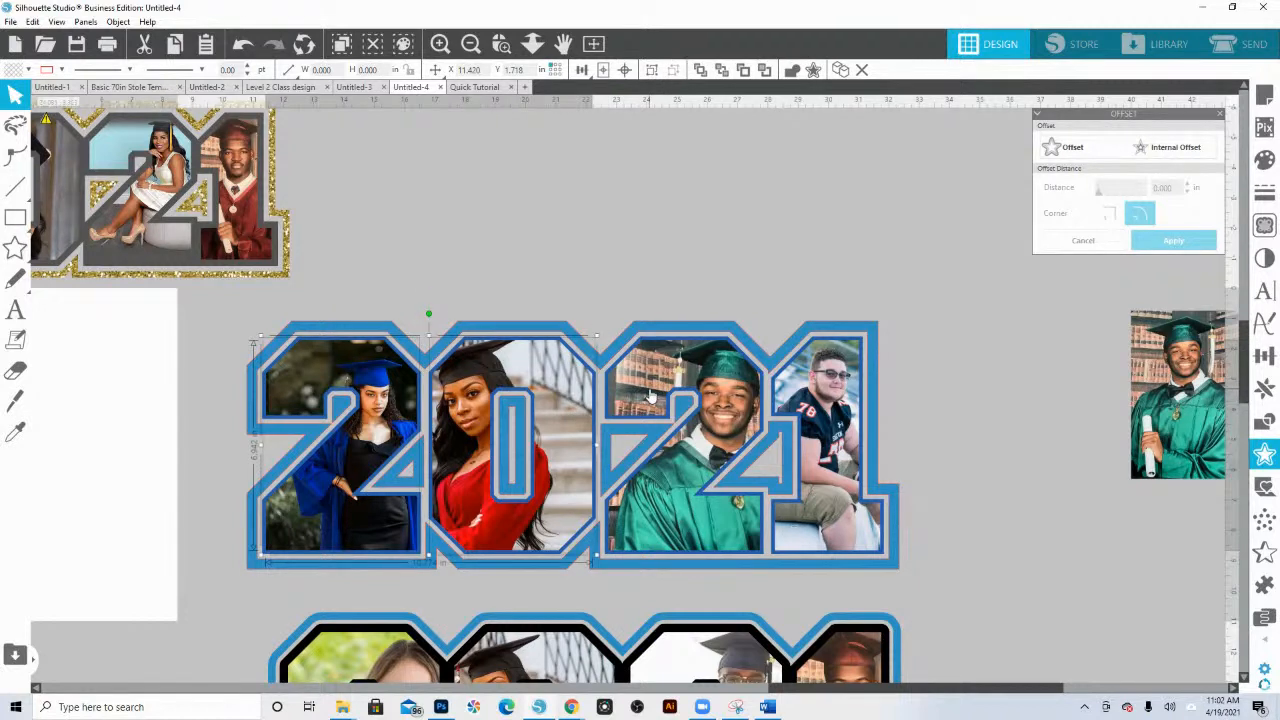
shift+click(650, 397)
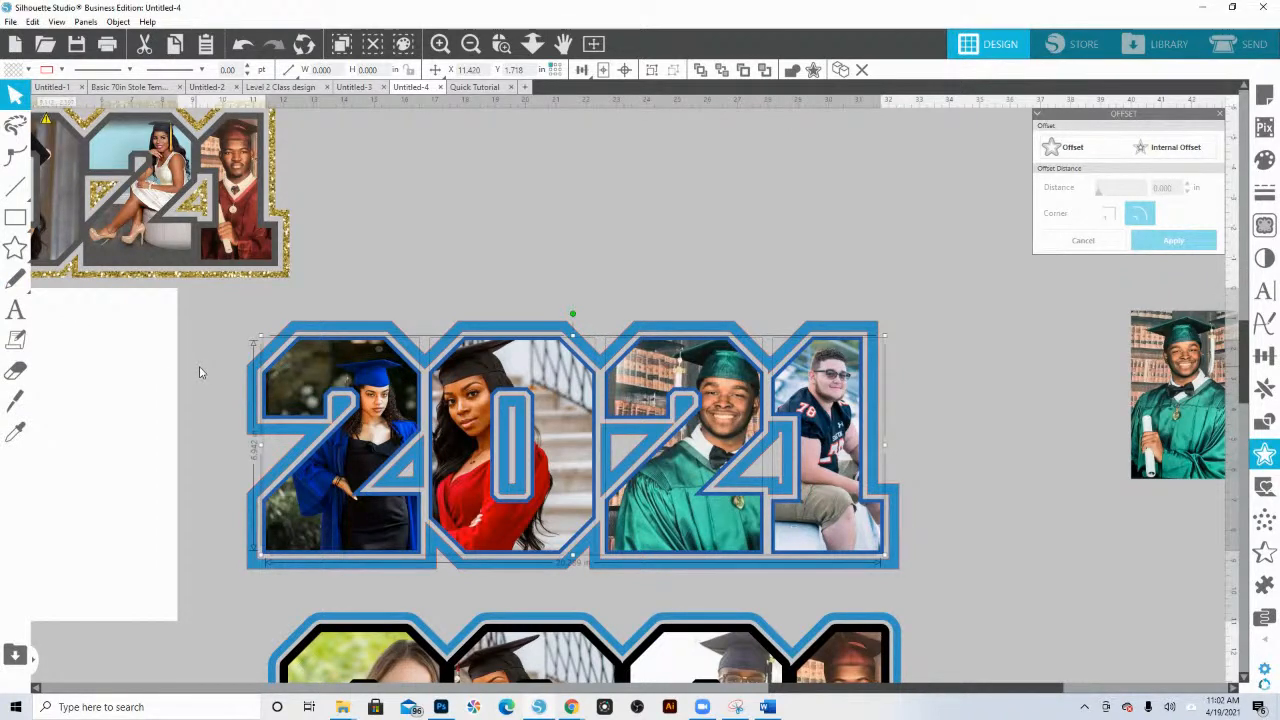
click(27, 69)
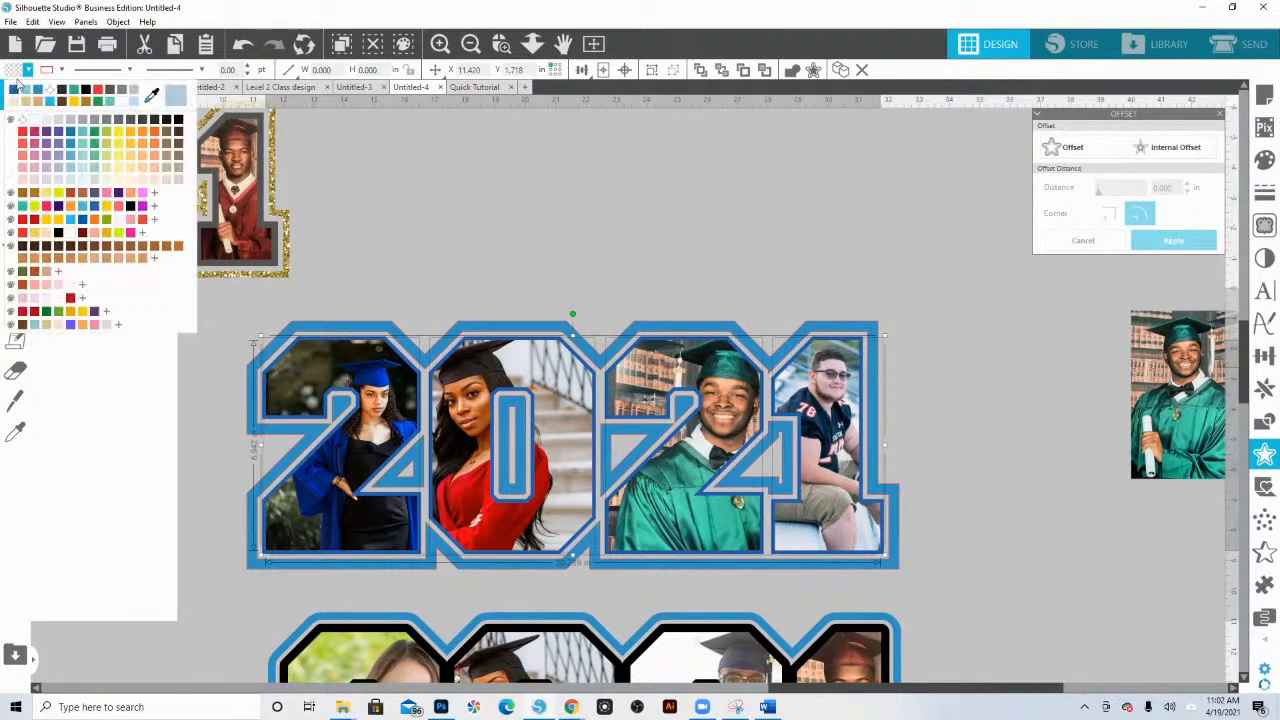
click(84, 121)
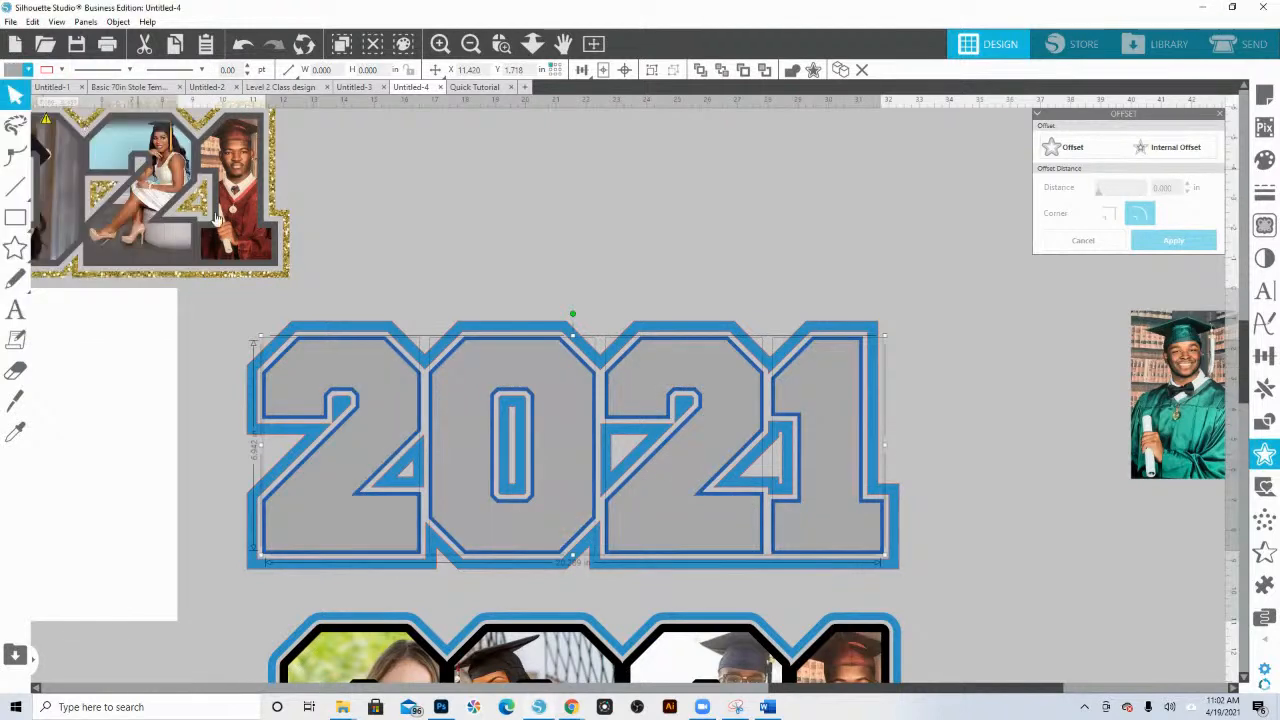
click(30, 70)
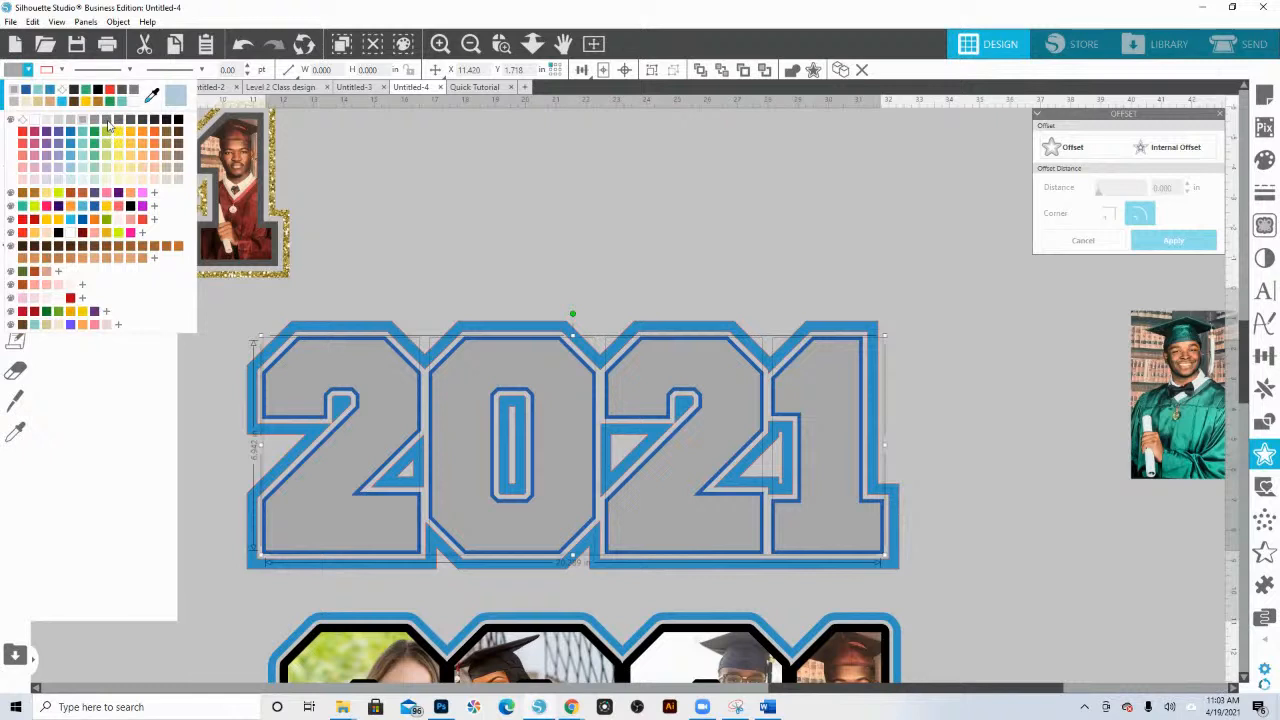
click(106, 122)
click(643, 276)
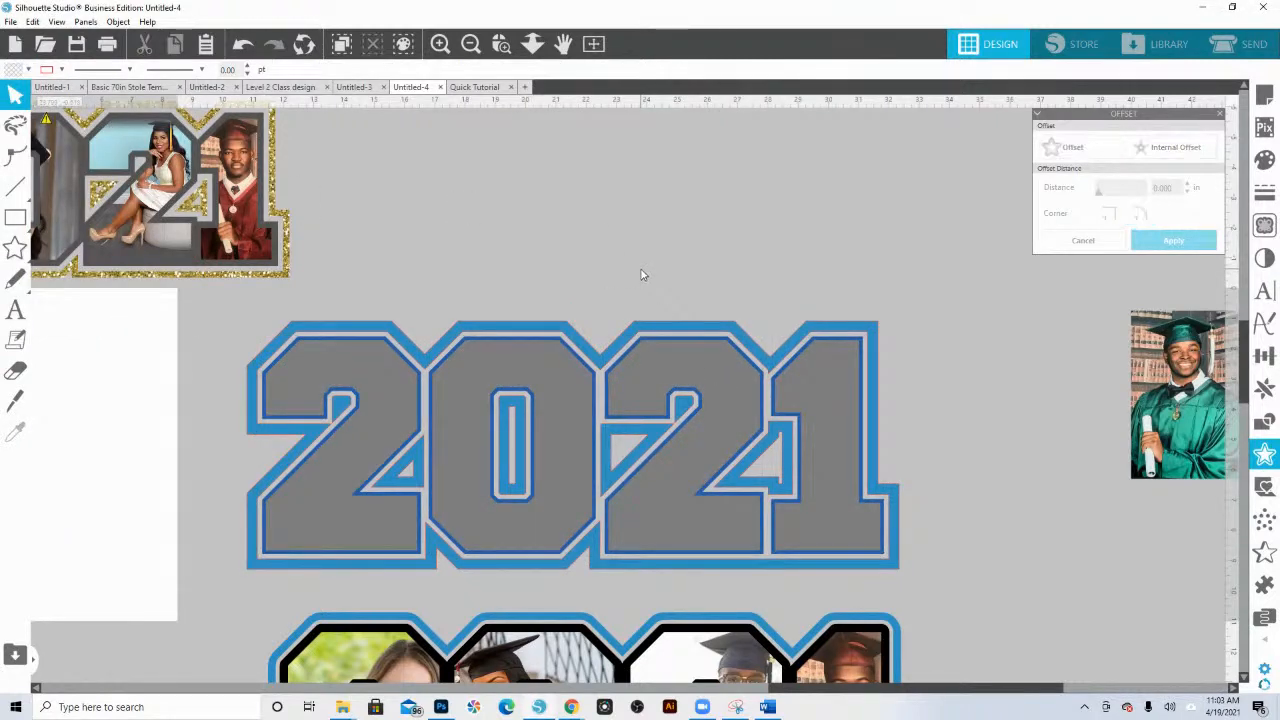
- Recolor the inner outline of the upper 2021, trying crimson and settling on dark red
click(646, 343)
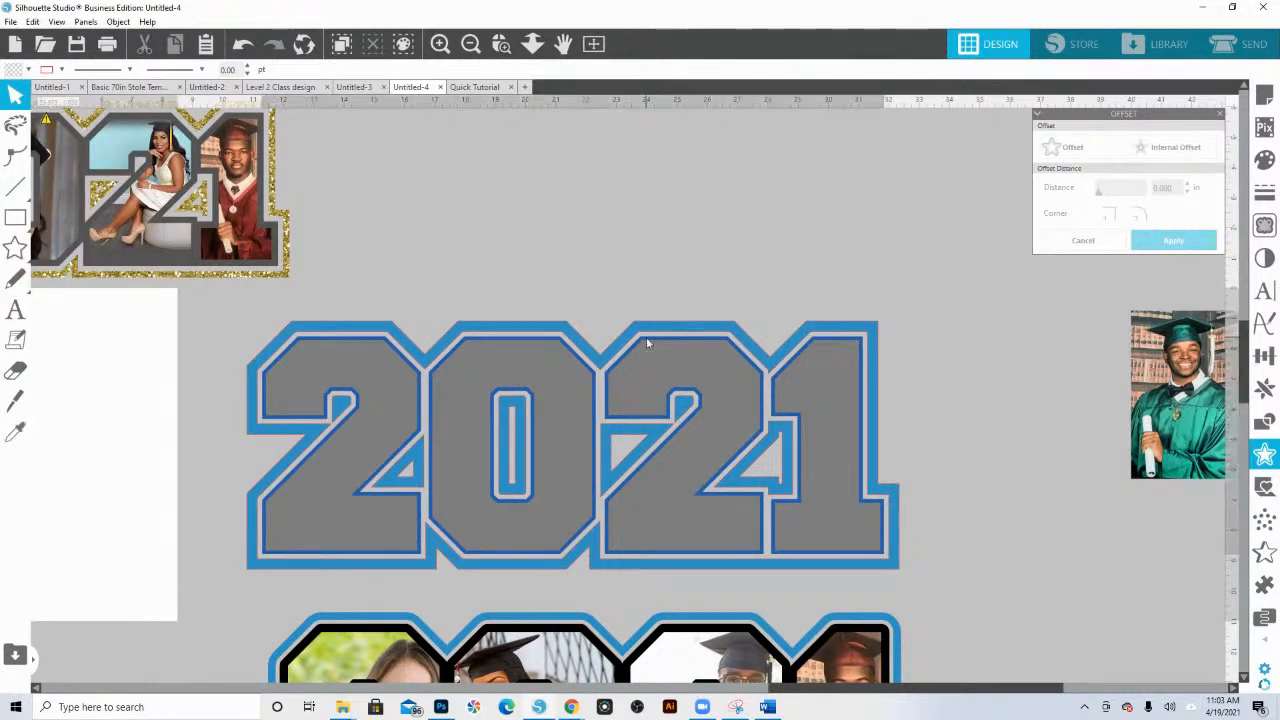
click(18, 71)
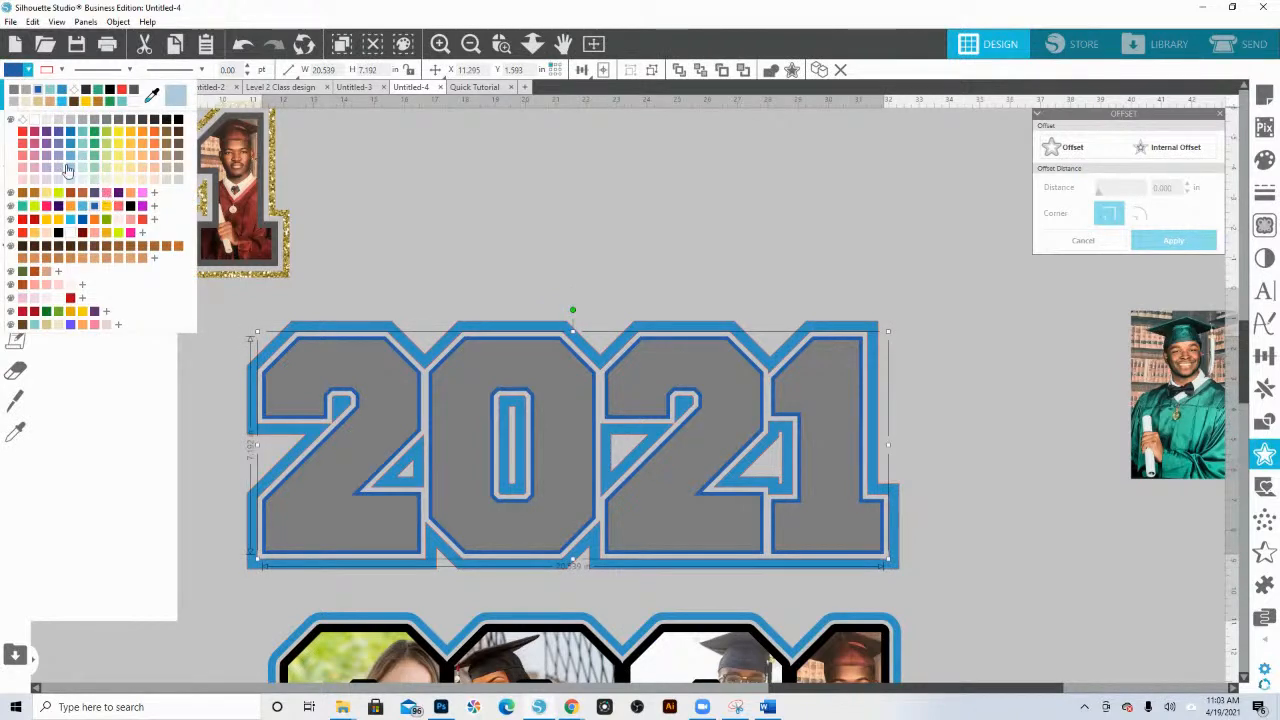
click(35, 134)
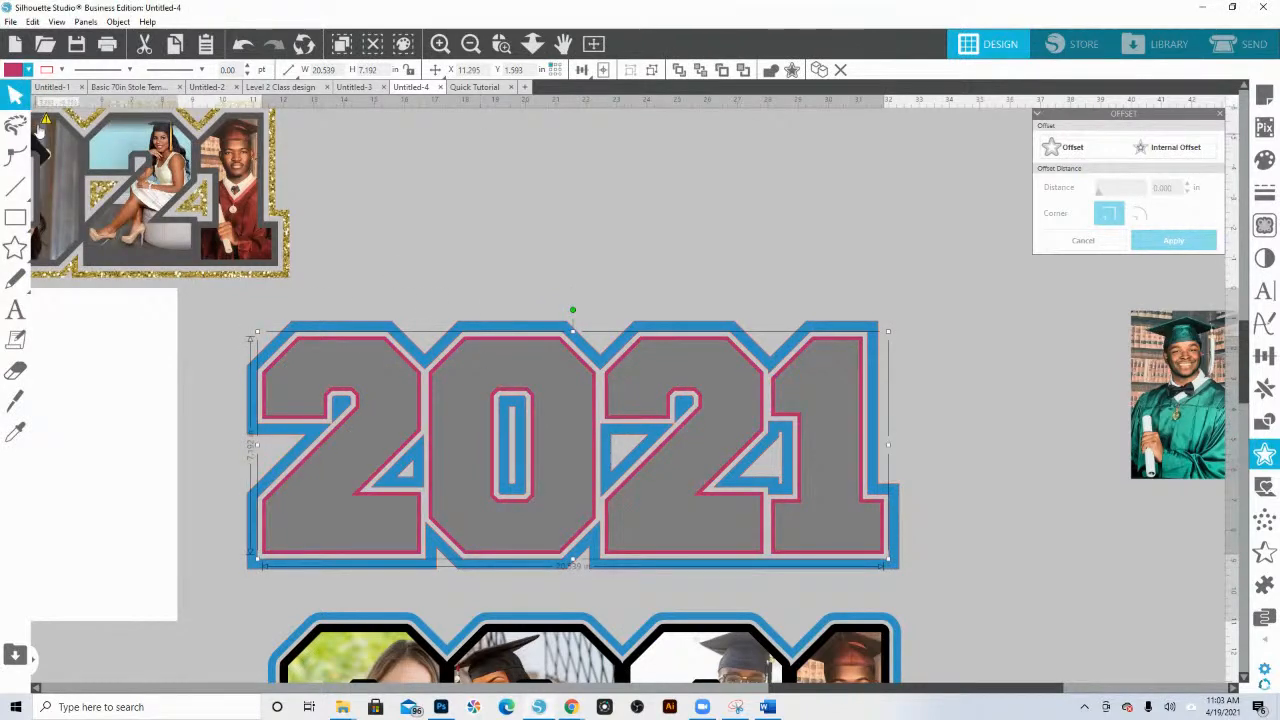
click(29, 70)
click(35, 316)
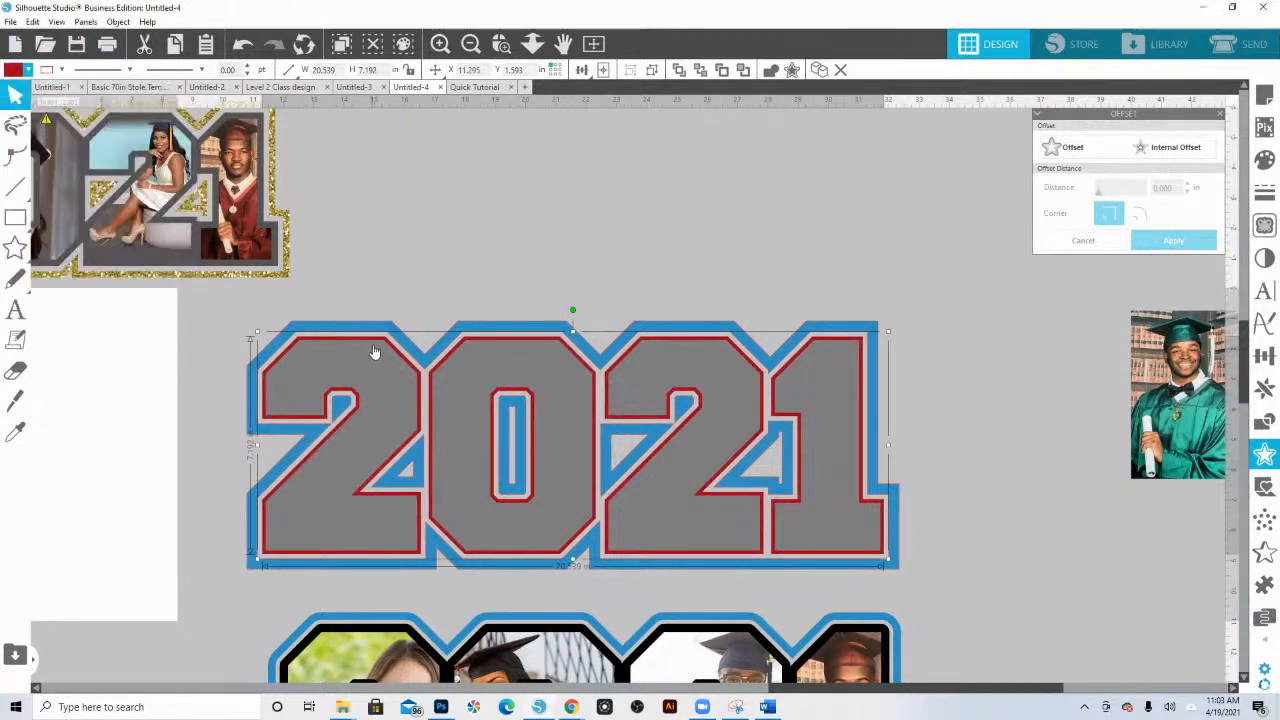
- Fill the outer compound path border of the upper 2021 with black
click(361, 323)
click(28, 70)
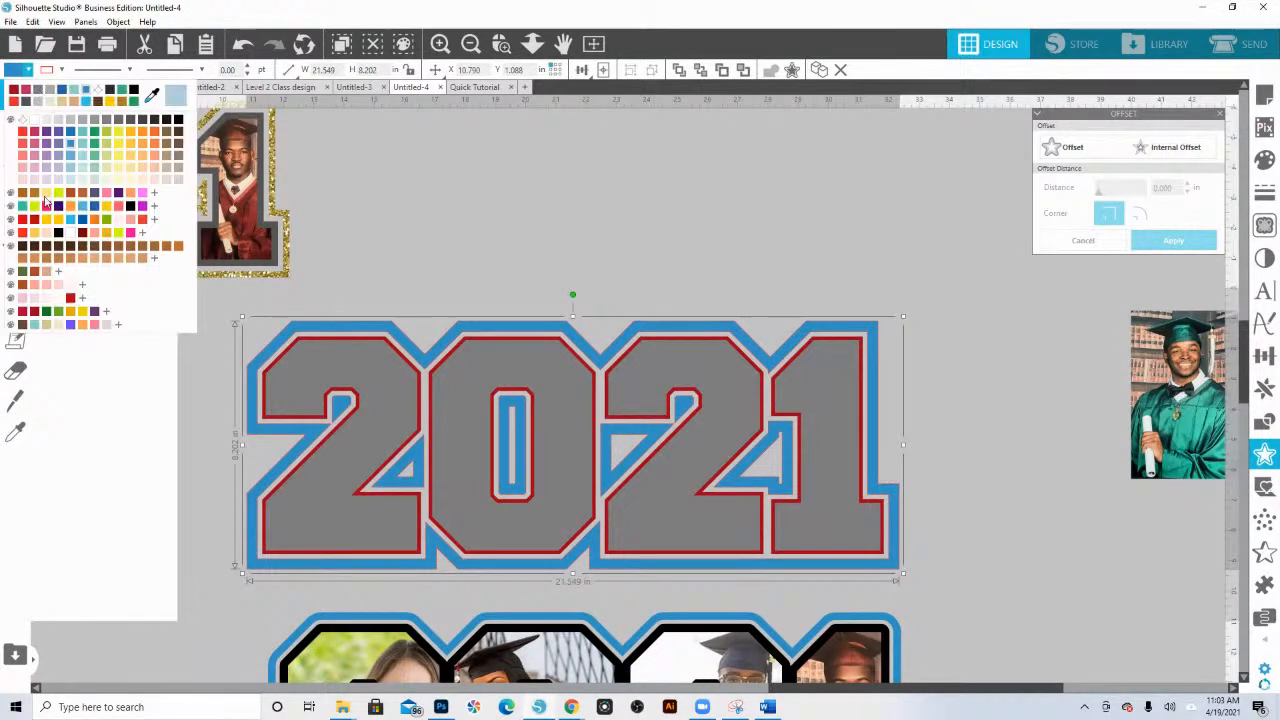
click(29, 70)
click(179, 120)
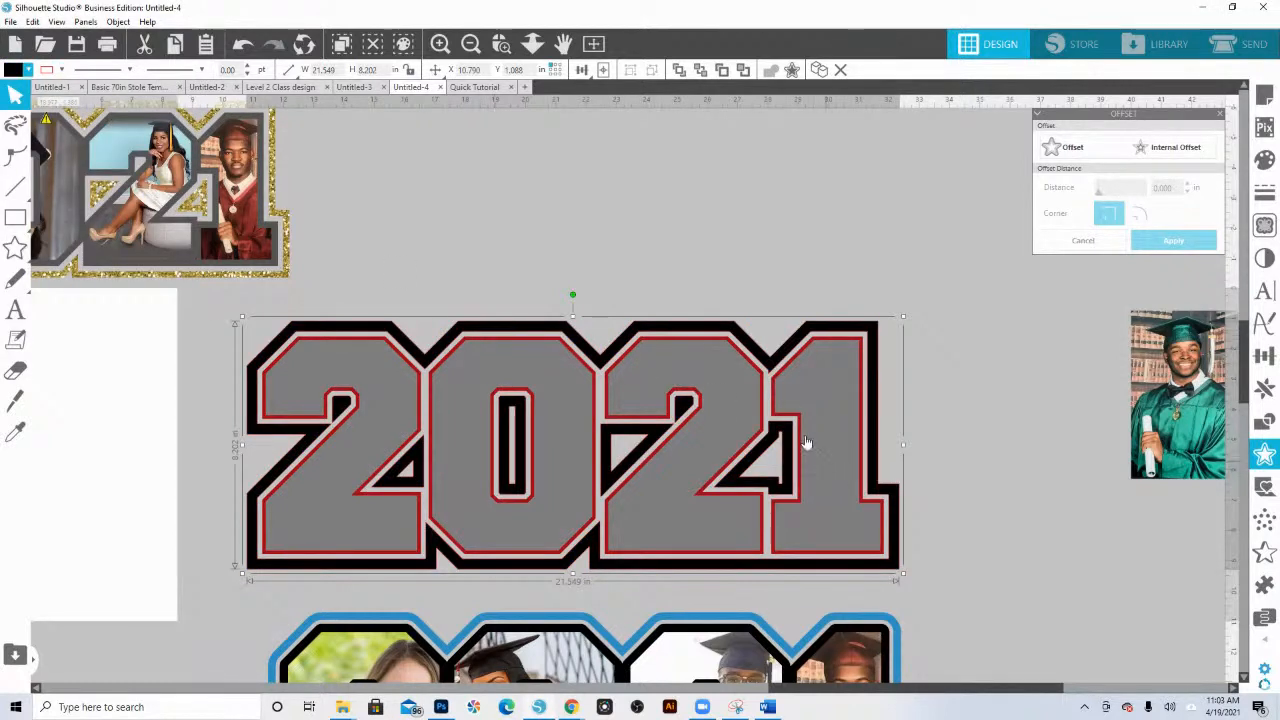
click(655, 258)
- Select all four gray digits of the upper 2021 and examine their fill color and transparency settings
click(386, 416)
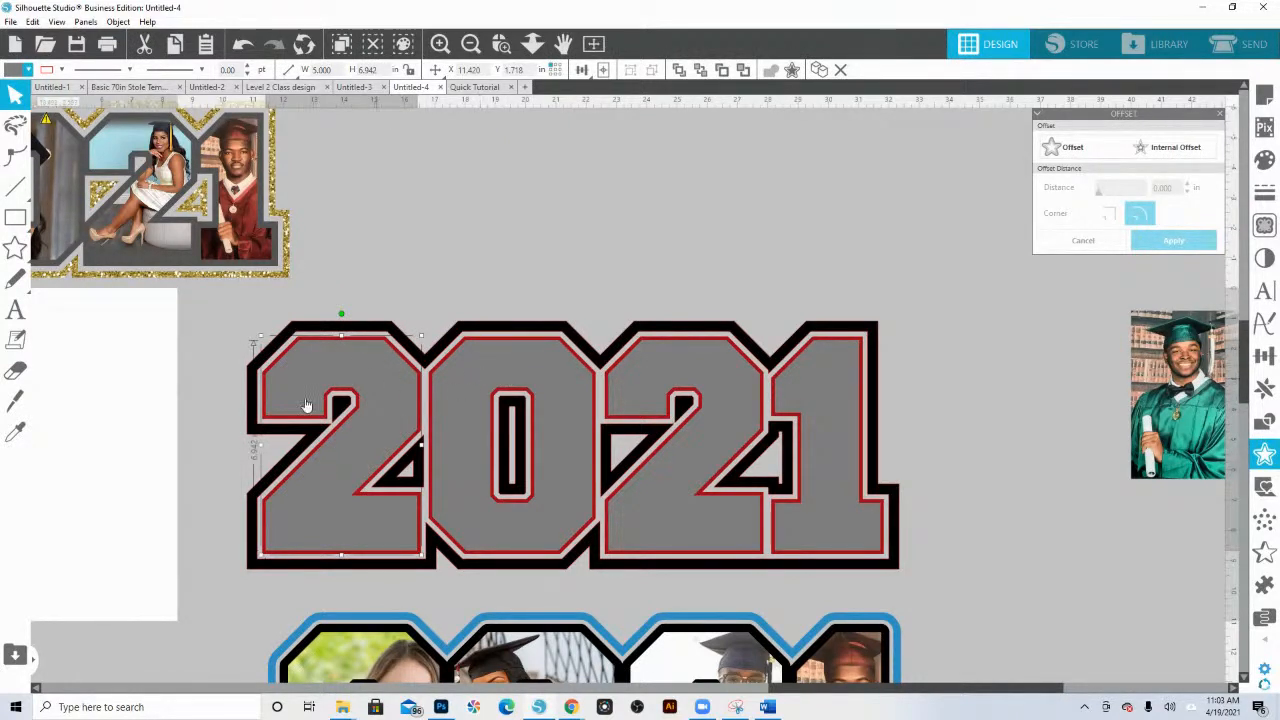
shift+click(557, 380)
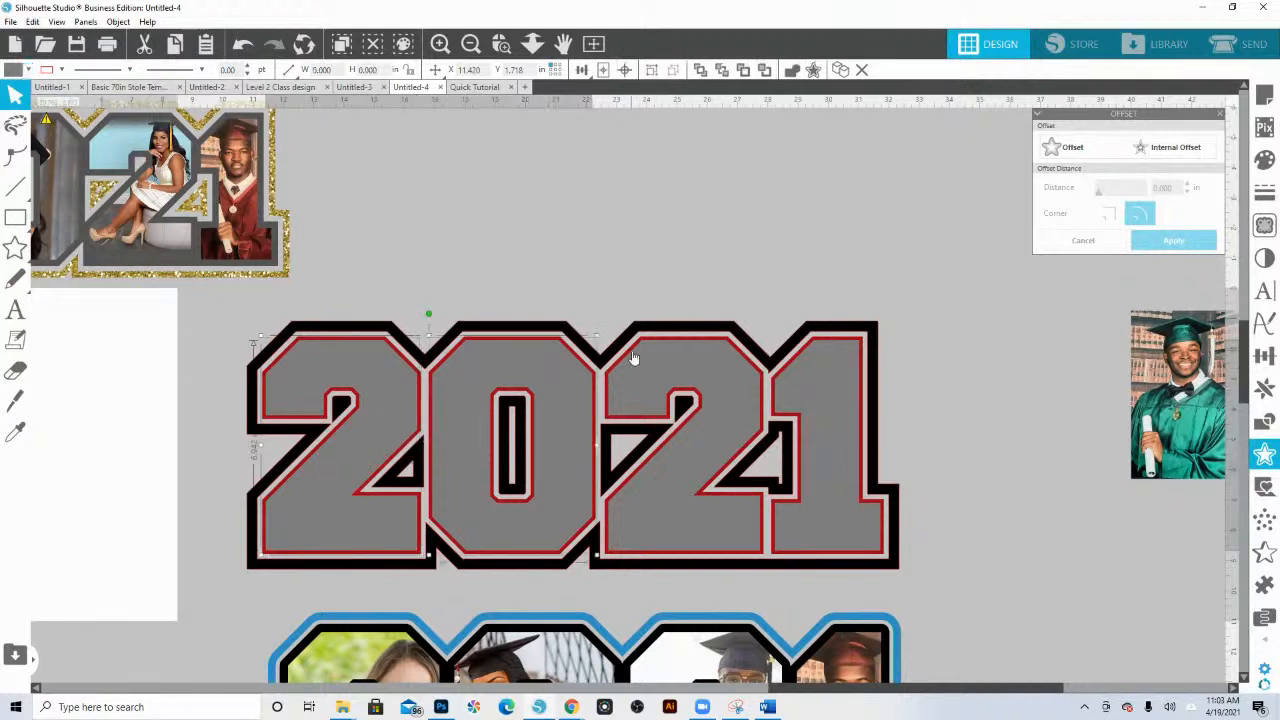
shift+click(672, 363)
shift+click(820, 376)
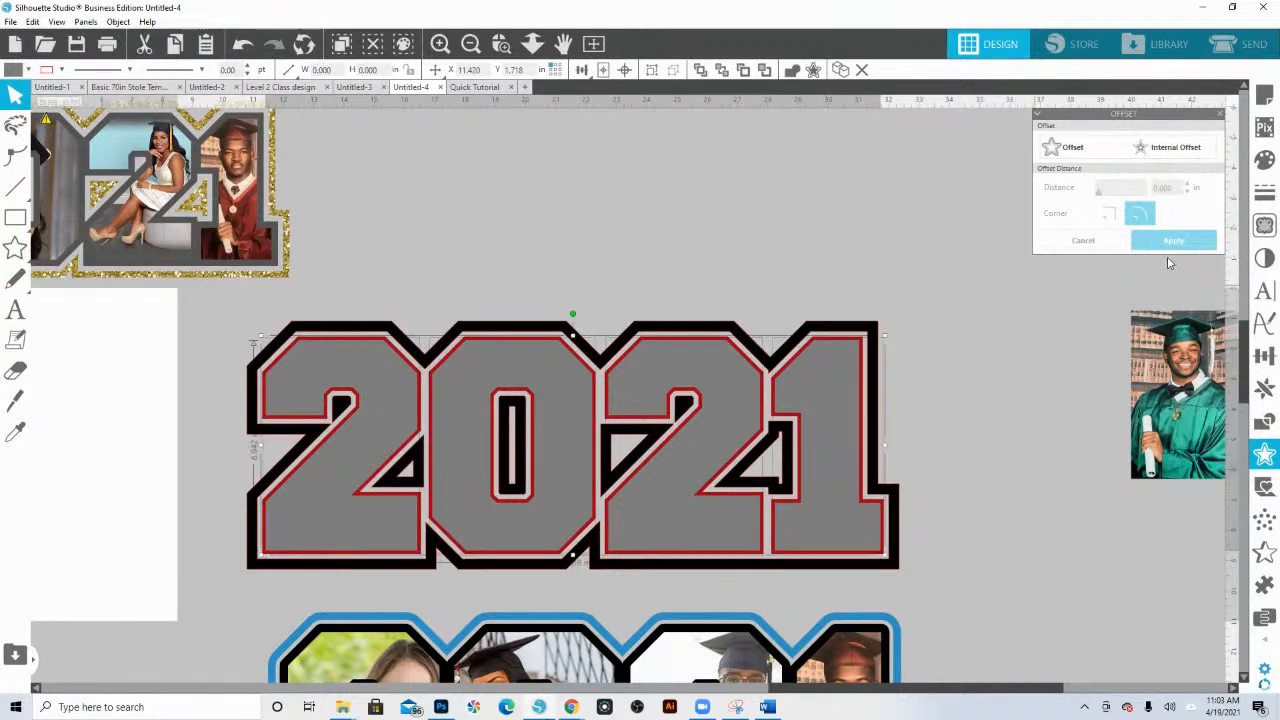
click(1264, 162)
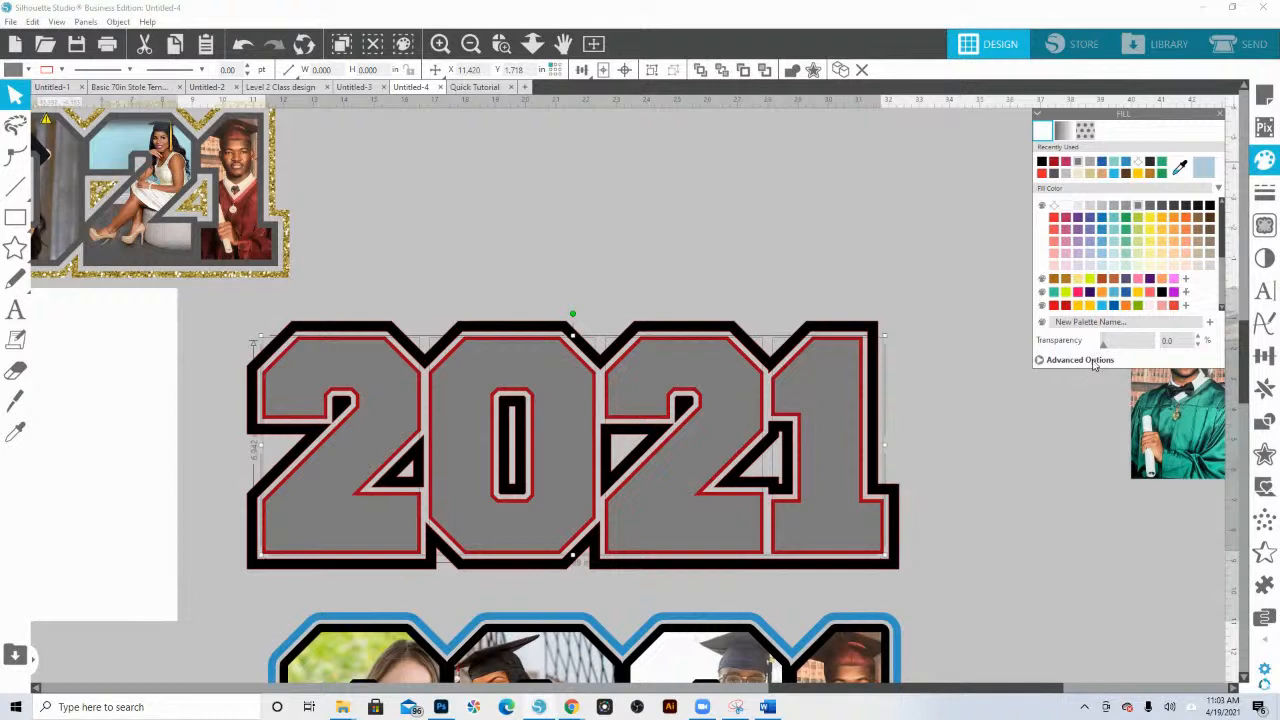
drag(1104, 346, 971, 349)
click(684, 266)
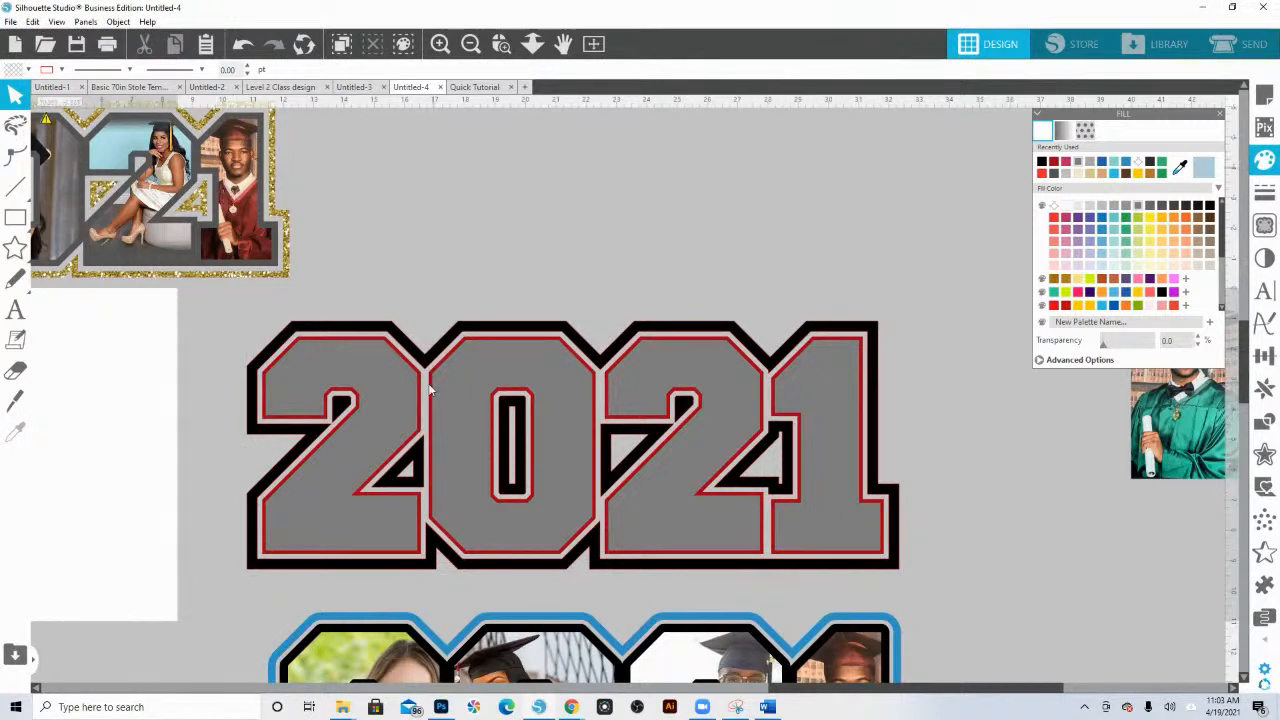
- Place the green-gown graduate photo over the first 2 and enlarge it to about 7.67 by 10.23 in
drag(1153, 430, 316, 440)
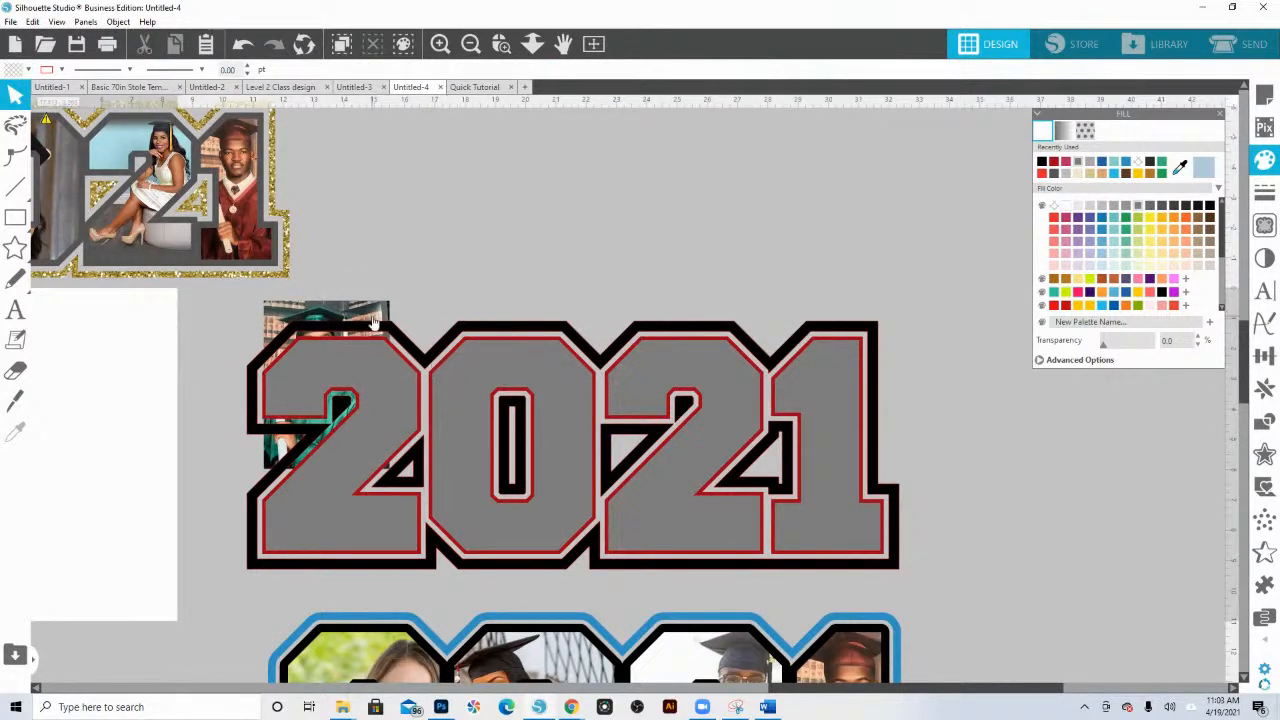
drag(395, 296, 494, 157)
drag(427, 230, 400, 334)
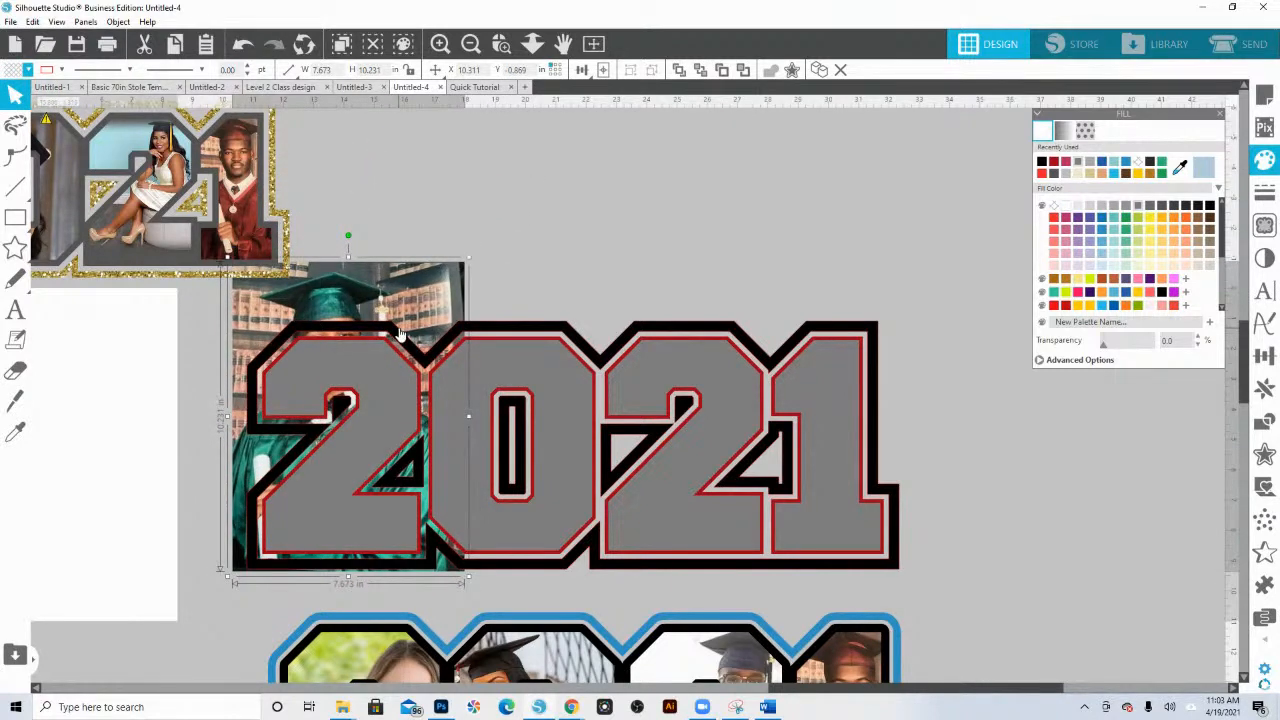
- Bring the green-gown graduate photo and the gray first 2 to the front of the black and red border layers
shift+click(390, 395)
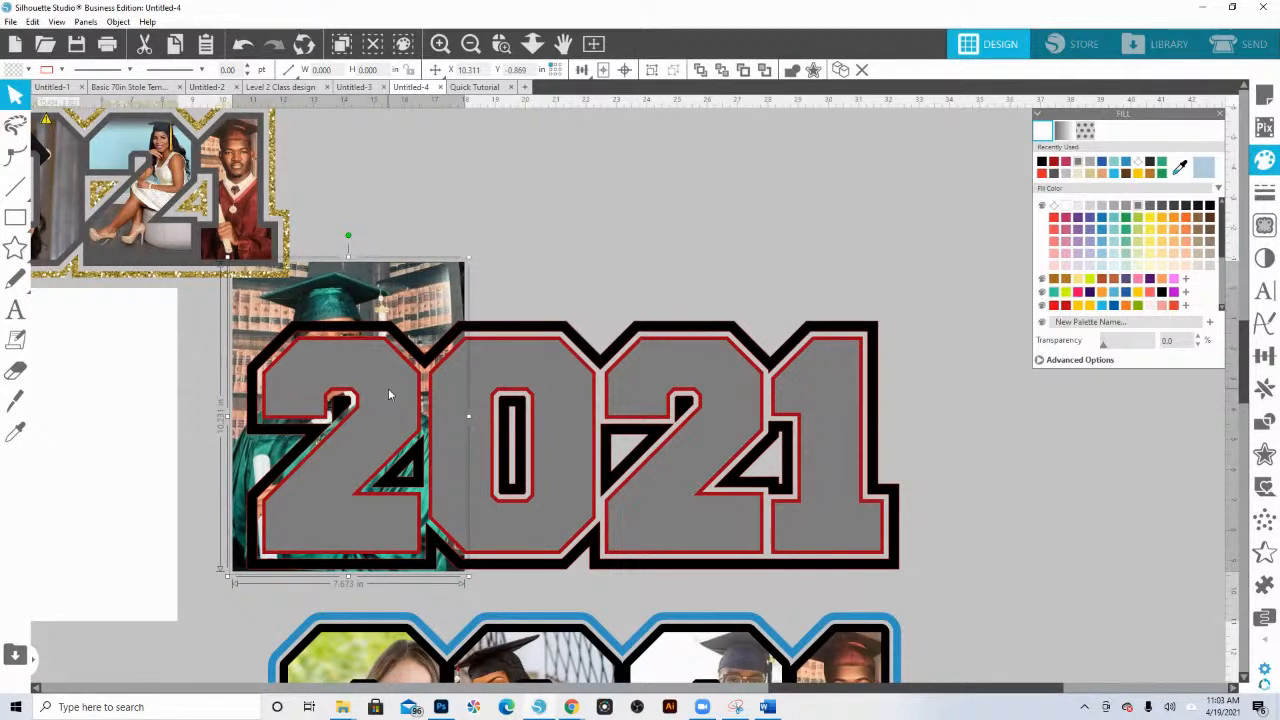
right_click(389, 393)
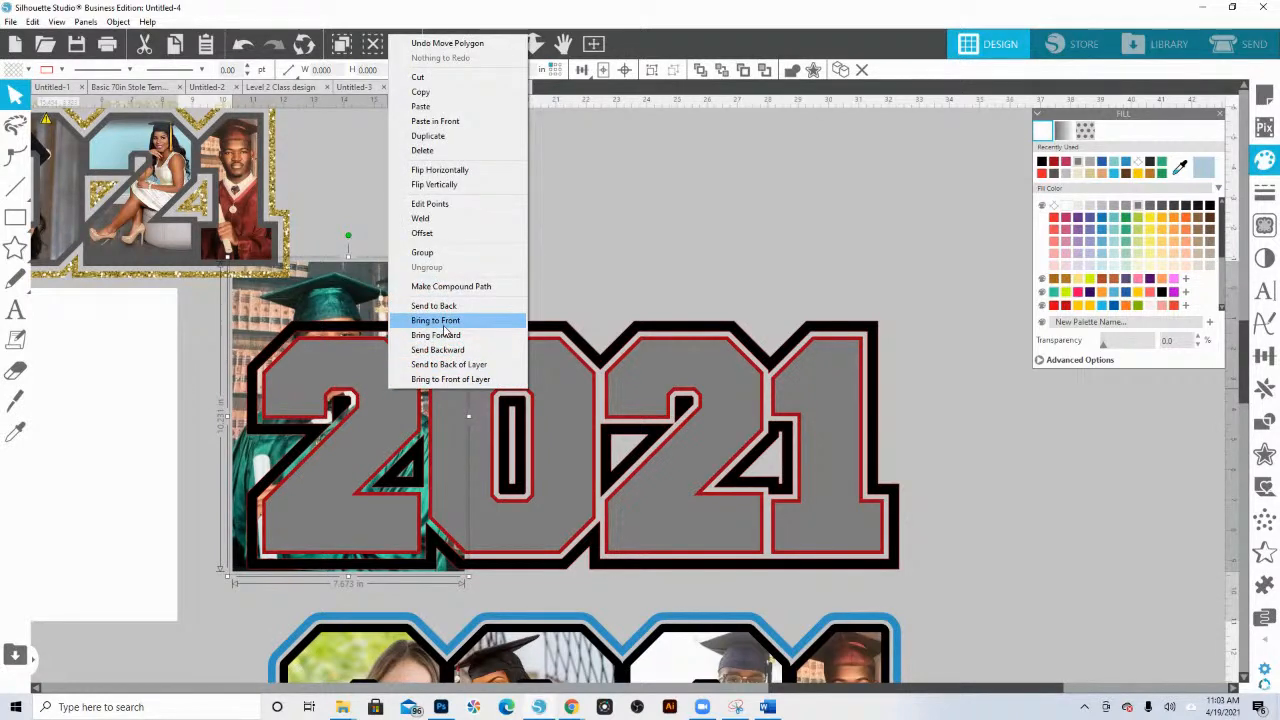
click(440, 321)
click(503, 251)
- Remove the gray fill from the first 2 and set its line color to red
click(396, 390)
click(1054, 210)
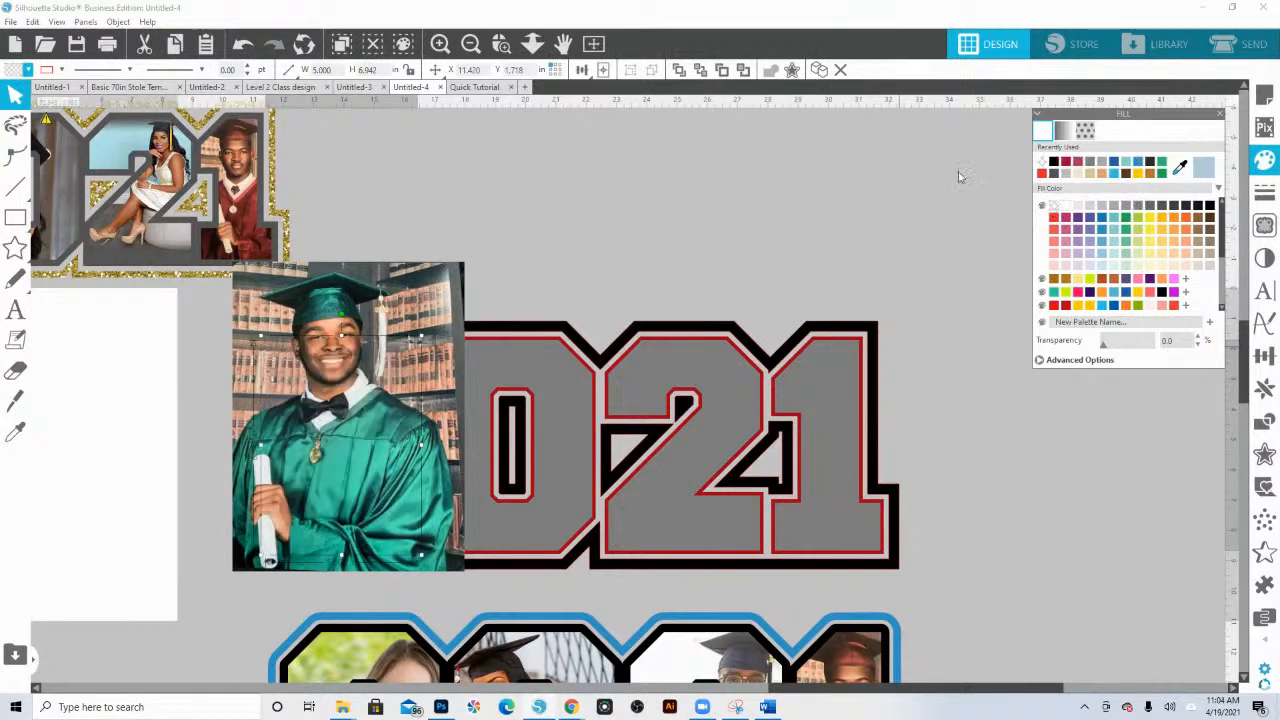
click(46, 71)
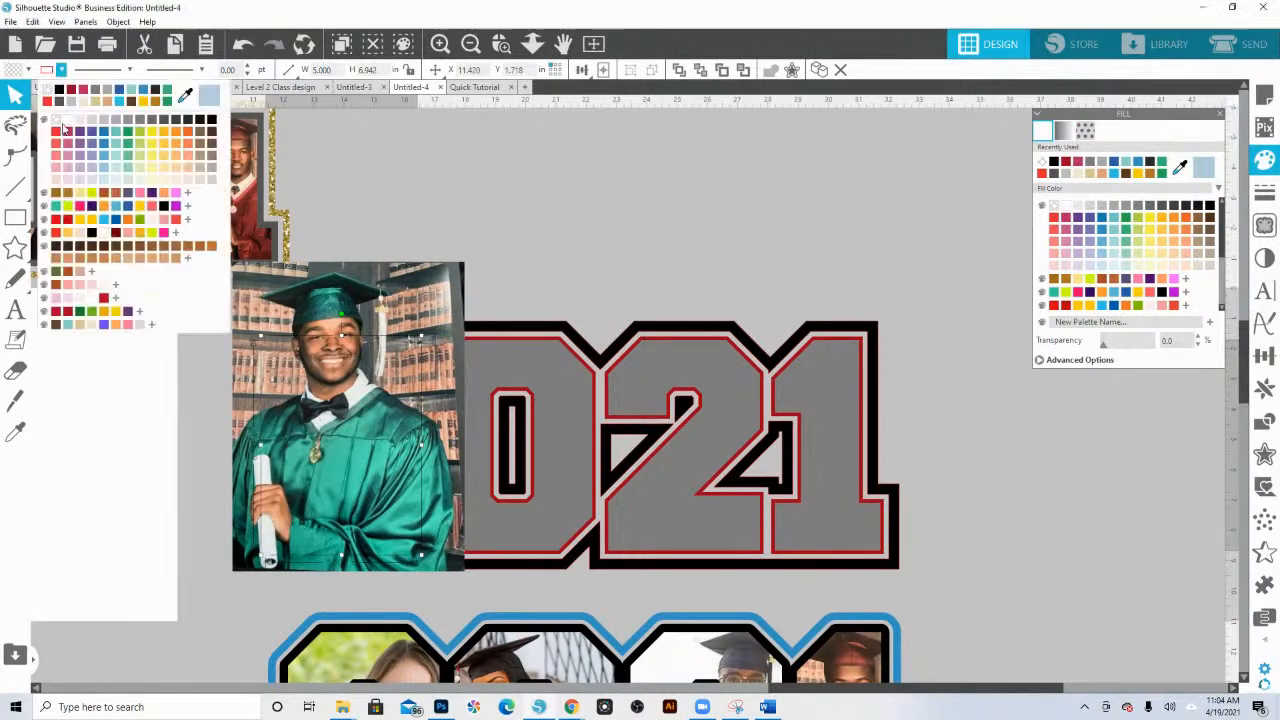
click(62, 140)
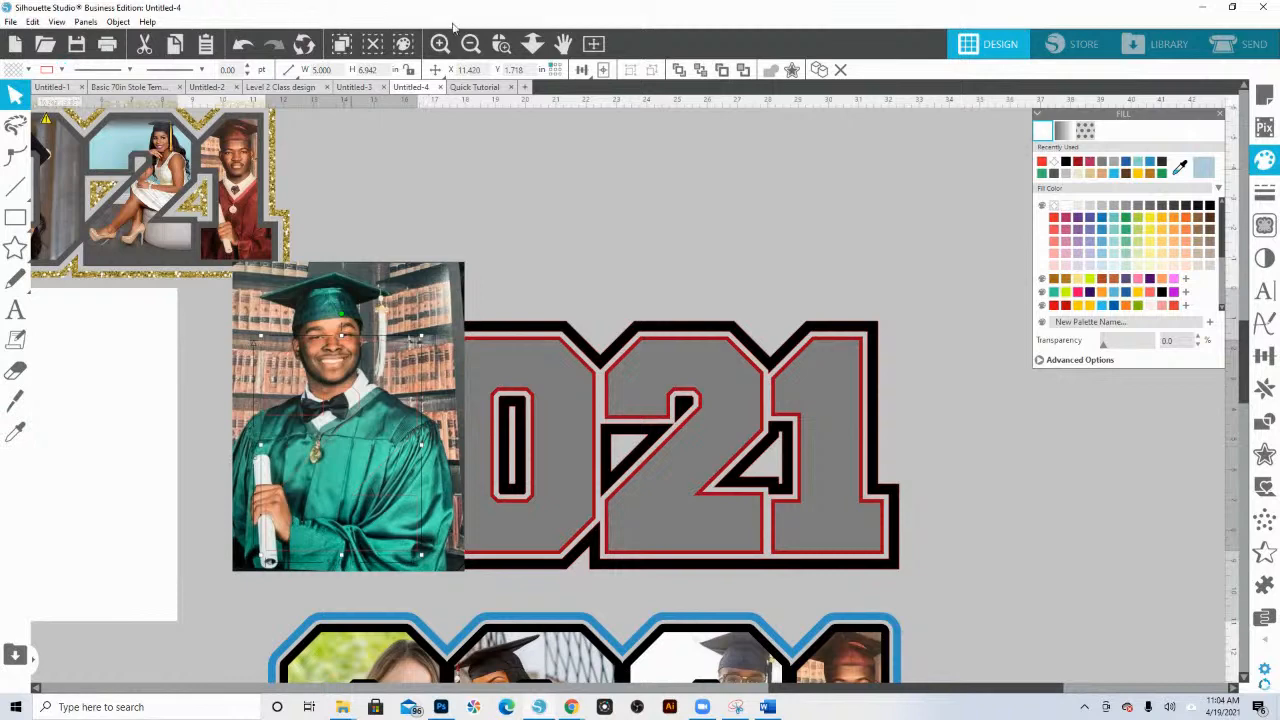
- Shrink the green-gown photo to about 6.49 by 8.65 in and position it behind the first 2 with the face in the upper curve
click(500, 45)
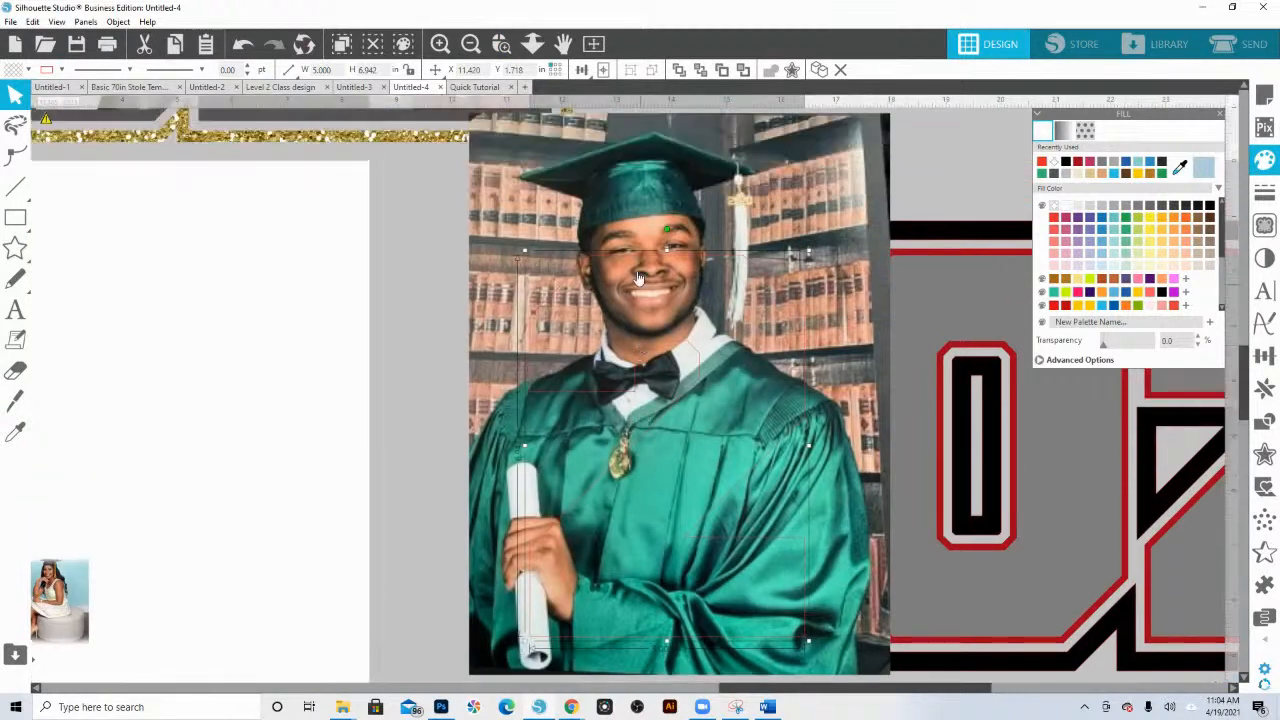
drag(655, 203, 615, 286)
drag(426, 201, 456, 262)
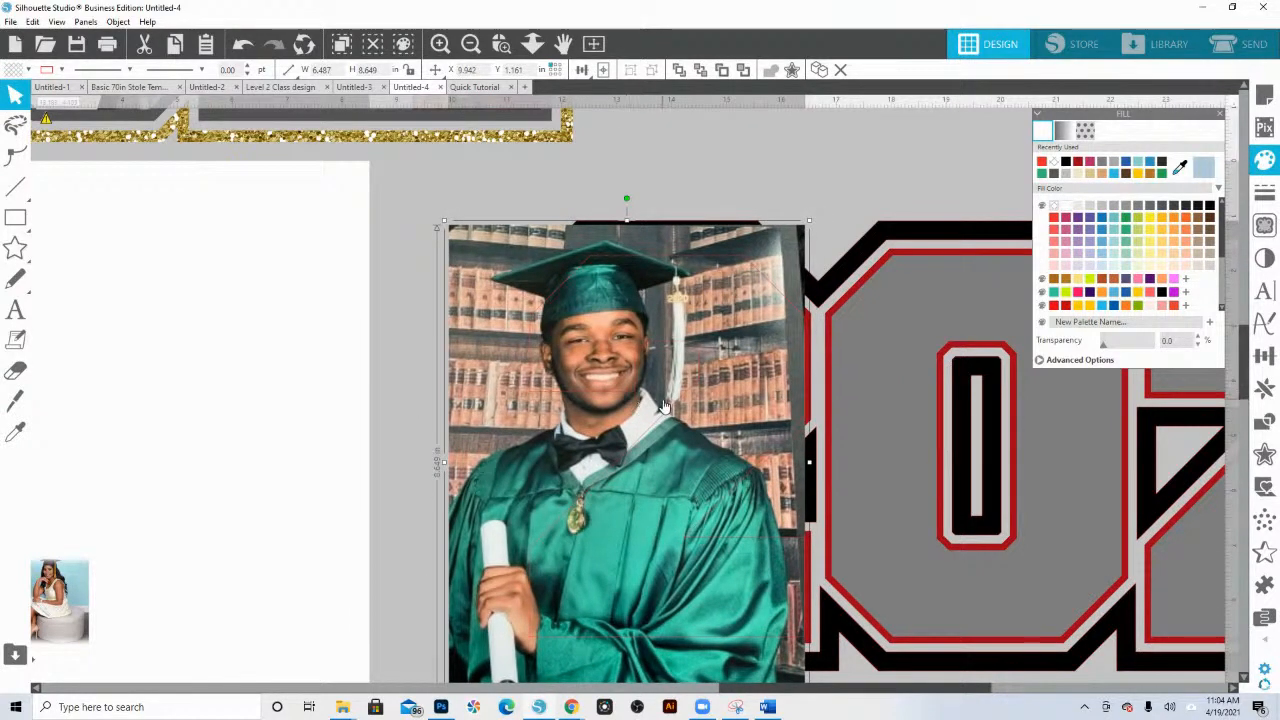
- Crop the green-gown graduate photo to the shape of the first 2
shift+click(742, 540)
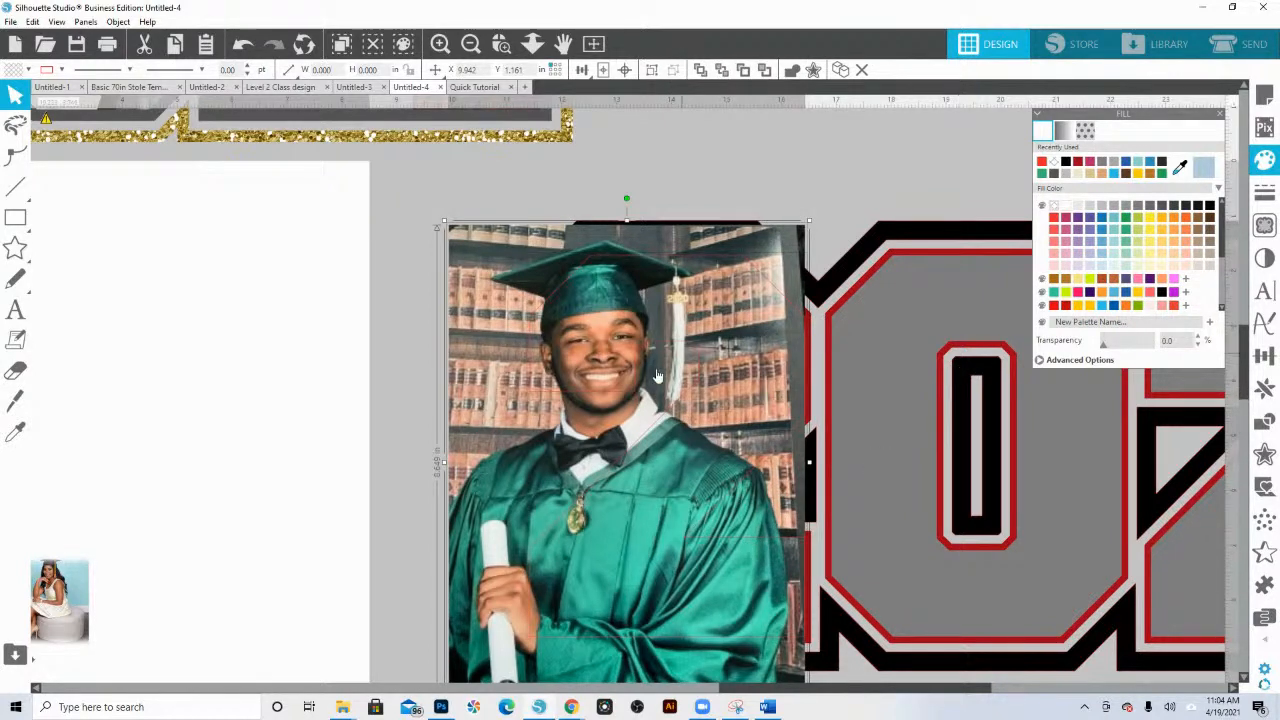
right_click(765, 387)
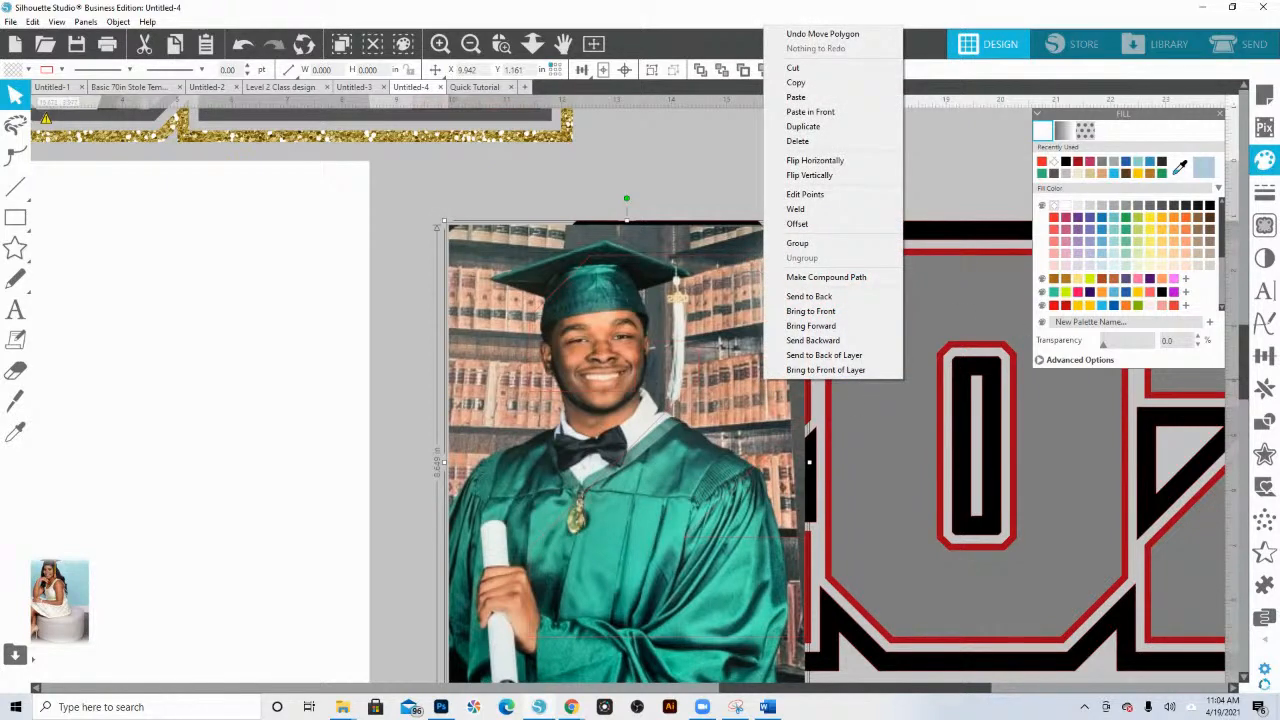
click(1264, 420)
click(1159, 195)
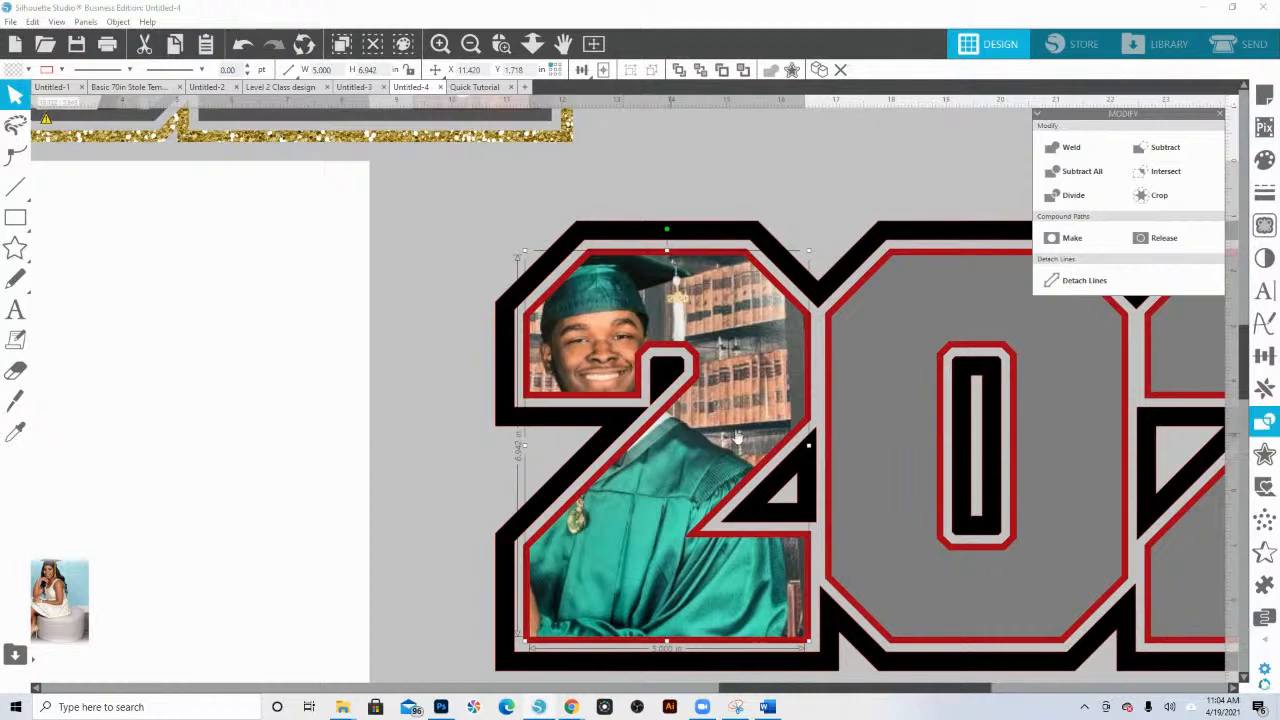
click(532, 43)
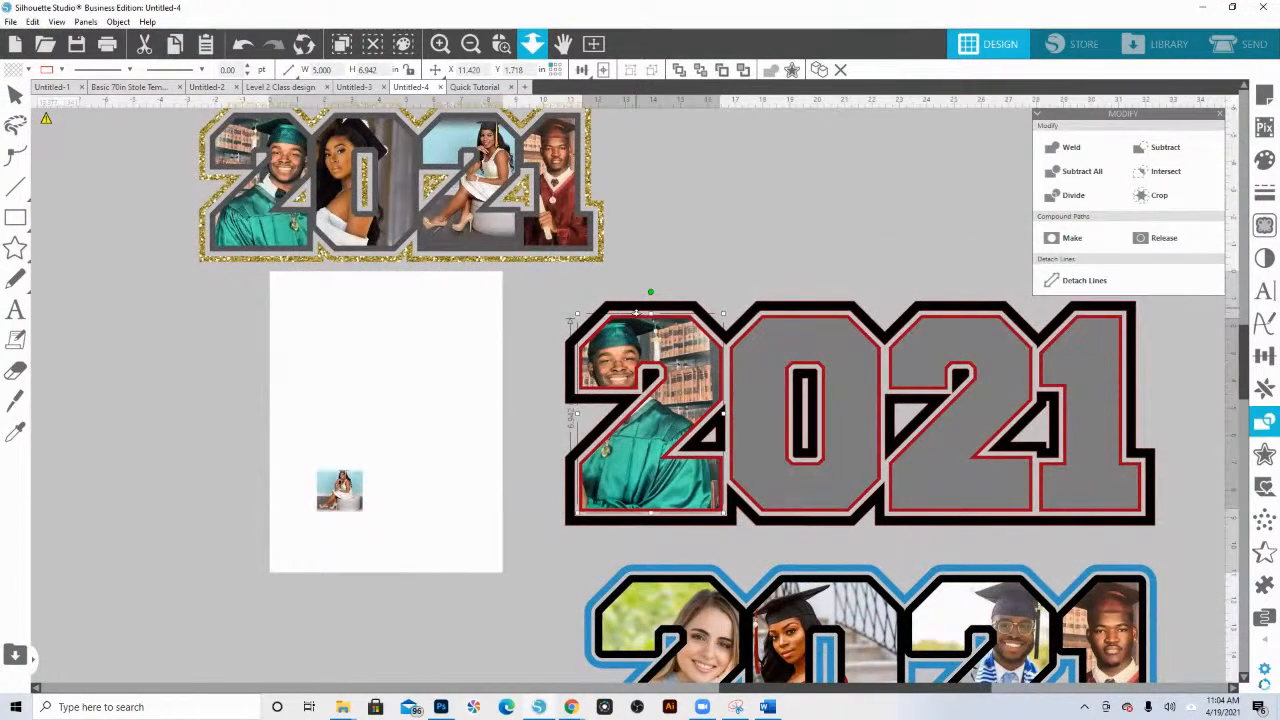
scroll(636, 313, up, 2)
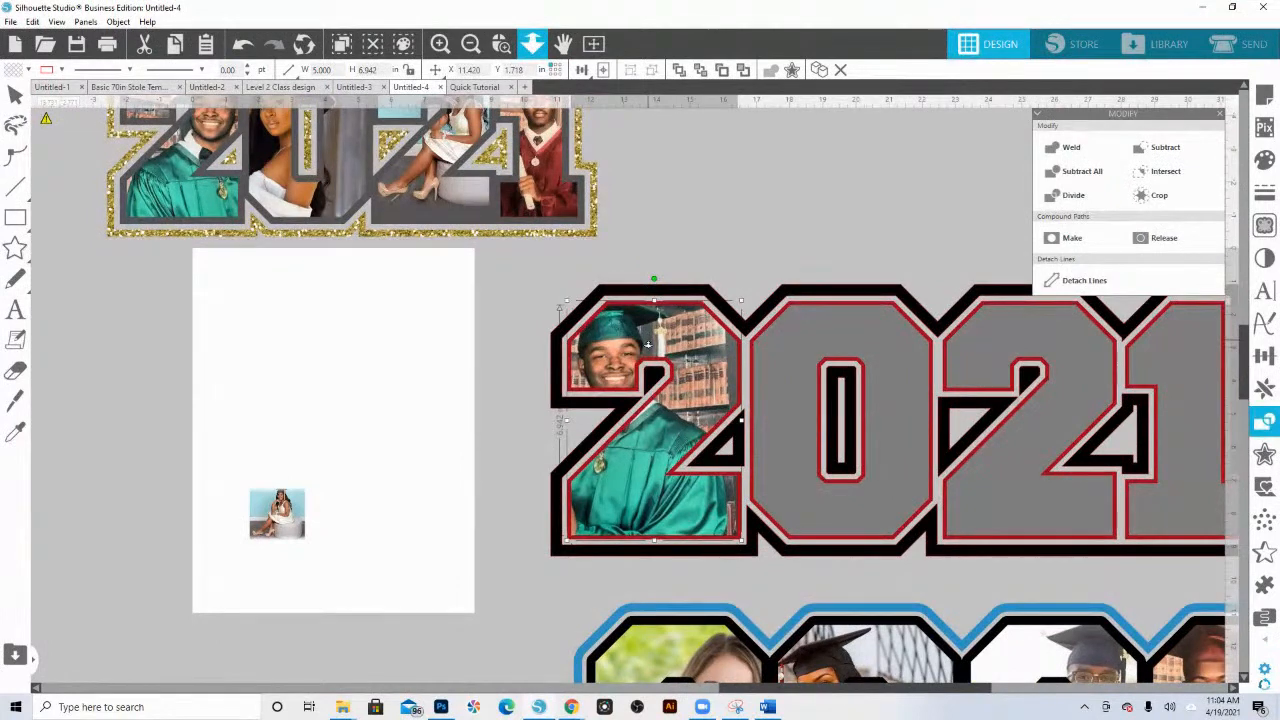
right_click(648, 344)
click(706, 252)
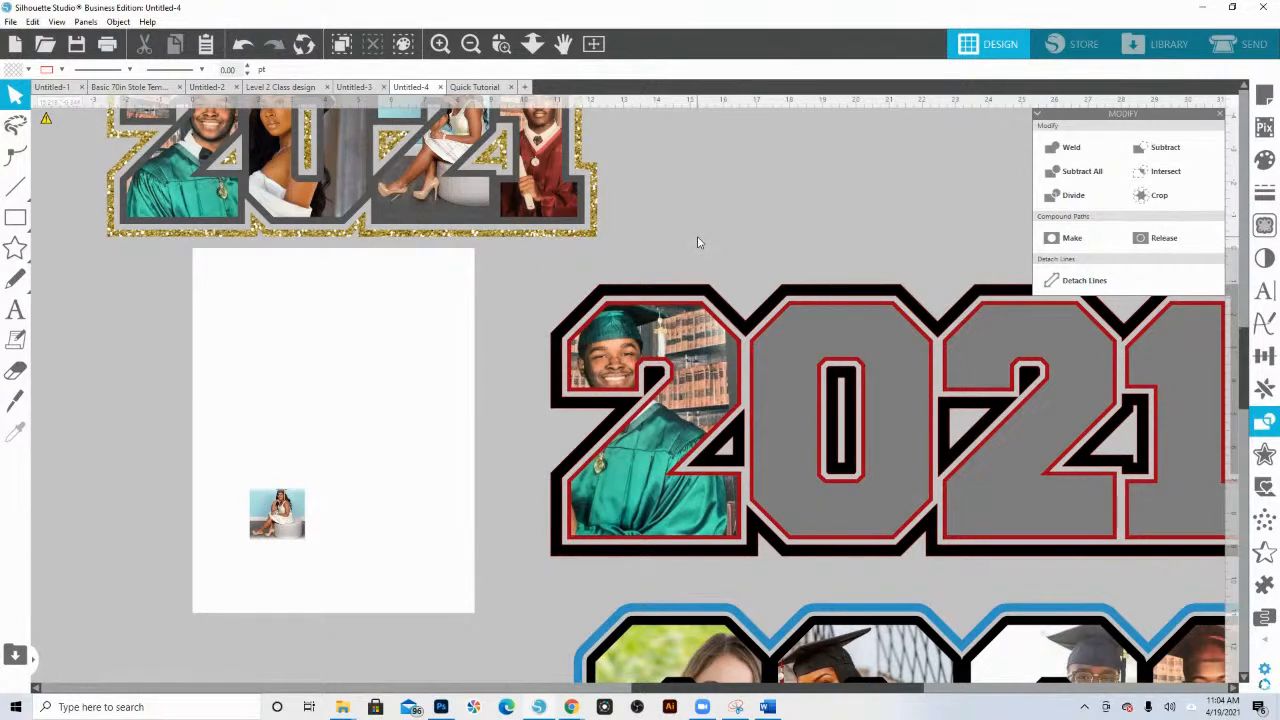
- Fill the 0 with the small photo of the seated woman in white by transferring its properties with the eyedropper
click(277, 514)
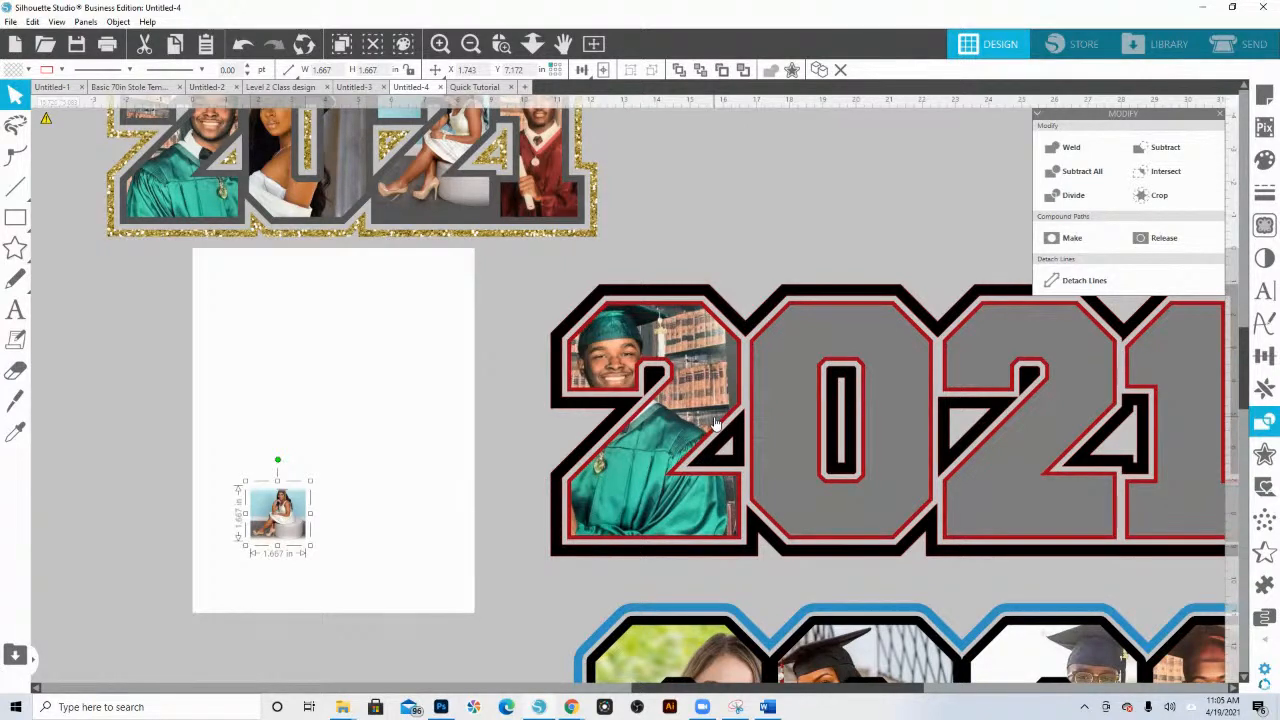
click(822, 227)
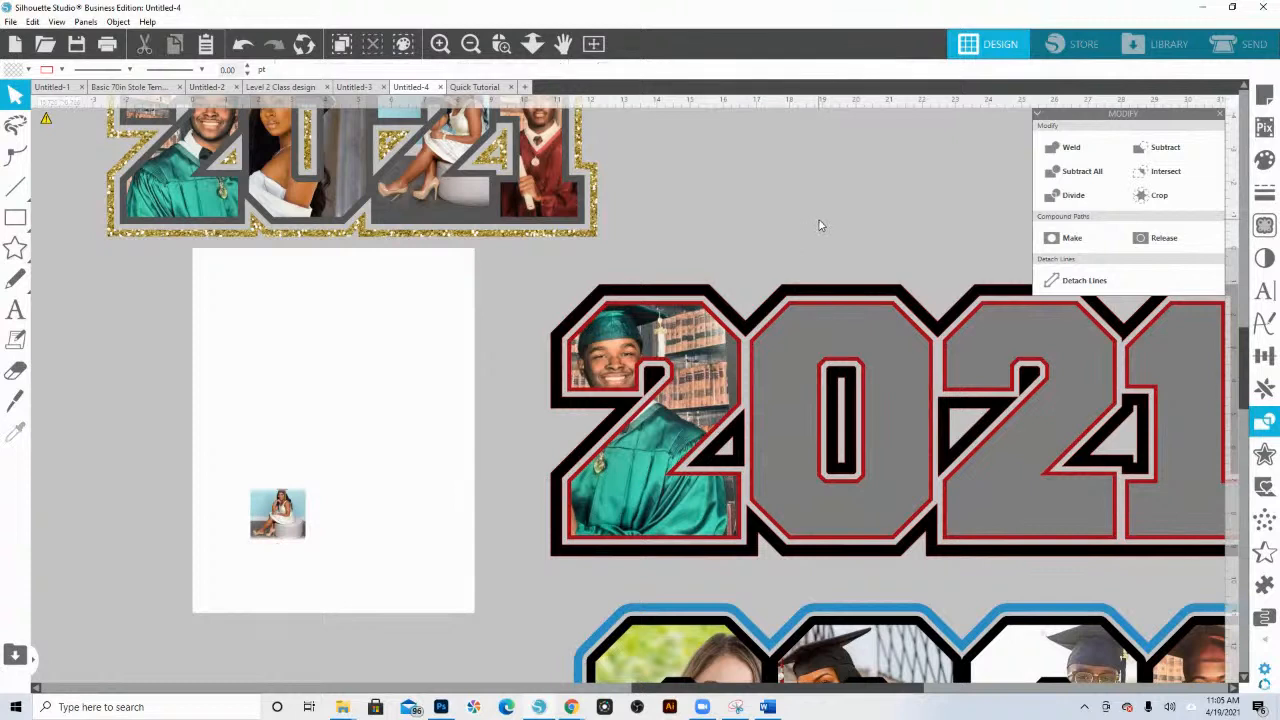
click(825, 344)
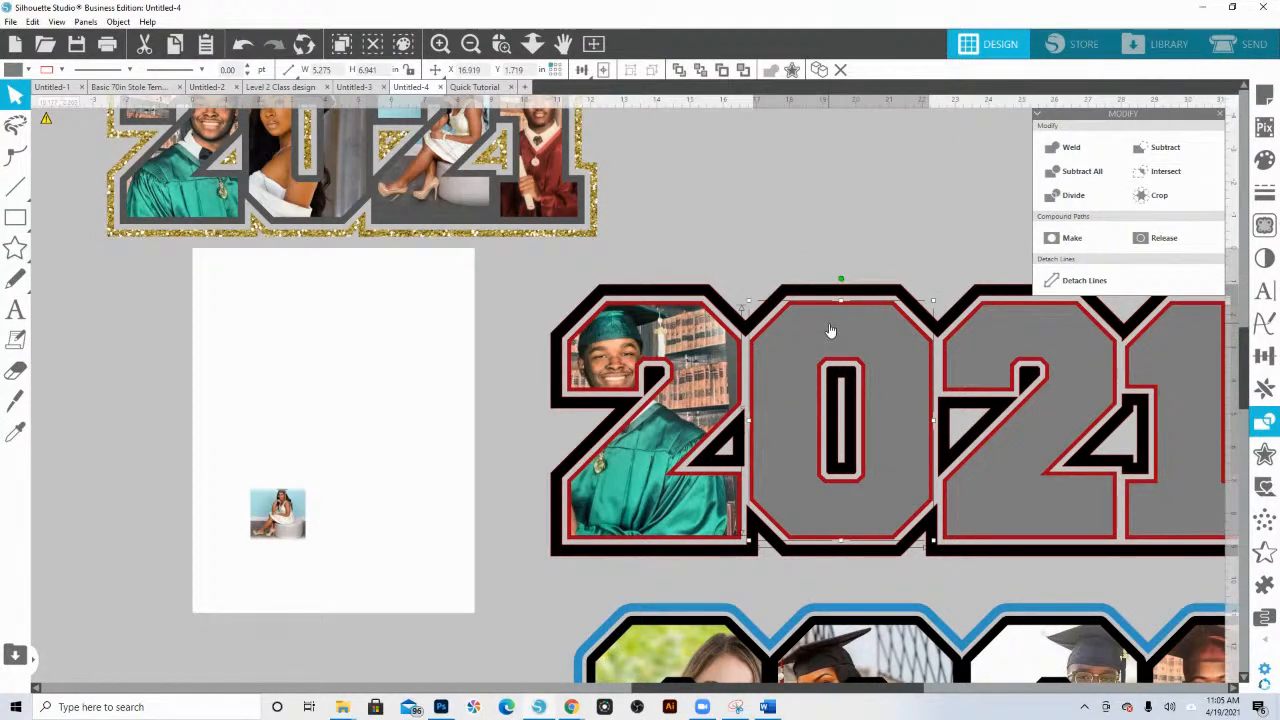
click(10, 440)
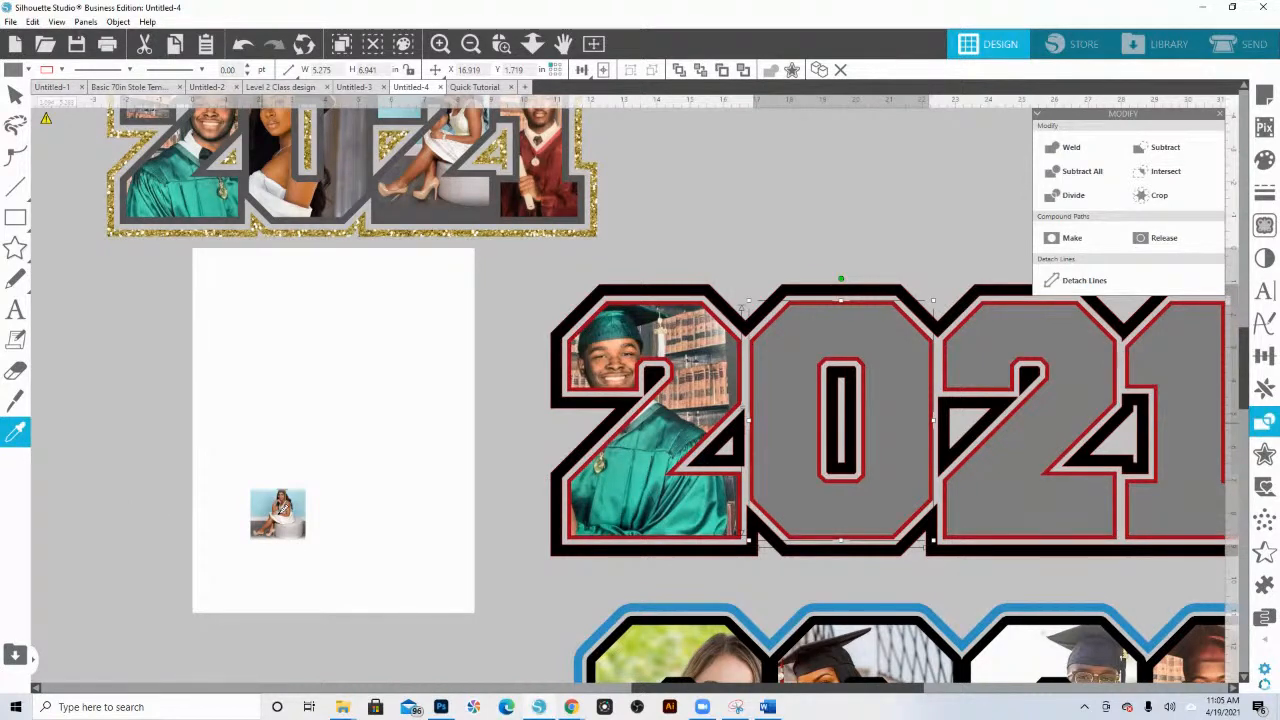
click(279, 515)
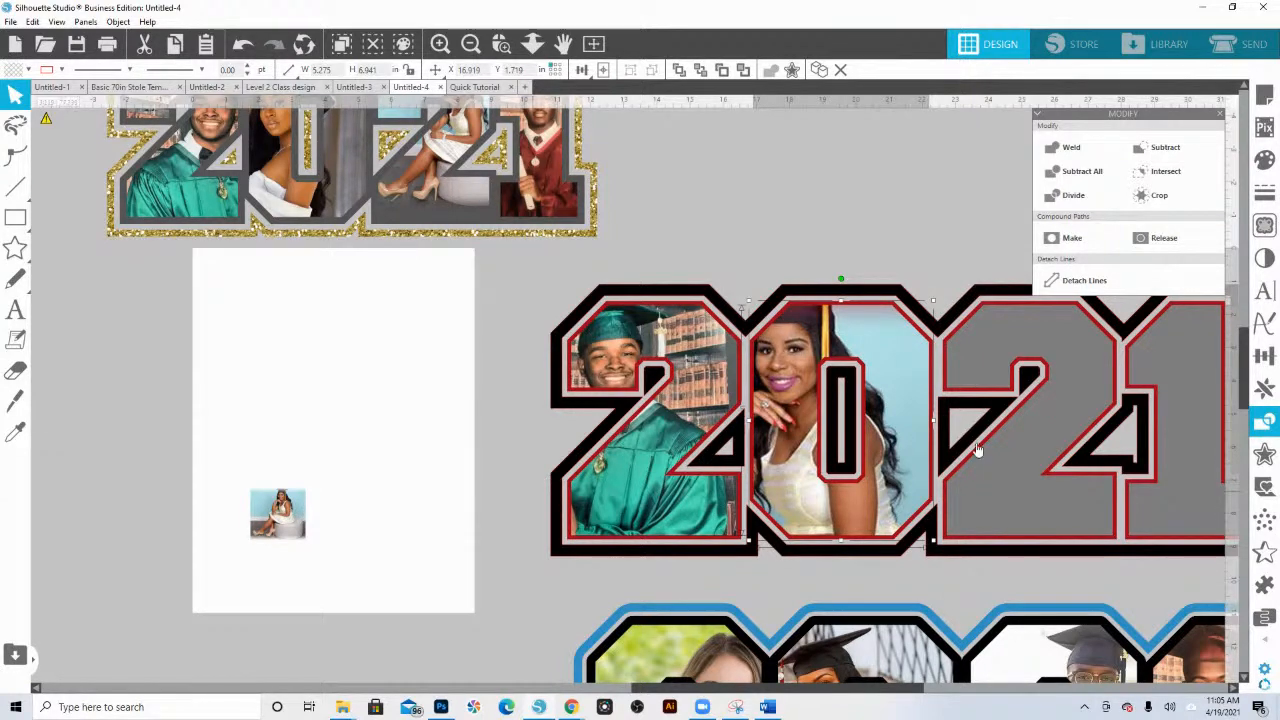
- Make the photo pattern in the 0 maintain its aspect ratio and scale it to 238%
click(1263, 162)
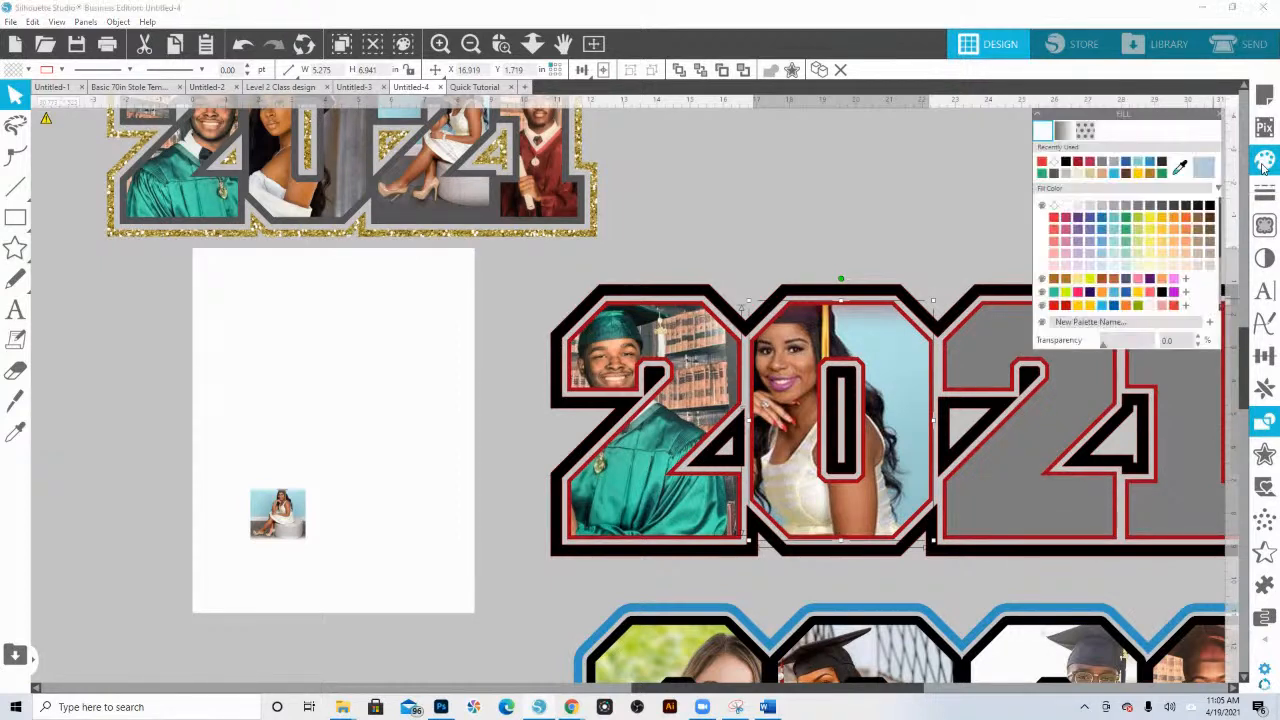
click(1040, 362)
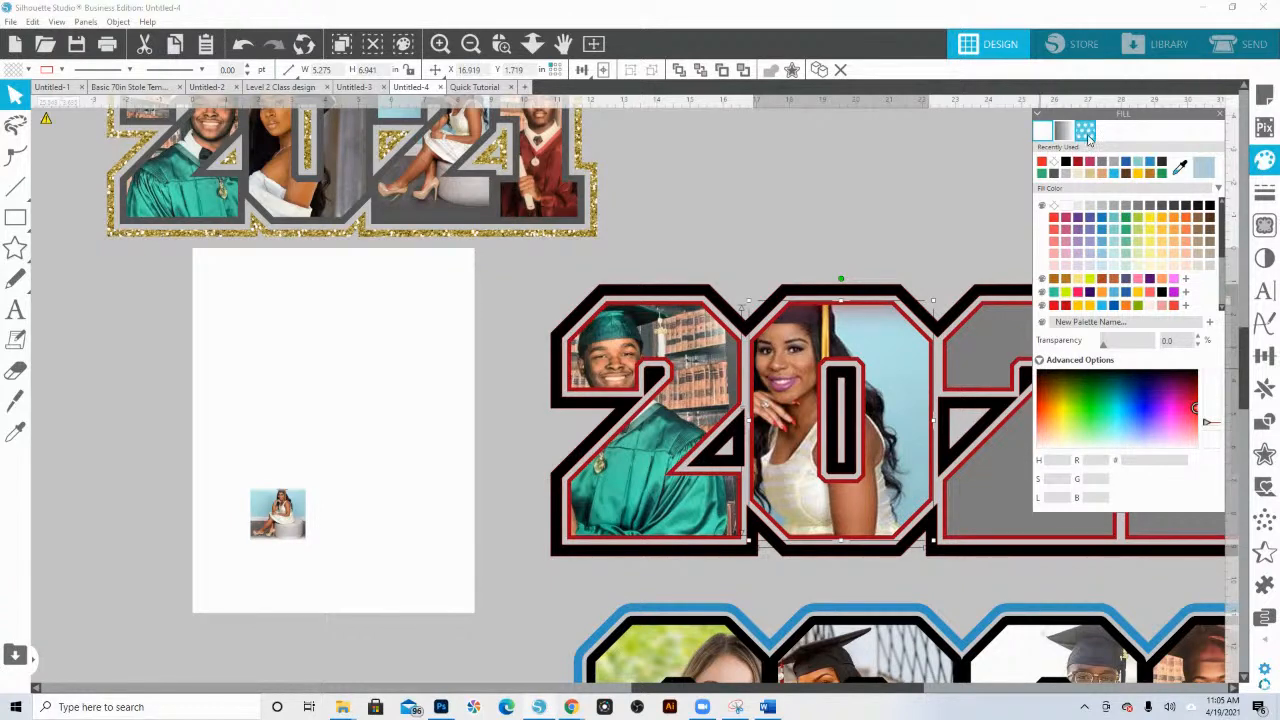
click(1085, 131)
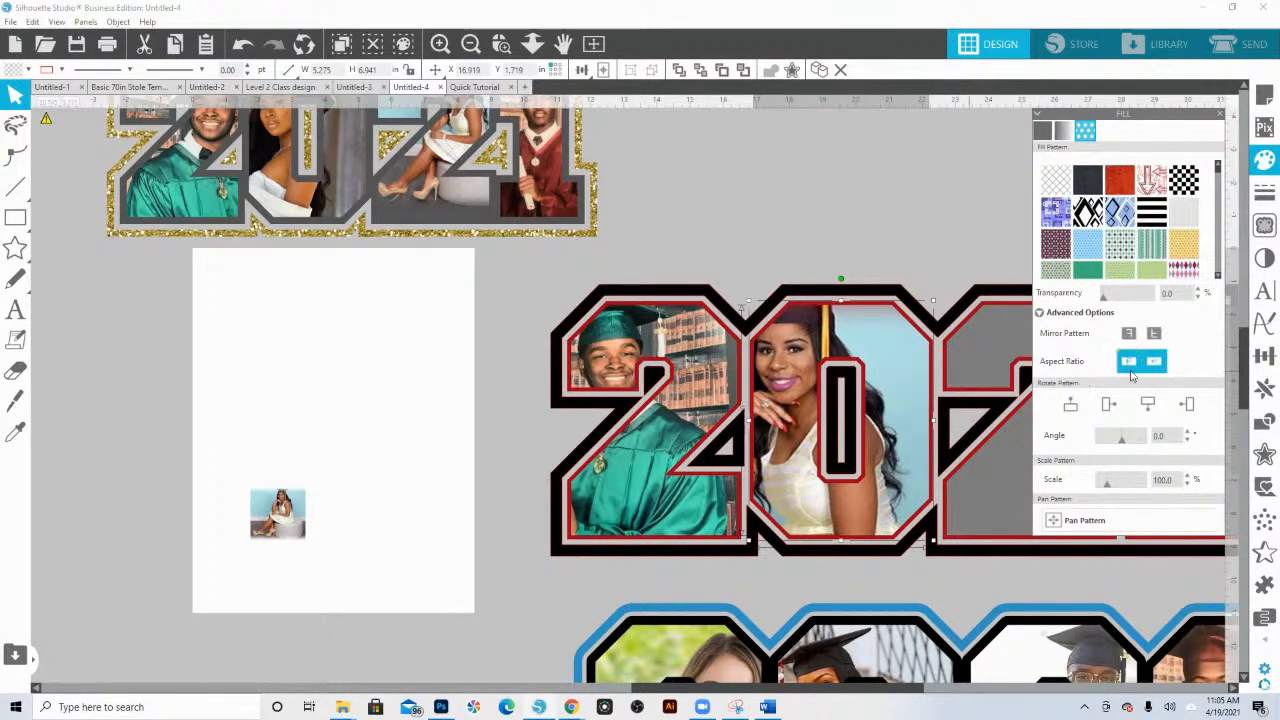
click(1129, 362)
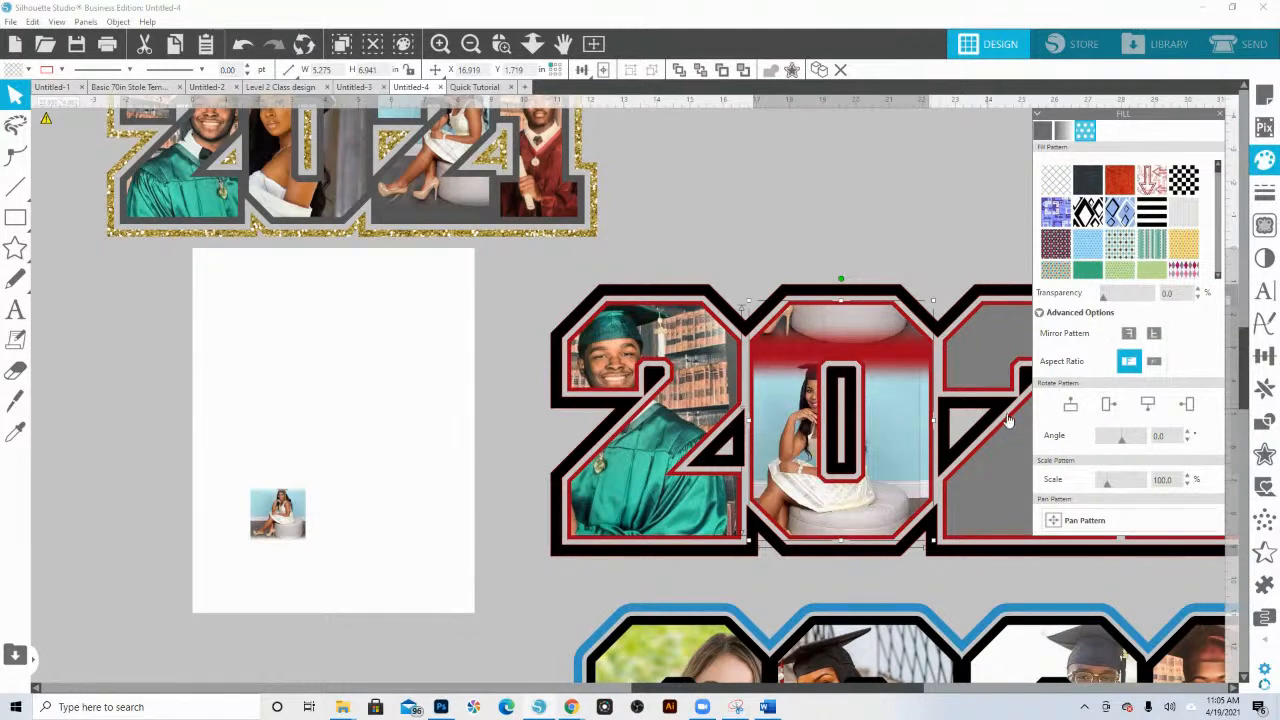
drag(1108, 488, 1119, 486)
- Mirror the photo pattern in the 0 horizontally and pan it so the woman's face sits beside the digit's central opening
click(1070, 528)
drag(843, 425, 938, 425)
click(1129, 335)
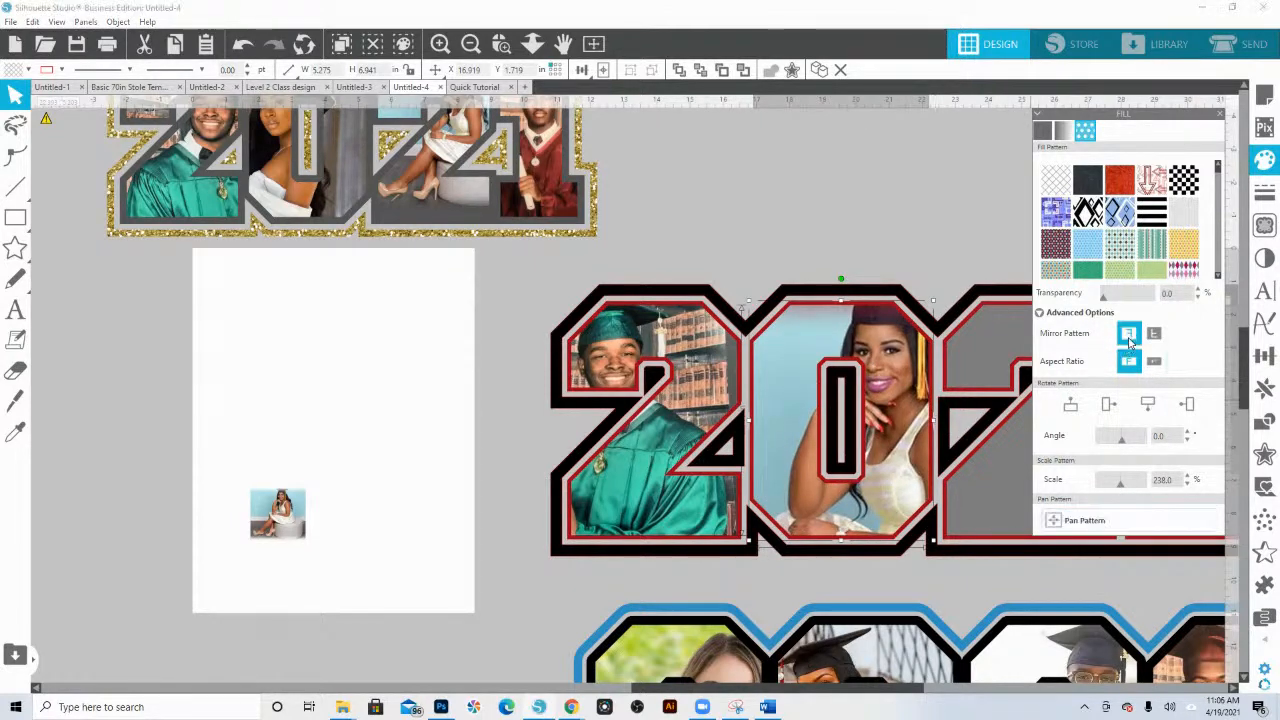
click(1062, 524)
drag(843, 425, 920, 426)
click(896, 267)
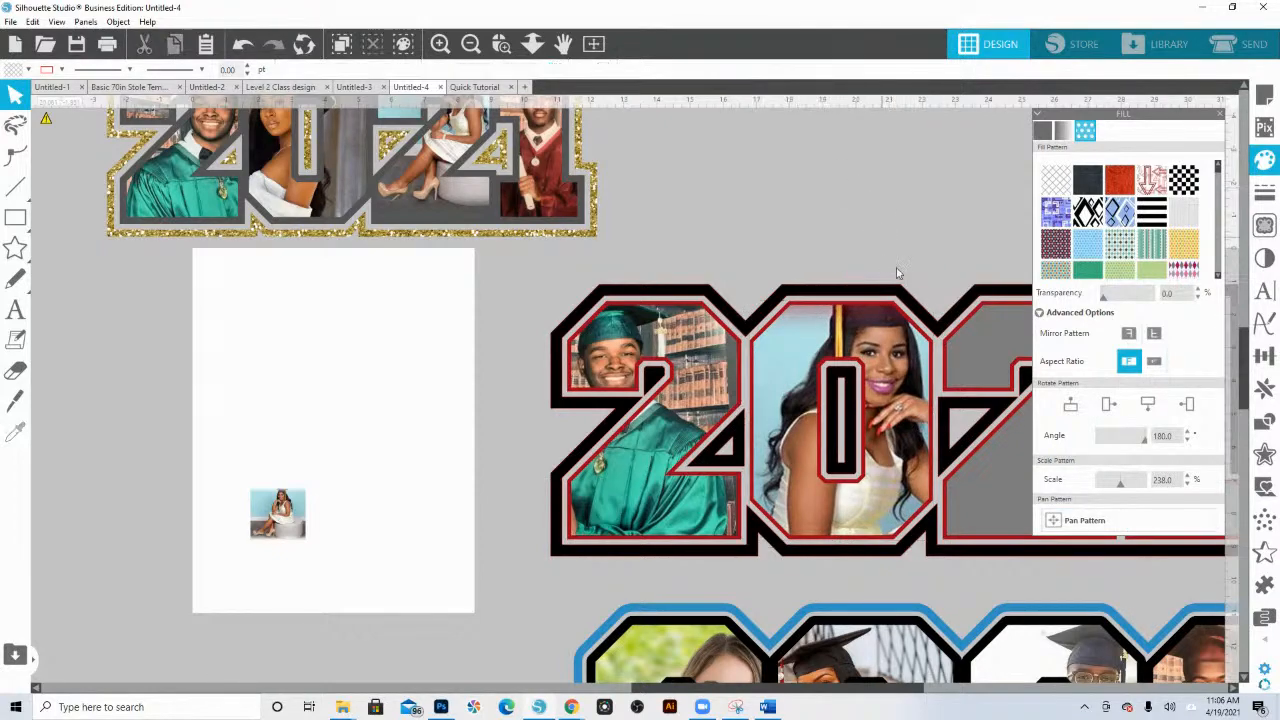
- Fill the second 2 with the navy-gown graduate photo from above the designs by transferring its properties with the eyedropper
click(534, 47)
drag(710, 411, 721, 349)
click(721, 349)
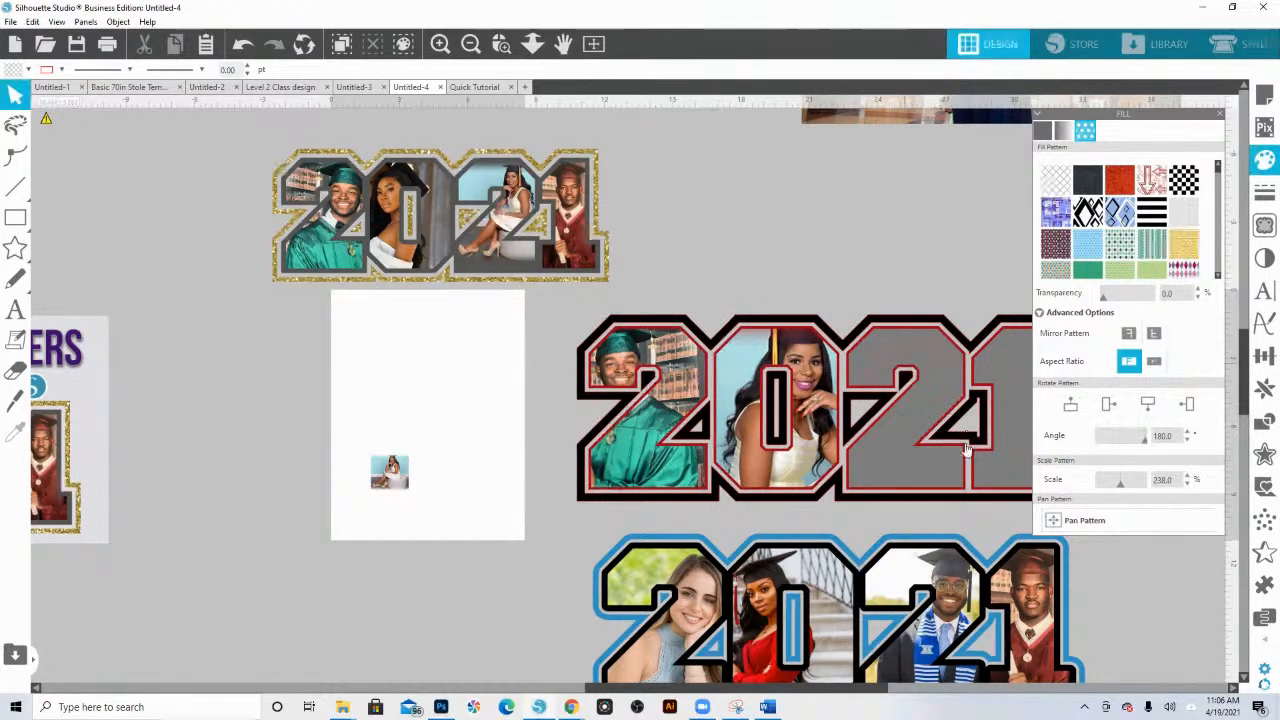
click(932, 416)
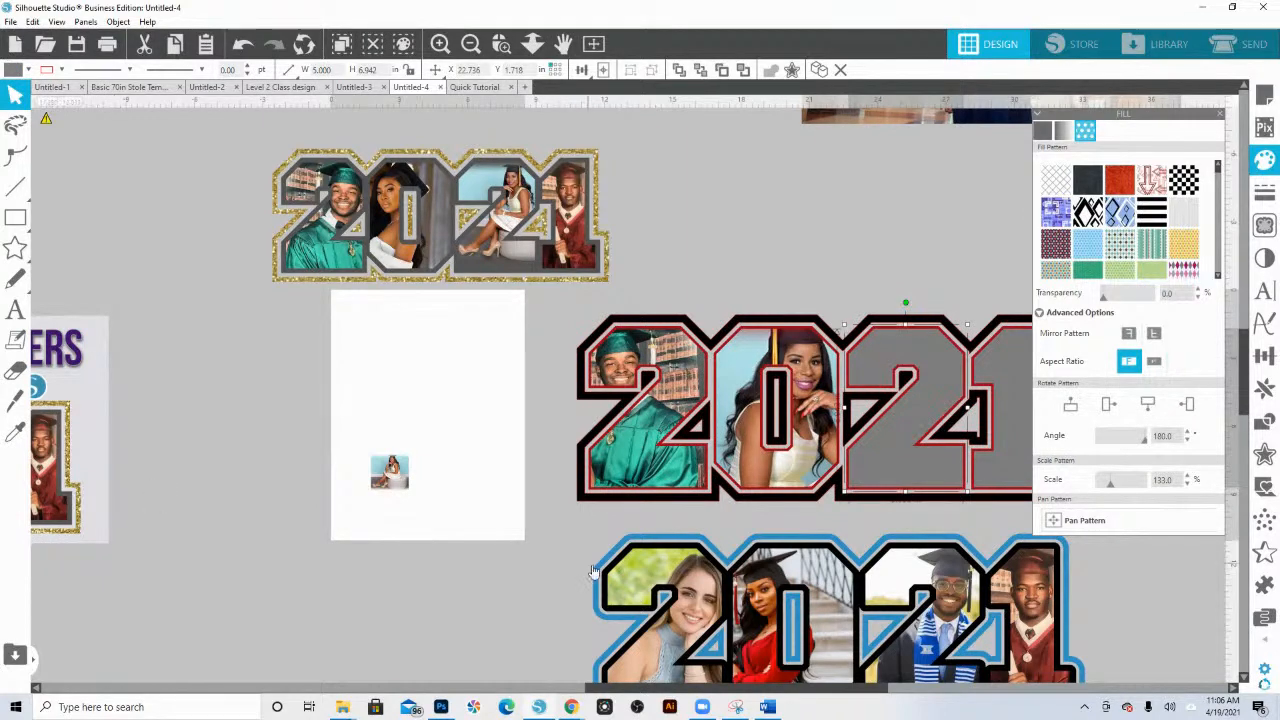
scroll(601, 416, up, 2)
scroll(601, 416, down, 2)
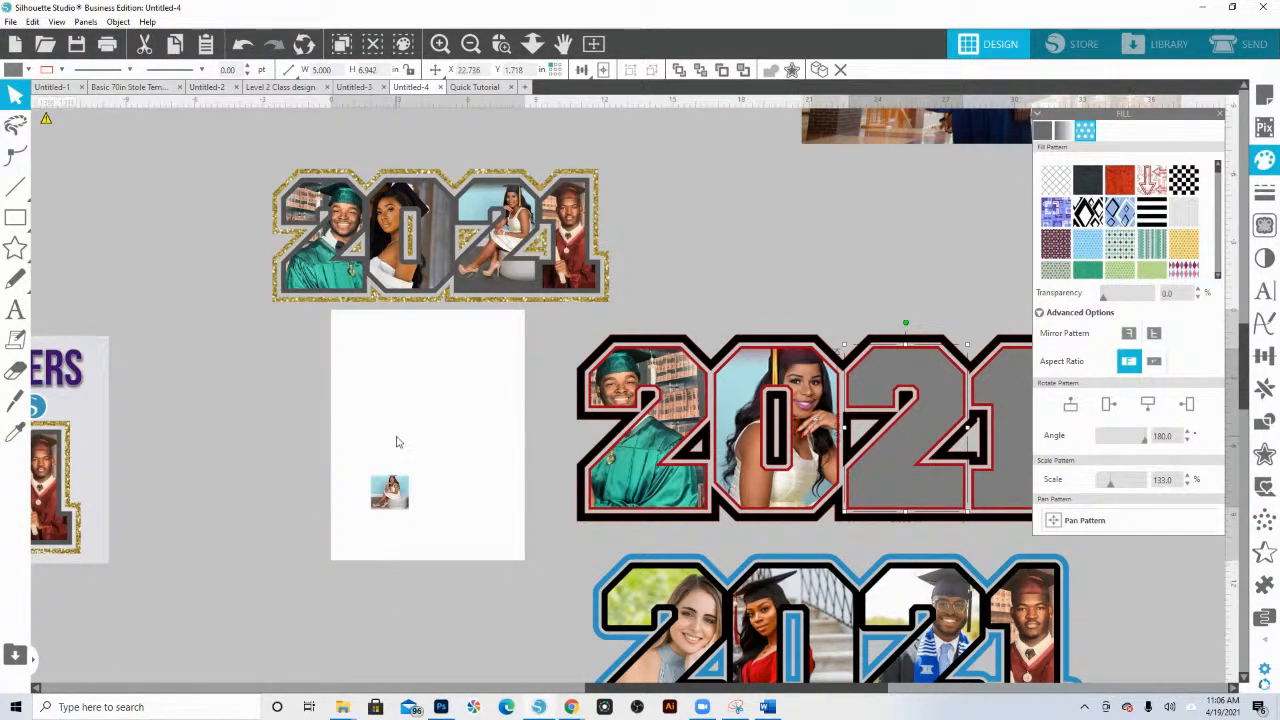
click(16, 437)
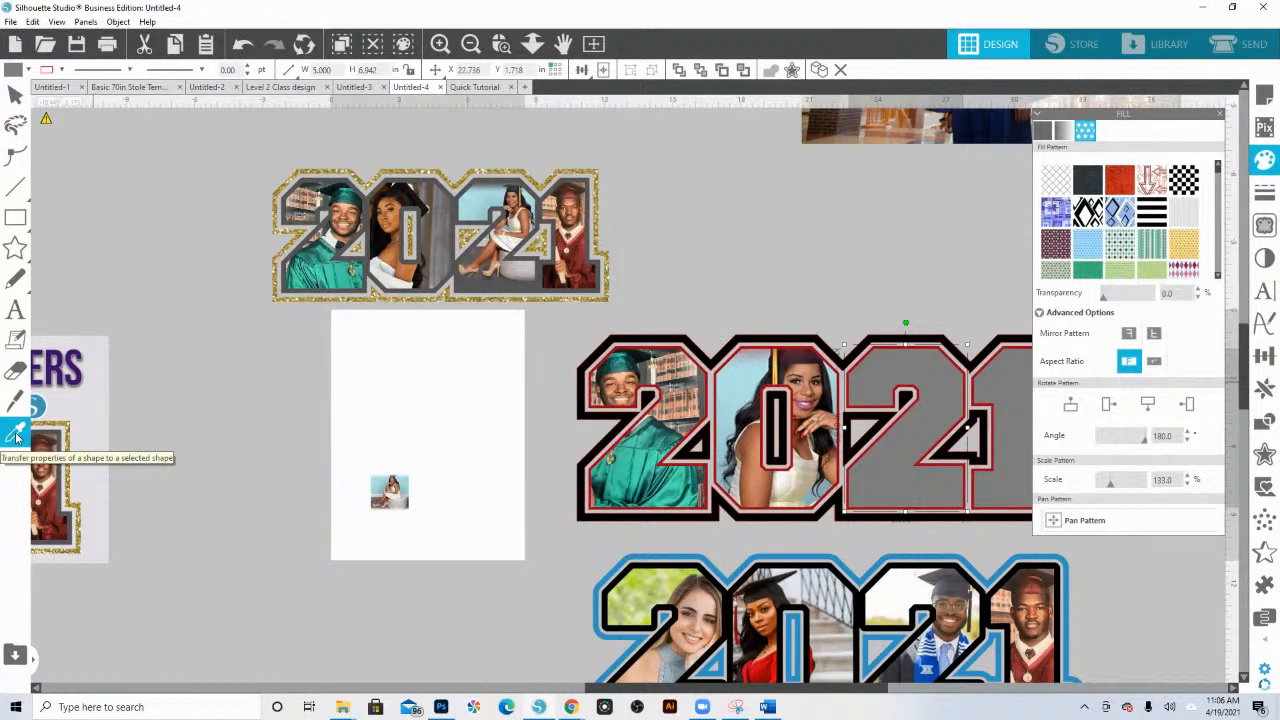
click(979, 130)
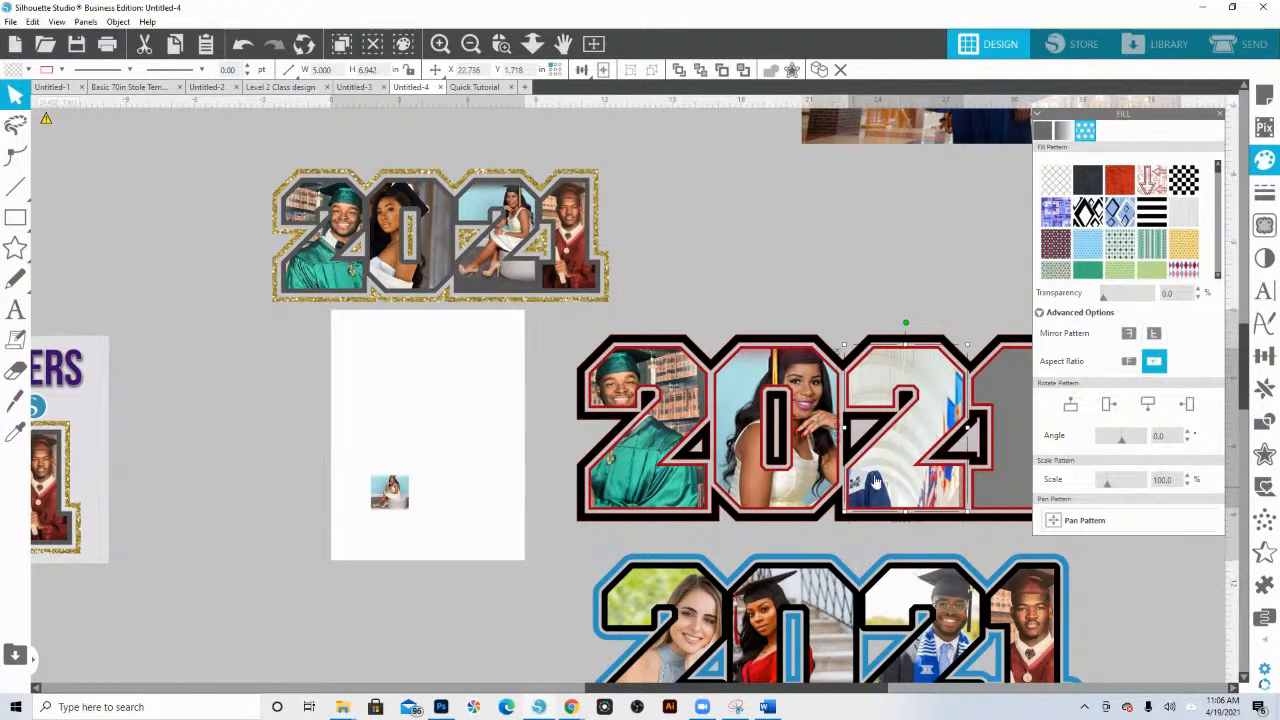
- Undo the accidental move of the second 2, maintain its photo pattern's aspect ratio, and pan the navy-gown graduate into view within the digit
click(1108, 403)
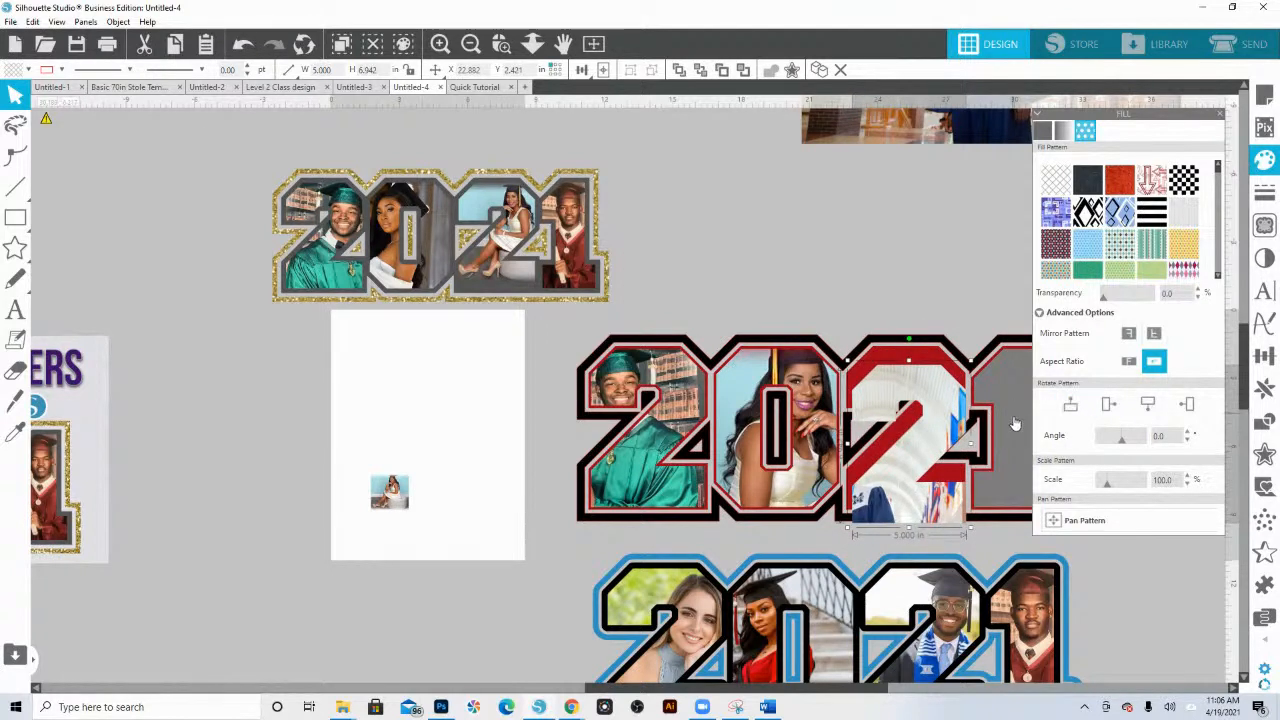
key(ctrl+z)
click(1128, 362)
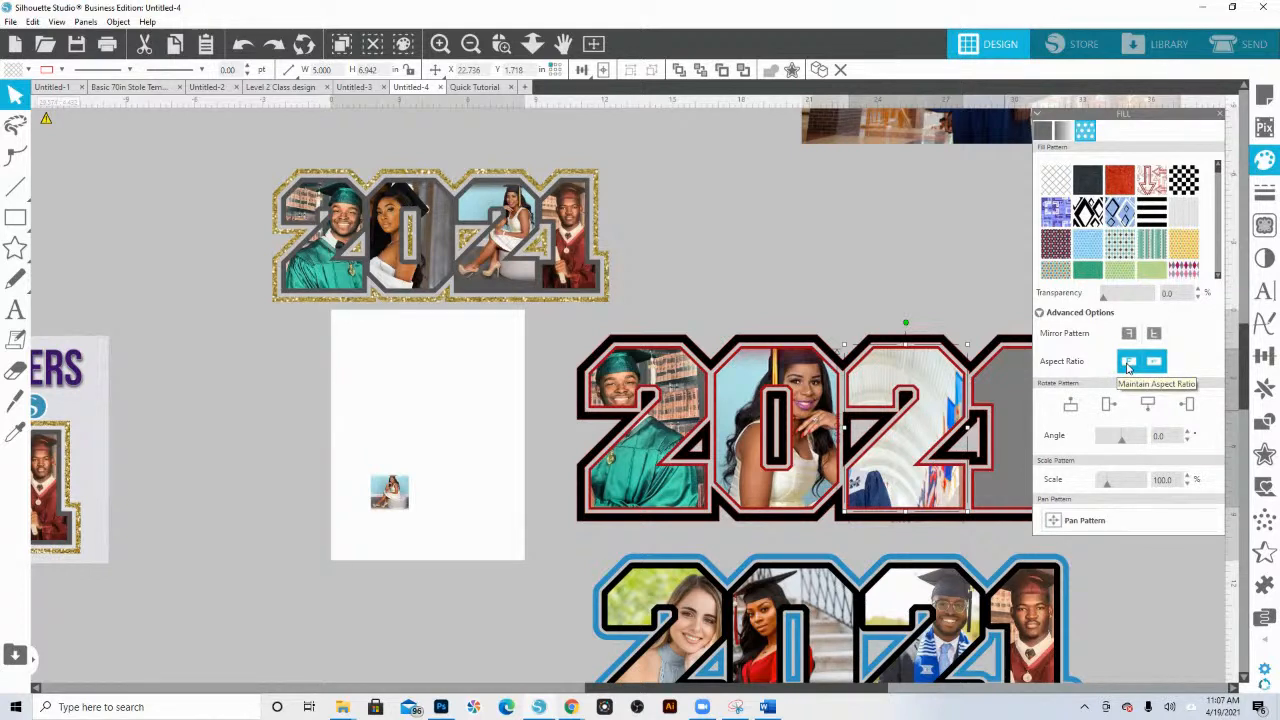
click(1128, 362)
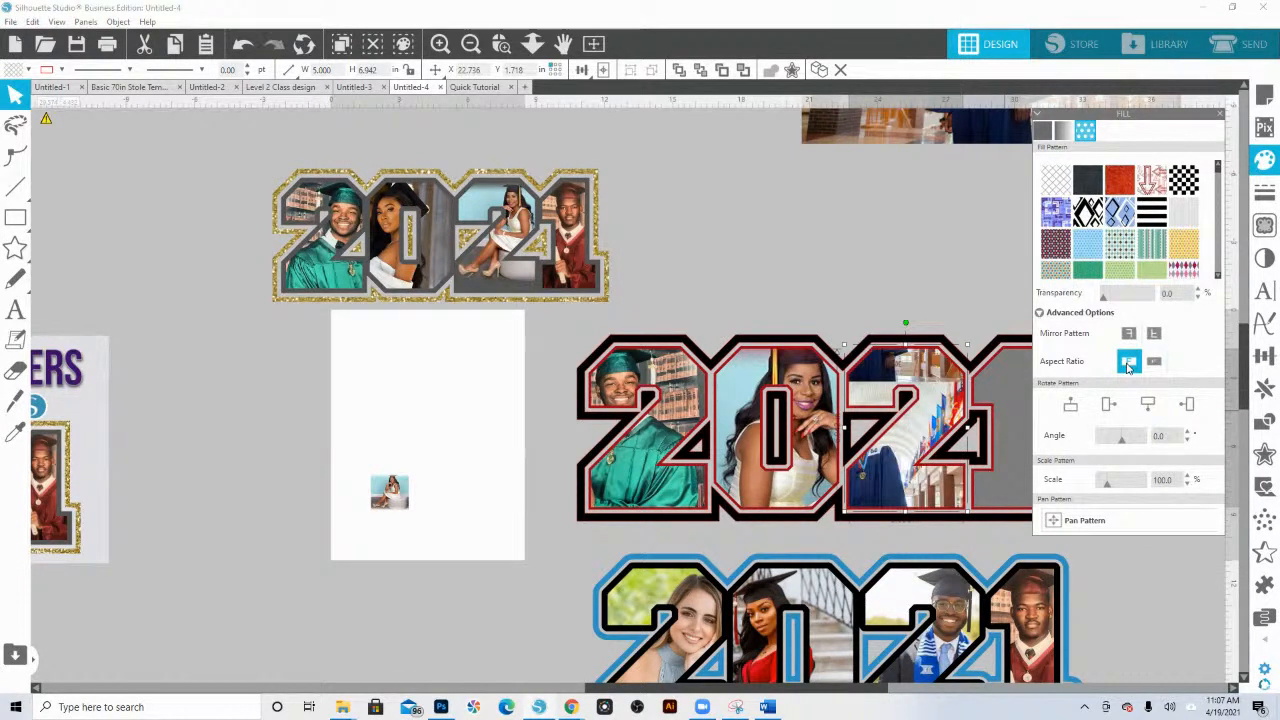
click(1066, 522)
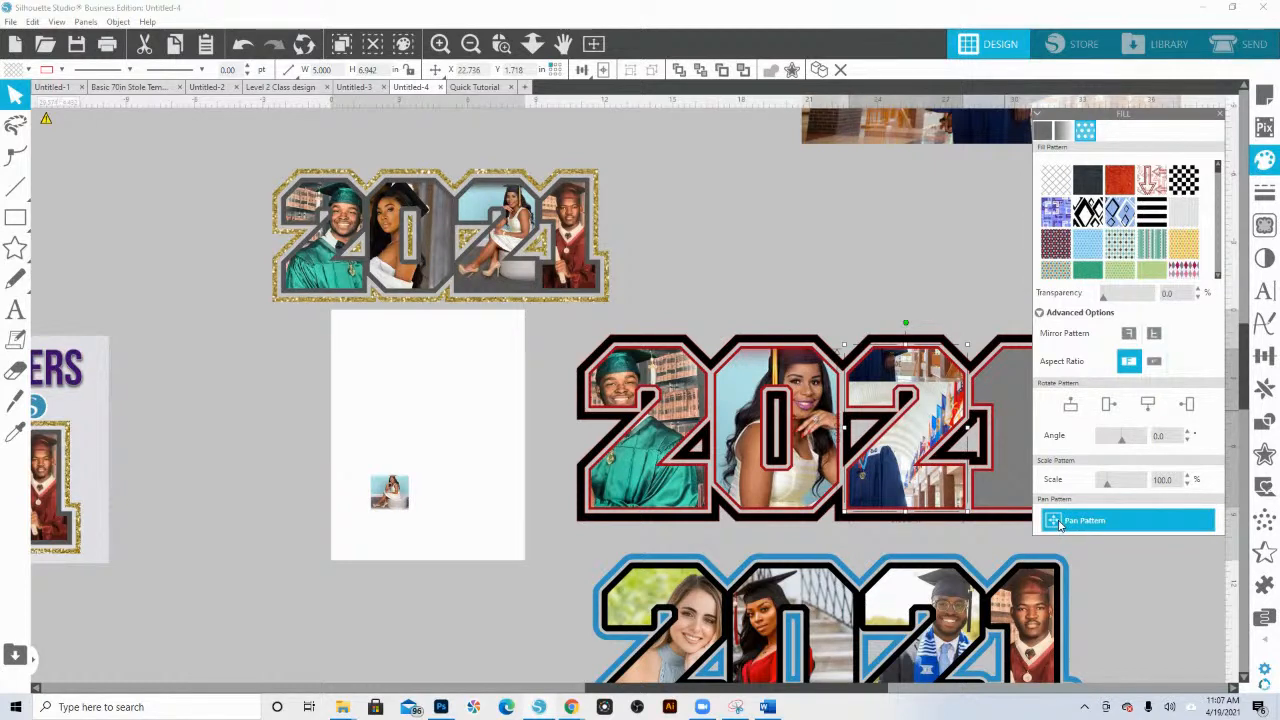
drag(905, 428, 966, 382)
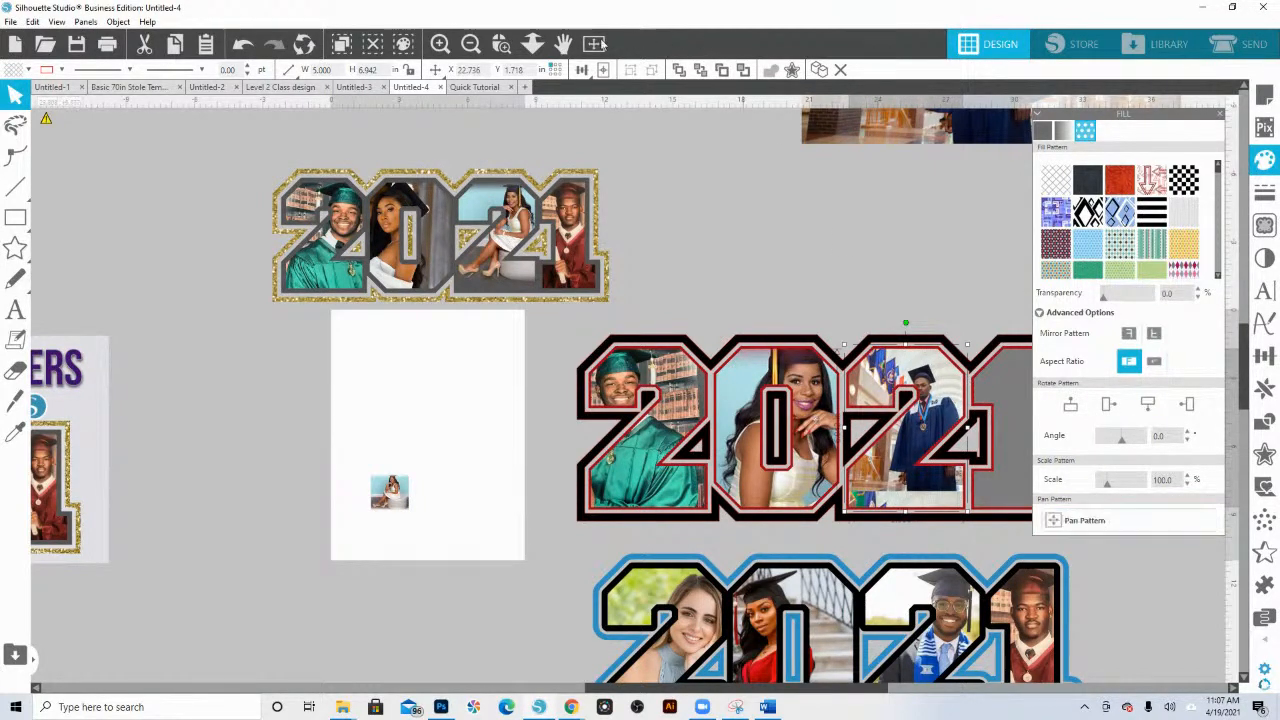
click(502, 48)
drag(833, 340, 1004, 555)
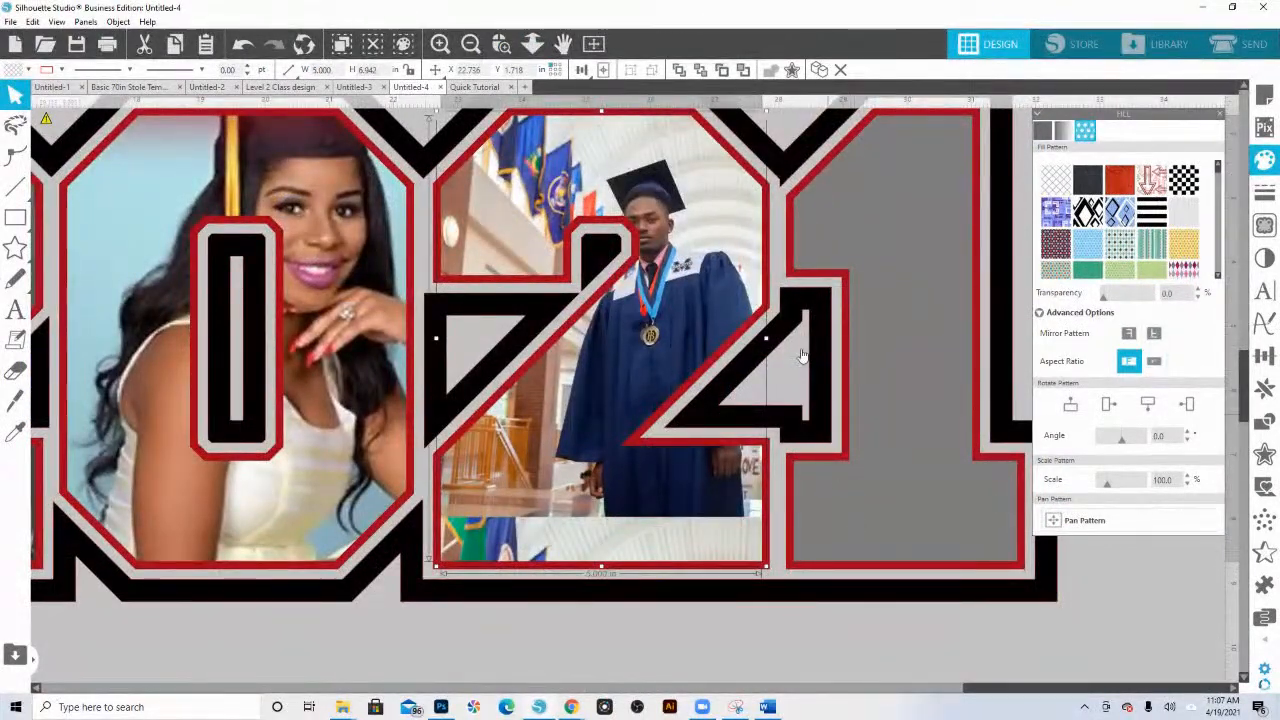
- Scale the second 2's photo pattern to 140% and pan it down so the navy-gown graduate's cap and face fit inside the digit
scroll(650, 330, up, 2)
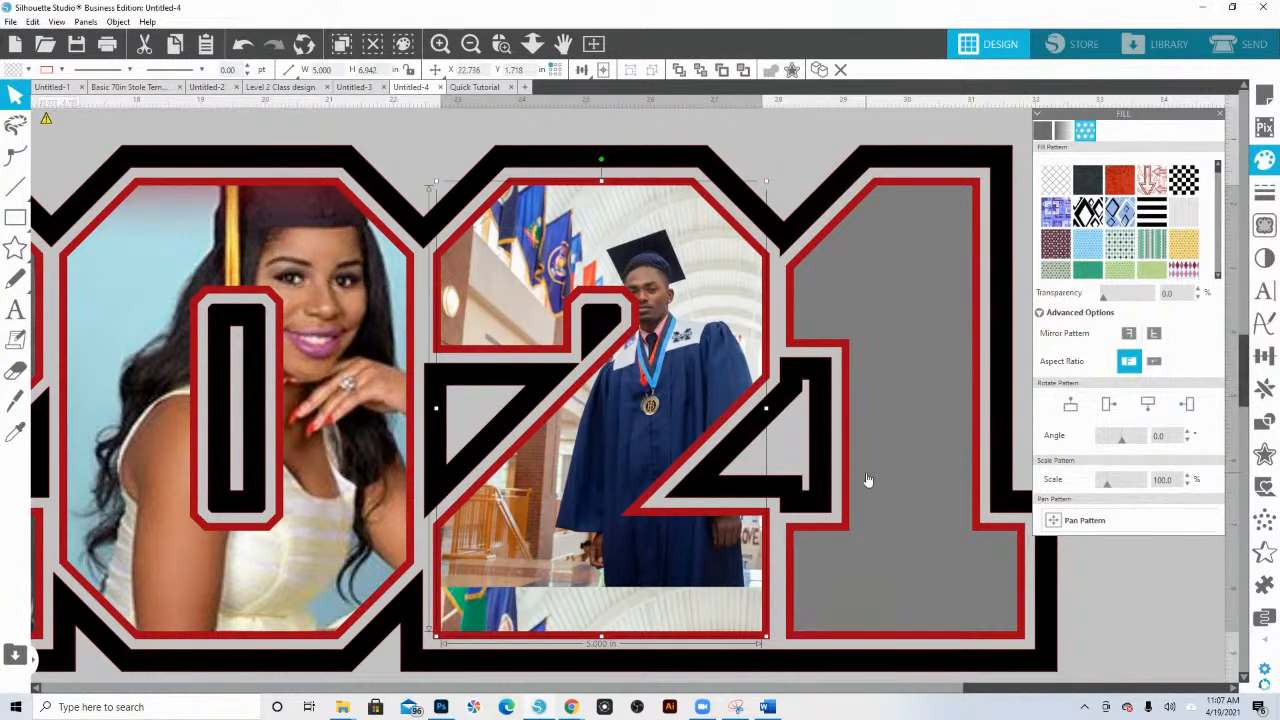
drag(1103, 486, 1109, 486)
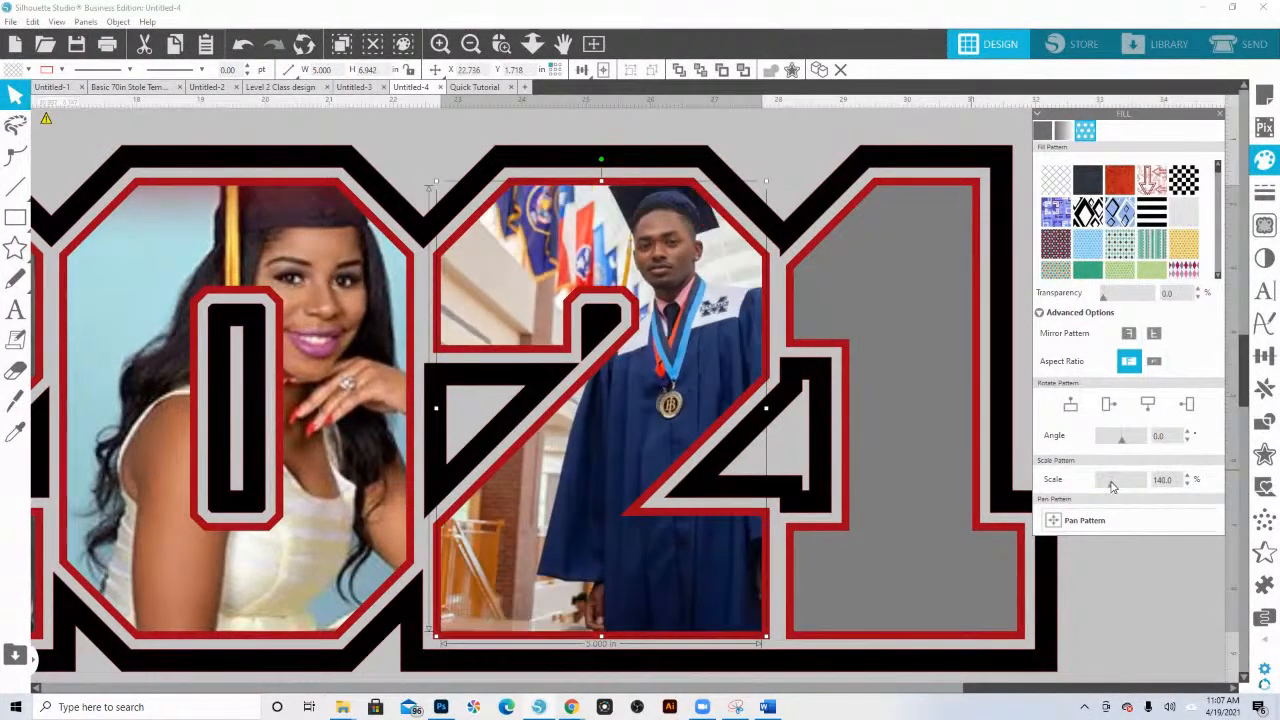
click(1084, 520)
drag(615, 400, 603, 445)
click(611, 434)
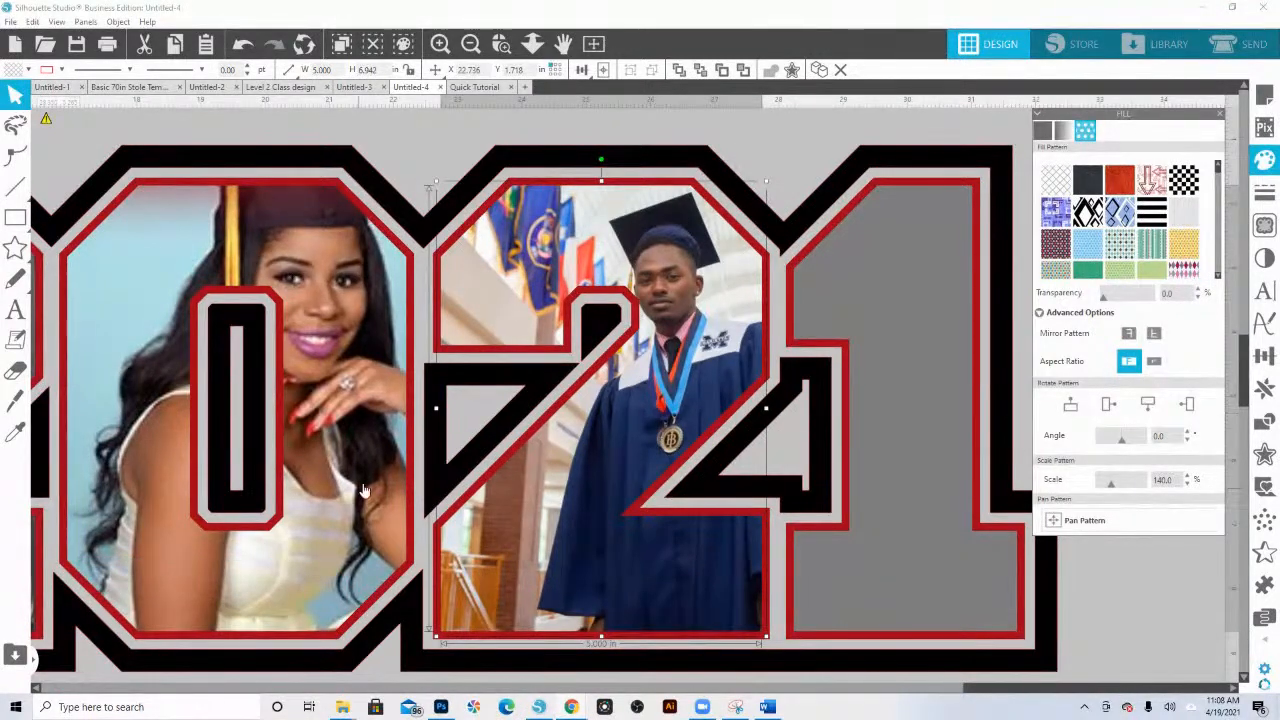
- Fill the gray 1 with the red-dress graduate photo by picking it up with the eyedropper from the blue-bordered design's 0
click(532, 43)
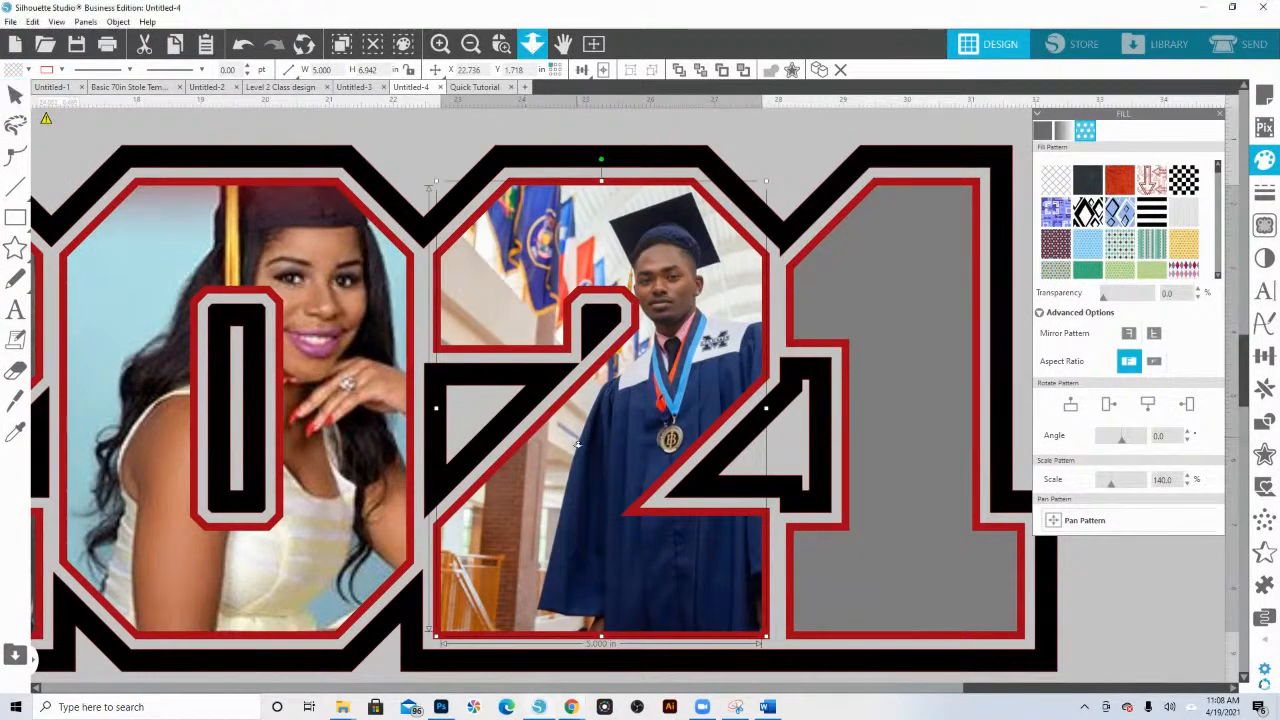
scroll(582, 136, up, 2)
scroll(590, 200, down, 2)
scroll(598, 286, up, 5)
mouse_move(599, 286)
mouse_down()
mouse_move(617, 263)
mouse_move(600, 284)
mouse_up()
key(Escape)
scroll(710, 474, down, 2)
scroll(710, 474, down, 1)
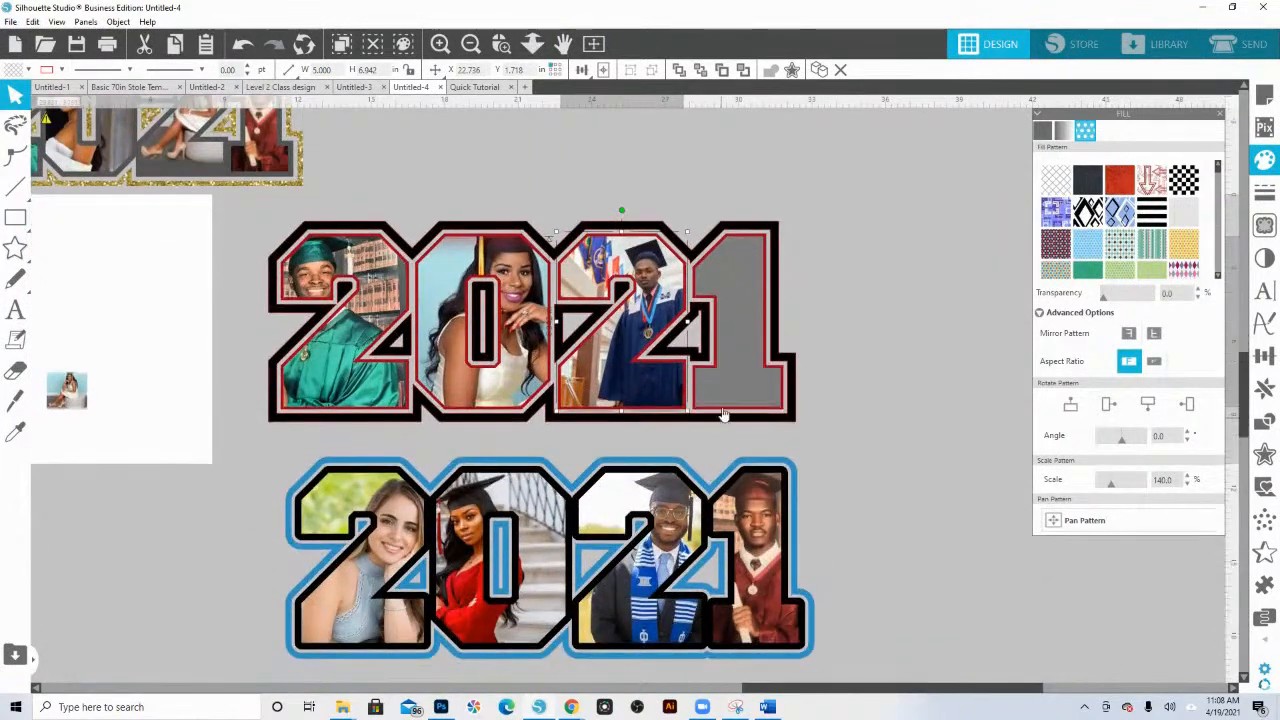
click(741, 270)
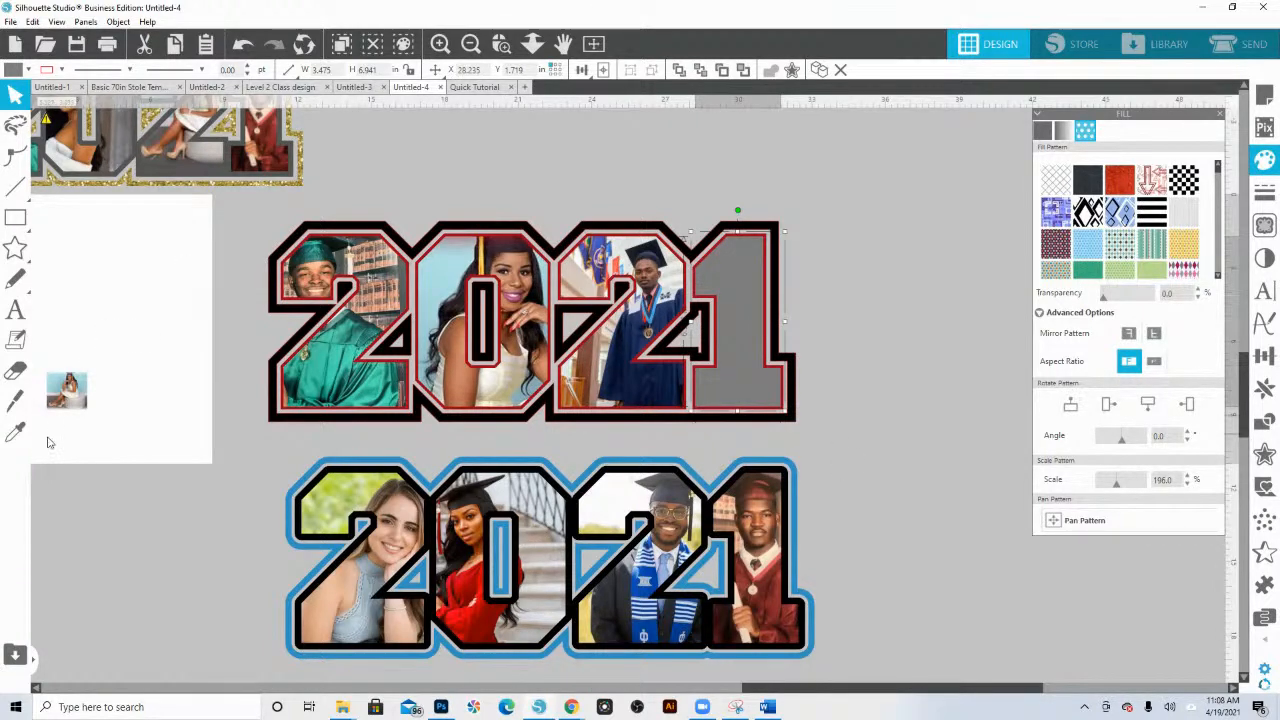
click(13, 438)
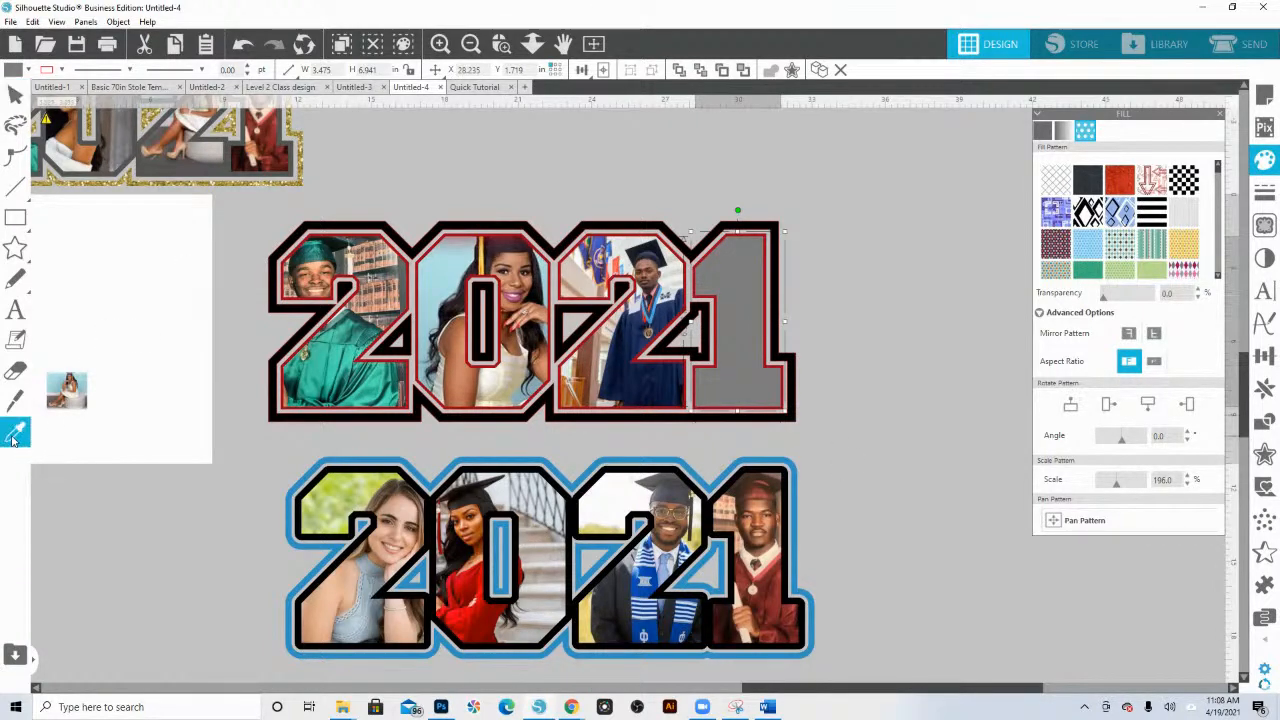
click(538, 517)
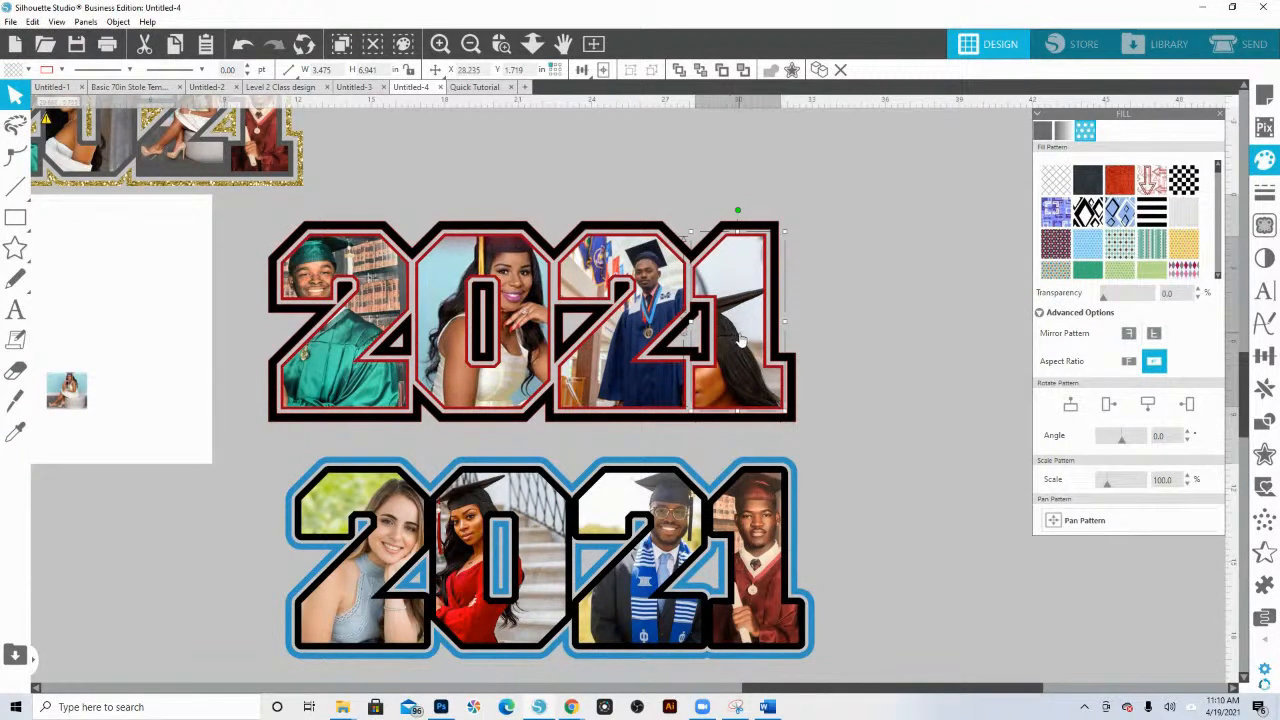
- Pan the photo pattern in the 1 so the red-dress graduate's face and cap come into view within the digit
click(1148, 403)
click(1187, 404)
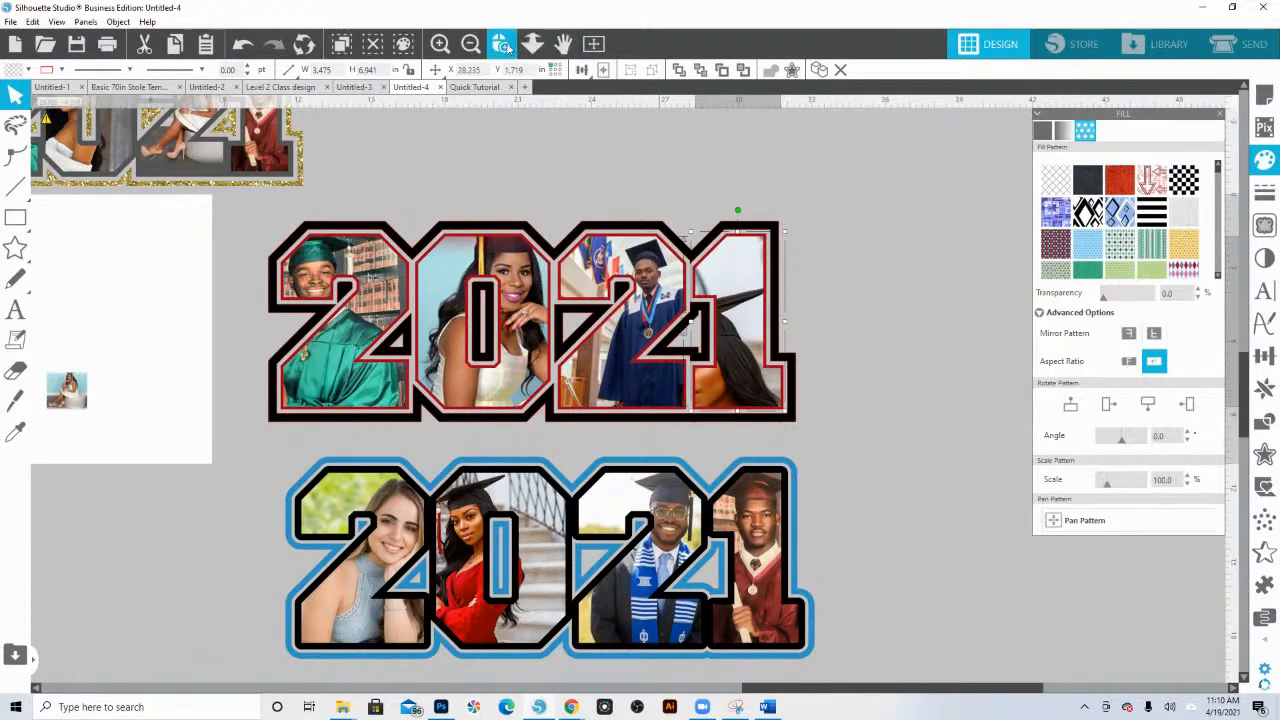
click(501, 43)
drag(668, 219, 813, 457)
click(1074, 522)
drag(628, 356, 748, 168)
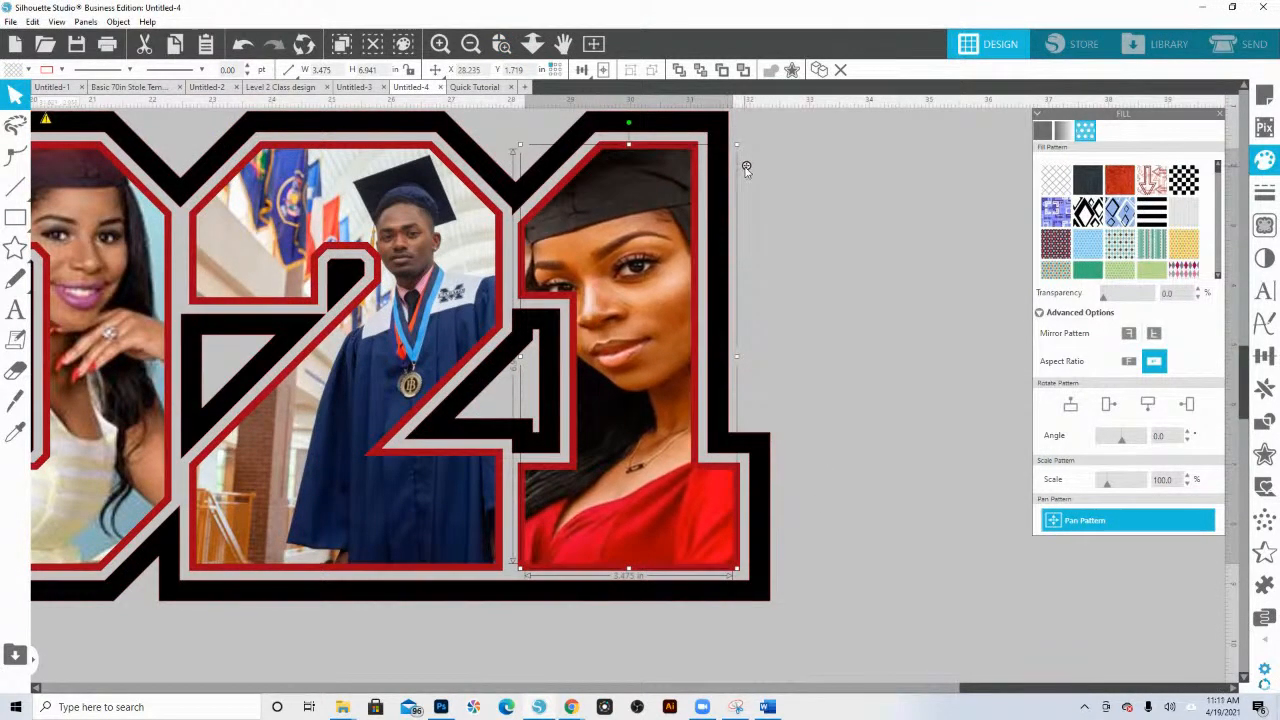
- Maintain the aspect ratio of the 1's photo pattern, scale it to 175%, and pan it slightly upward
click(1129, 362)
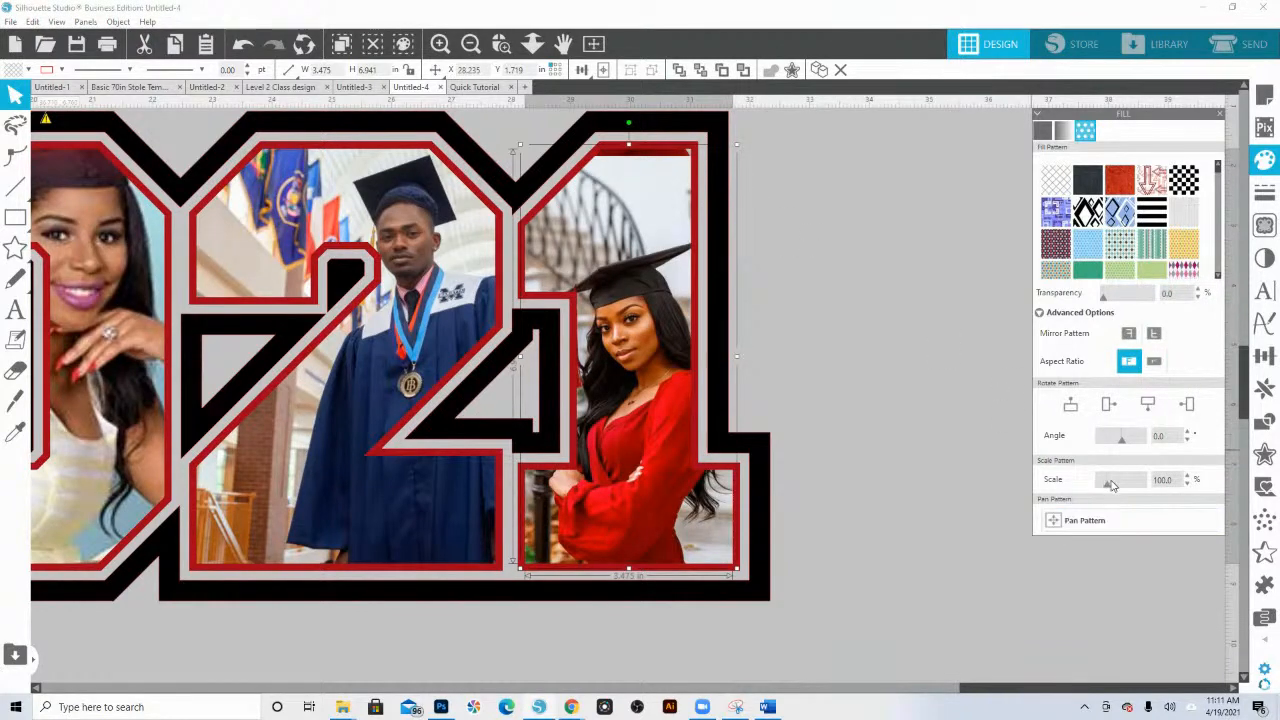
drag(1108, 481, 1118, 488)
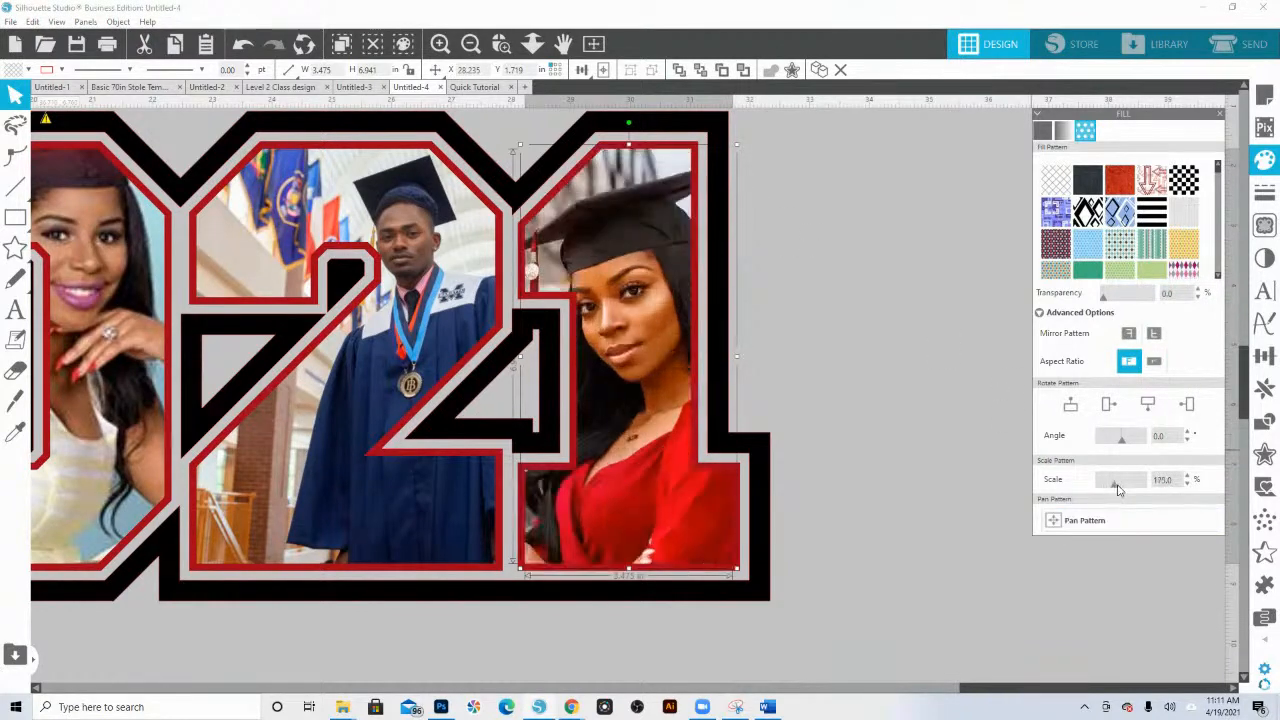
click(1065, 522)
mouse_move(628, 356)
mouse_down()
mouse_move(616, 340)
mouse_move(627, 334)
mouse_up()
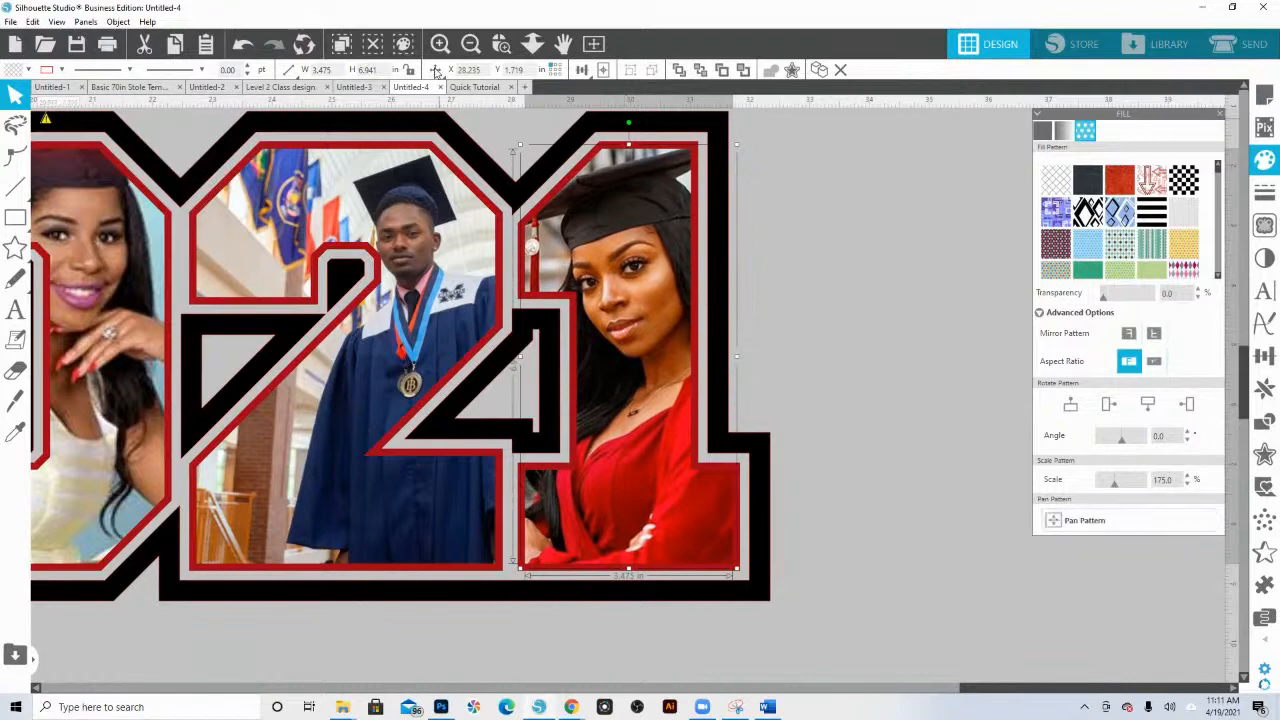
- Group the whole red-and-black 2021 design and shrink it to about 6.5 × 2.5 in
click(532, 44)
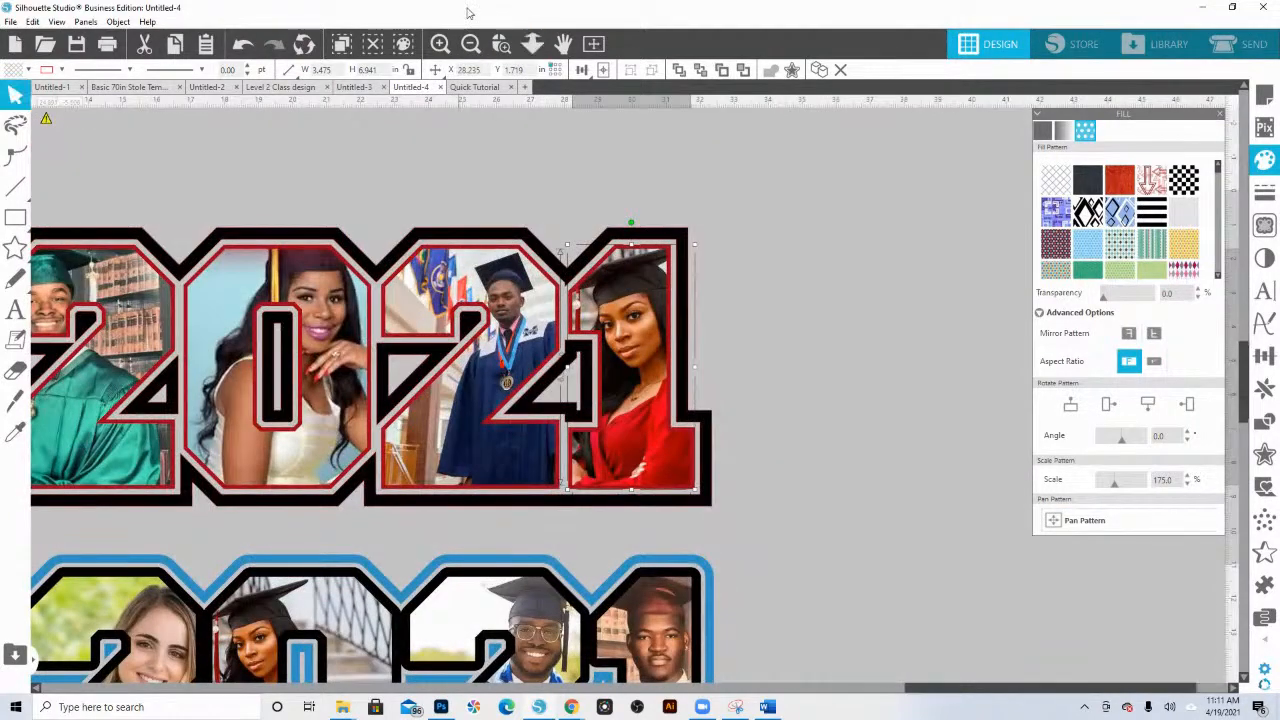
click(533, 44)
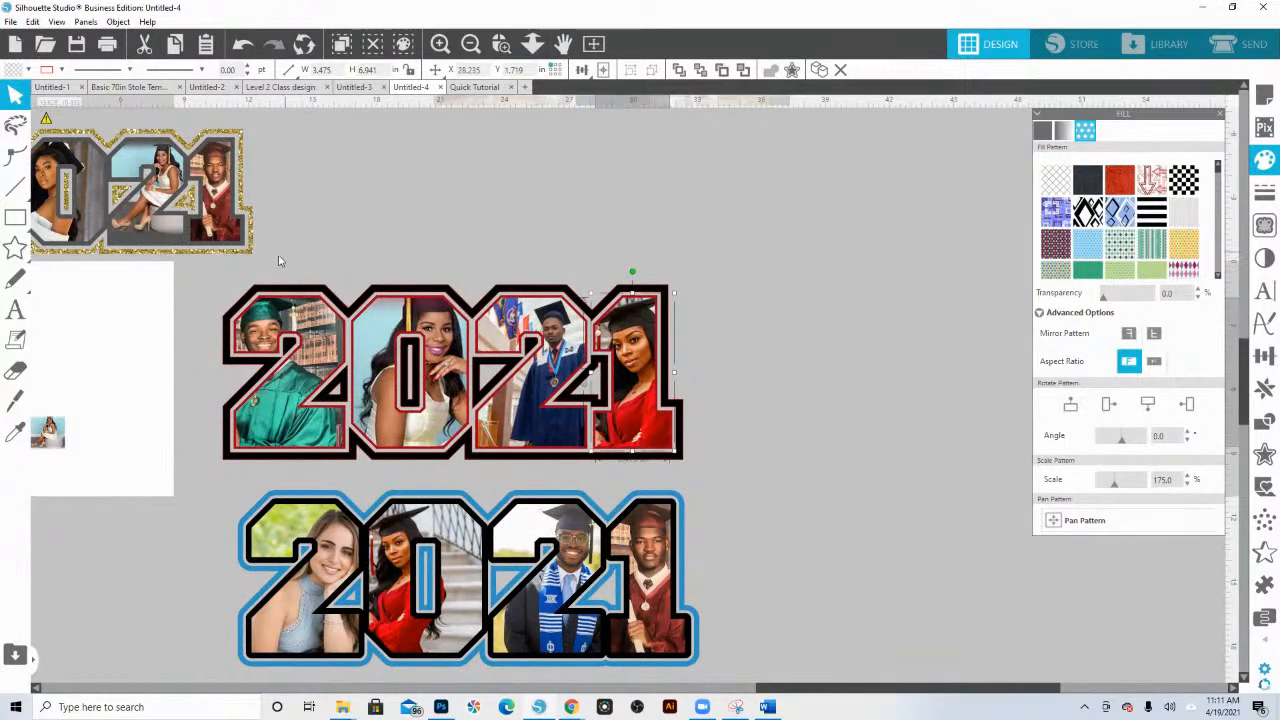
drag(256, 268, 688, 412)
right_click(604, 393)
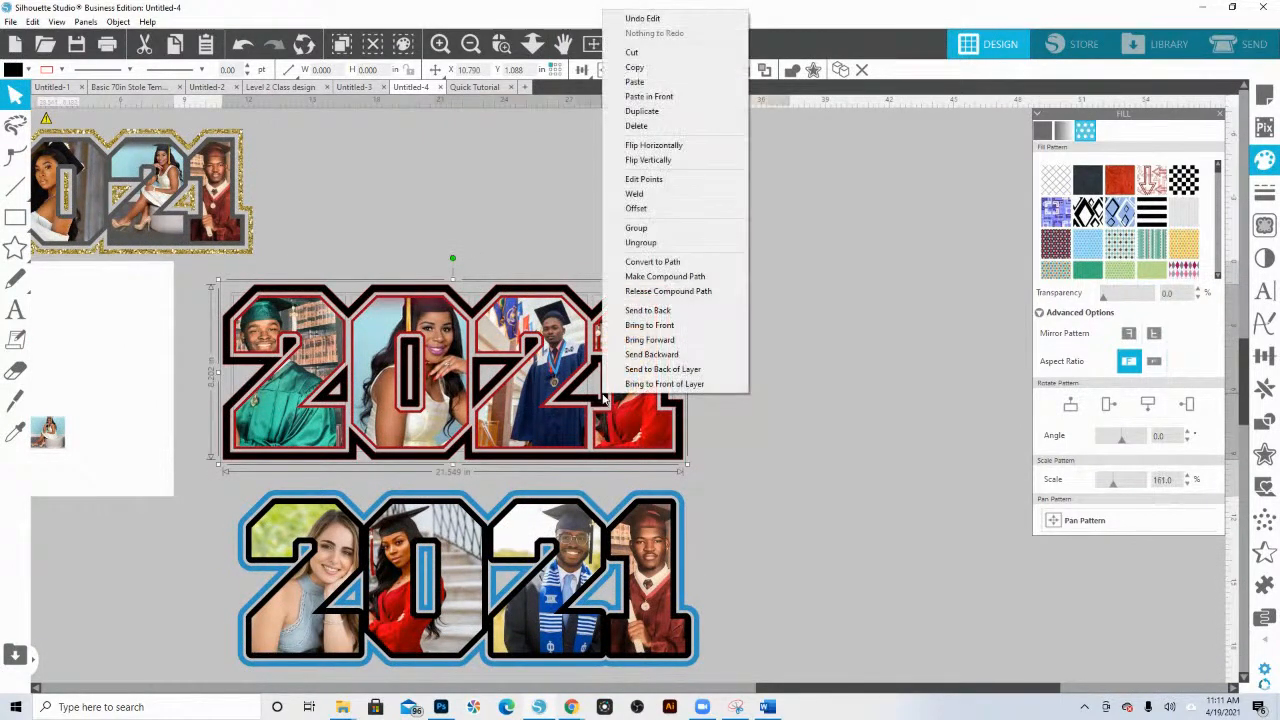
click(636, 228)
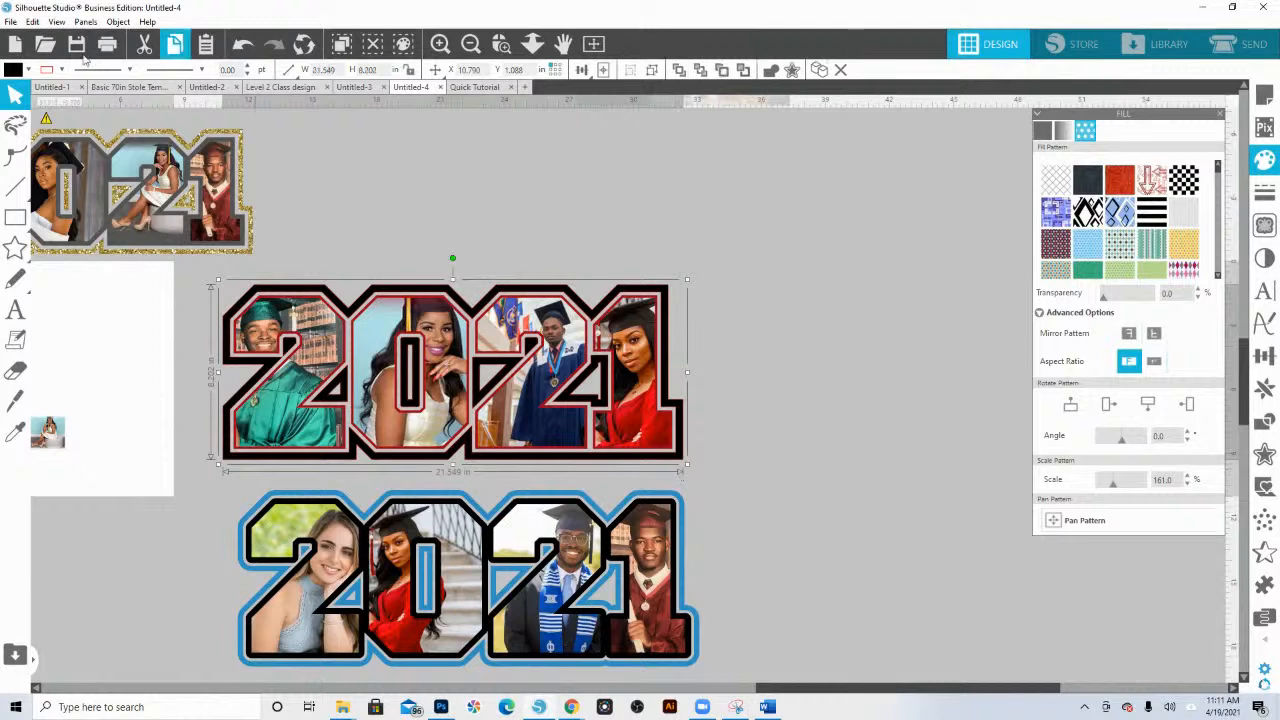
click(48, 72)
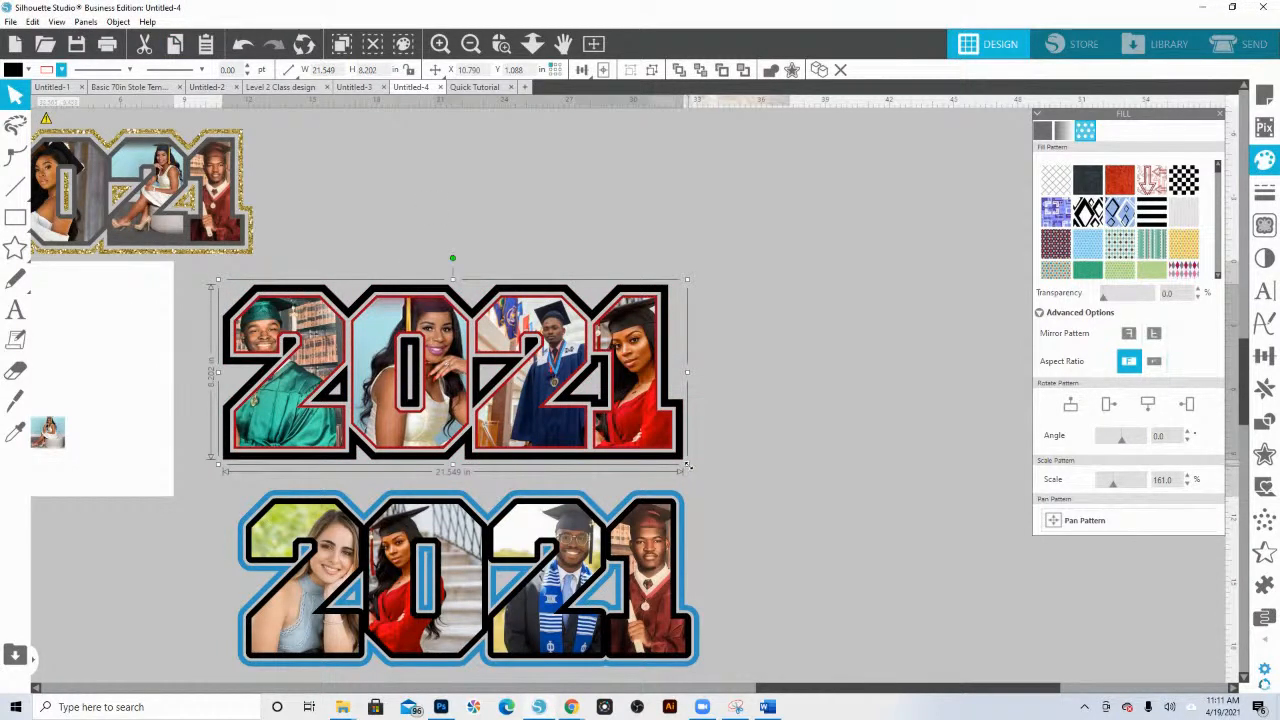
drag(687, 464, 412, 356)
- Group the blue-bordered 2021 design, shrink it to about 7.2 in wide, and place it directly beneath the small red-and-black one
click(320, 492)
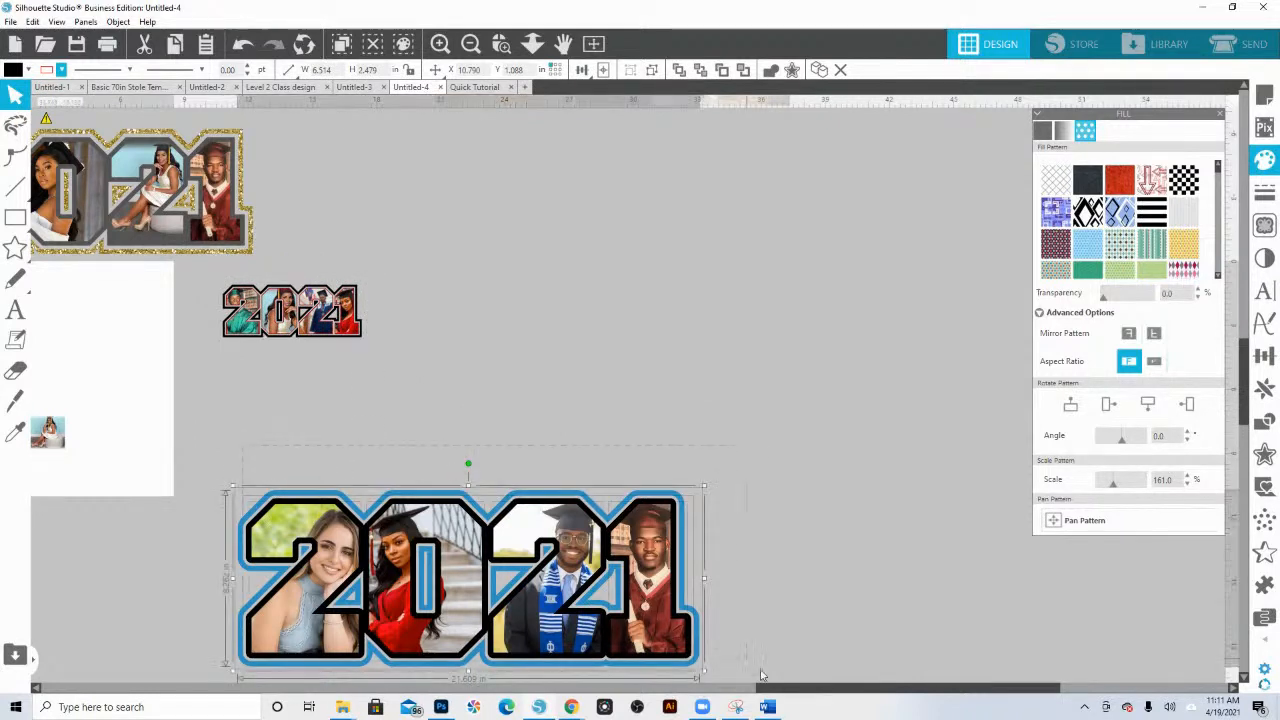
right_click(534, 536)
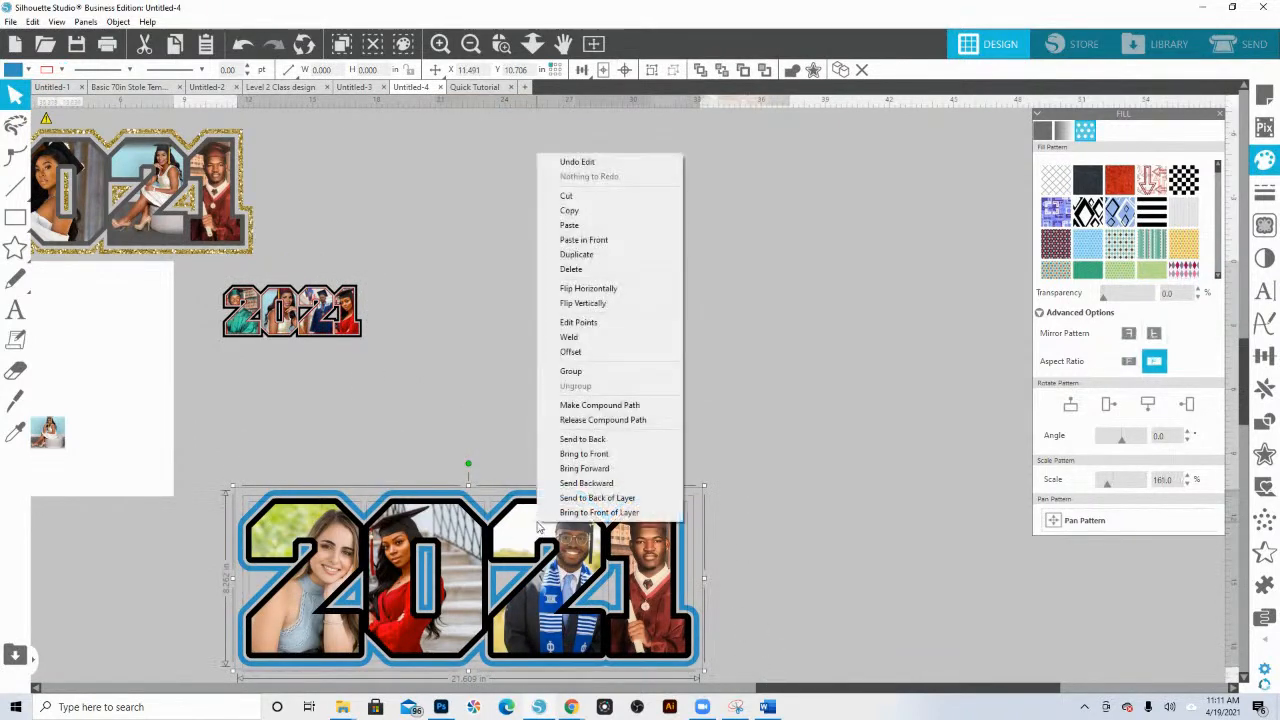
click(575, 372)
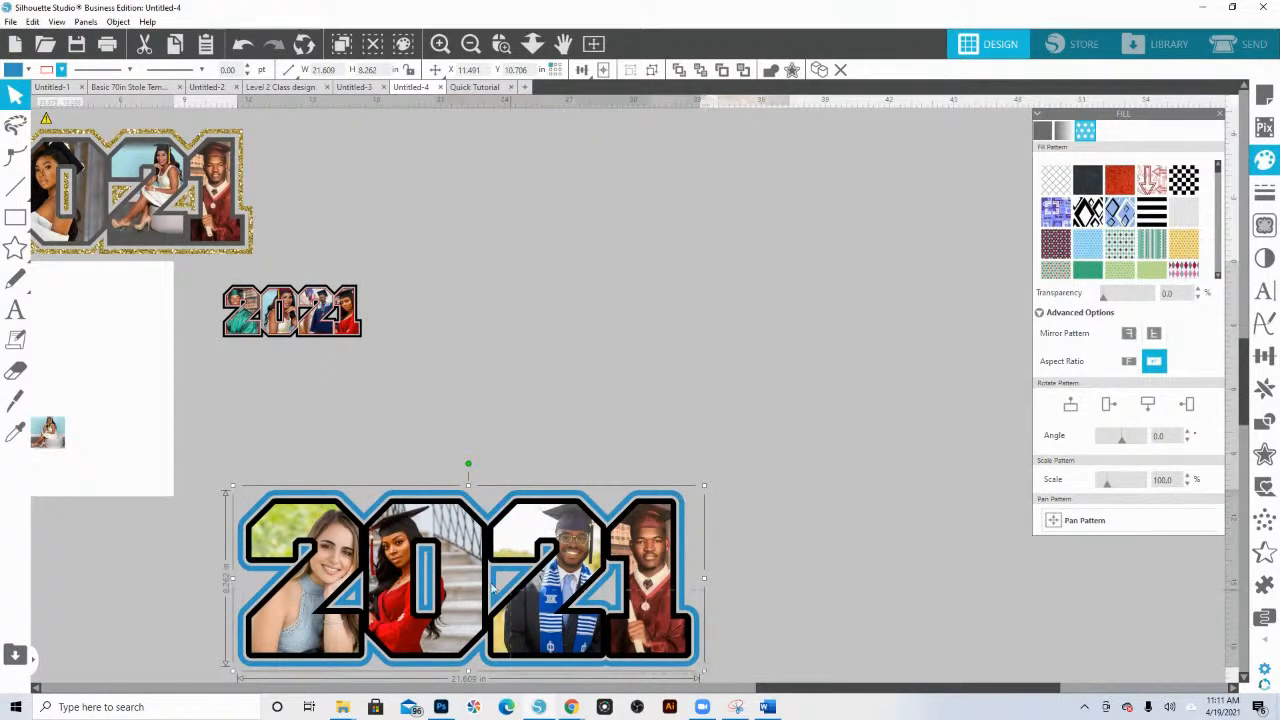
drag(765, 660, 245, 517)
drag(704, 486, 398, 606)
drag(300, 640, 266, 387)
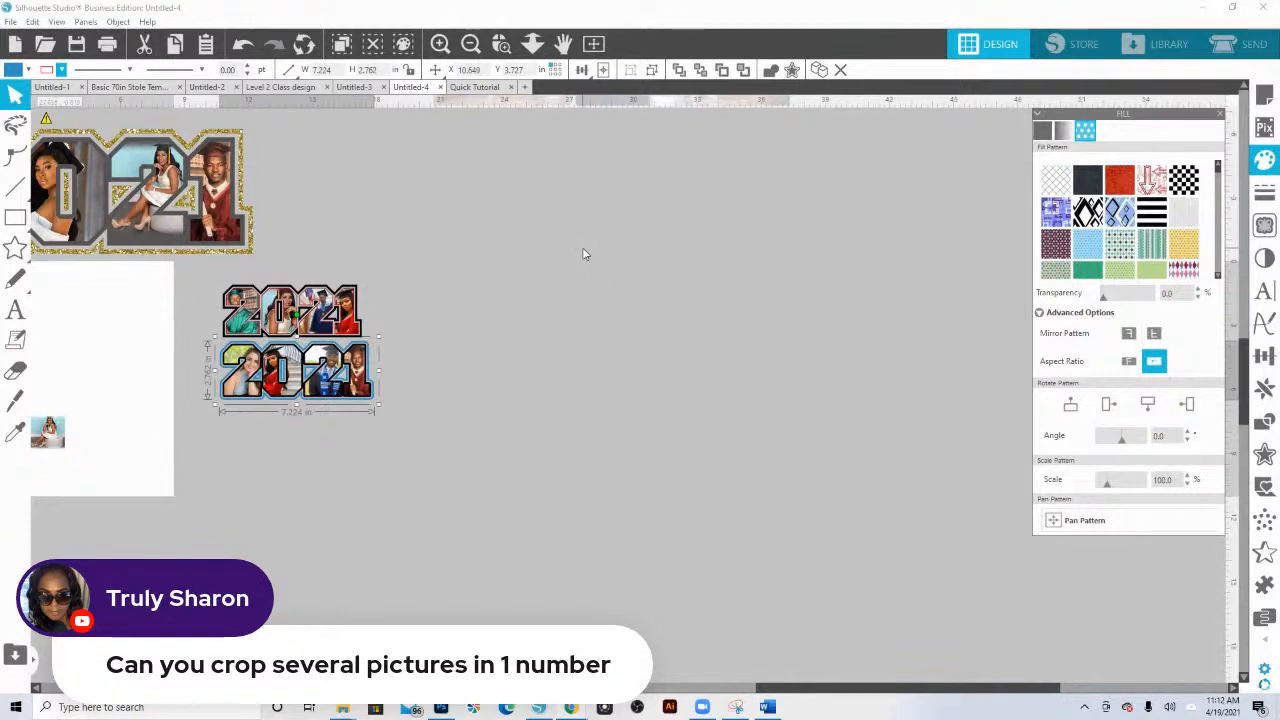
- Enlarge the grouped blue-bordered 2021 design to about 18.8 × 7.2 in
click(336, 413)
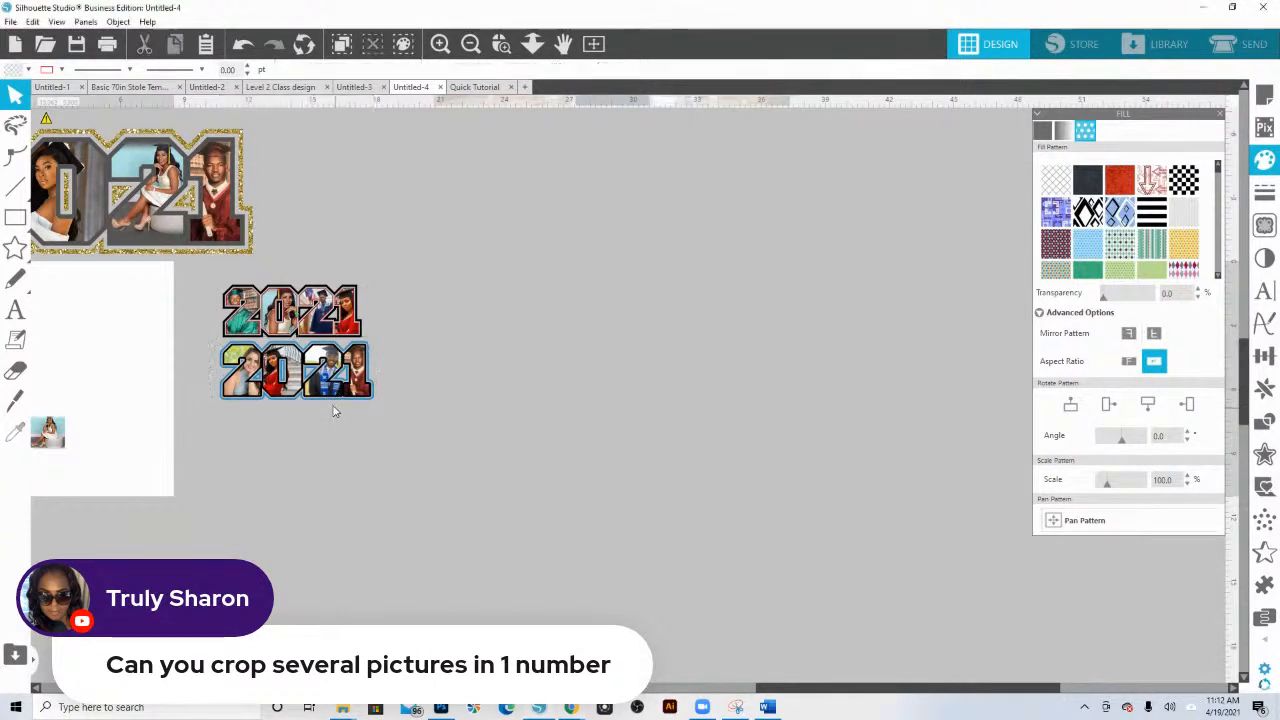
click(328, 398)
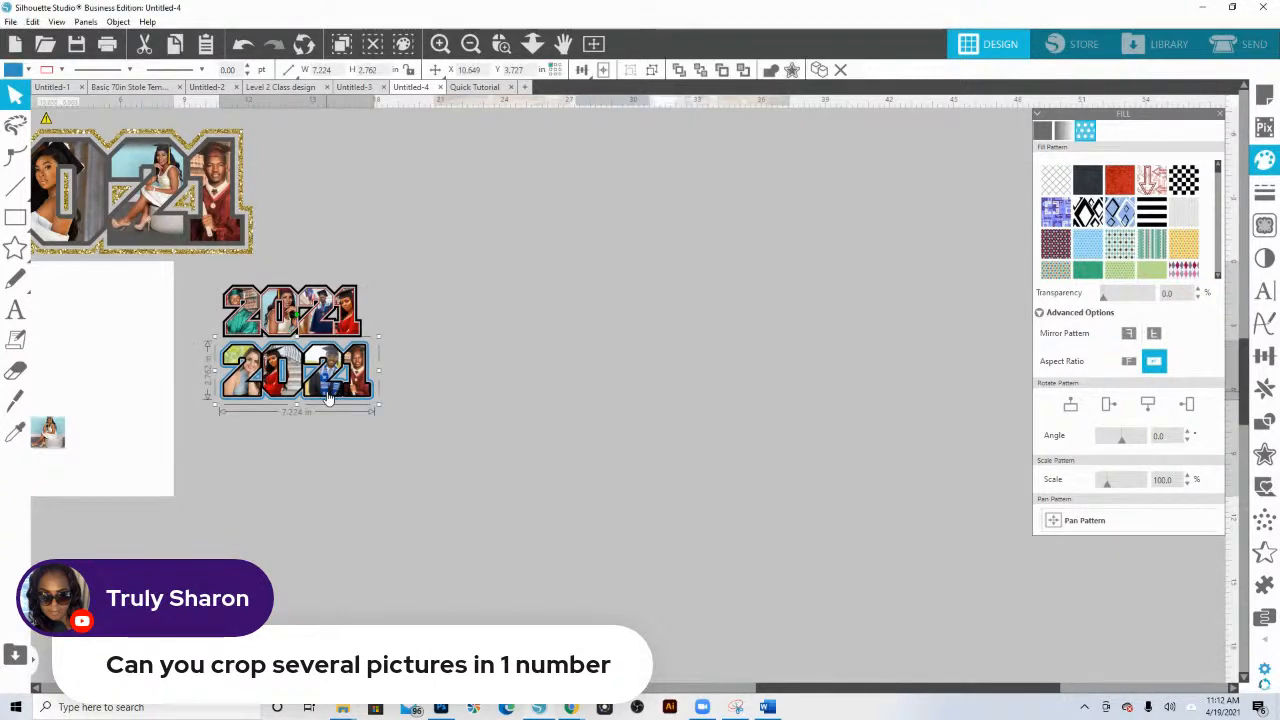
right_click(325, 382)
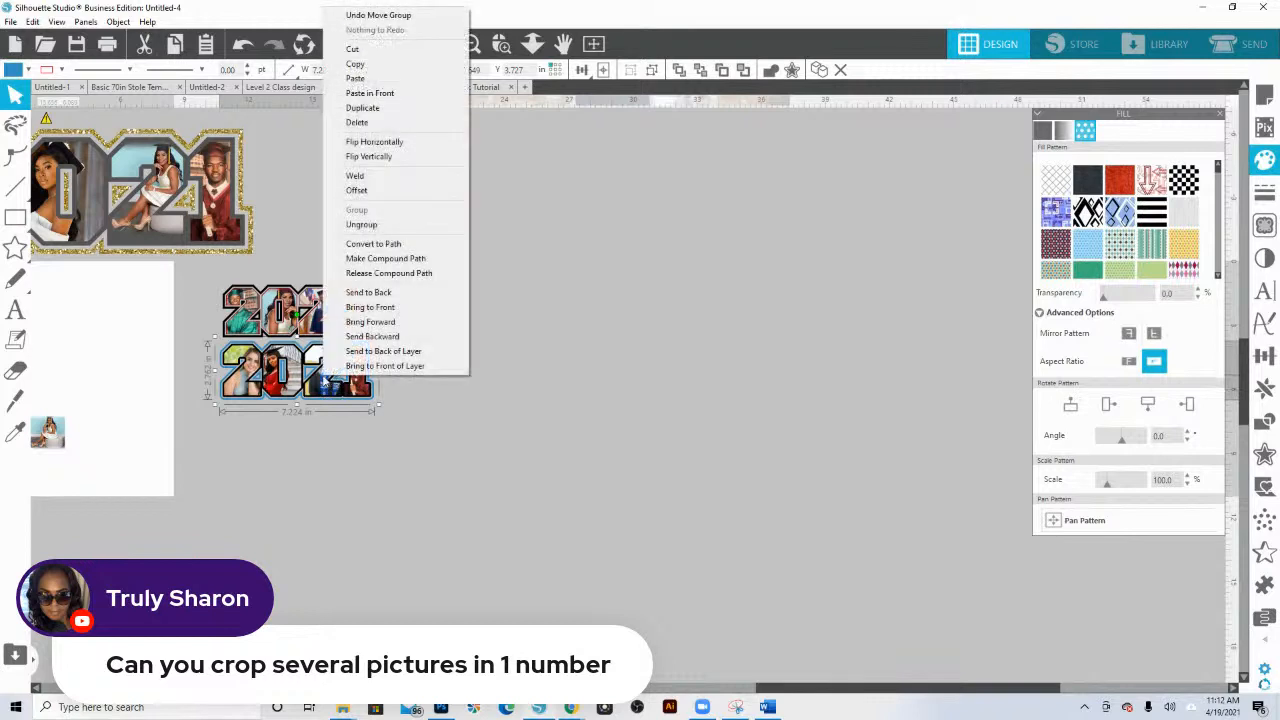
click(380, 409)
drag(380, 408, 602, 582)
click(514, 307)
click(502, 412)
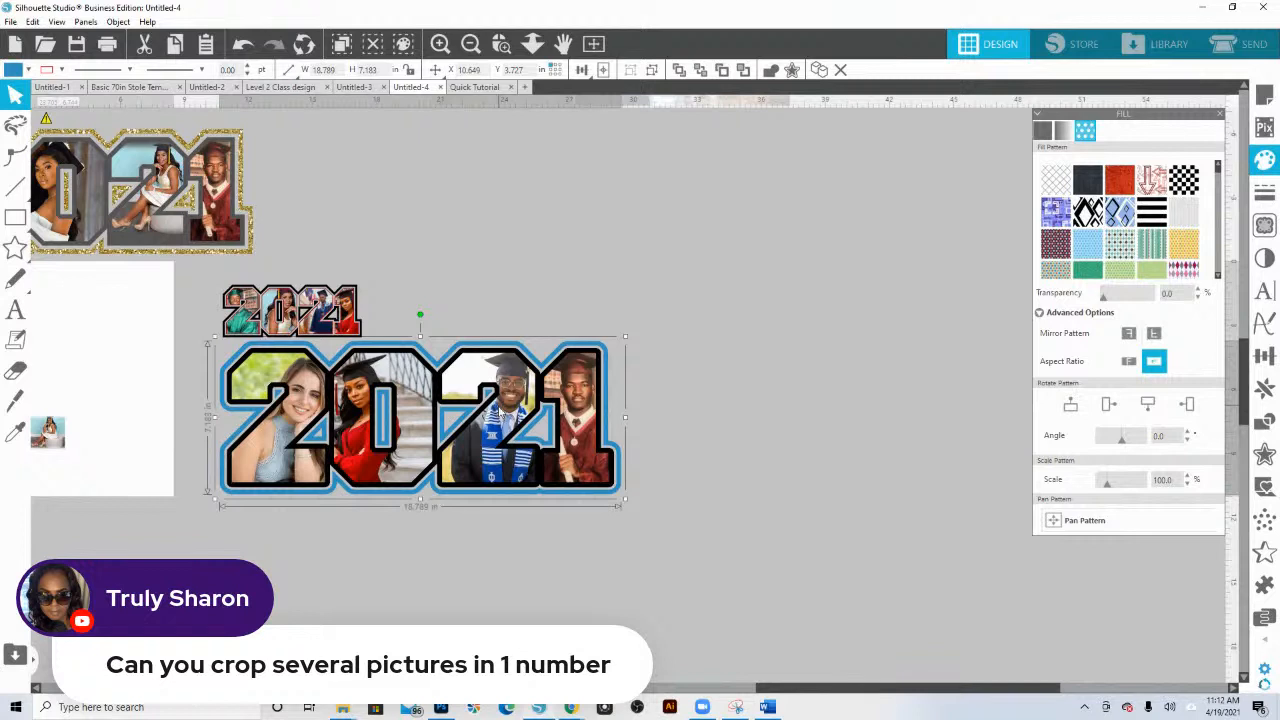
- Ungroup the blue-bordered design and place a copy of its second photo-filled 2 in the empty area beside it
right_click(502, 412)
click(538, 255)
click(505, 430)
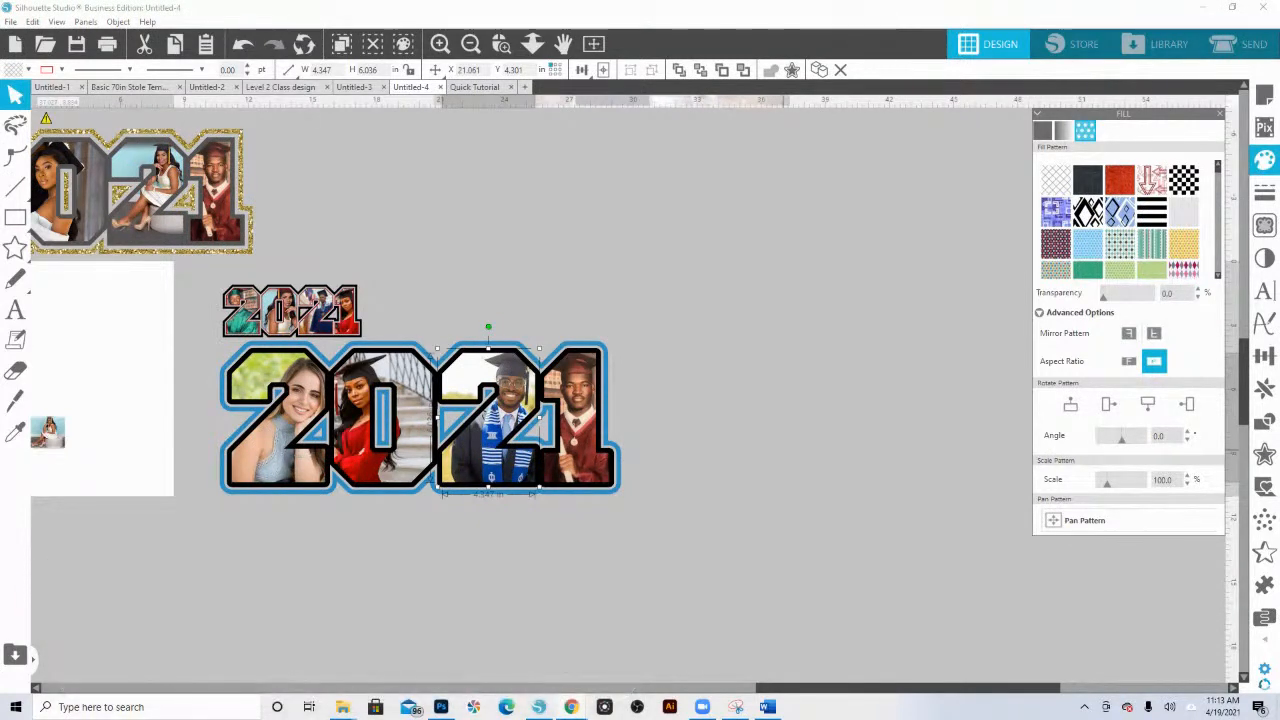
drag(510, 400, 884, 322)
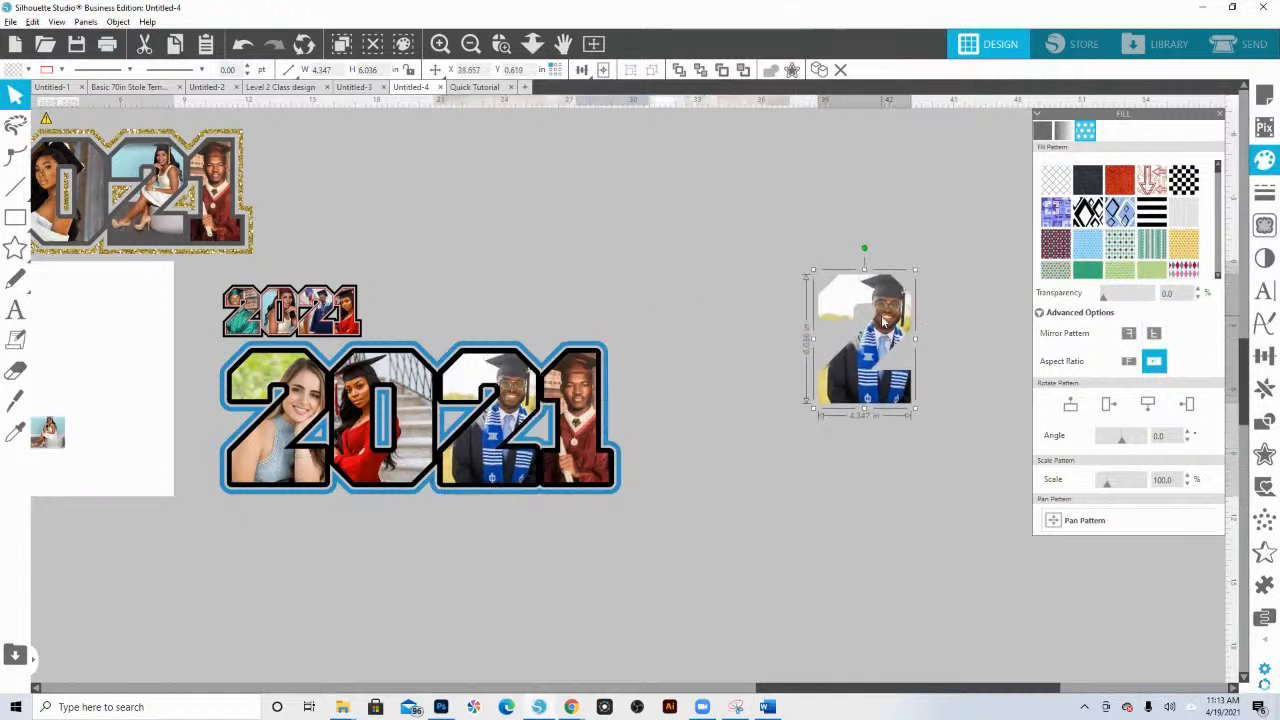
- Remove the copied 2's photo fill, give it a red outline, and enlarge it to about 8.6 × 11.9 in
click(14, 72)
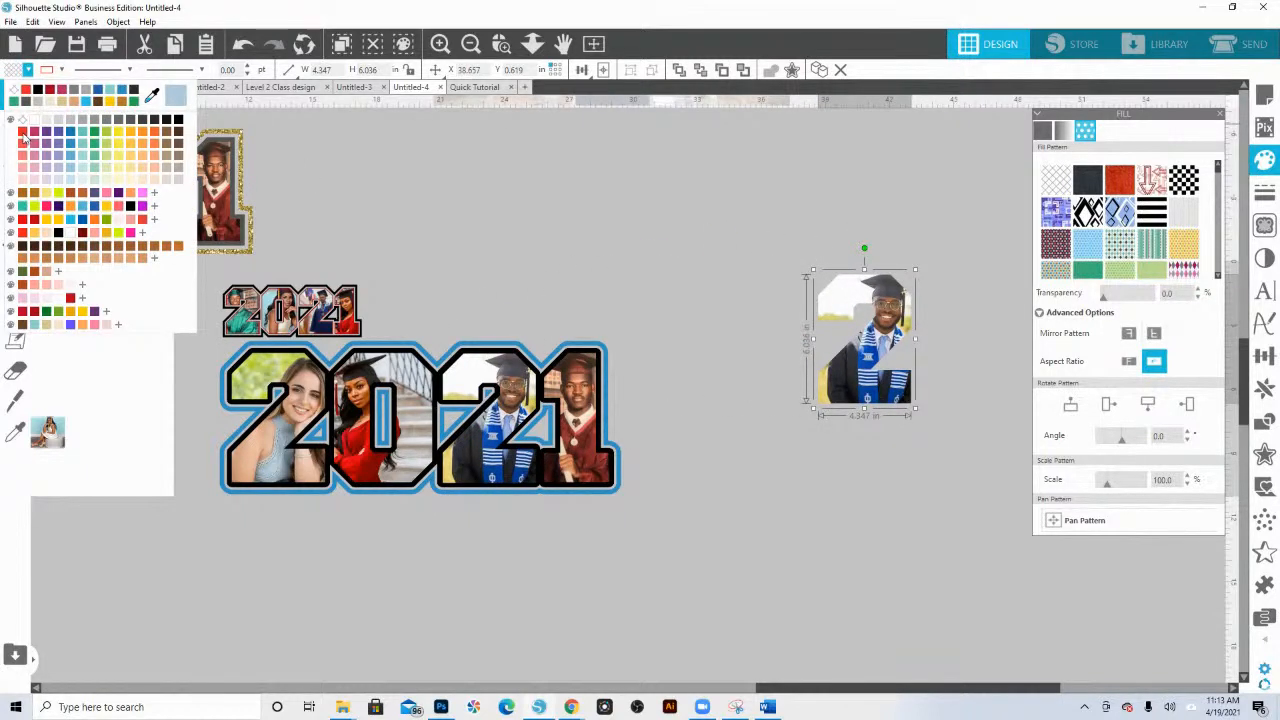
click(22, 120)
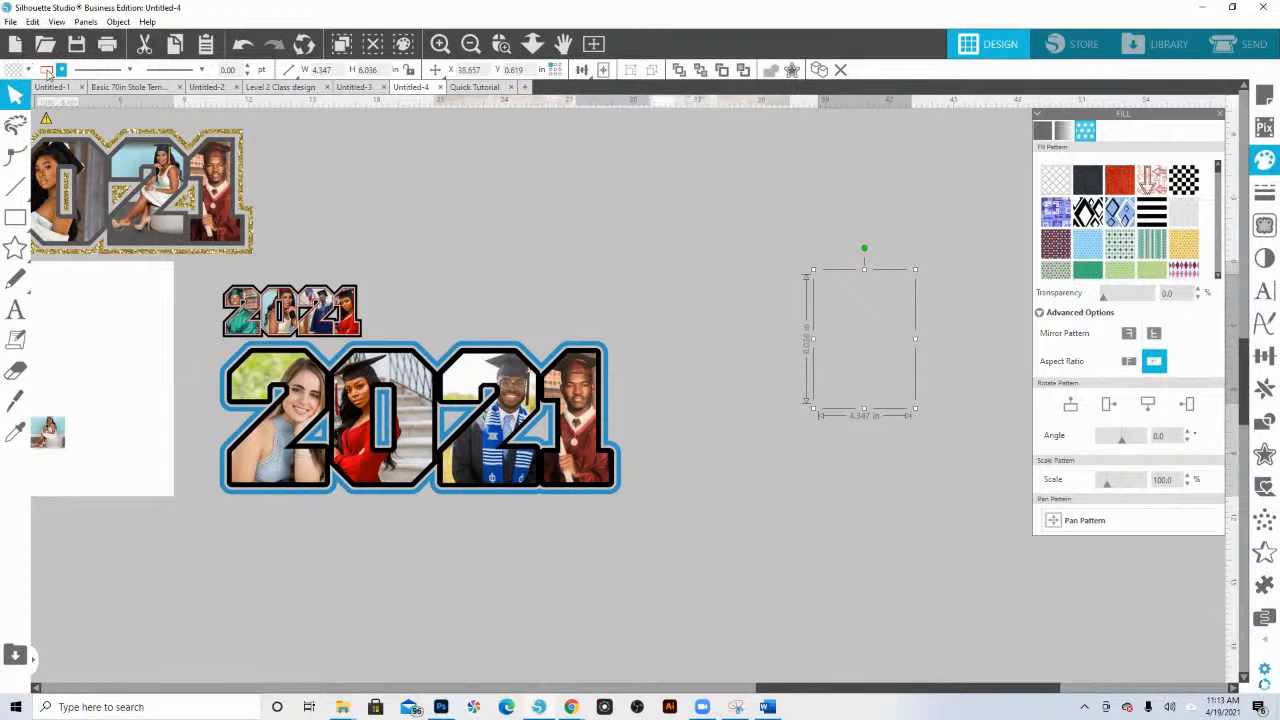
click(61, 71)
click(56, 135)
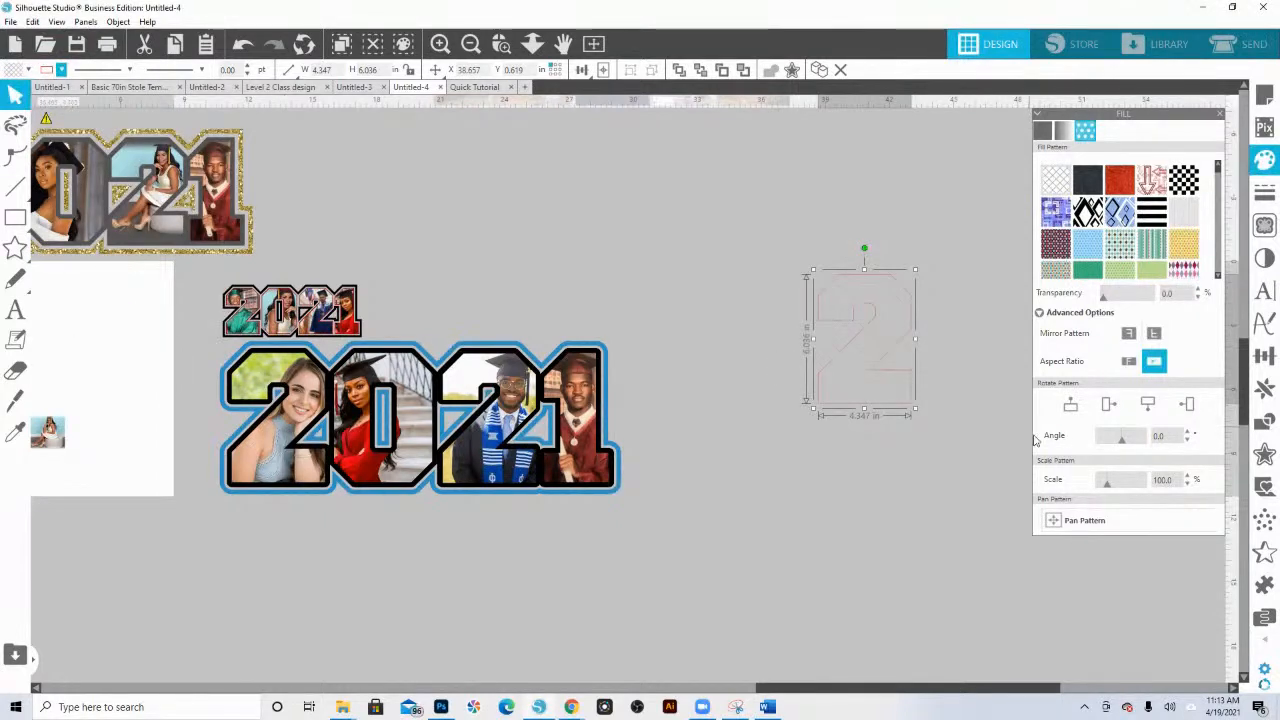
drag(917, 411, 1005, 537)
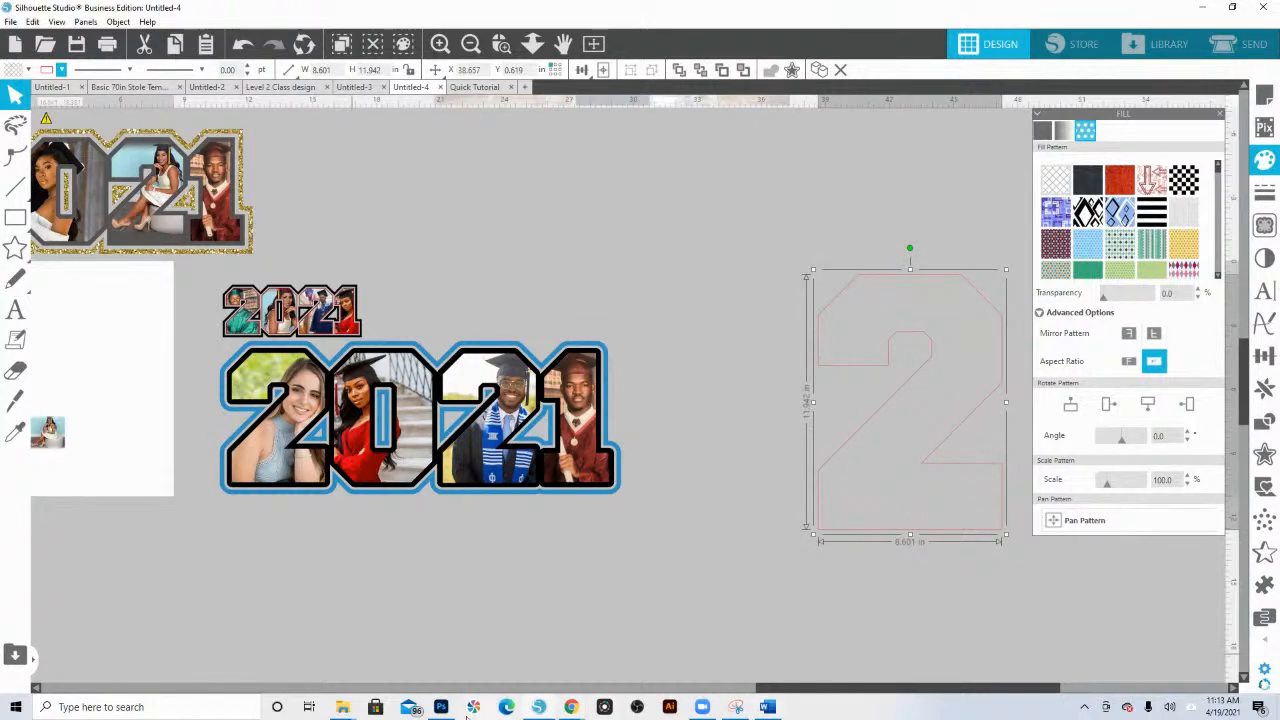
- Switch to the Grad Pic Tutorial folder in File Explorer and place the Boy Grad 4 photo into the design
mouse_move(342, 707)
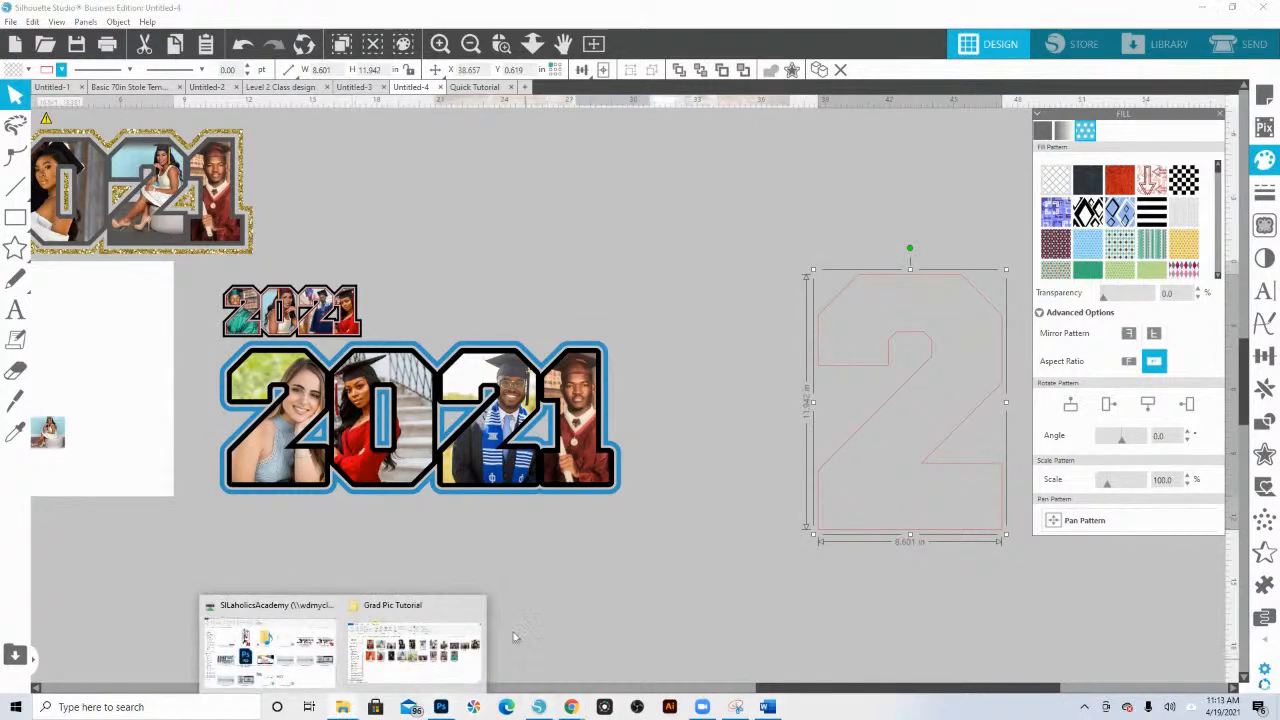
click(384, 620)
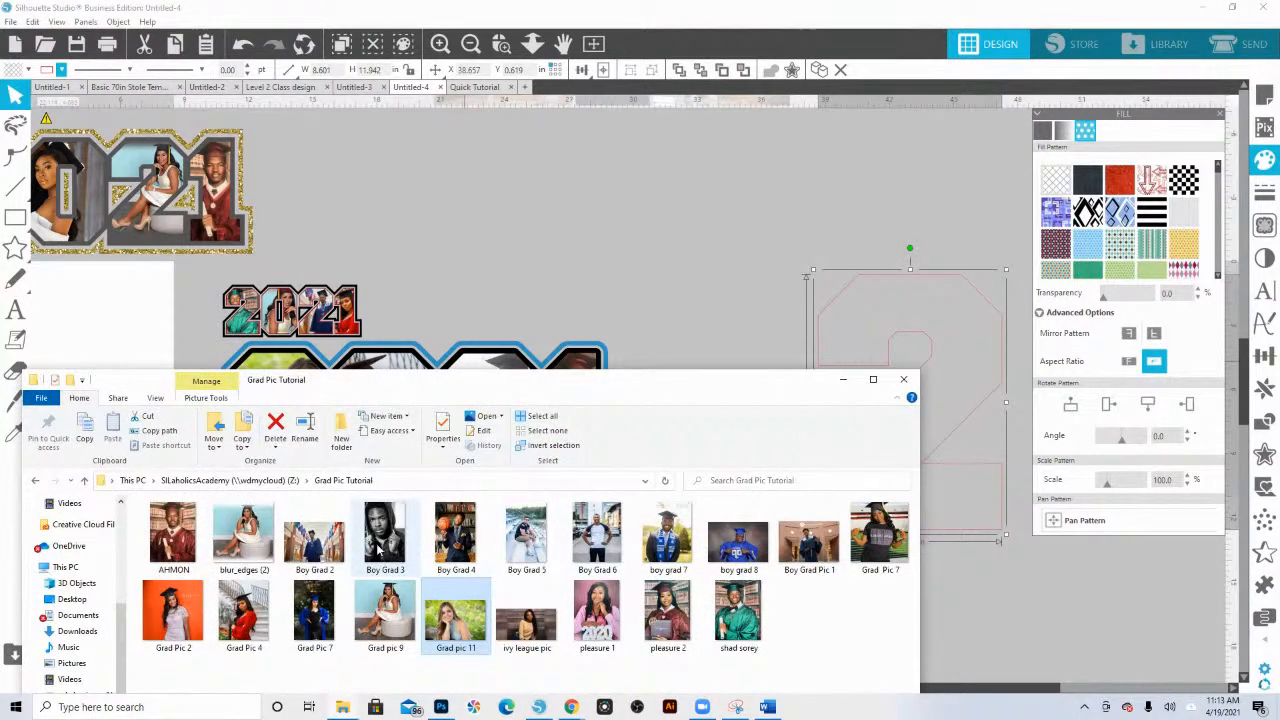
drag(455, 545, 680, 300)
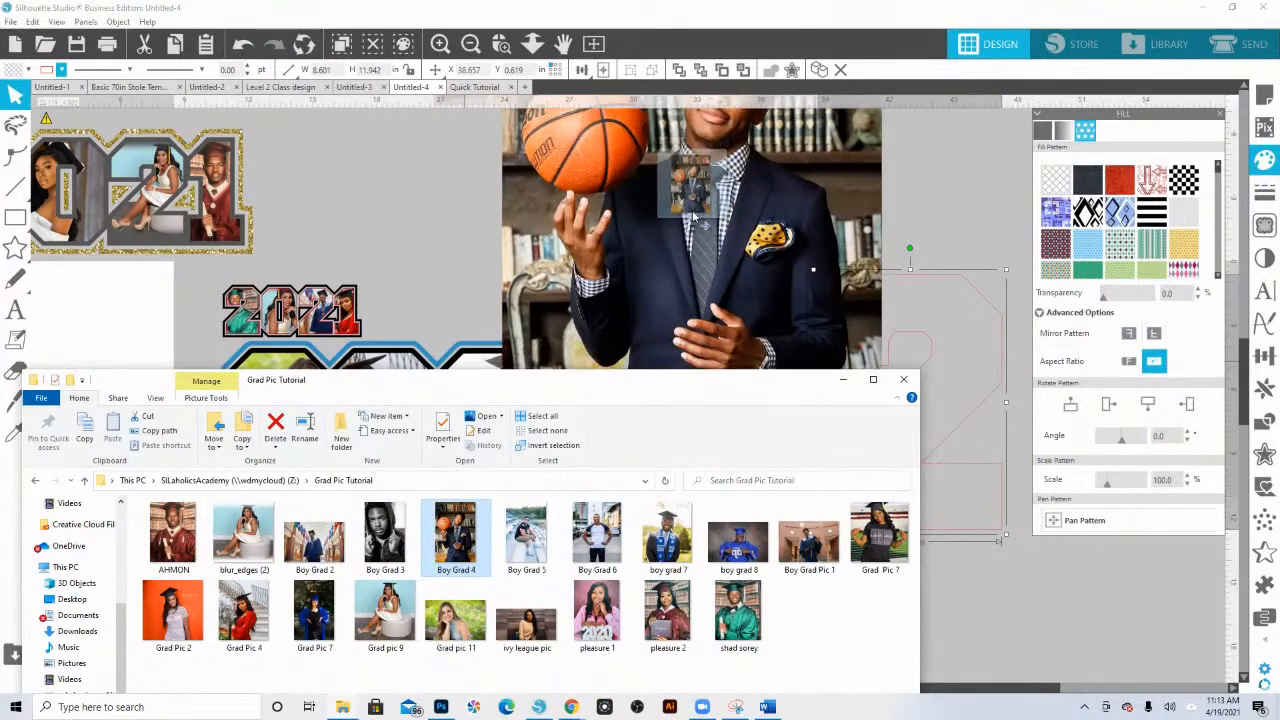
- Place the Grad Pic 7 photo into the design and shrink the basketball photo to about 6.4 × 9.5 in
click(386, 545)
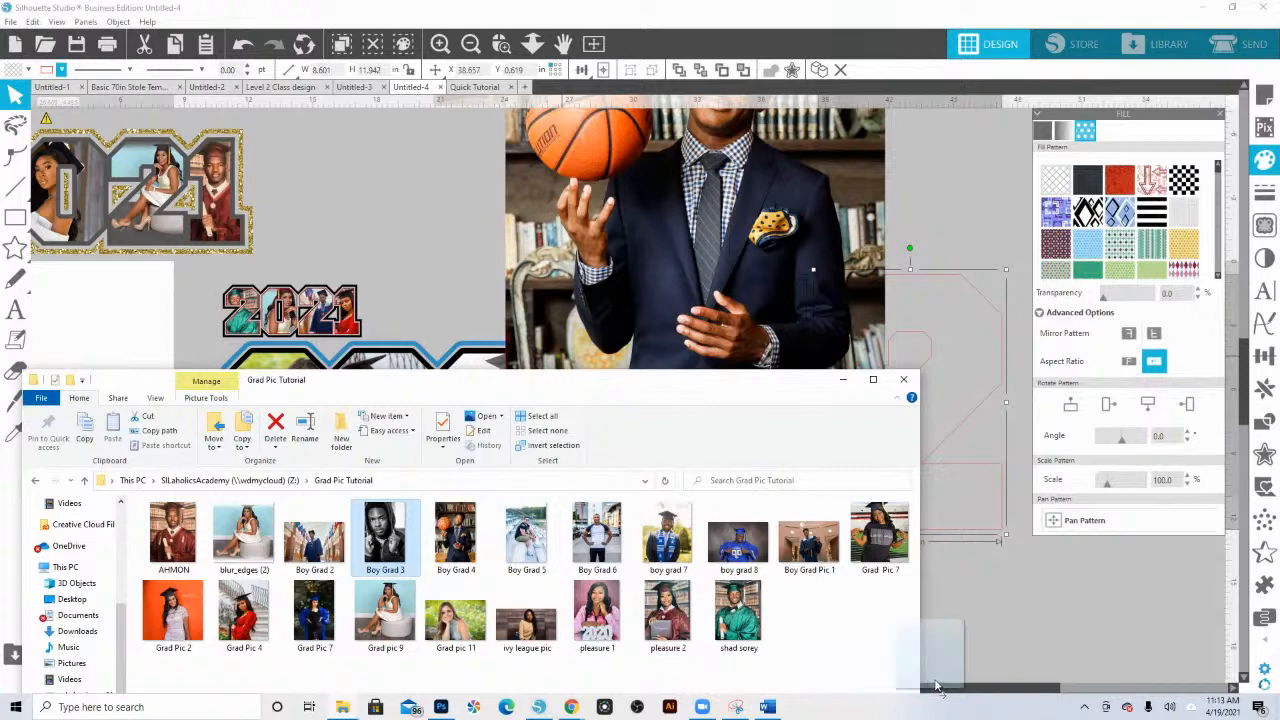
drag(880, 540, 1118, 620)
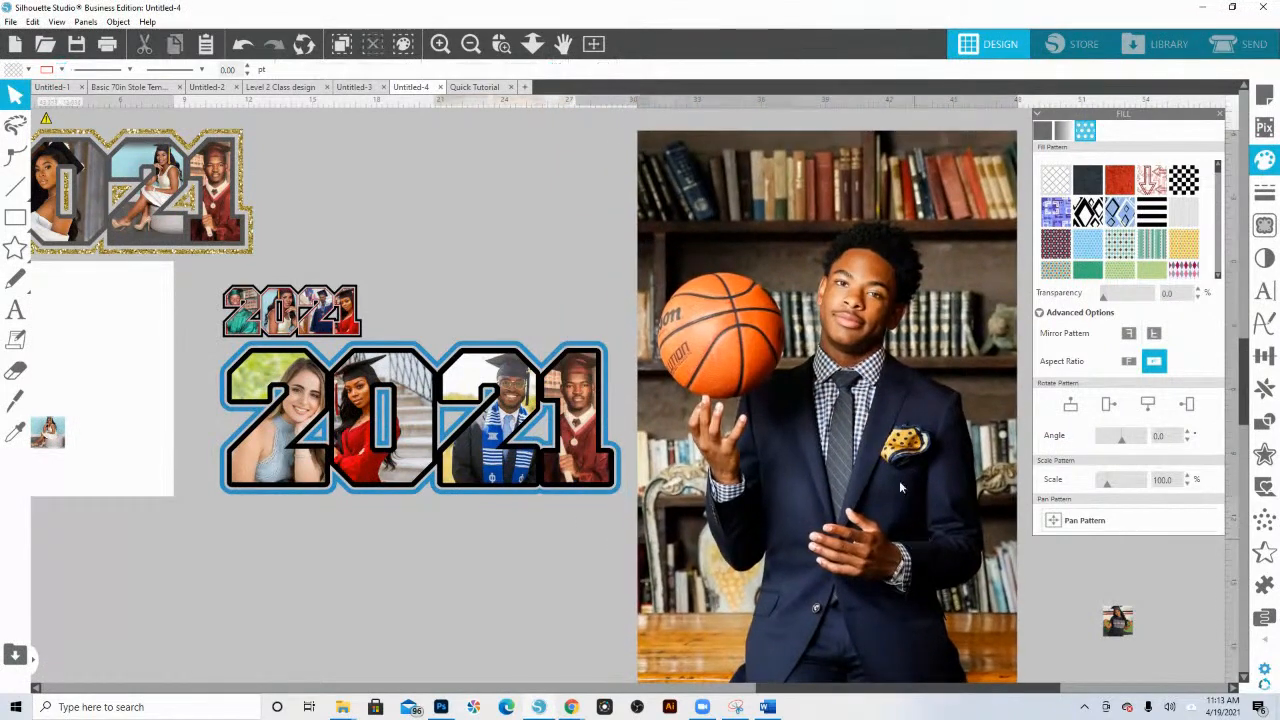
drag(630, 125, 876, 493)
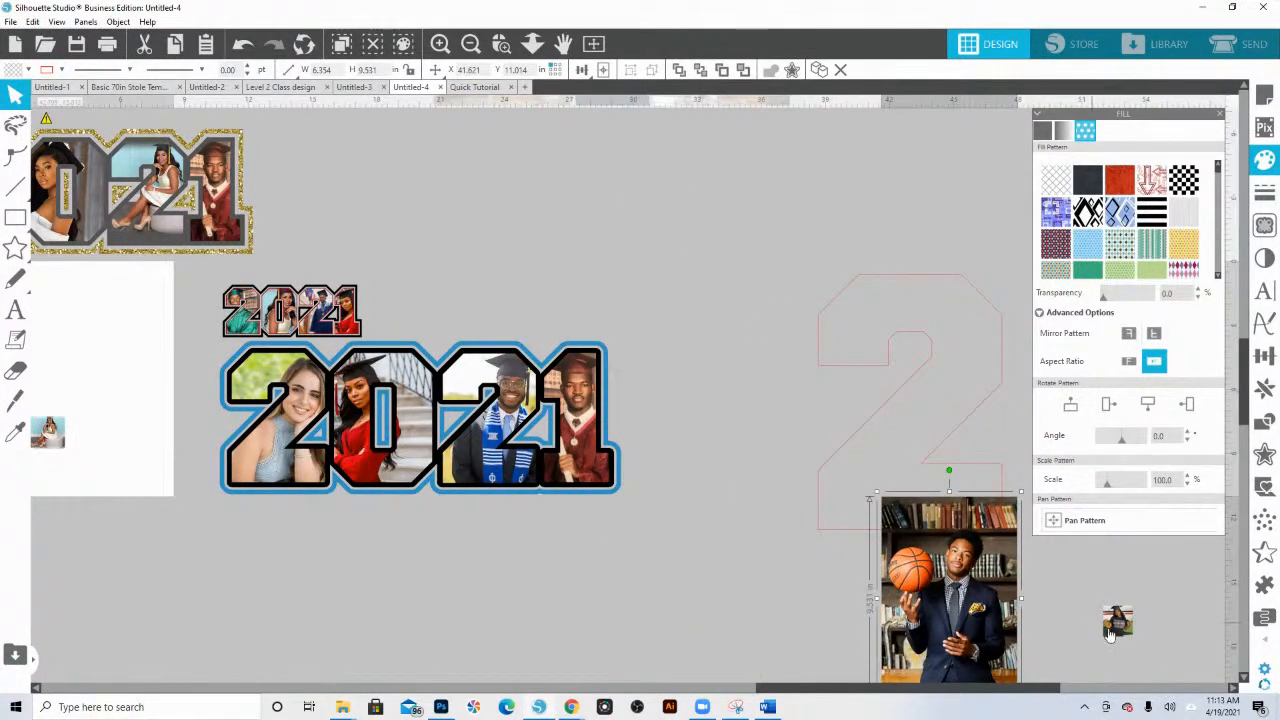
- Enlarge the Grad Pic 7 photo to about 10.5 × 11 in and send both photos behind the red 2 outline
drag(1126, 632, 988, 432)
click(787, 224)
click(788, 225)
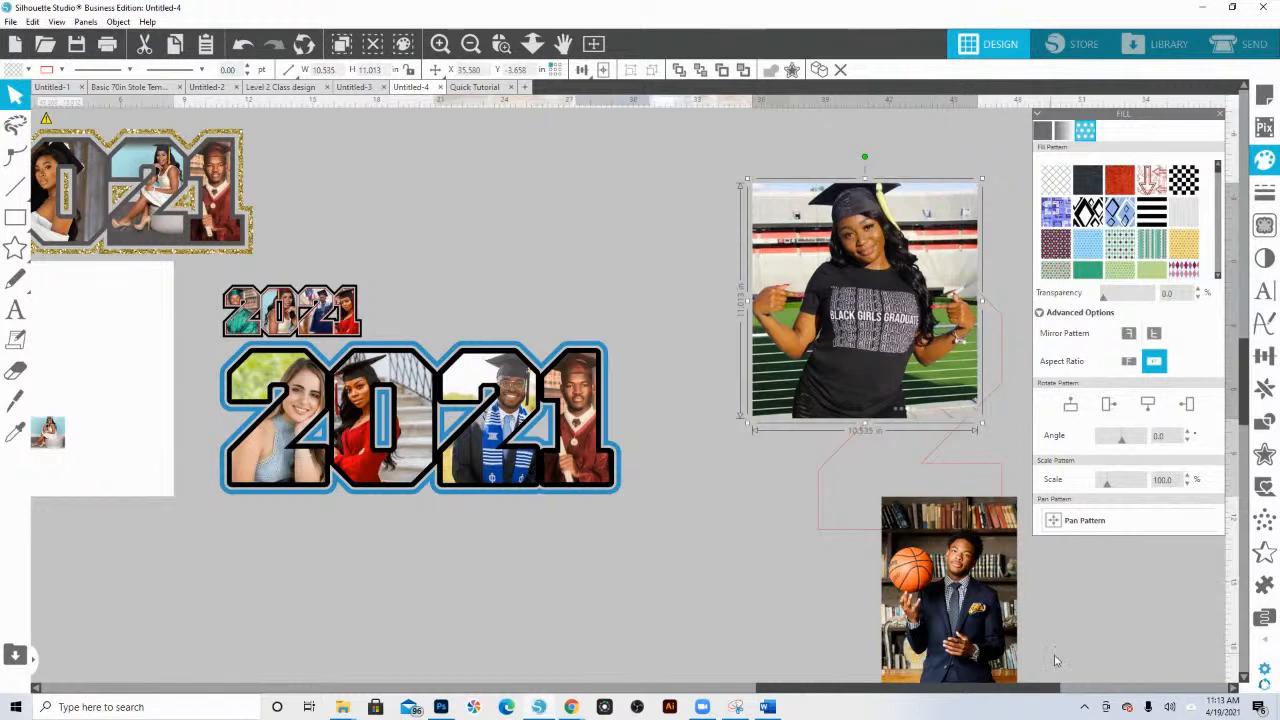
shift+click(955, 605)
right_click(952, 604)
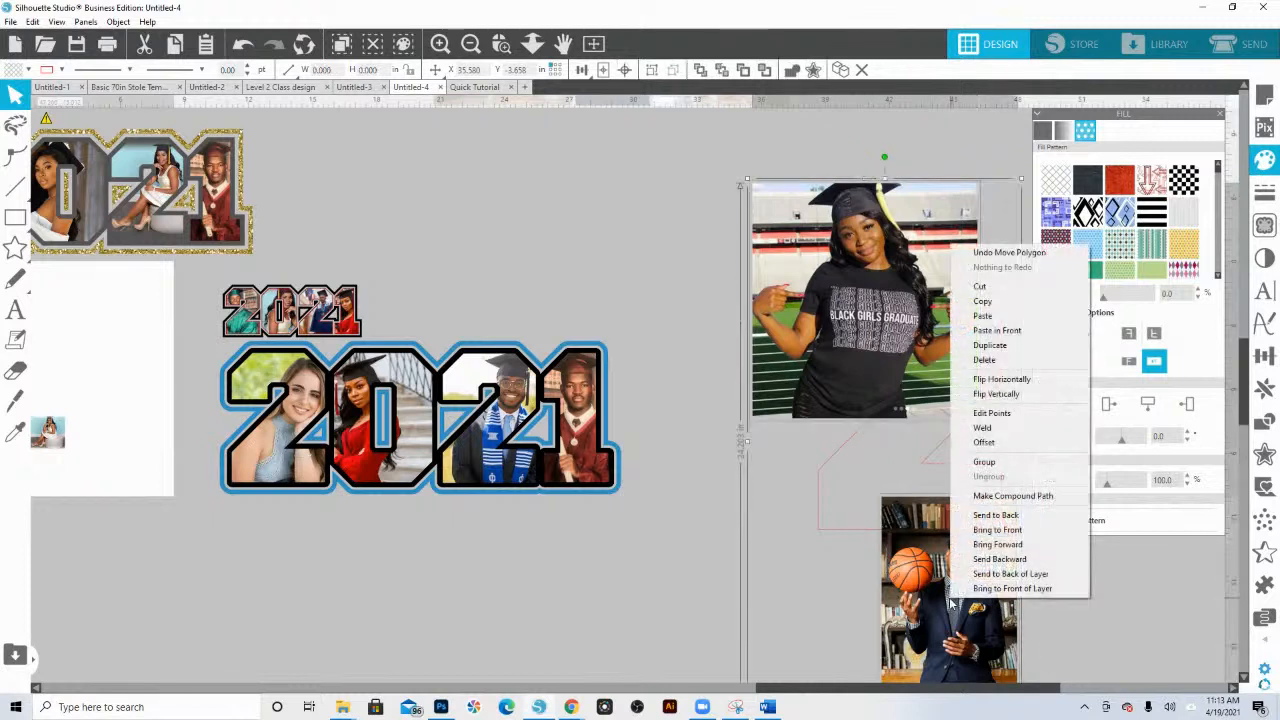
click(992, 518)
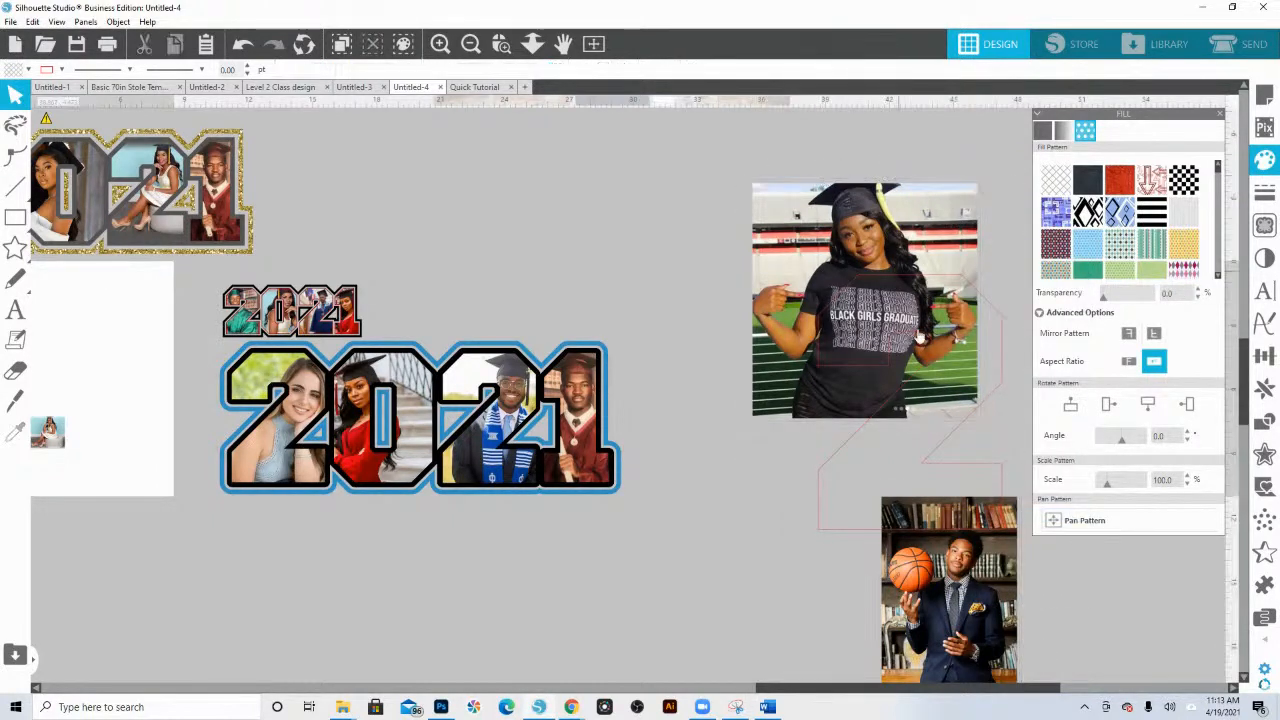
- Position the Grad Pic 7 photo over the upper part of the 2 and overlap the basketball photo in front of its lower part
drag(845, 200, 908, 278)
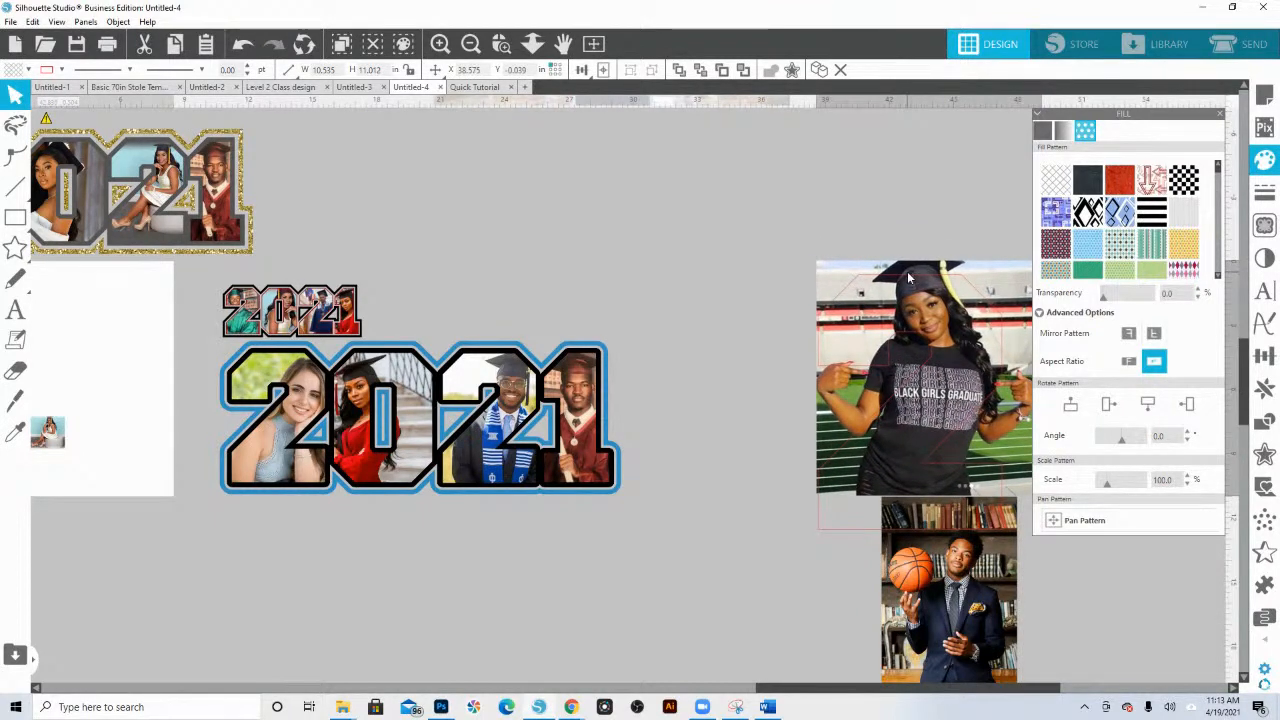
drag(954, 637, 896, 571)
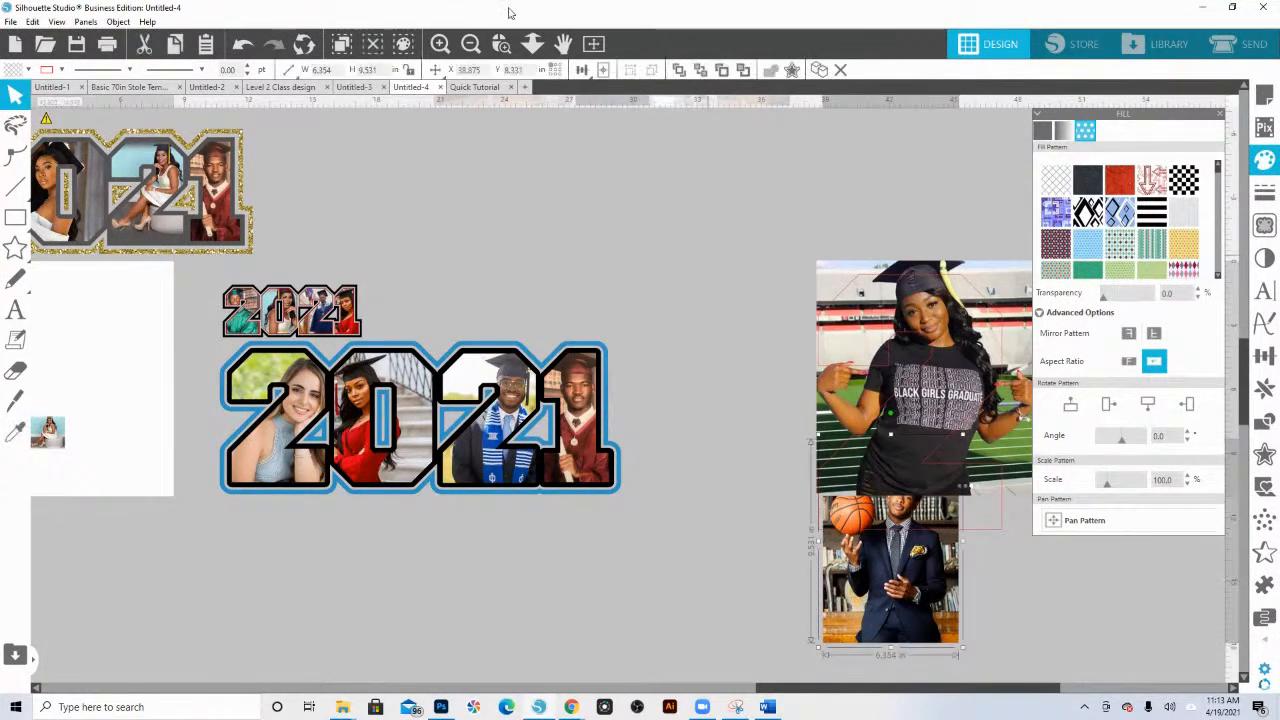
right_click(997, 283)
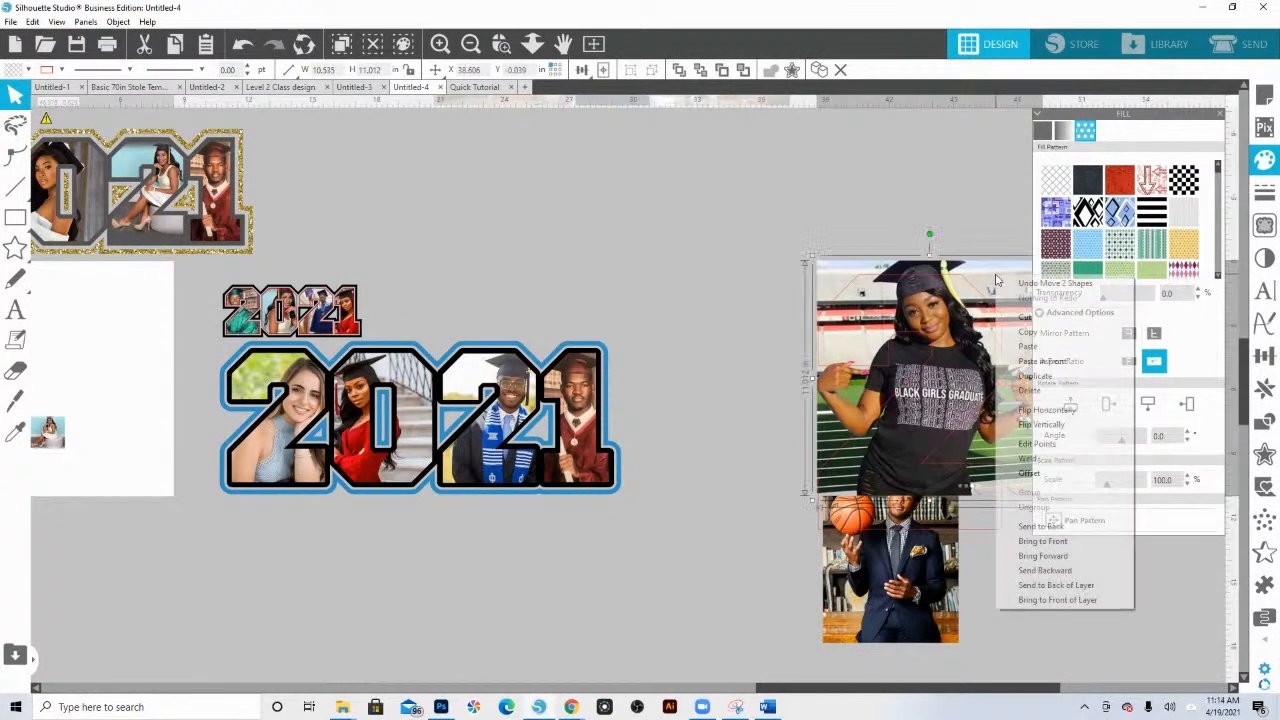
click(1058, 528)
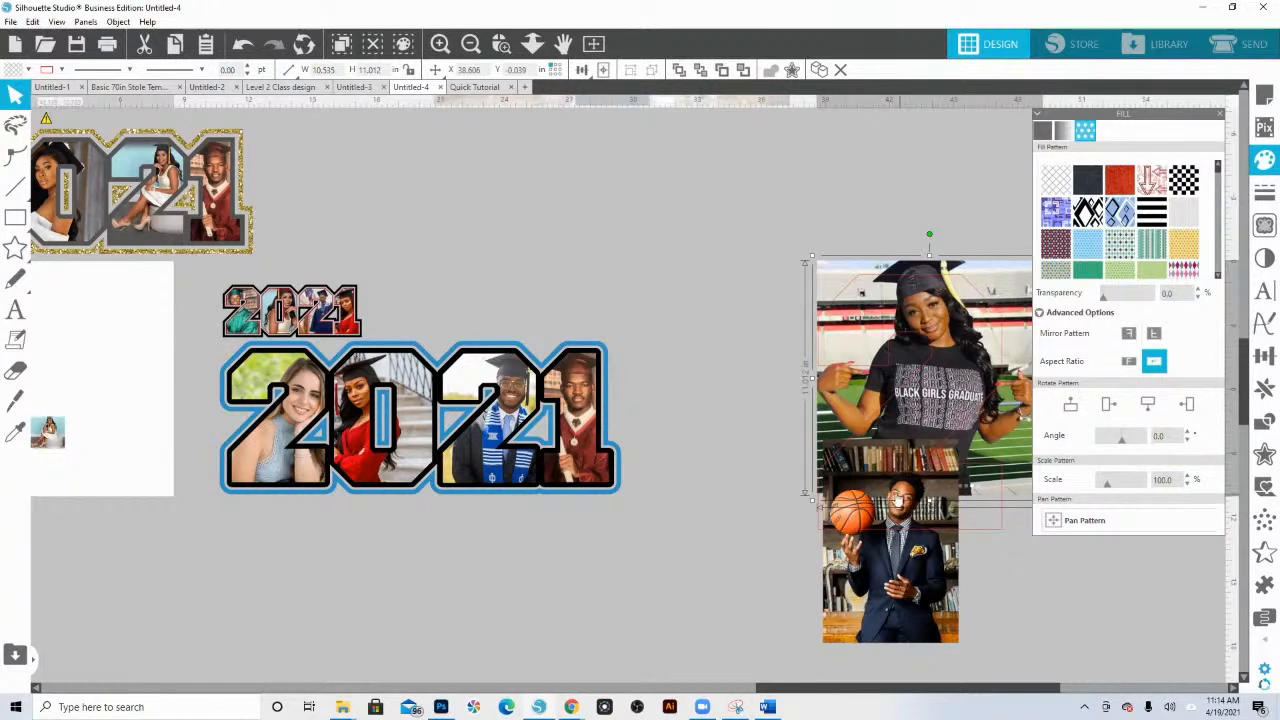
drag(891, 583, 887, 544)
click(745, 350)
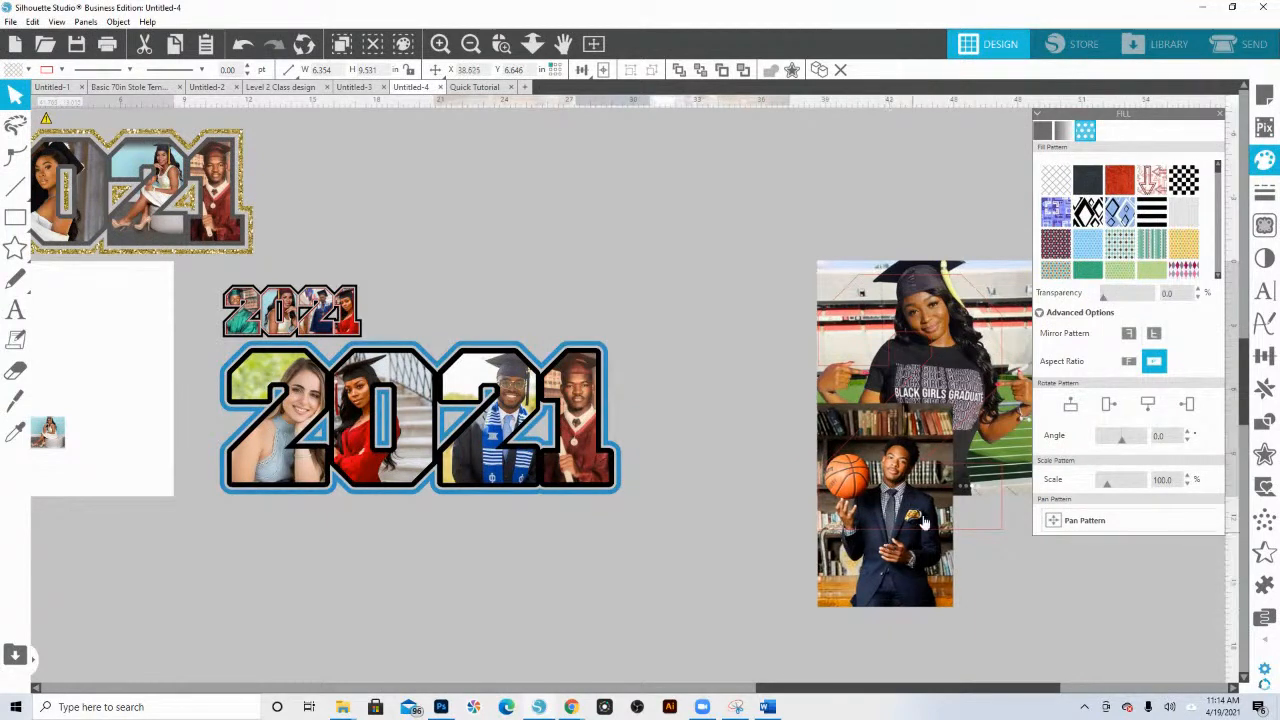
- Enlarge the basketball photo to about 8.7 × 13.1 in so it spans the width of the 2
click(502, 44)
drag(745, 293, 1068, 590)
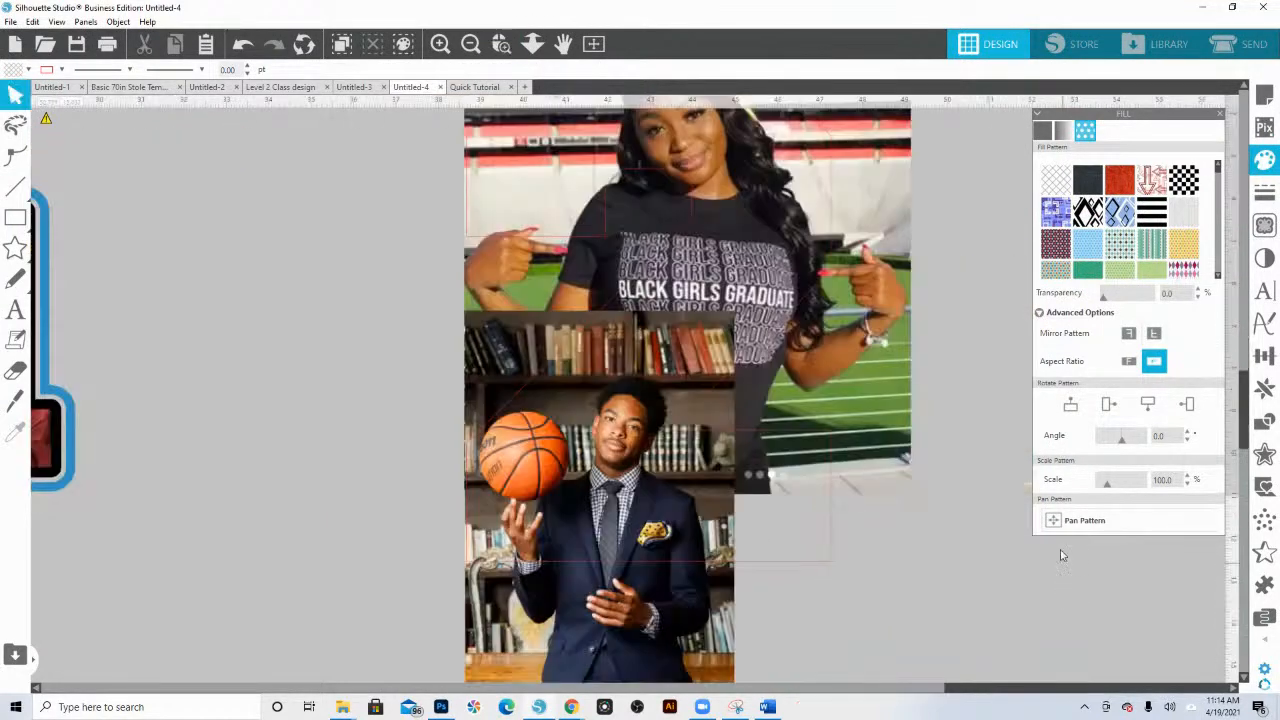
click(703, 551)
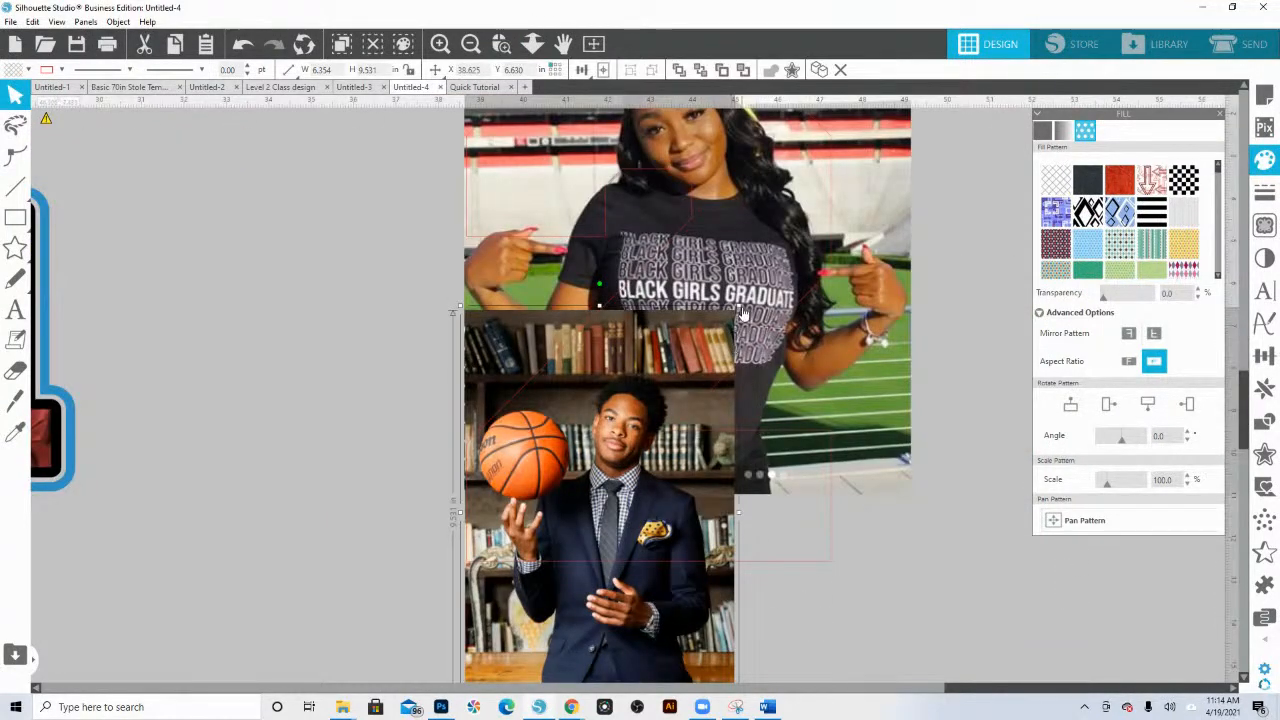
drag(742, 313, 733, 442)
right_click(733, 442)
click(903, 560)
drag(747, 506, 764, 441)
- Flip the basketball photo horizontally and align it with the lower half of the 2
right_click(627, 485)
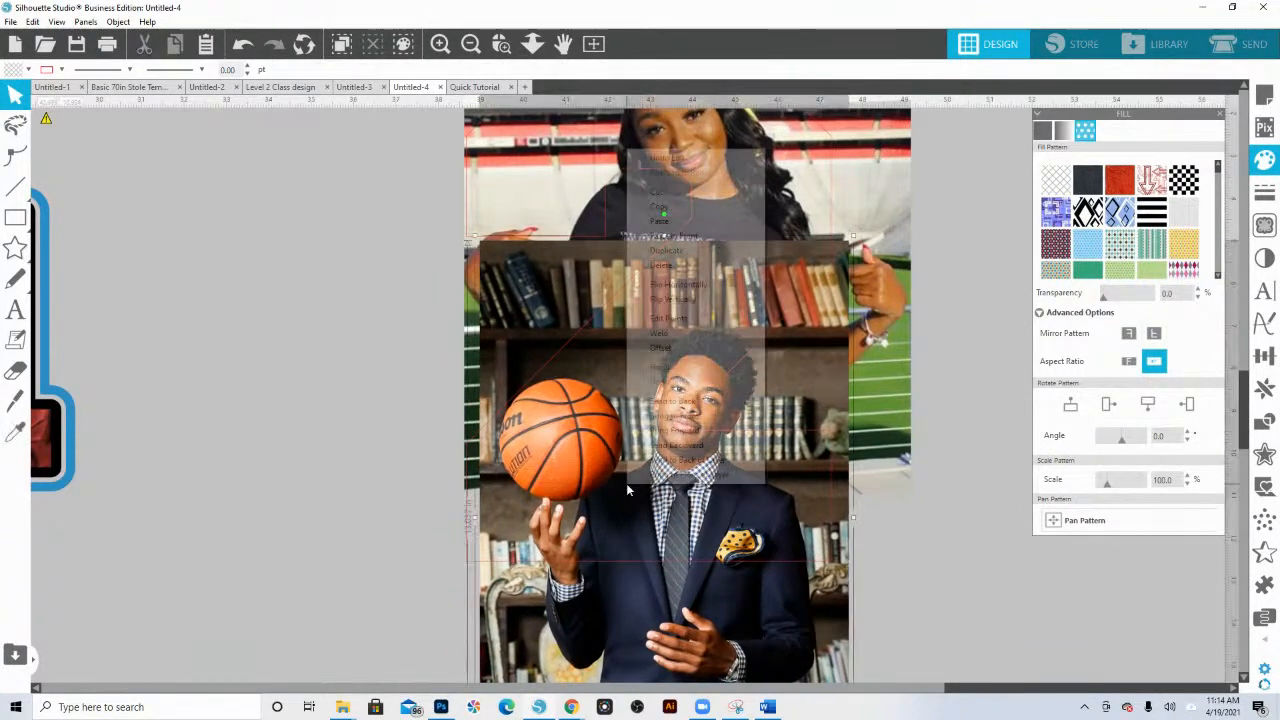
click(680, 287)
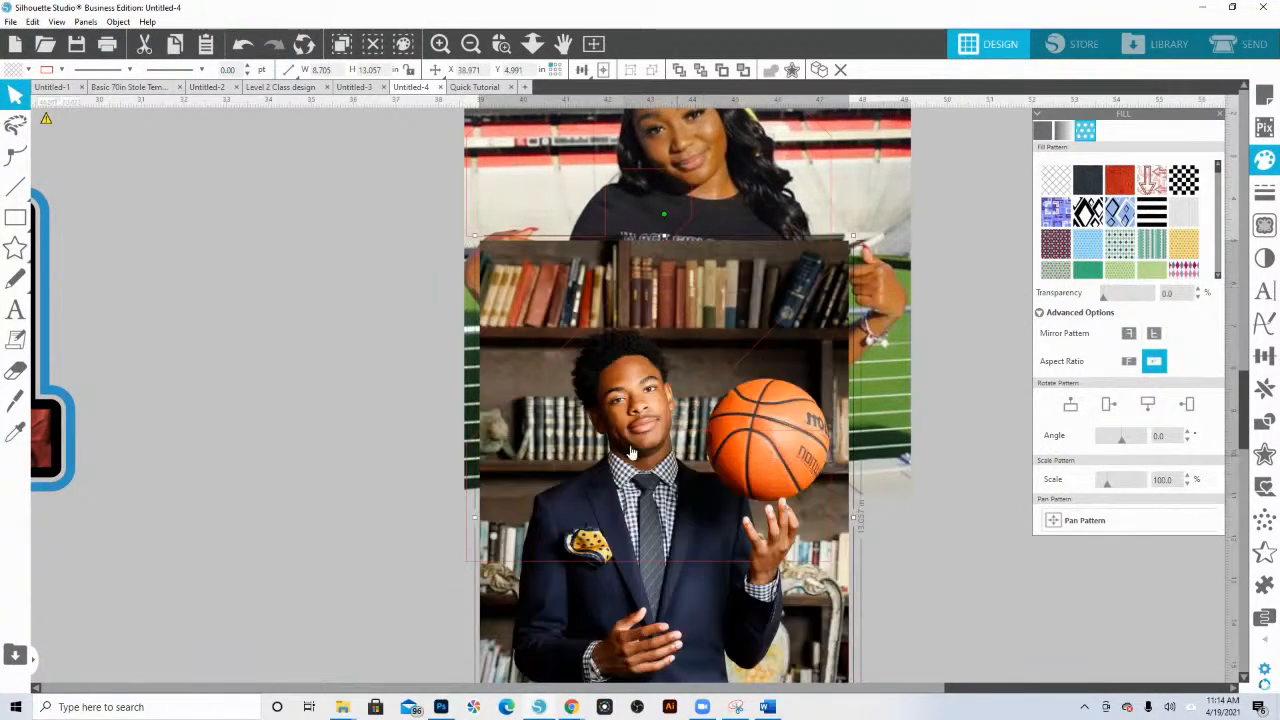
drag(826, 626, 809, 635)
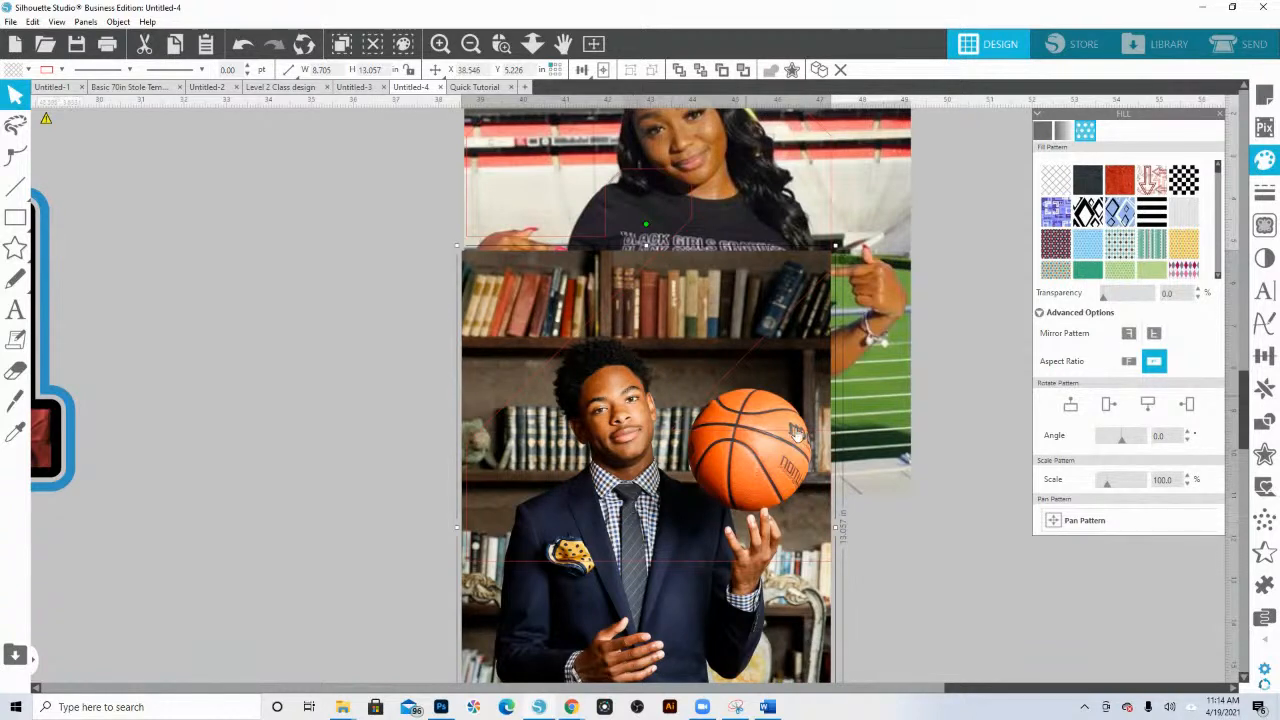
- Copy the red 2 outline lying over the two photos
scroll(810, 345, up, 3)
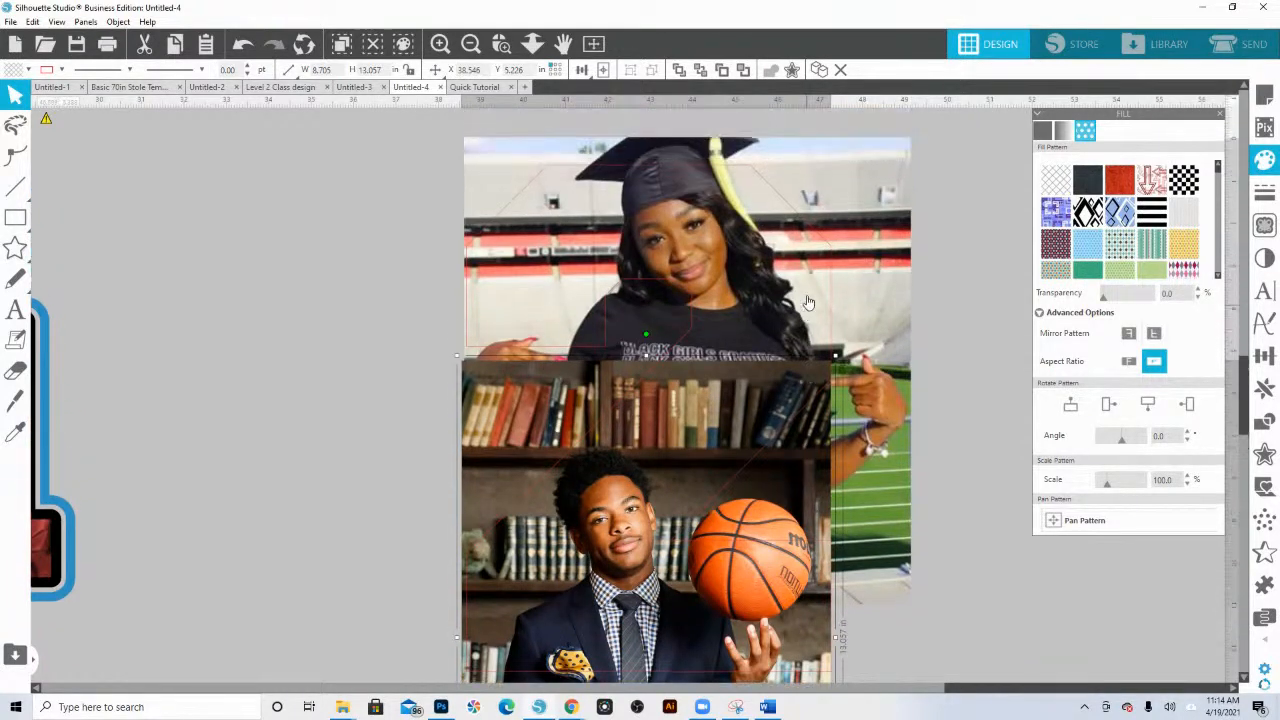
click(502, 46)
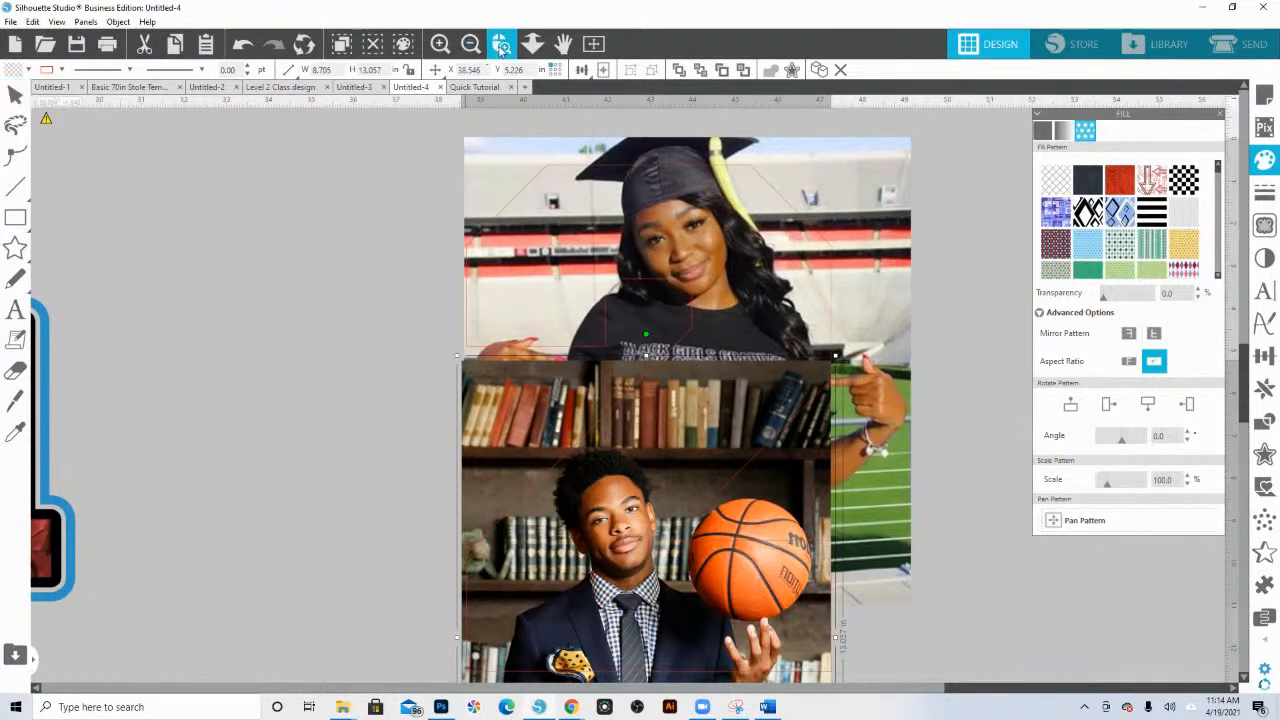
drag(427, 282, 828, 678)
click(474, 206)
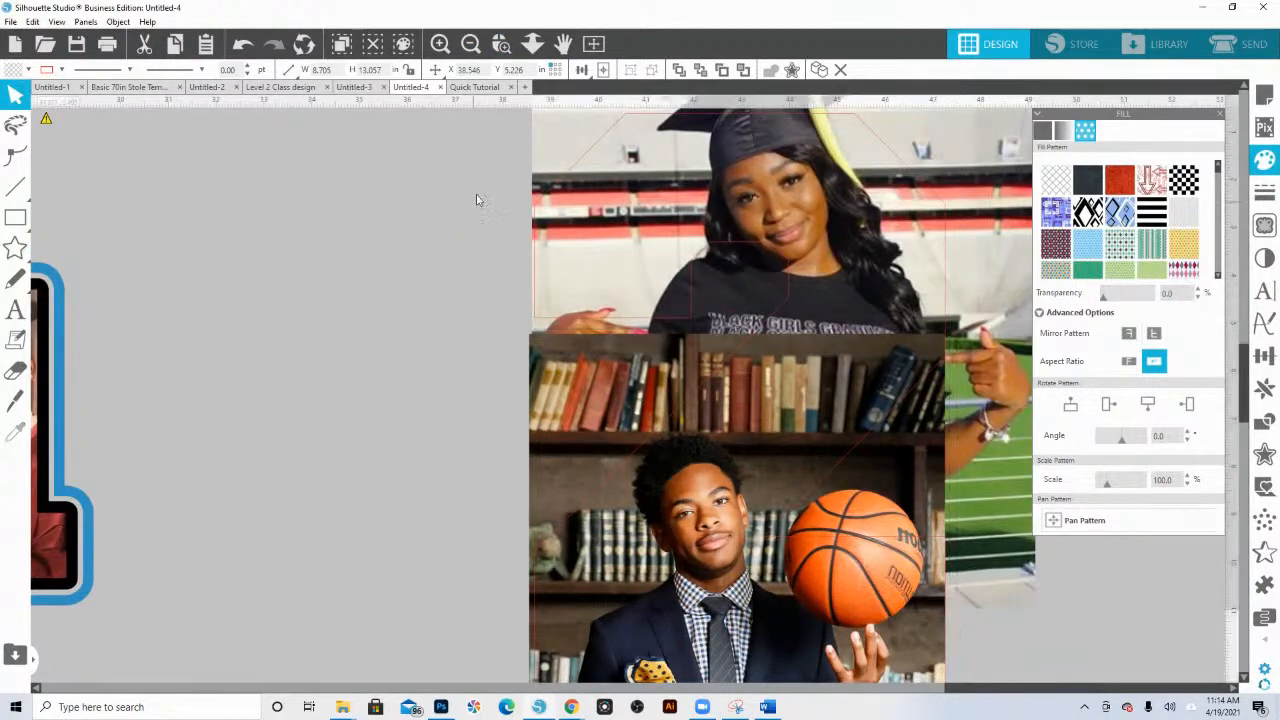
click(562, 180)
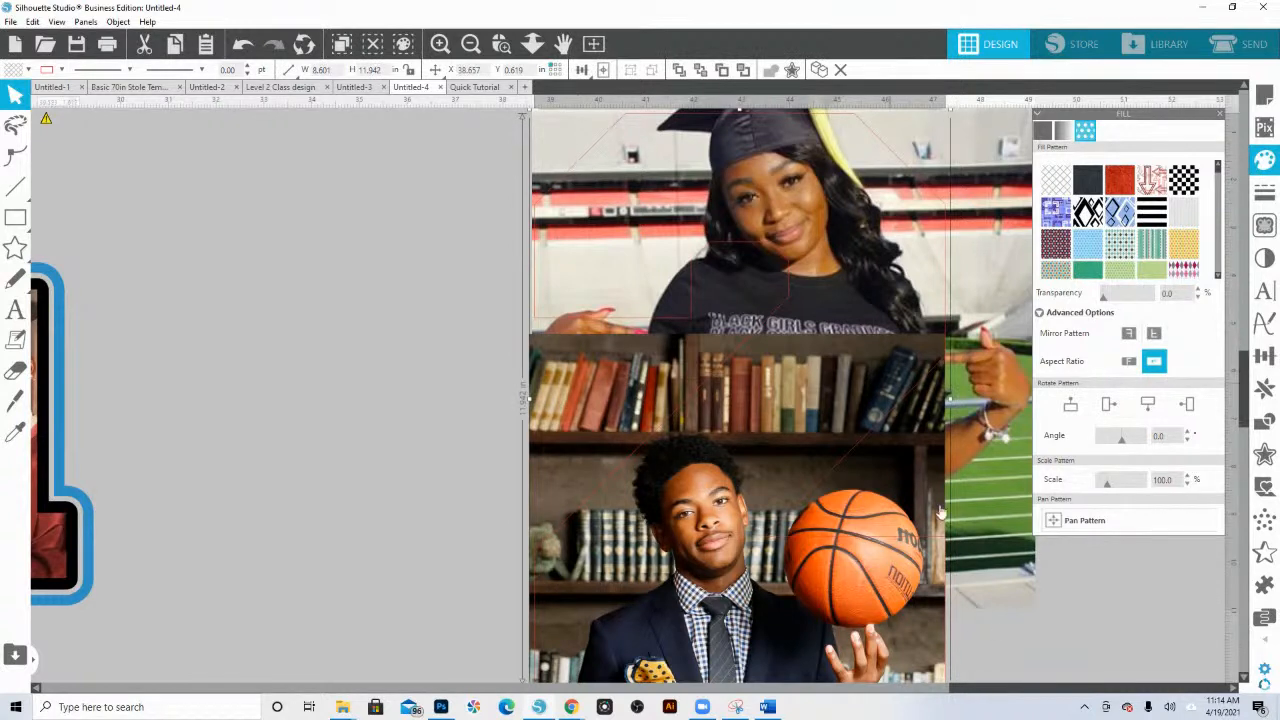
scroll(918, 494, down, 2)
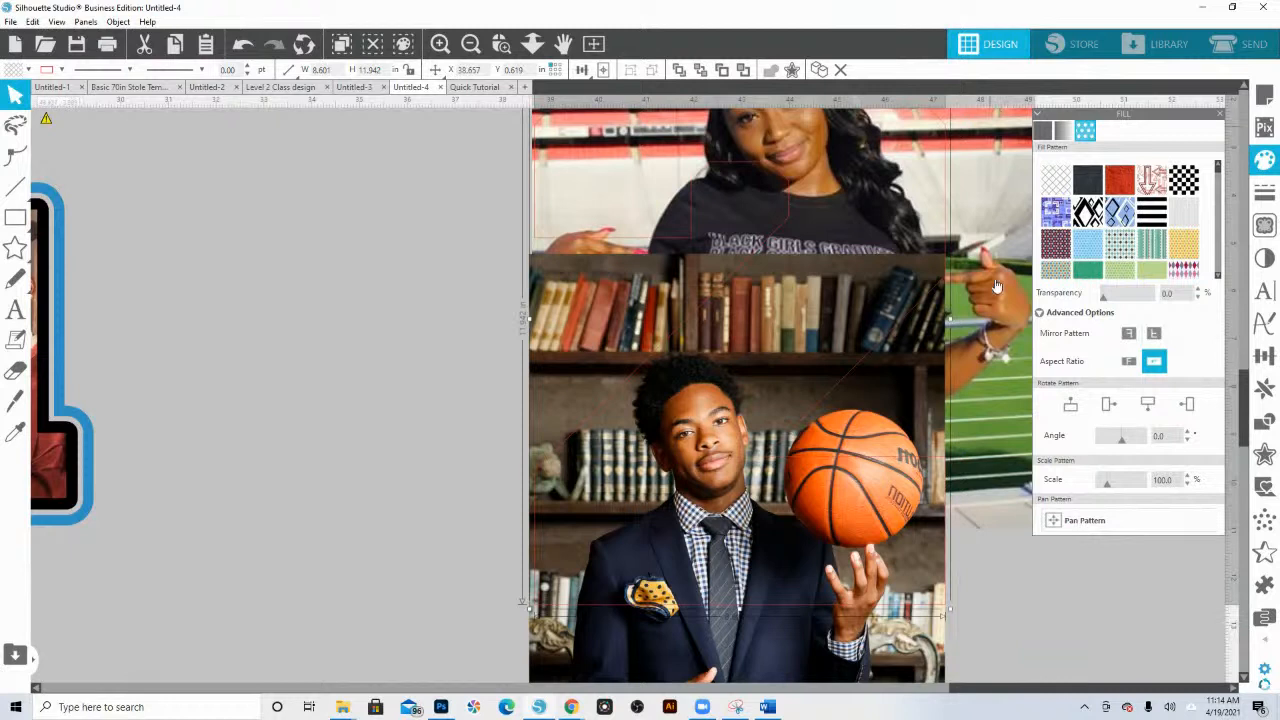
scroll(998, 290, up, 3)
scroll(1005, 345, up, 1)
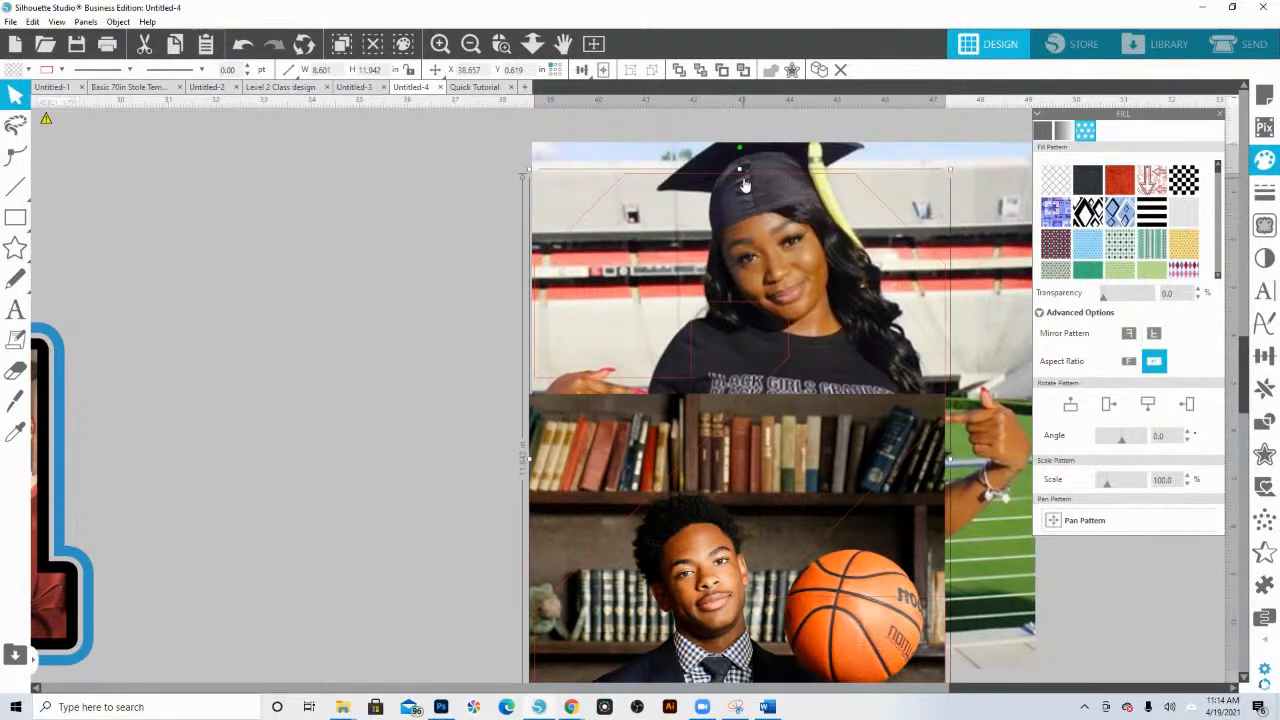
right_click(840, 180)
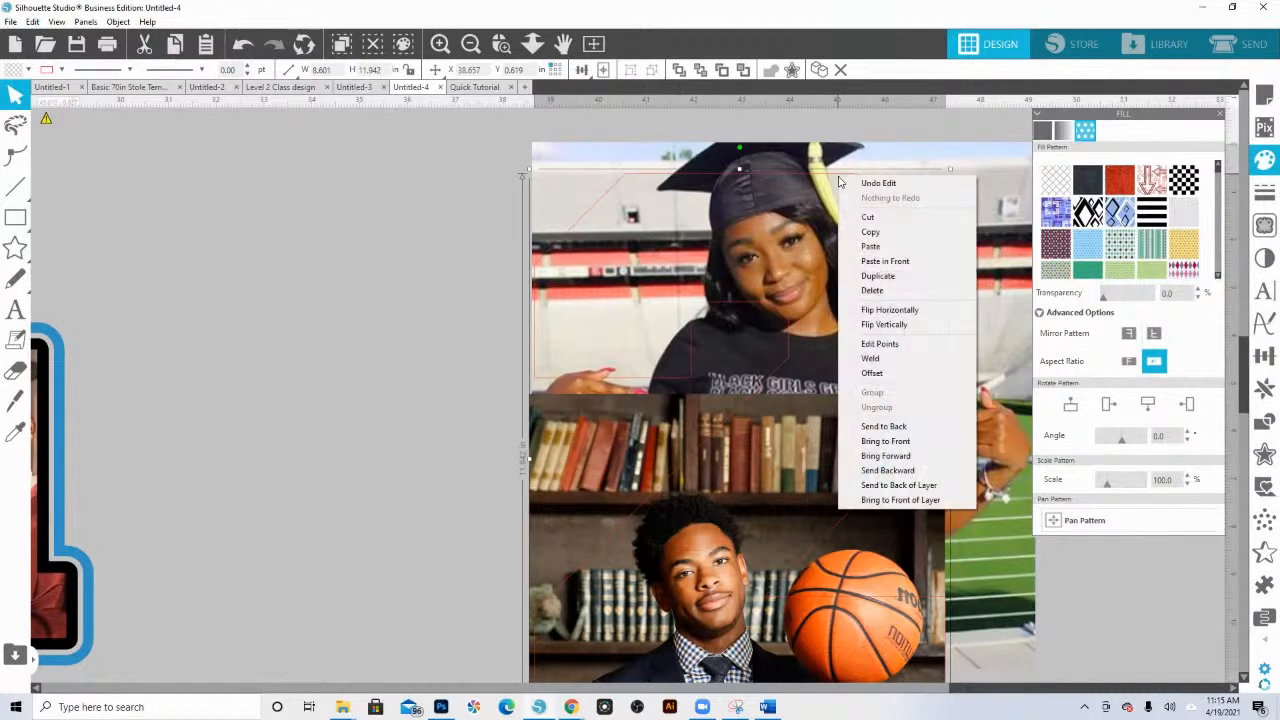
click(866, 234)
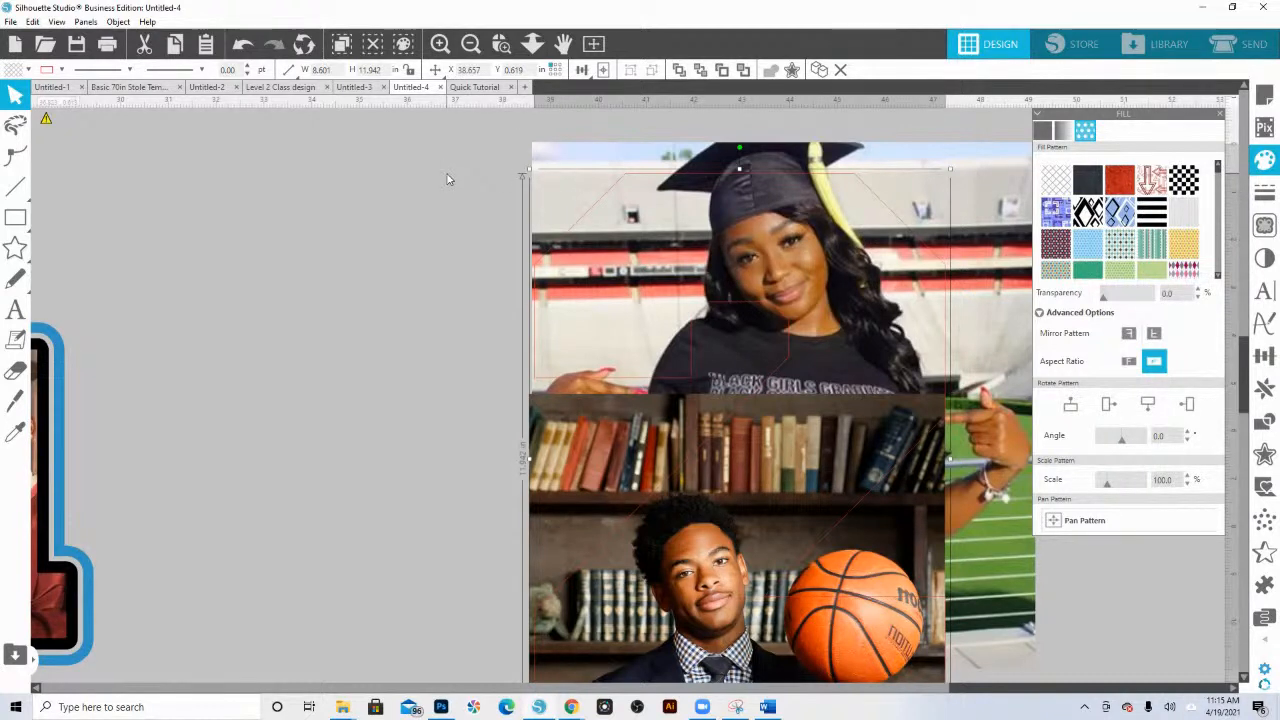
- Crop the Grad Pic 7 photo to the shape of the 2 outline
click(651, 238)
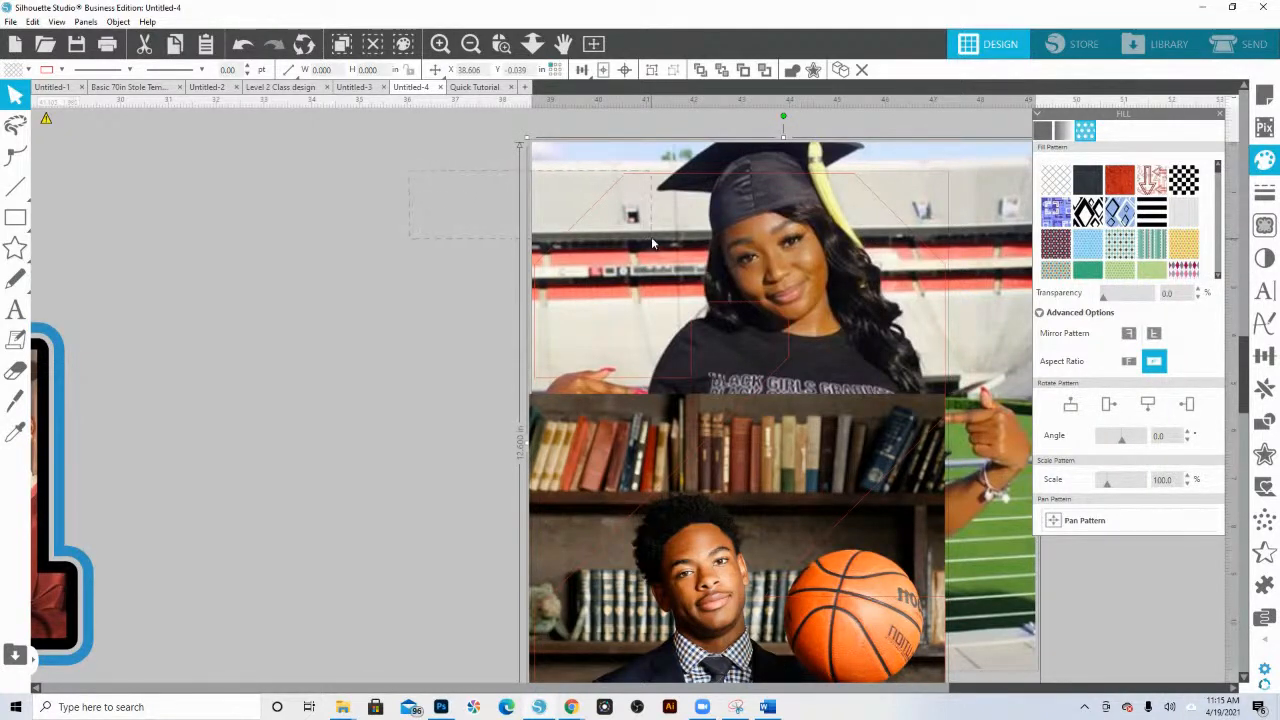
click(1265, 455)
click(1265, 423)
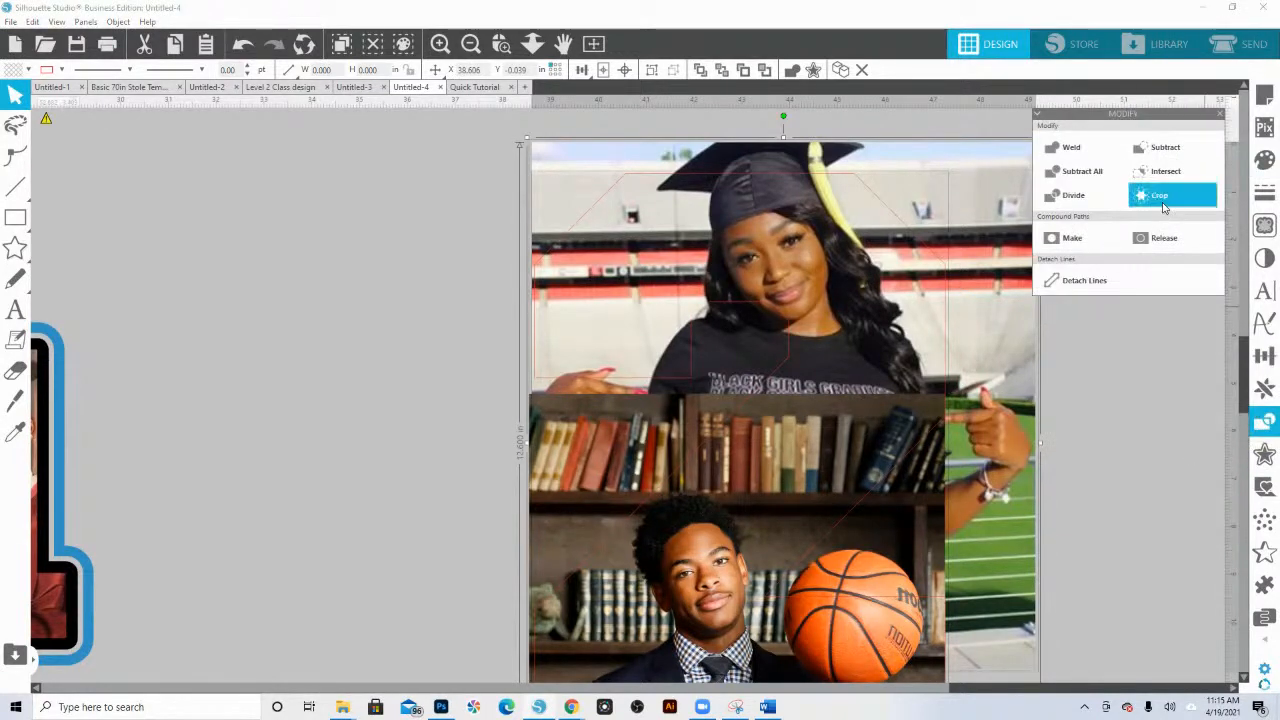
click(1163, 200)
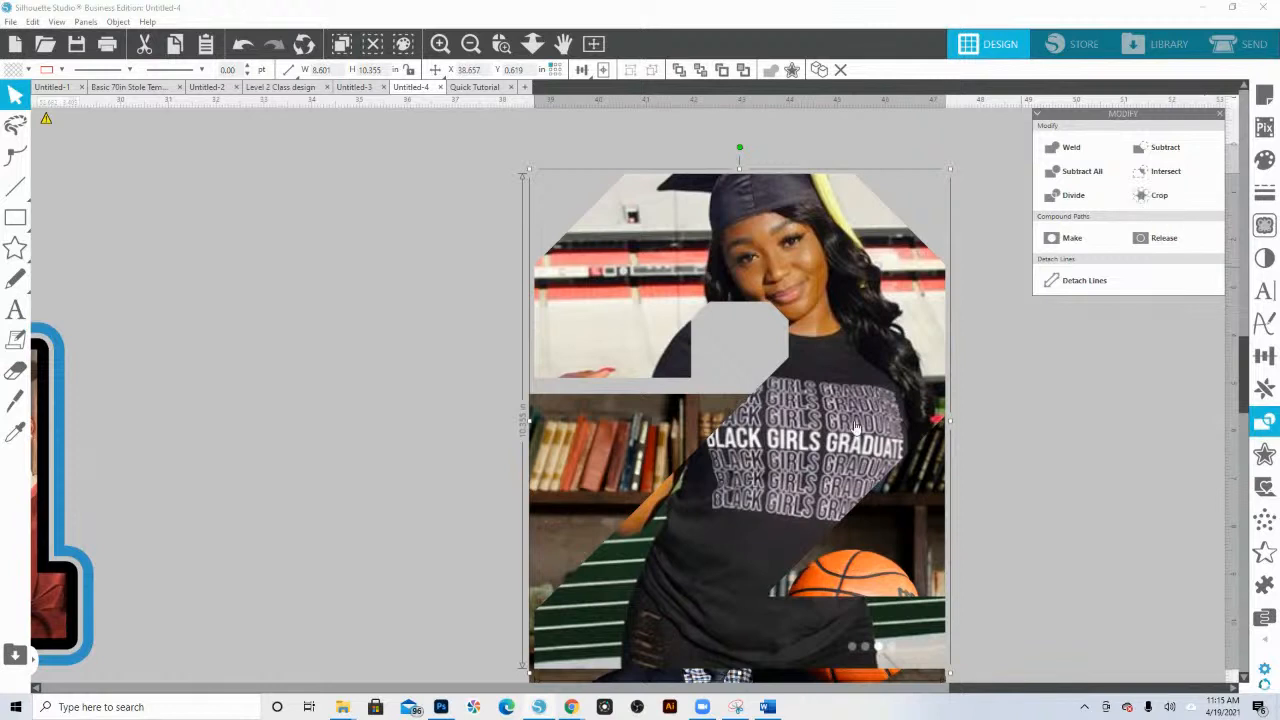
- Paste the copied 2 outline in front, directly over the cropped photo
scroll(802, 507, down, 2)
scroll(802, 507, down, 1)
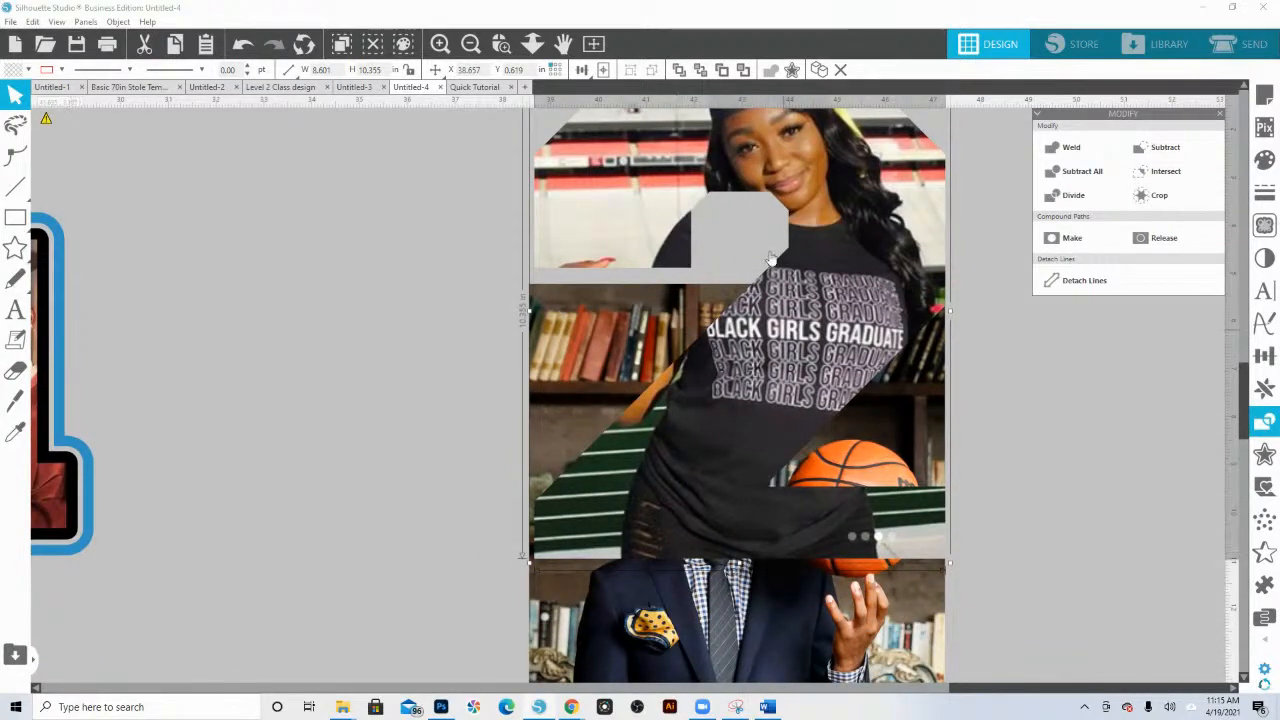
scroll(836, 388, up, 1)
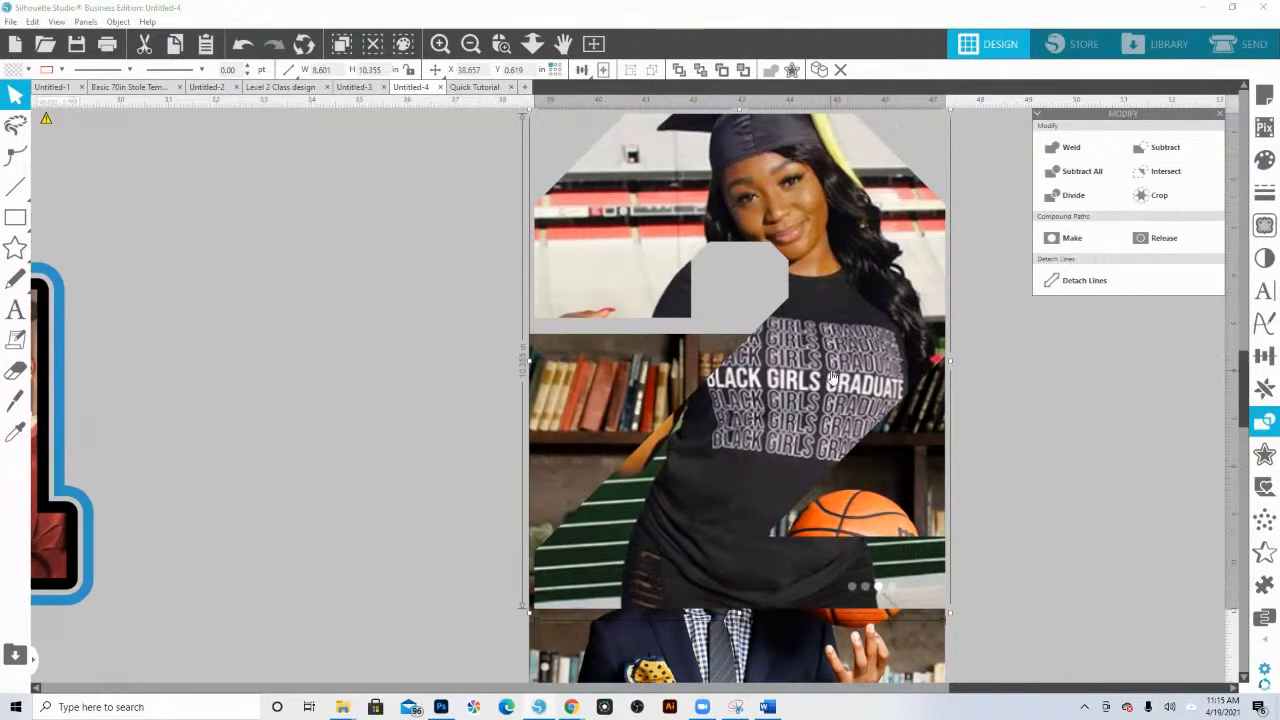
right_click(993, 339)
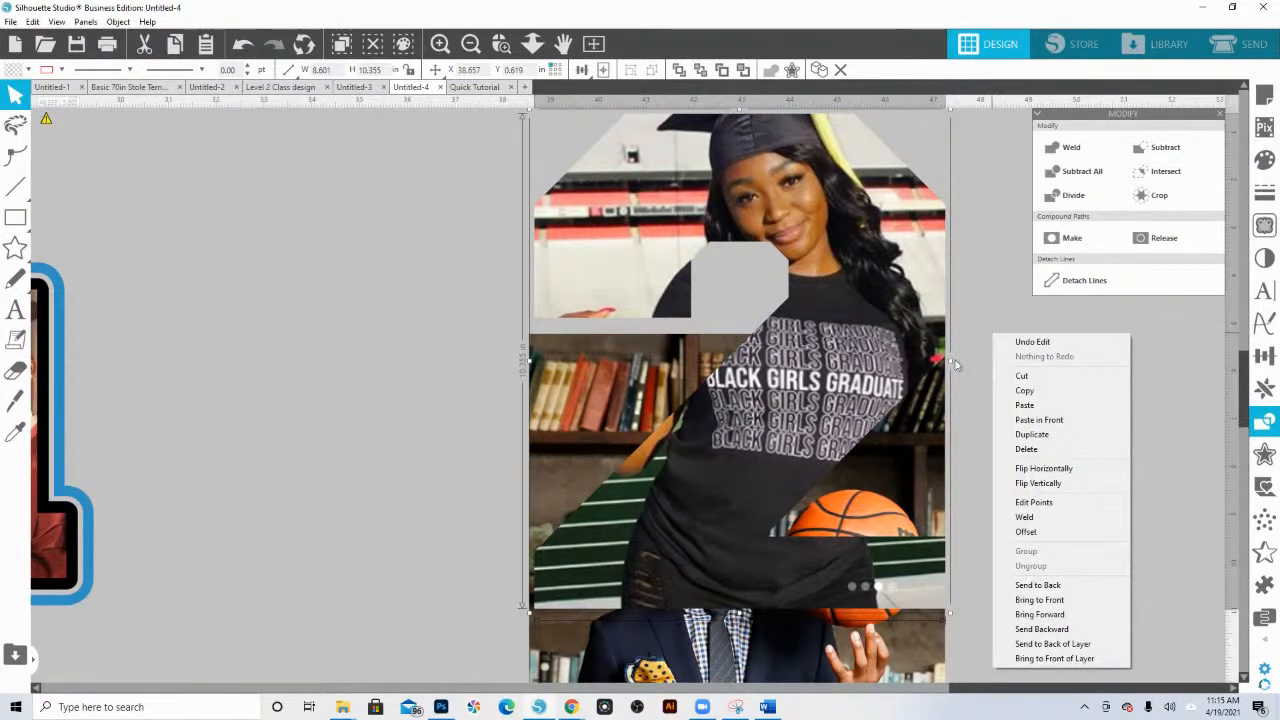
click(1022, 421)
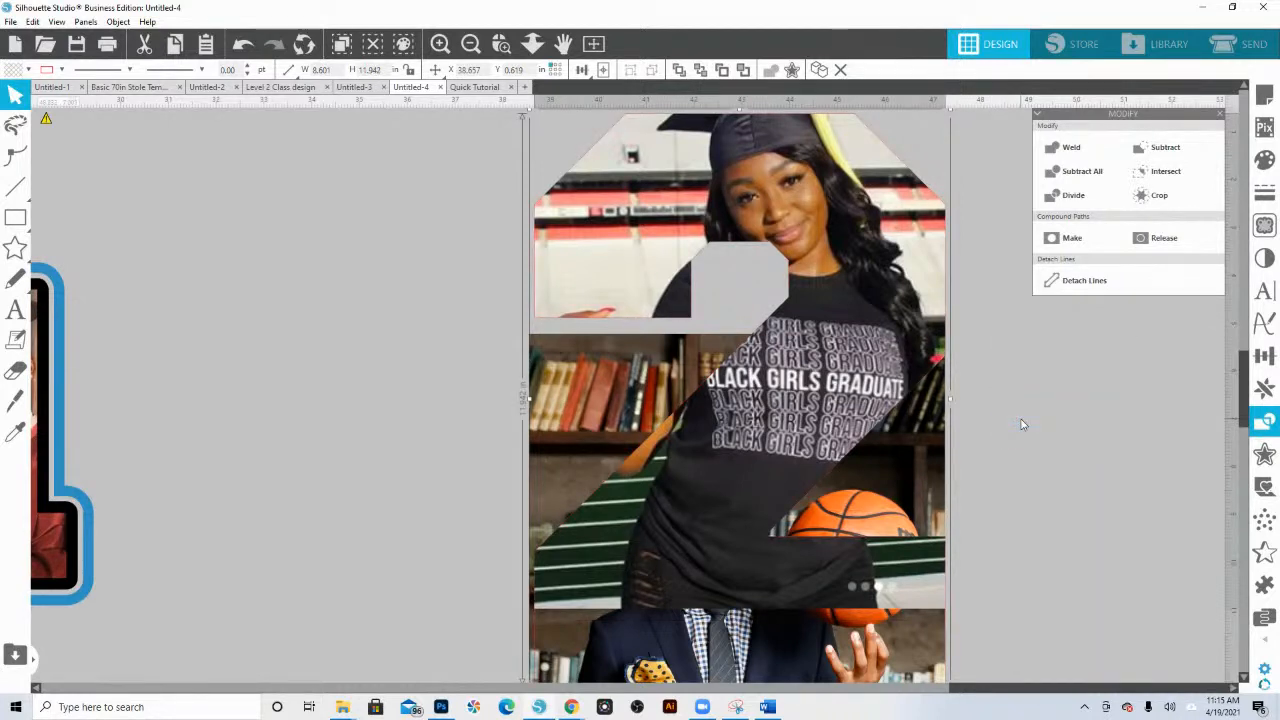
- Examine the base of the 2 where the cropped photo ends over the basketball photo
scroll(925, 500, down, 3)
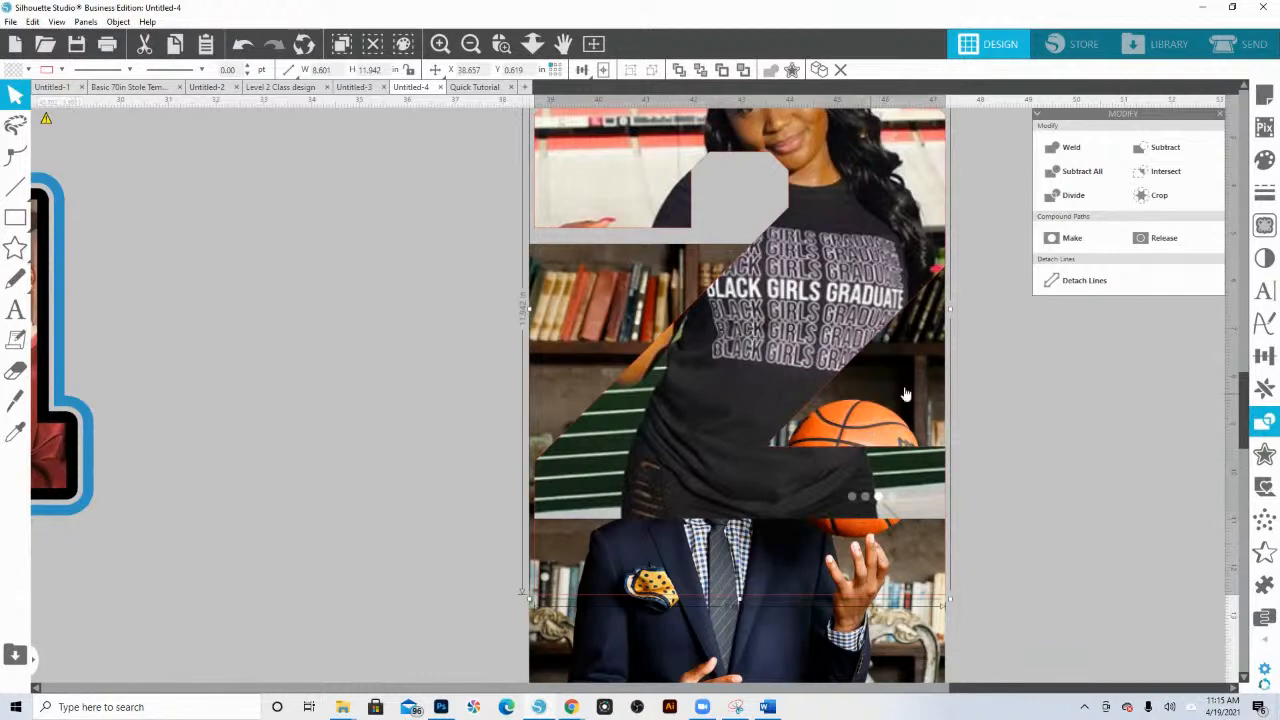
click(501, 43)
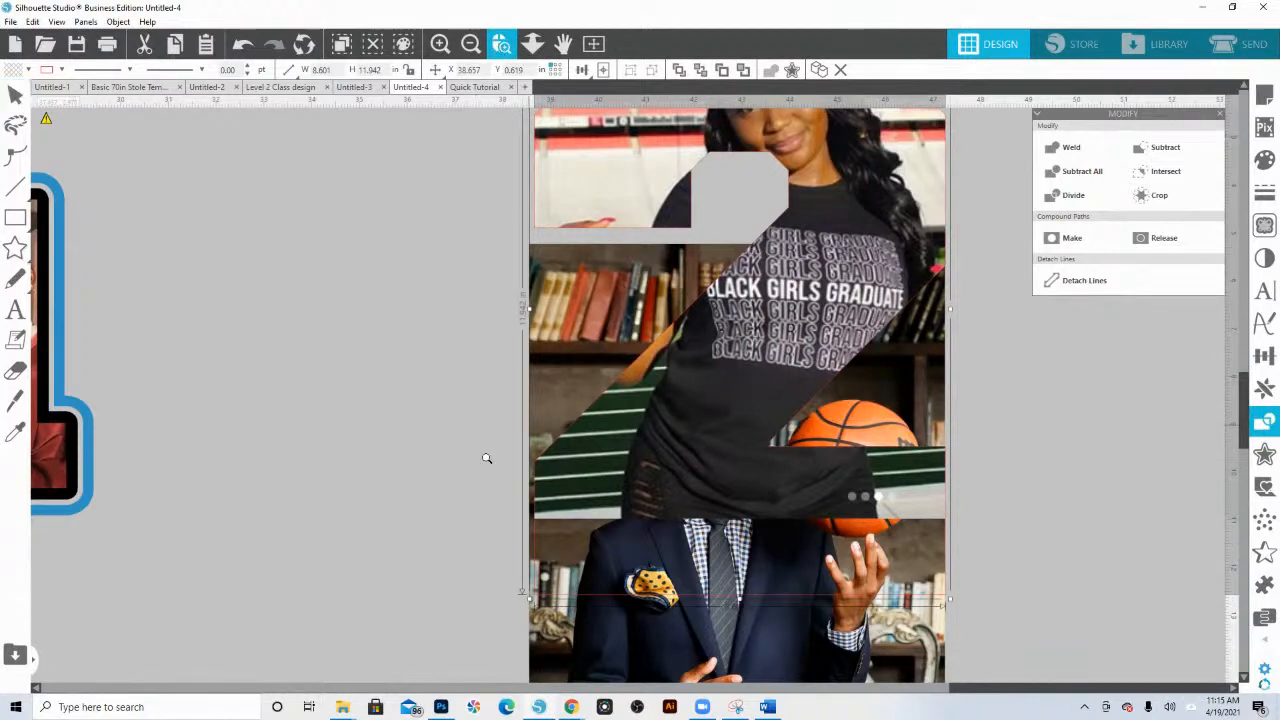
drag(1020, 655, 1020, 655)
scroll(903, 198, up, 3)
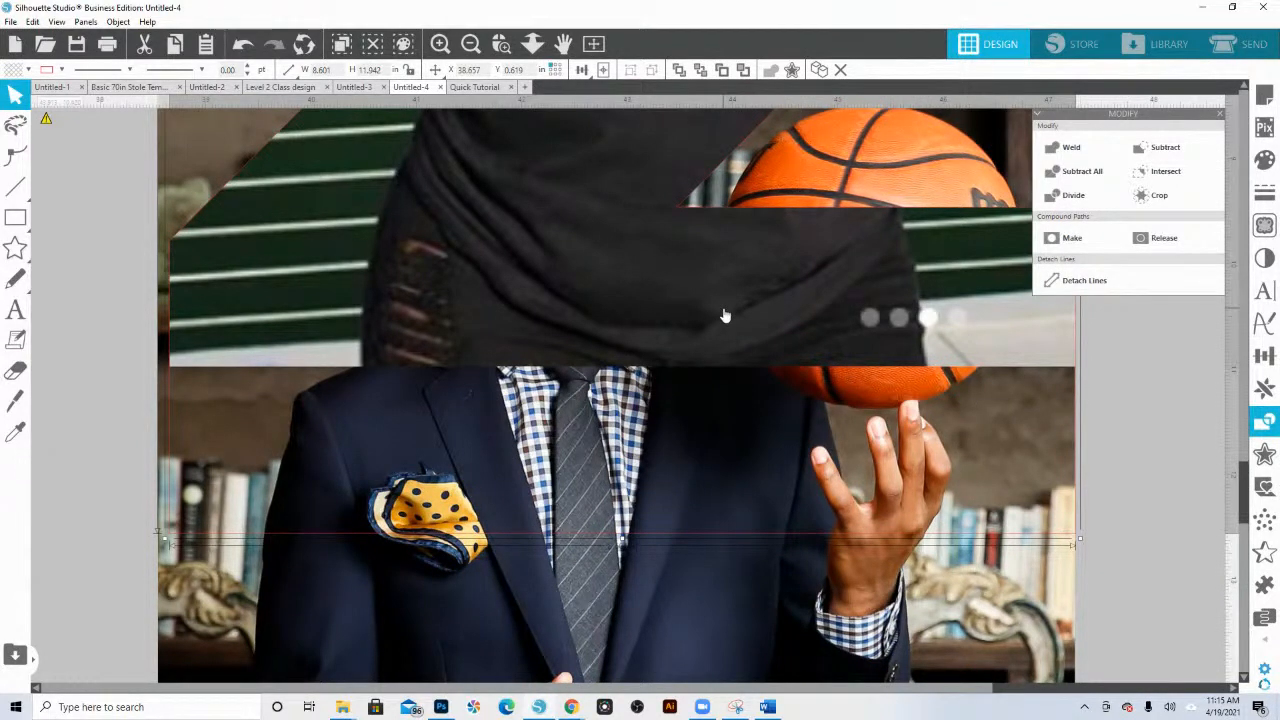
scroll(1022, 338, up, 1)
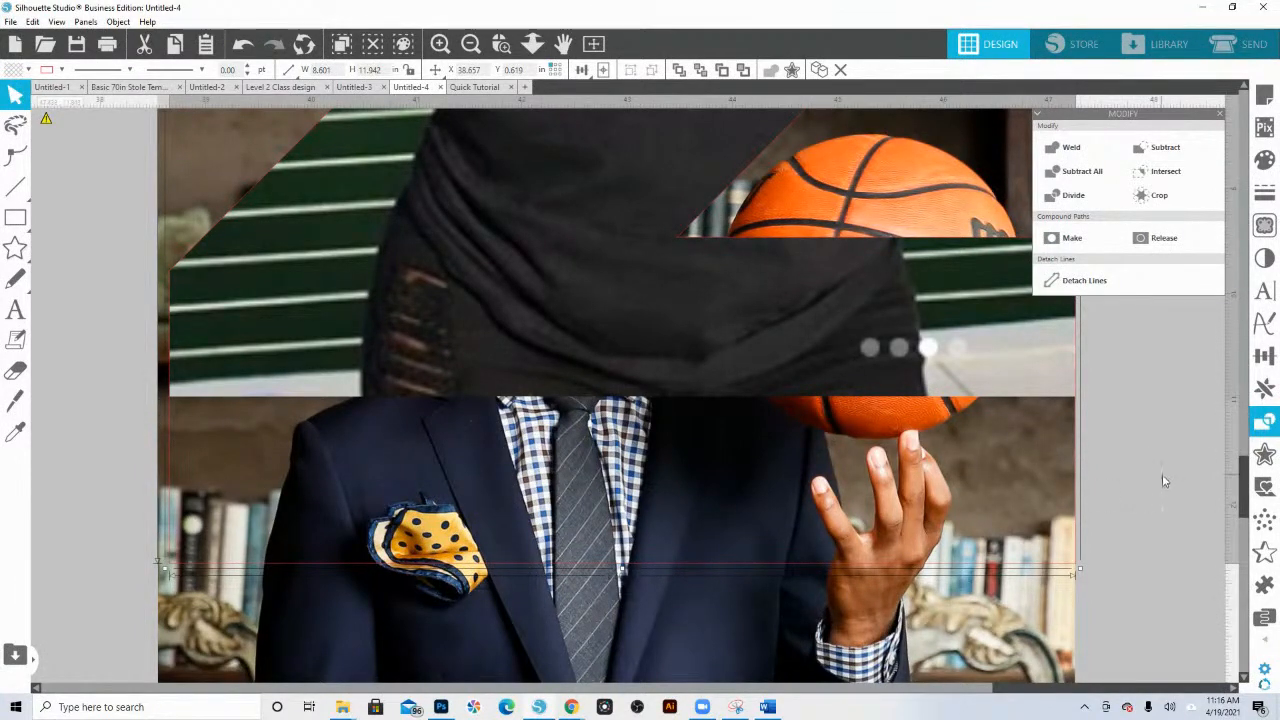
- Nudge the basketball photo slightly to the right to align it with the 2 outline
click(1155, 616)
click(1047, 626)
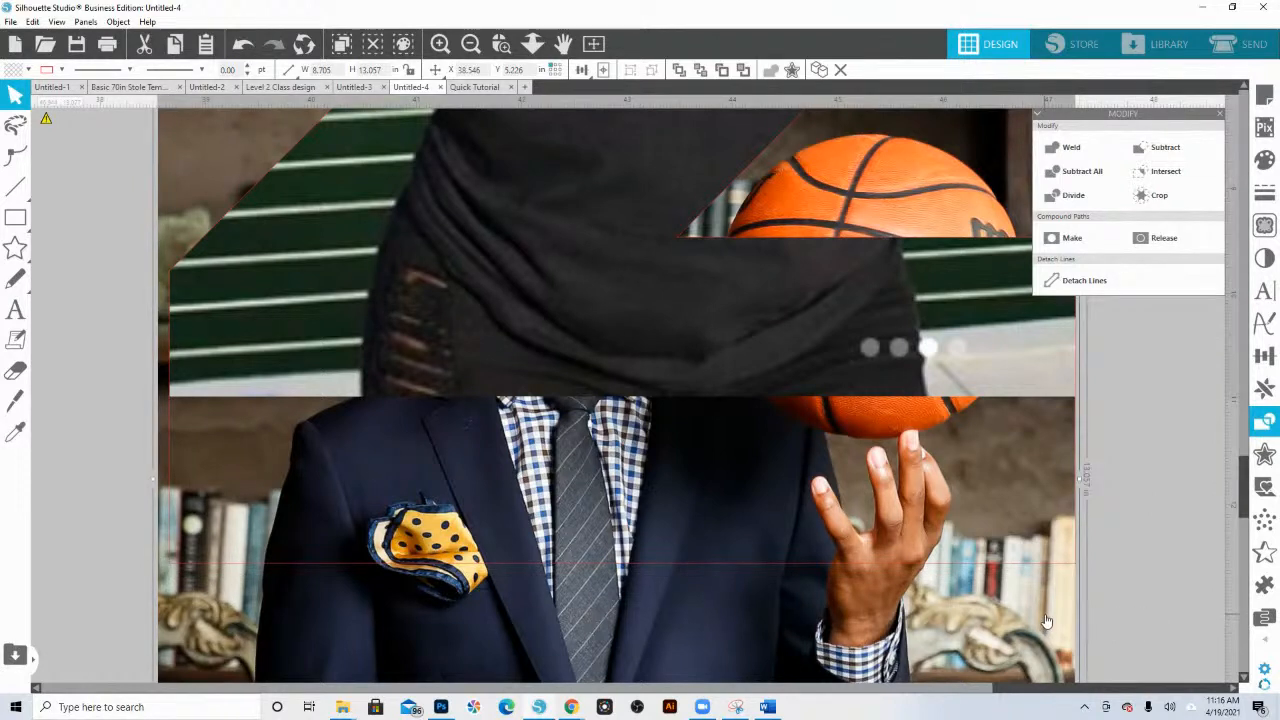
key(Right)
key(Right)
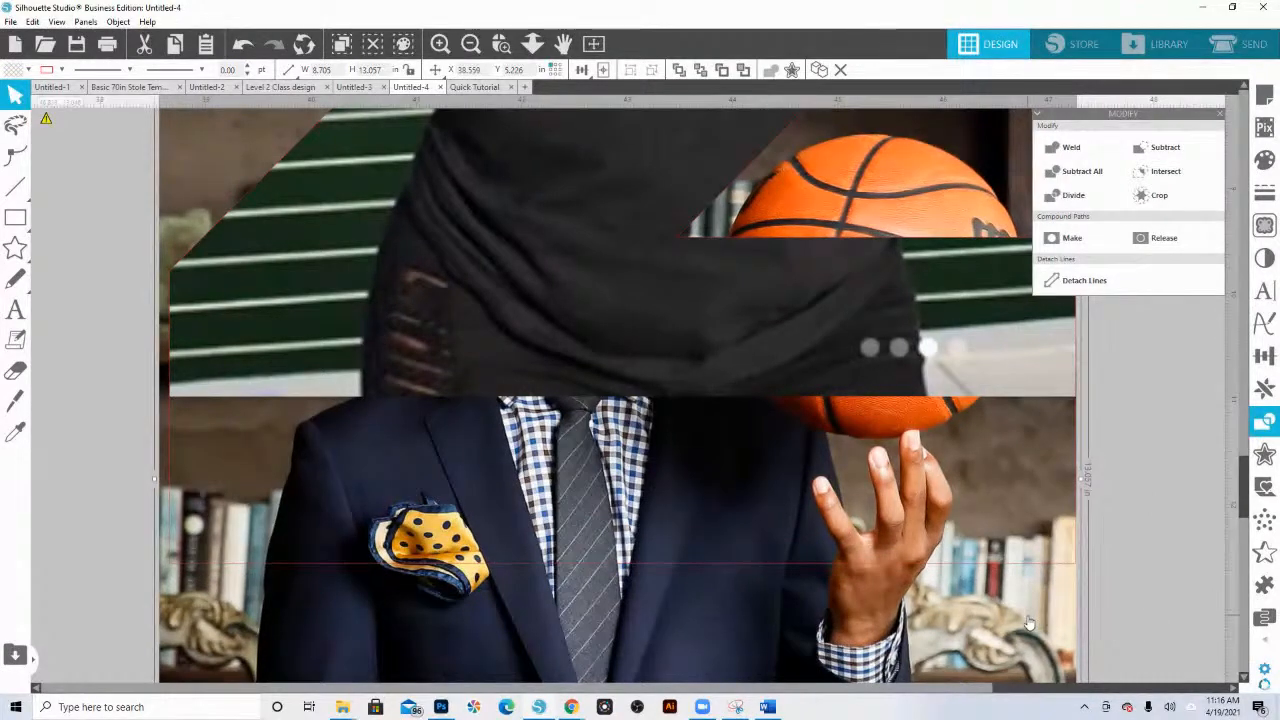
click(1133, 538)
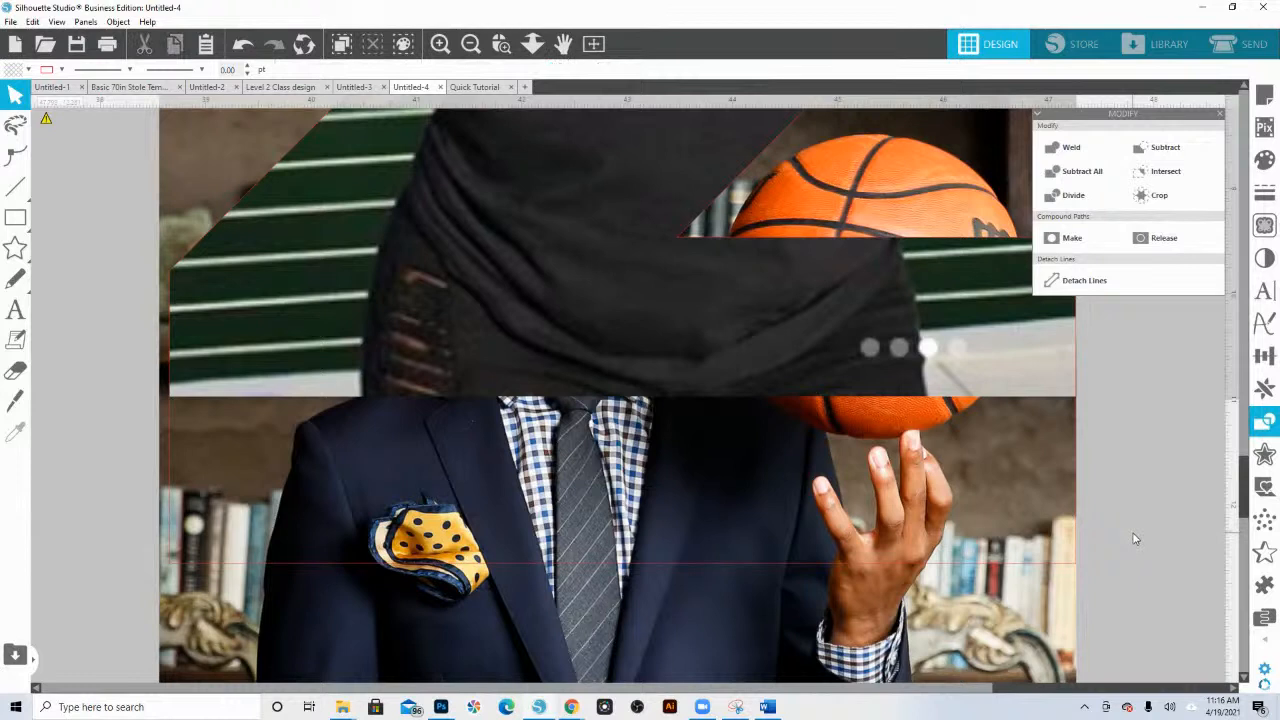
- Crop the basketball photo to the shape of the pasted 2 outline
click(1077, 528)
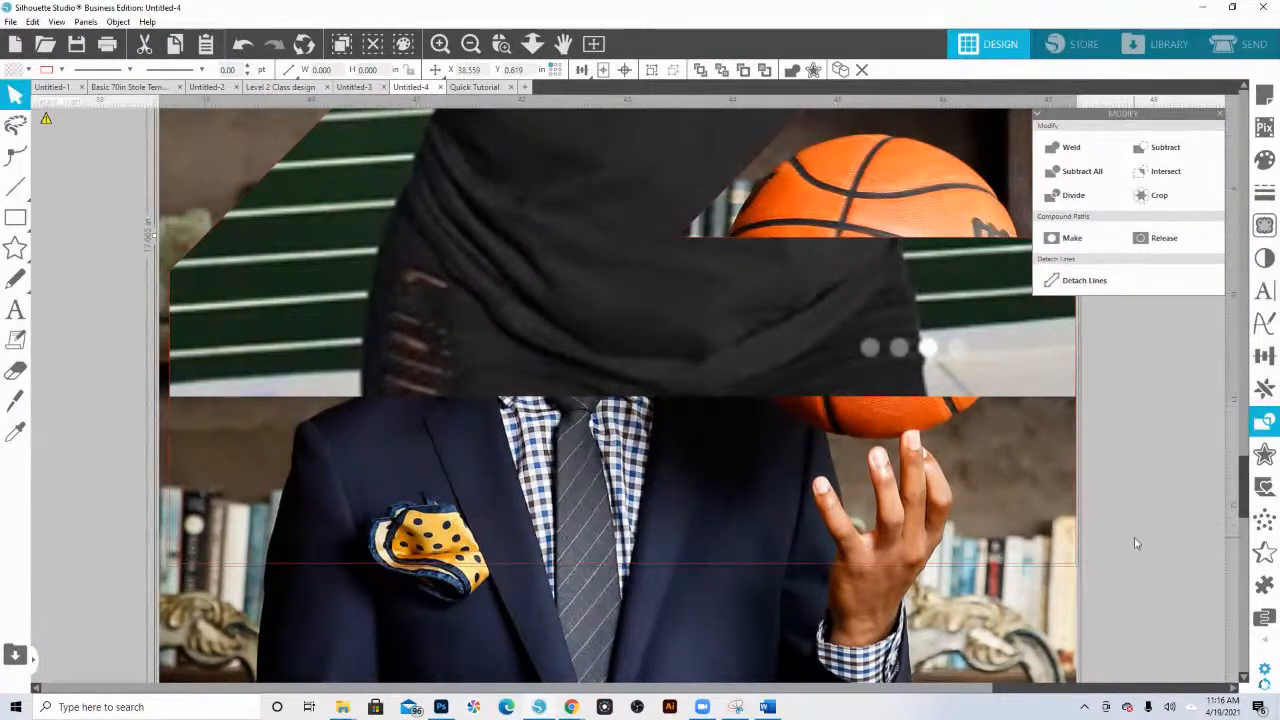
click(1104, 468)
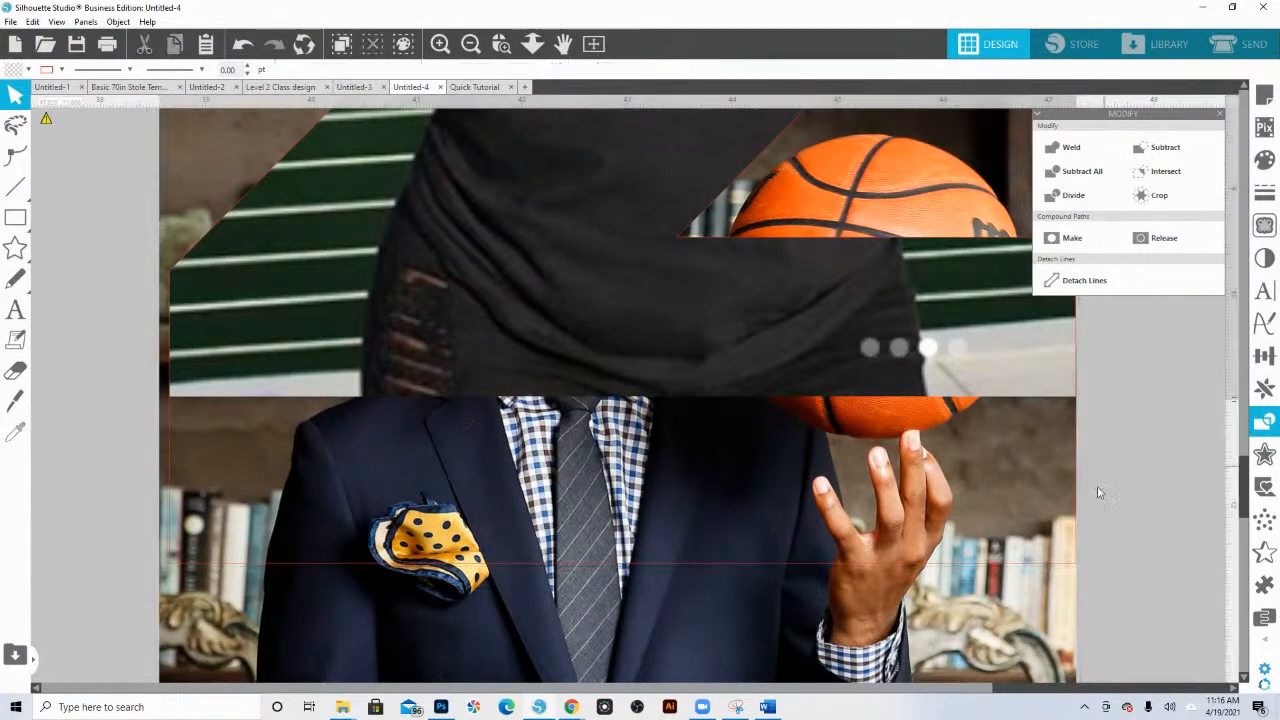
click(974, 525)
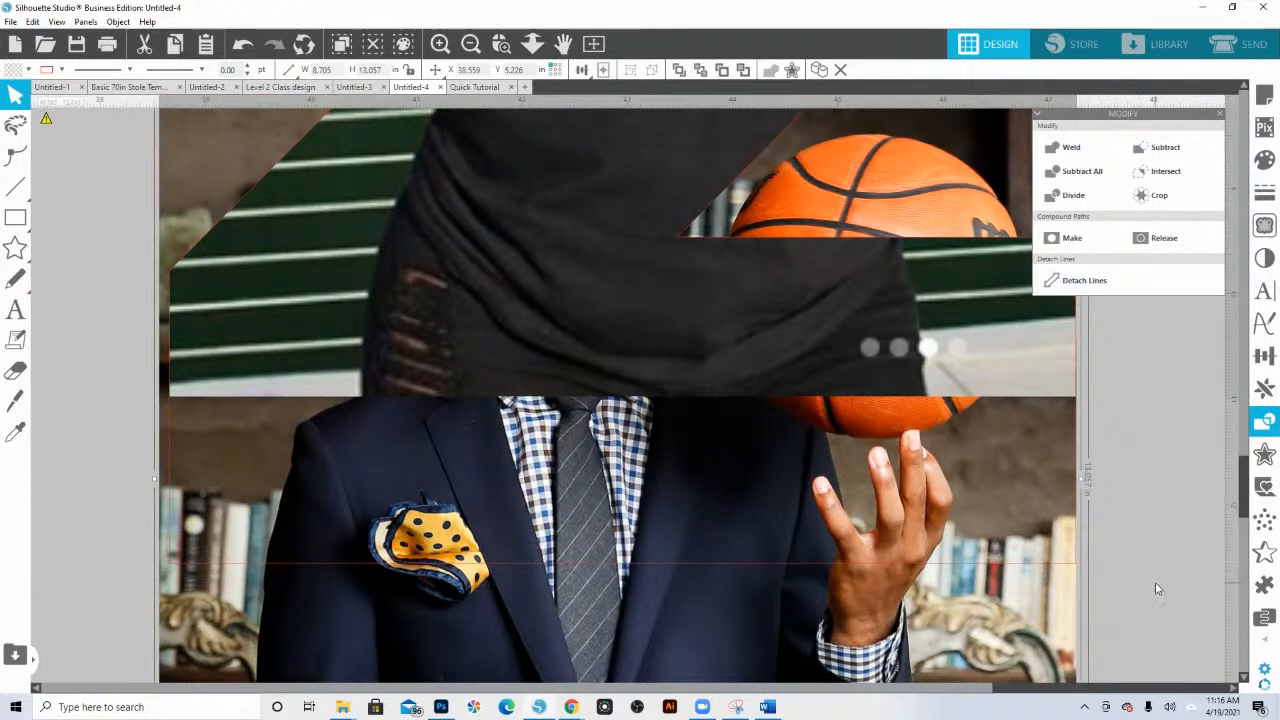
click(1076, 568)
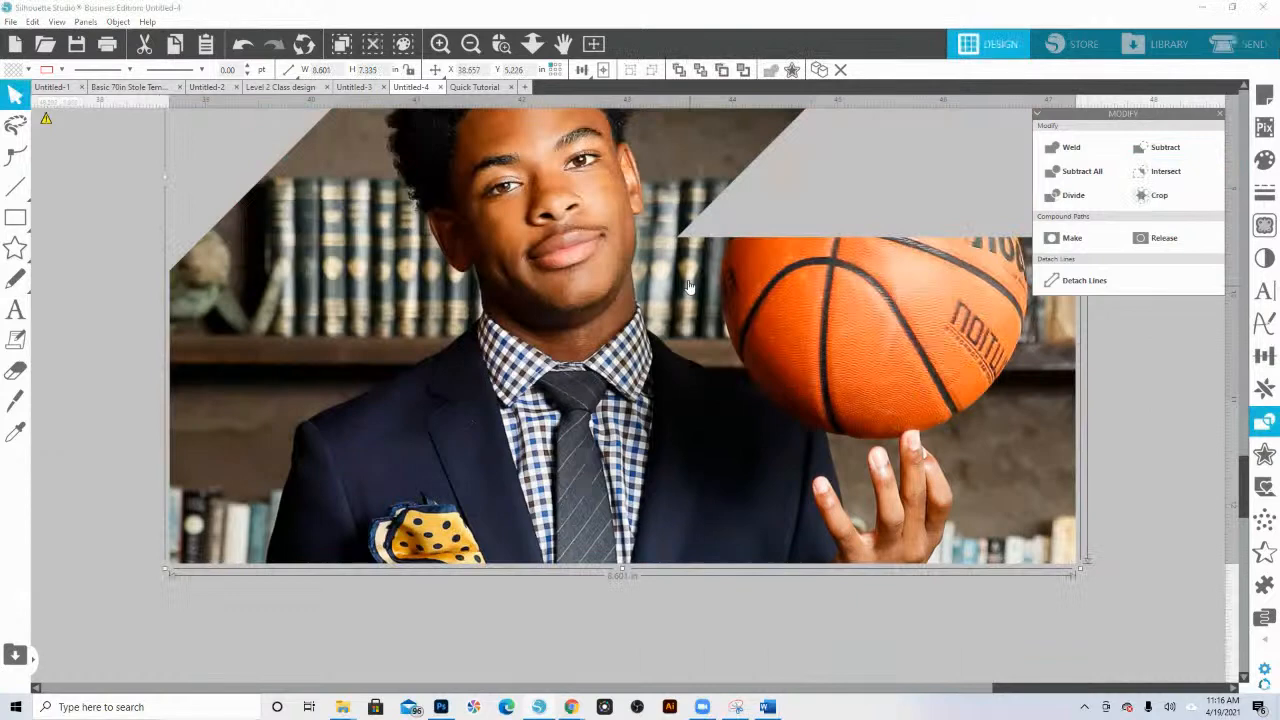
- Undo the crop of the basketball photo
click(532, 43)
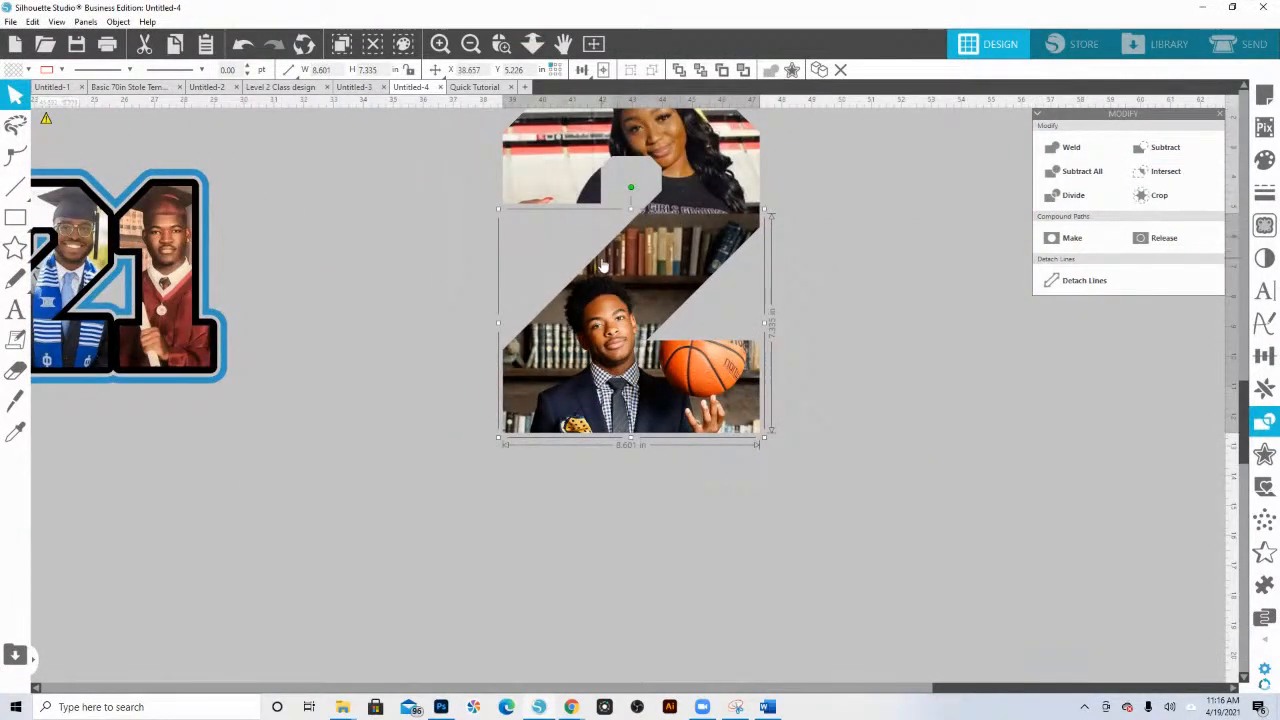
key(i)
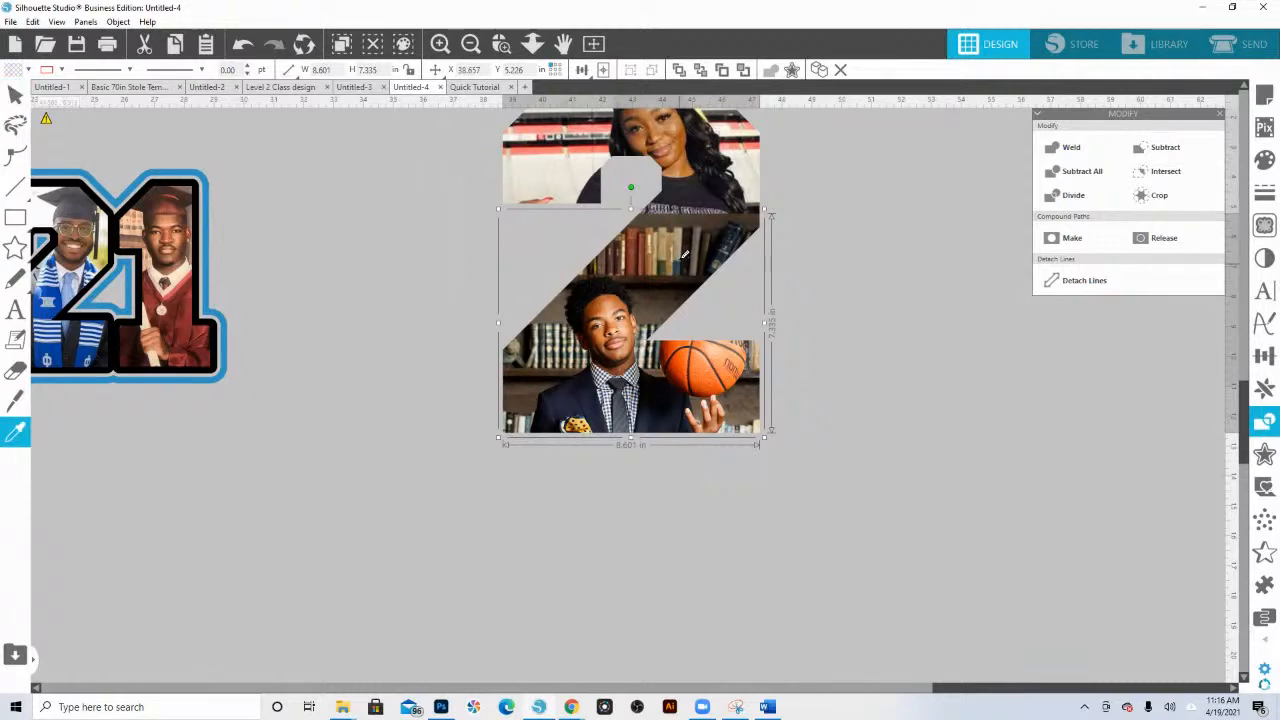
key(ctrl+z)
key(ctrl+z)
click(531, 48)
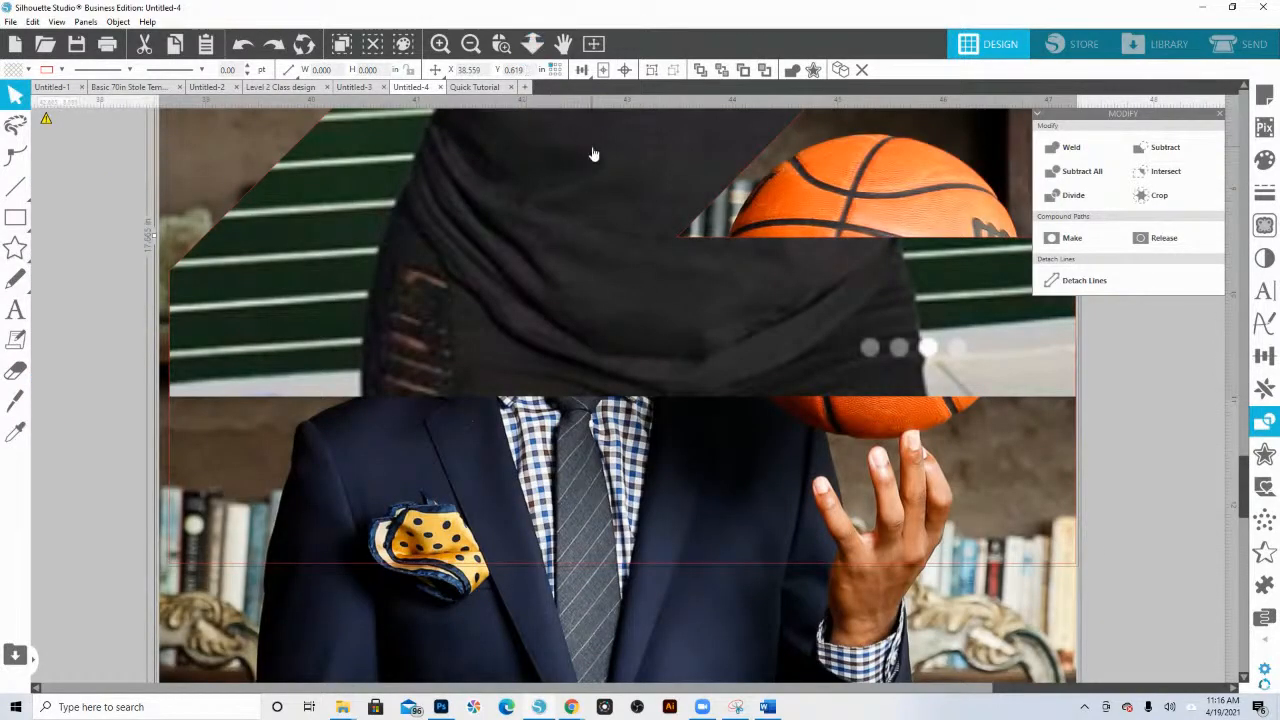
- Move the basketball photo straight down beneath the lower part of the 2, to a Y position of about 6.97 in
click(531, 44)
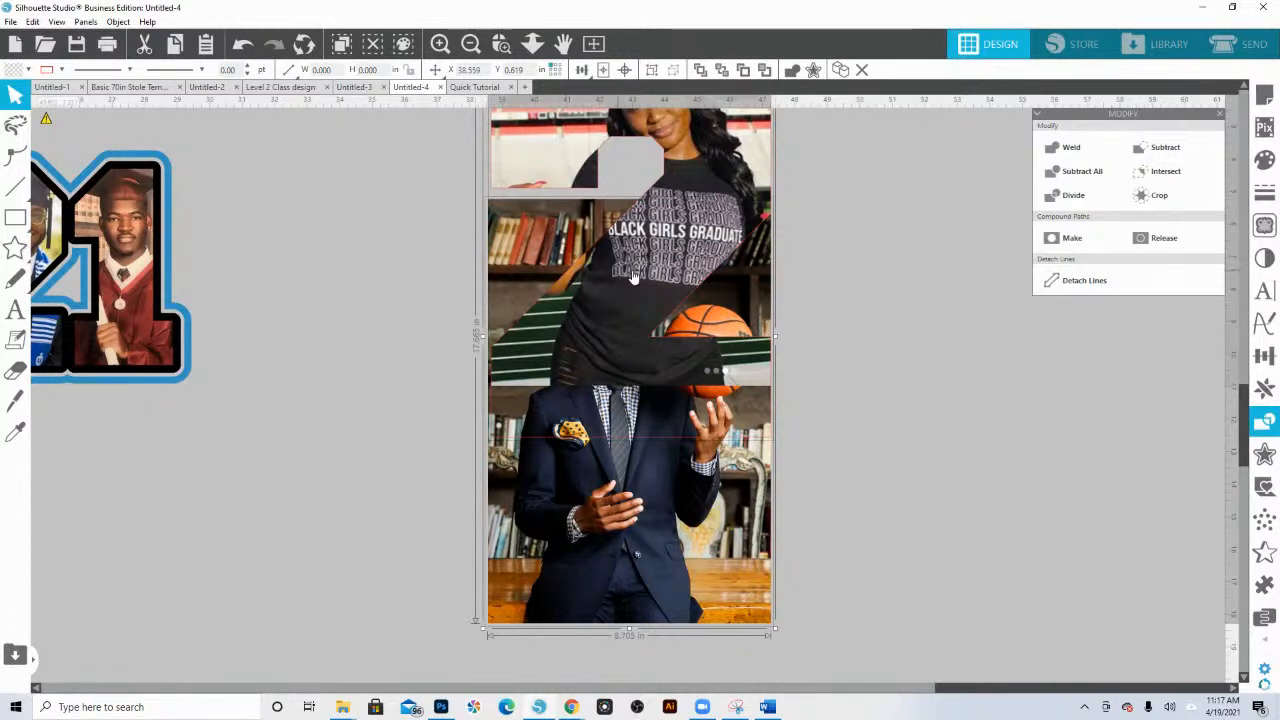
click(752, 313)
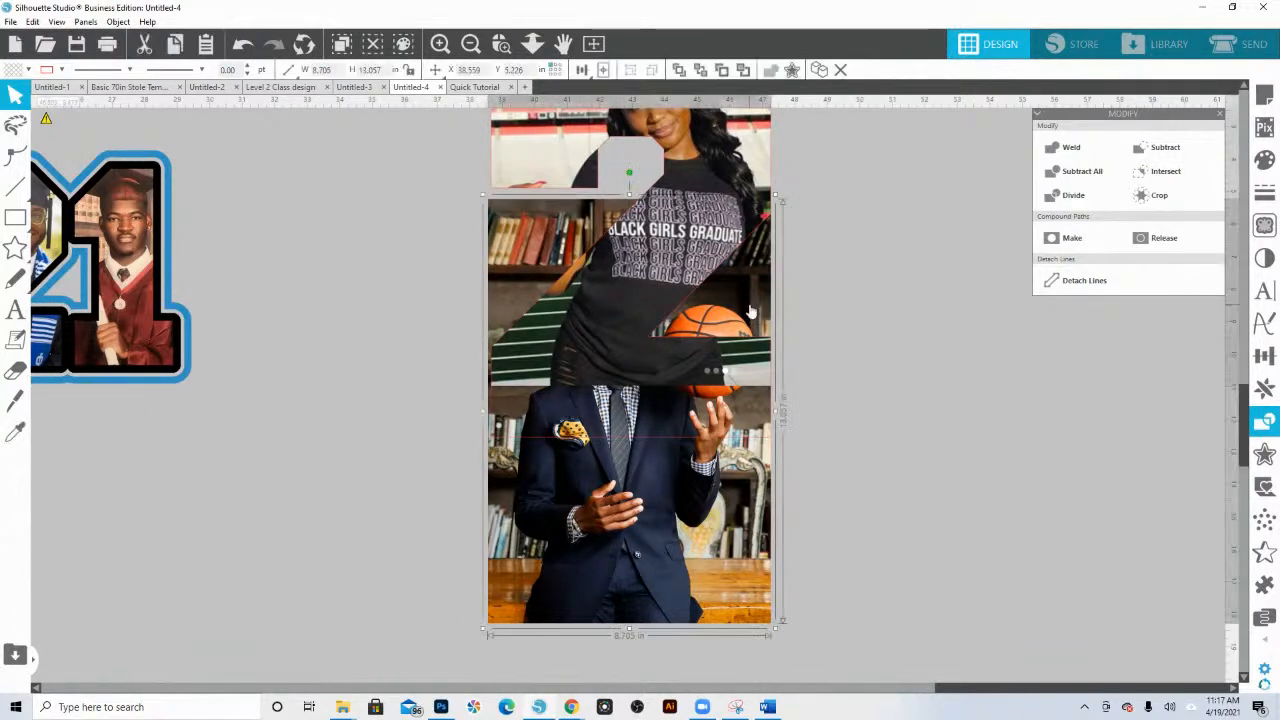
key(Down)
key(Down)
key(Down)
key(Down)
key(Down)
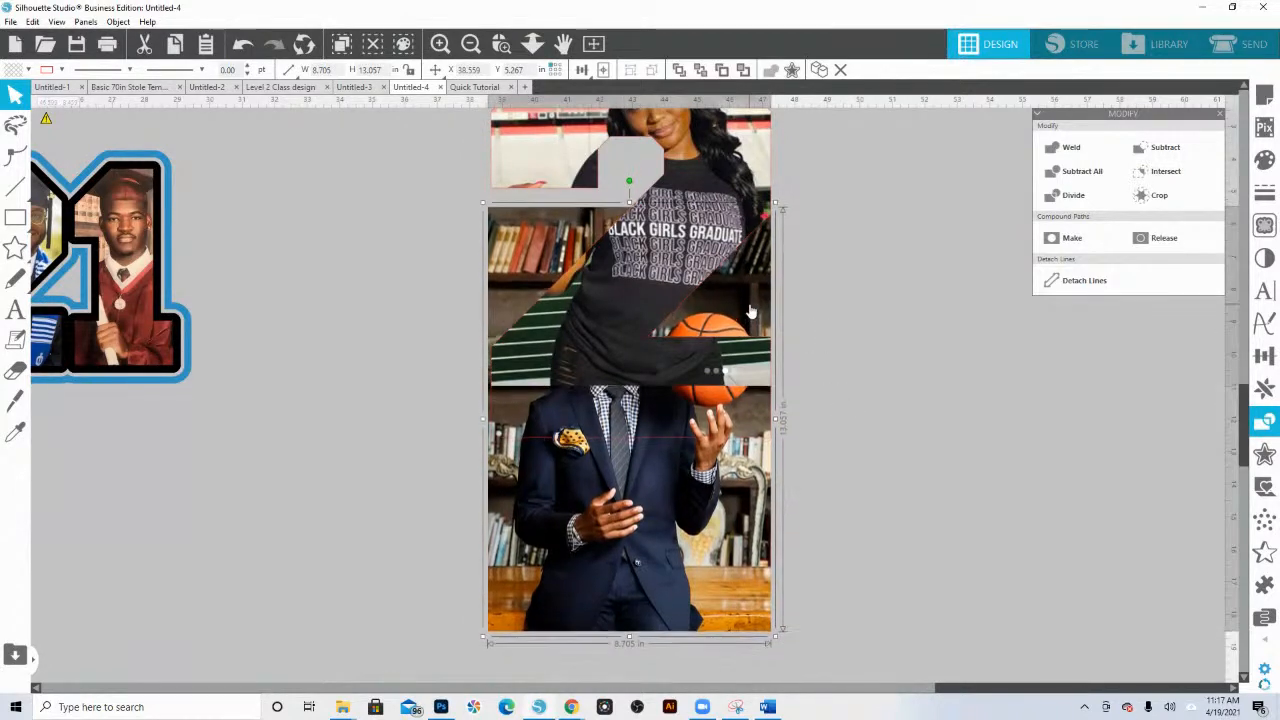
key(Down)
key(Down)
key(Down)
key(Down)
key(Down)
key(Down)
key(Down)
key(Down)
key(Down)
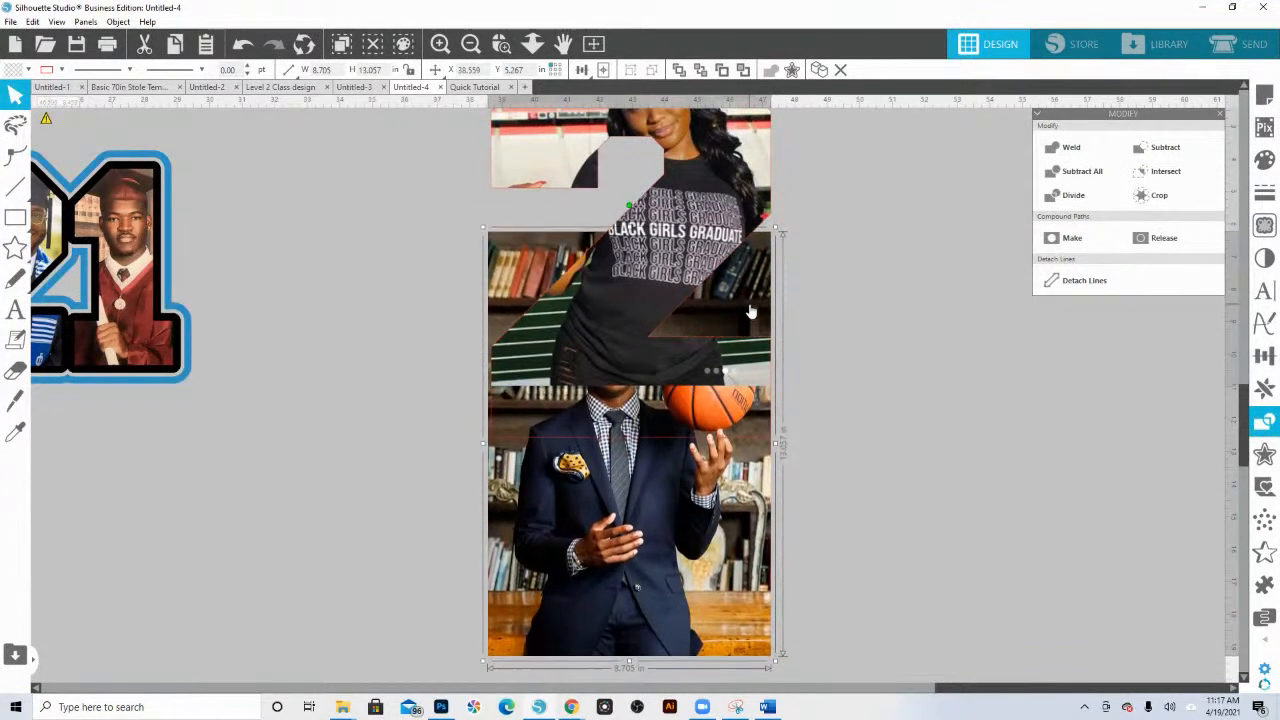
key(Down)
key(Down)
key(Down)
key(Down)
key(Down)
key(Down)
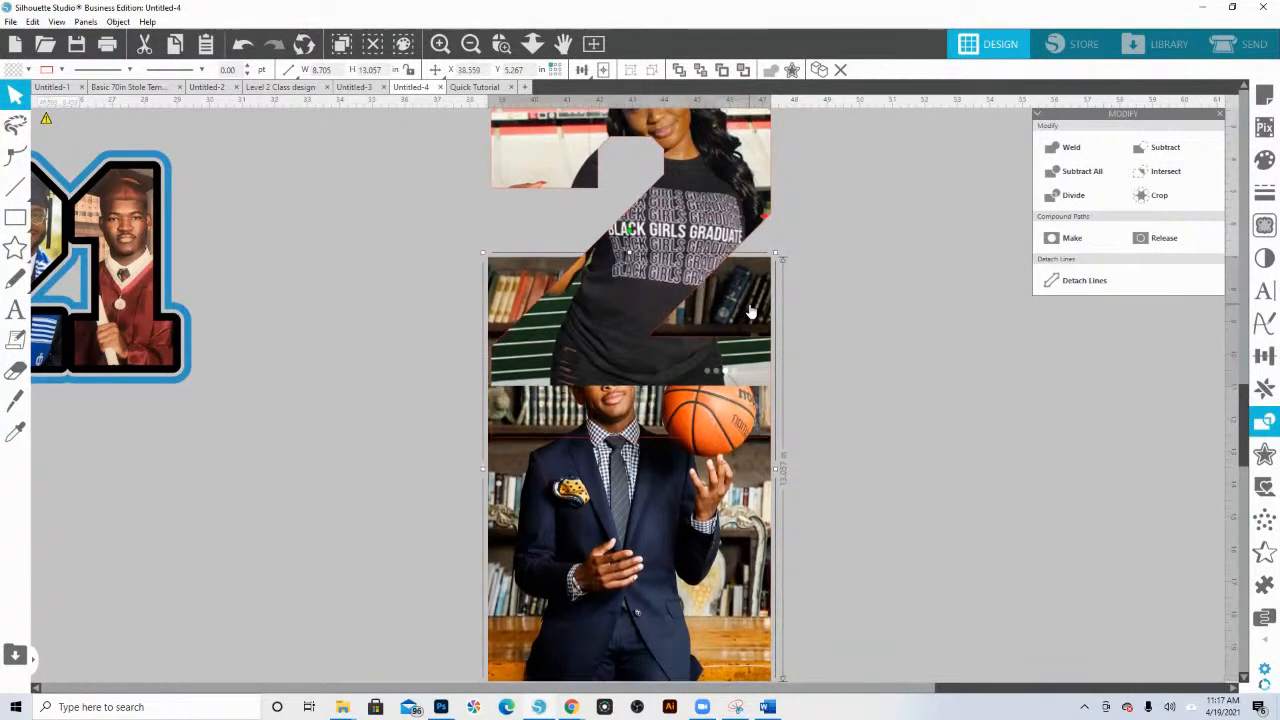
key(Down)
key(Up)
key(Up)
key(Up)
key(Up)
key(Up)
key(Up)
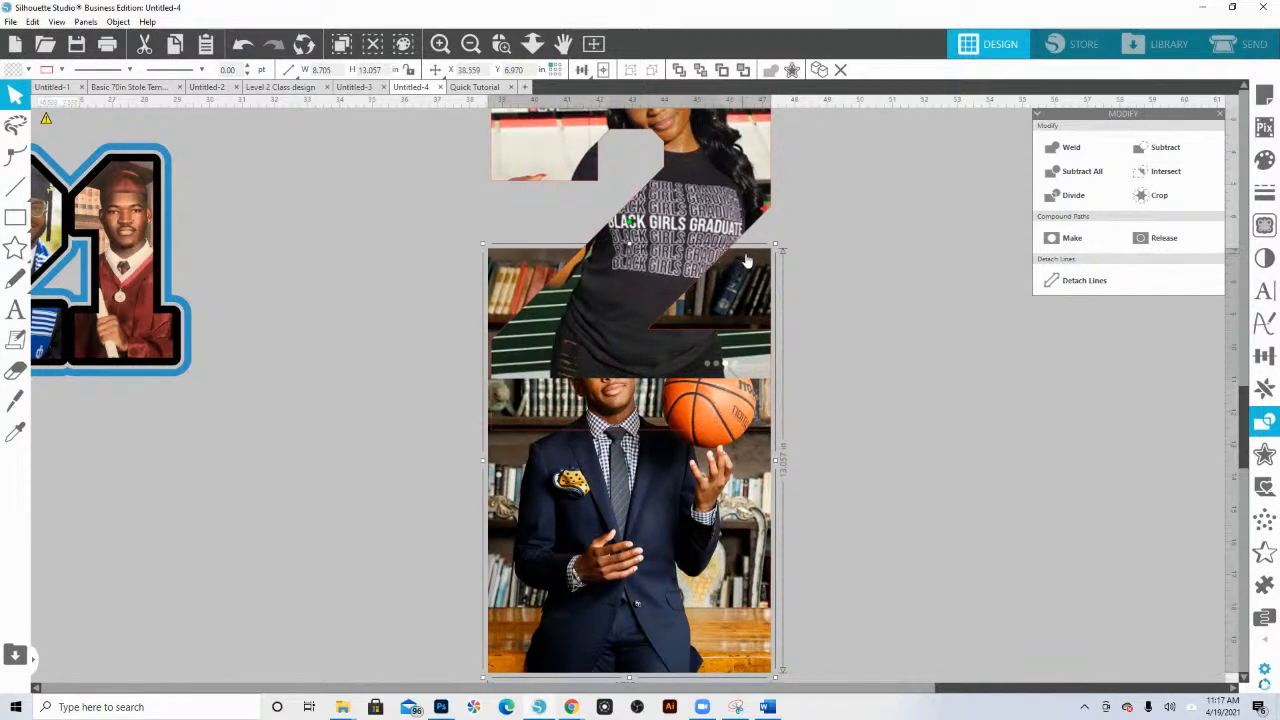
- Crop the lowered basketball photo with the 2 outline so it fills the lower part of the digit
drag(888, 471, 745, 428)
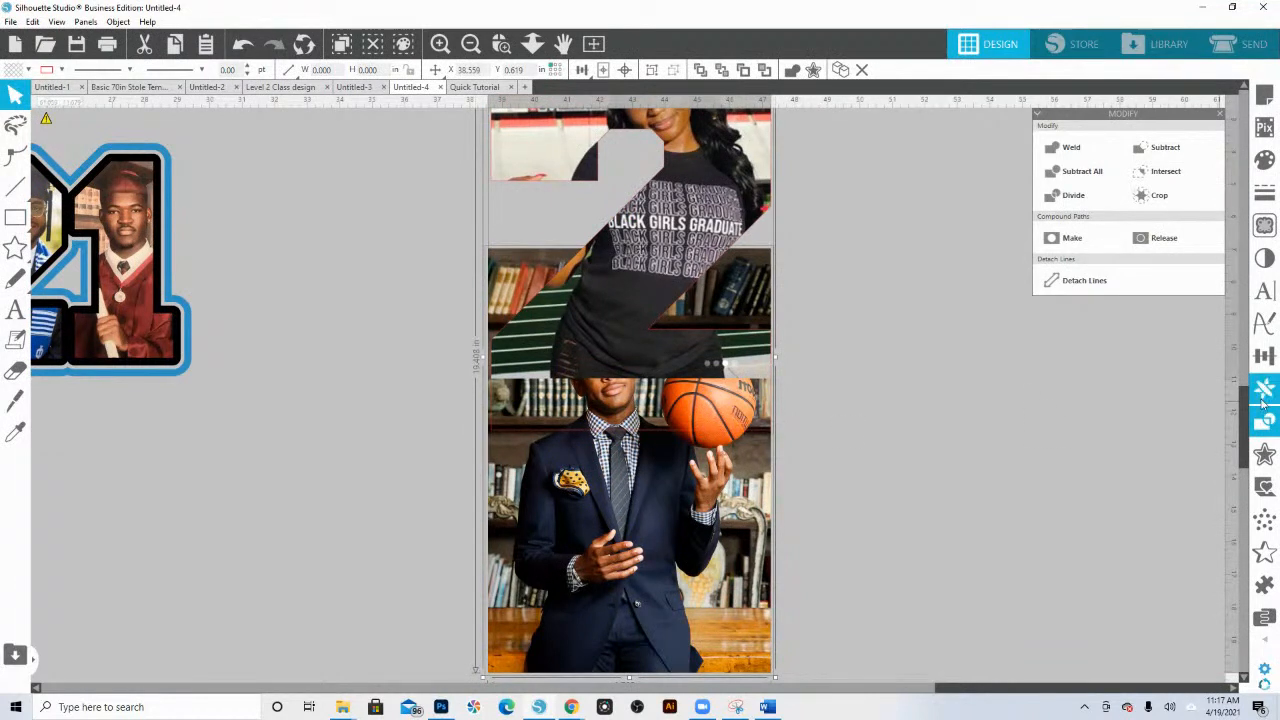
click(1158, 195)
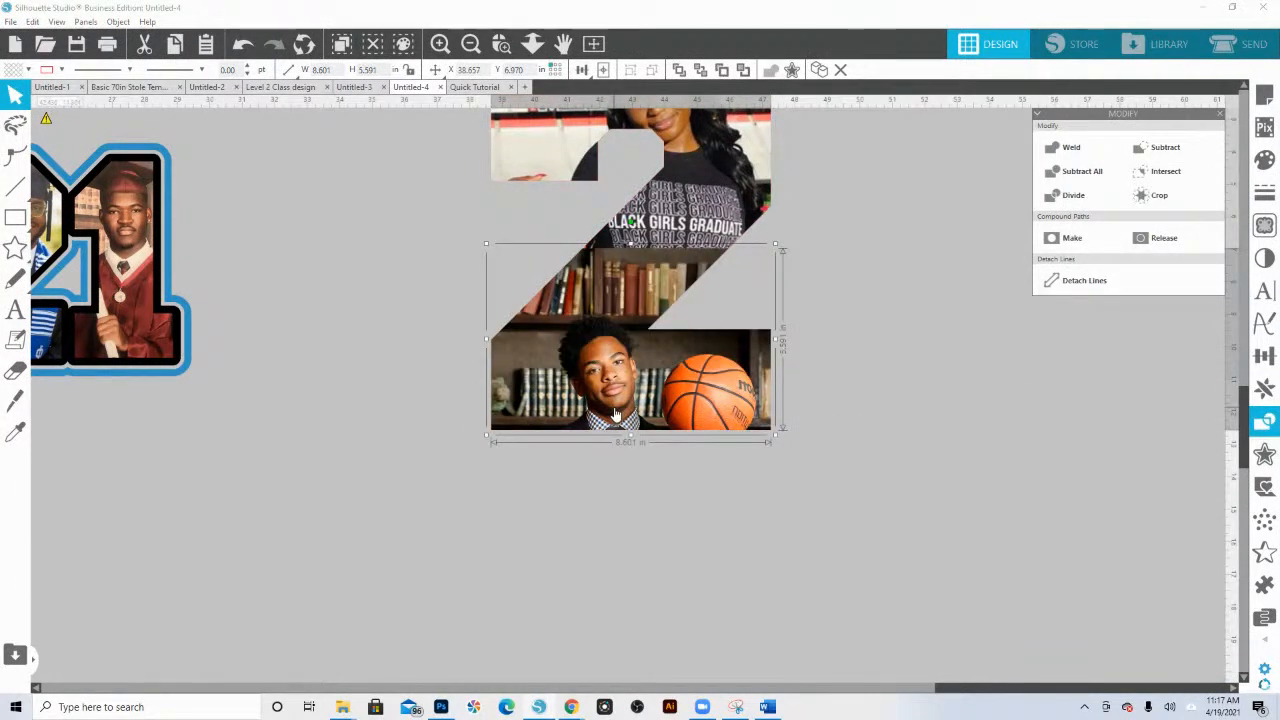
click(502, 44)
drag(411, 146, 900, 539)
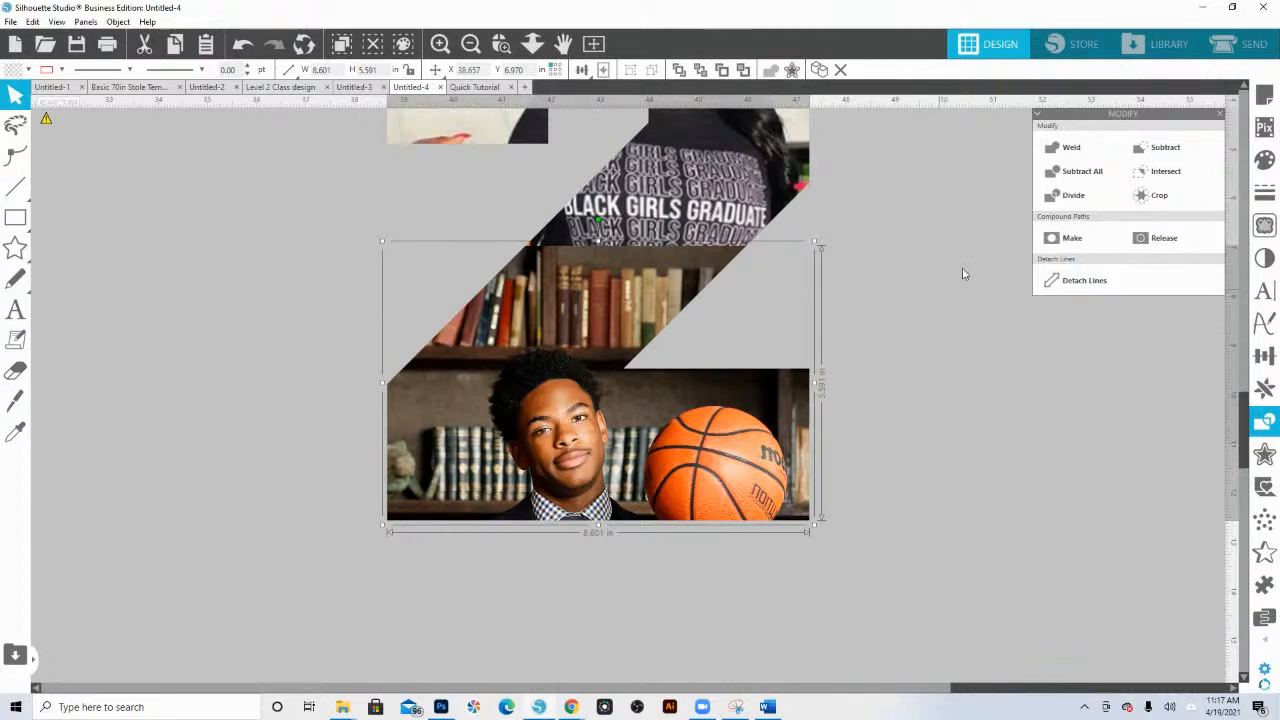
- Try shifting the cropped basketball photo piece slightly to the left and undo the move
scroll(716, 283, up, 3)
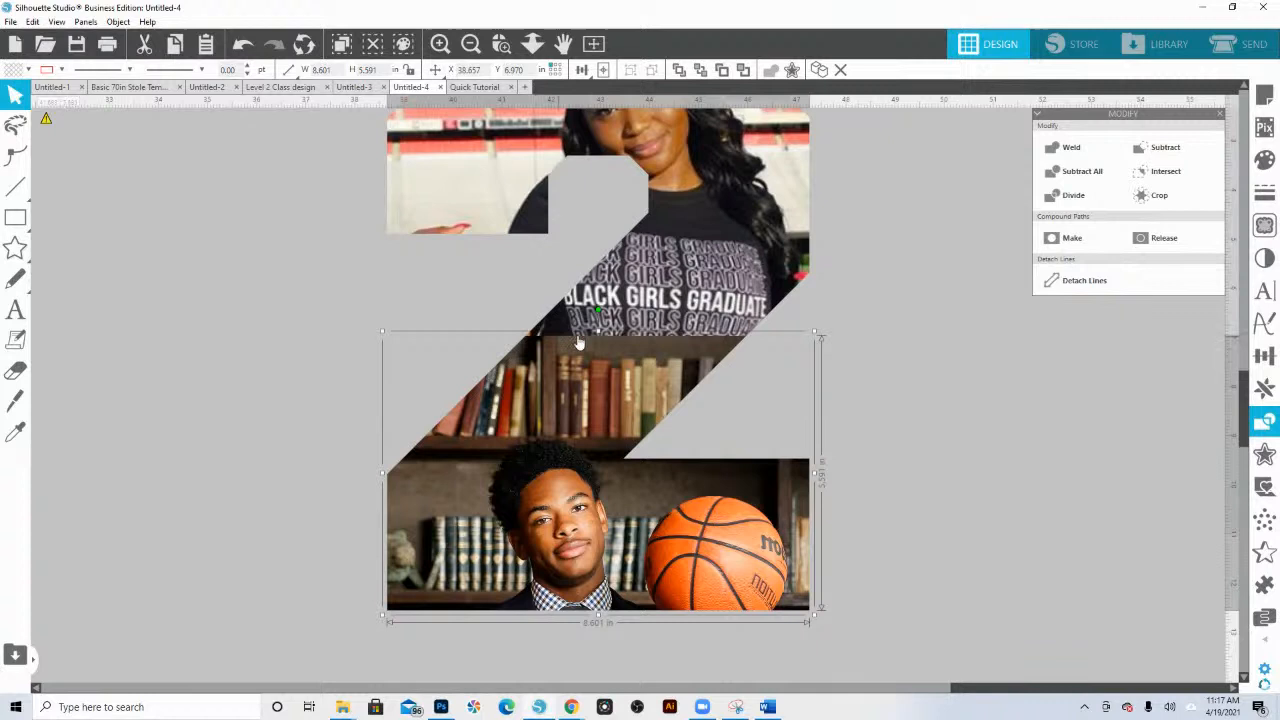
drag(548, 345, 540, 345)
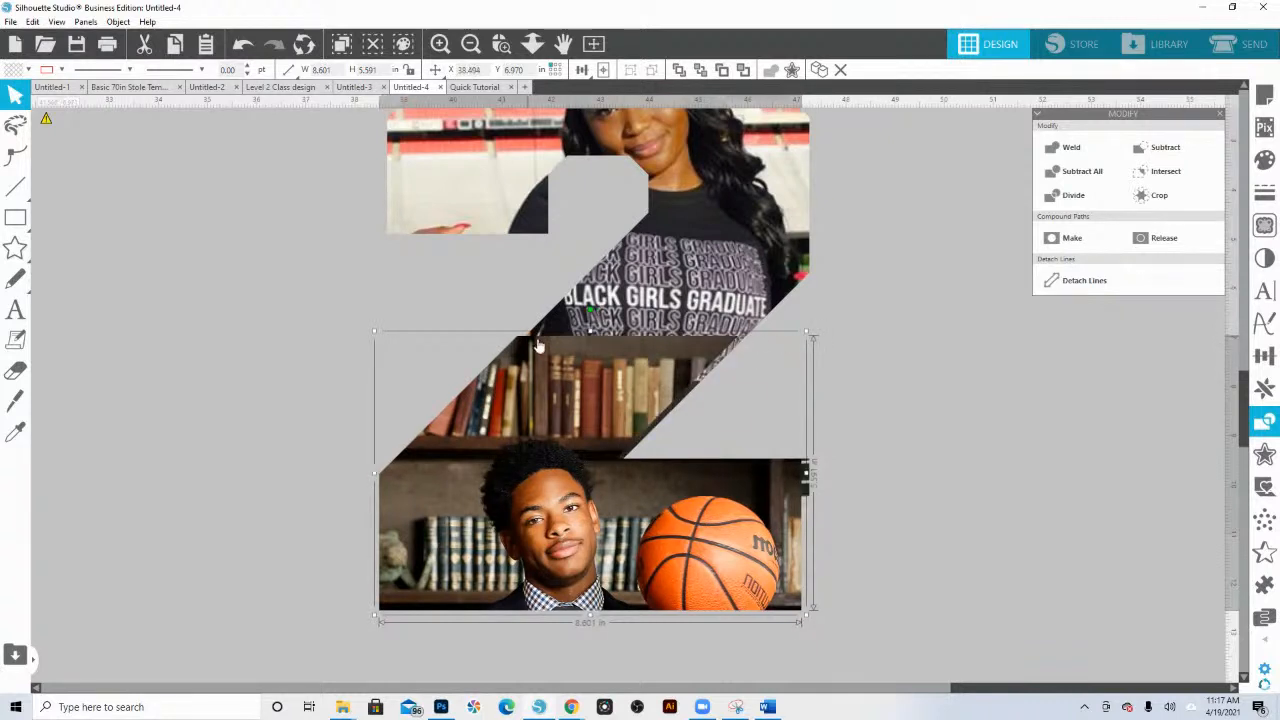
key(ctrl+z)
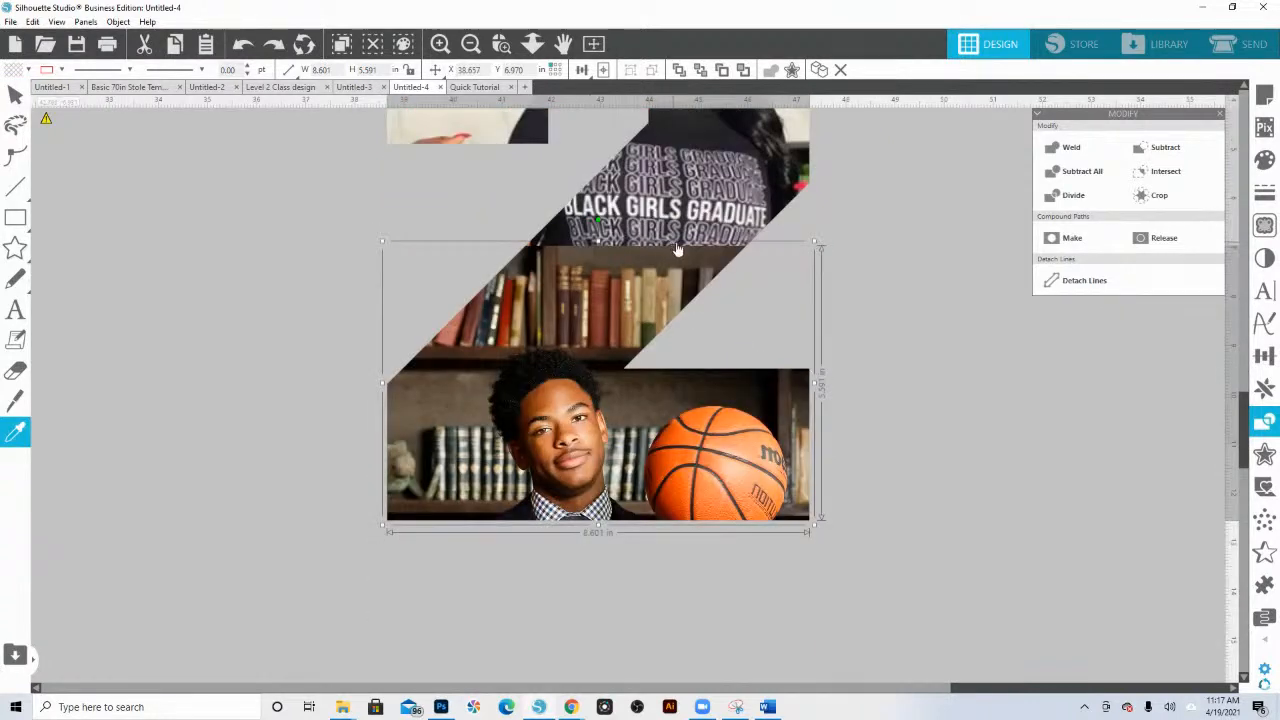
- Pan the pattern fill of the cropped basketball photo upward so the graduate's face sits higher within the lower piece
drag(559, 300, 558, 301)
click(558, 301)
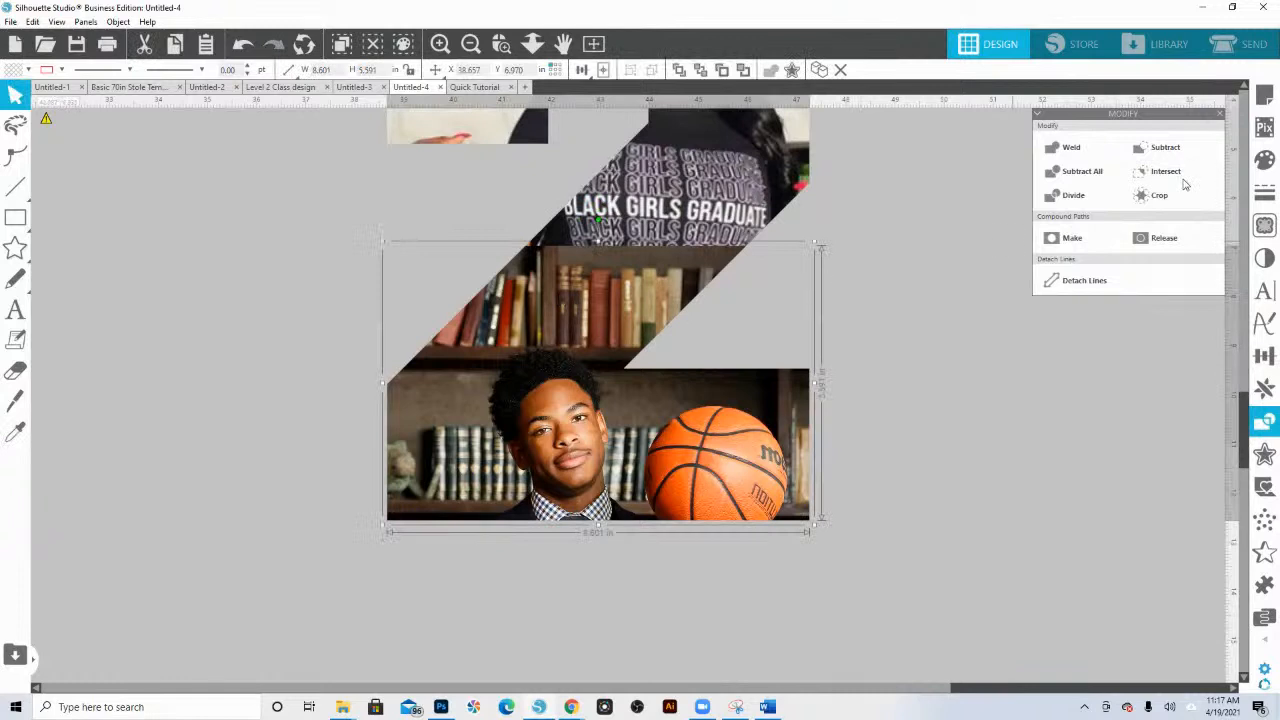
click(1264, 160)
click(1038, 361)
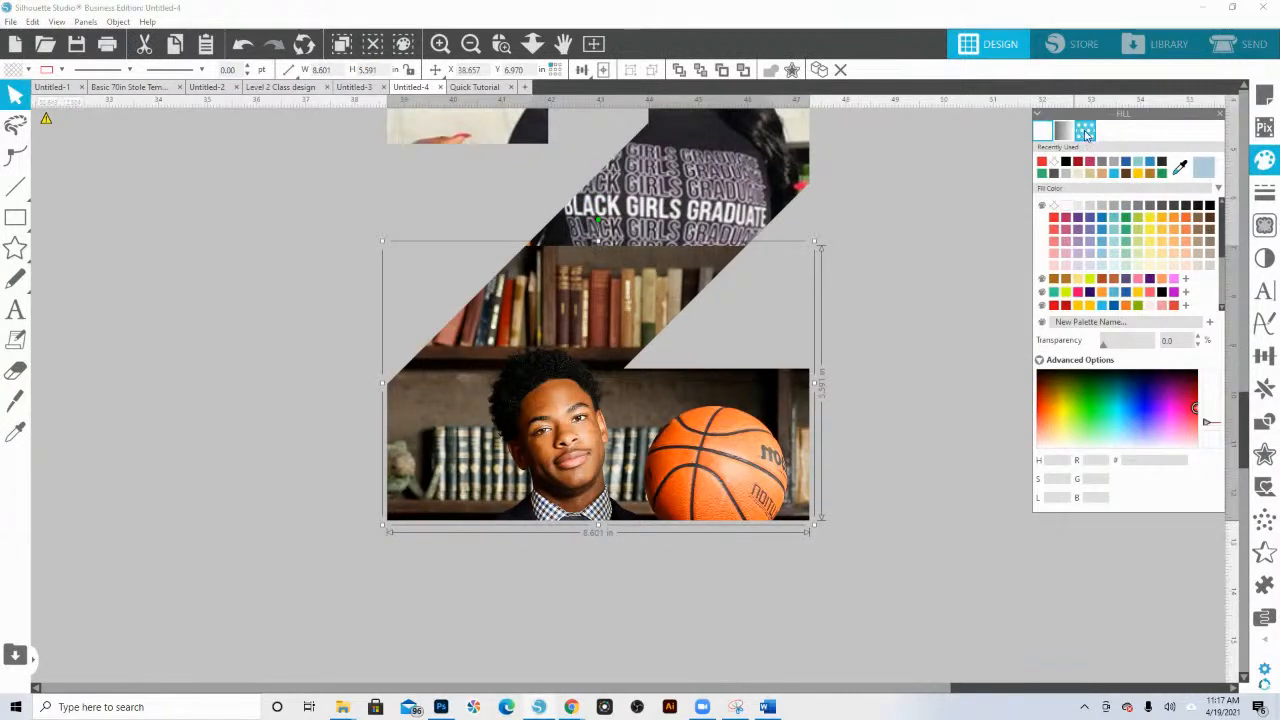
click(1085, 130)
click(1057, 520)
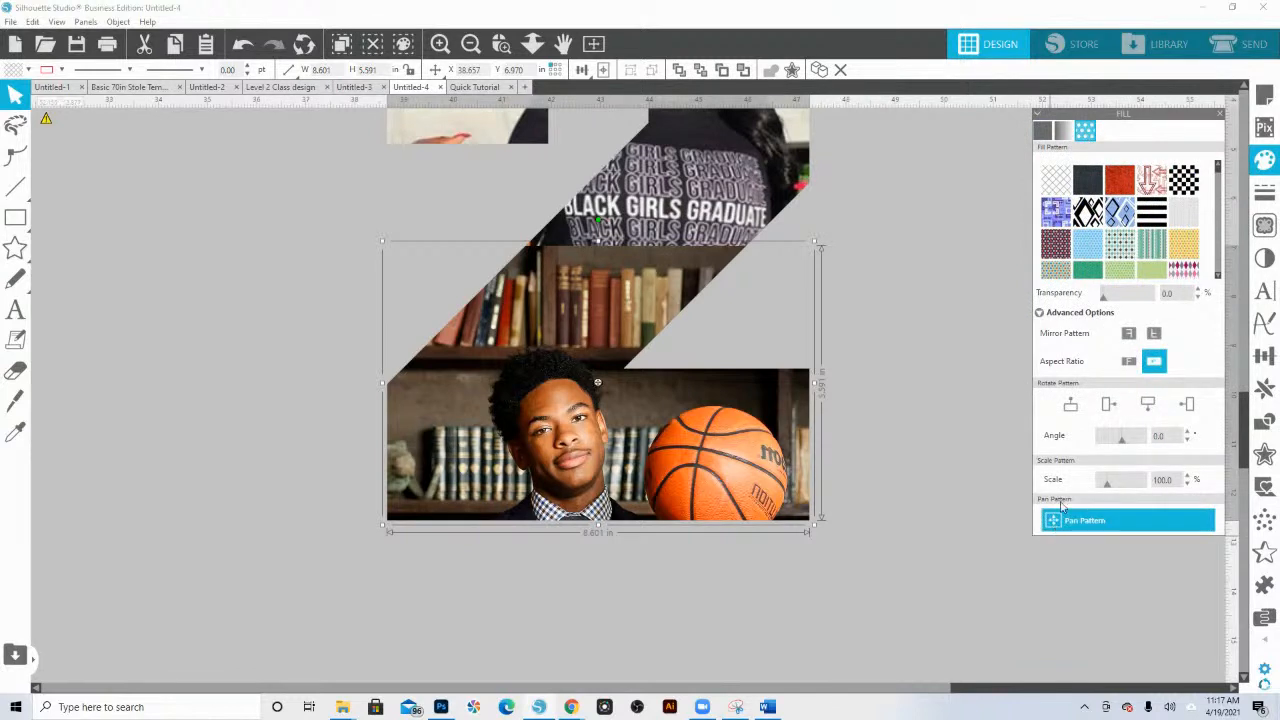
drag(597, 384, 597, 288)
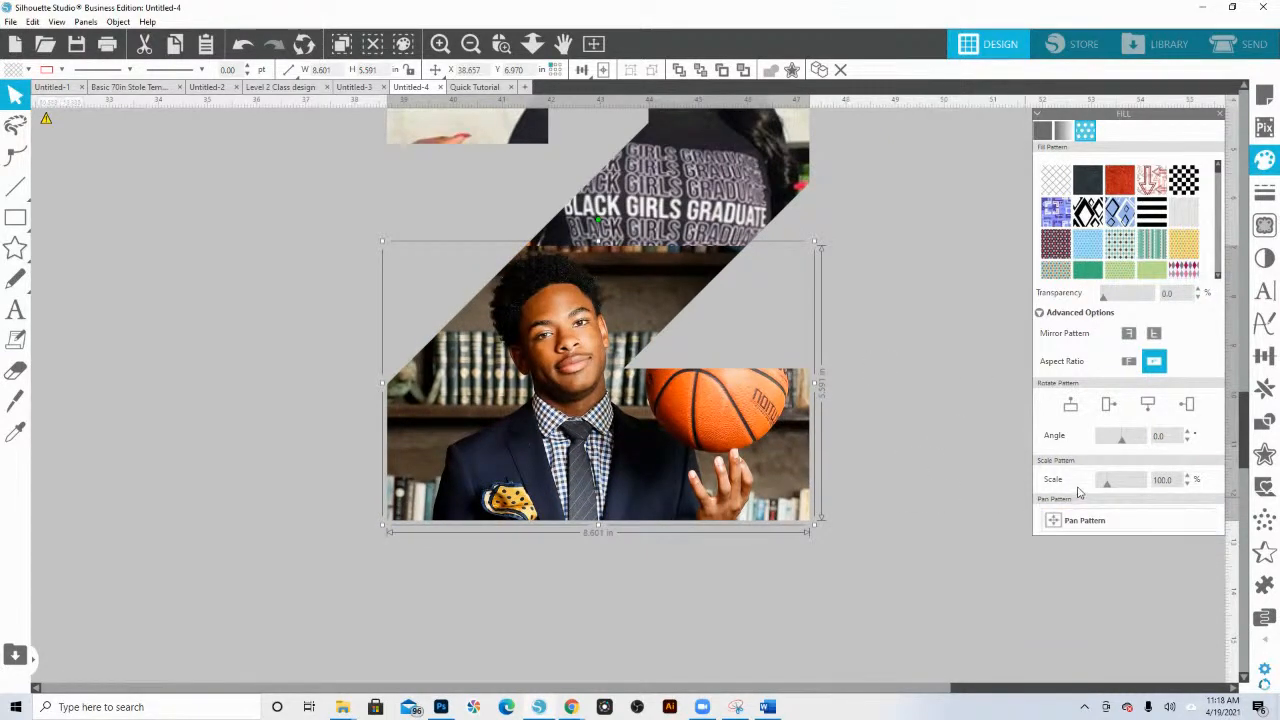
- Scale the lower piece's pattern fill to 119% and pan it slightly to the right
drag(1108, 487, 1110, 487)
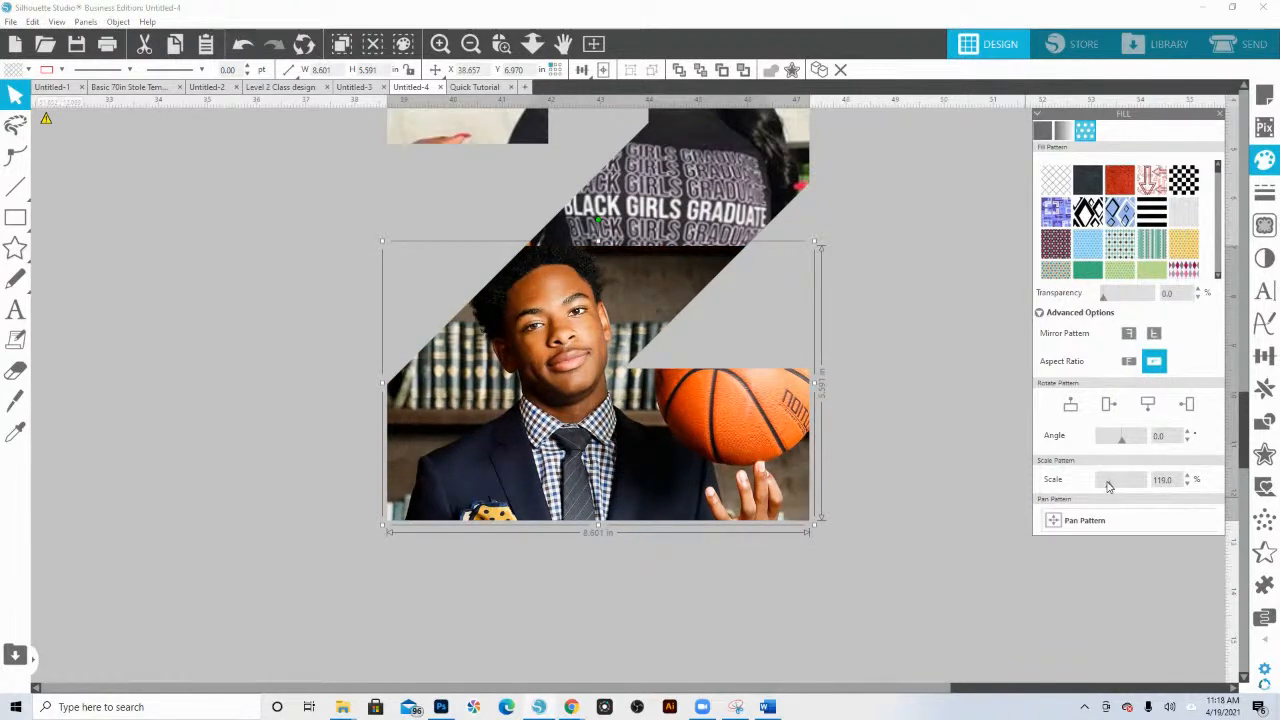
click(1065, 522)
drag(600, 389, 626, 392)
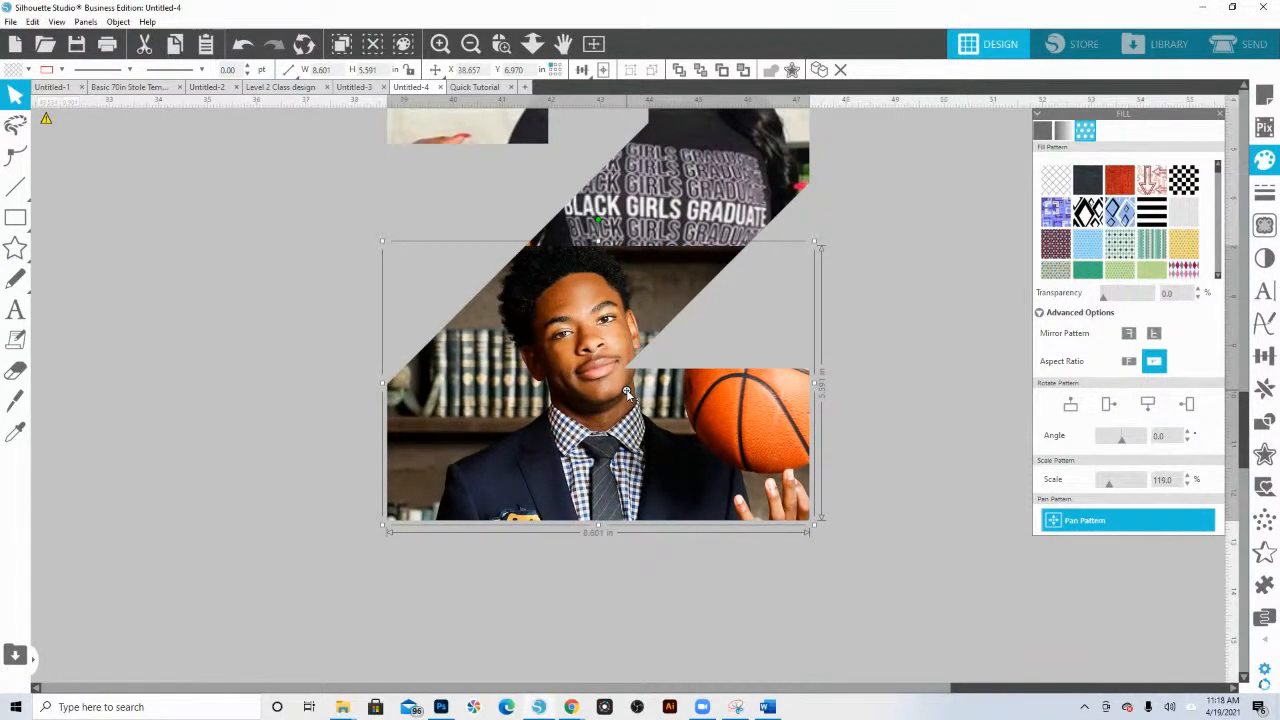
click(829, 251)
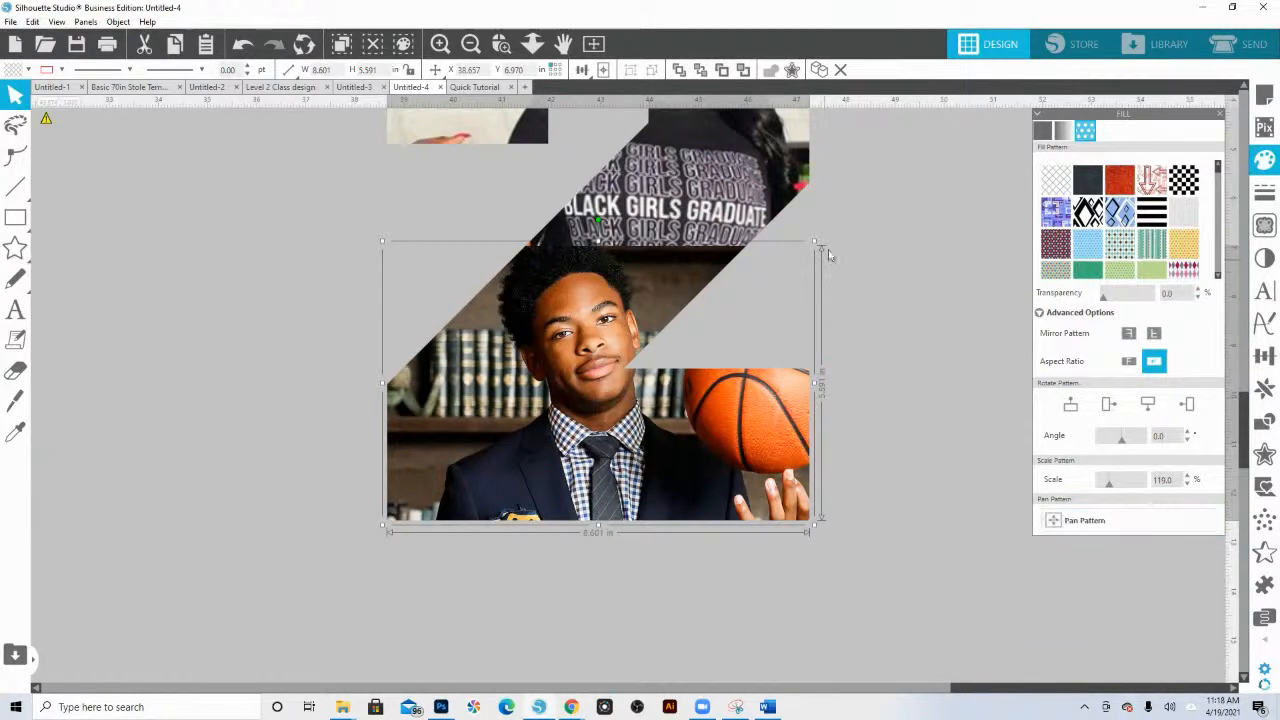
- Group the two cropped photo pieces forming the number 2
click(531, 44)
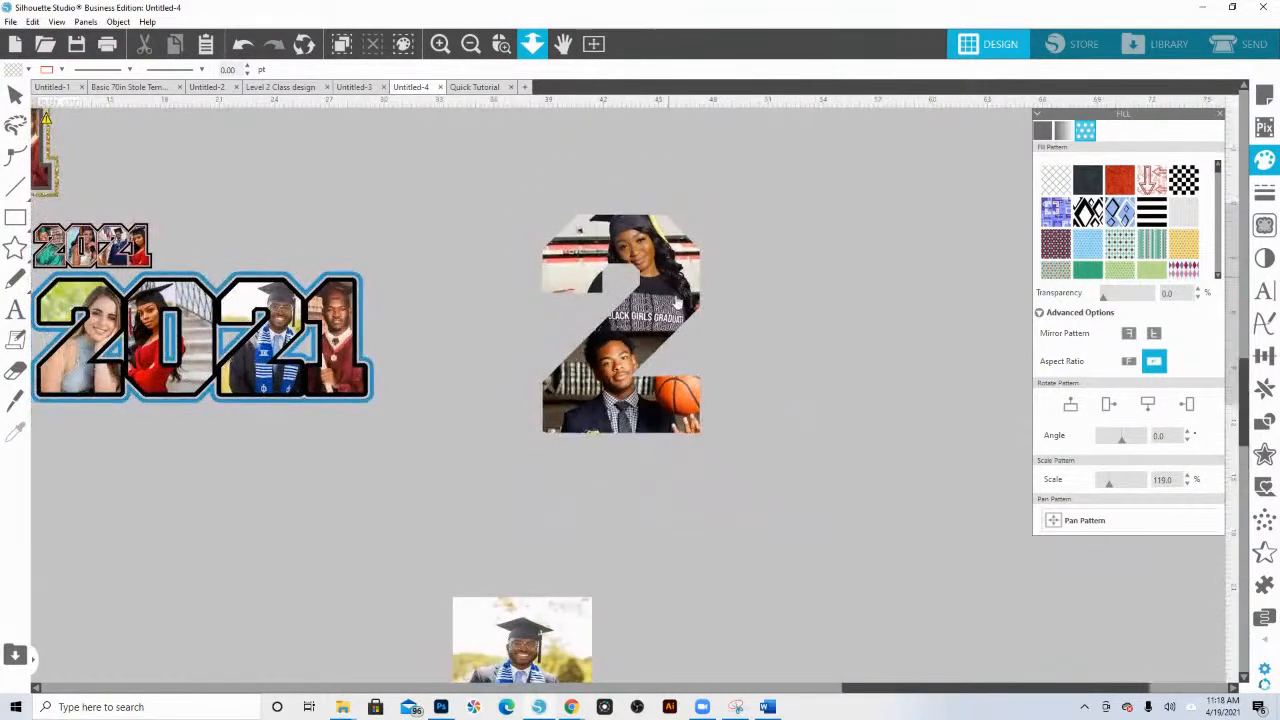
click(680, 294)
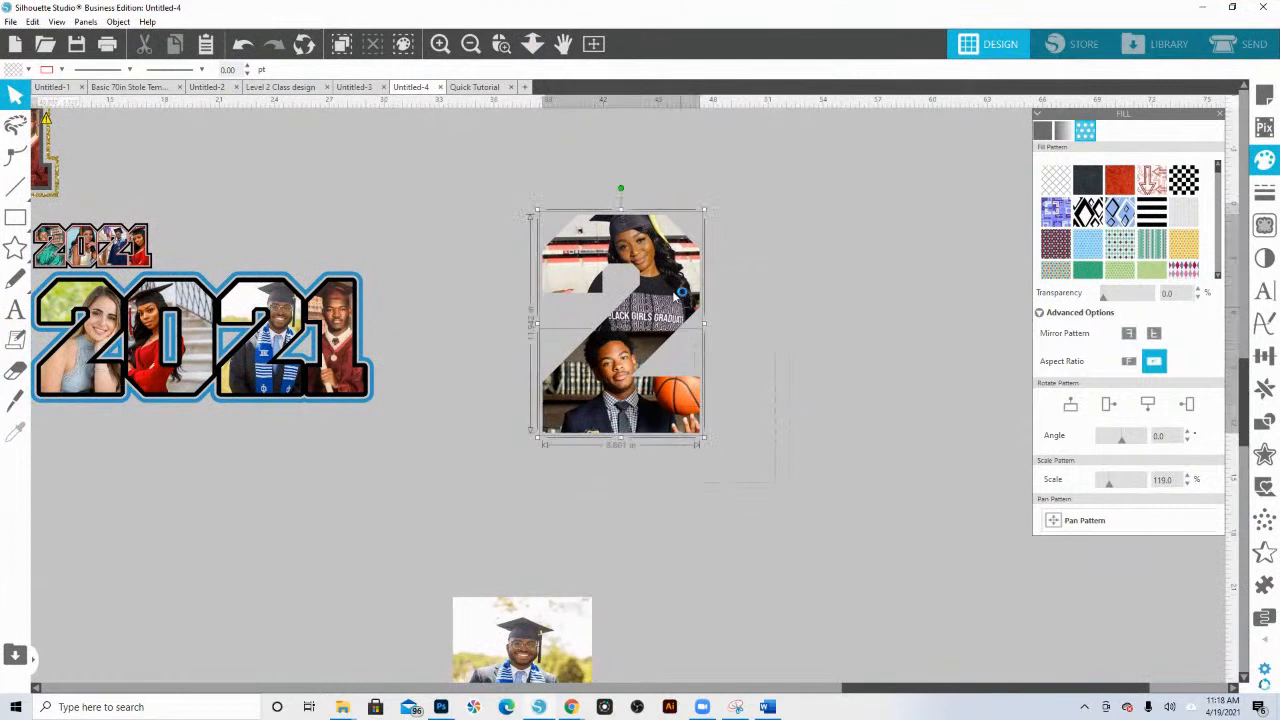
right_click(634, 240)
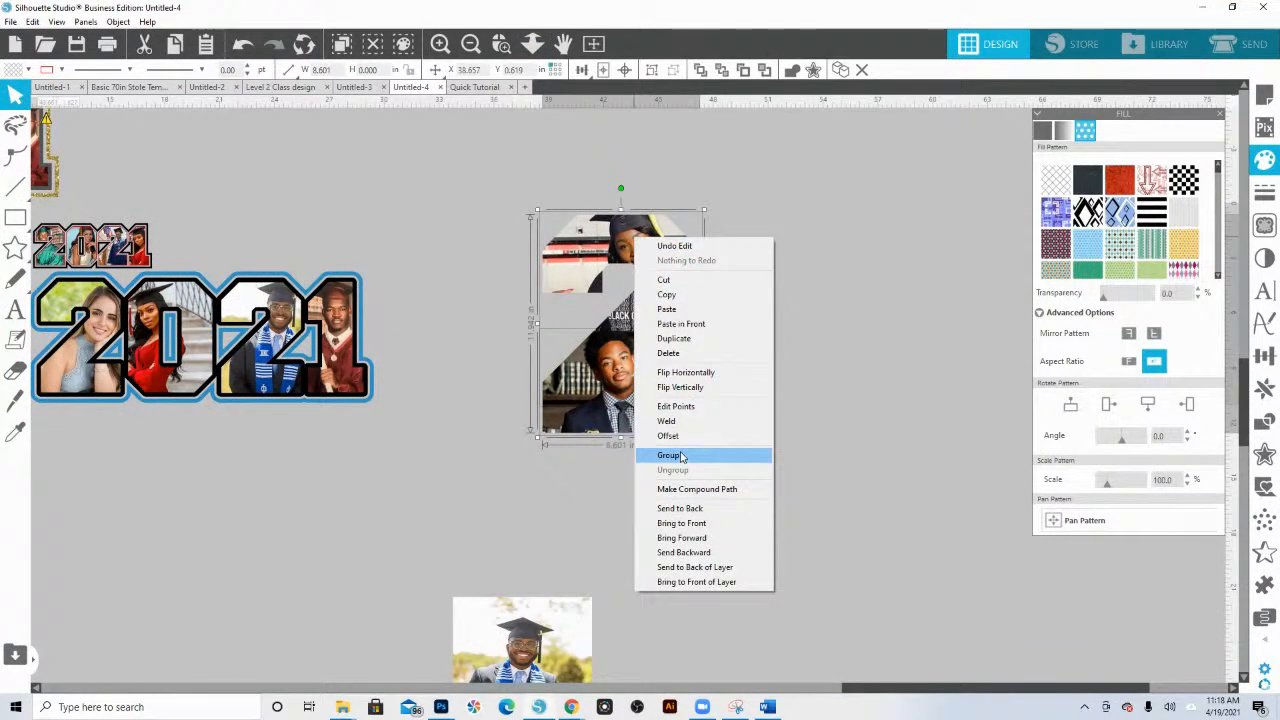
click(680, 456)
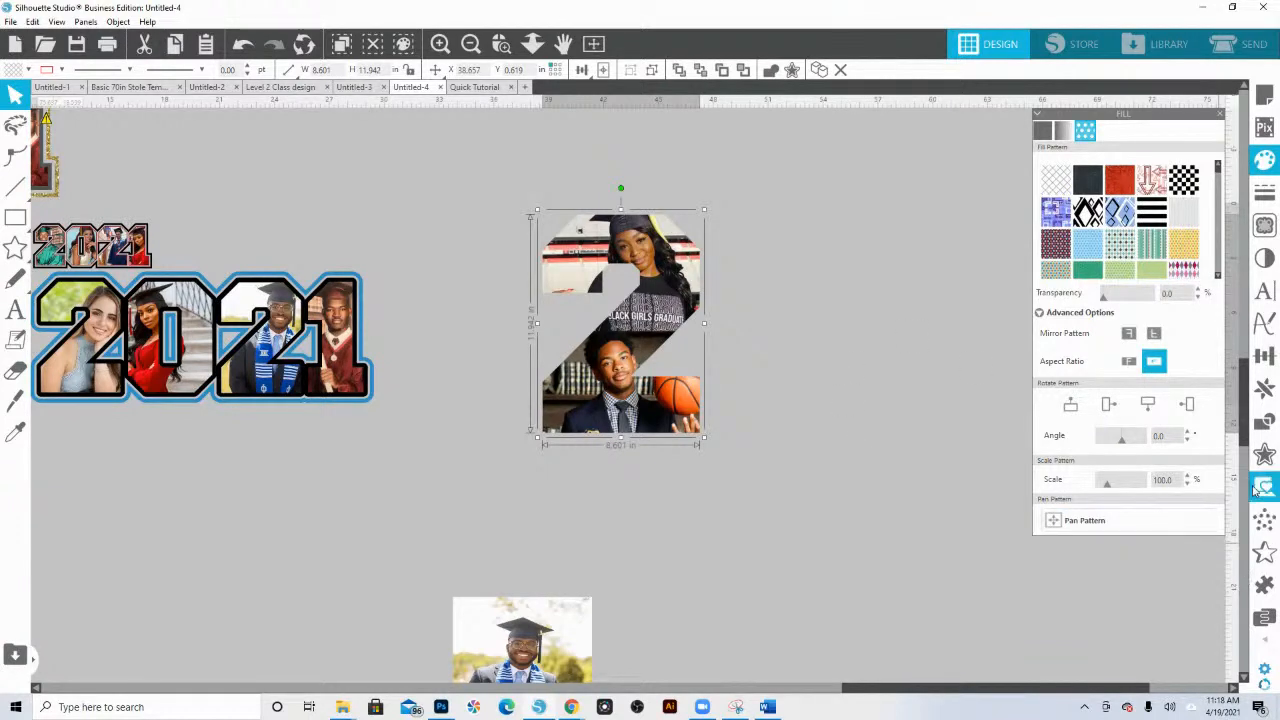
- Create a sharp-cornered outer offset of 0.240 in around the grouped photo number 2
click(1264, 454)
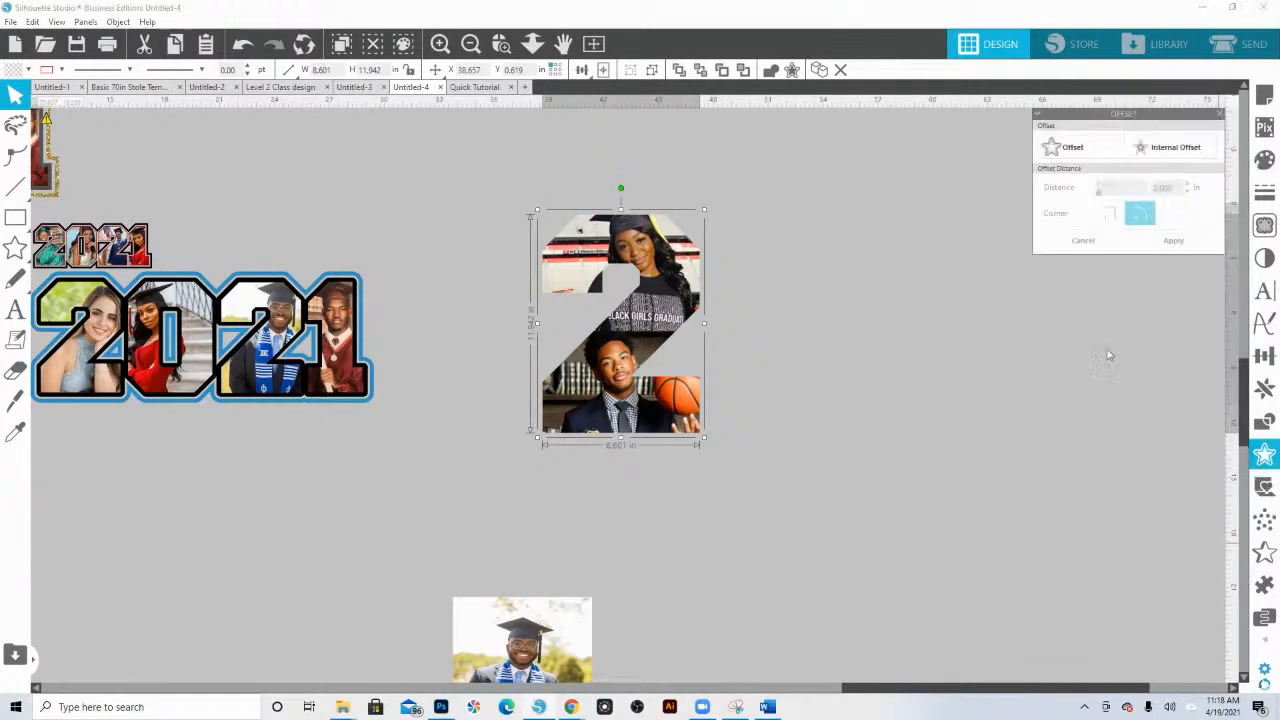
click(1066, 152)
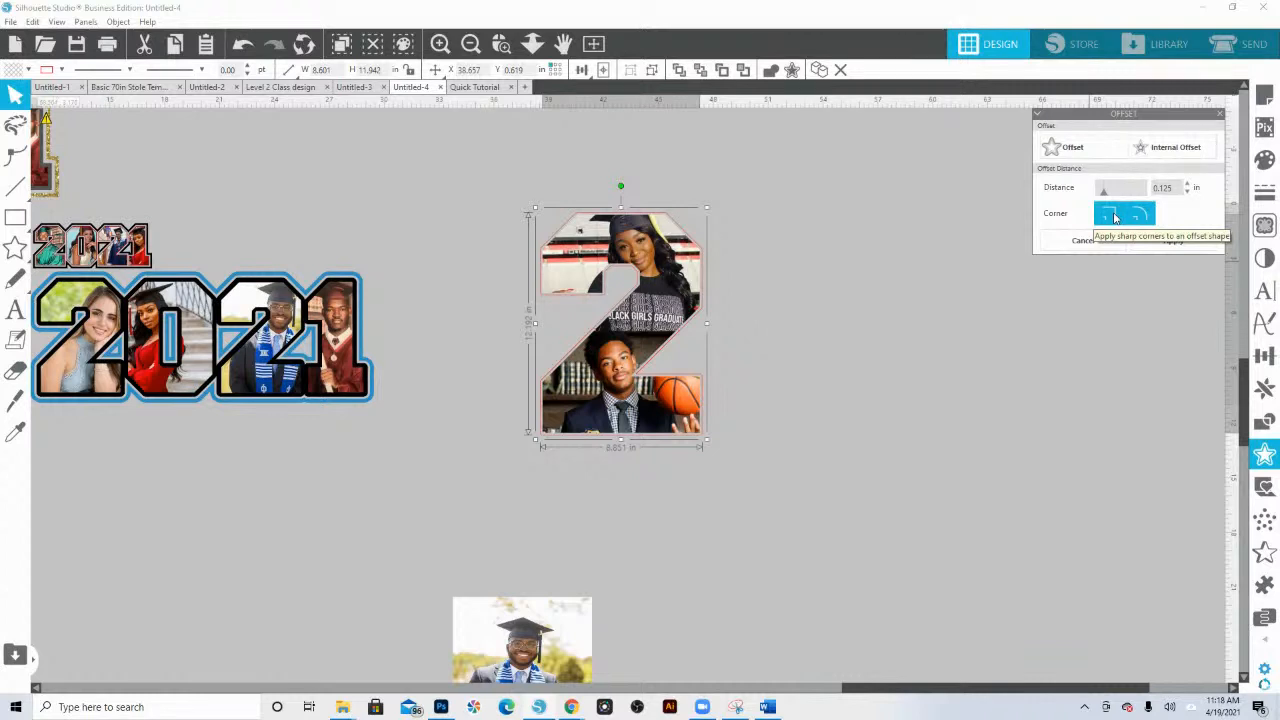
drag(1104, 196, 1110, 199)
click(1111, 214)
click(1138, 215)
- Fill the offset border around the photo number 2 with blue and make its line colour transparent
click(28, 69)
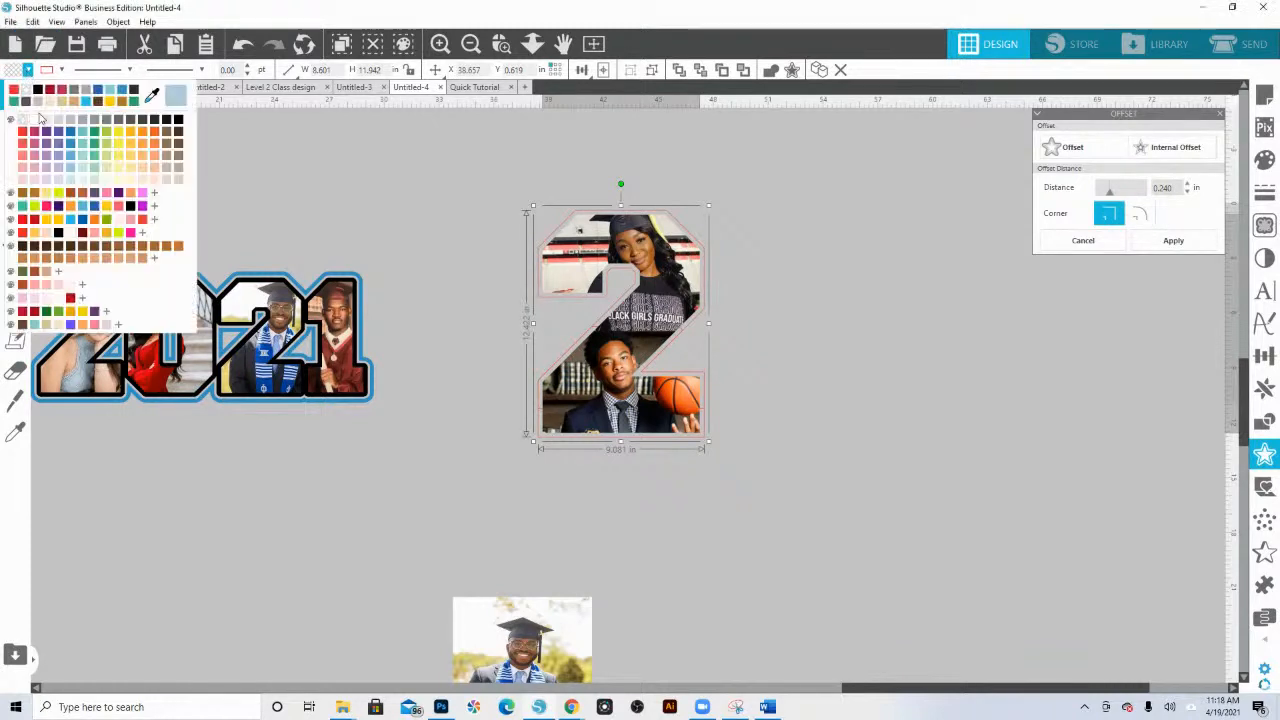
click(68, 145)
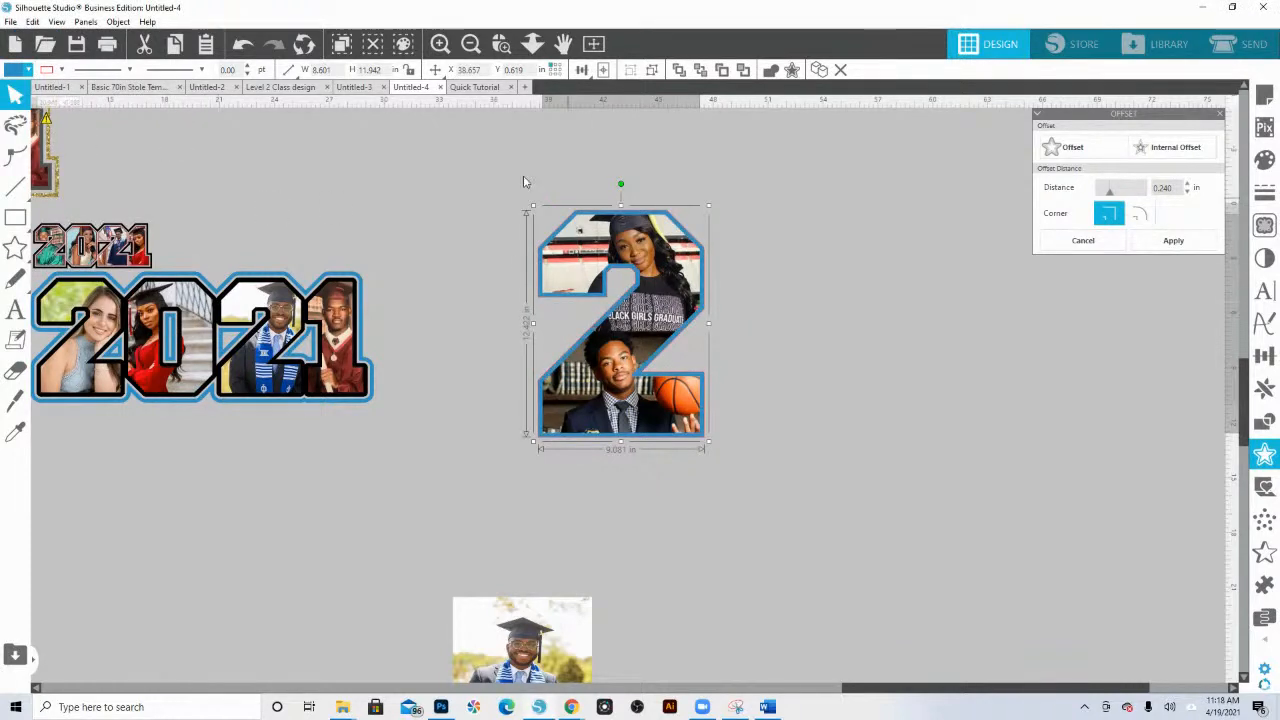
click(61, 69)
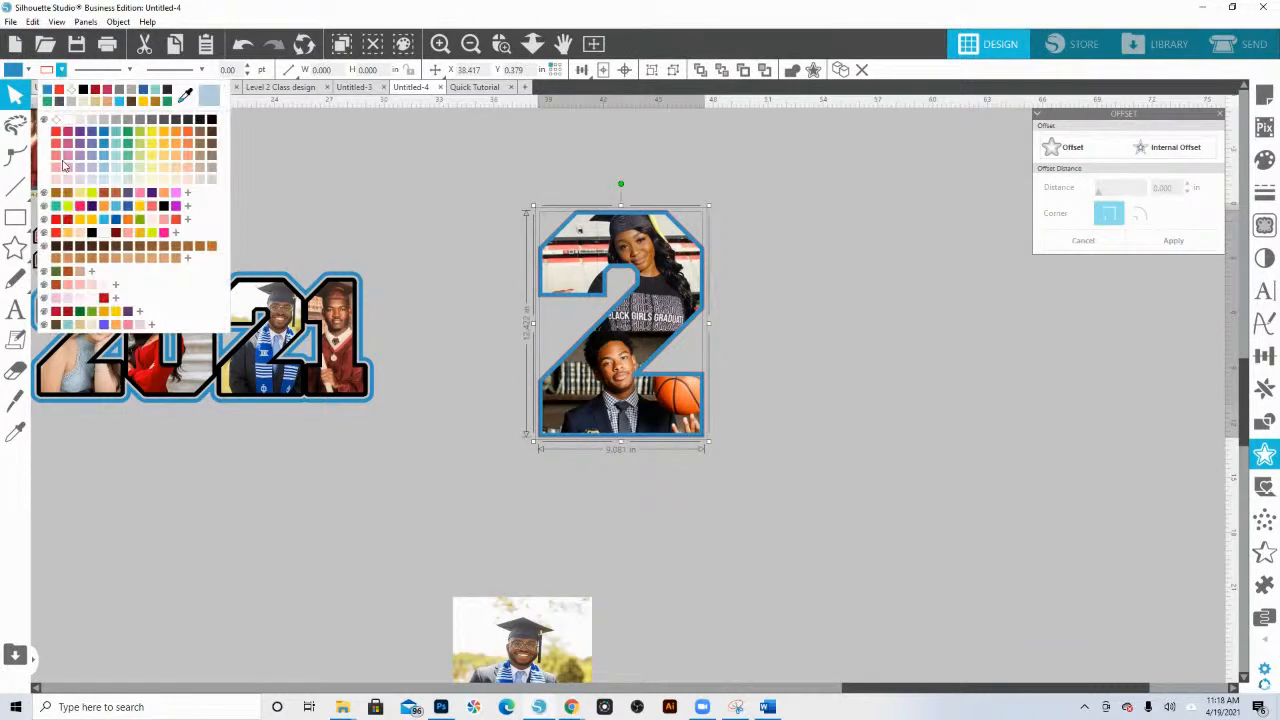
click(58, 120)
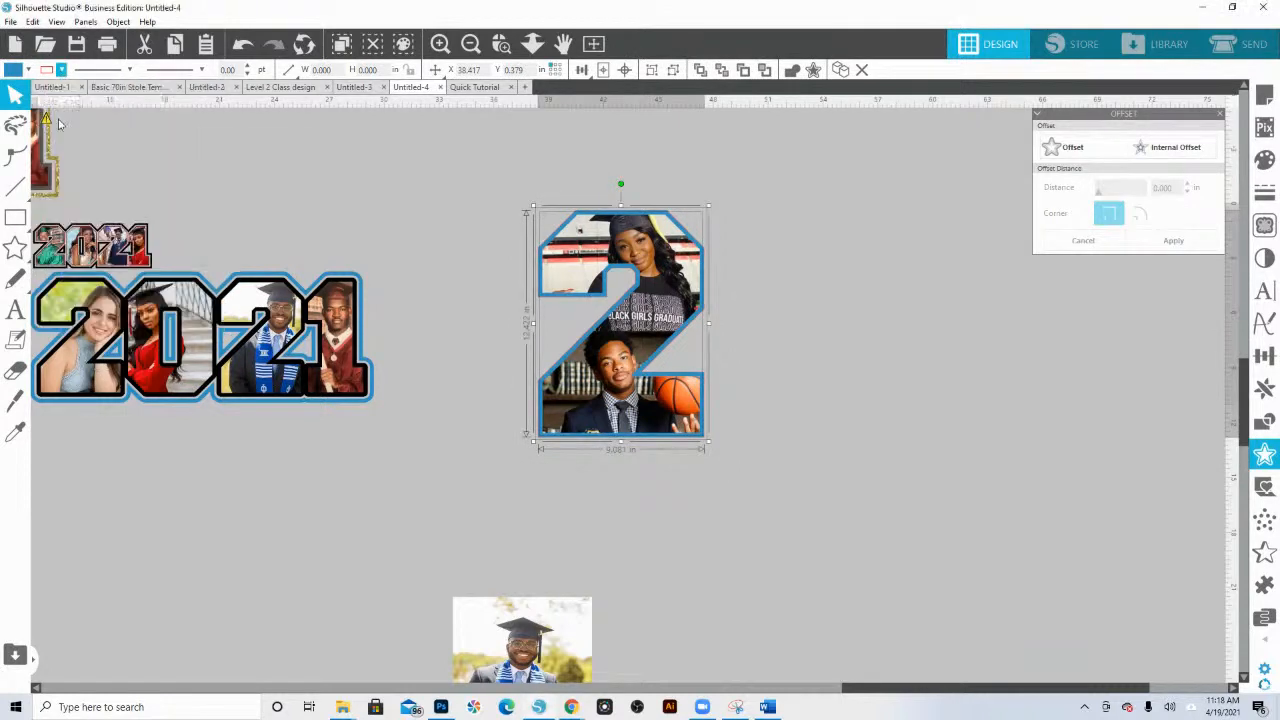
click(855, 457)
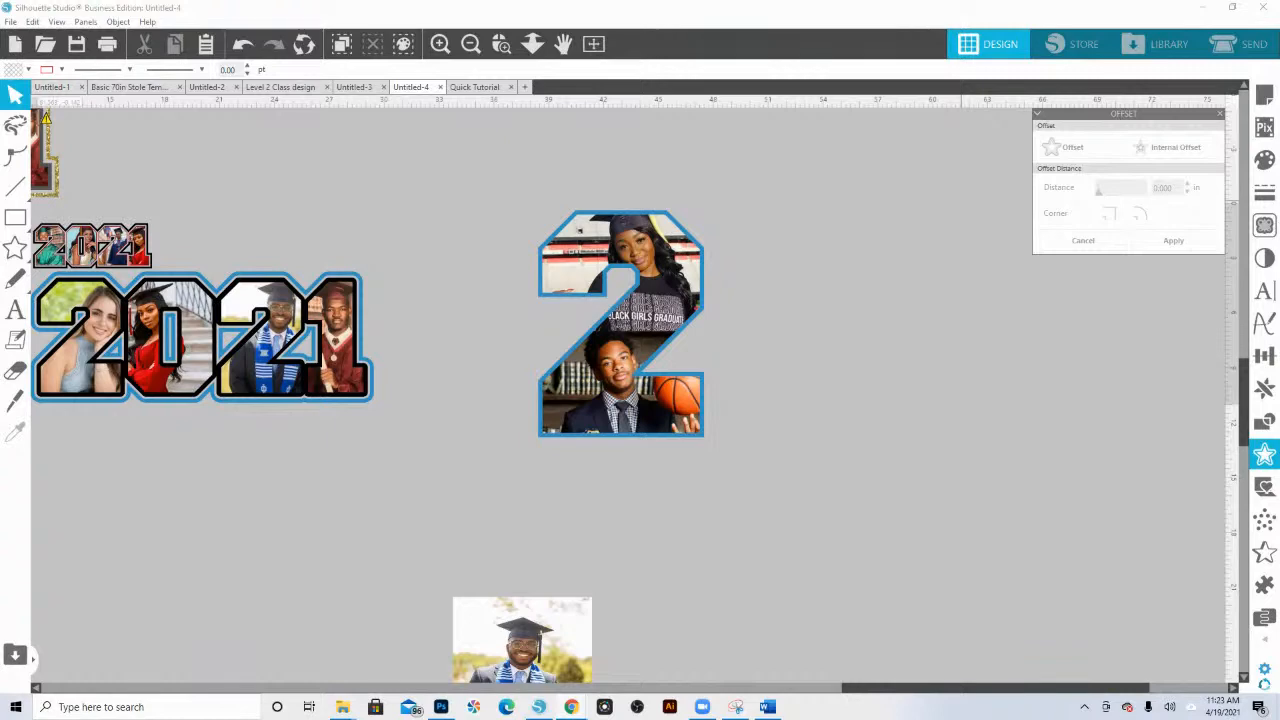
- Examine the Custom Grad Numbers title graphic and its glitter-bordered 2021 photo digits up close, with the offset settings closed
drag(211, 529, 1102, 619)
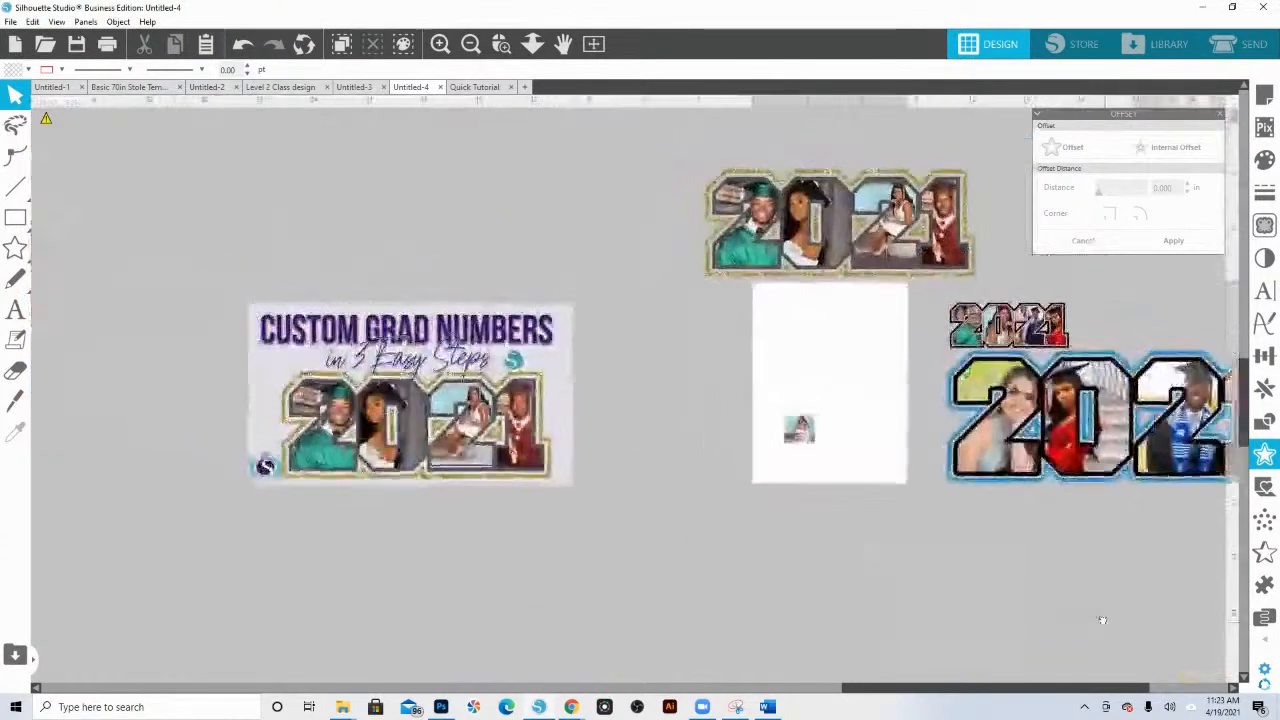
click(505, 52)
drag(214, 300, 603, 513)
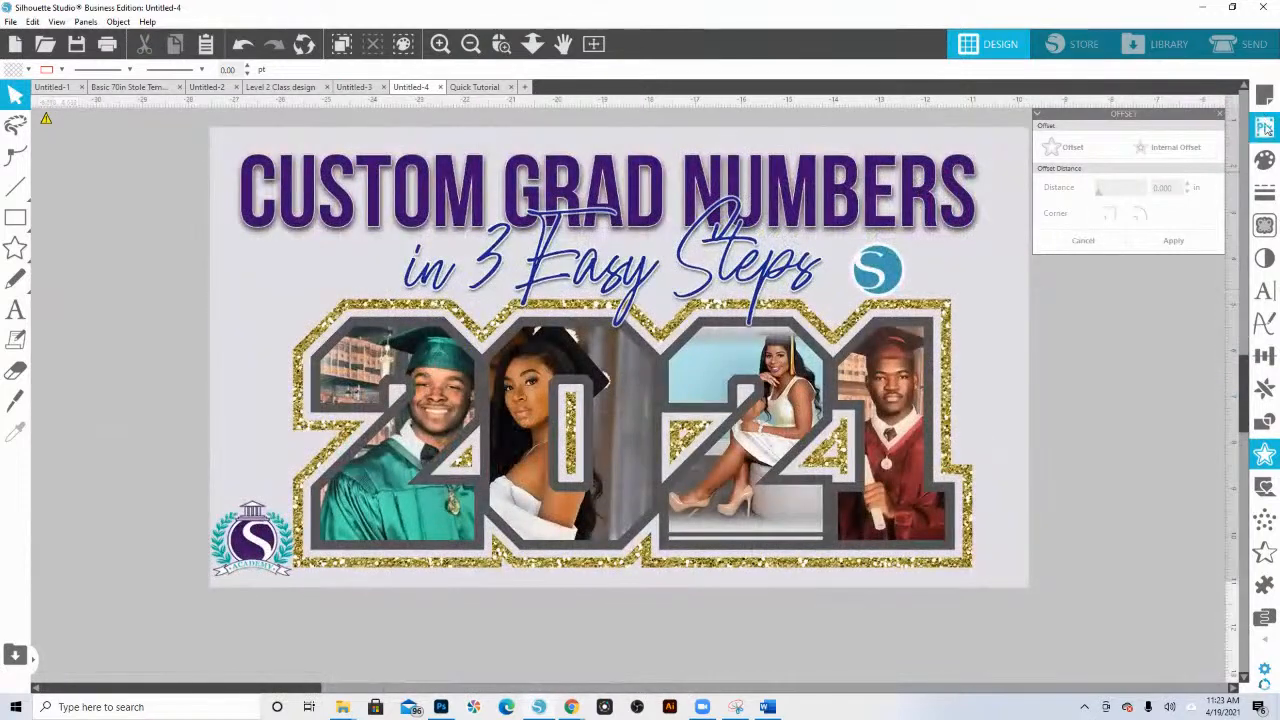
click(1219, 114)
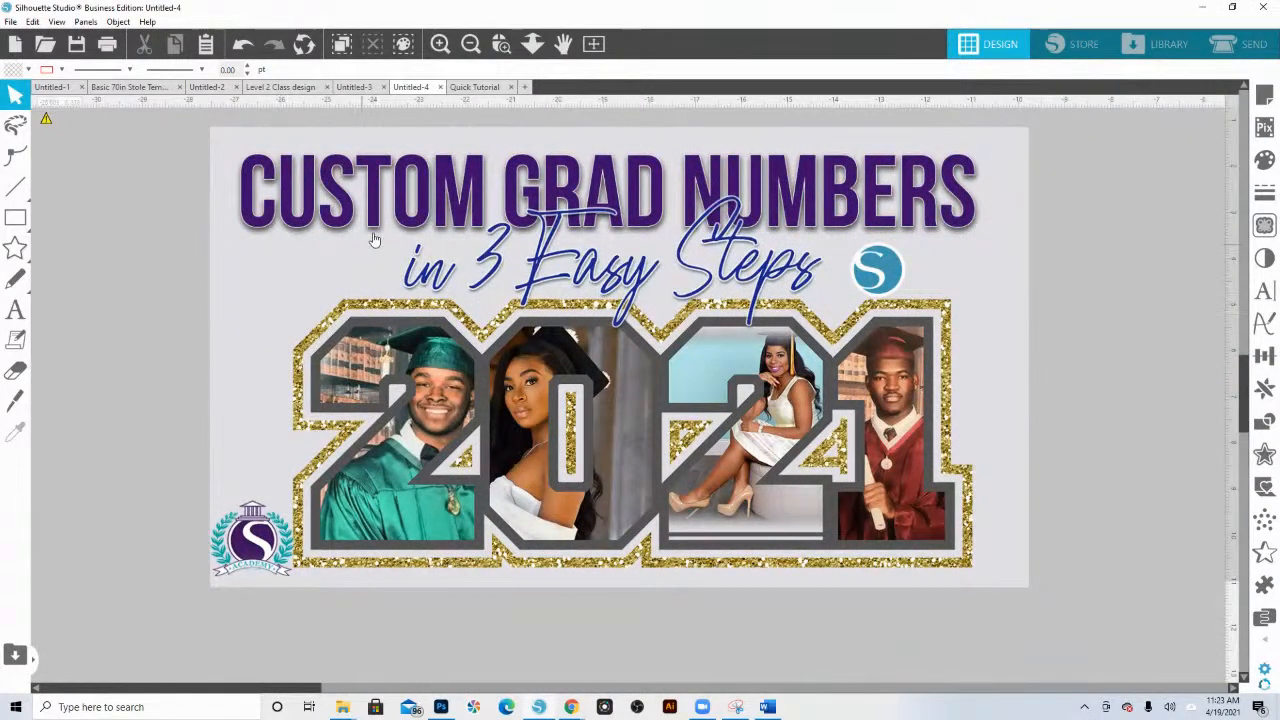
click(501, 44)
drag(205, 128, 1036, 592)
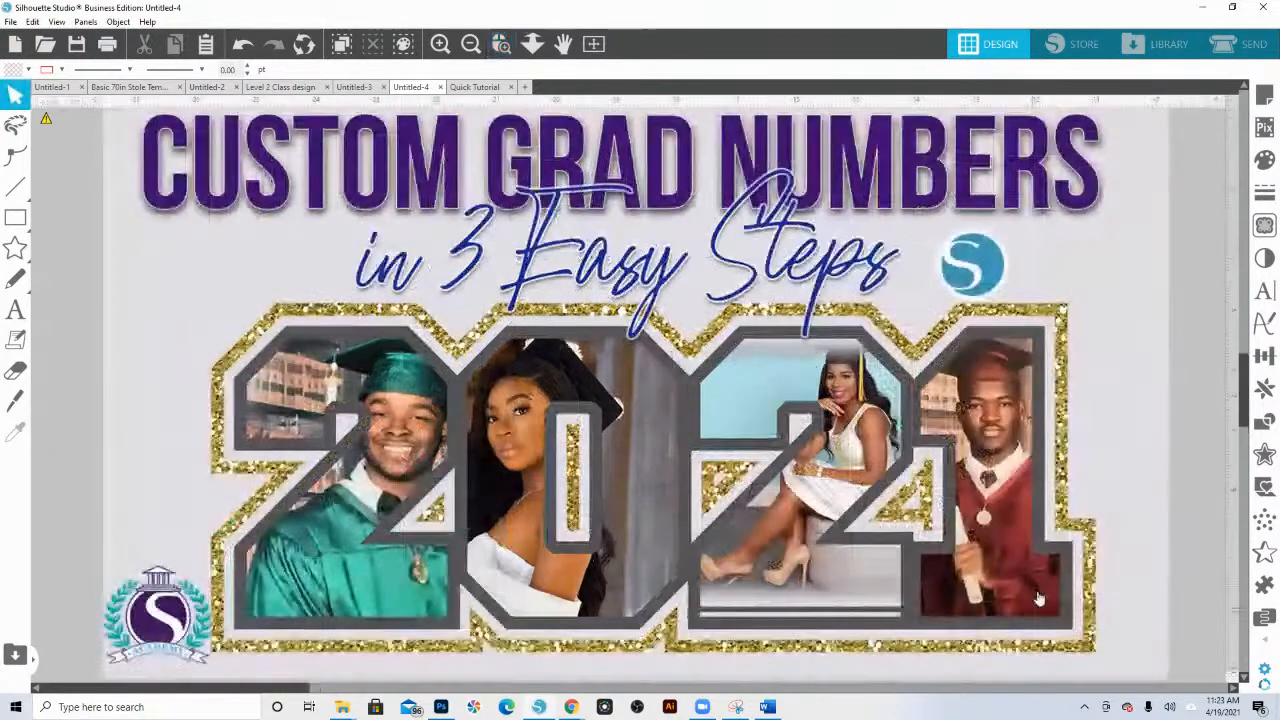